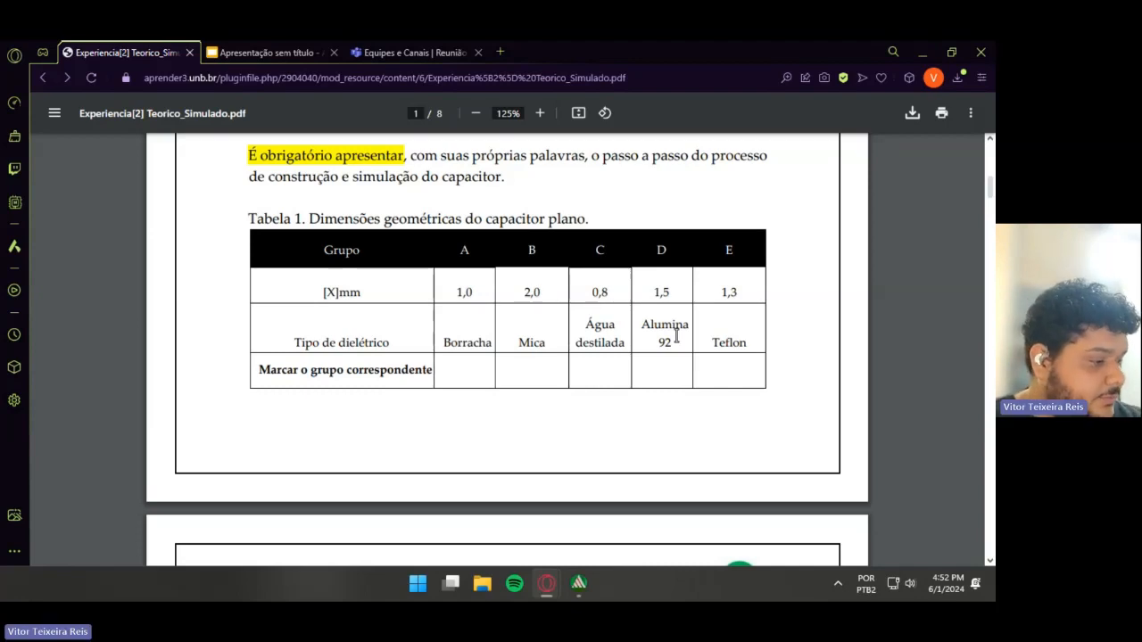
- Review the flat capacitor task in the assignment PDF: Figura 1, the material and voltage requirements, Tabela 1 and items D to H
scroll(687, 334, up, 6)
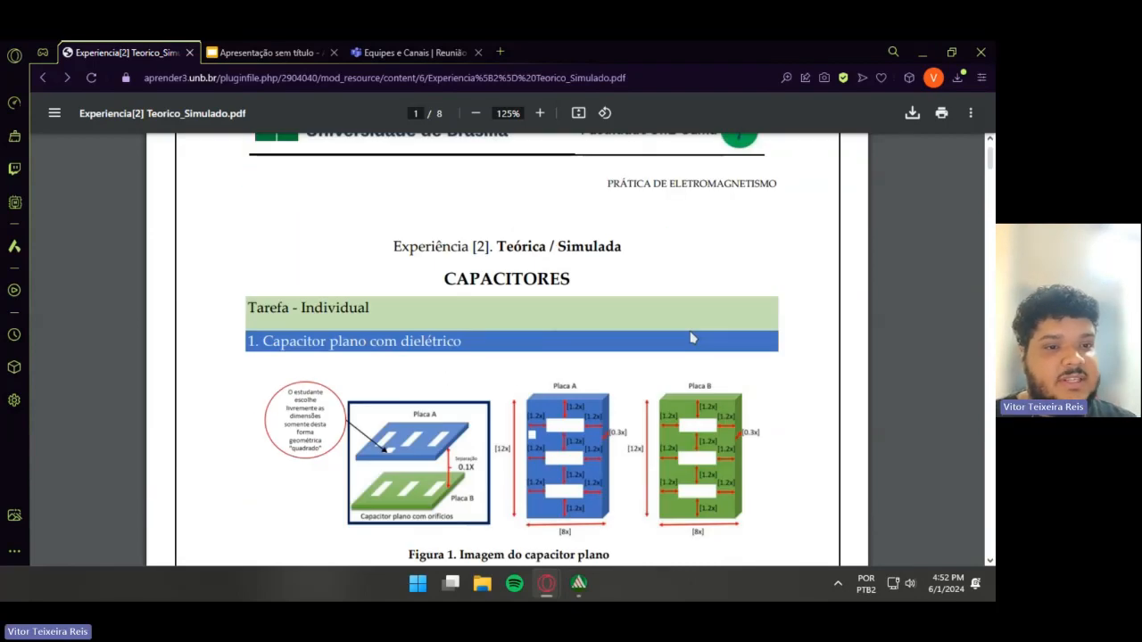
scroll(693, 336, down, 1)
scroll(692, 336, down, 1)
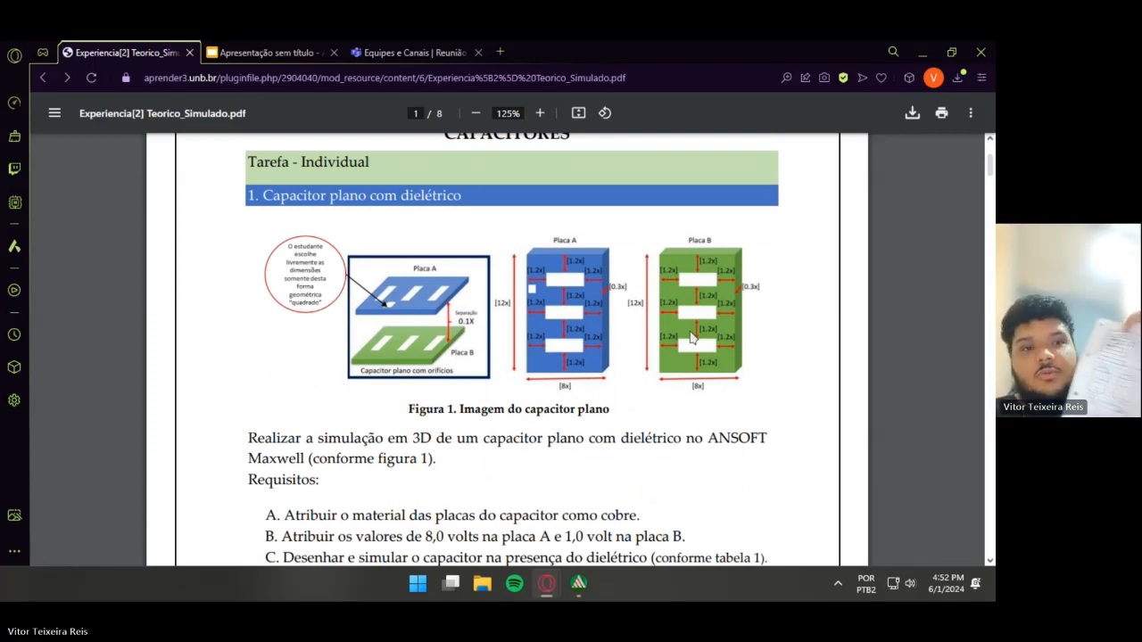
scroll(571, 295, down, 2)
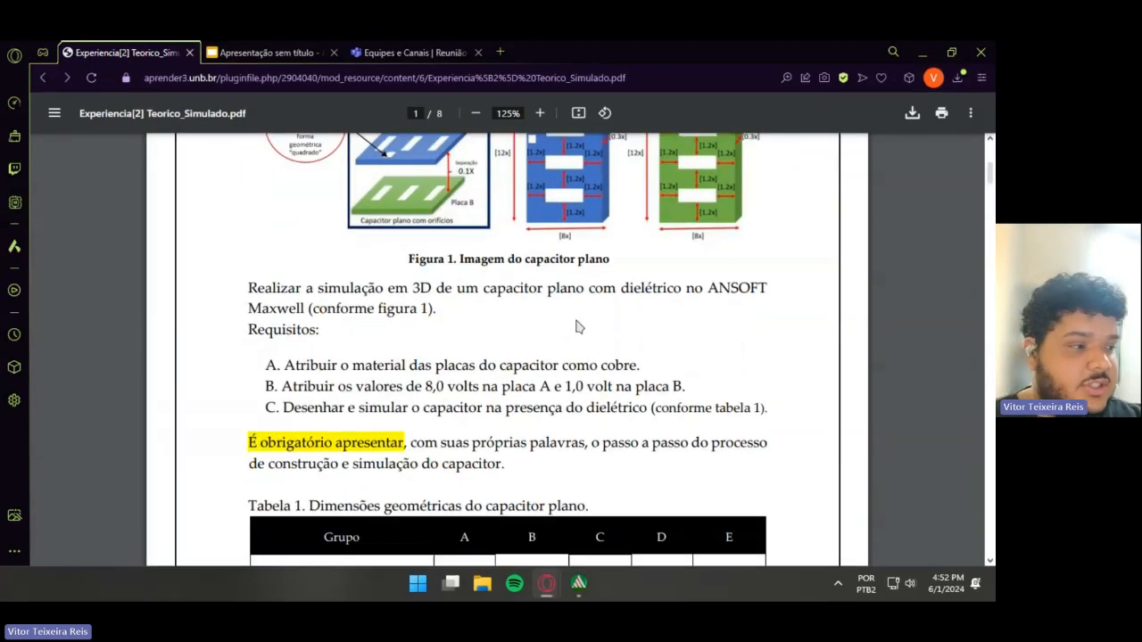
scroll(578, 327, down, 1)
scroll(579, 328, down, 10)
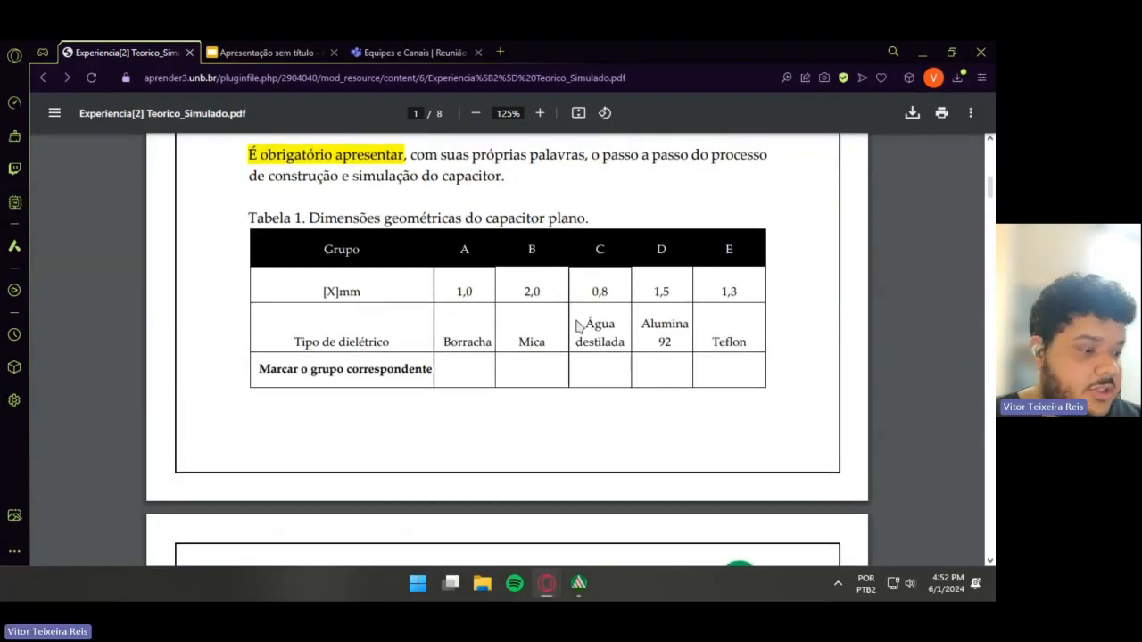
scroll(578, 328, down, 4)
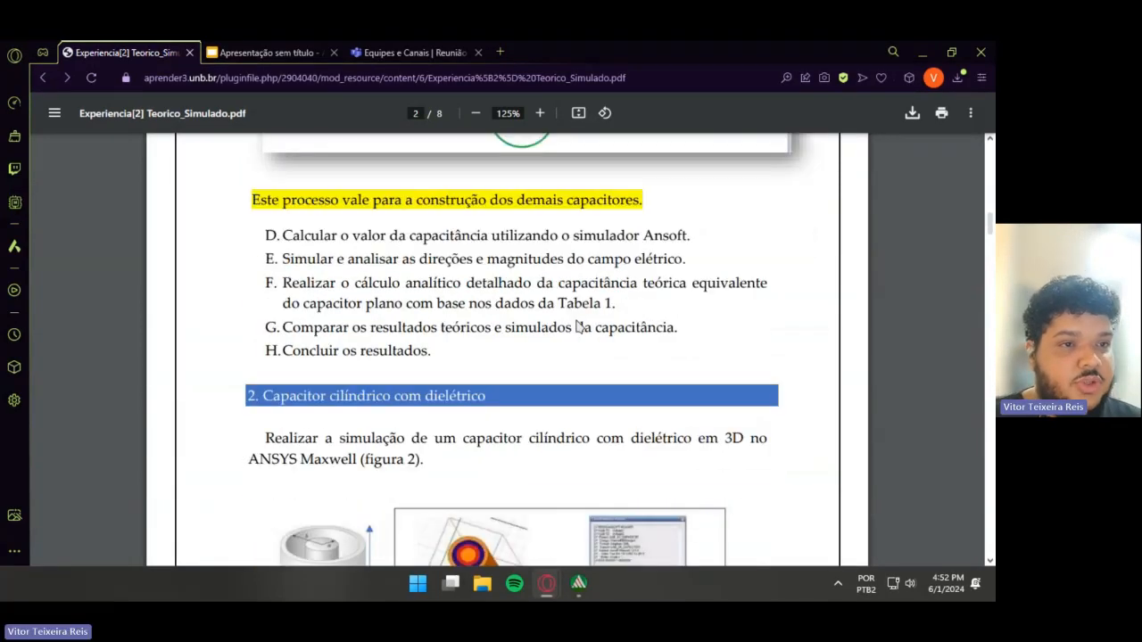
scroll(579, 327, up, 15)
scroll(578, 327, up, 3)
scroll(578, 328, down, 13)
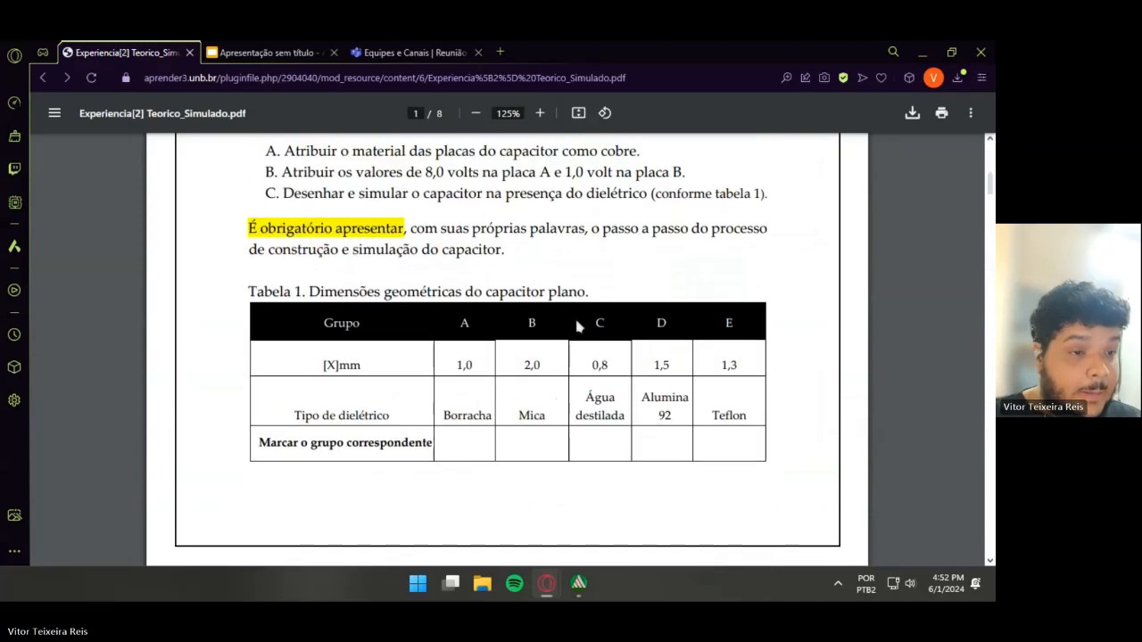
scroll(578, 327, down, 4)
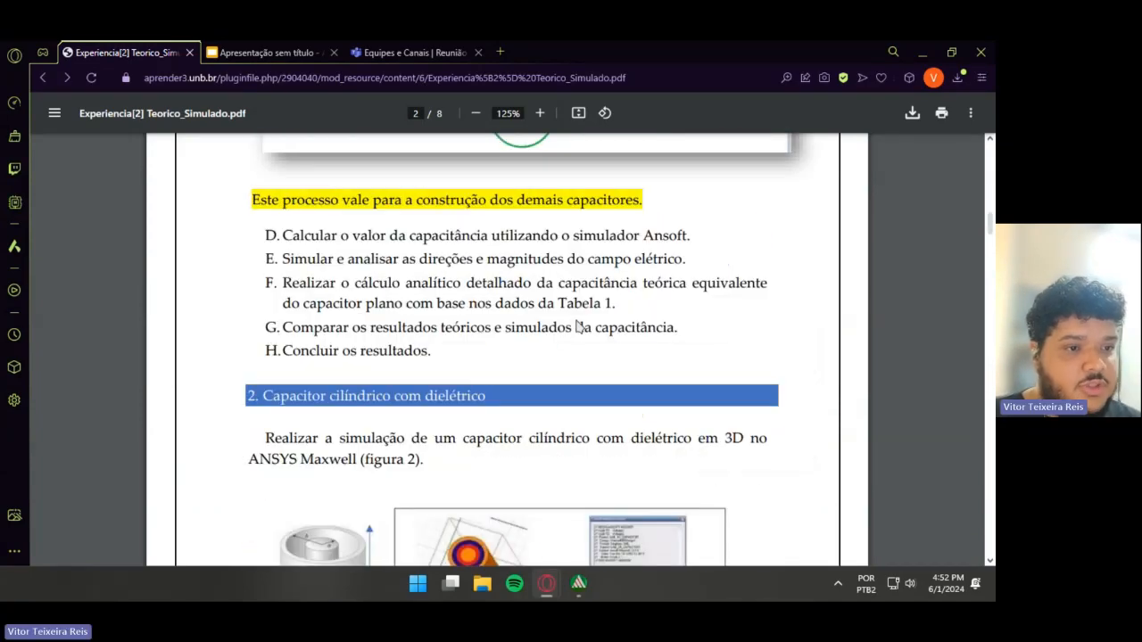
- Review the cylindrical capacitor task: Figura 2, the plate material and voltage requirements, and the group dimensions in Tabela 2
scroll(578, 328, down, 4)
scroll(578, 303, up, 1)
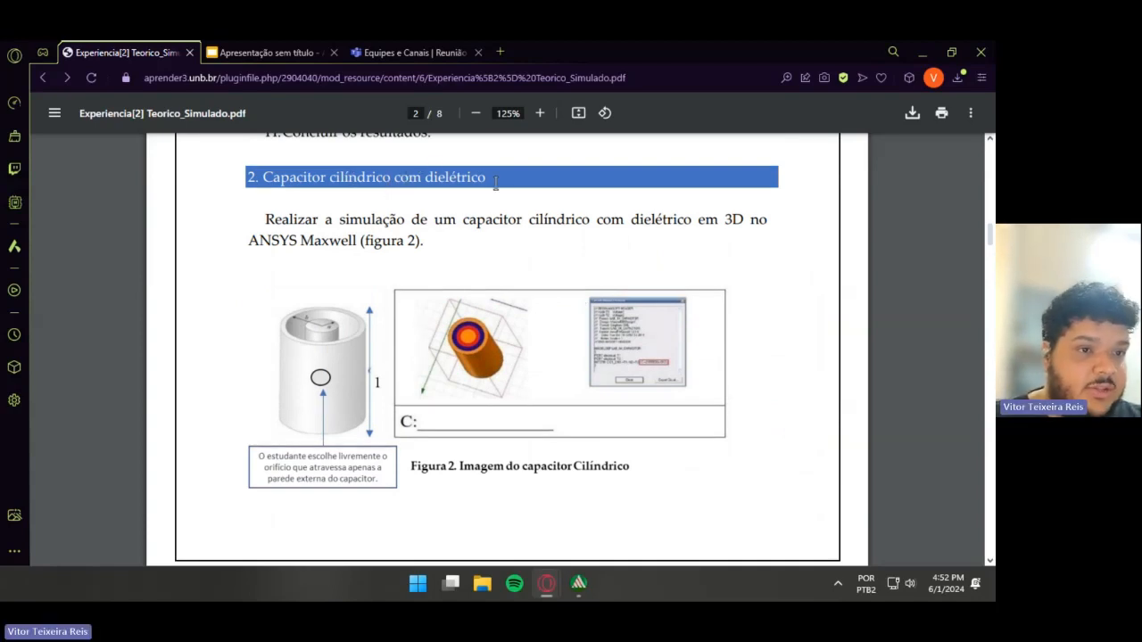
scroll(542, 199, down, 7)
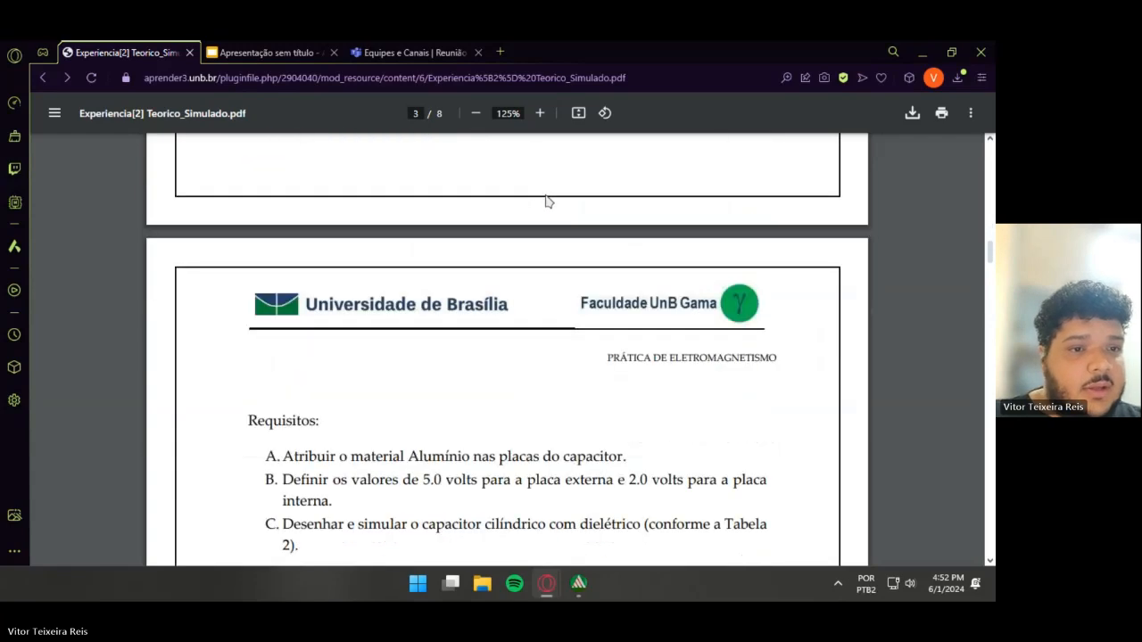
scroll(620, 275, down, 2)
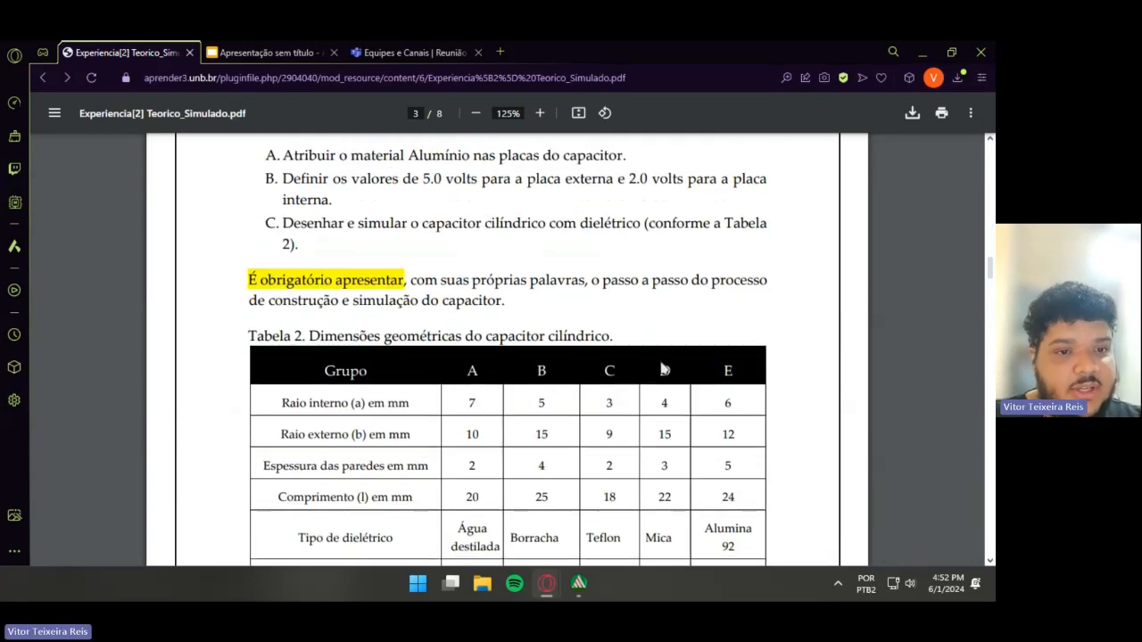
scroll(665, 369, down, 2)
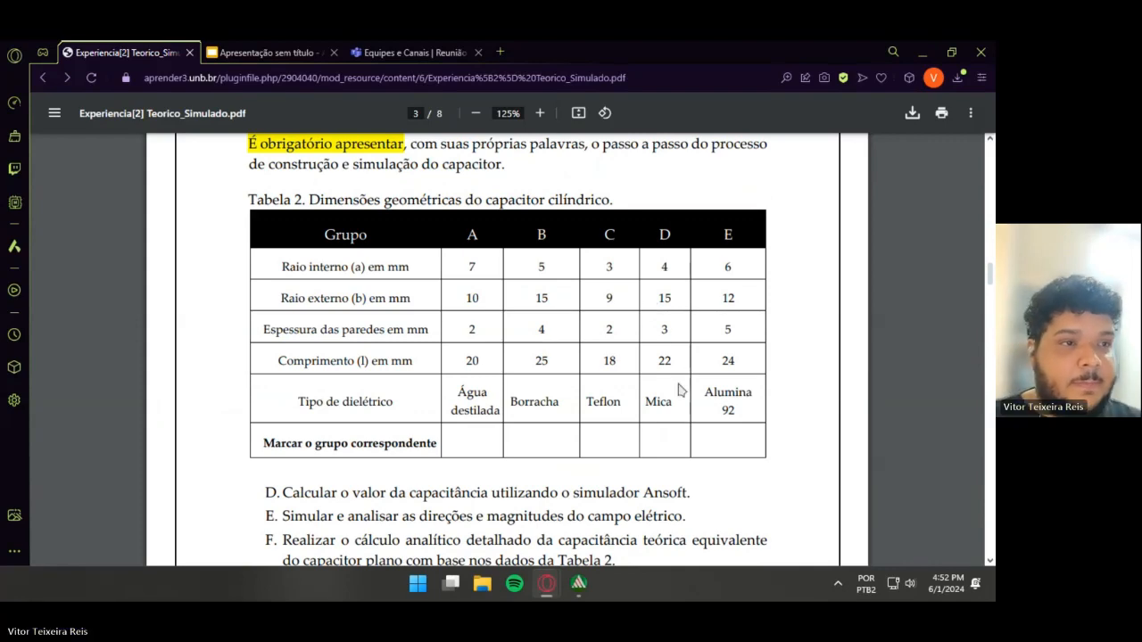
scroll(683, 413, down, 3)
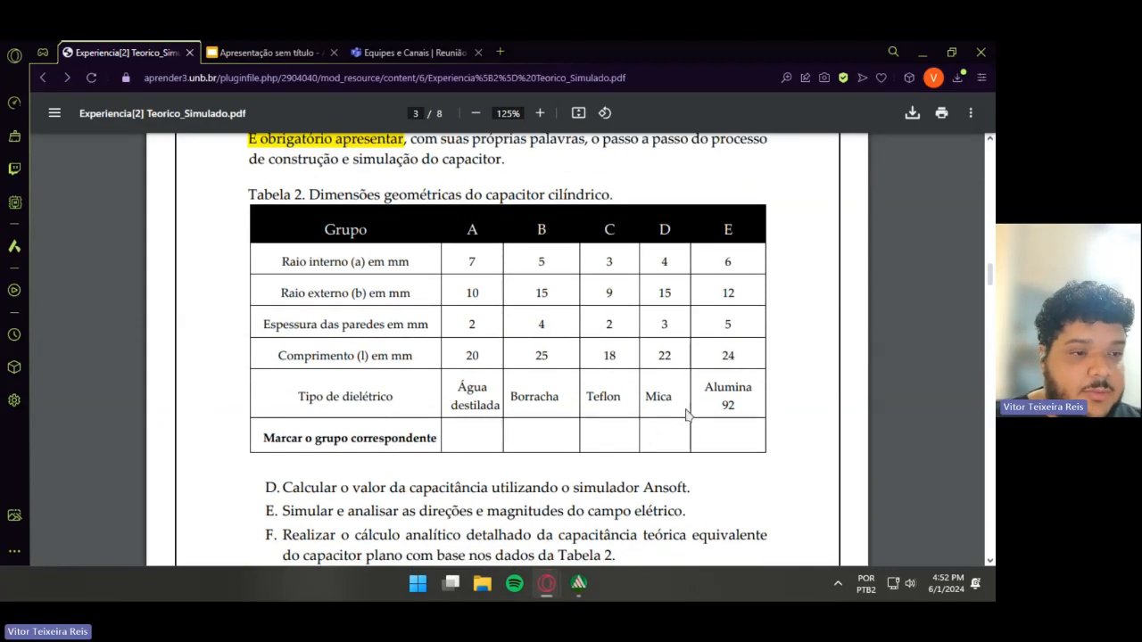
- Review the spherical capacitor tasks in sections 3 and 4, including Figura 3, Tabela 3 and the two-dielectric procedure
scroll(687, 415, down, 6)
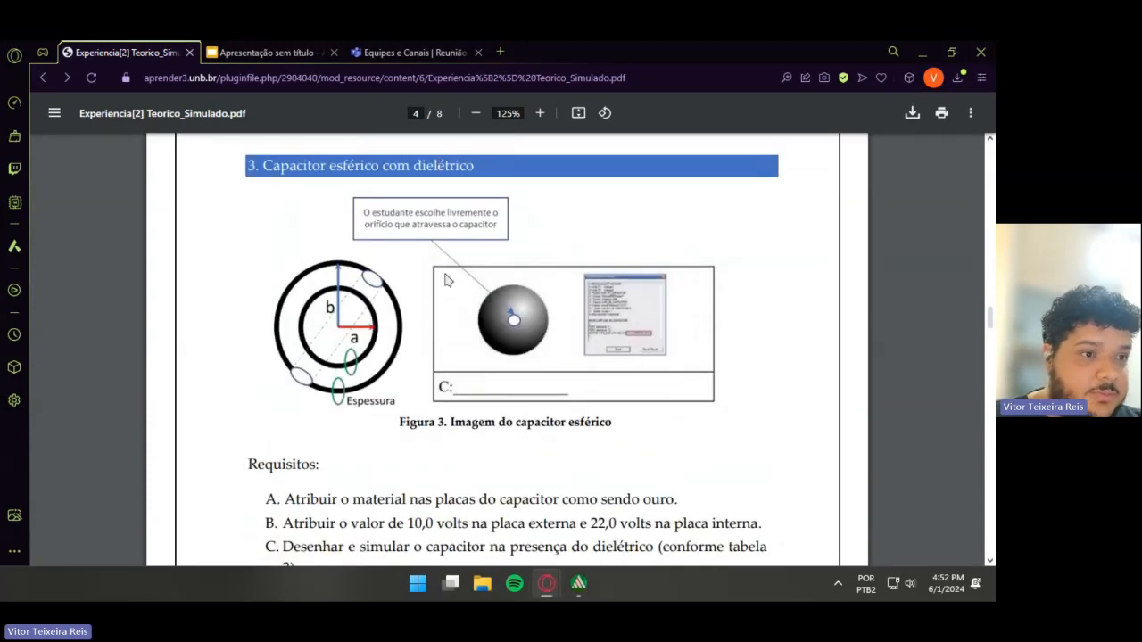
scroll(535, 203, down, 4)
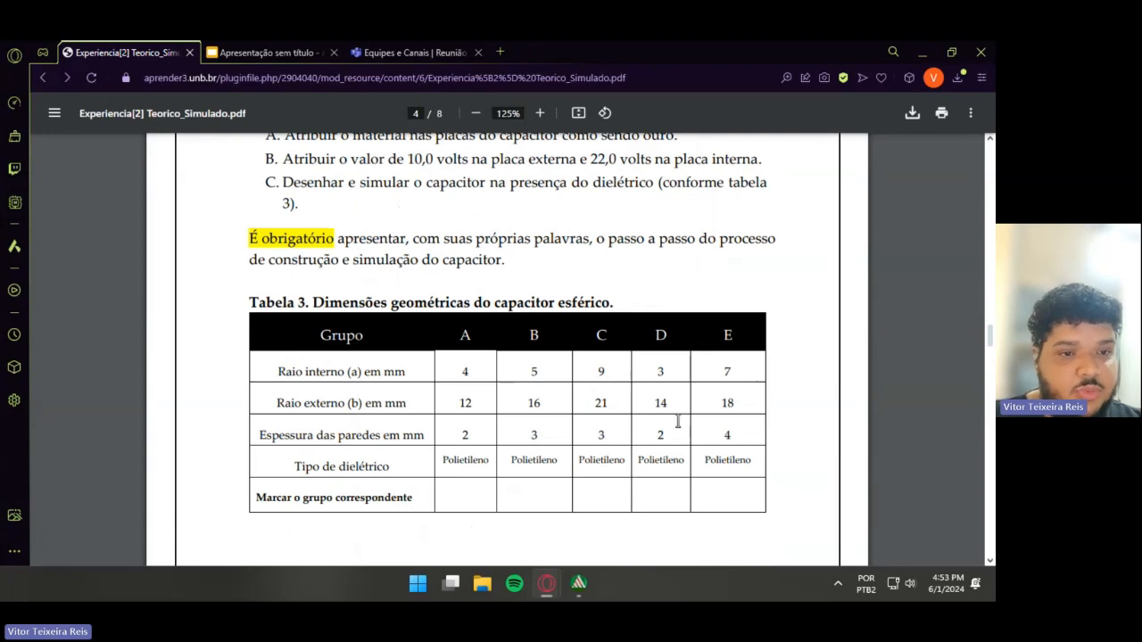
scroll(676, 372, down, 8)
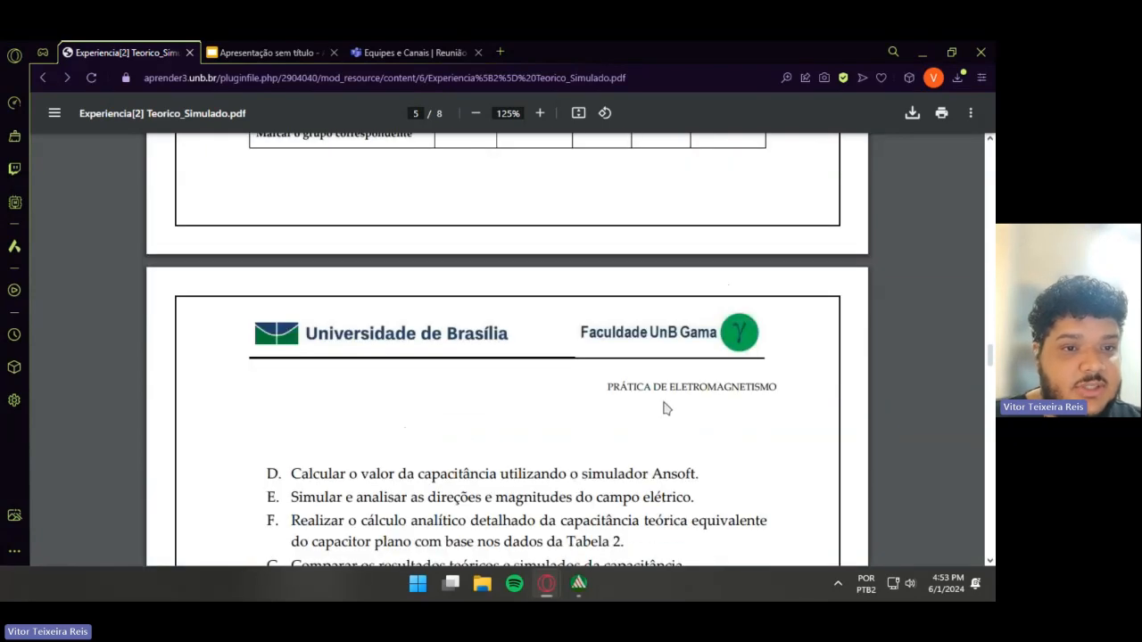
scroll(436, 259, down, 1)
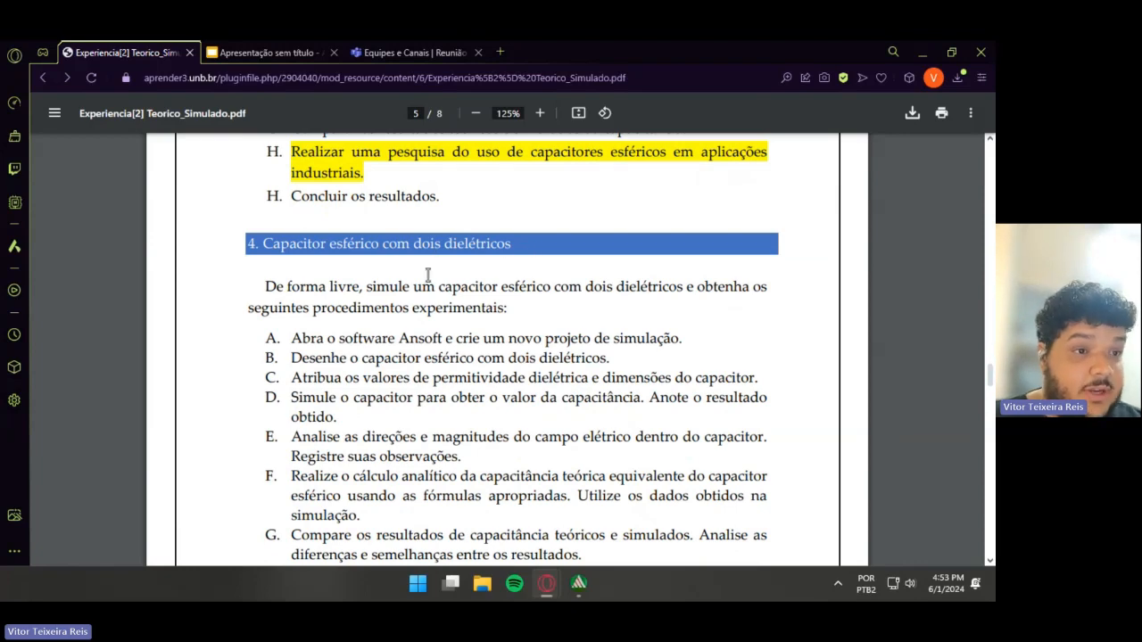
scroll(475, 259, down, 3)
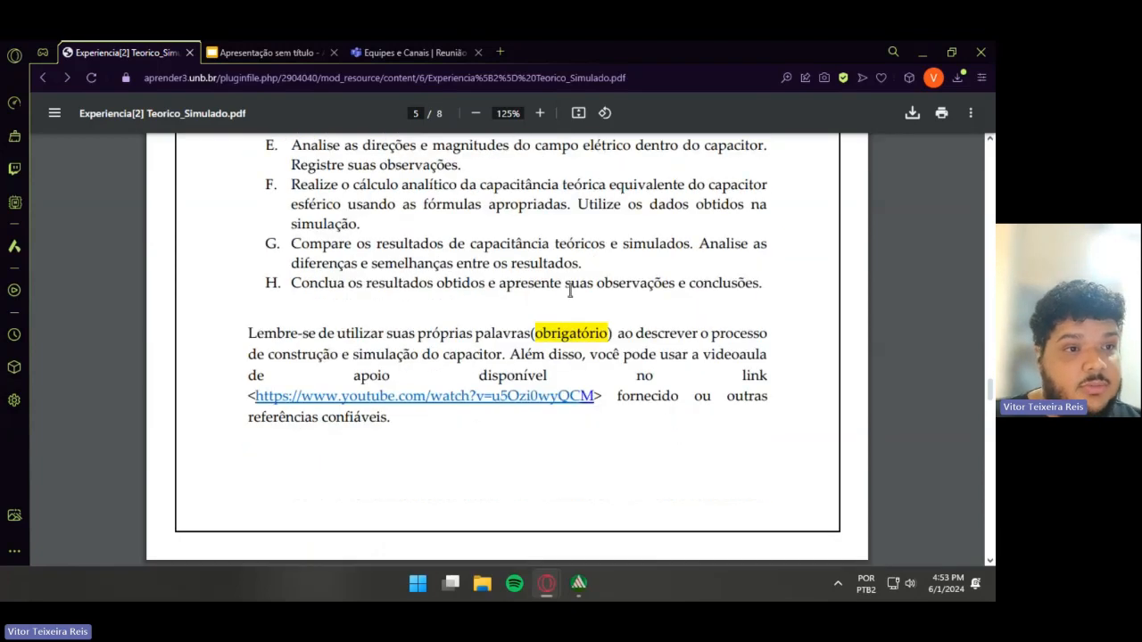
scroll(304, 237, up, 2)
scroll(631, 352, down, 1)
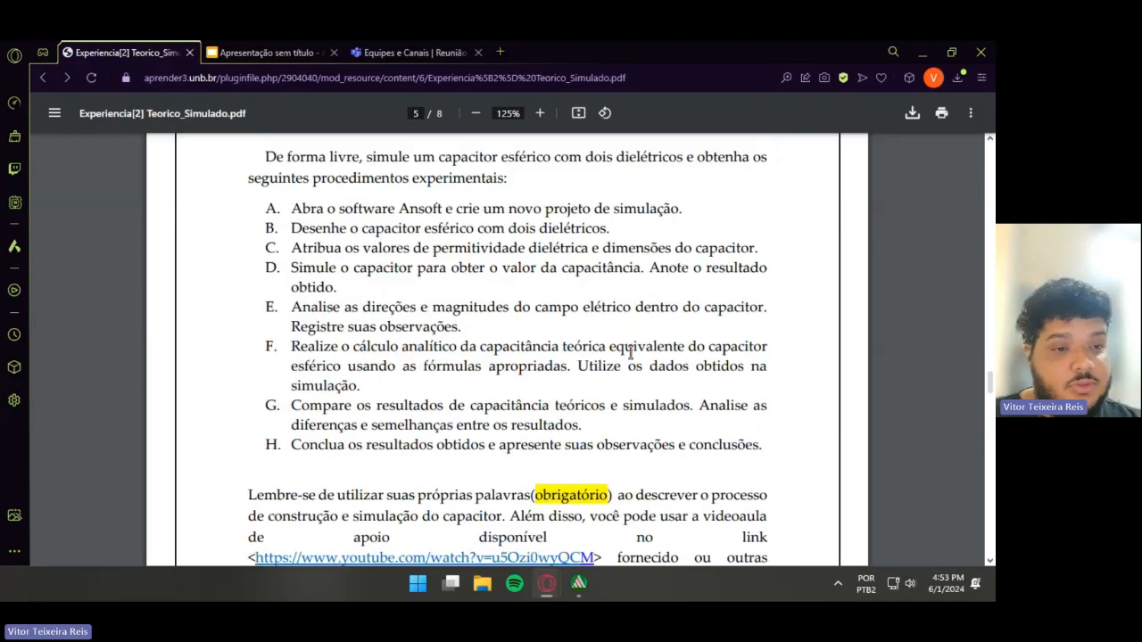
scroll(631, 353, down, 8)
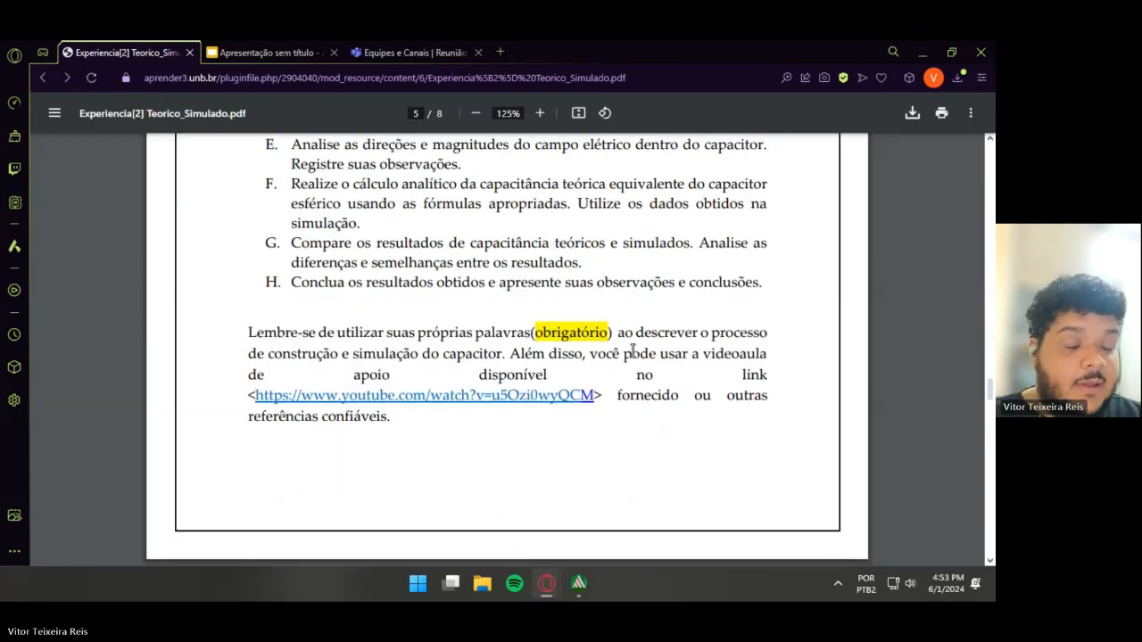
- Review the conical capacitor task with its cross-section figure, Tabela 4 and requirements, plus the Capacimetros section
scroll(632, 351, down, 5)
scroll(633, 351, up, 6)
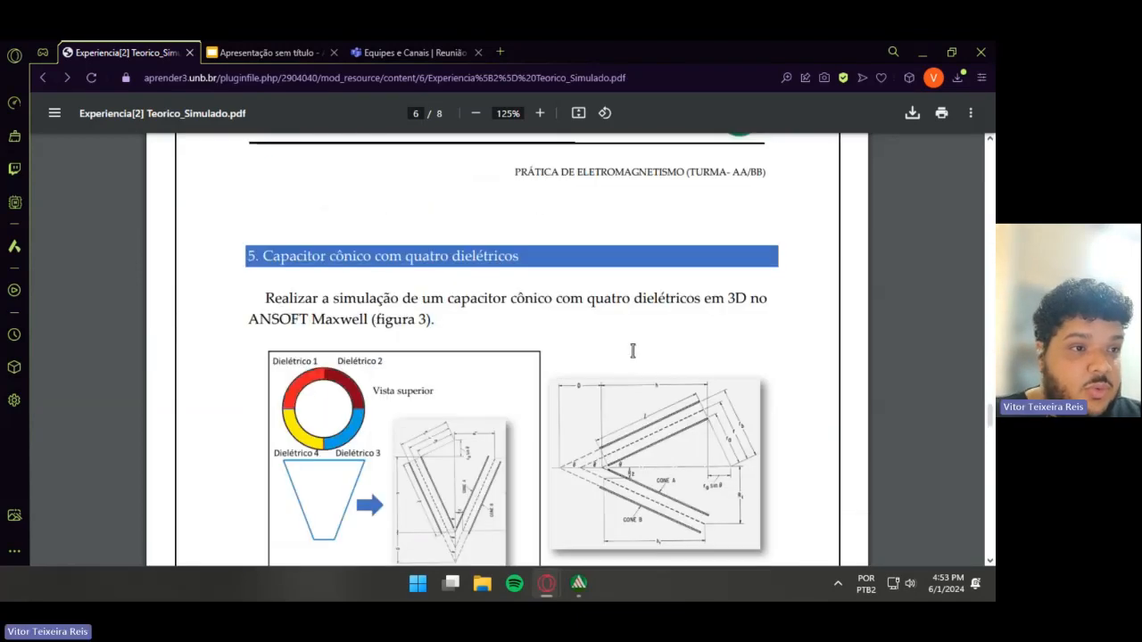
scroll(481, 234, down, 1)
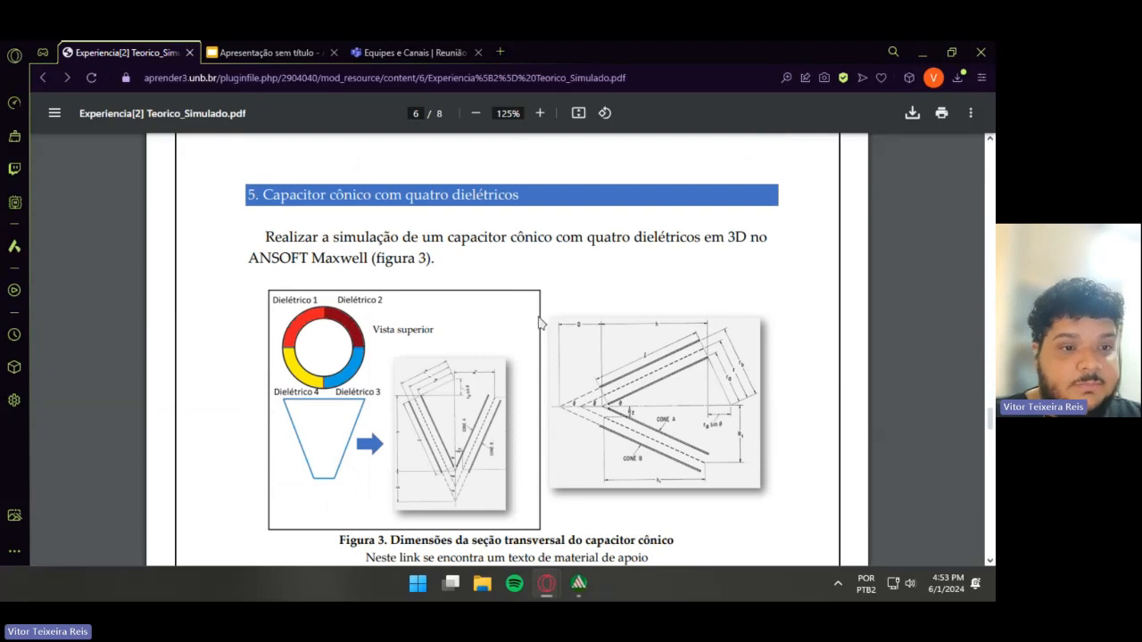
scroll(584, 264, down, 3)
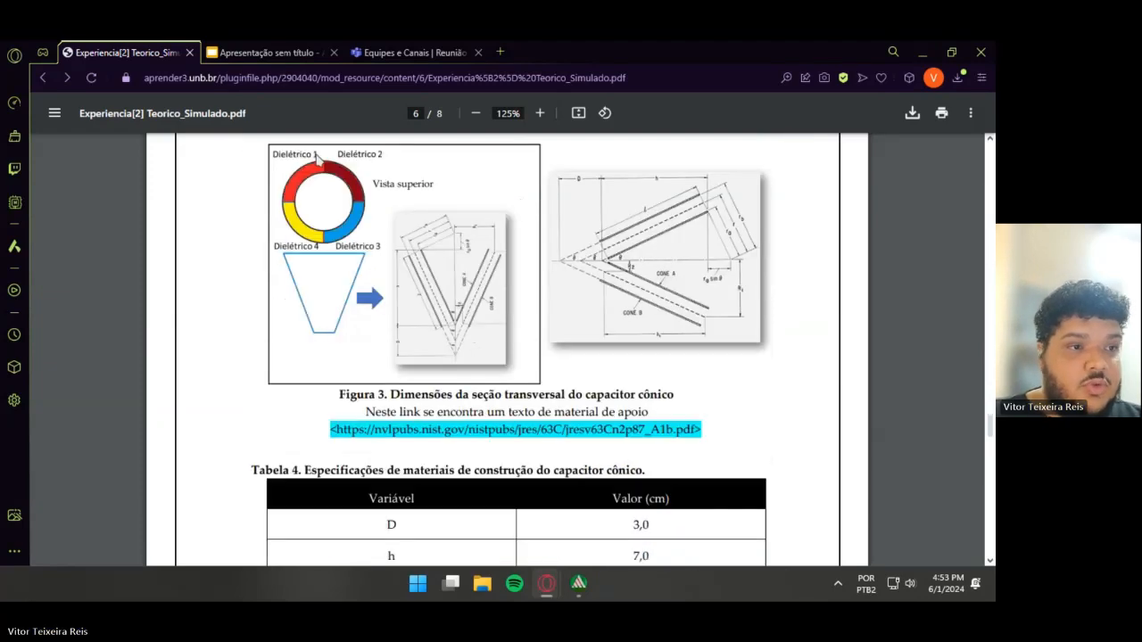
scroll(606, 205, down, 10)
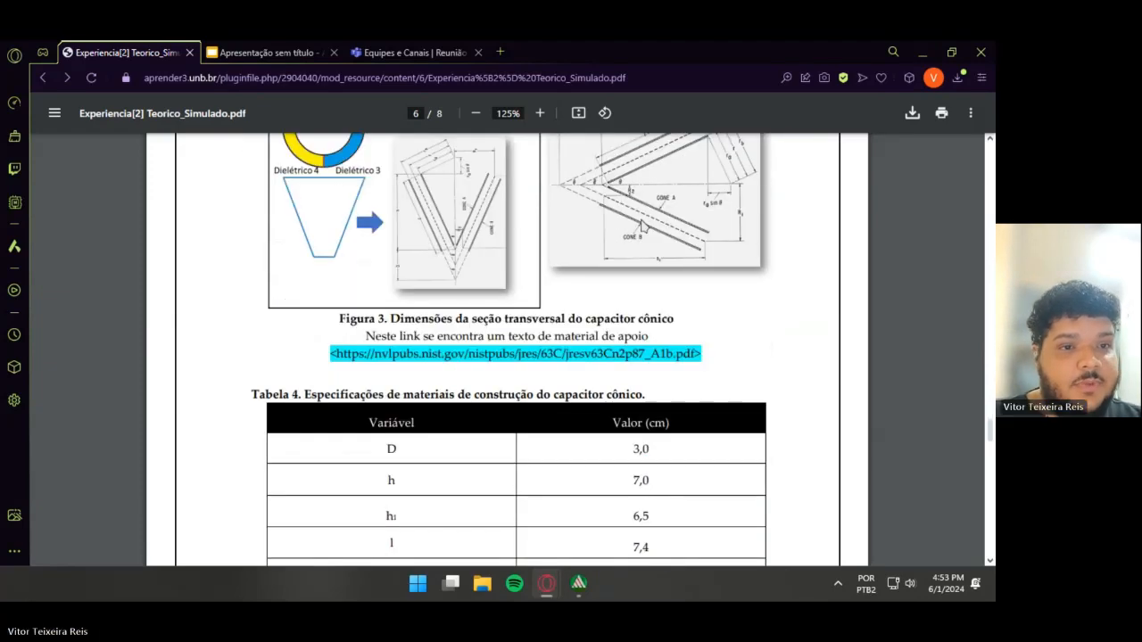
scroll(655, 250, down, 4)
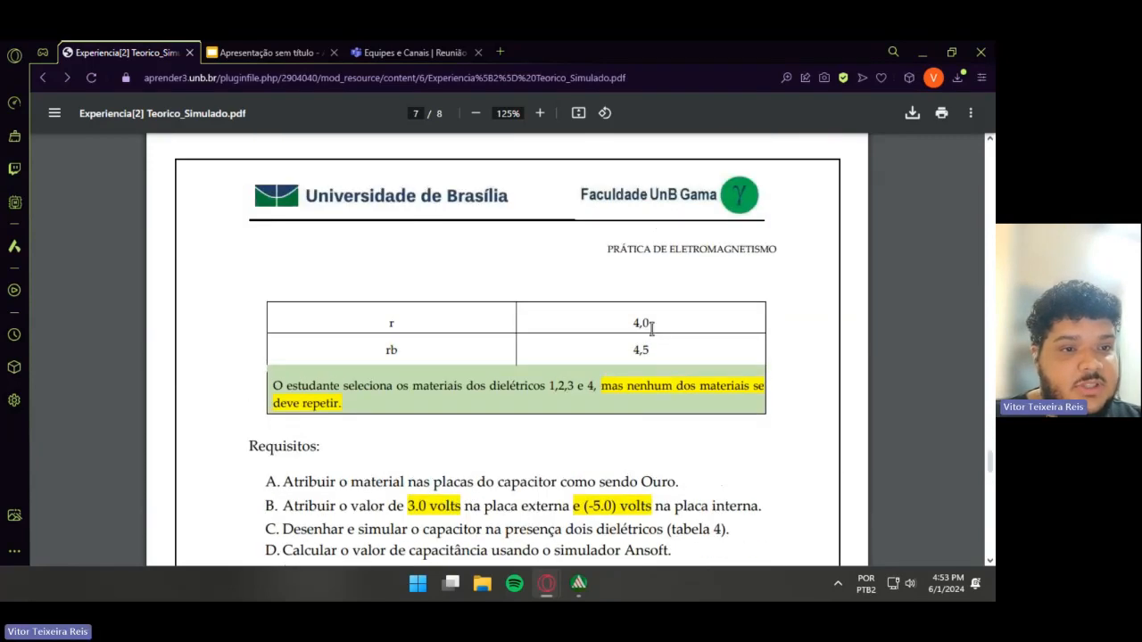
scroll(648, 321, up, 10)
scroll(648, 304, down, 2)
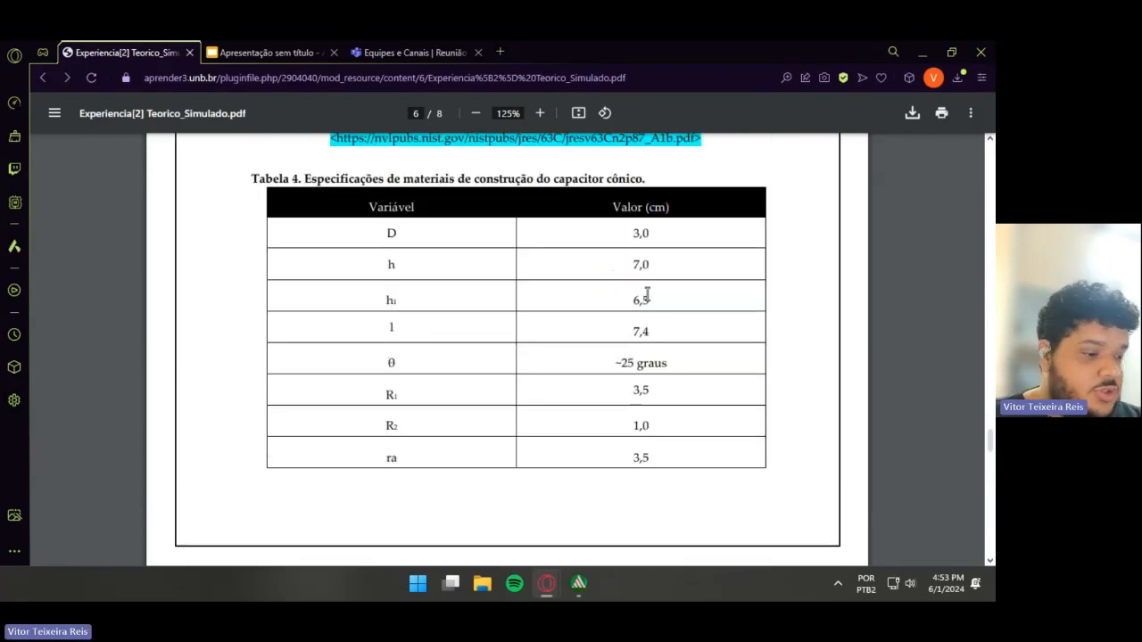
scroll(648, 295, down, 3)
scroll(648, 284, down, 11)
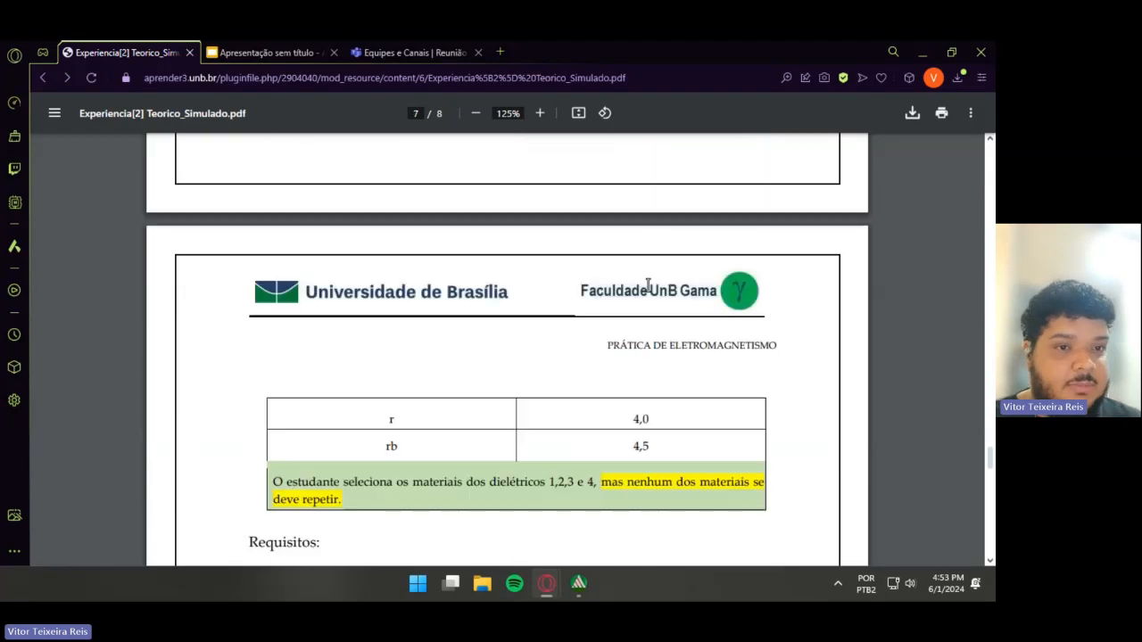
scroll(648, 284, down, 5)
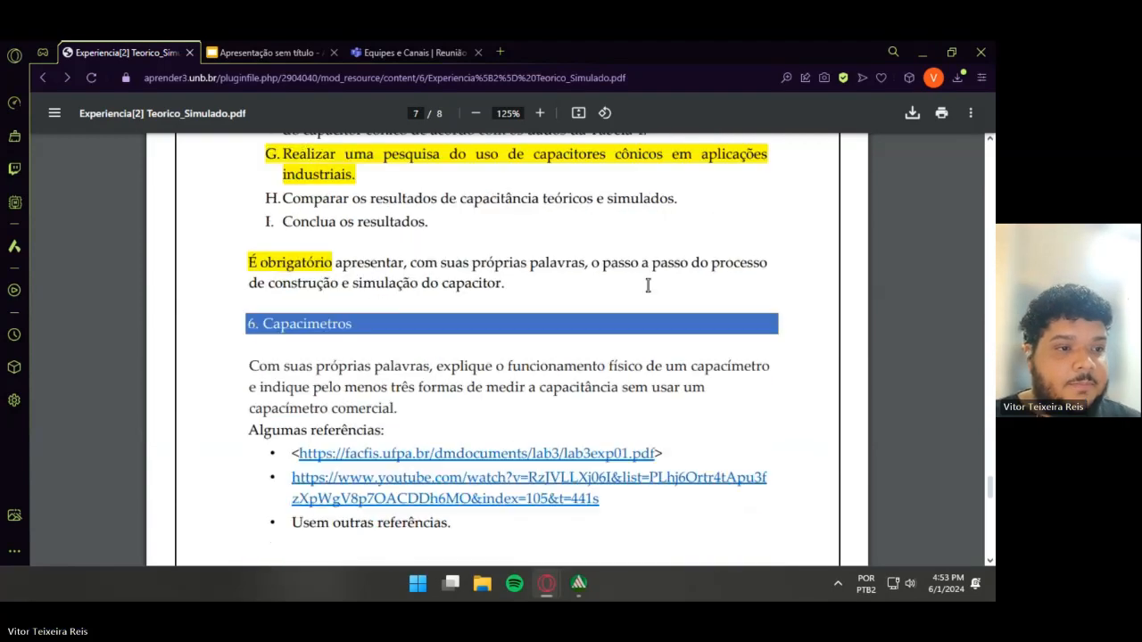
scroll(647, 284, up, 20)
scroll(647, 284, up, 20)
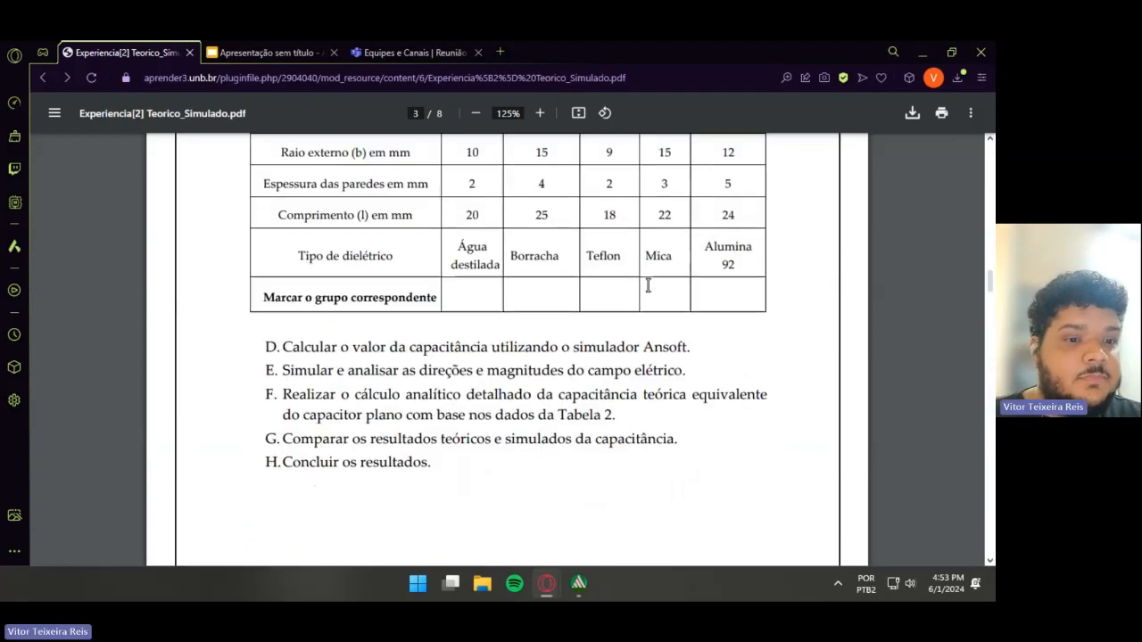
- Switch to Ansoft Maxwell and create a new project named "Capacitor plano"
click(578, 582)
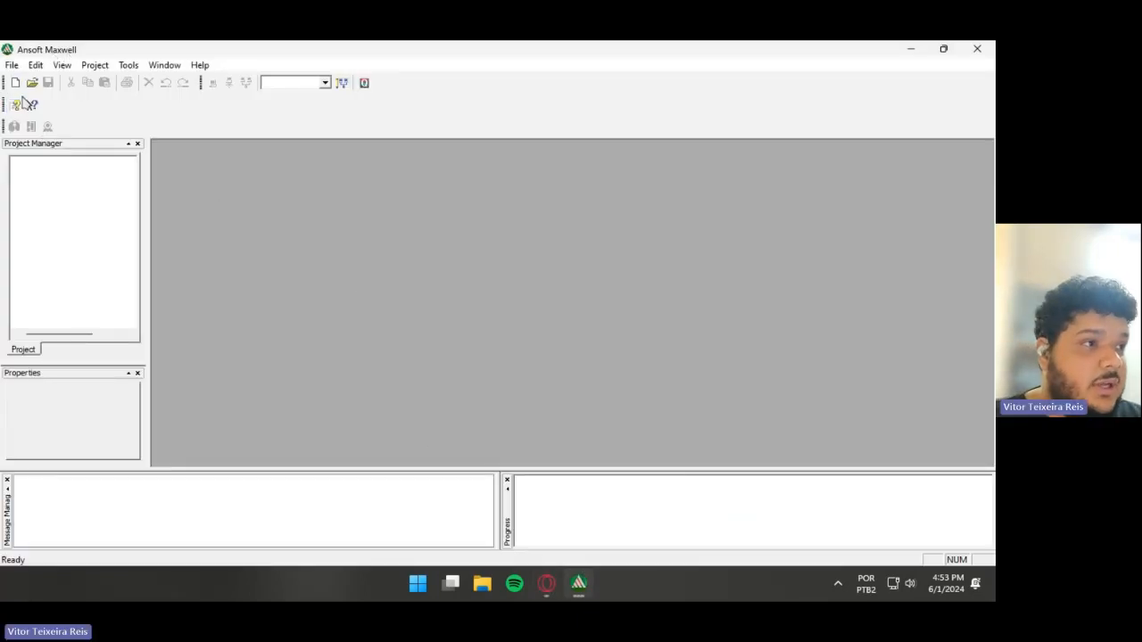
click(15, 82)
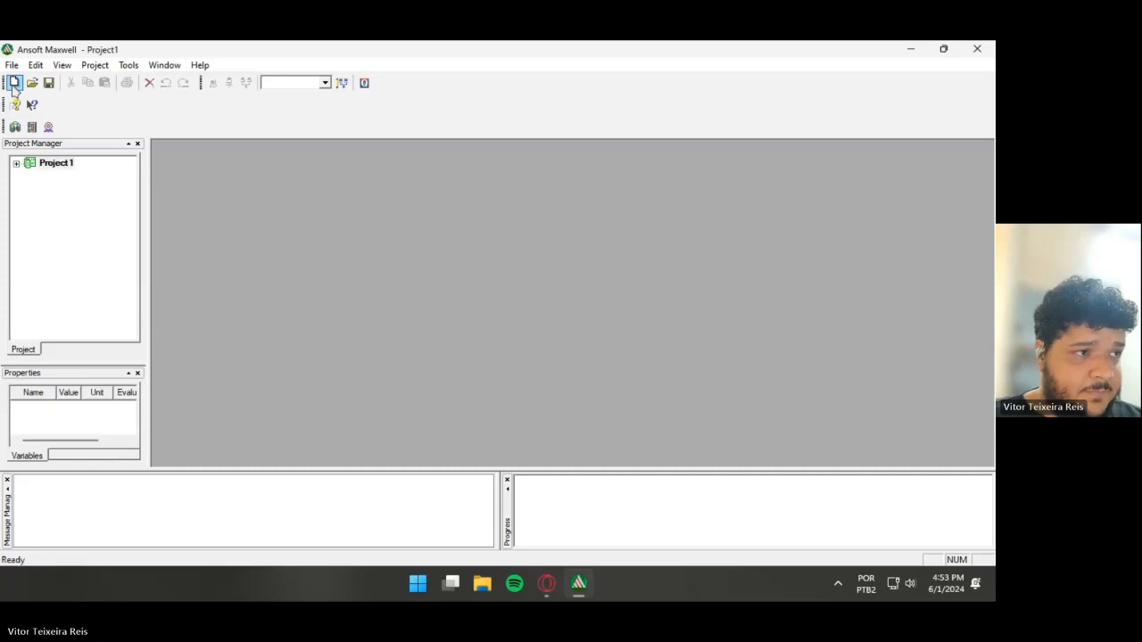
right_click(58, 165)
click(116, 187)
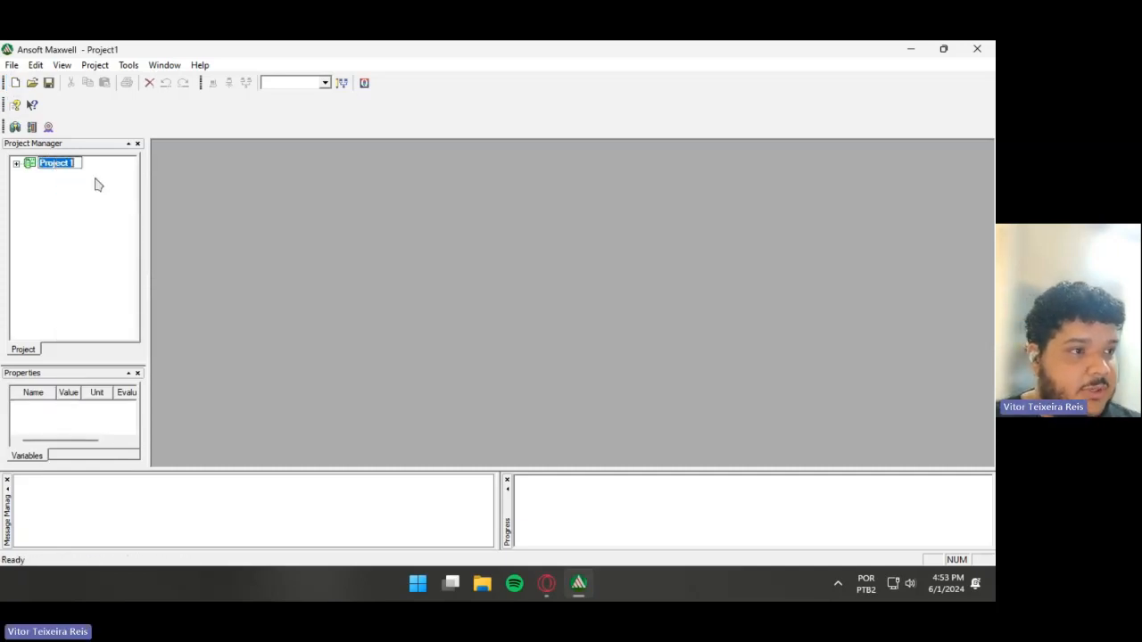
text(CA)
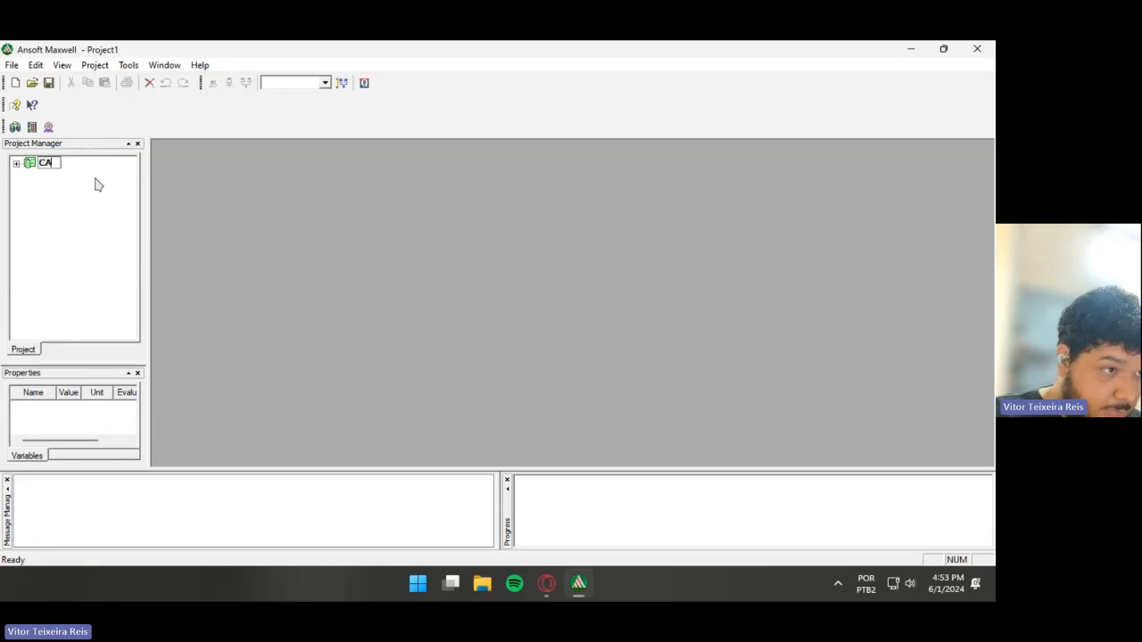
key(BackSpace)
text(ap)
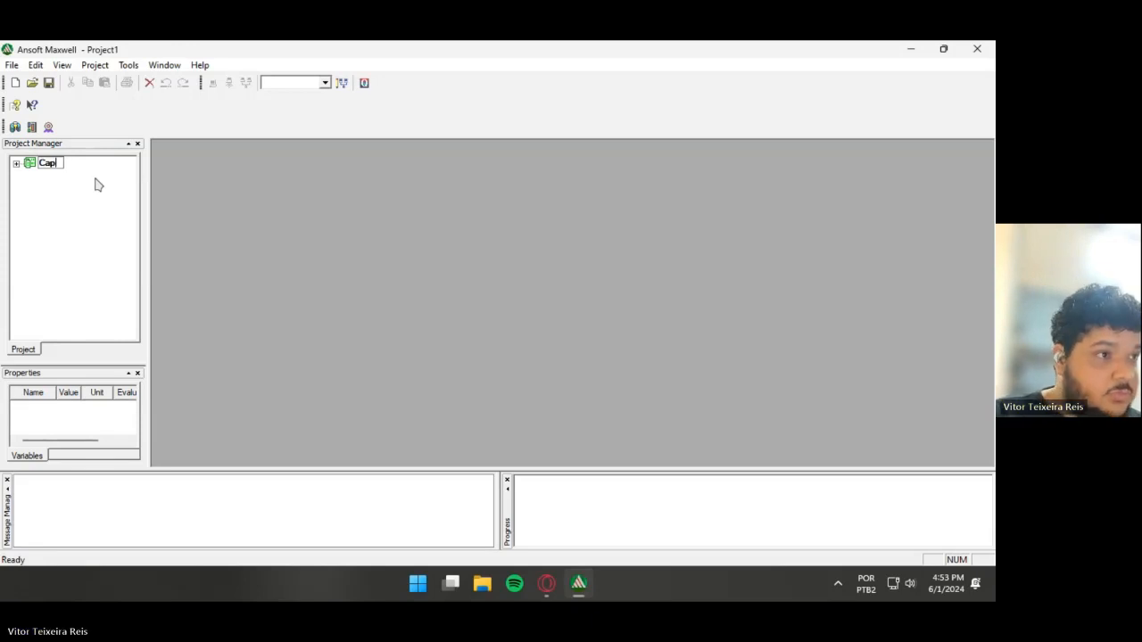
text(acitor plano)
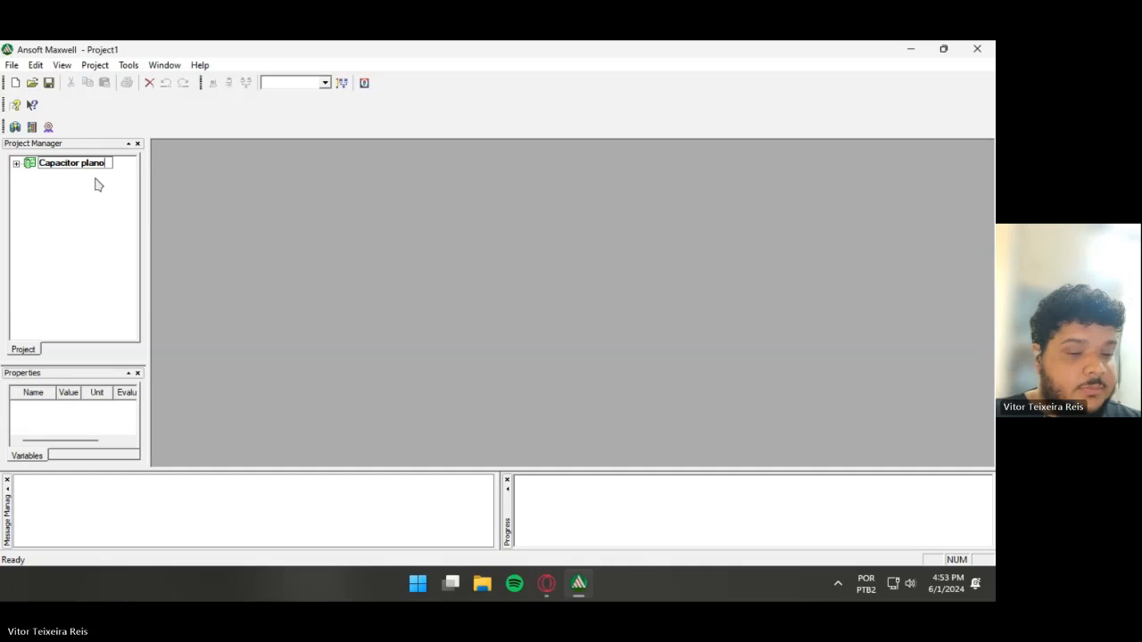
key(Return)
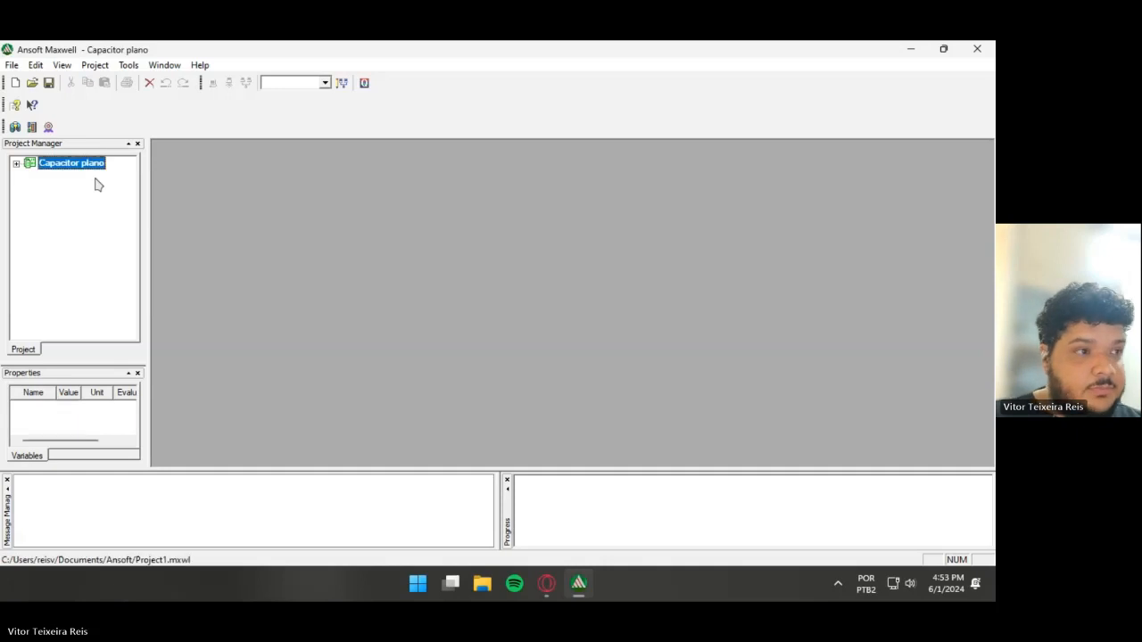
- Insert a Maxwell 3D design and draw a box of about 1.6 × 2.6 × 0.2 mm starting at the origin
click(14, 127)
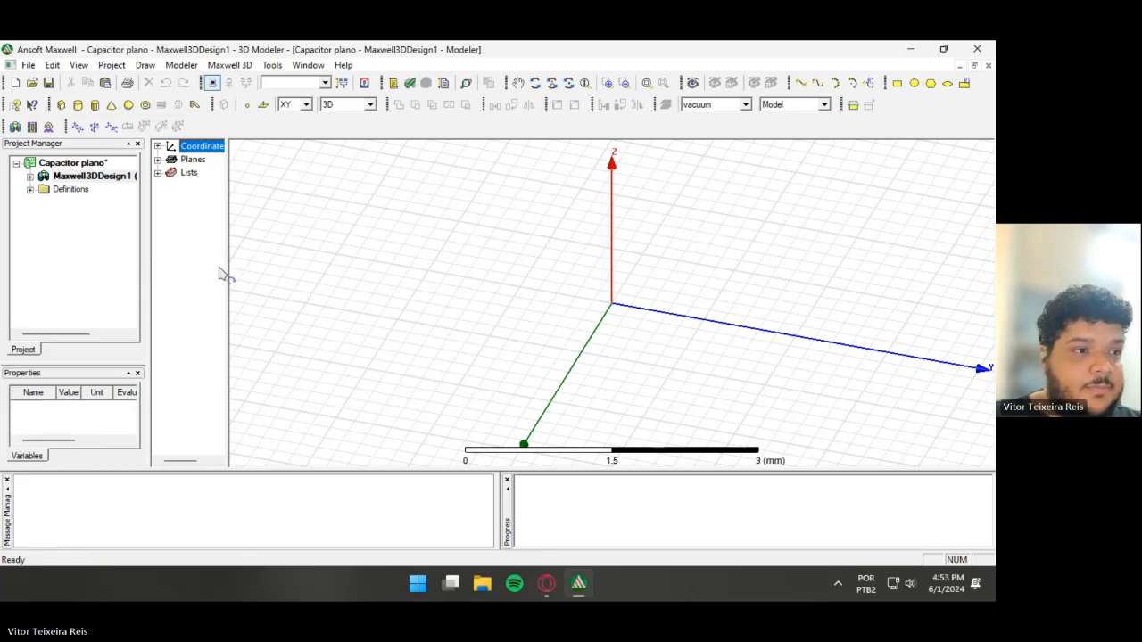
drag(227, 270, 302, 272)
click(60, 106)
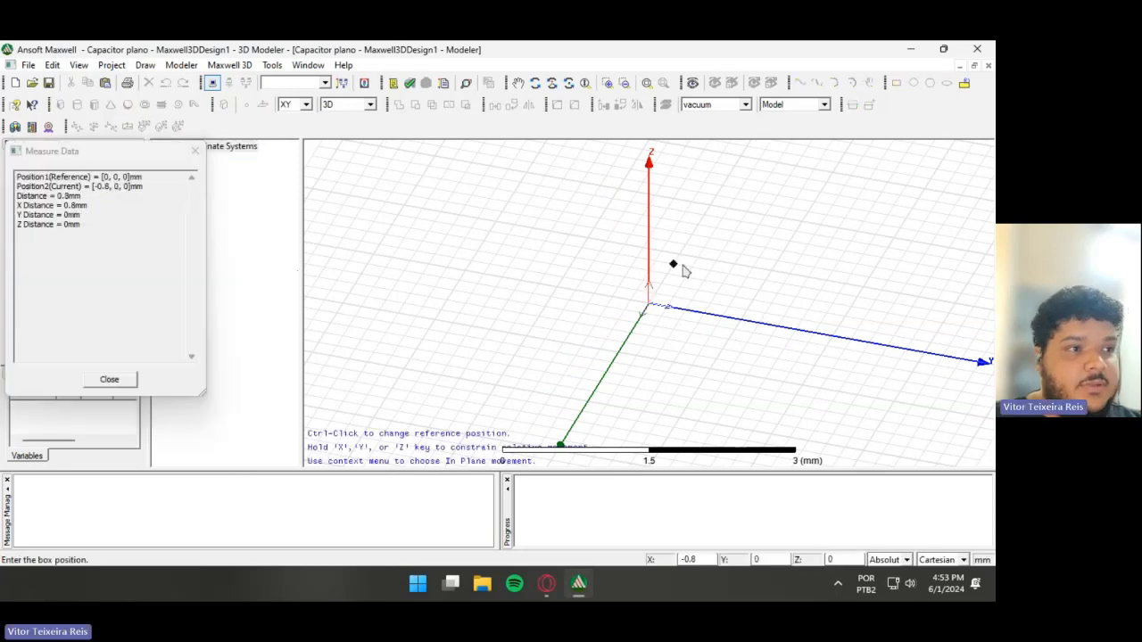
click(648, 304)
click(846, 426)
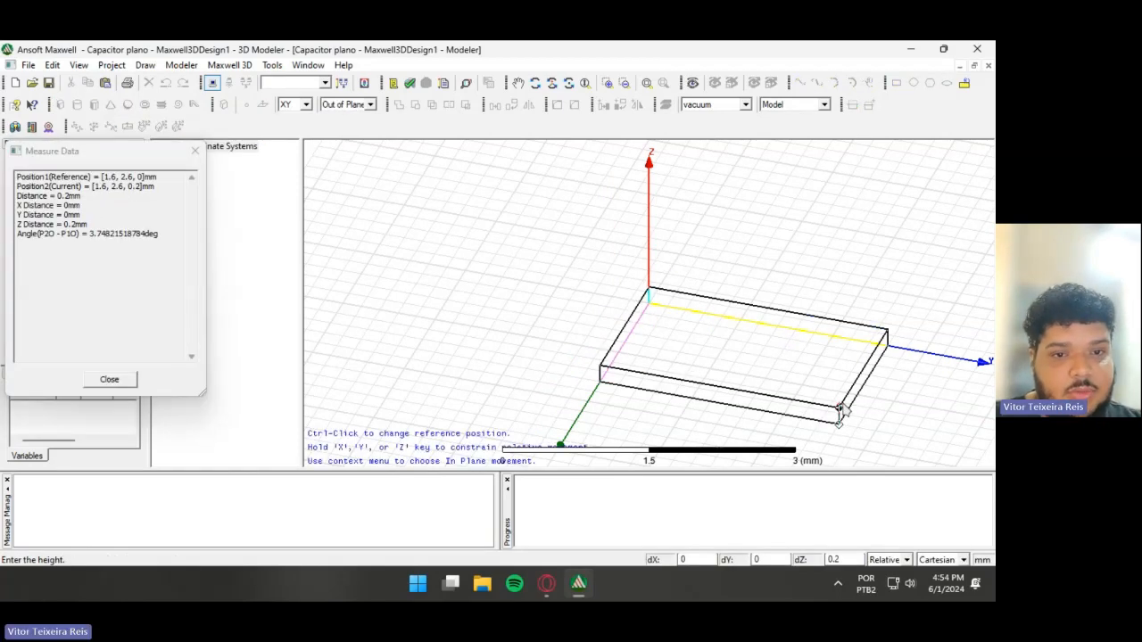
click(842, 410)
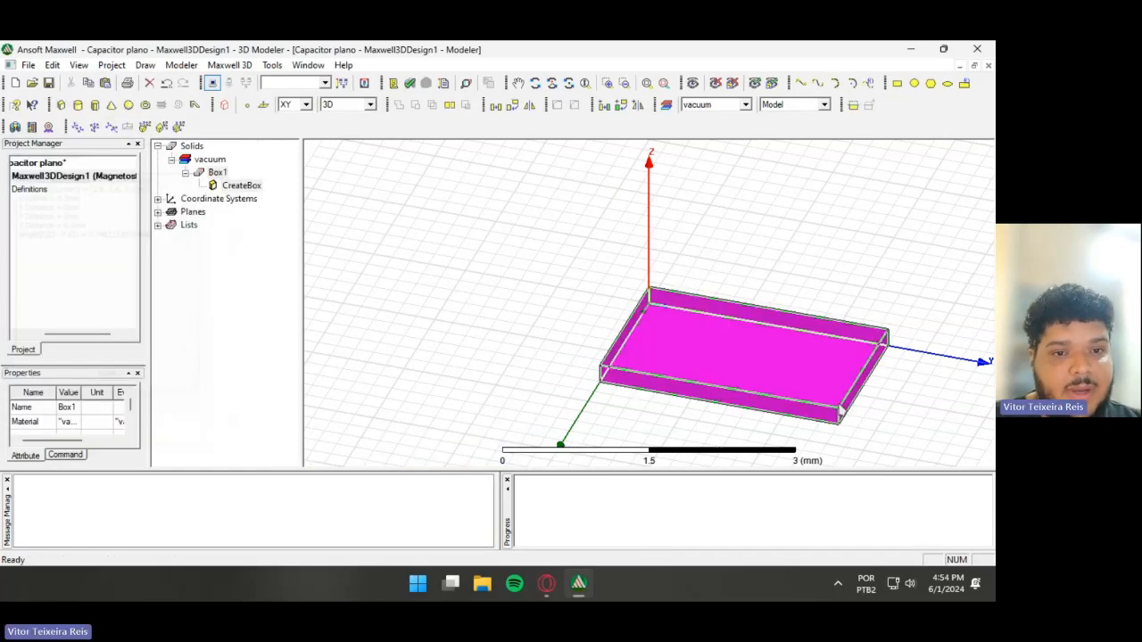
- Rename the box as PlacaB
double_click(219, 172)
click(365, 233)
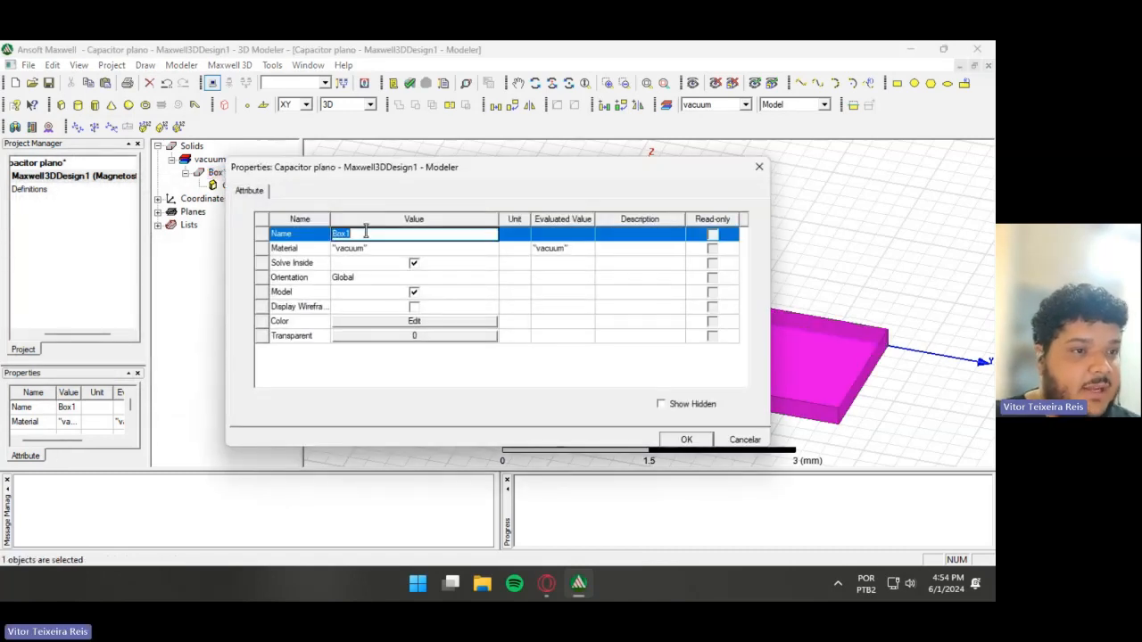
text(Pla)
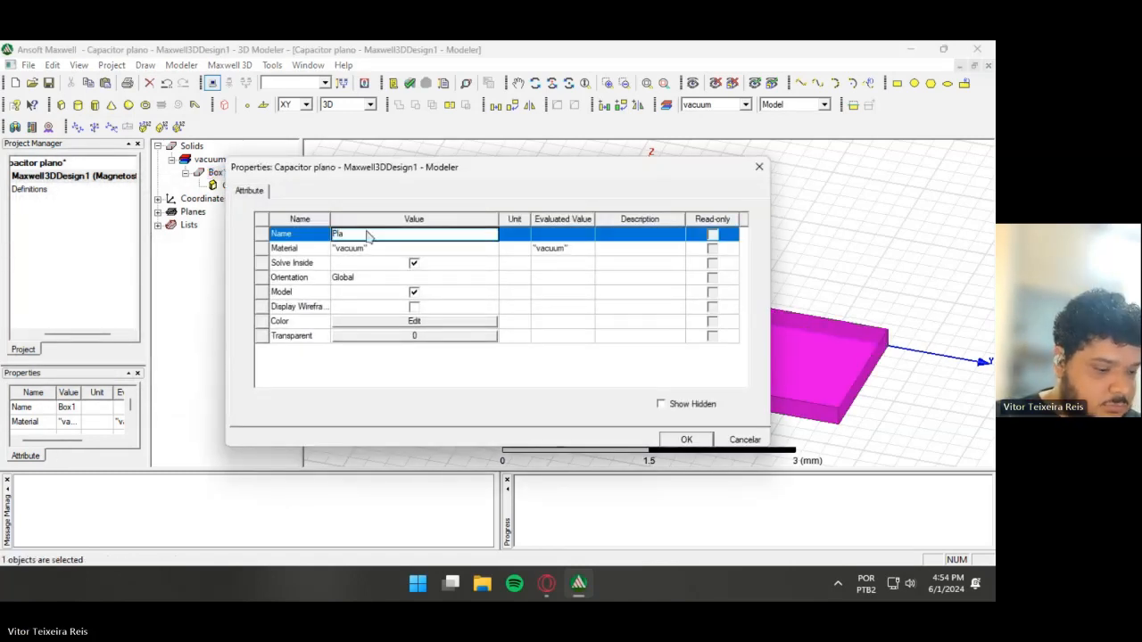
text(ca)
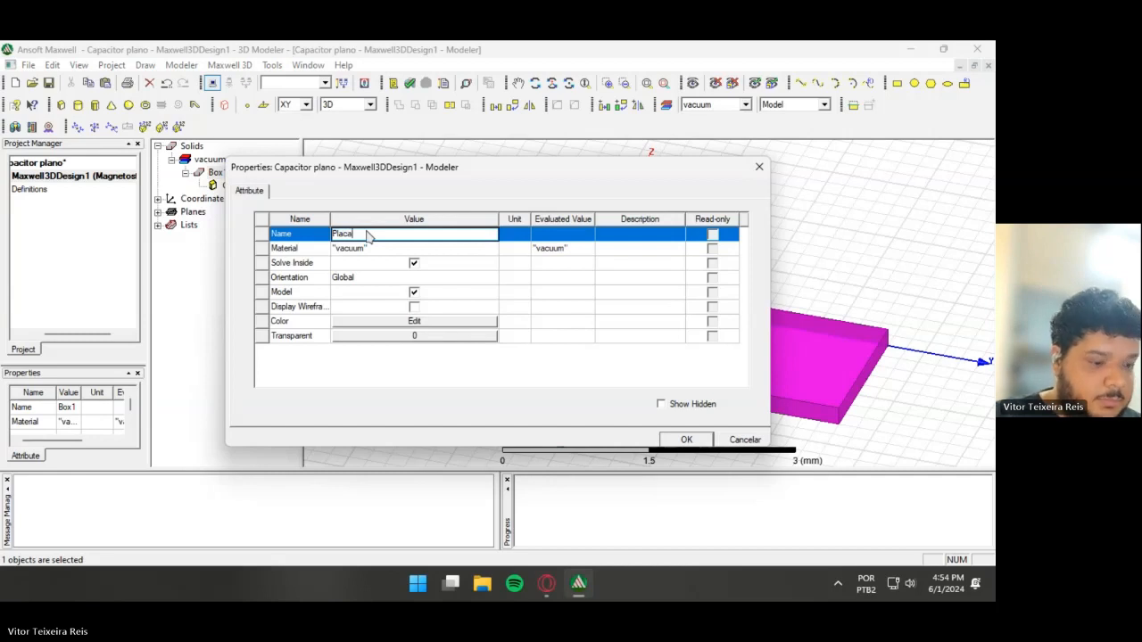
text(B)
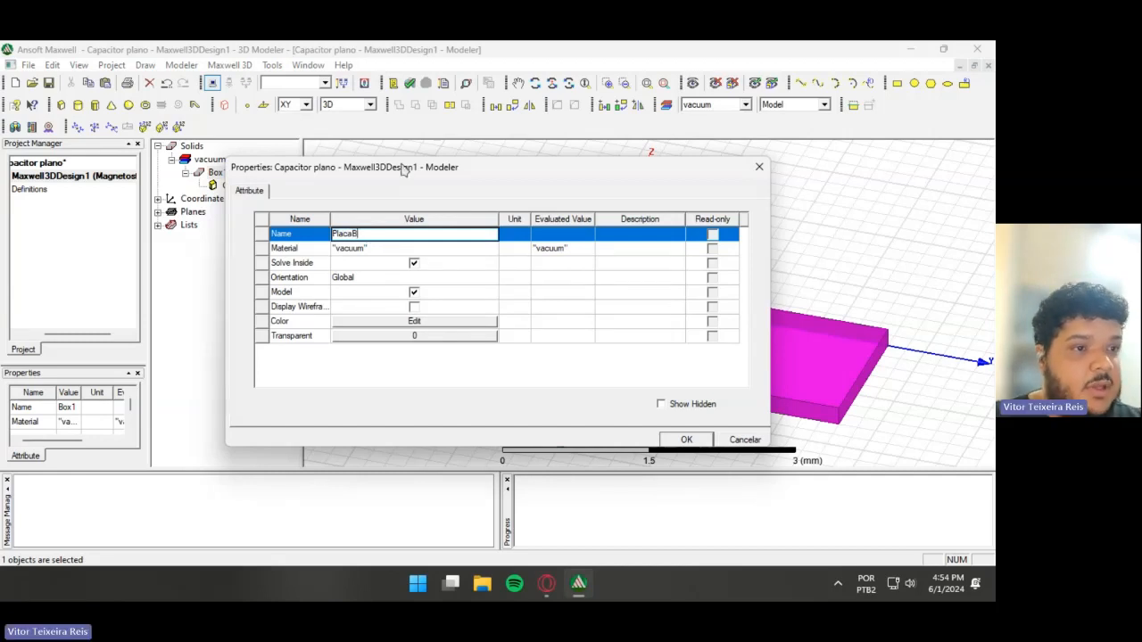
- Assign copper from the material library as PlacaB's material
click(361, 248)
click(364, 278)
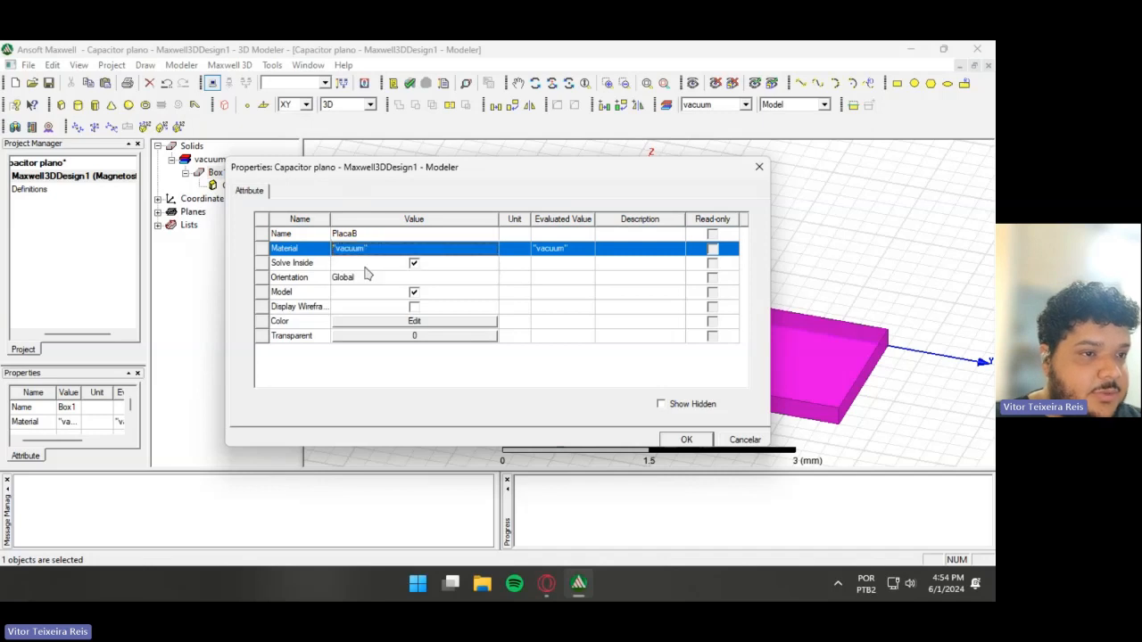
click(370, 234)
click(374, 250)
click(354, 263)
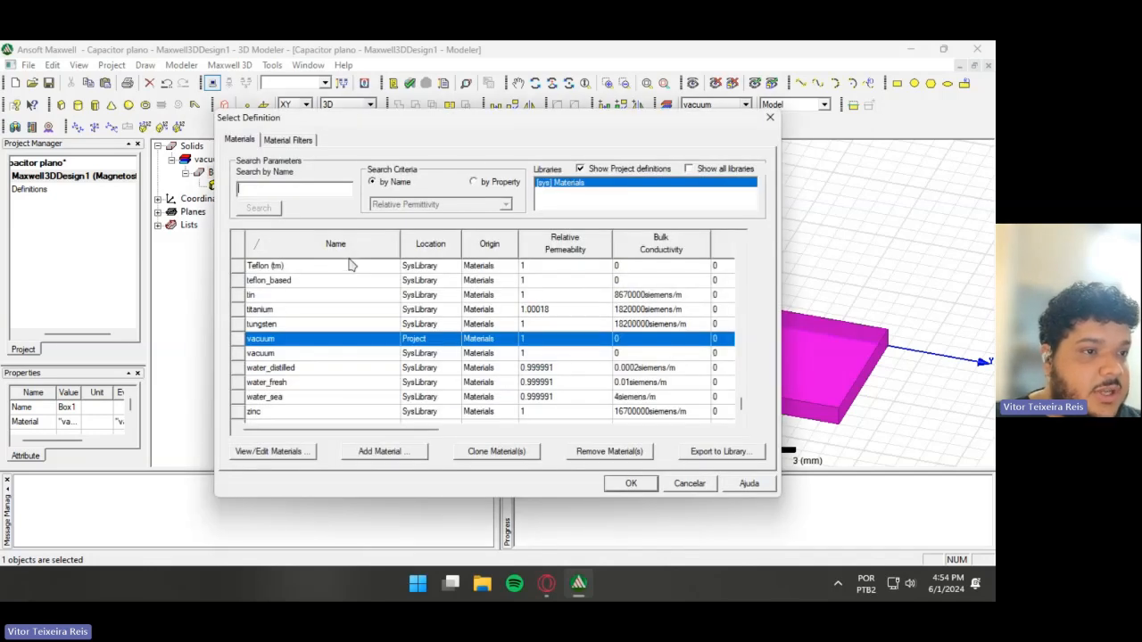
click(315, 188)
text(copp)
key(Return)
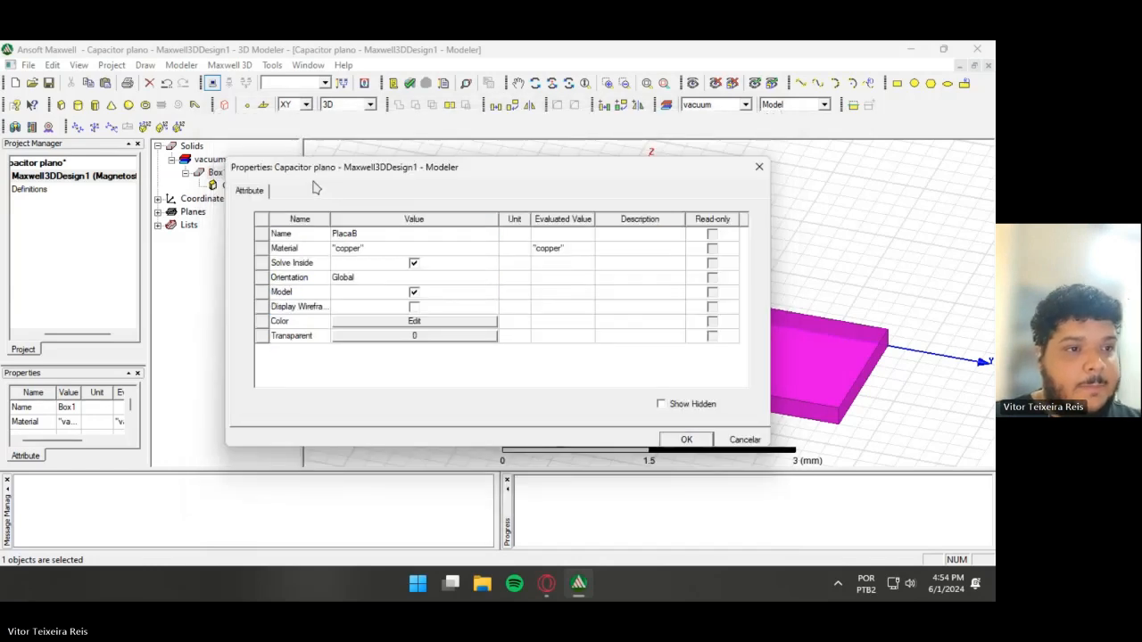
- Colour PlacaB green, set its transparency to 0.6 and apply the attribute changes
click(441, 326)
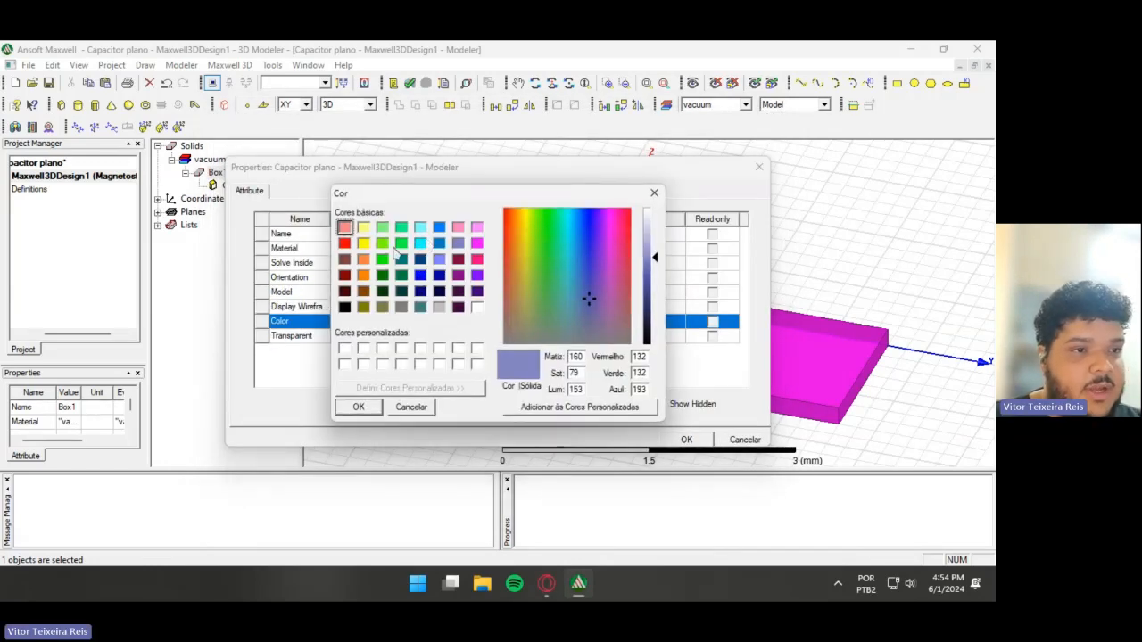
click(382, 259)
click(376, 406)
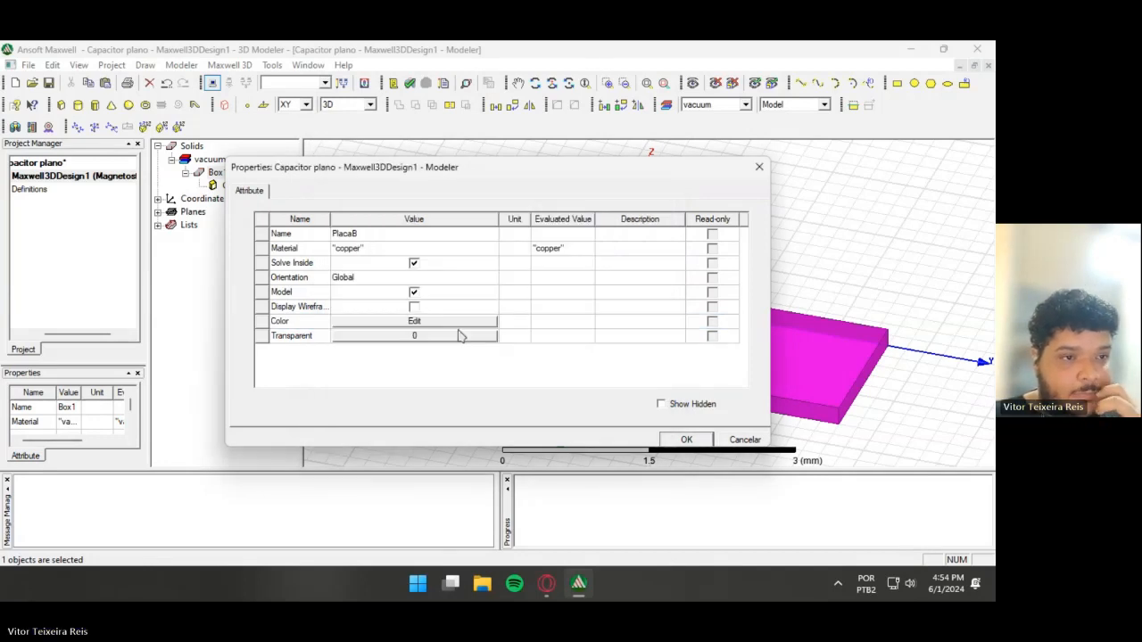
click(461, 334)
click(505, 296)
click(505, 296)
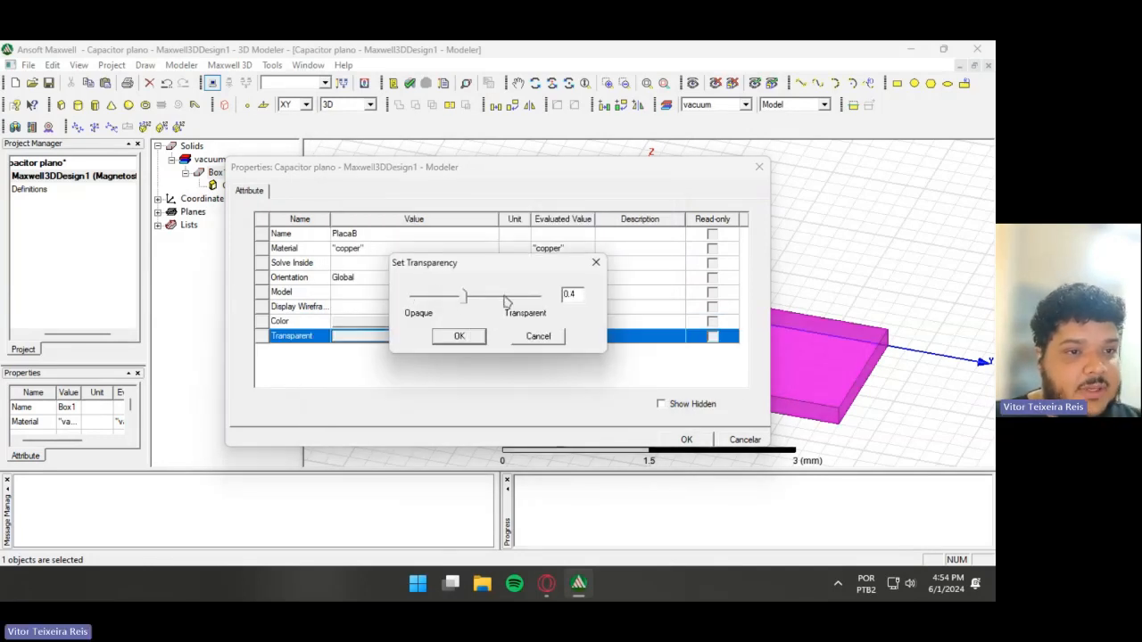
click(505, 297)
click(478, 335)
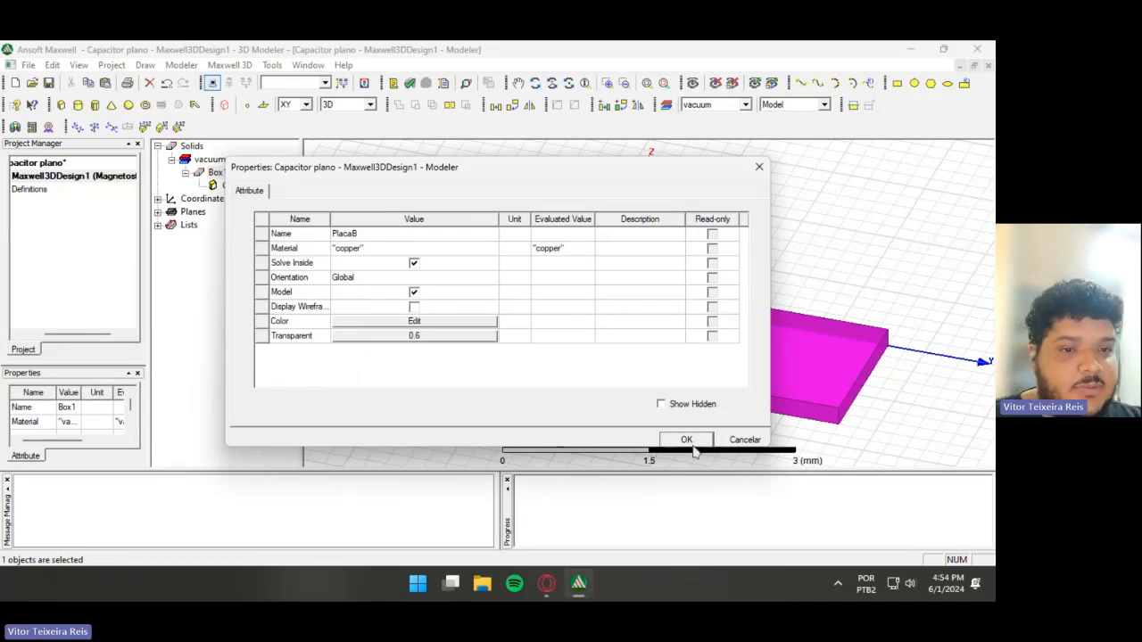
click(687, 439)
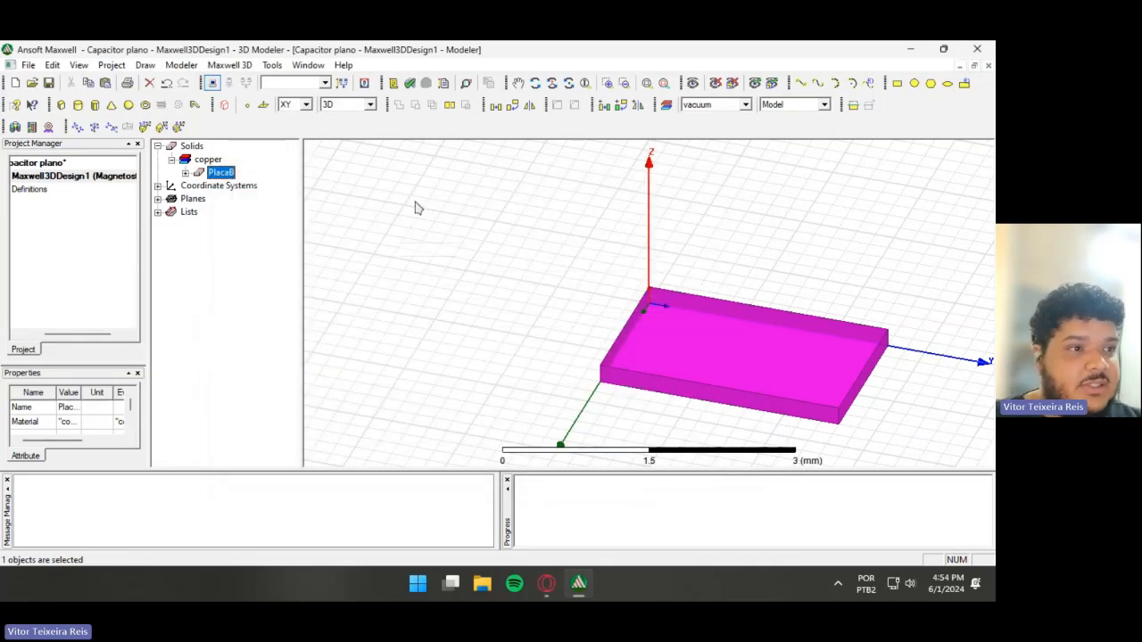
click(589, 277)
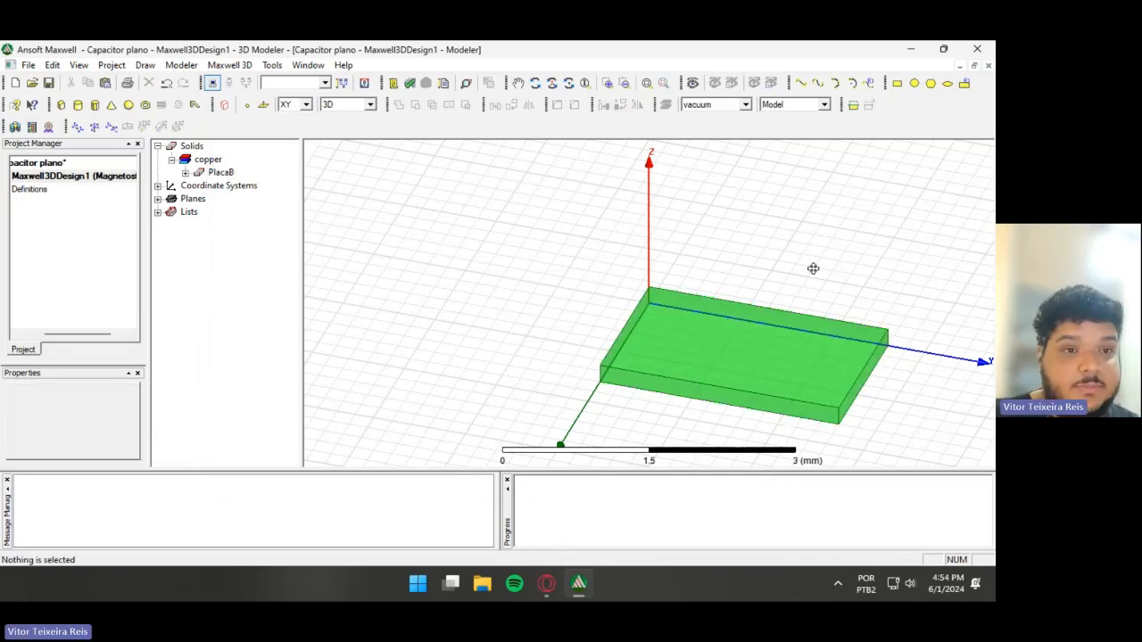
- Set PlacaB's box dimensions to XSize 12 mm, YSize 18 mm and ZSize 0.45 mm
shift+drag(812, 269, 695, 232)
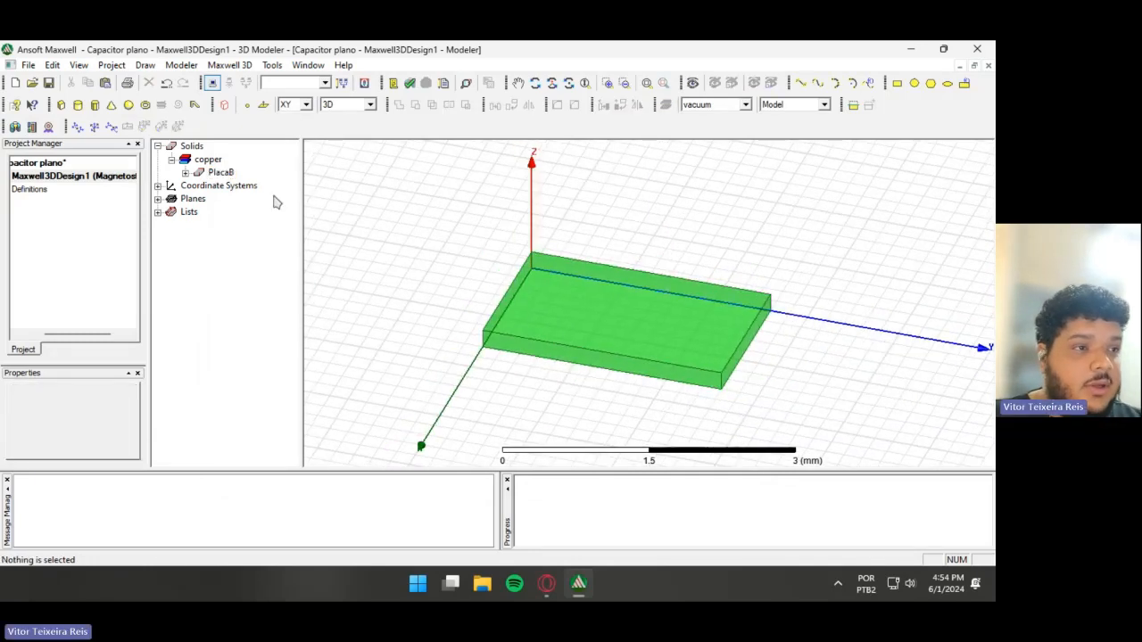
click(185, 171)
double_click(239, 185)
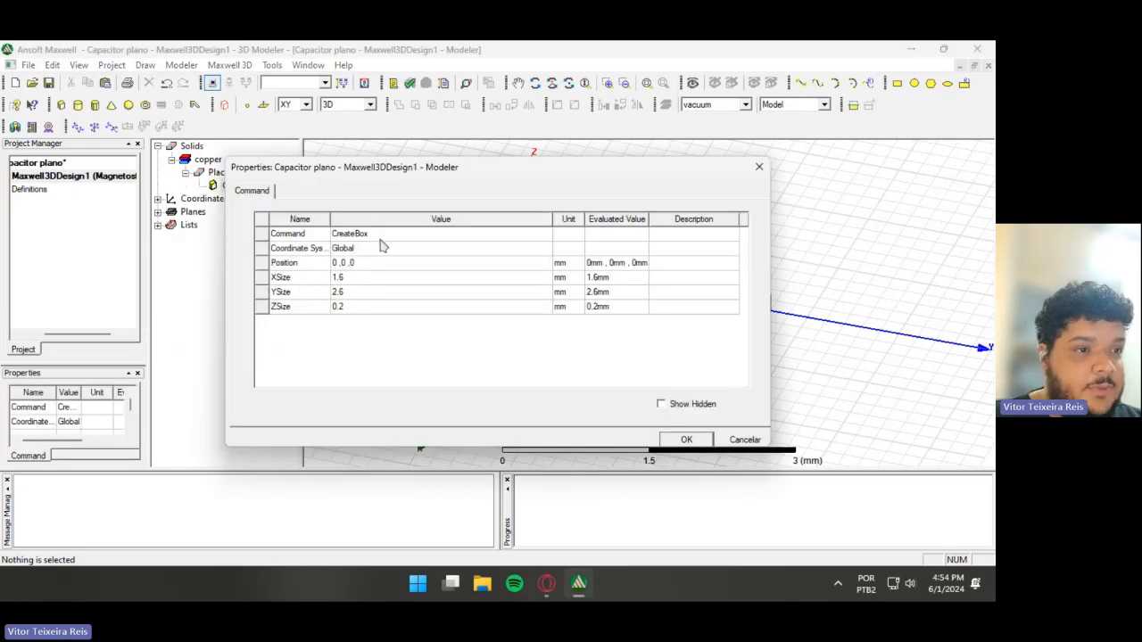
click(347, 277)
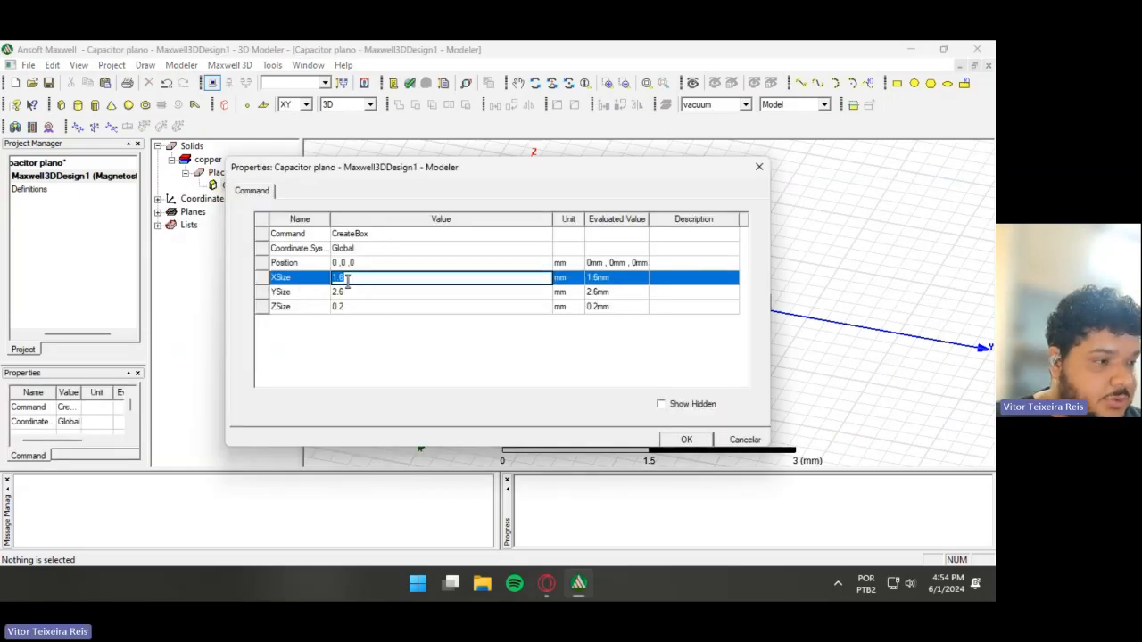
text(127)
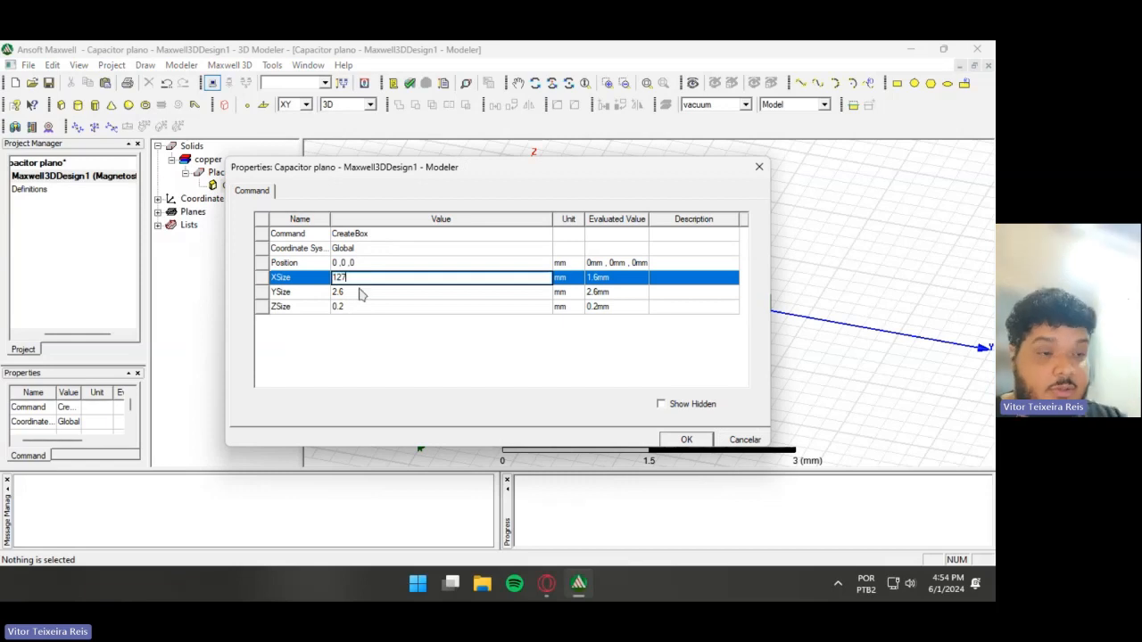
click(360, 293)
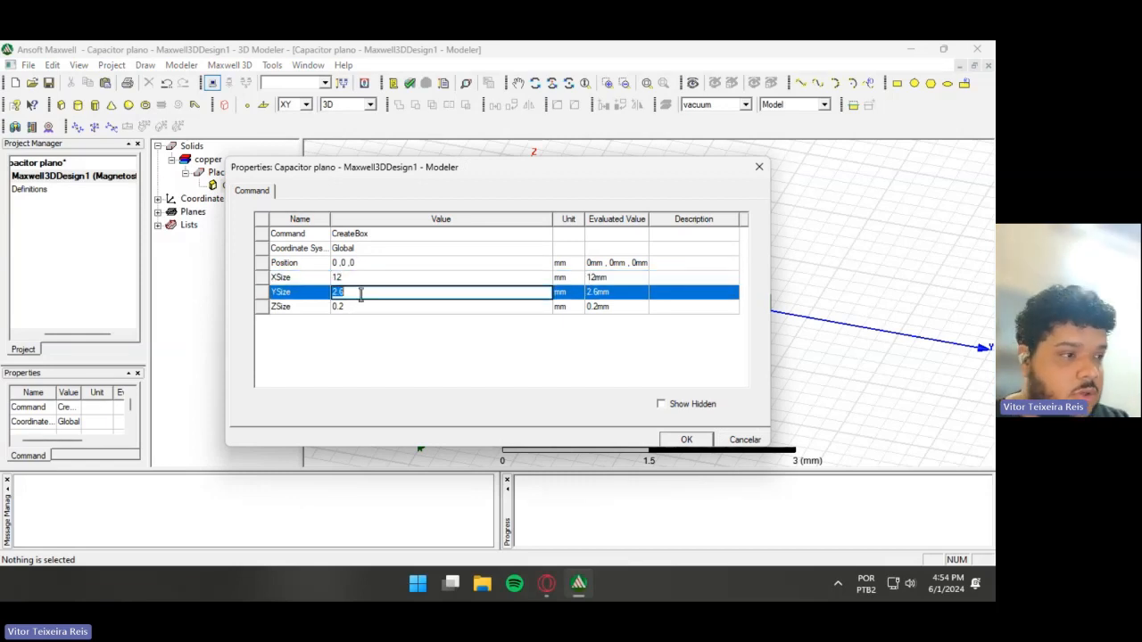
text(1)
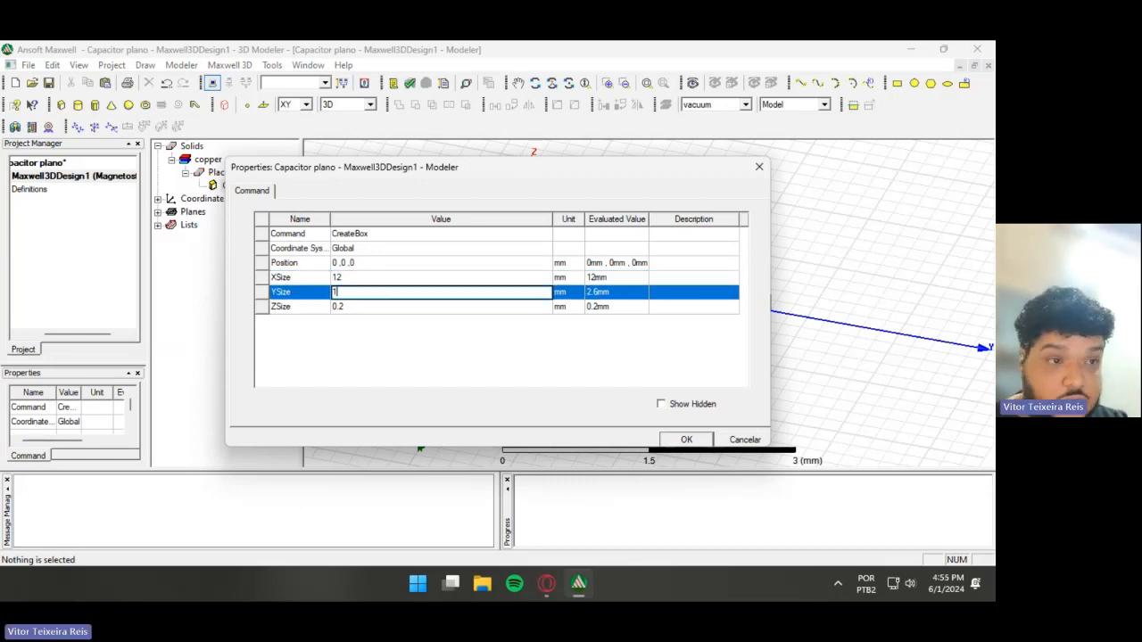
text(8)
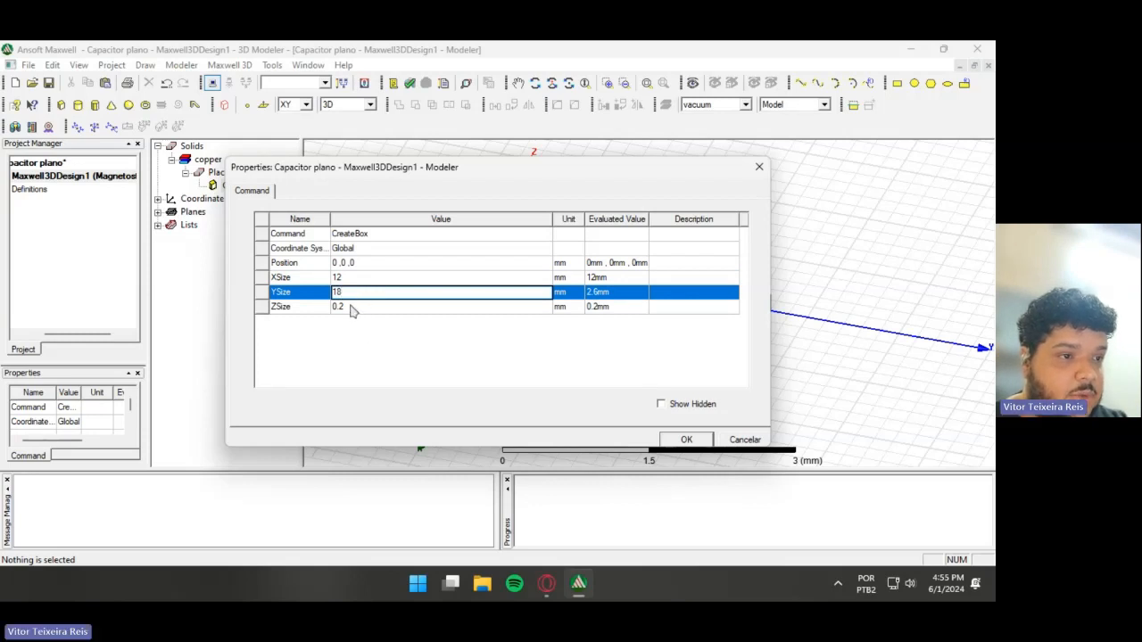
click(350, 306)
text(0)
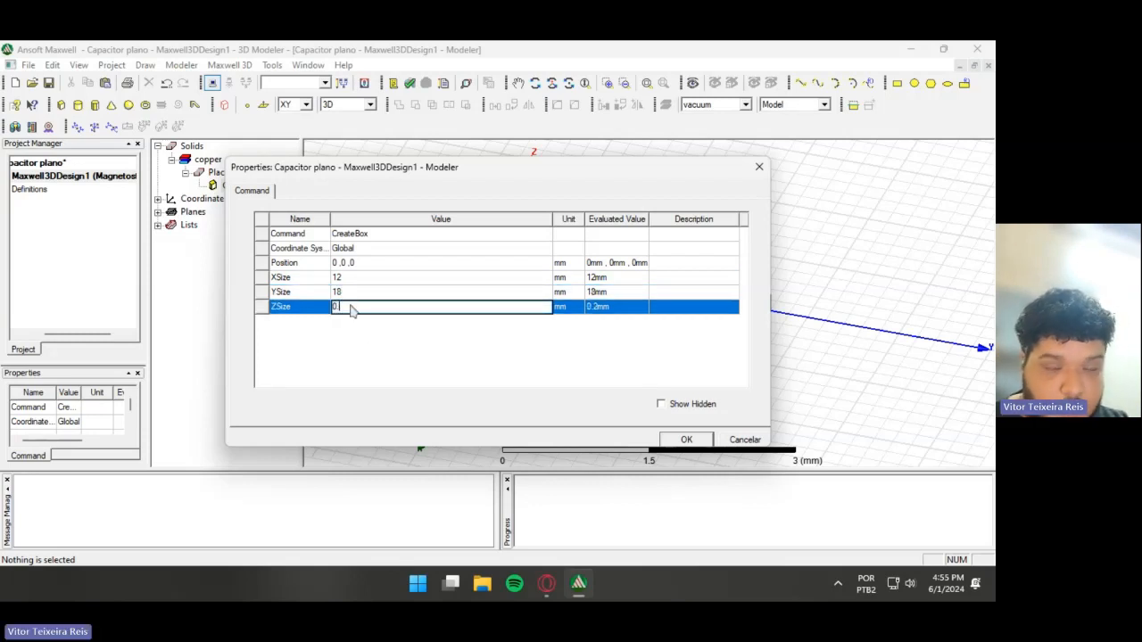
text(.45)
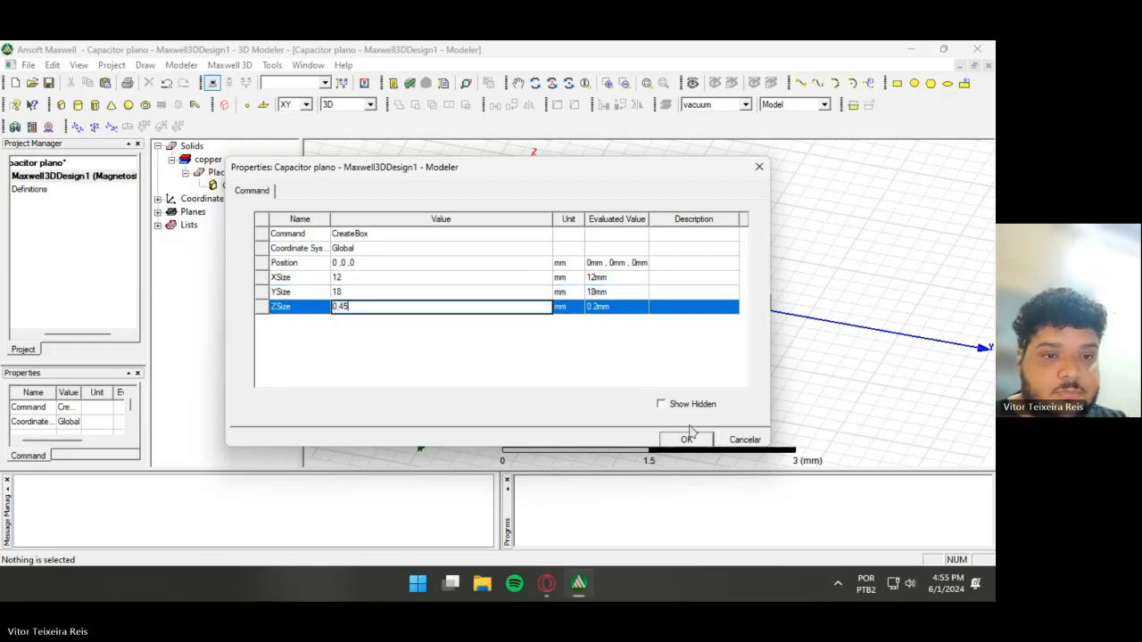
click(687, 439)
scroll(757, 297, down, 5)
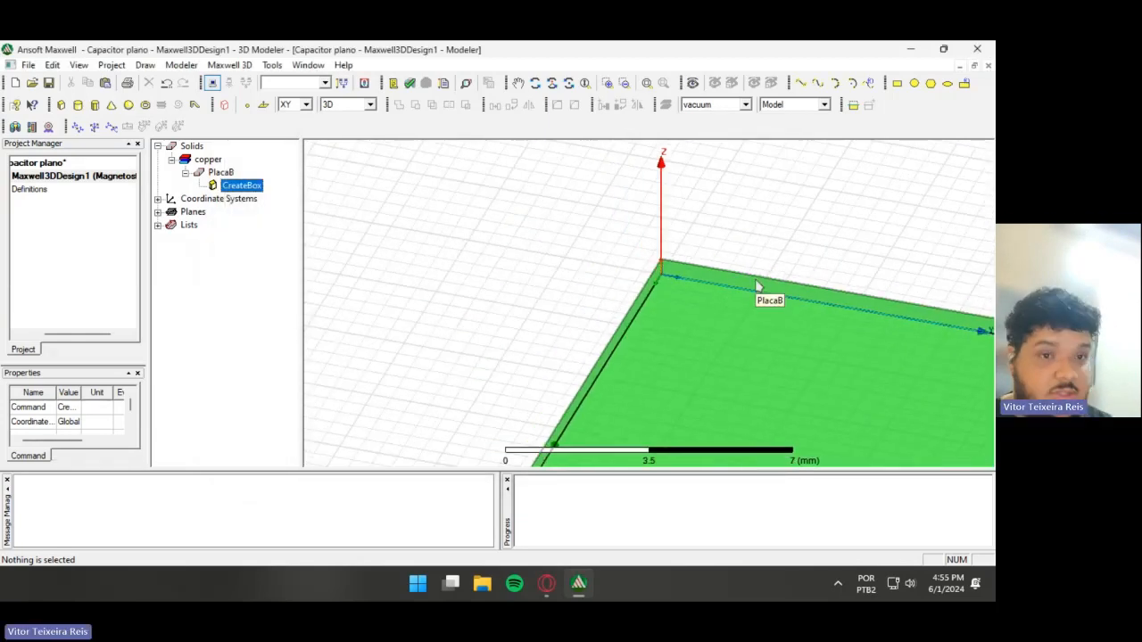
alt+drag(756, 299, 806, 232)
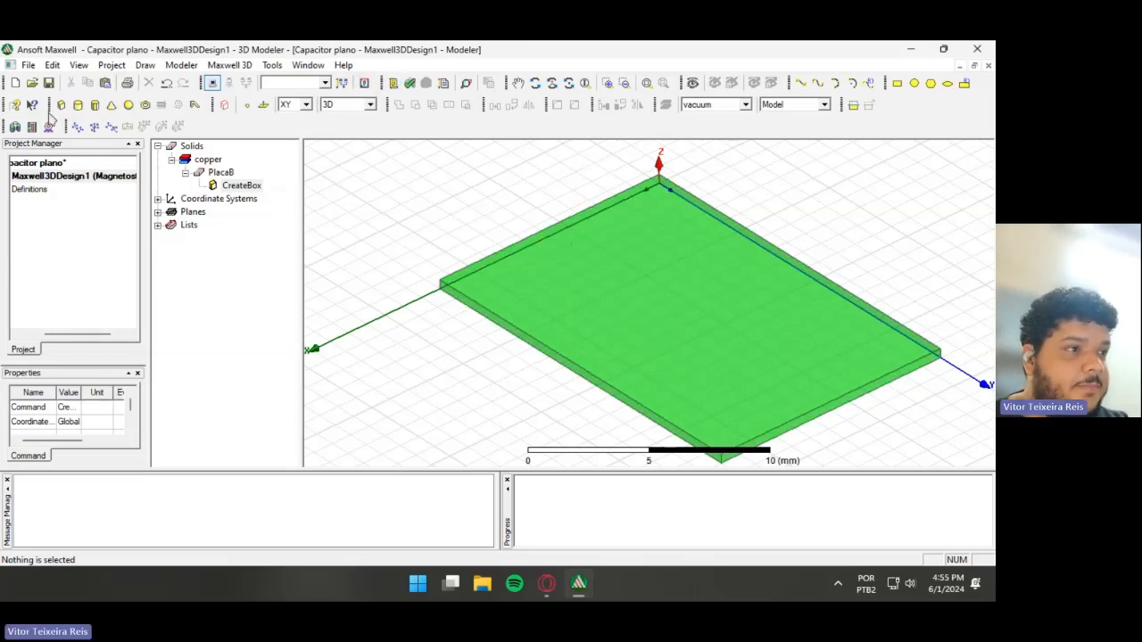
click(61, 106)
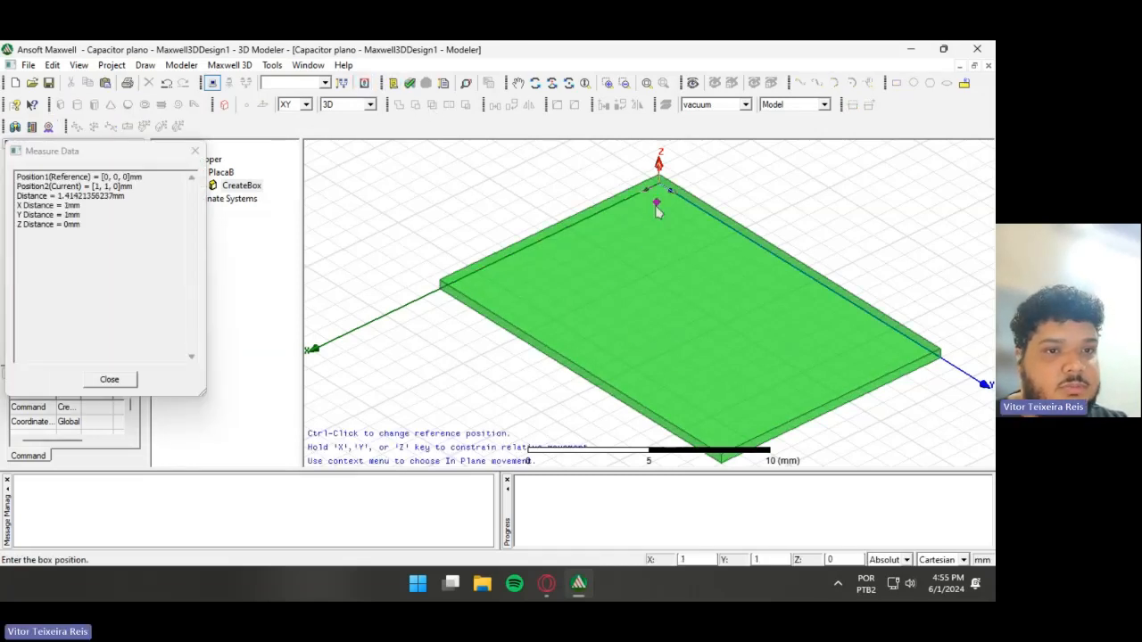
click(658, 204)
click(693, 239)
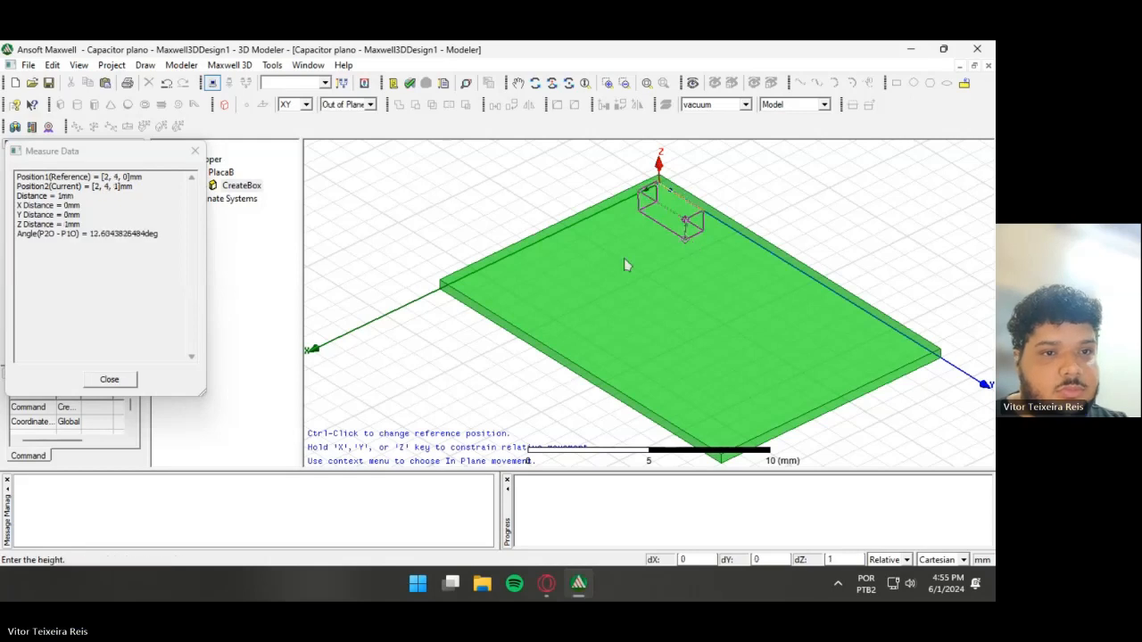
click(656, 204)
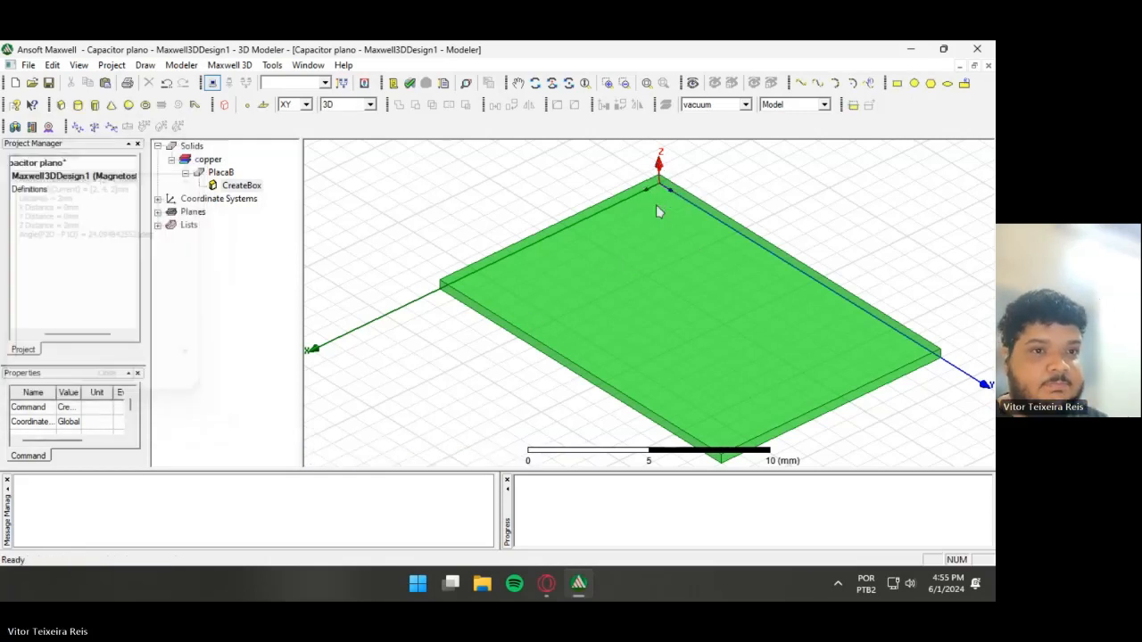
- Draw a second box of about 9 × 4 × 2 mm over the copper plate, starting at (1, 1, 0)
click(60, 105)
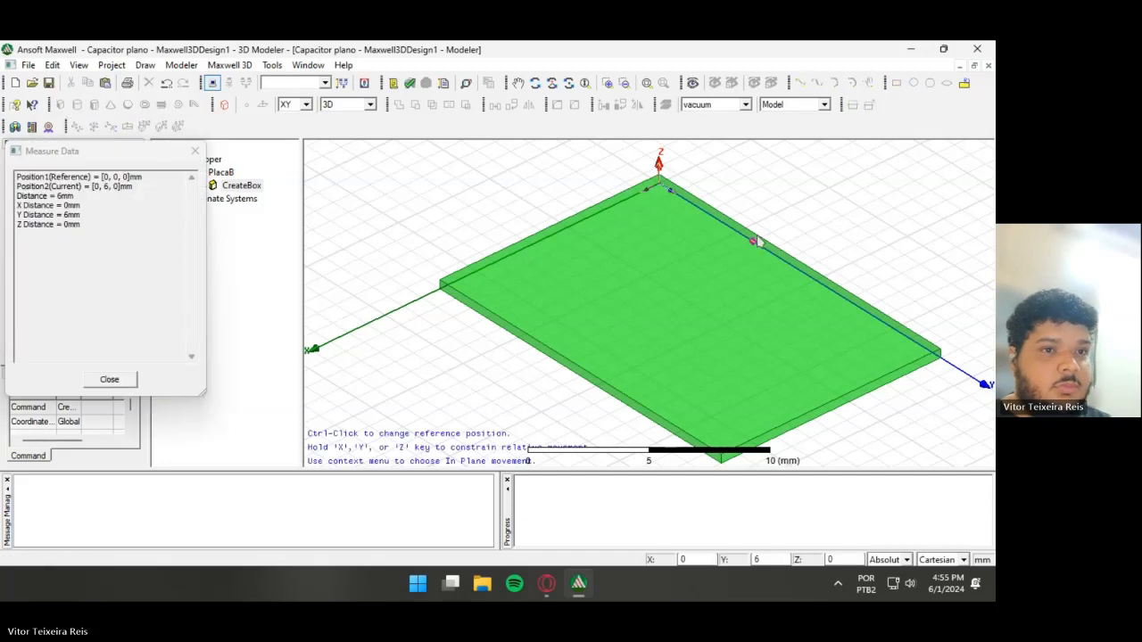
click(658, 204)
click(568, 325)
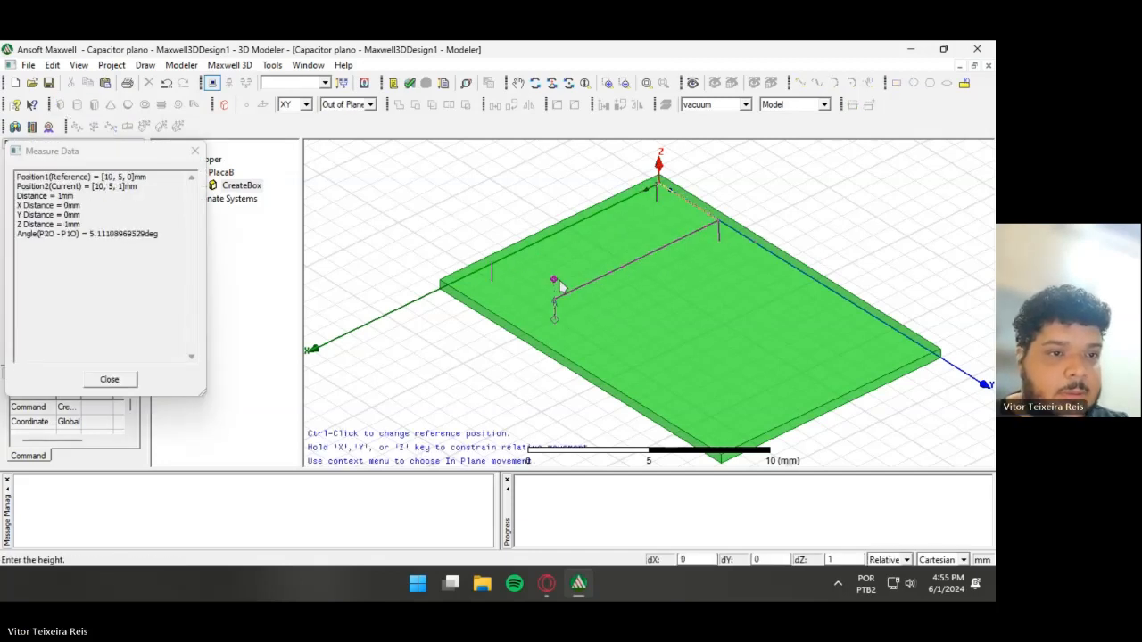
click(557, 267)
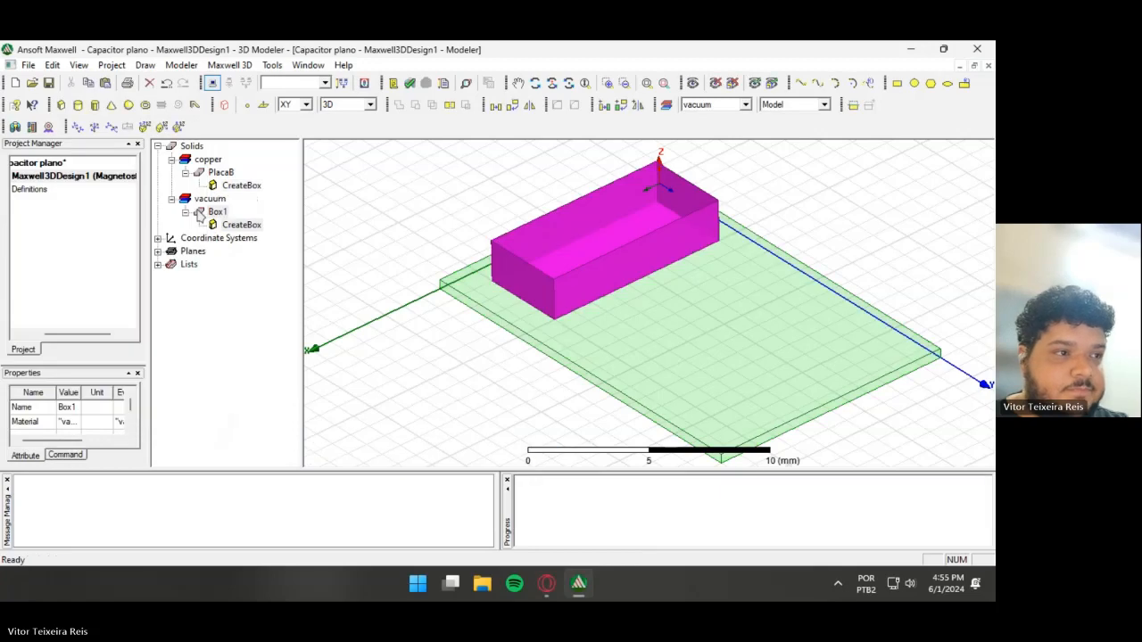
- Set the position of the small vacuum box on the copper plate to 1.8, 1.8, 0 mm
double_click(241, 224)
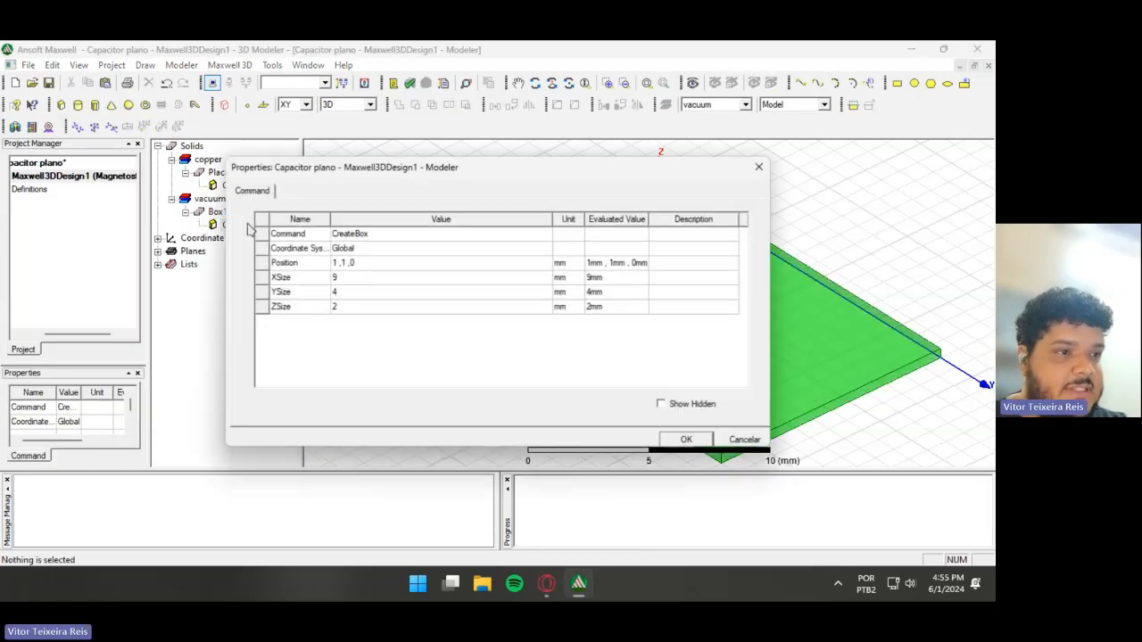
click(366, 264)
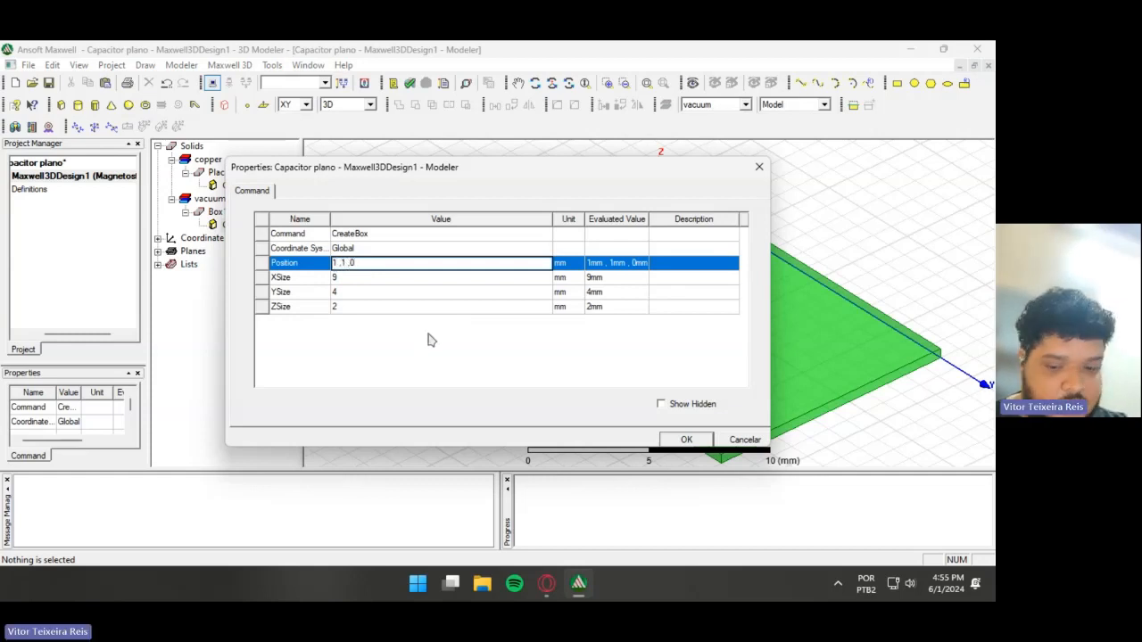
text(.8)
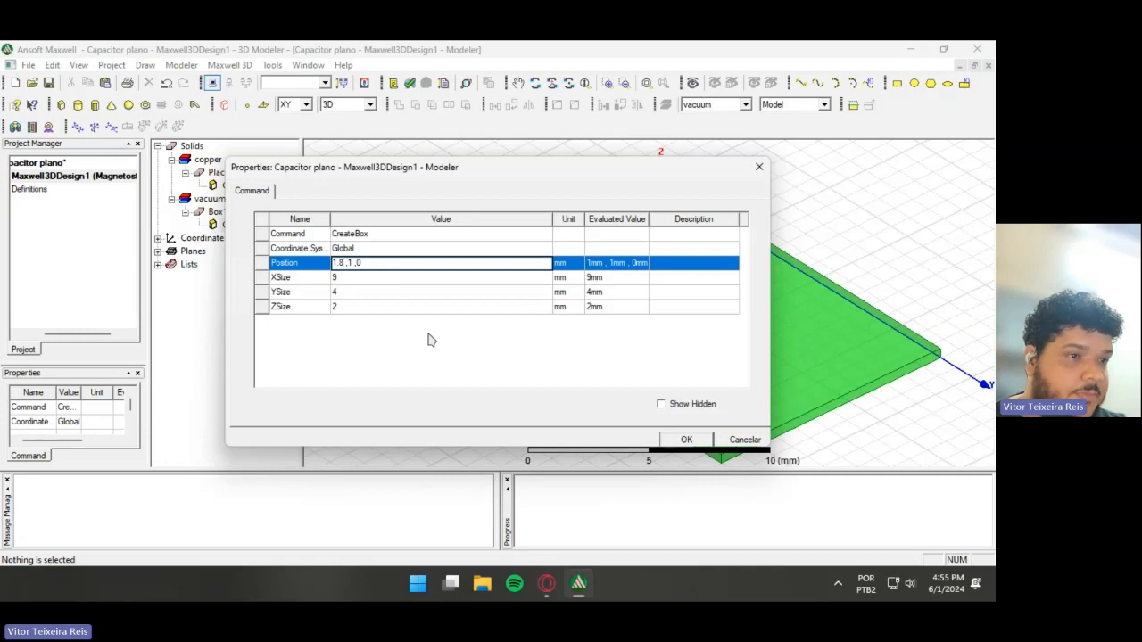
click(352, 264)
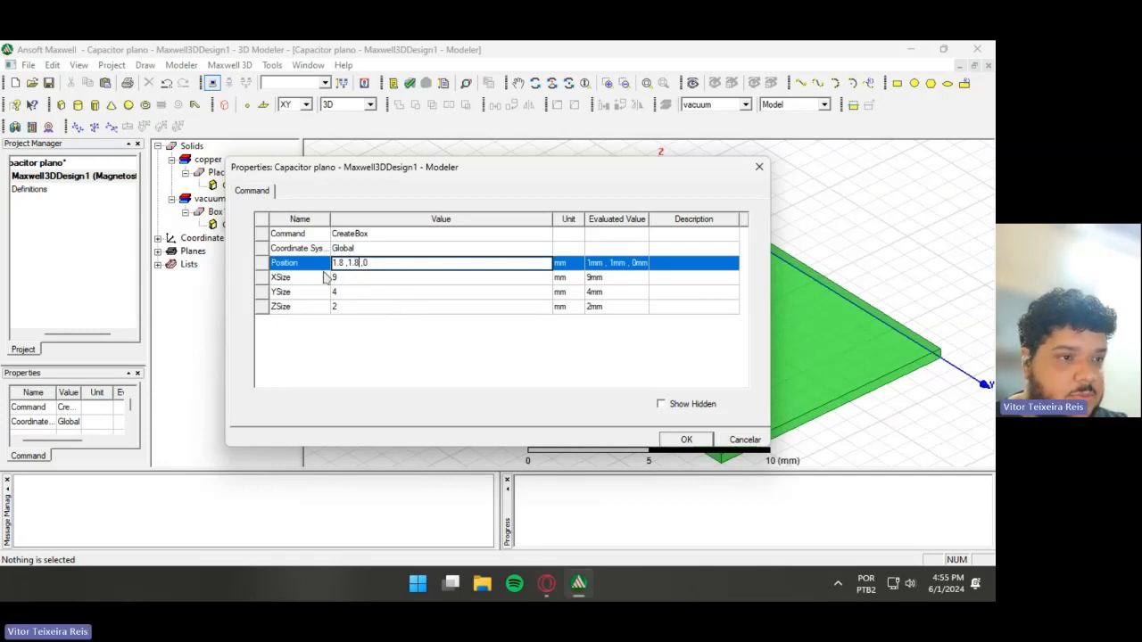
- Set the small box's dimensions to XSize 8.4 mm, YSize 3.6 mm and ZSize 0.45 mm and apply the changes
click(364, 279)
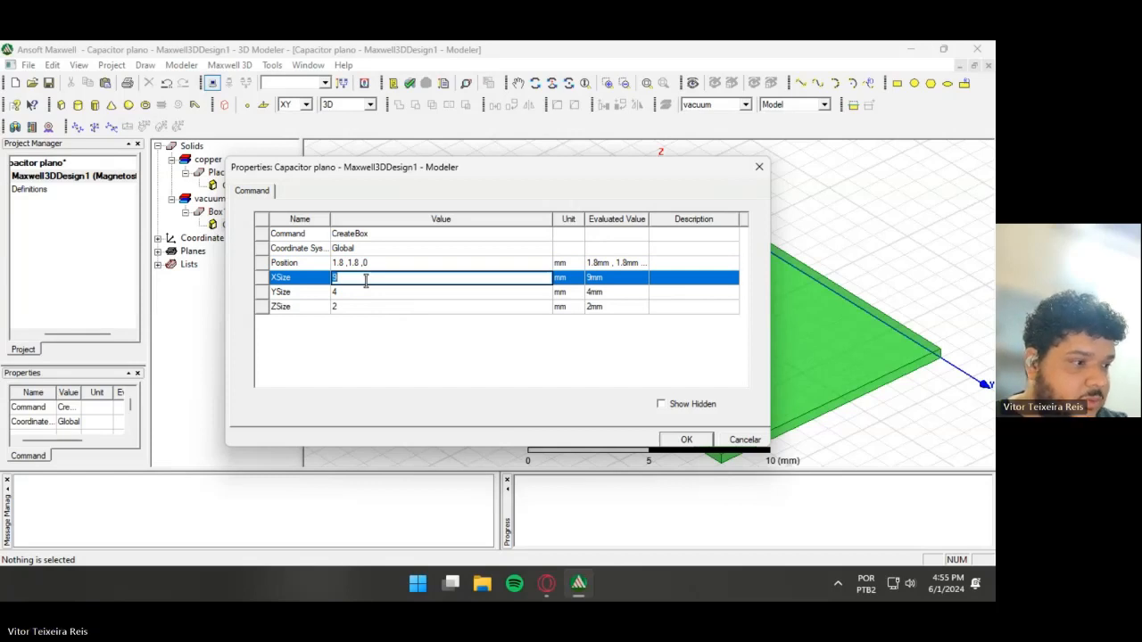
text(8)
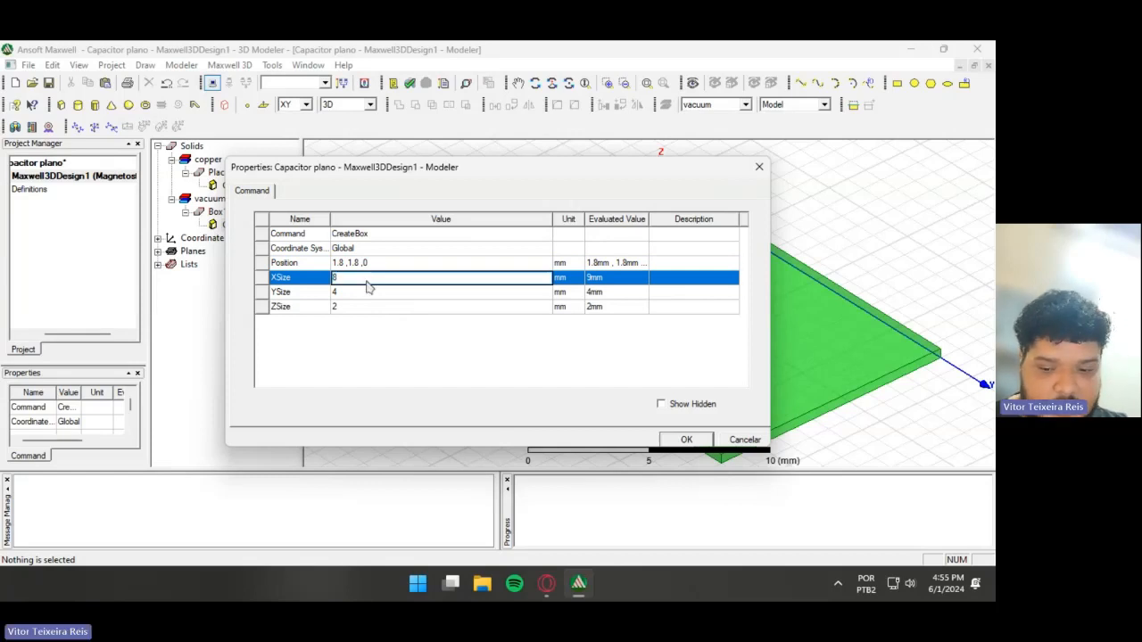
text(.4)
click(349, 294)
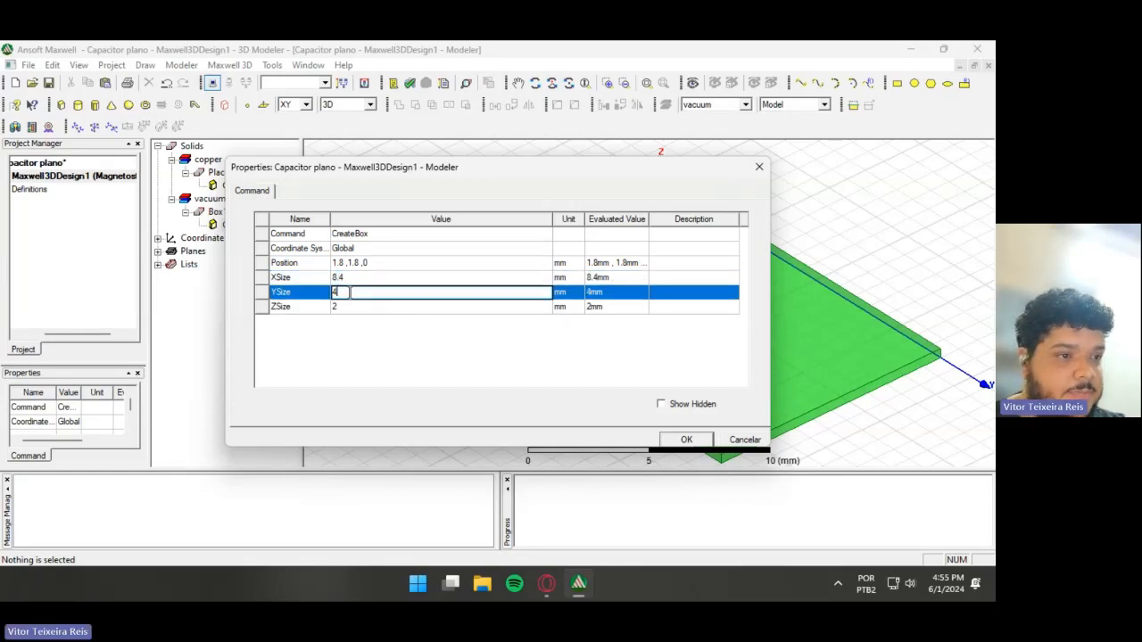
text(3)
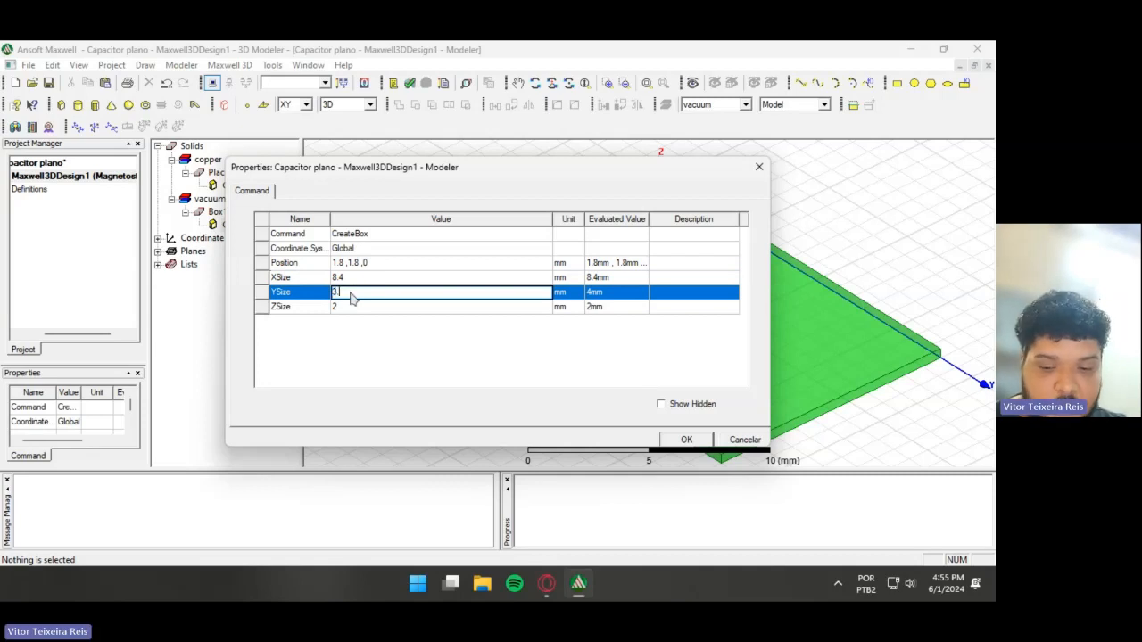
text(.6)
click(359, 306)
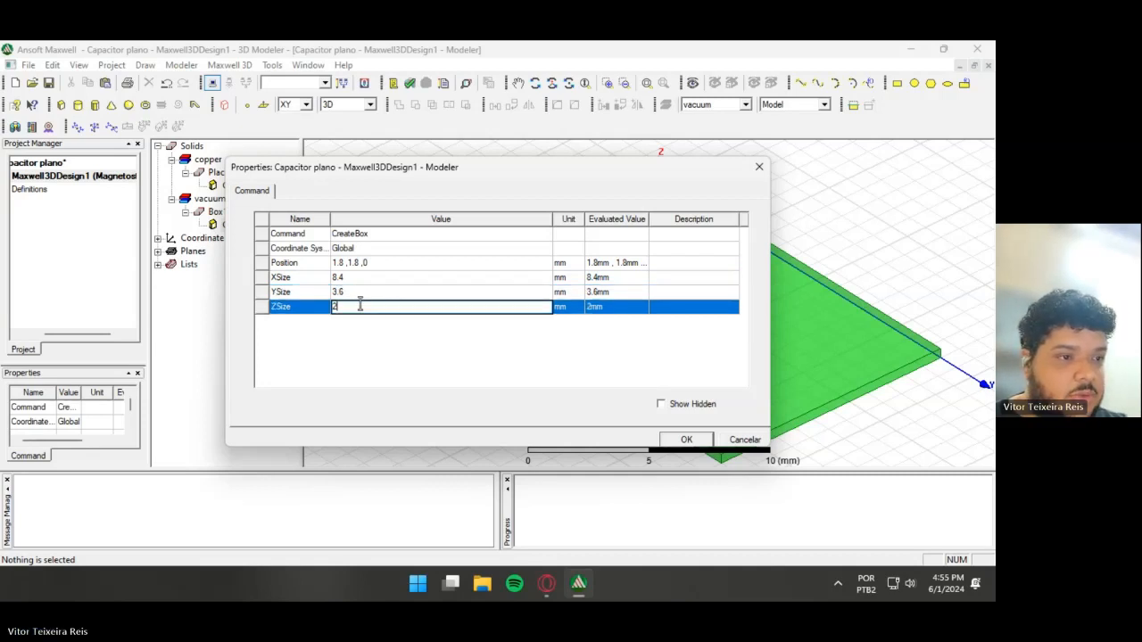
text(0.45)
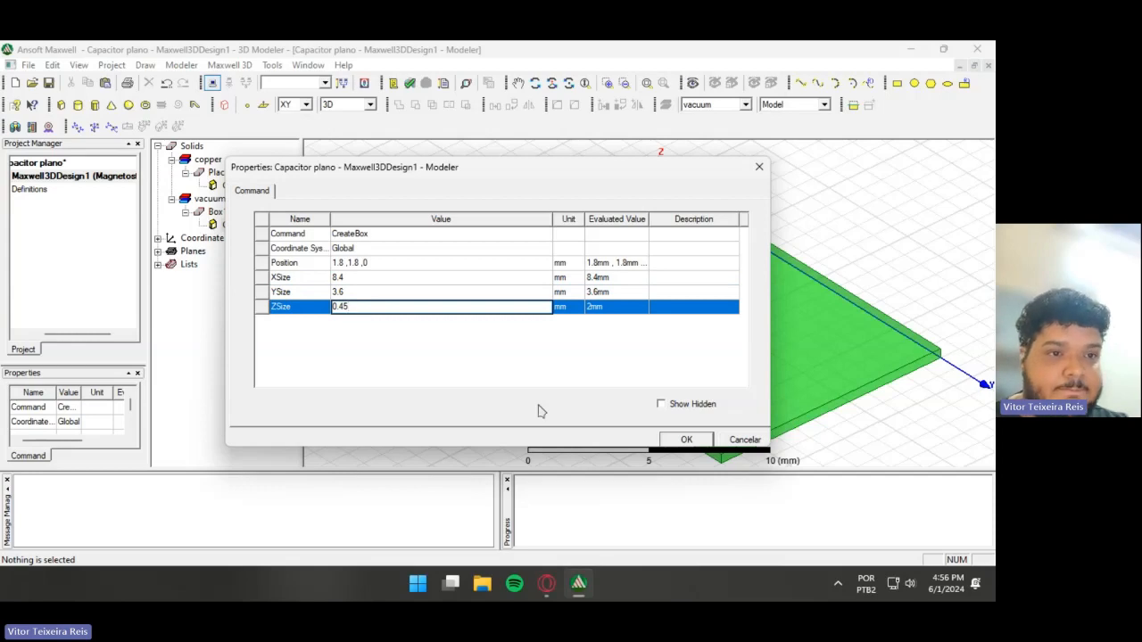
click(713, 438)
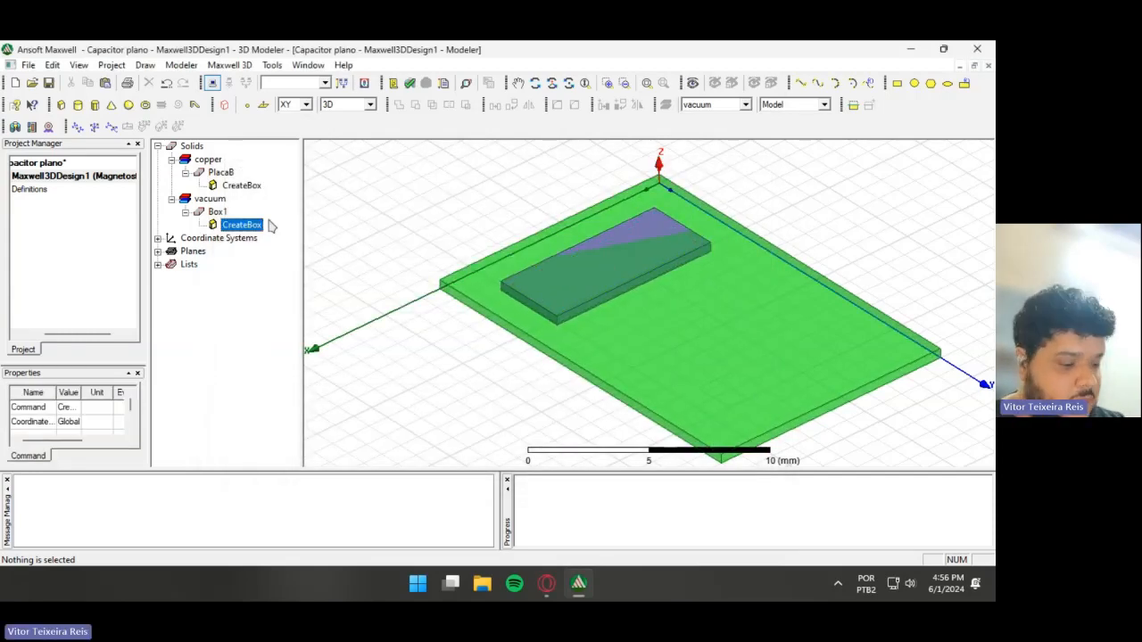
- Make two copies of Box1 in place and expand both copies in the model tree to show their creation commands
key(ctrl+v)
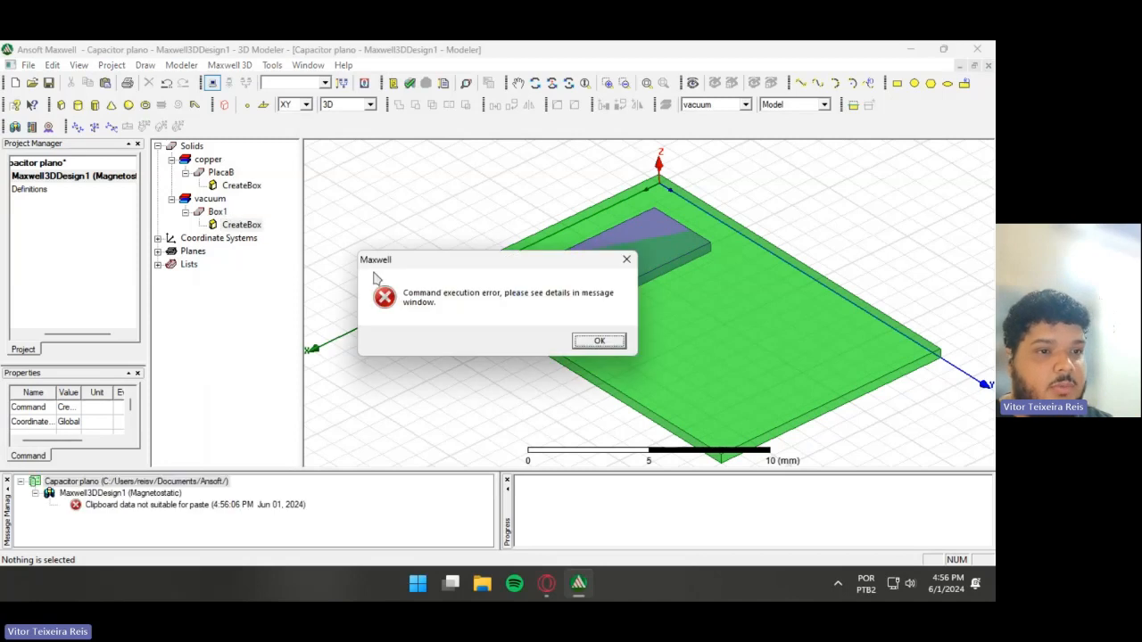
click(624, 260)
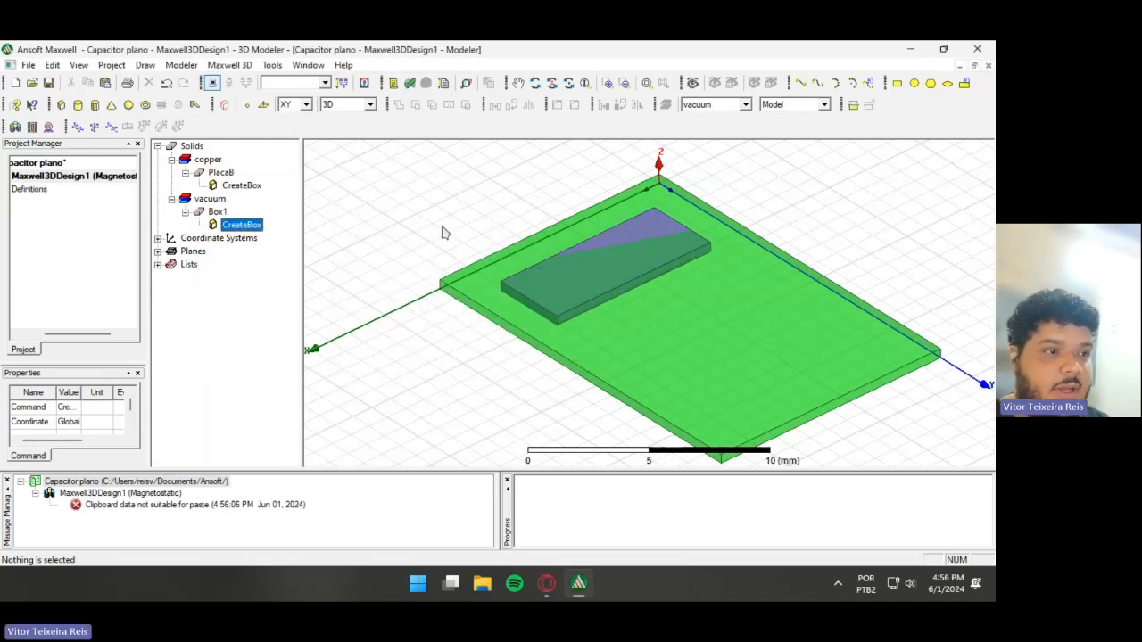
click(219, 213)
key(ctrl+c)
key(ctrl+v)
key(ctrl+v)
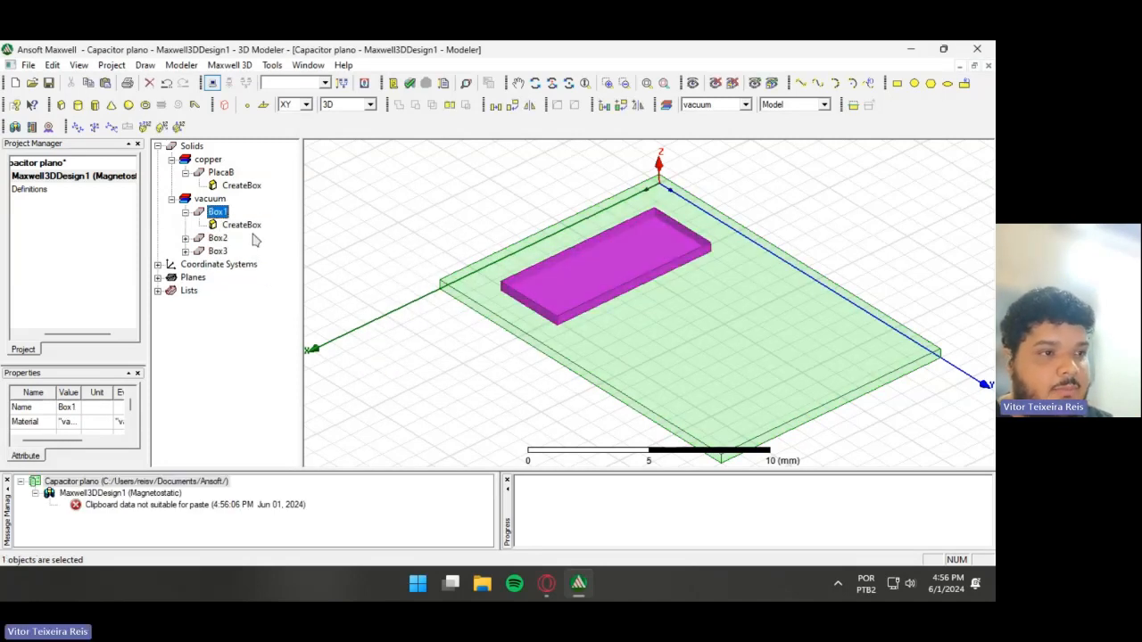
click(185, 238)
click(186, 265)
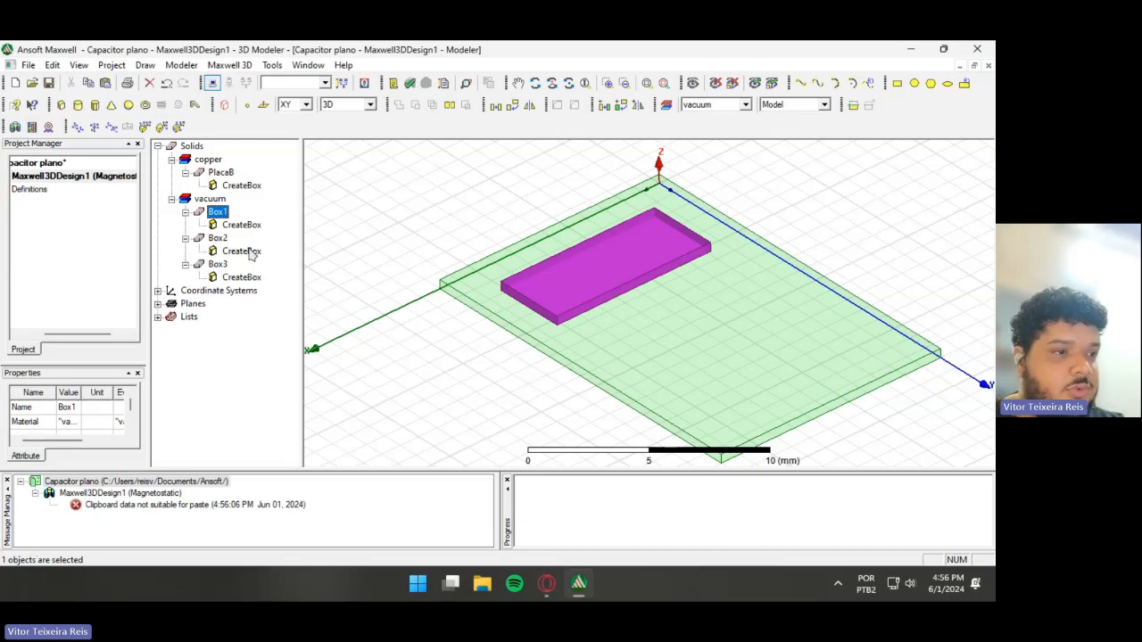
- Change the Y coordinate of Box2's position so the box sits in the middle of the plate, keeping X at 1.8 mm
double_click(239, 251)
click(357, 262)
click(357, 262)
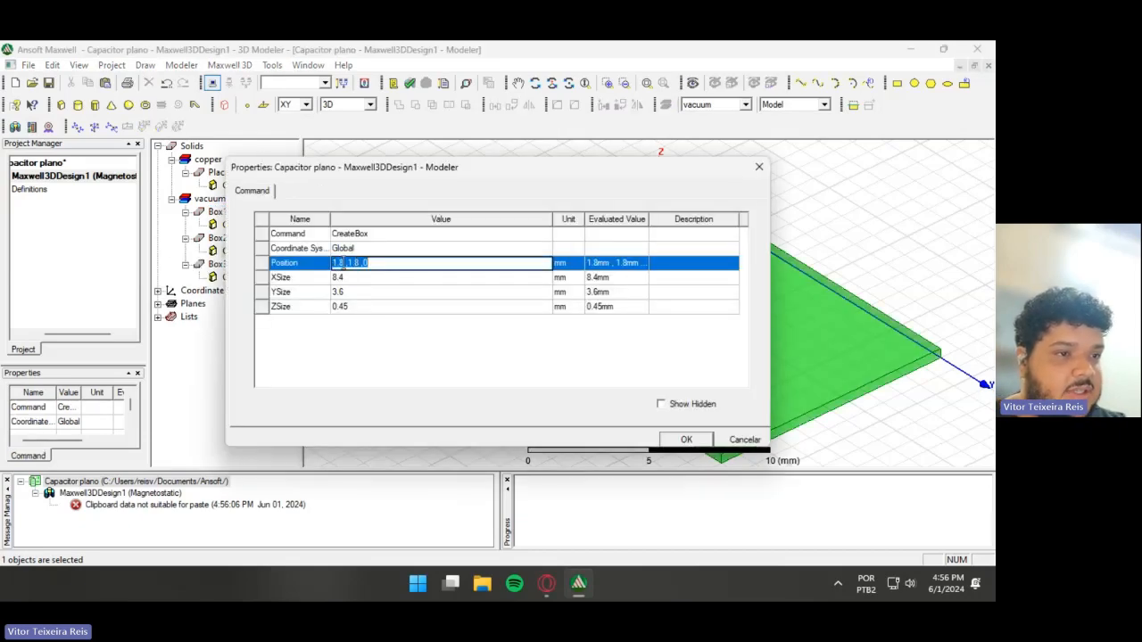
double_click(338, 262)
click(341, 265)
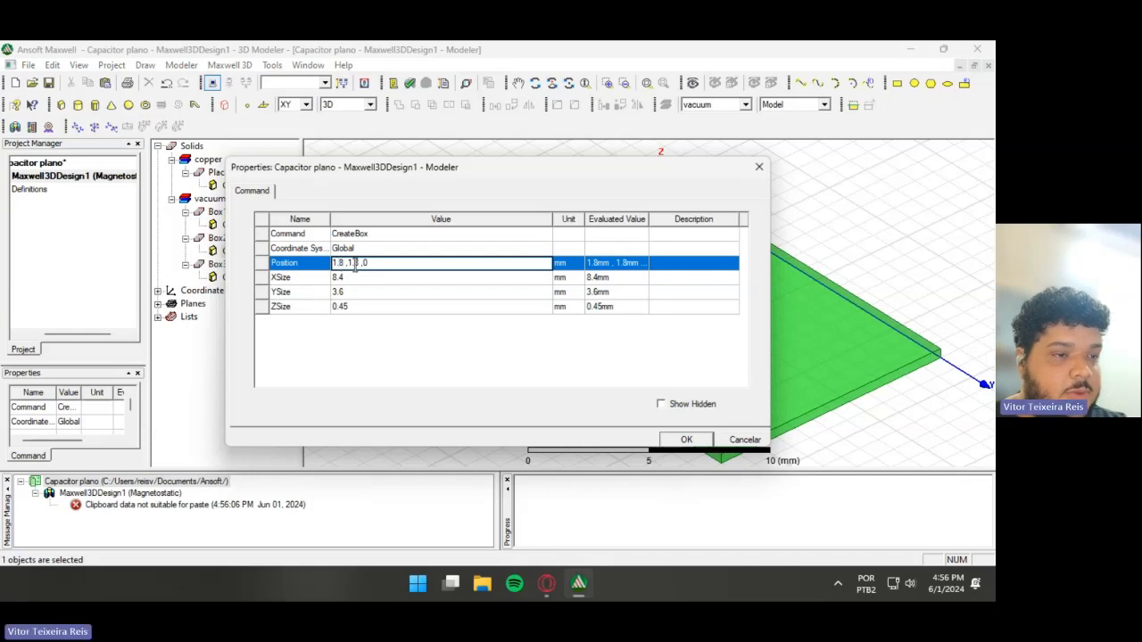
key(BackSpace)
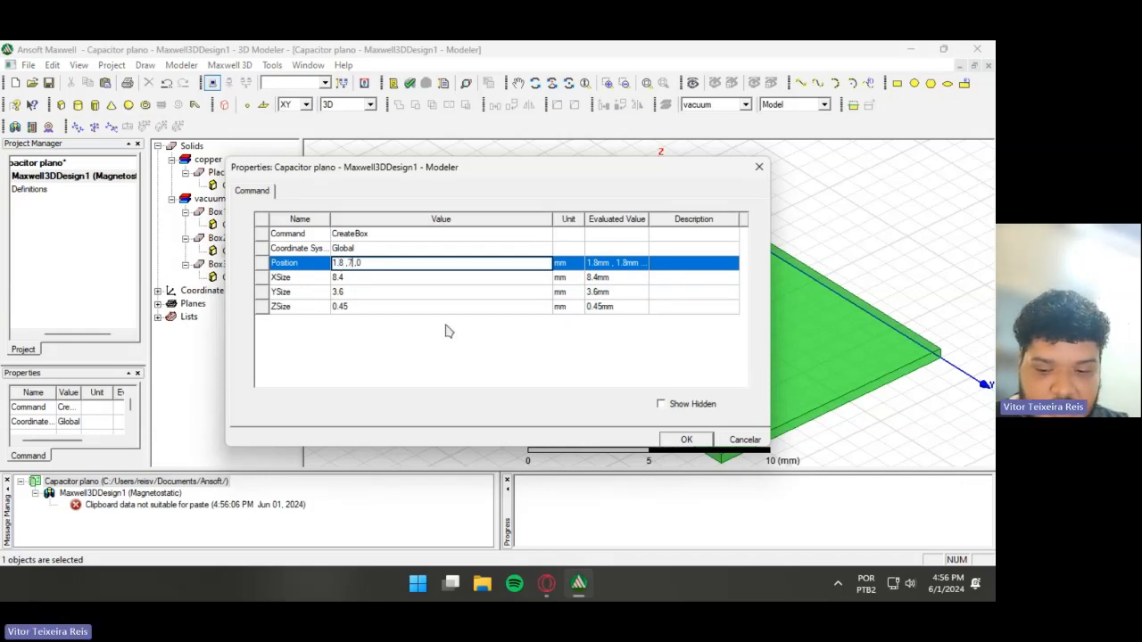
click(688, 441)
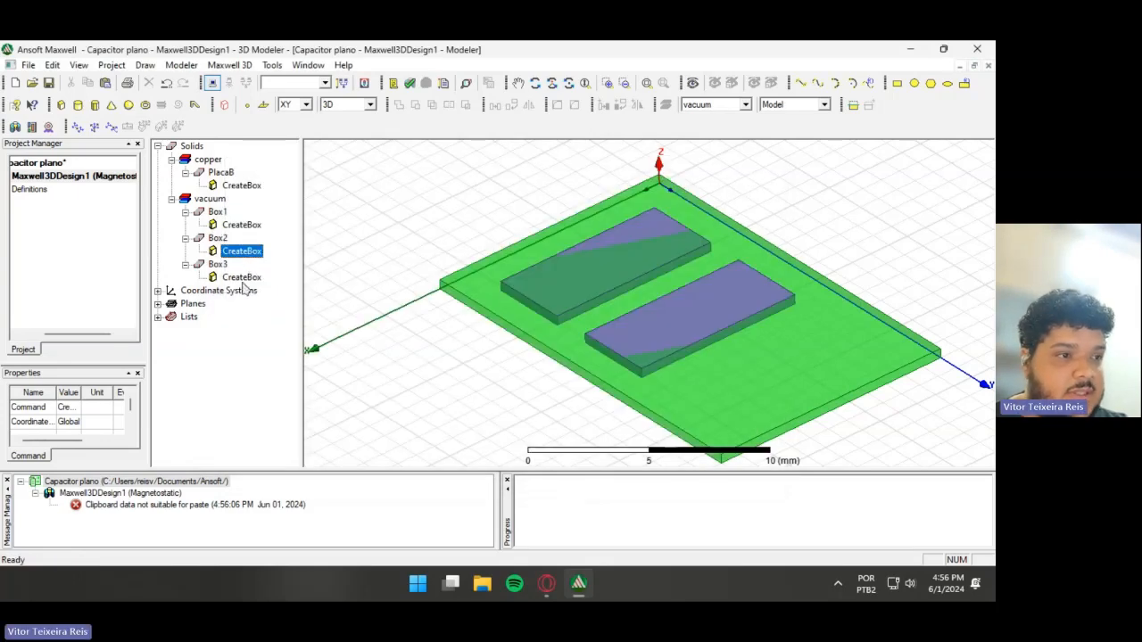
- Set the position of Box3 to 1.8, 12.6, 0 mm
double_click(242, 279)
click(354, 265)
click(361, 265)
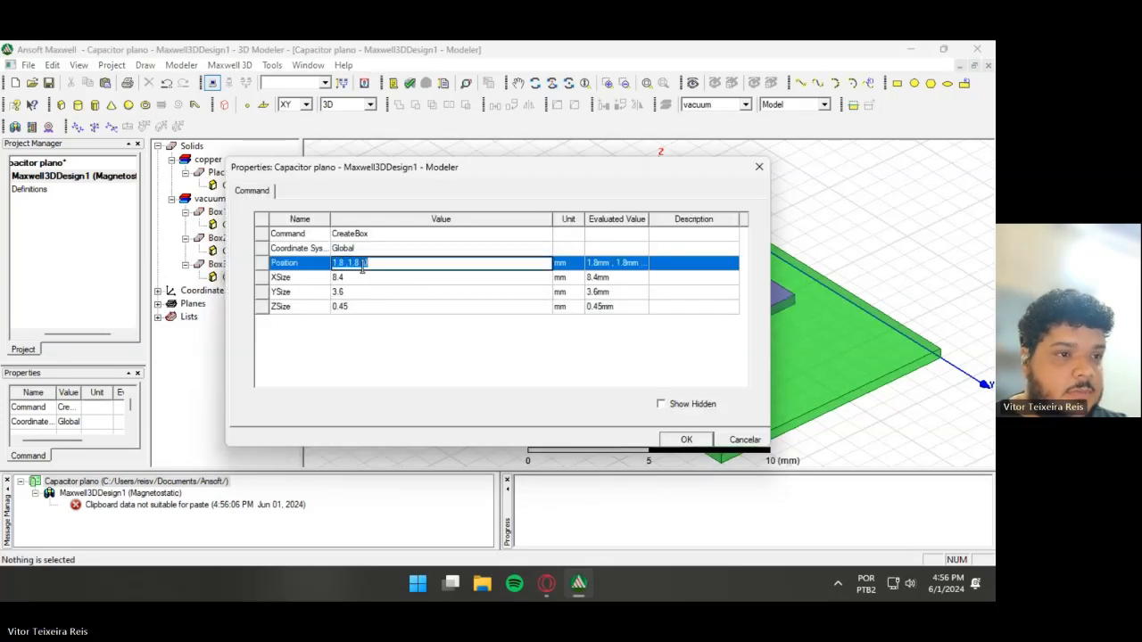
click(360, 265)
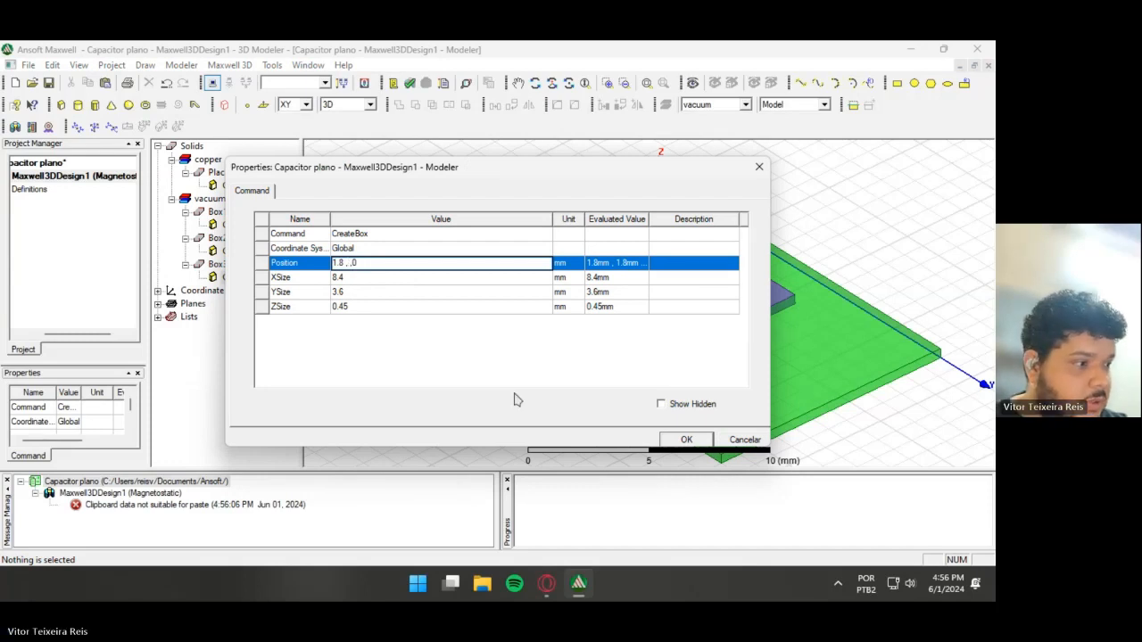
text(12.6)
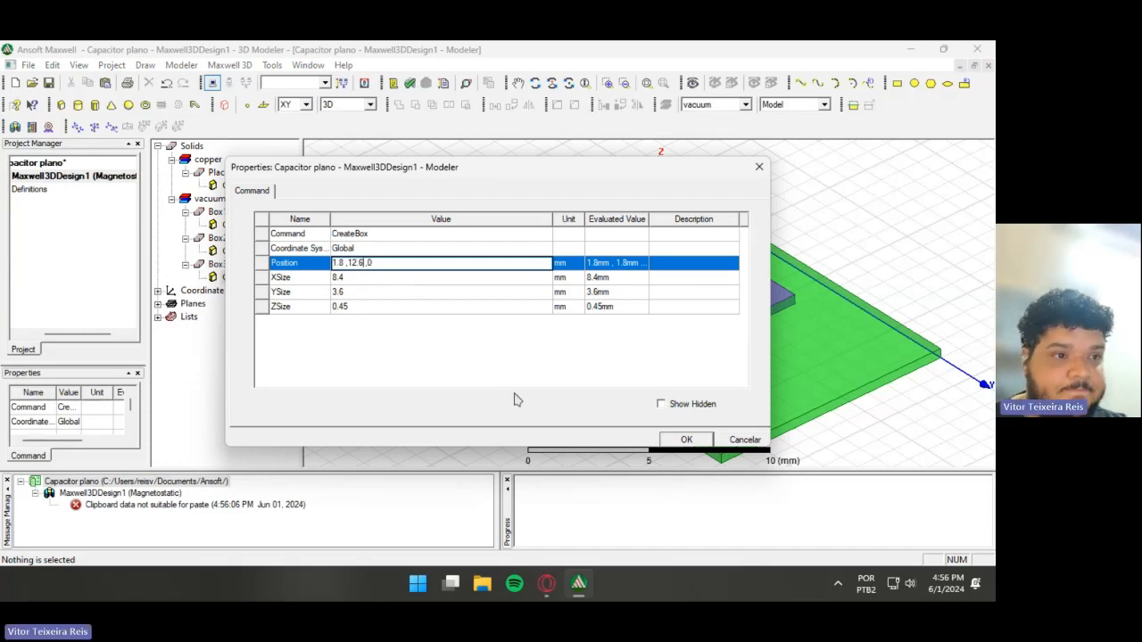
click(687, 441)
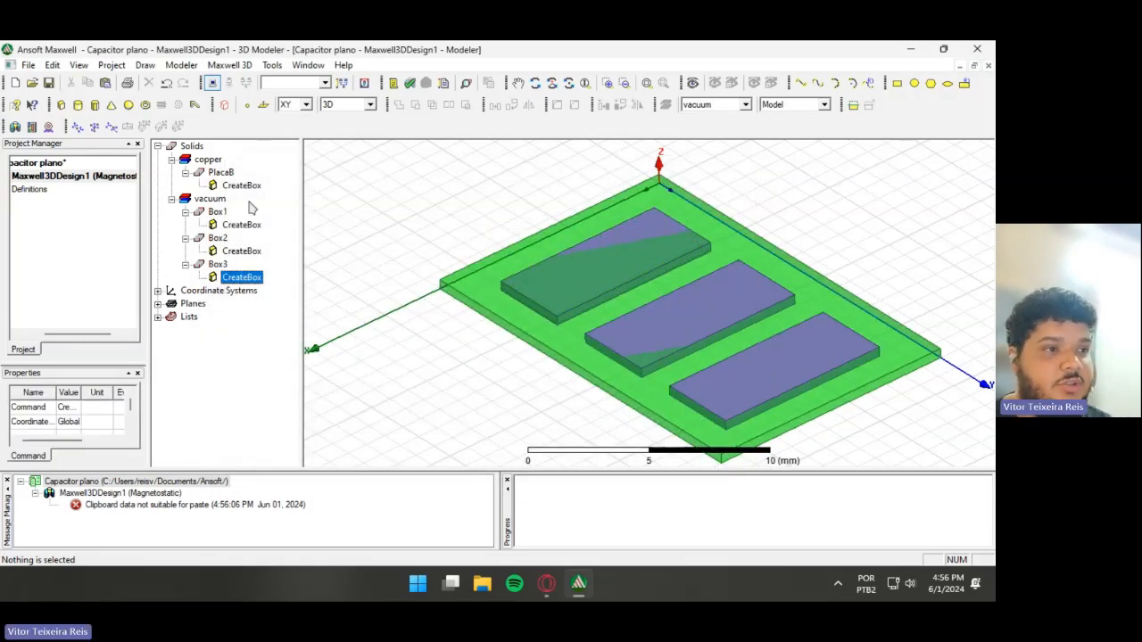
- Subtract Box1, Box2 and Box3 from PlacaB without cloning the tool objects
click(630, 300)
ctrl+click(221, 213)
ctrl+click(219, 238)
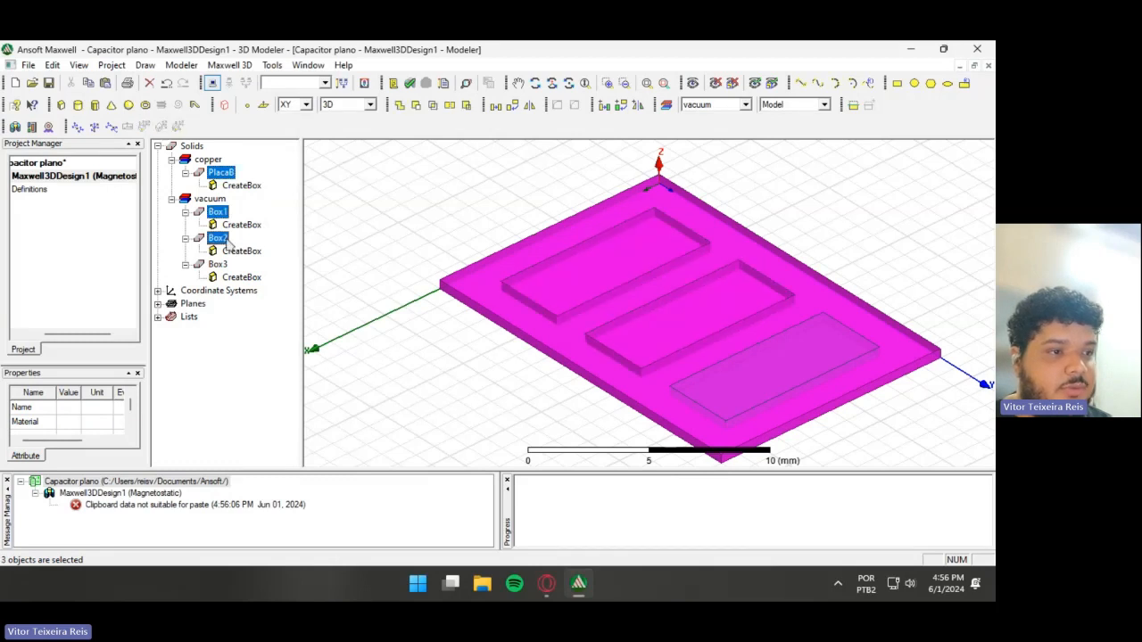
ctrl+click(219, 264)
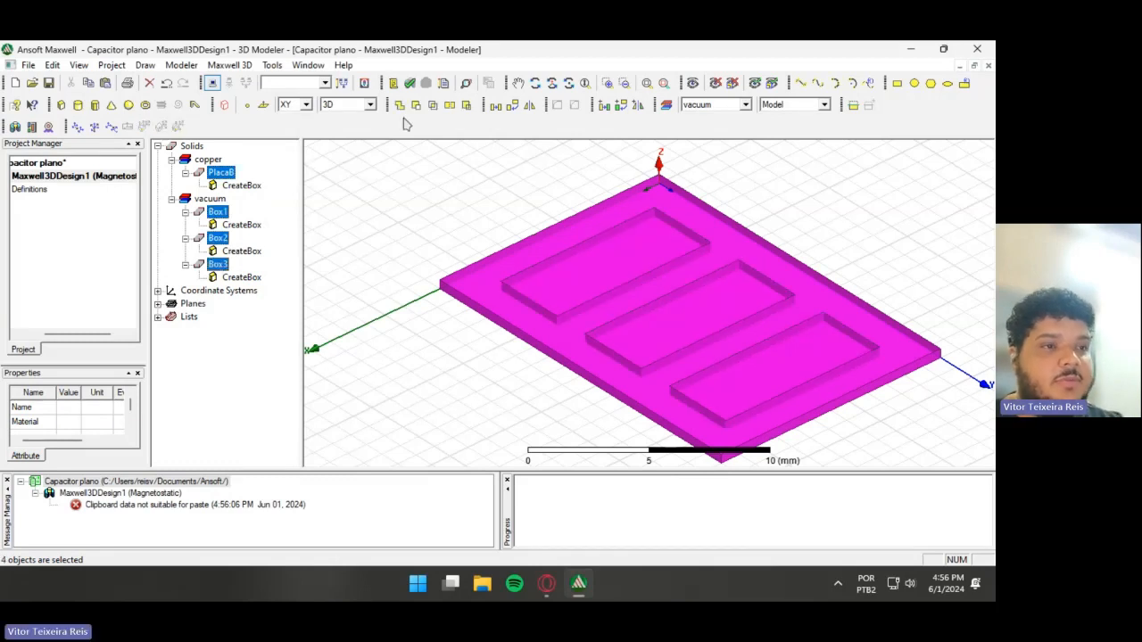
click(415, 104)
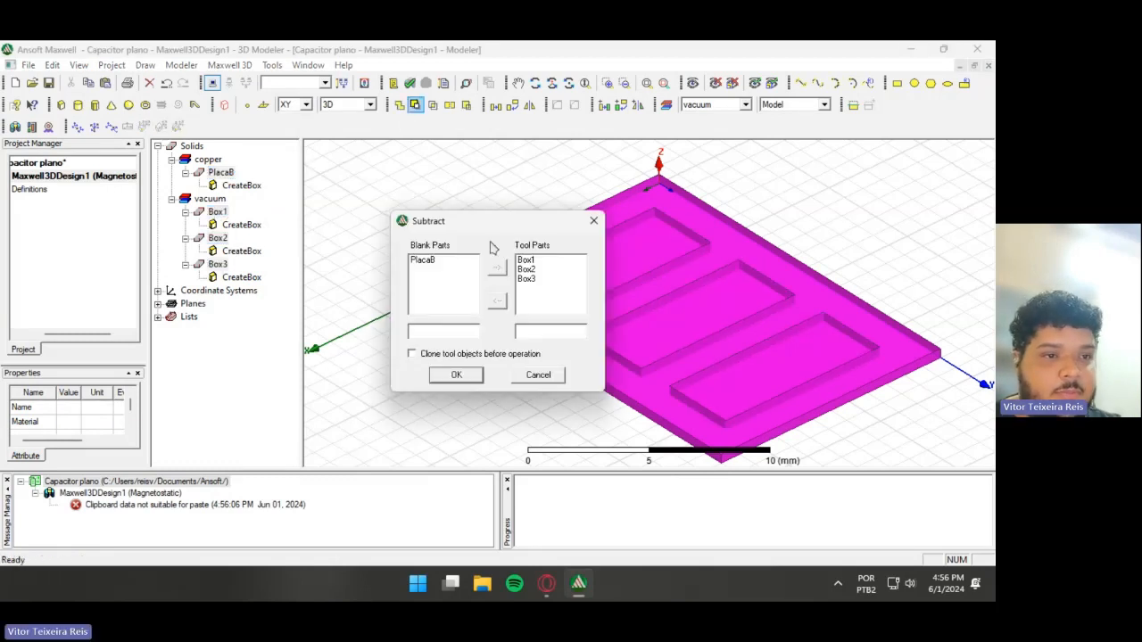
click(456, 374)
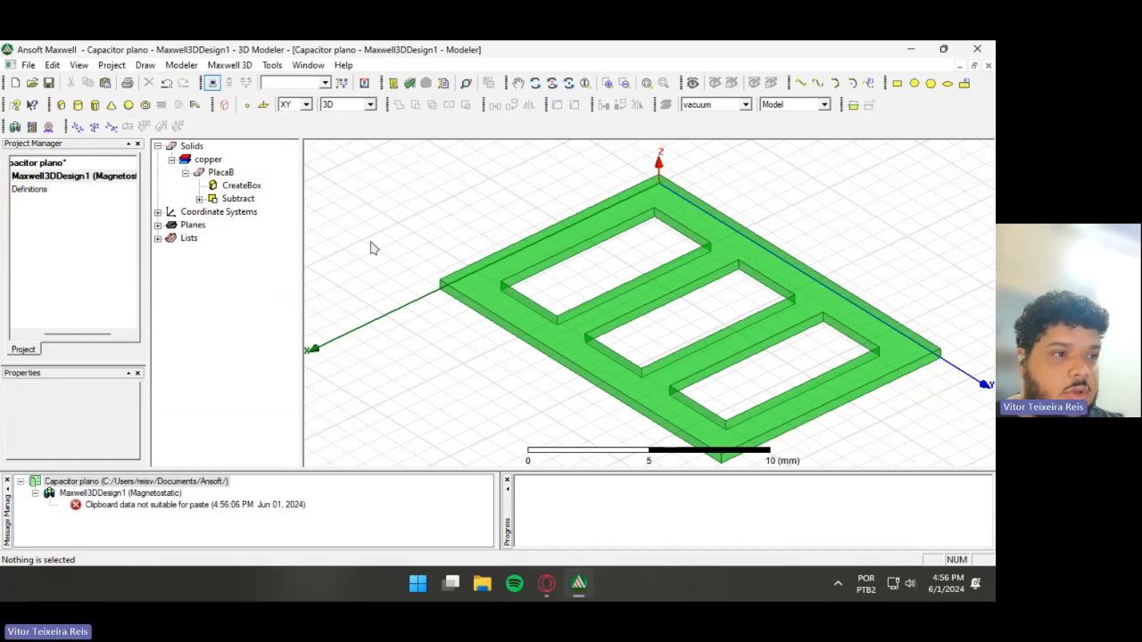
- Duplicate the slotted copper plate PlacaB in place
click(224, 177)
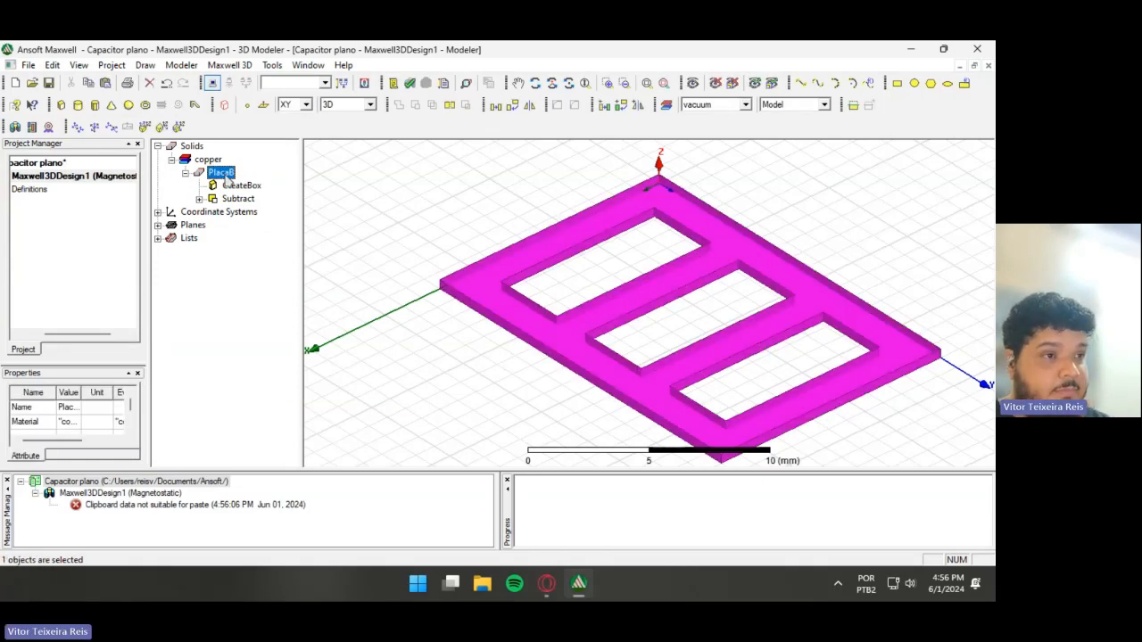
key(ctrl+v)
click(230, 213)
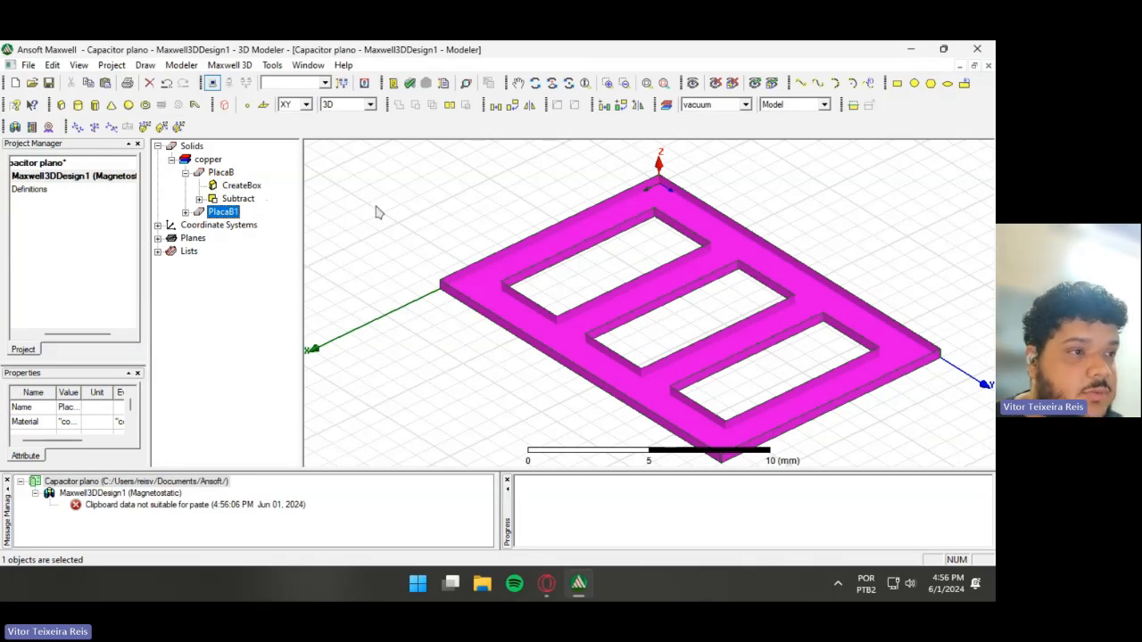
click(471, 201)
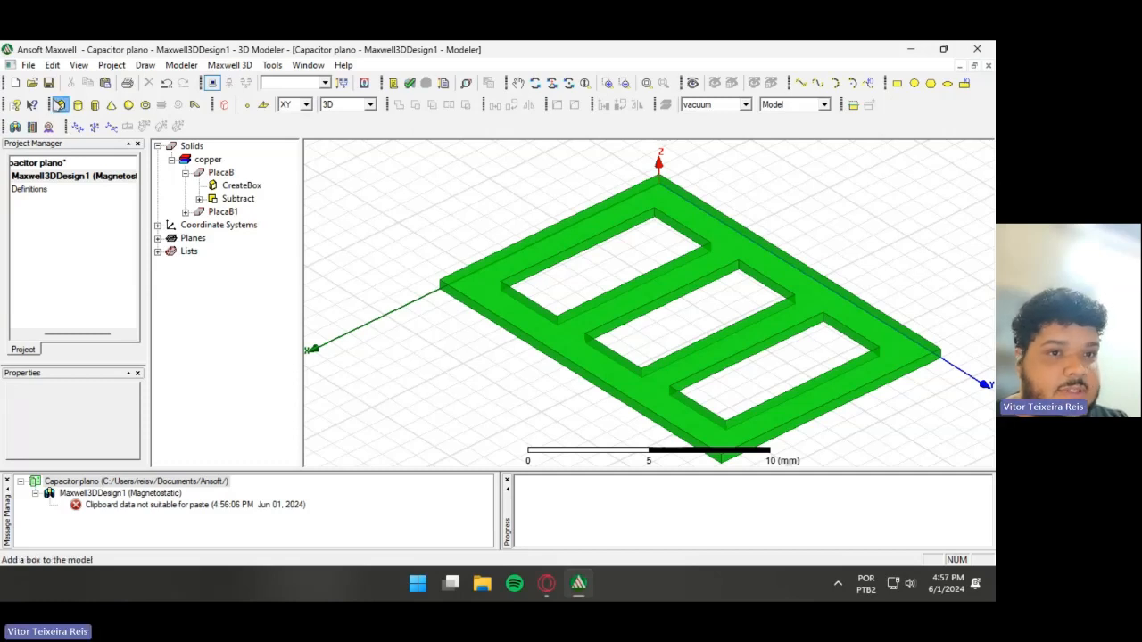
- Draw a box of about 12 × 18 × 0.55 mm on top of the slotted plate, starting at (0, 0, 0.45)
click(59, 104)
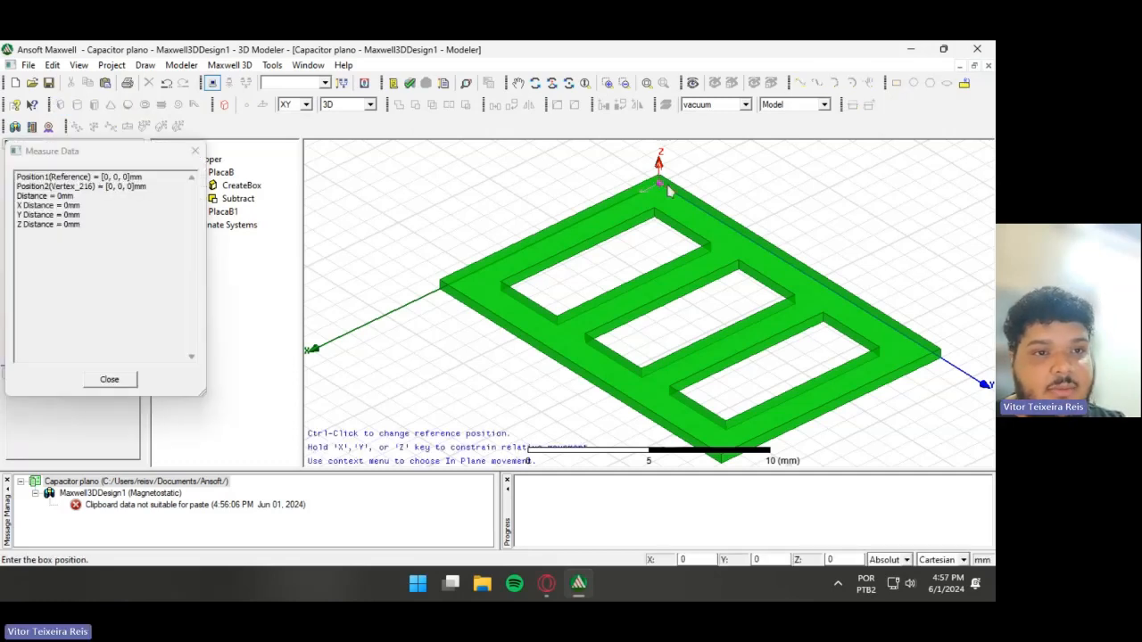
click(662, 184)
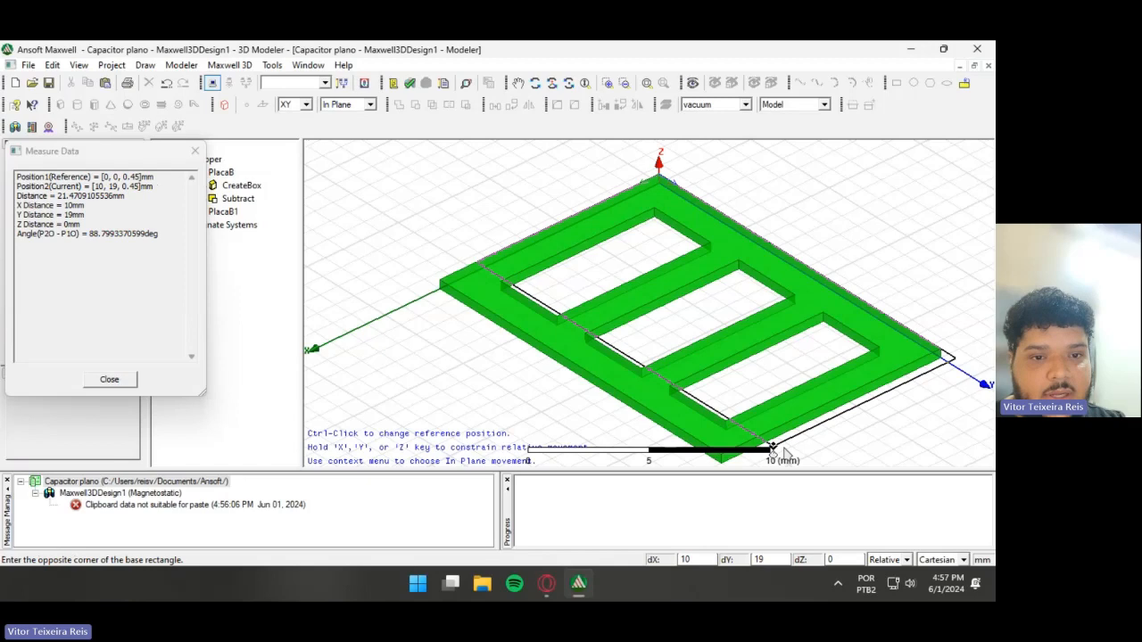
click(723, 452)
click(719, 453)
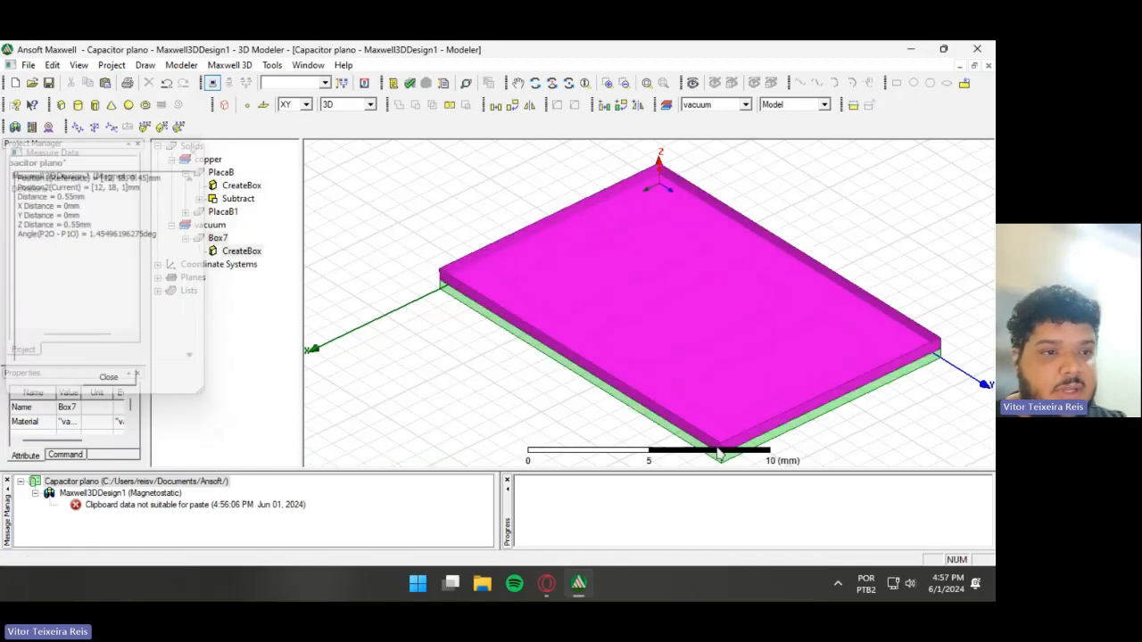
- Set the ZSize of Box7 to 0.15 mm, with its position at 0, 0, 0.45 mm
double_click(237, 254)
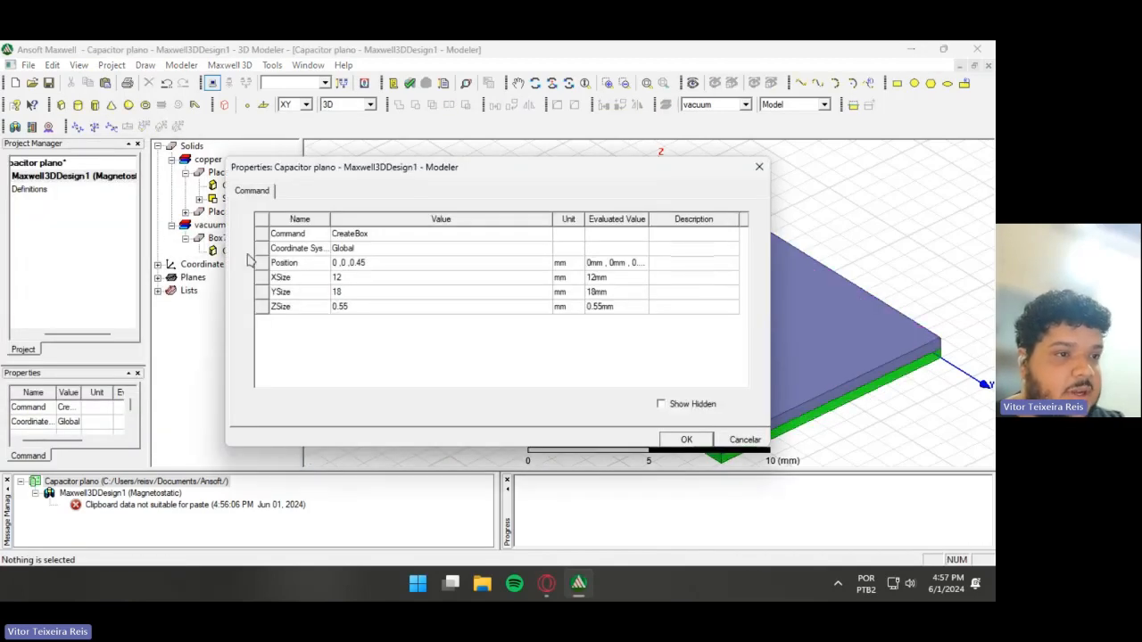
click(376, 263)
key(BackSpace)
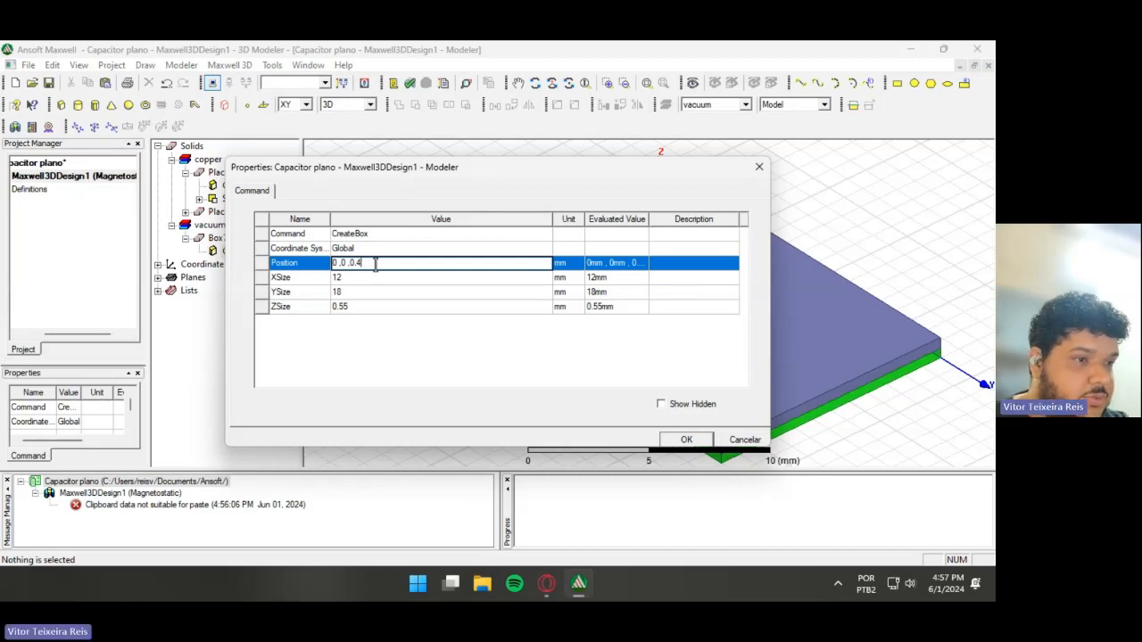
text(4)
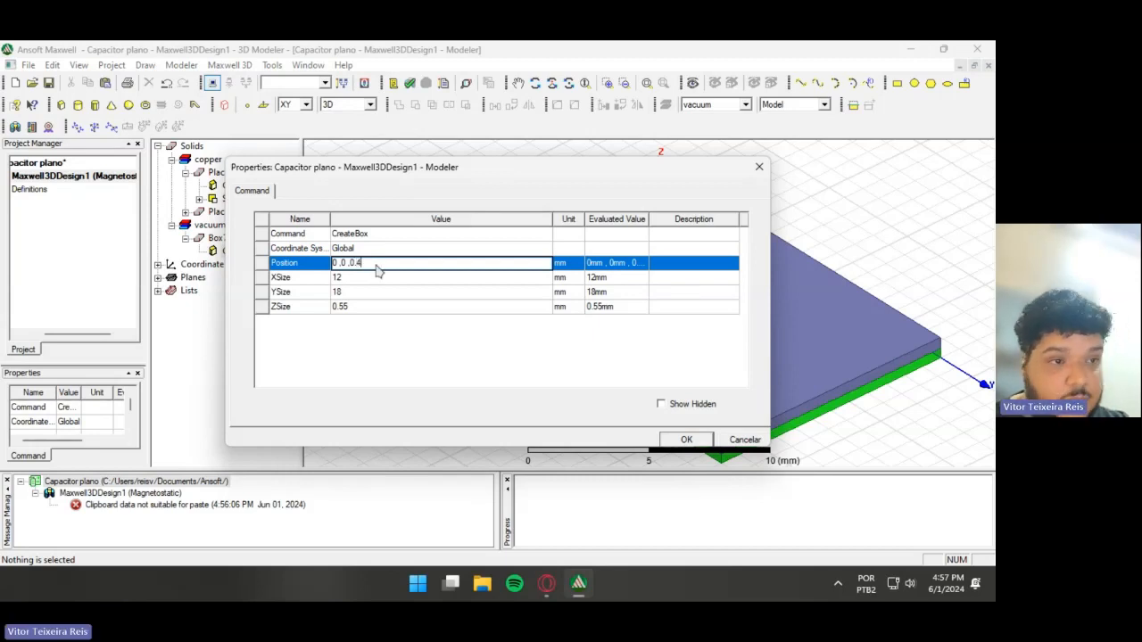
text(5)
click(355, 310)
click(355, 310)
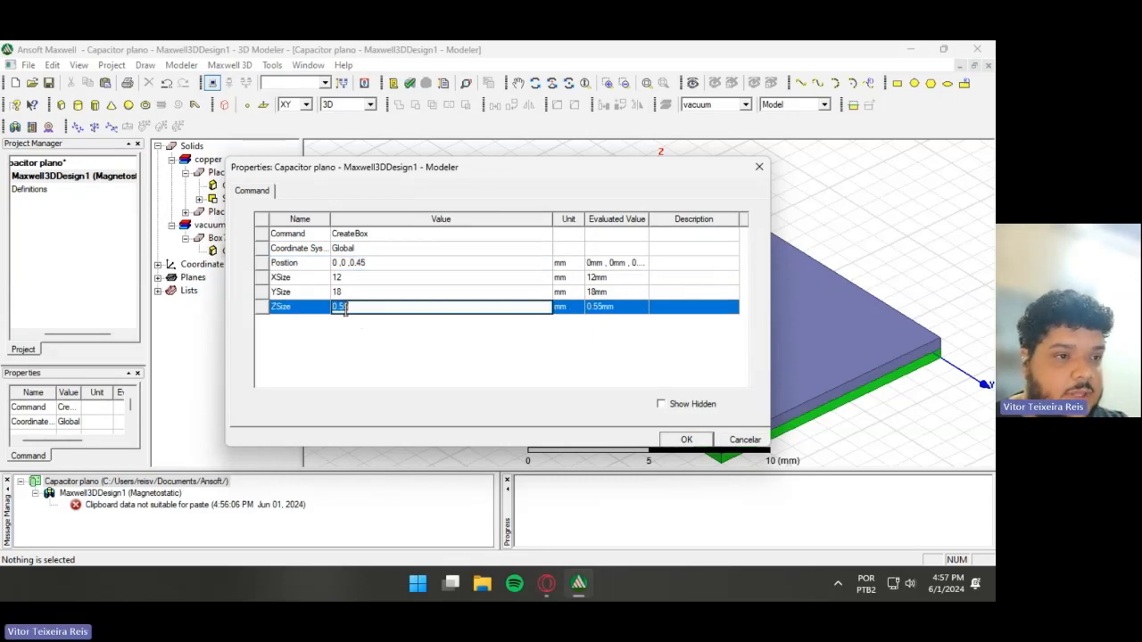
key(BackSpace)
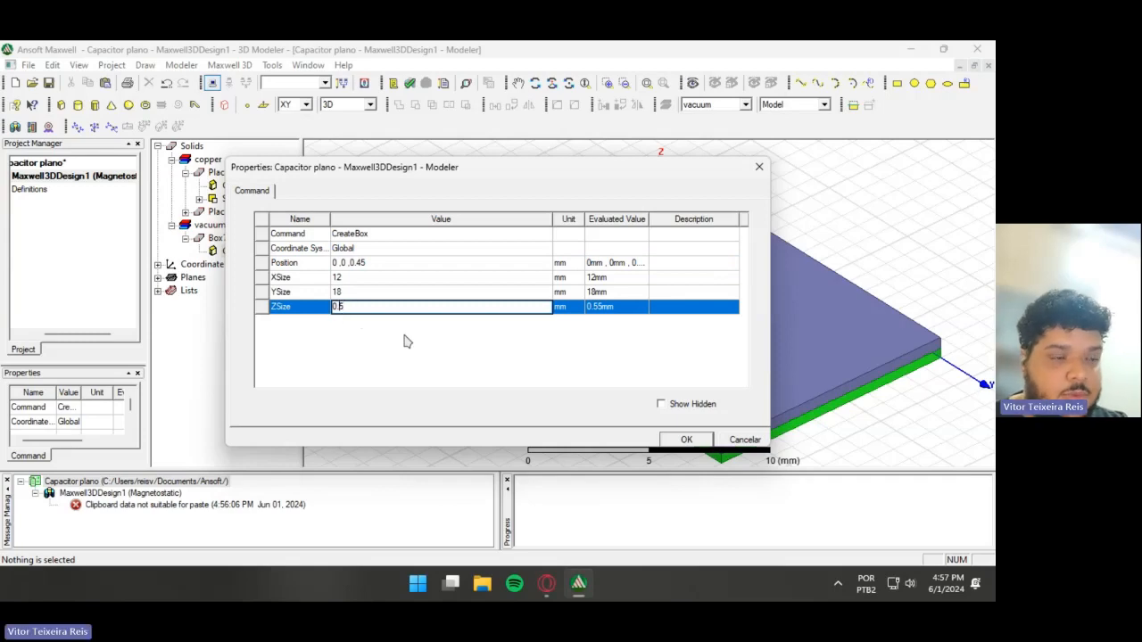
text(1)
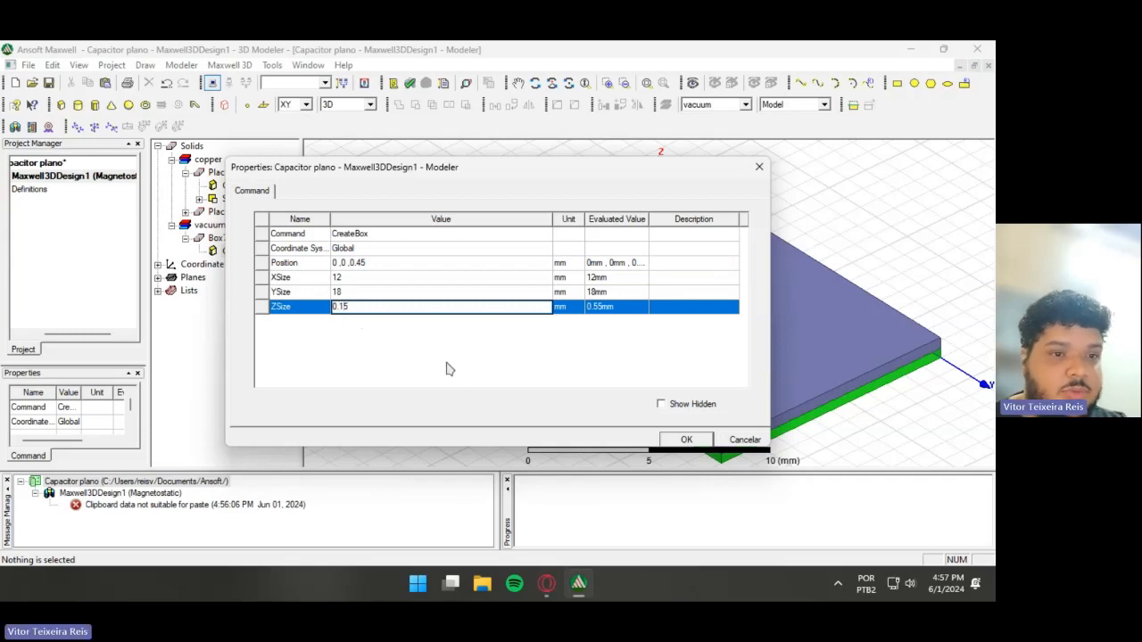
click(681, 444)
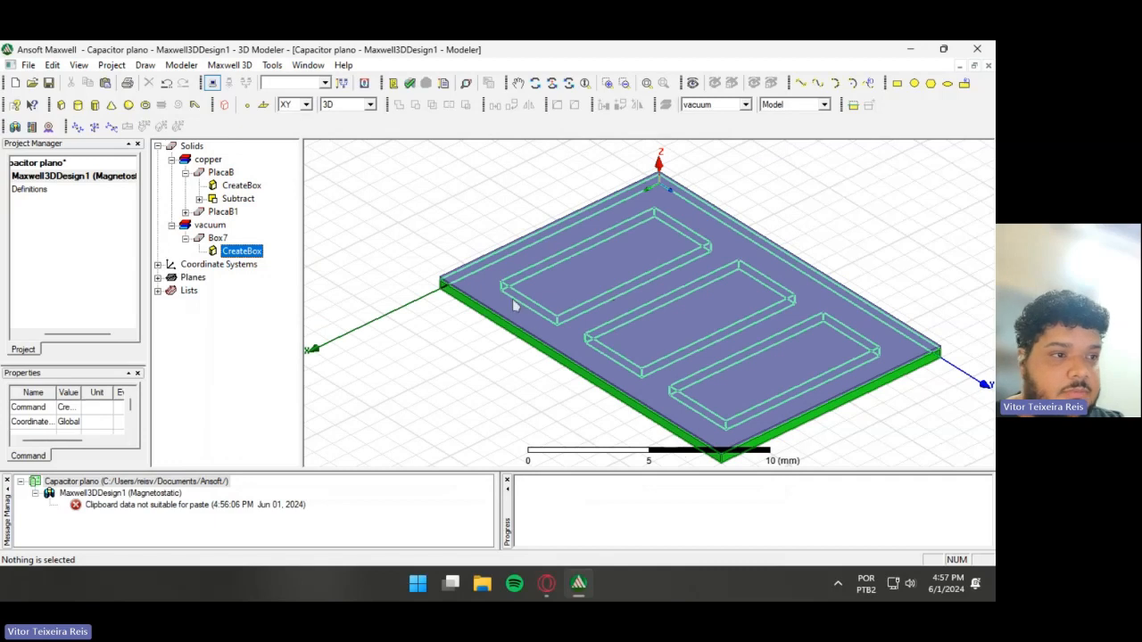
- Rename Box7 as Dieletrico
double_click(217, 237)
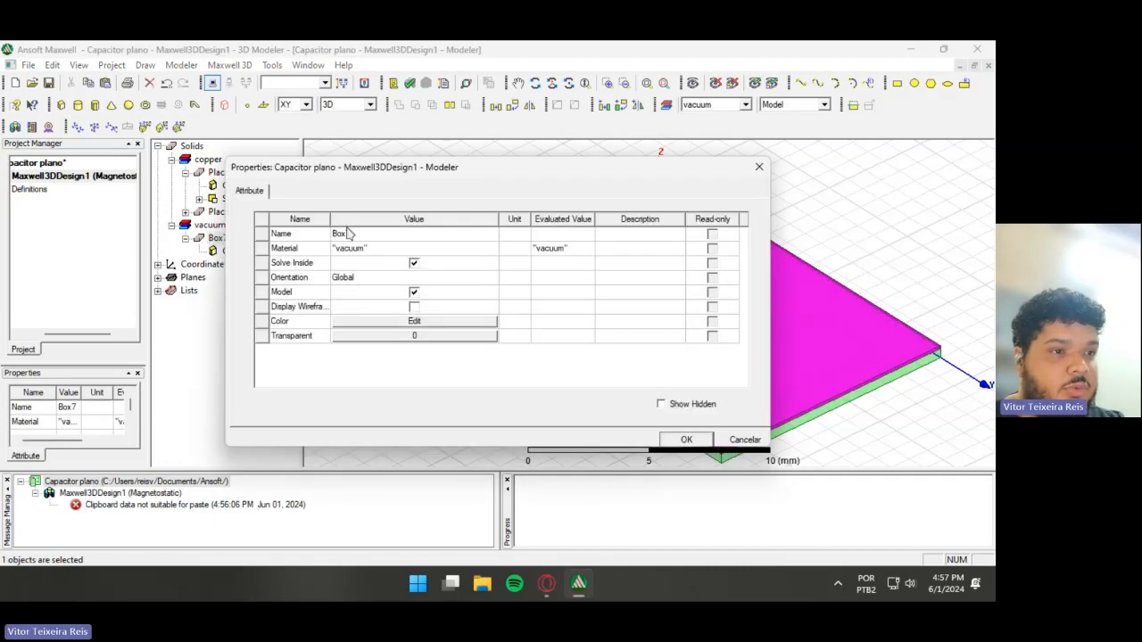
click(359, 234)
double_click(359, 234)
text(Die)
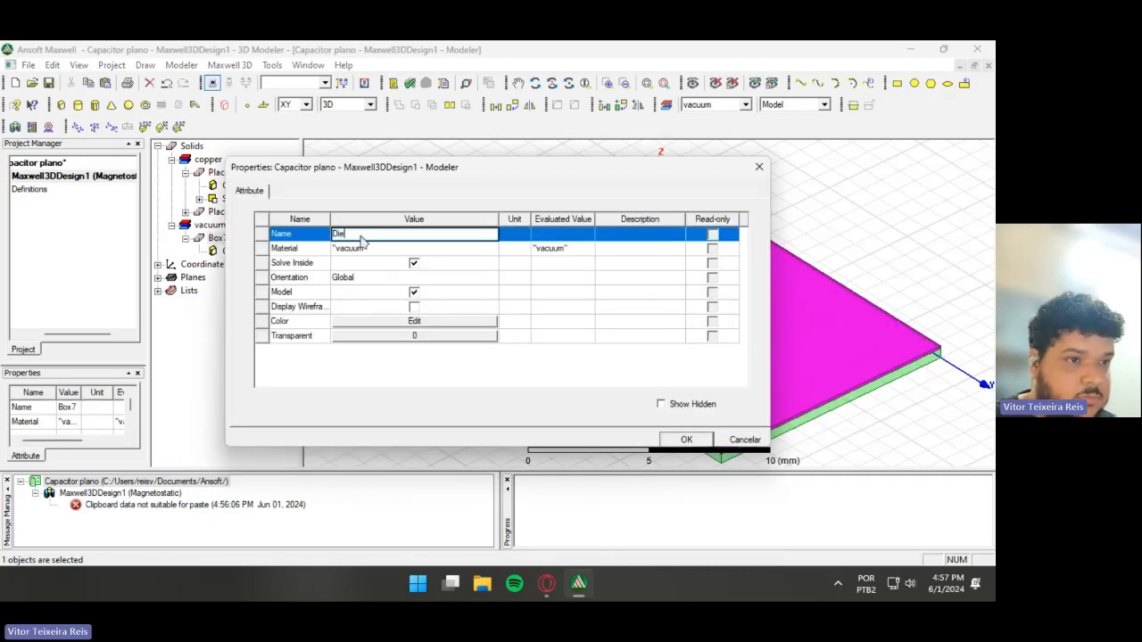
text(letrico)
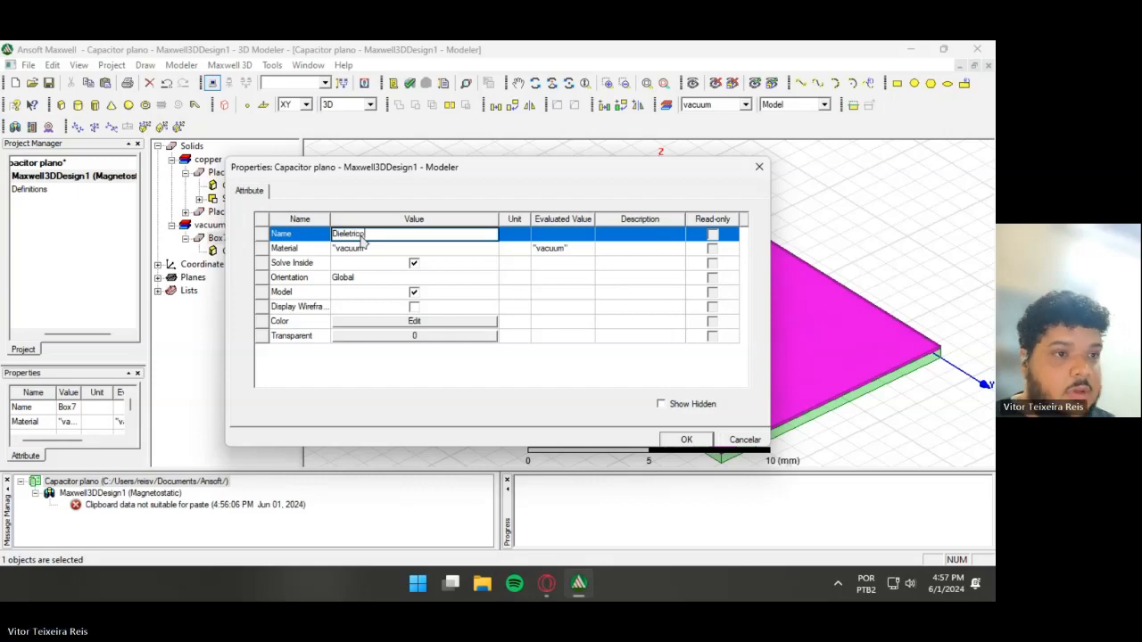
- Assign the material alumina_92pct to the Dieletrico box, searching the material library for "alum"
click(366, 248)
click(446, 248)
click(446, 260)
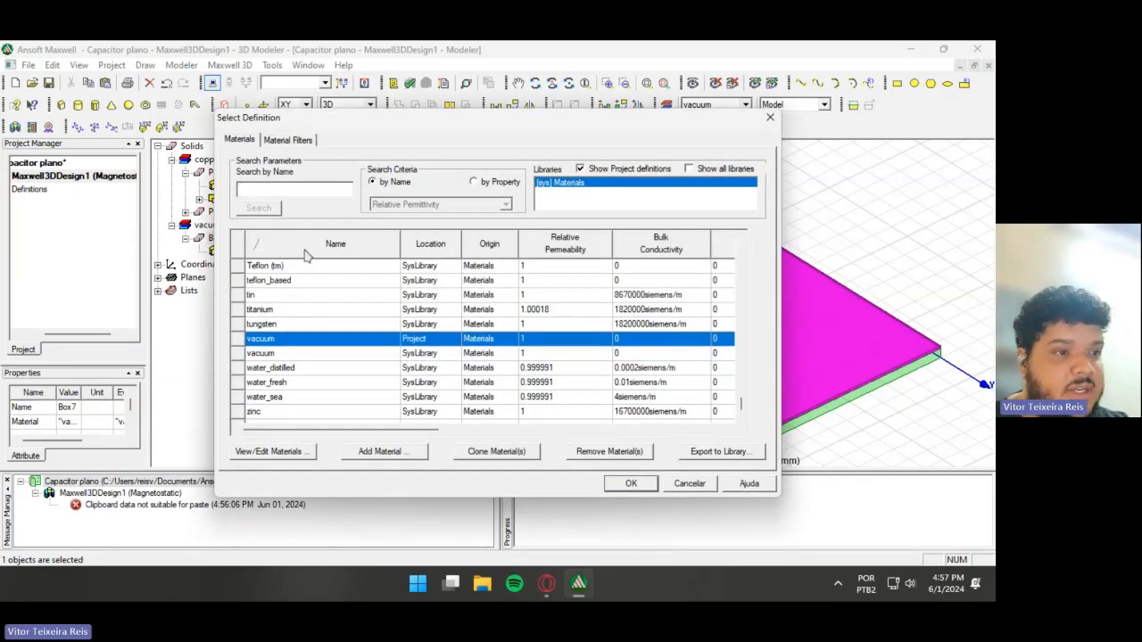
click(273, 187)
text(alum)
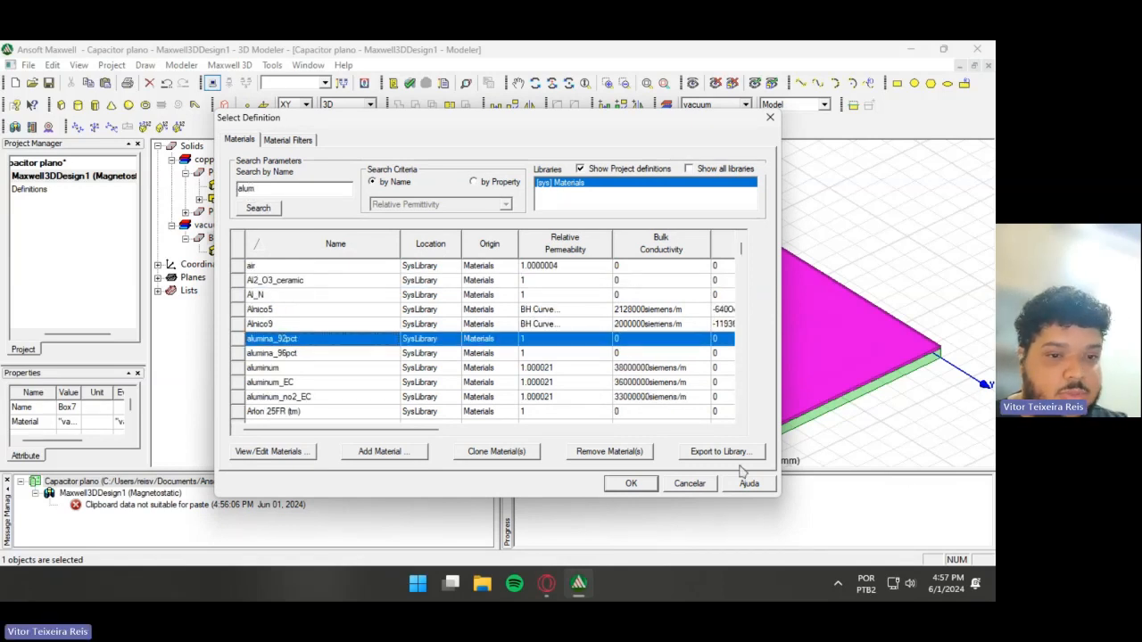
click(631, 482)
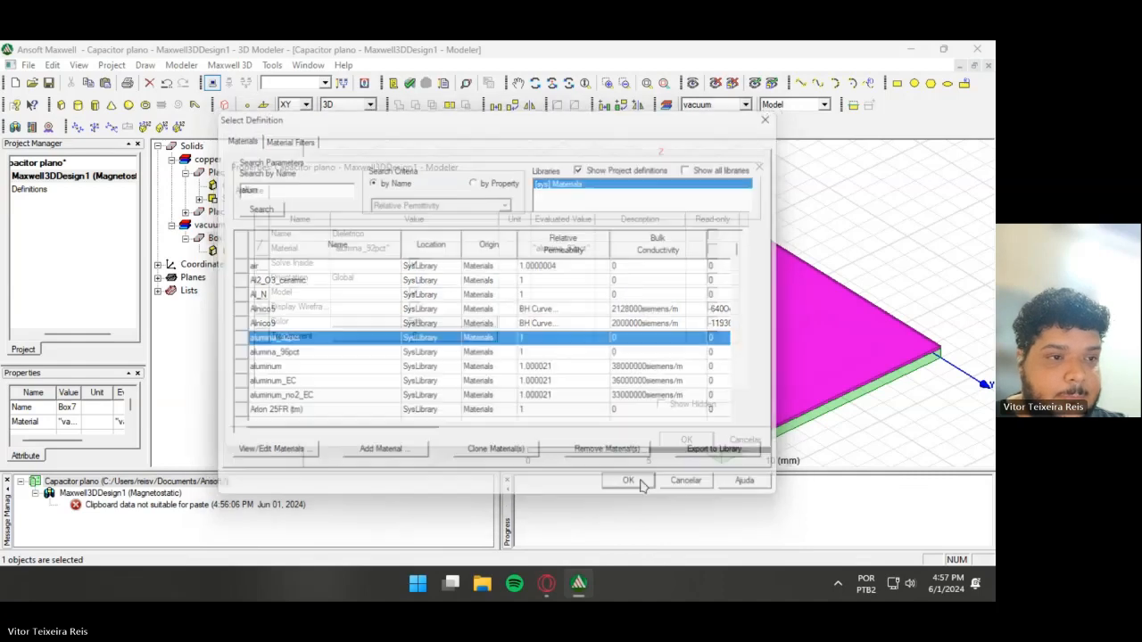
- Color the Dieletrico box gray and set its transparency to 0.6
click(450, 323)
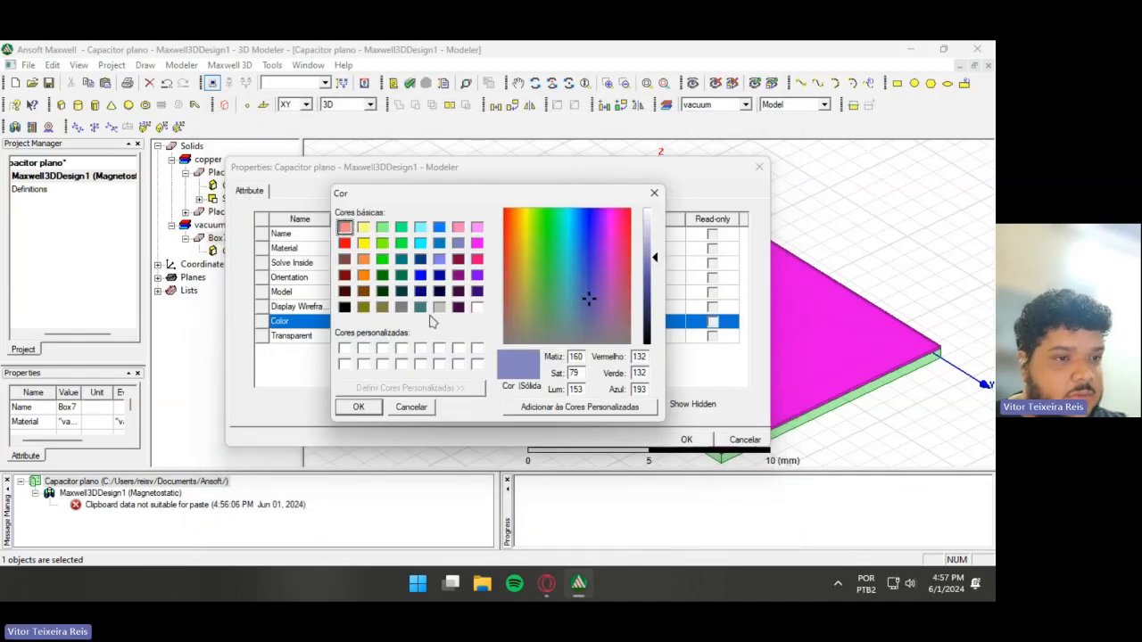
click(400, 307)
click(358, 407)
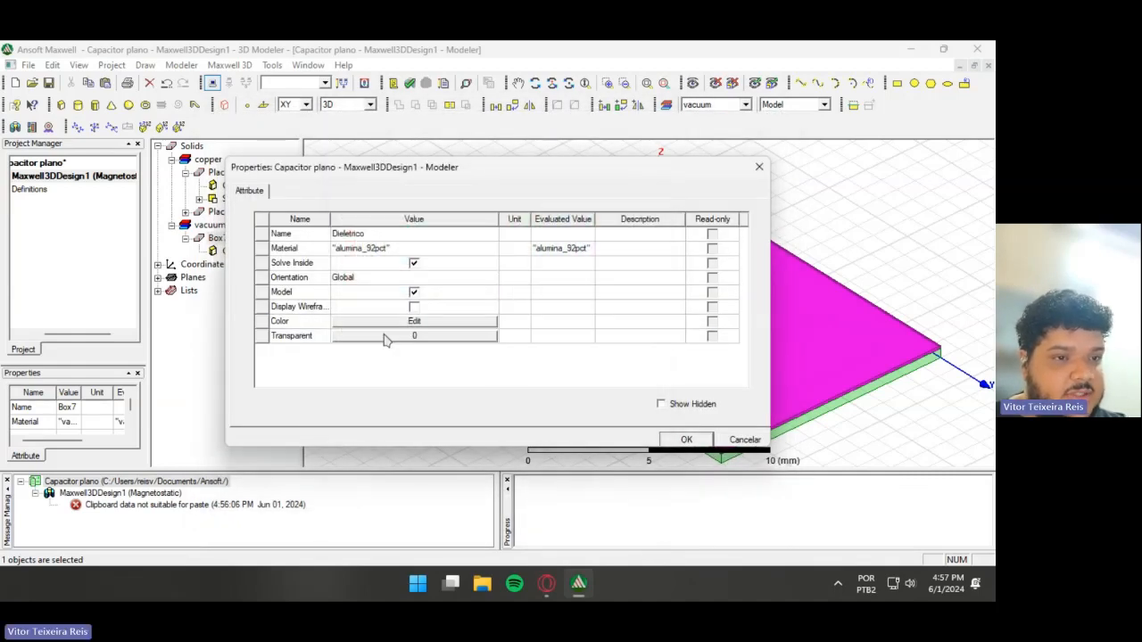
click(416, 335)
click(503, 301)
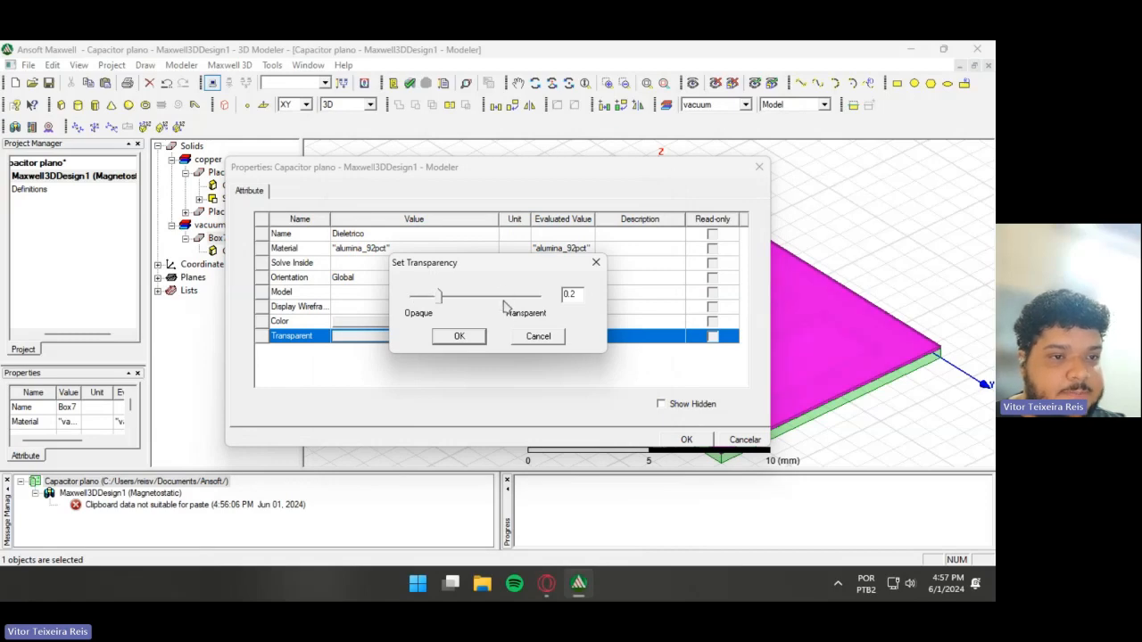
click(502, 300)
click(502, 301)
click(458, 335)
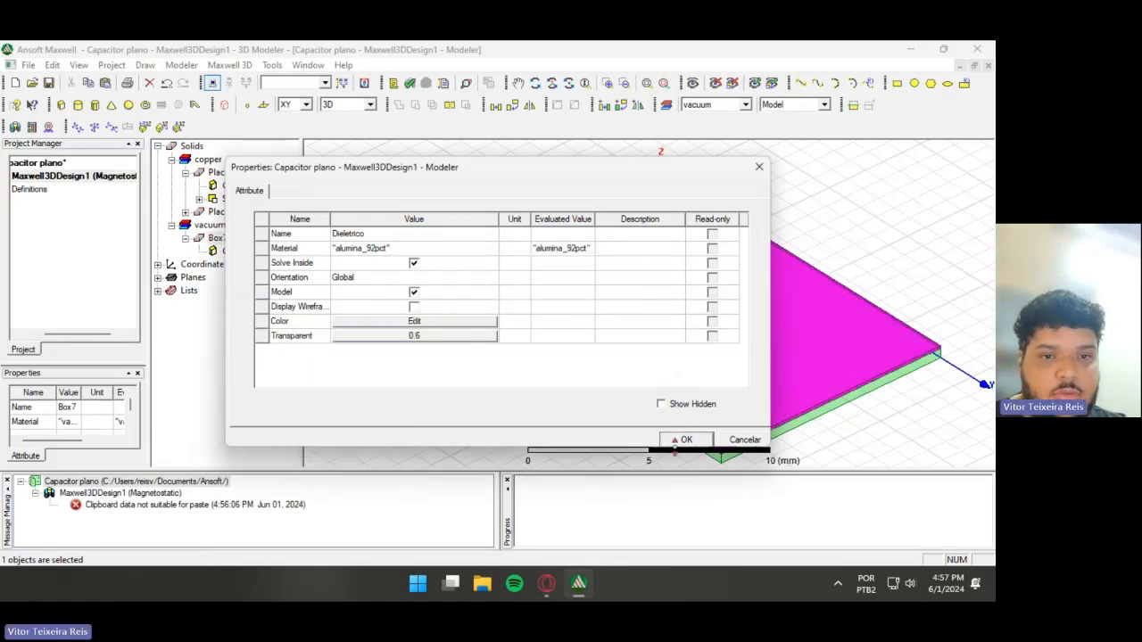
click(686, 439)
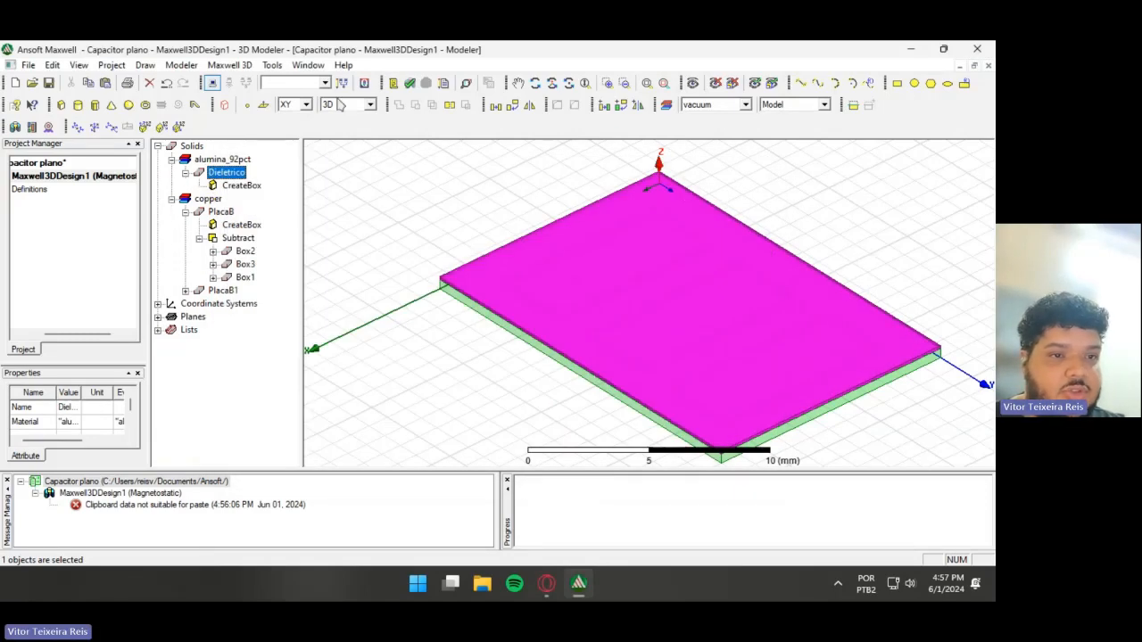
click(426, 224)
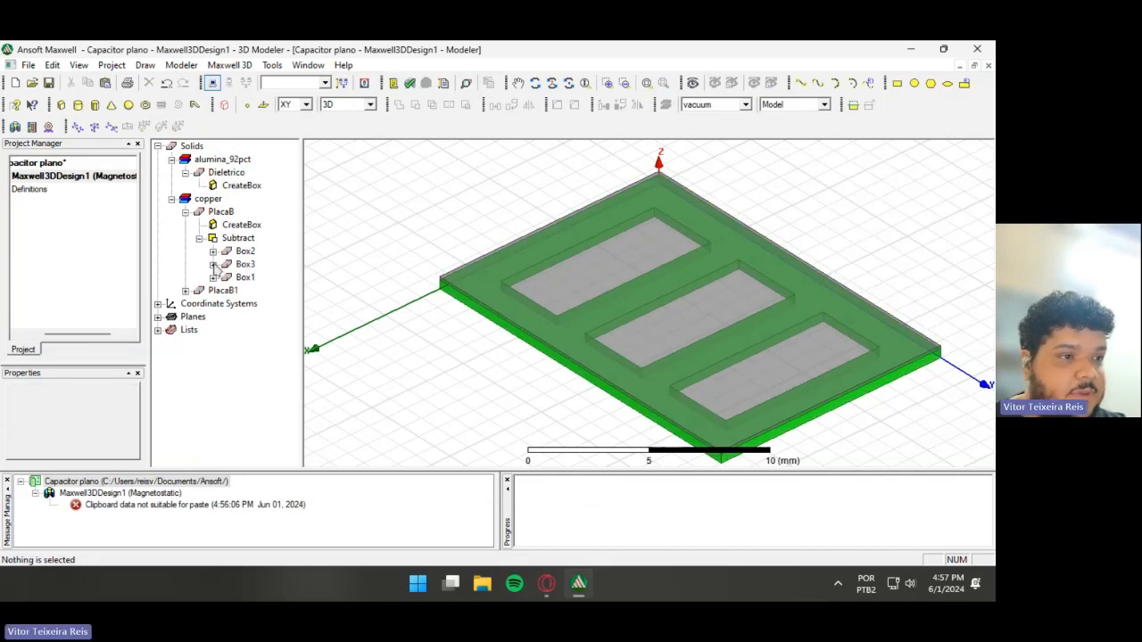
- Rename the duplicated plate PlacaB1 as PlacaA and color it blue
double_click(222, 290)
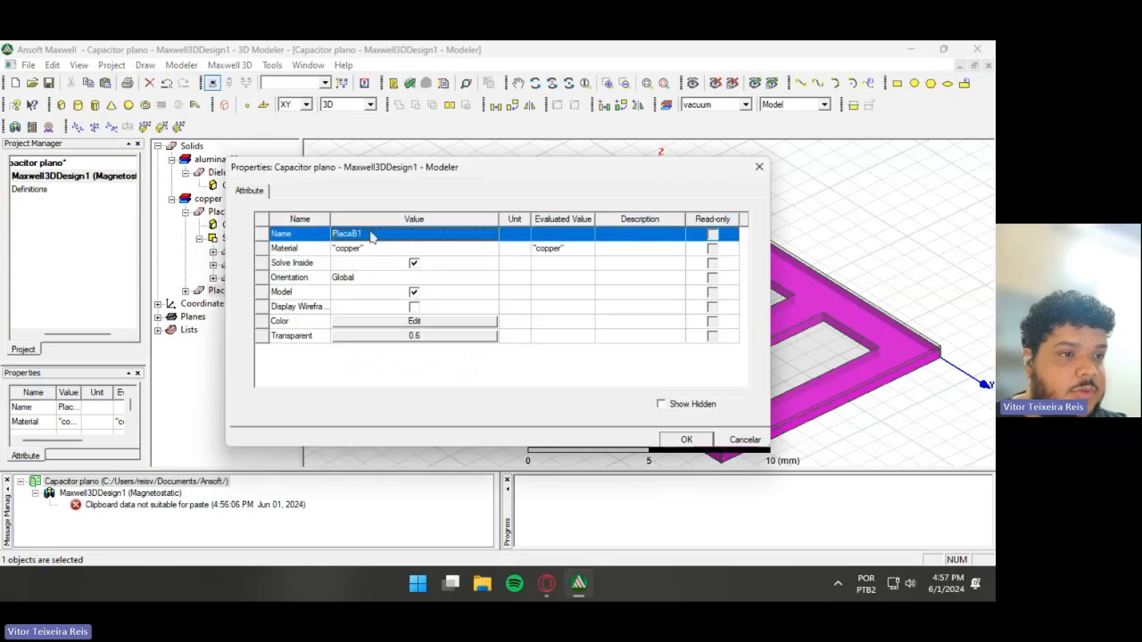
click(369, 233)
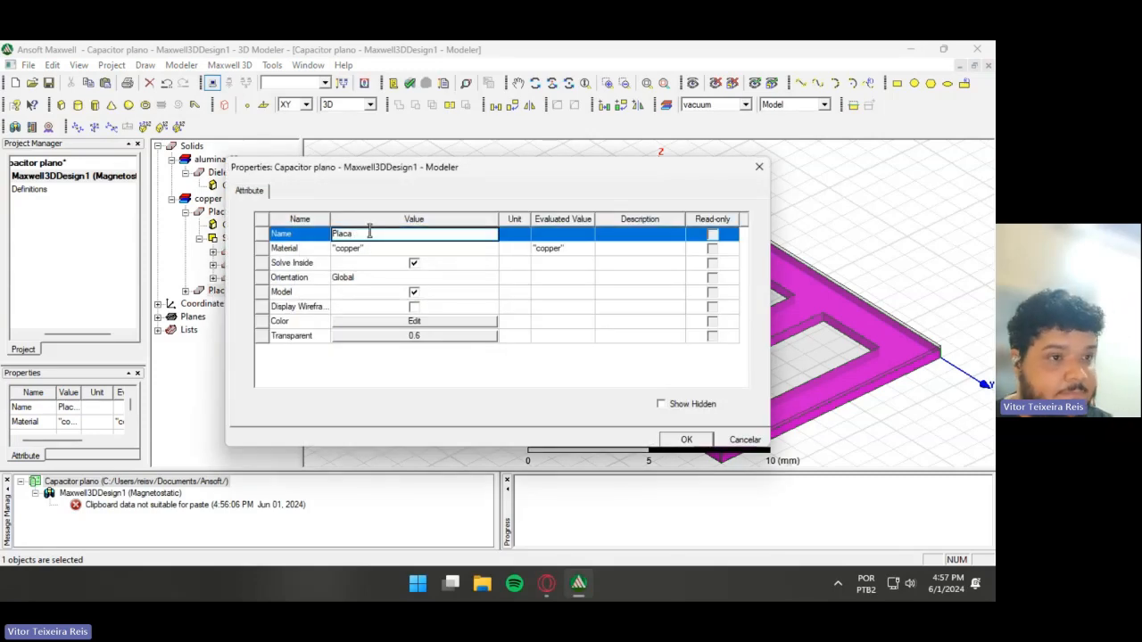
click(450, 323)
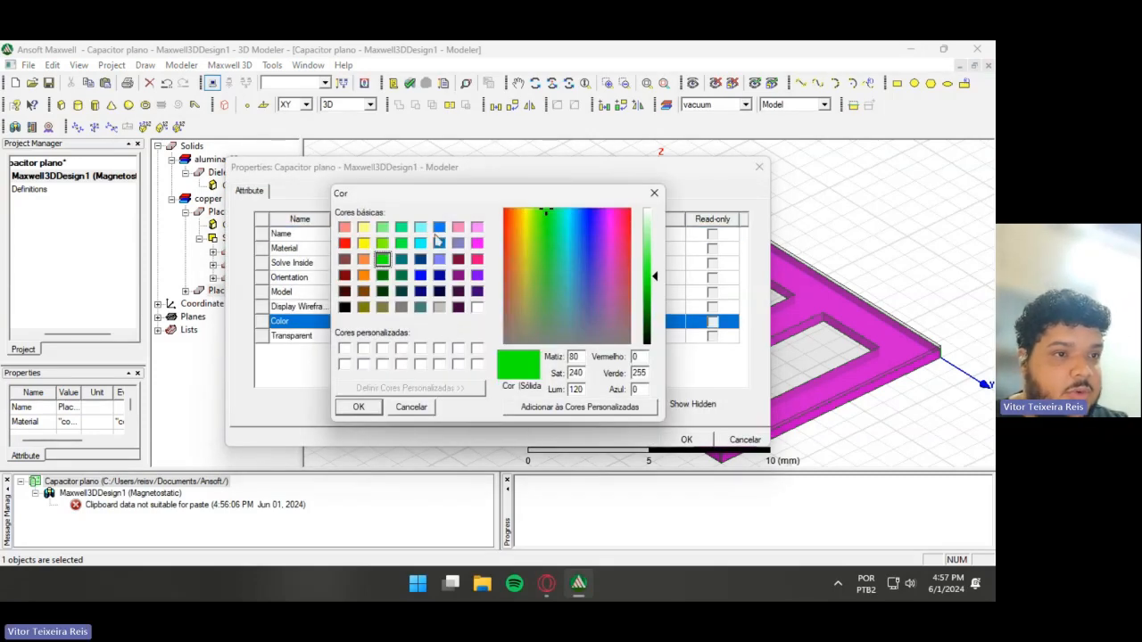
click(438, 226)
click(358, 407)
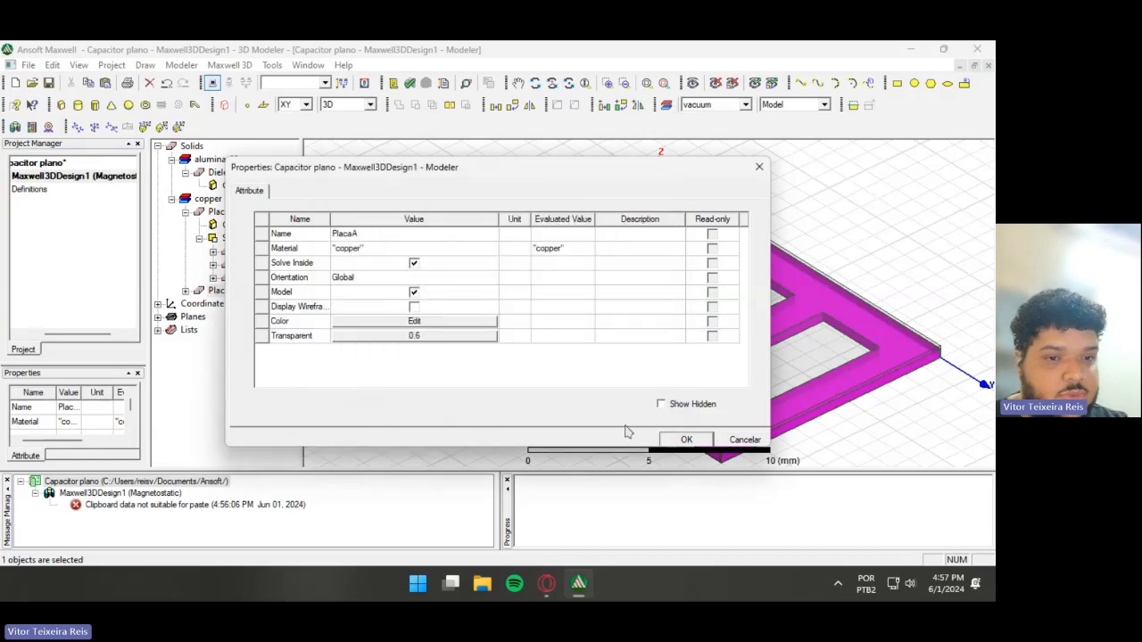
click(685, 439)
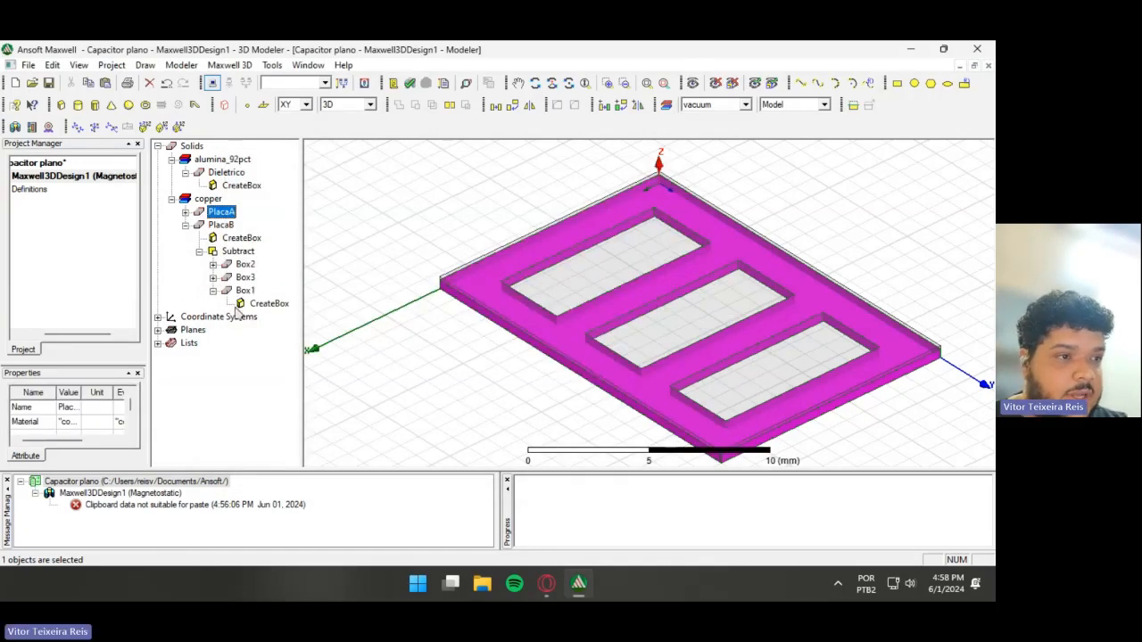
- Try to raise the base box of PlacaB to position 0, 0, 0.6 mm and inspect the stacked plates
double_click(244, 252)
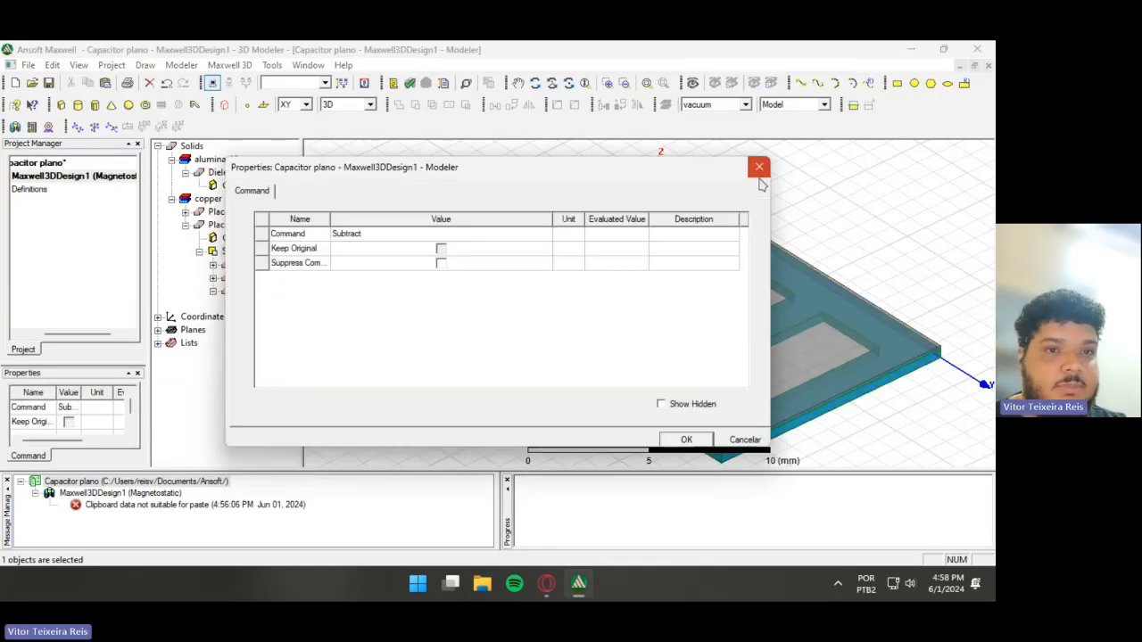
click(759, 166)
double_click(240, 237)
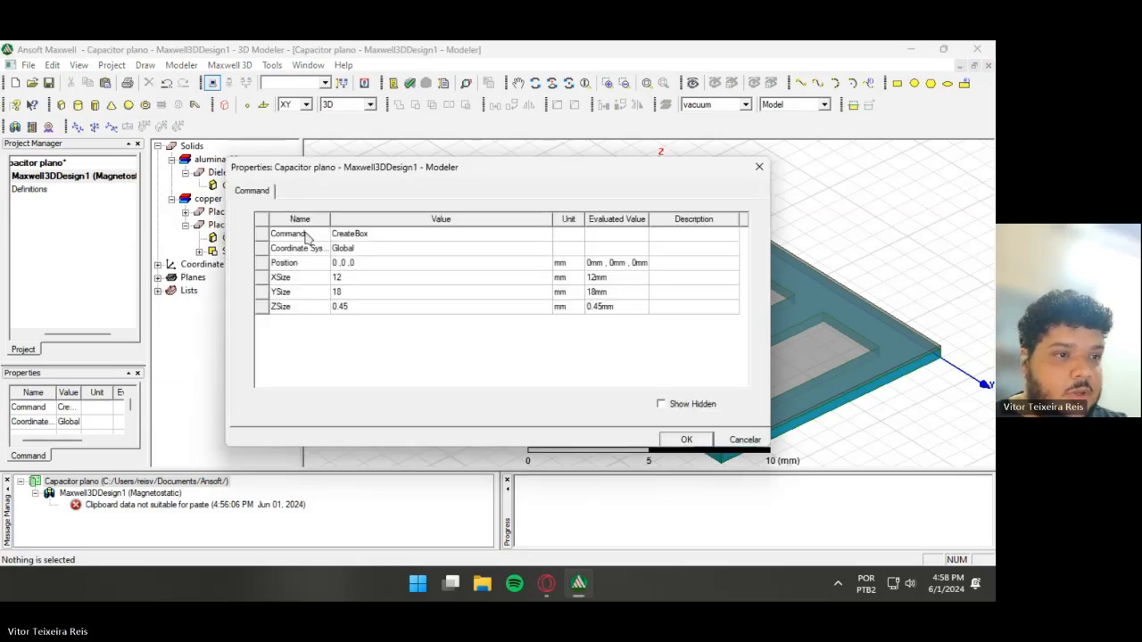
click(380, 262)
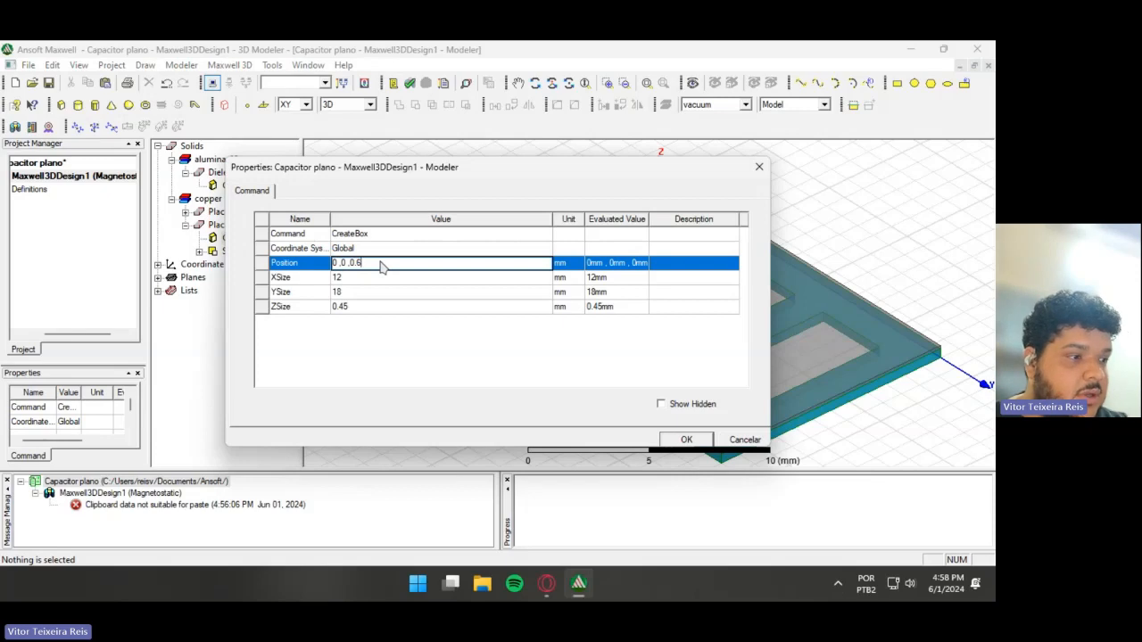
click(686, 440)
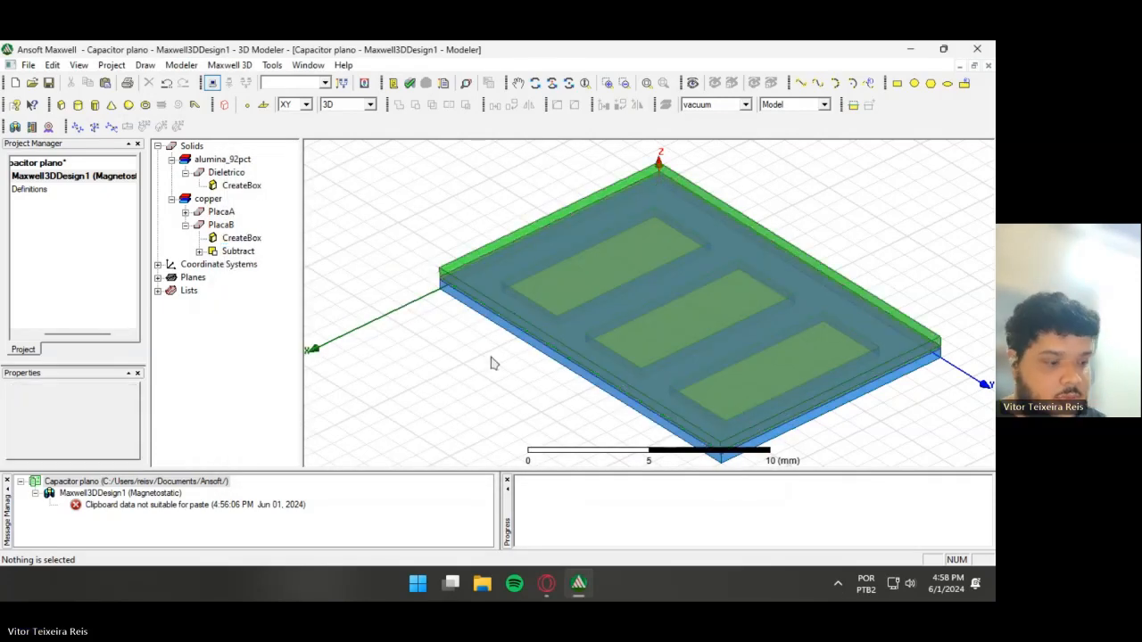
alt+drag(576, 429, 637, 407)
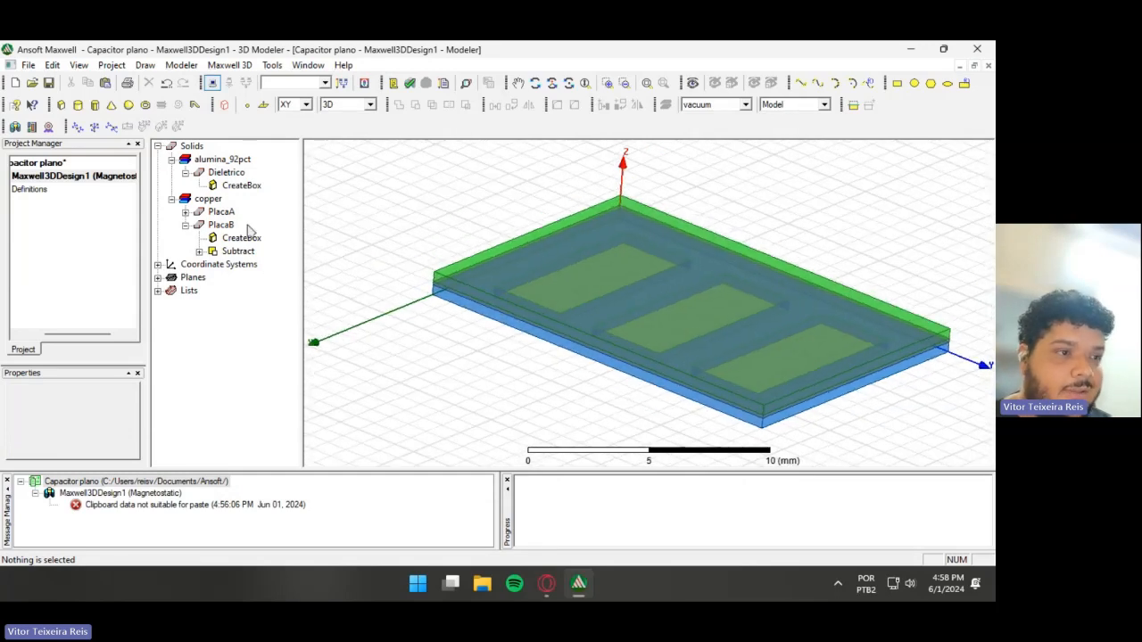
- Check the attributes of PlacaB and undo its last position change
double_click(223, 226)
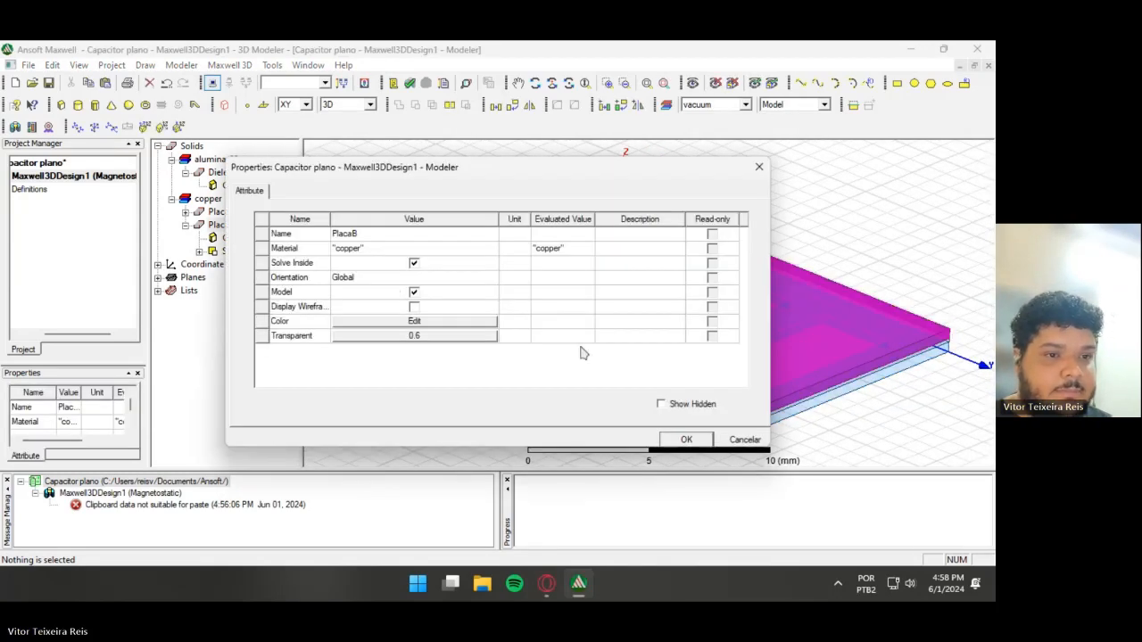
click(741, 439)
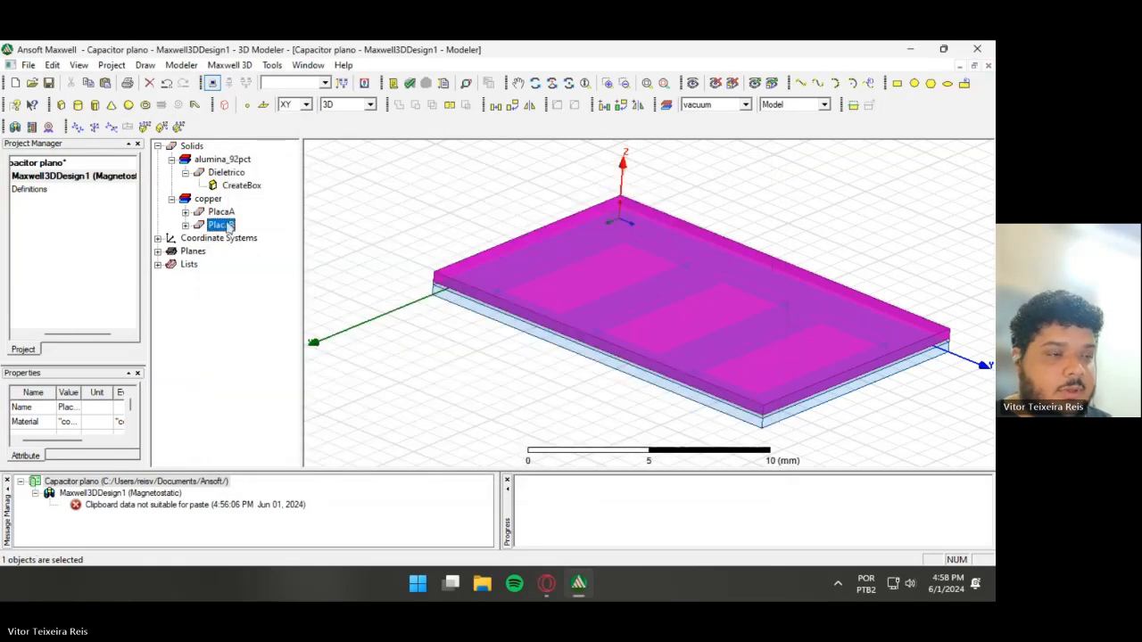
click(185, 225)
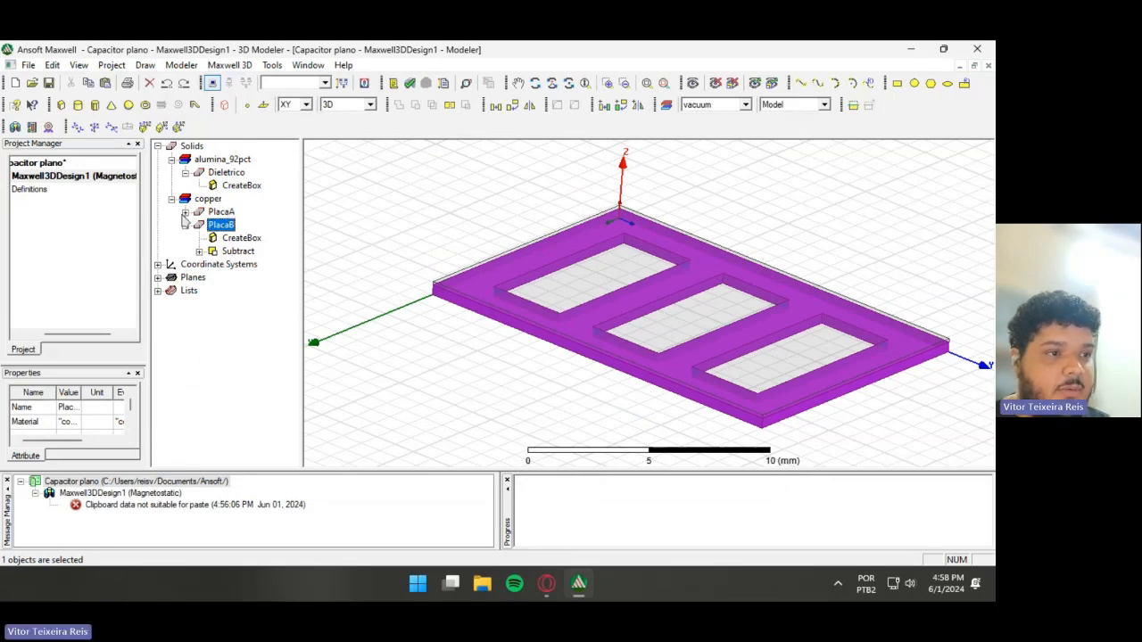
- Set the position of PlacaA's base box to 0, 0, 0.6 mm
click(186, 211)
double_click(241, 225)
click(360, 262)
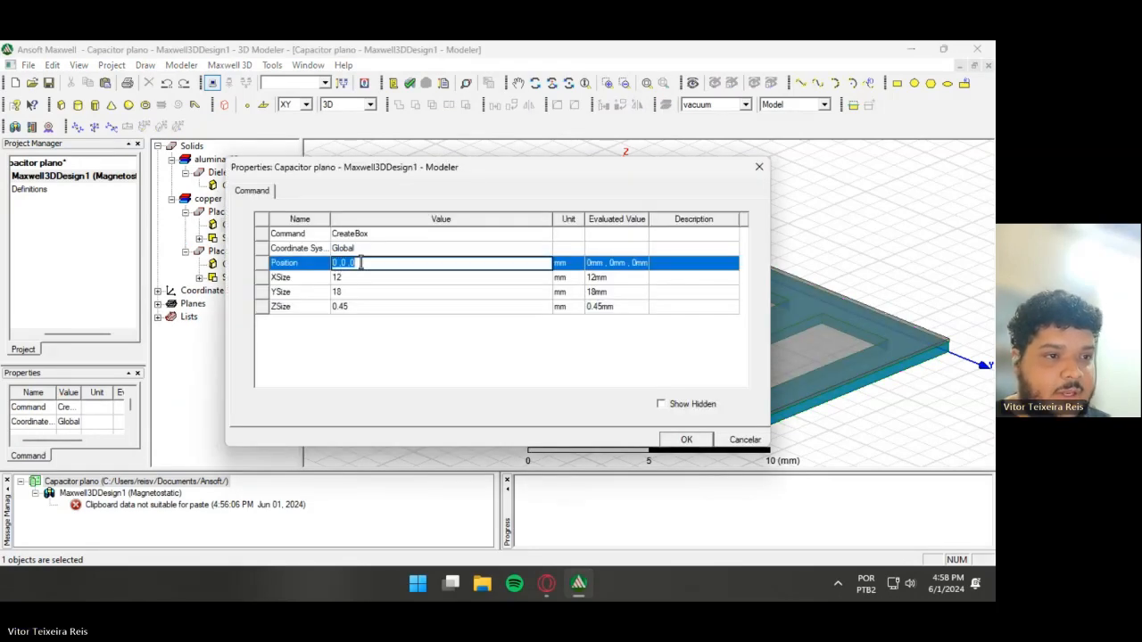
click(379, 263)
text(.6)
key(Tab)
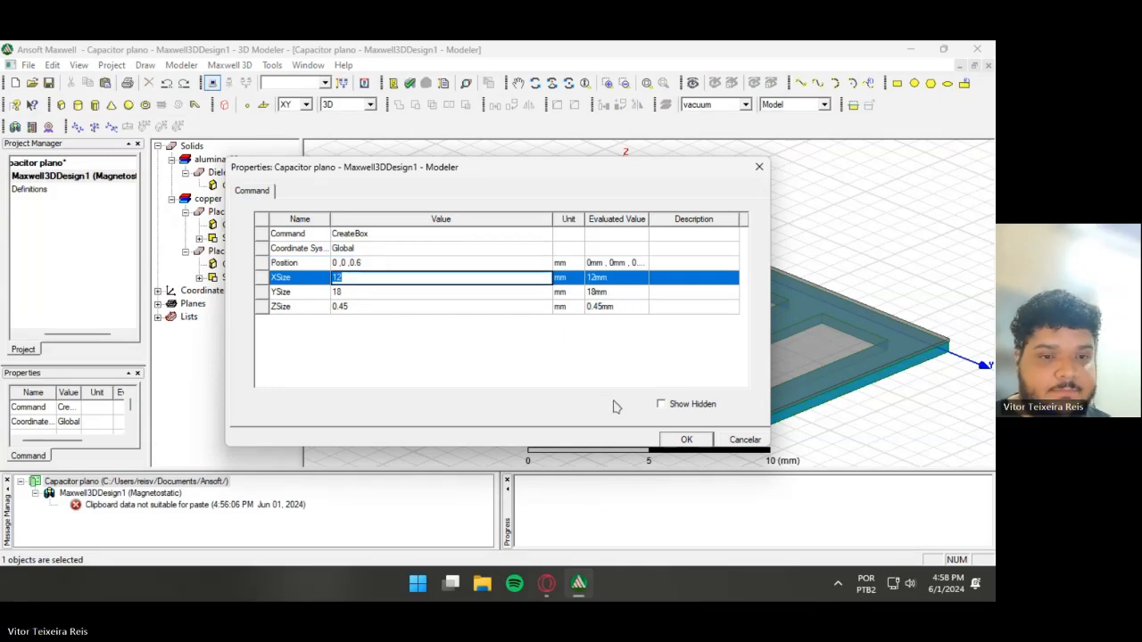
click(686, 440)
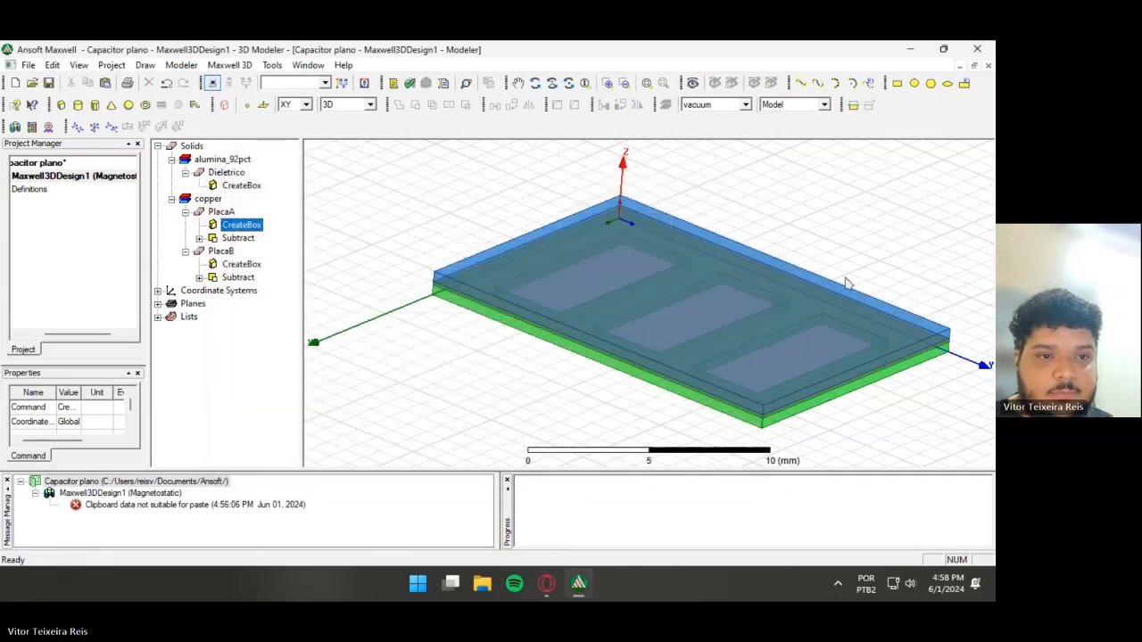
- Set the position of Box5, subtracted from PlacaA, to 1.8, 7.2, 0.6 mm
click(877, 216)
alt+drag(607, 344, 603, 445)
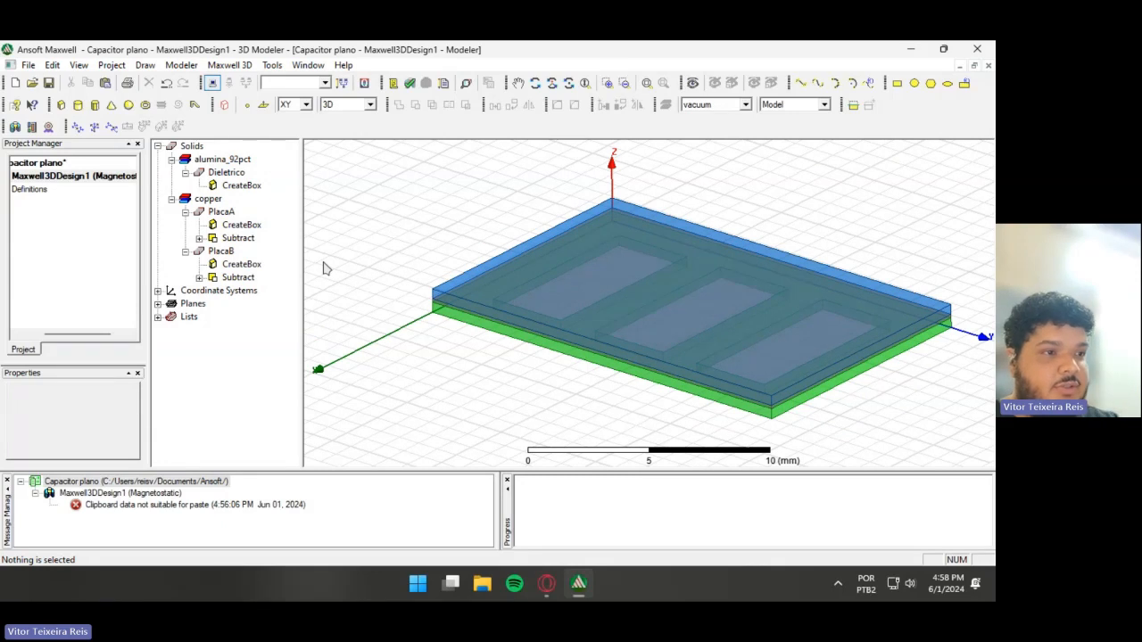
click(199, 238)
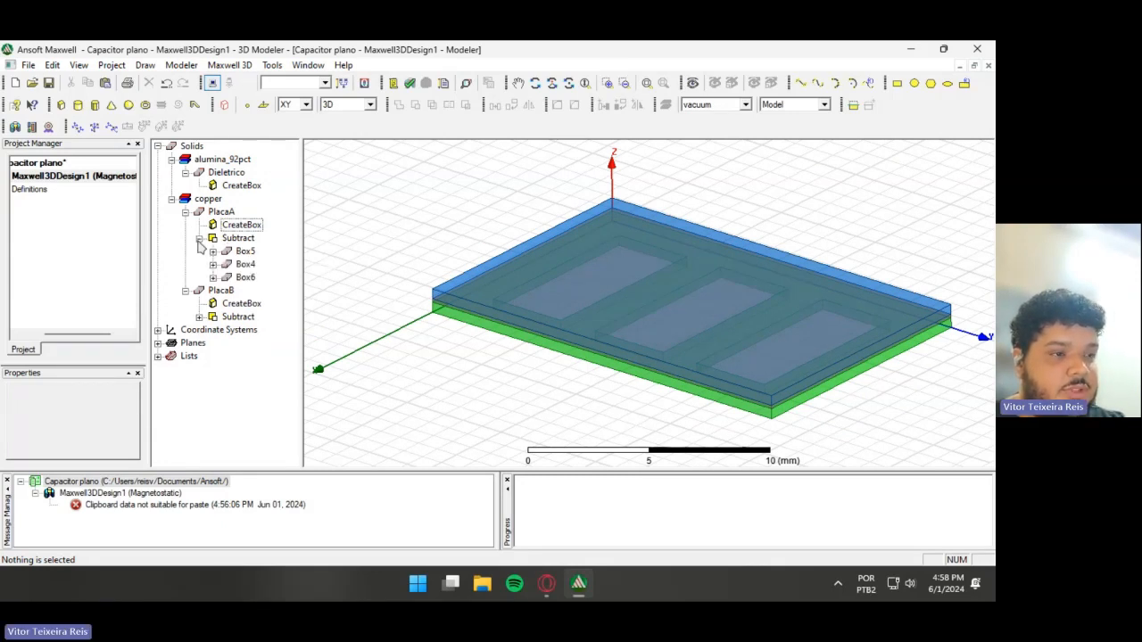
click(213, 251)
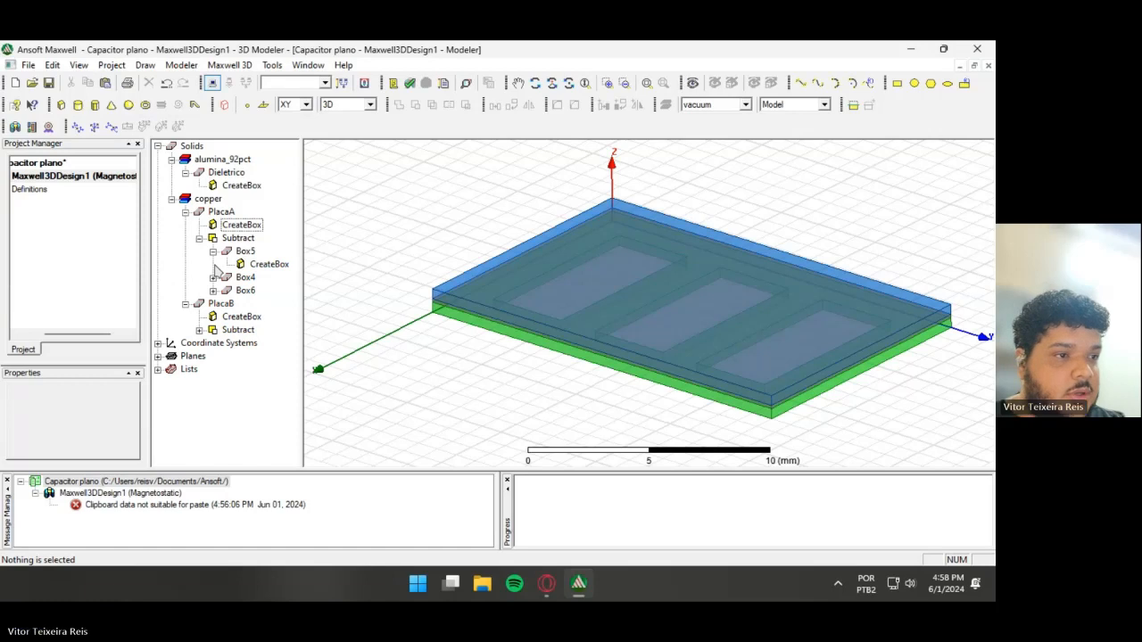
click(213, 277)
click(213, 304)
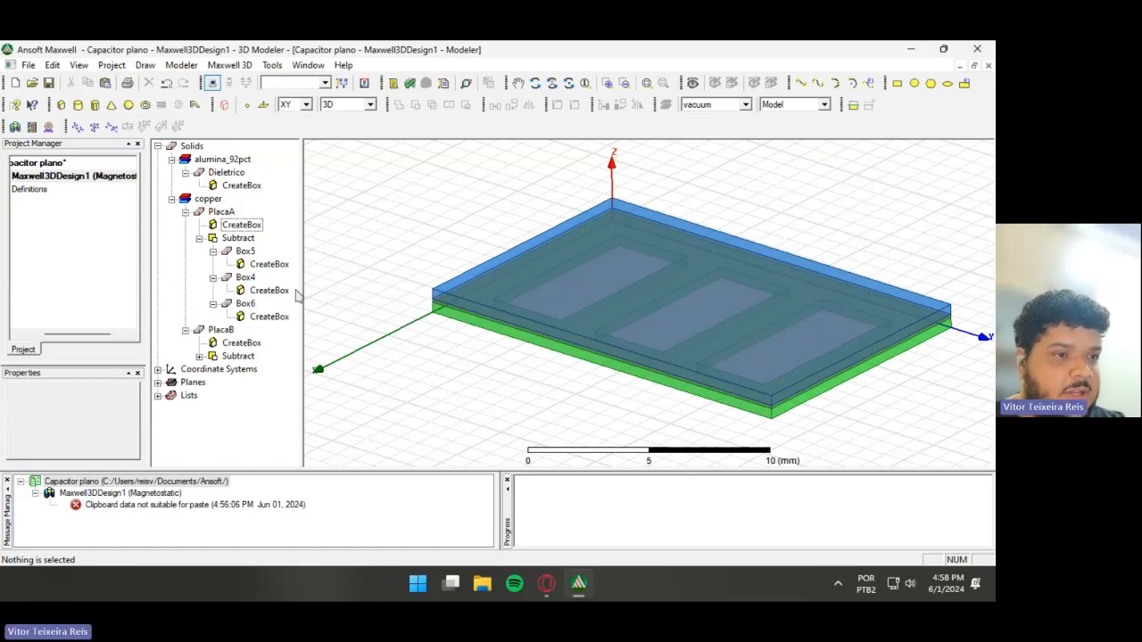
double_click(270, 265)
click(398, 263)
click(397, 262)
text(.6)
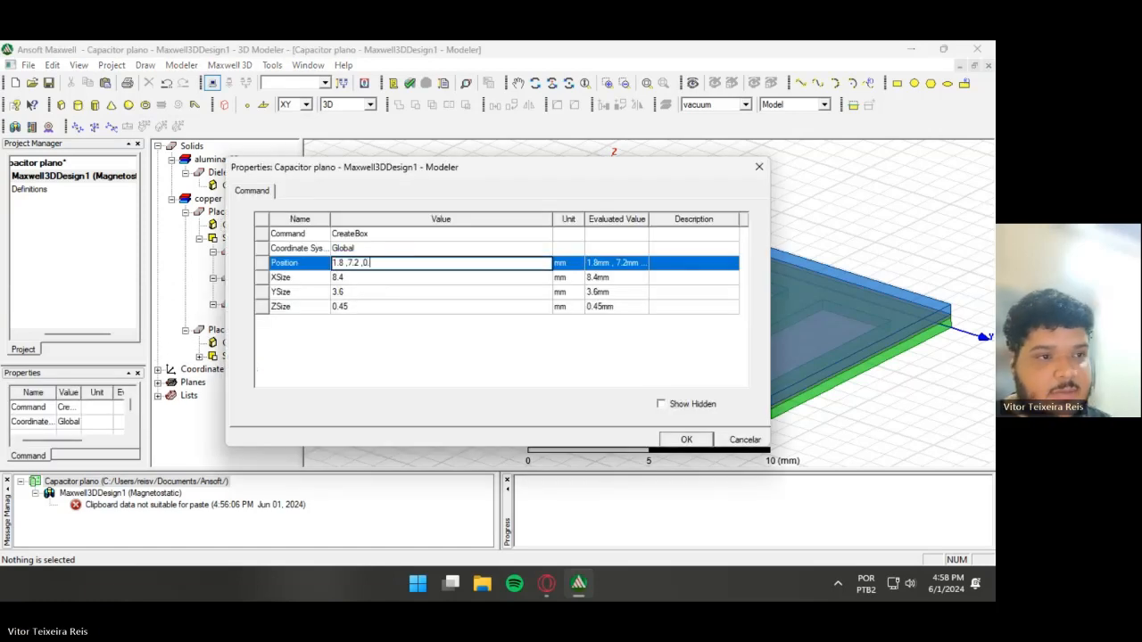
click(684, 439)
- Set the position of PlacaA's subtracted Box4 to 1.8, 1.8, 0.6 mm
double_click(278, 293)
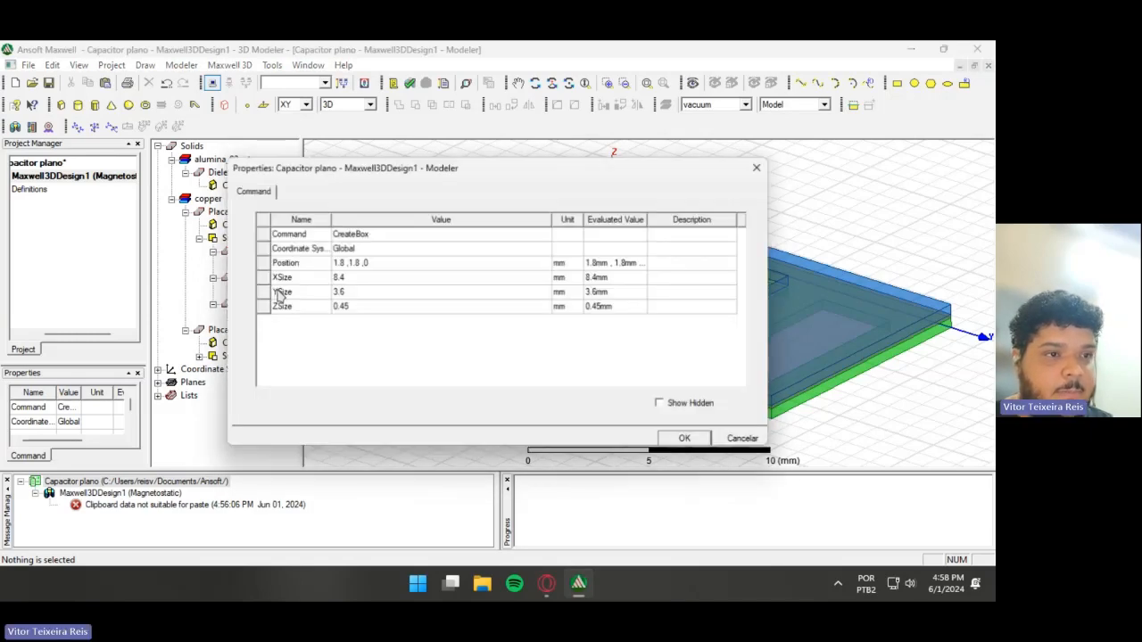
click(398, 264)
click(396, 264)
text(.6)
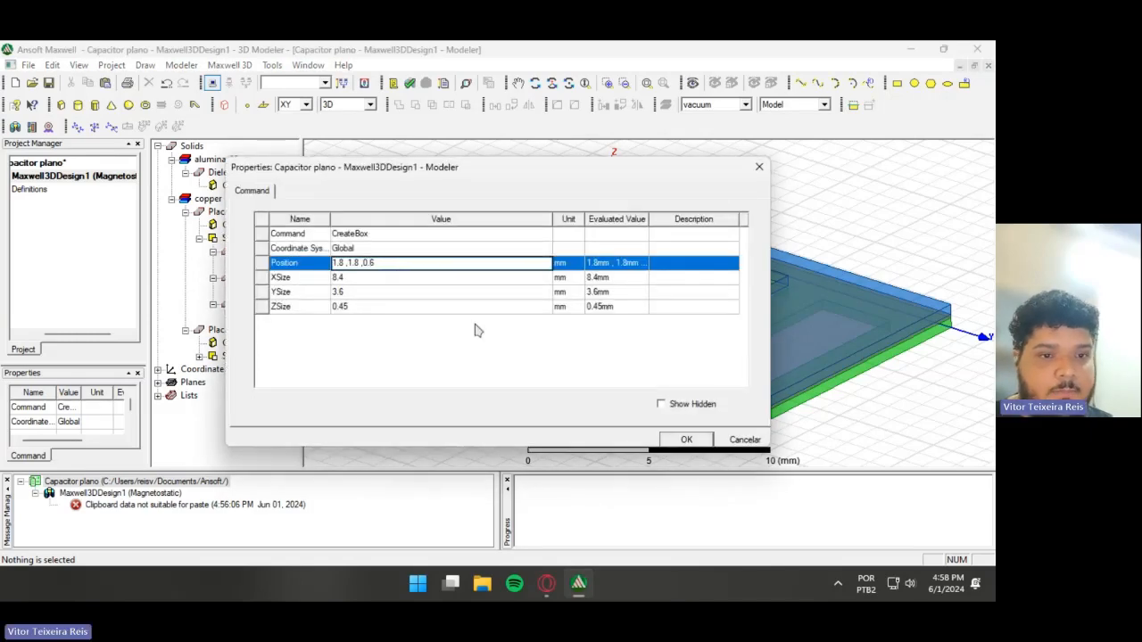
click(680, 441)
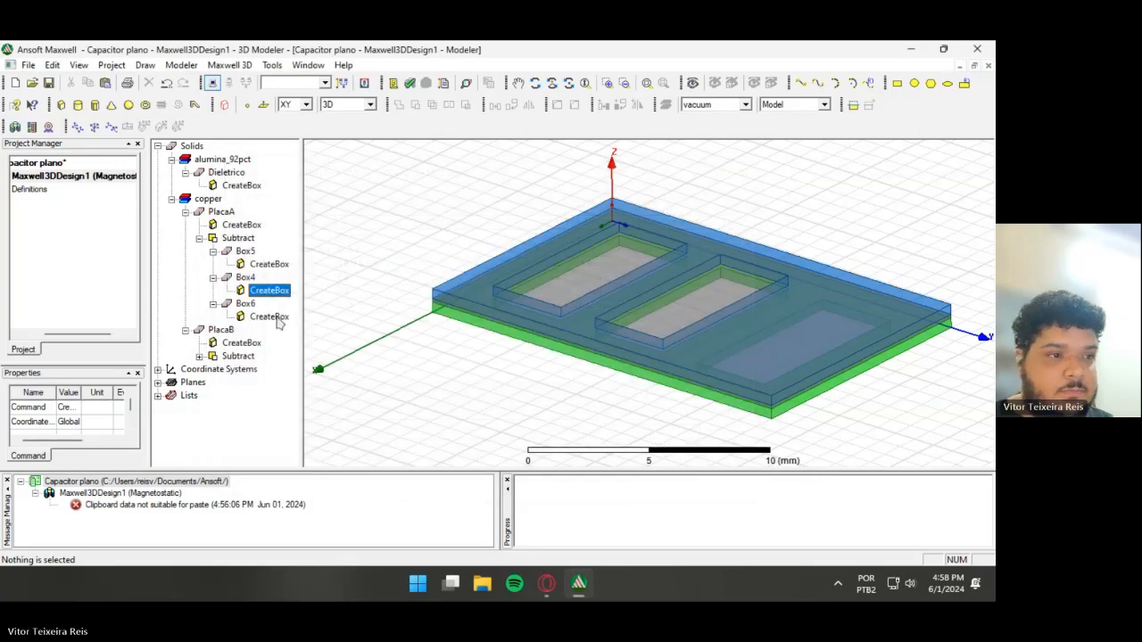
- Set the position of PlacaA's subtracted Box6 to 1.8, 12.6, 0.6 mm
double_click(277, 314)
click(377, 264)
click(393, 265)
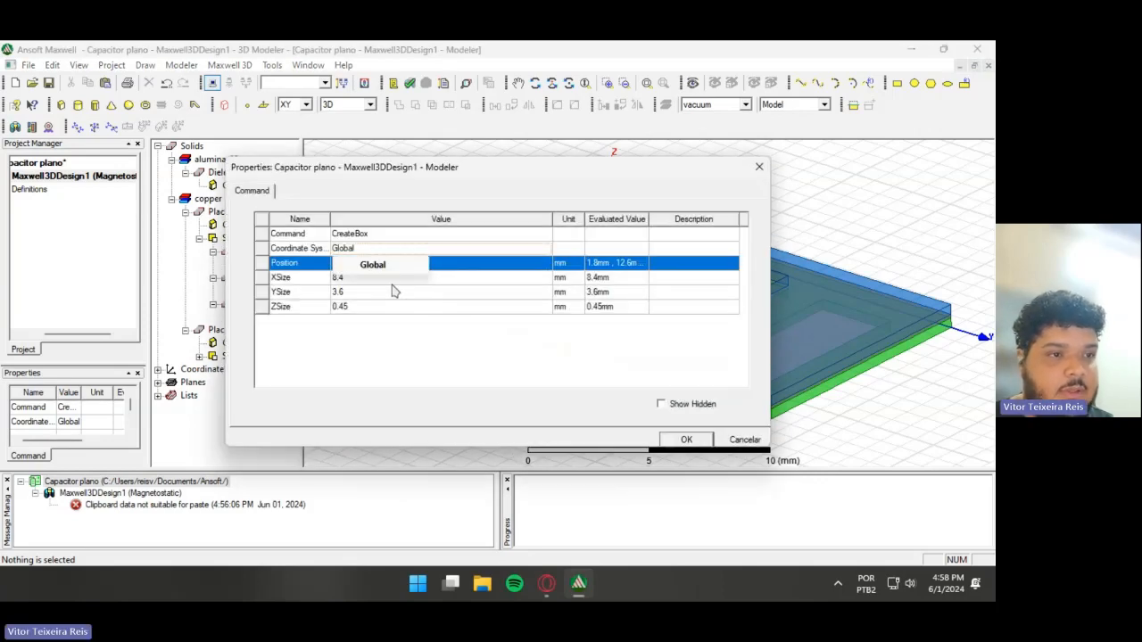
click(444, 260)
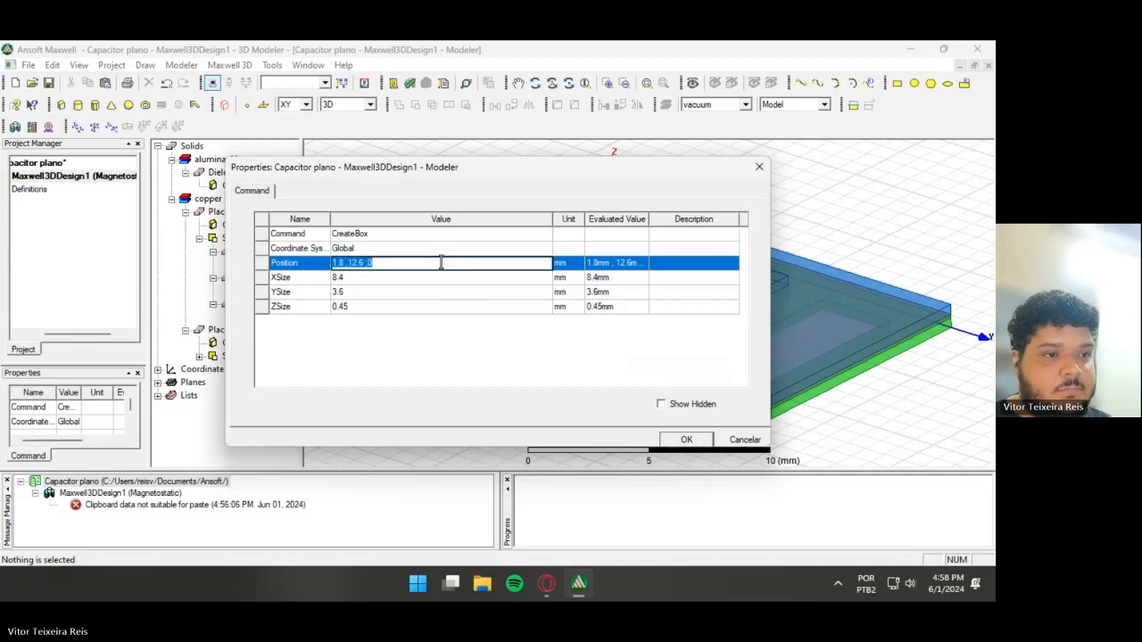
double_click(440, 262)
text(.6)
key(Tab)
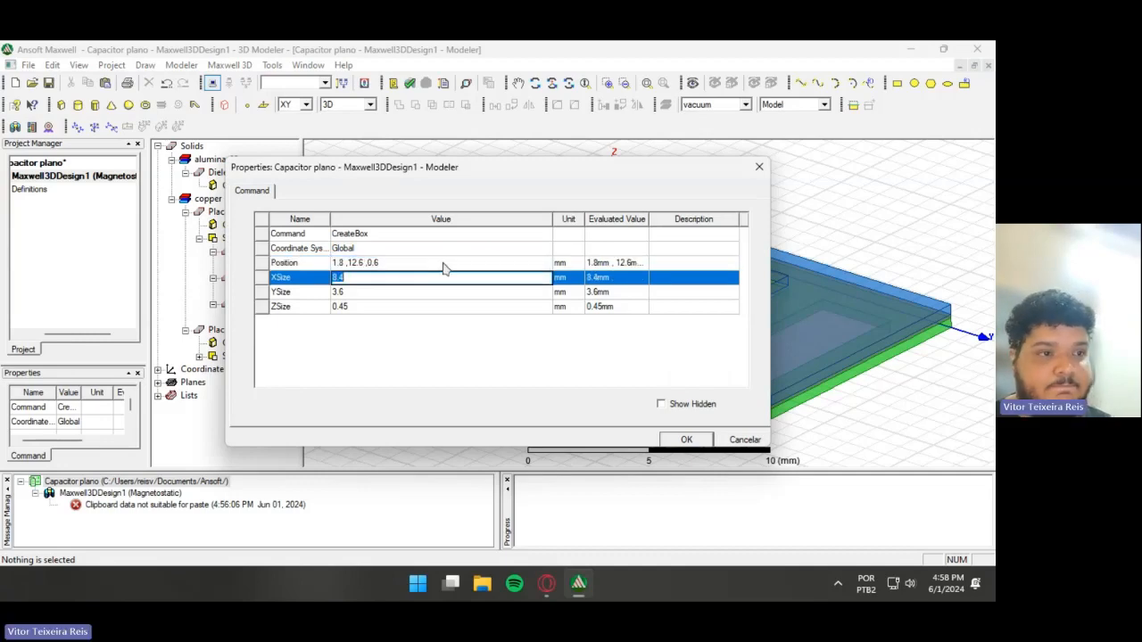
click(687, 443)
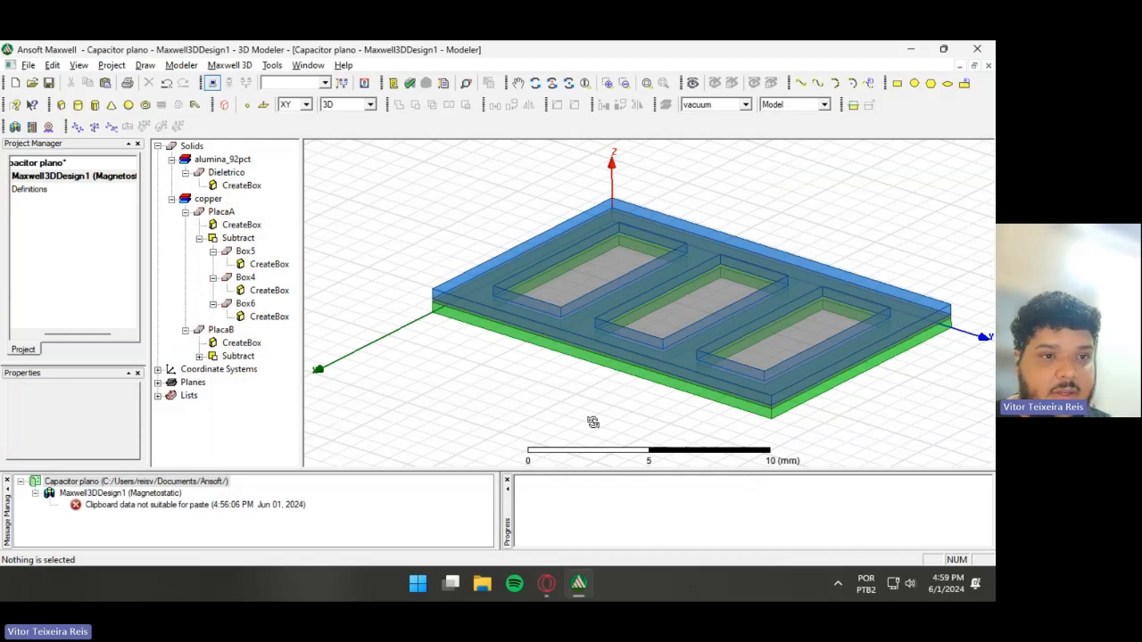
drag(592, 422, 639, 426)
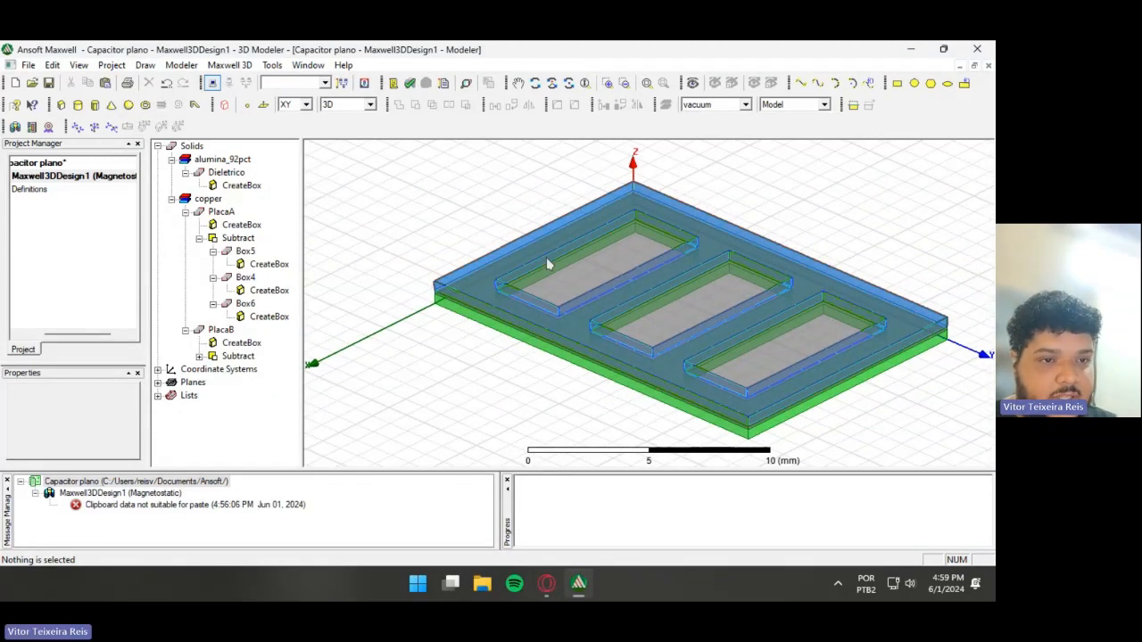
alt+drag(549, 264, 559, 463)
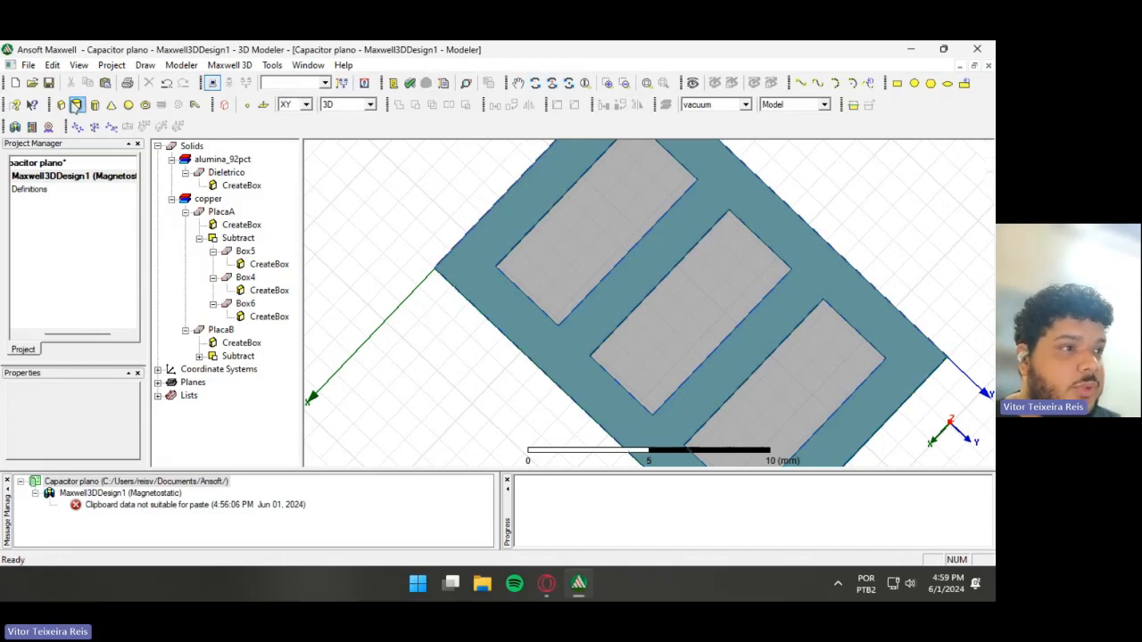
click(78, 105)
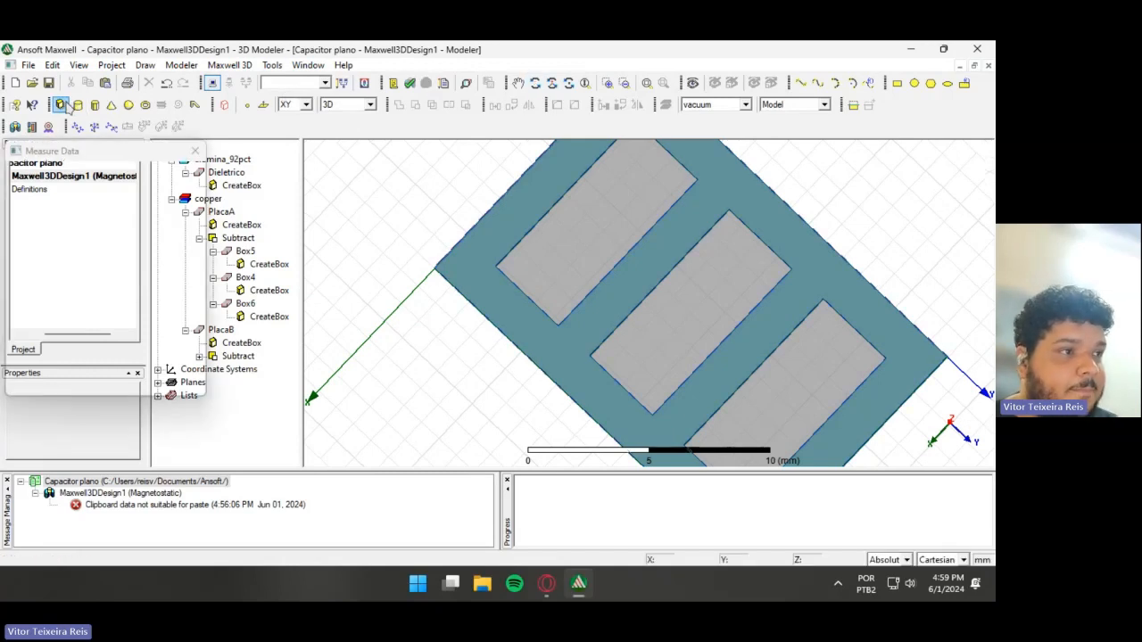
click(543, 341)
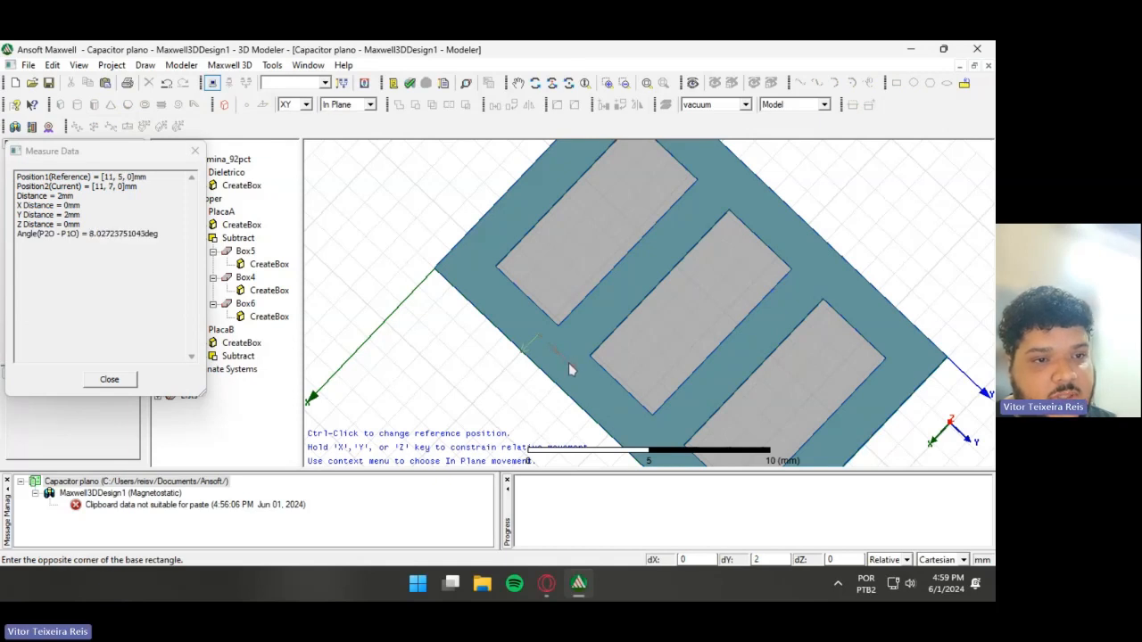
click(560, 356)
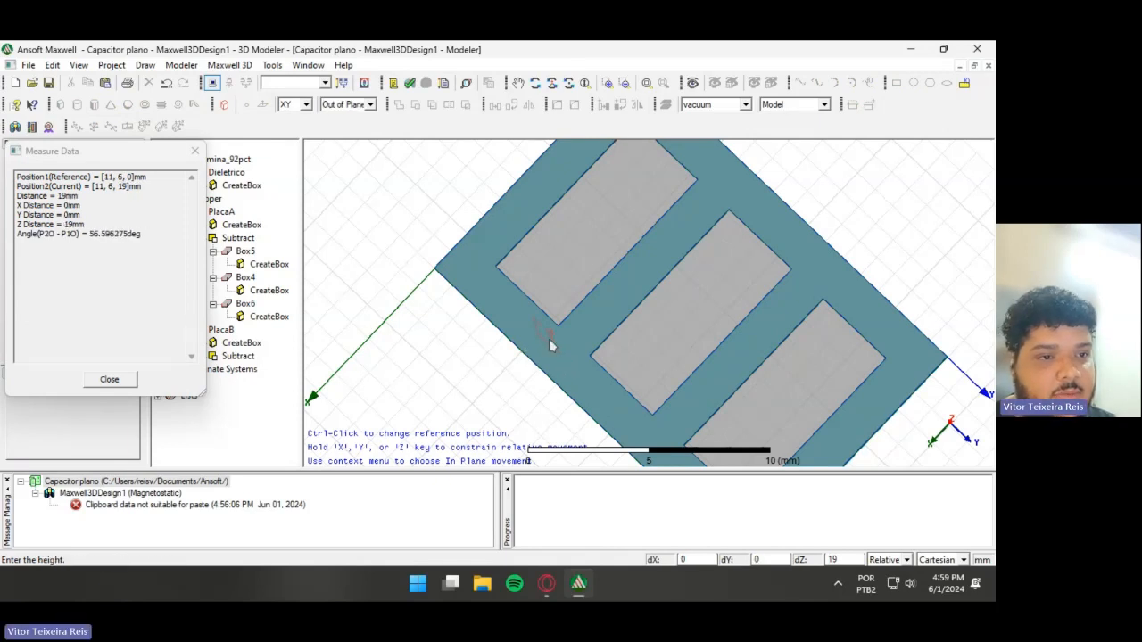
key(Escape)
click(61, 104)
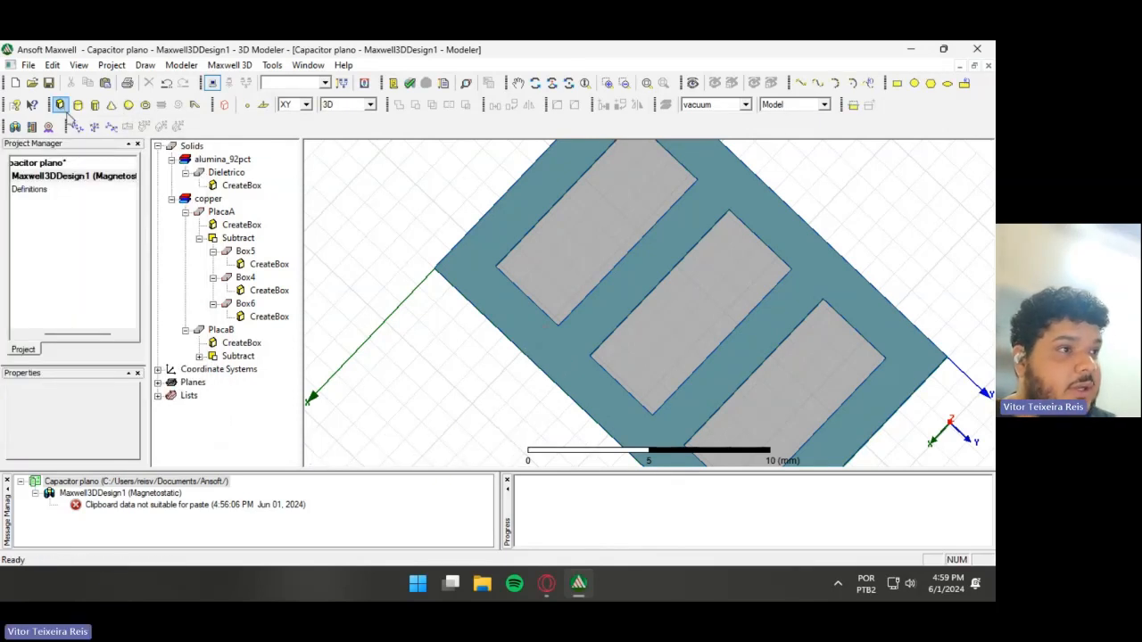
click(526, 351)
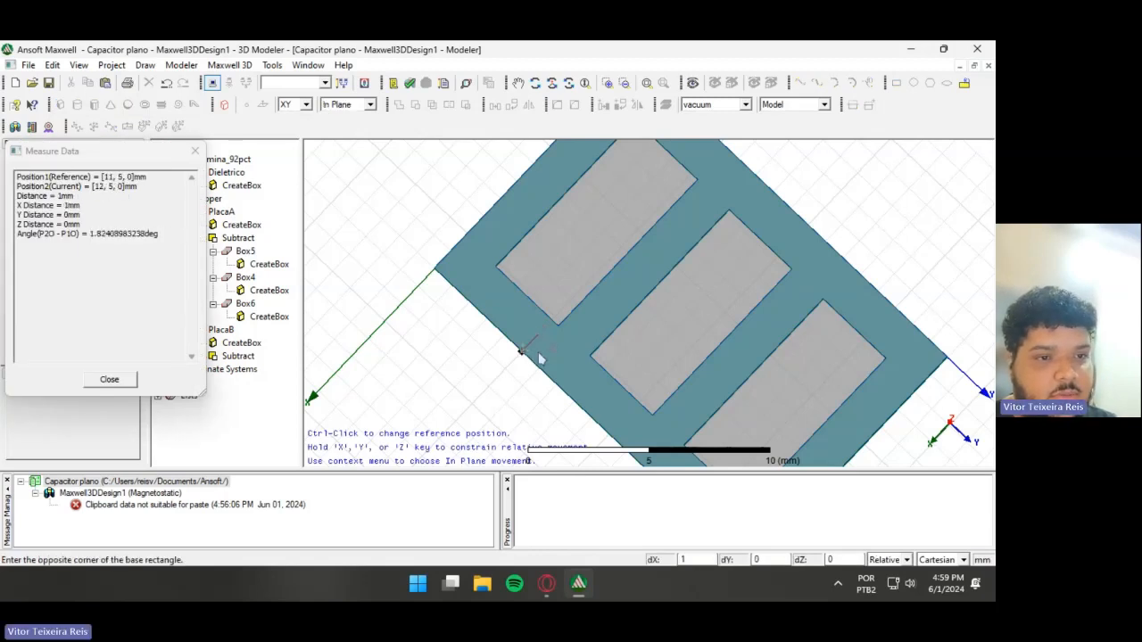
click(569, 366)
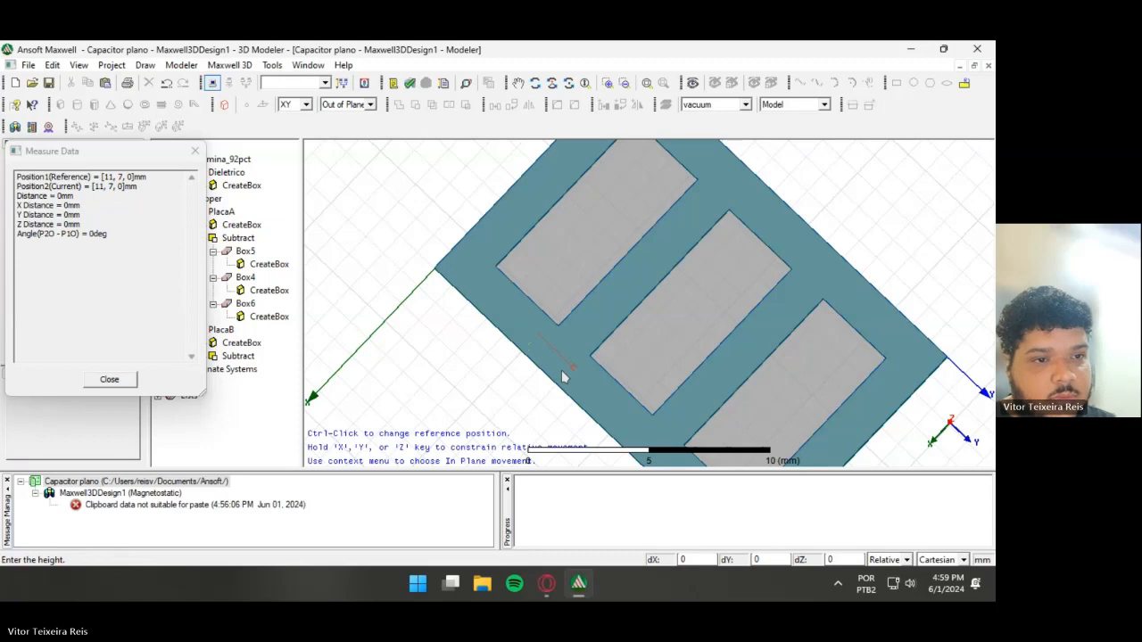
click(563, 376)
click(600, 337)
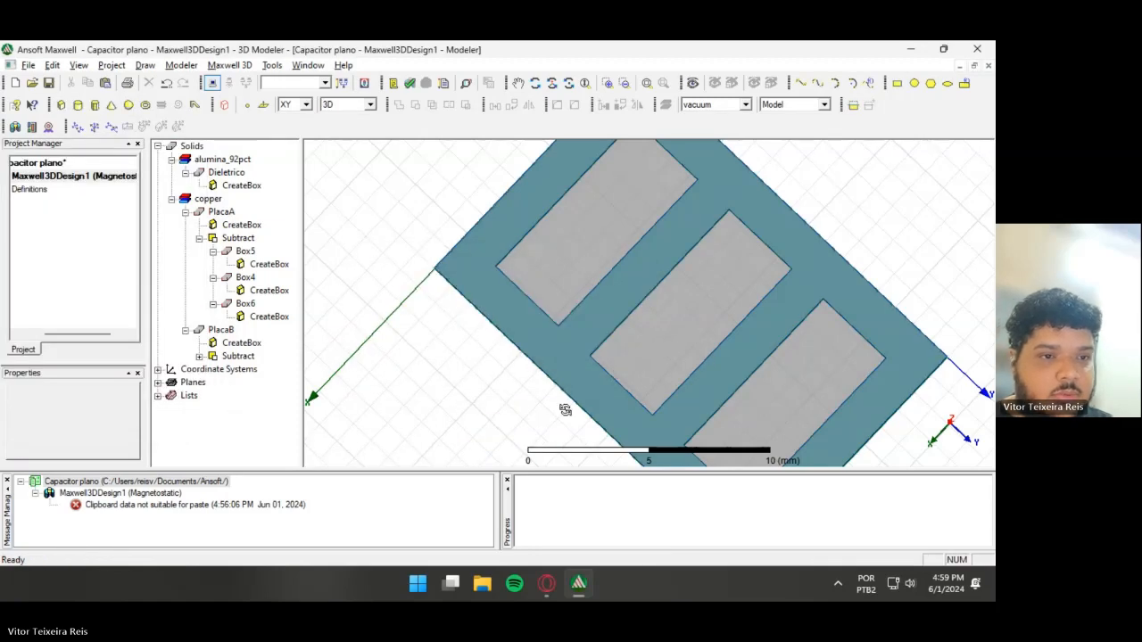
- Draw a small upright box about 0.8 × 0.4 × 2.4 mm from the corner of PlacaA's first slot at 10.2, 5.4, 0.6 mm
alt+drag(566, 411, 593, 331)
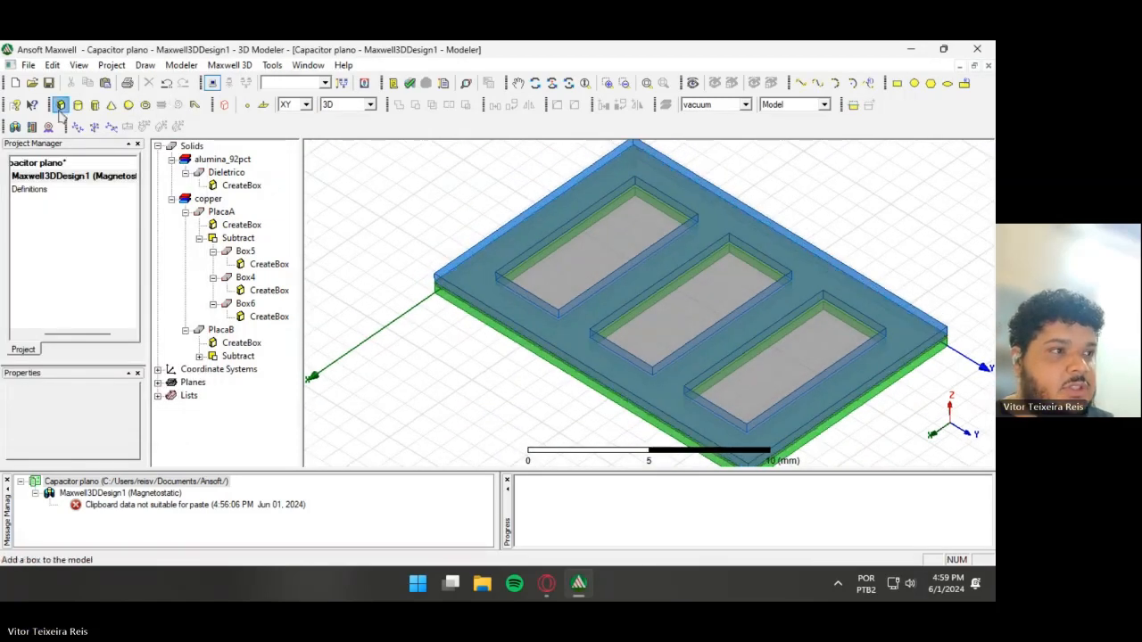
click(60, 105)
click(559, 325)
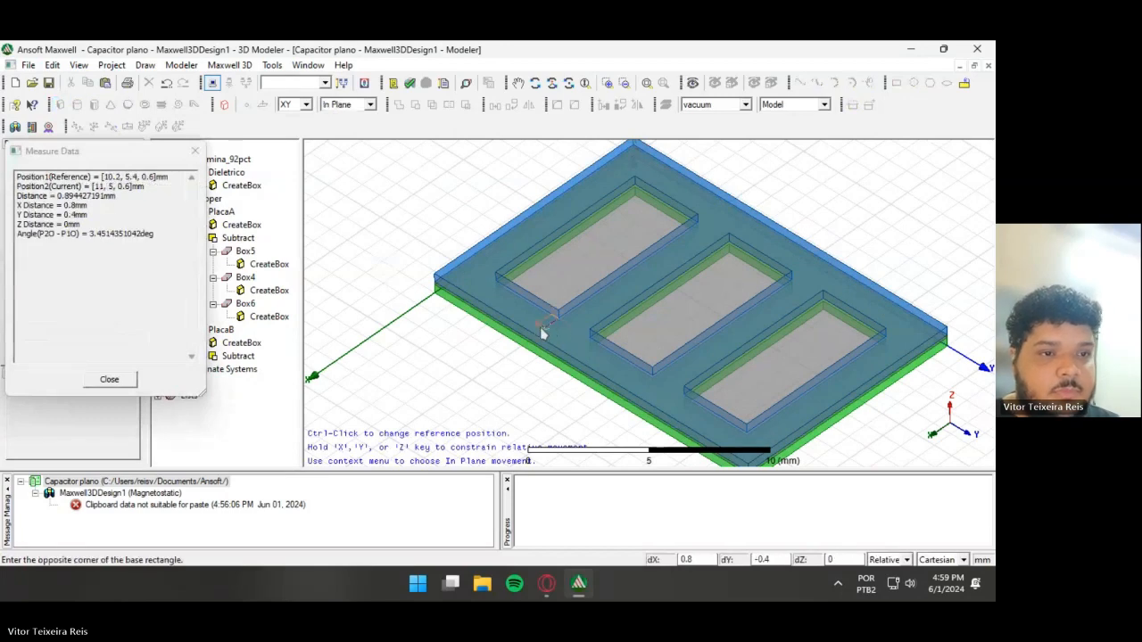
click(539, 327)
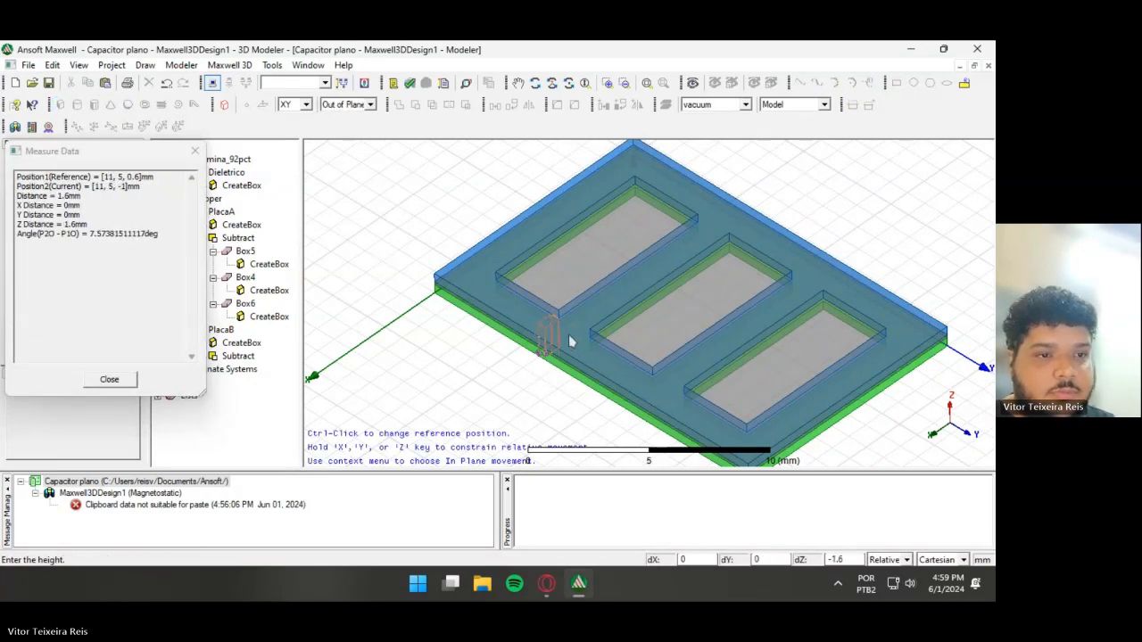
click(555, 266)
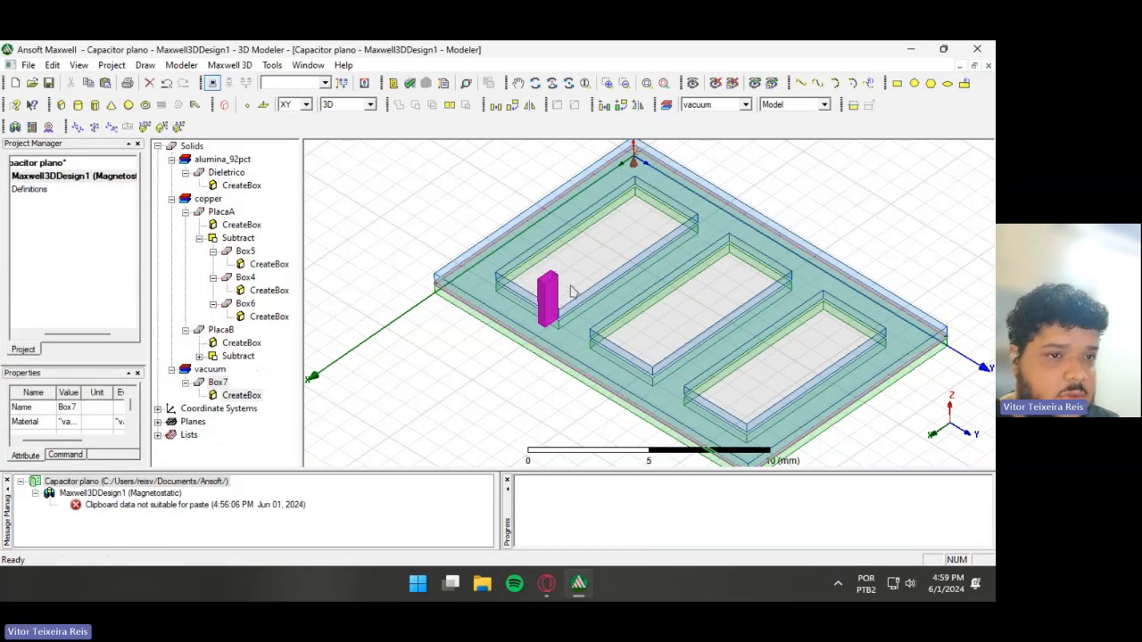
- Set the position of the small box Box7 to 10.2, 6.5, 0.6 mm
alt+drag(639, 306, 500, 270)
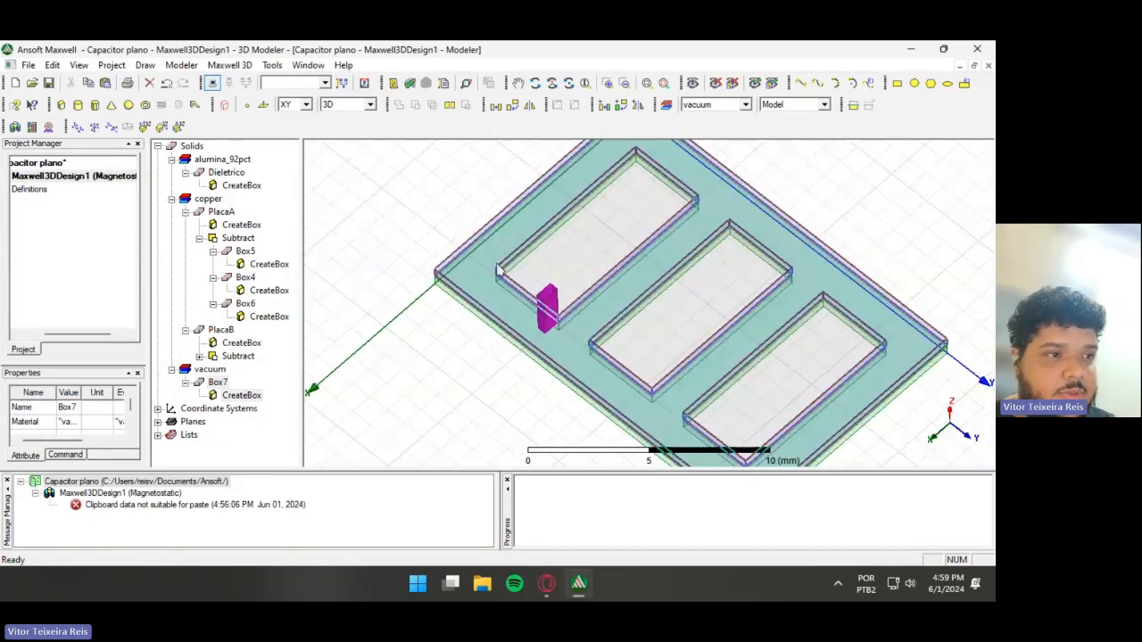
double_click(255, 395)
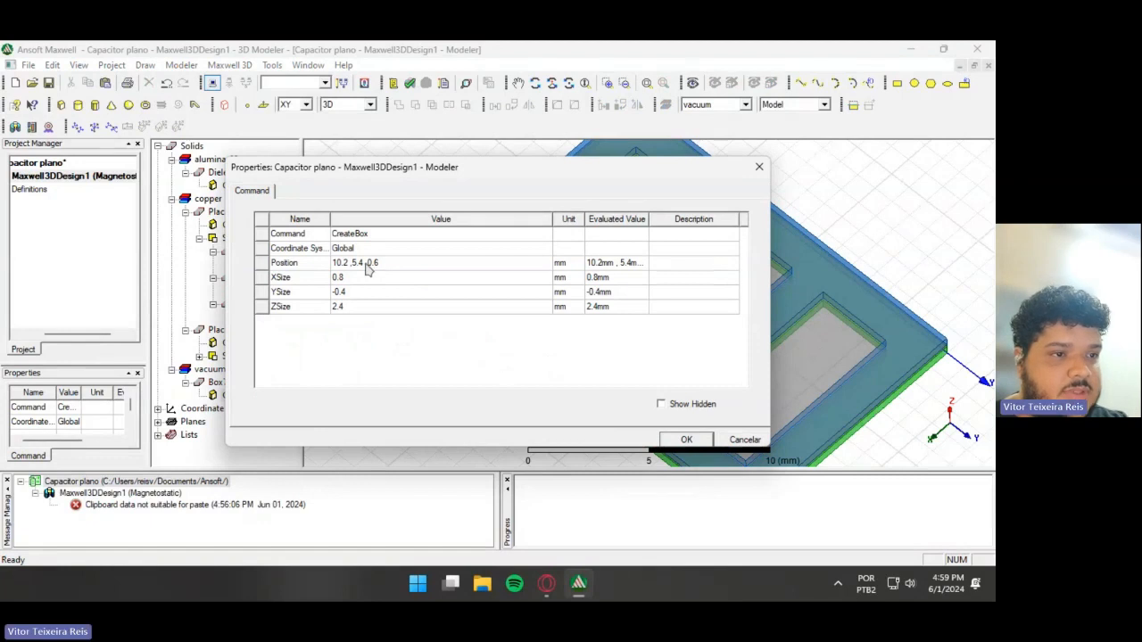
click(367, 263)
click(362, 263)
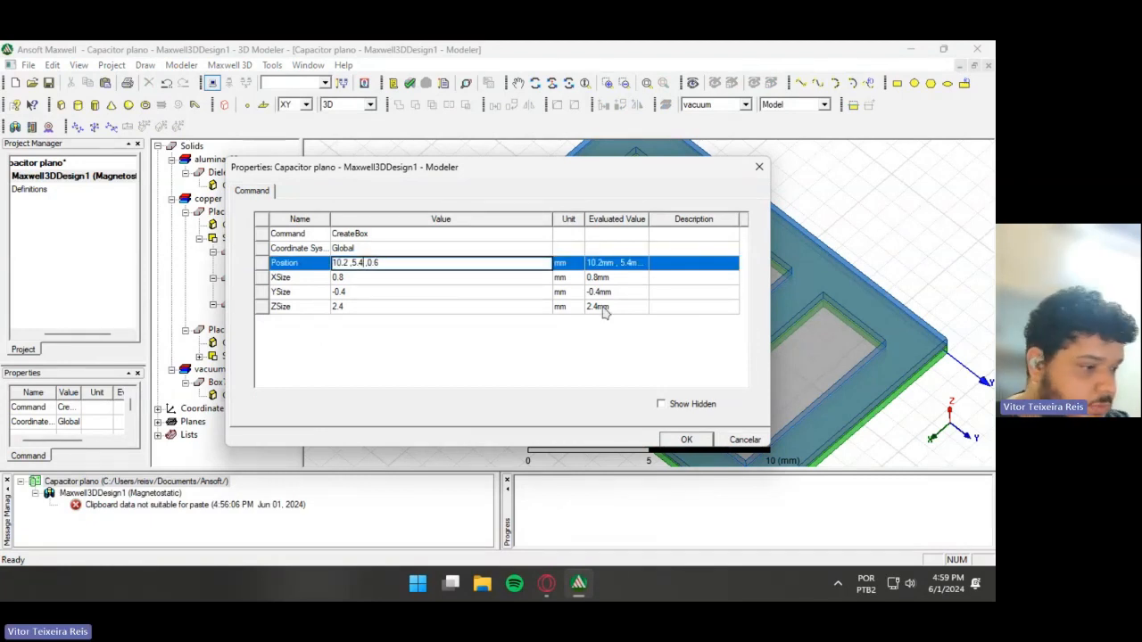
key(BackSpace)
key(BackSpace)
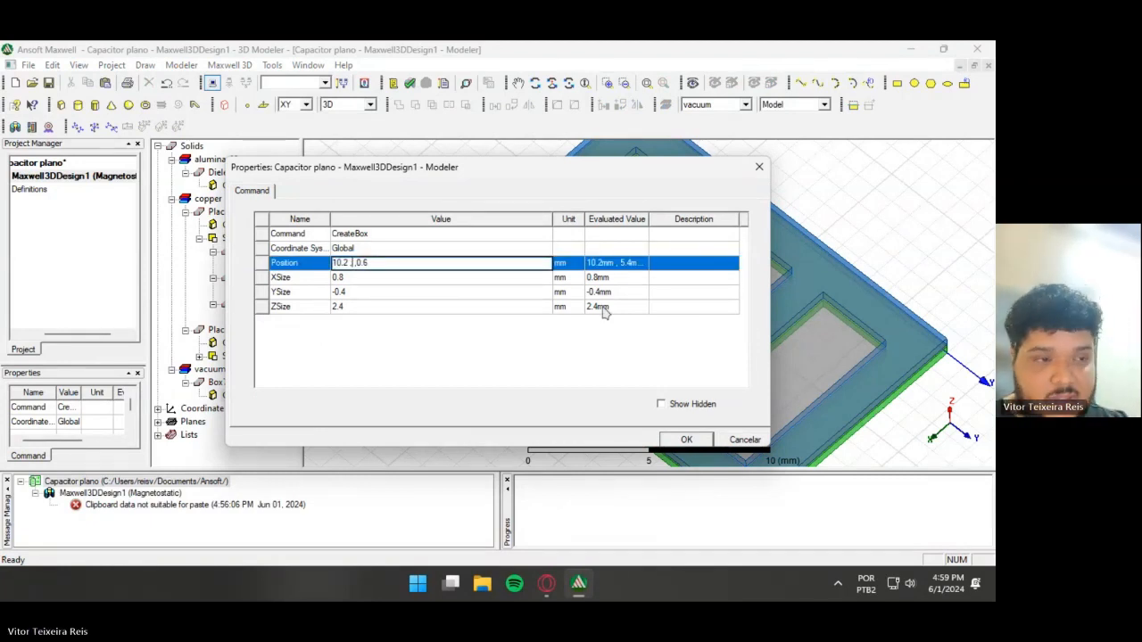
text(6.5)
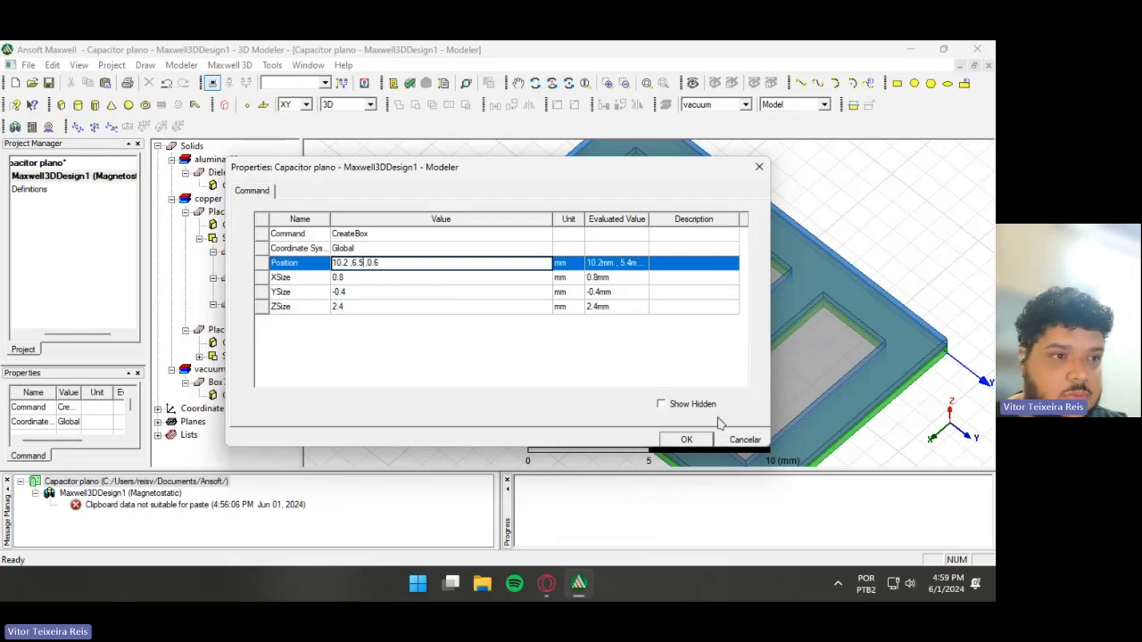
click(710, 443)
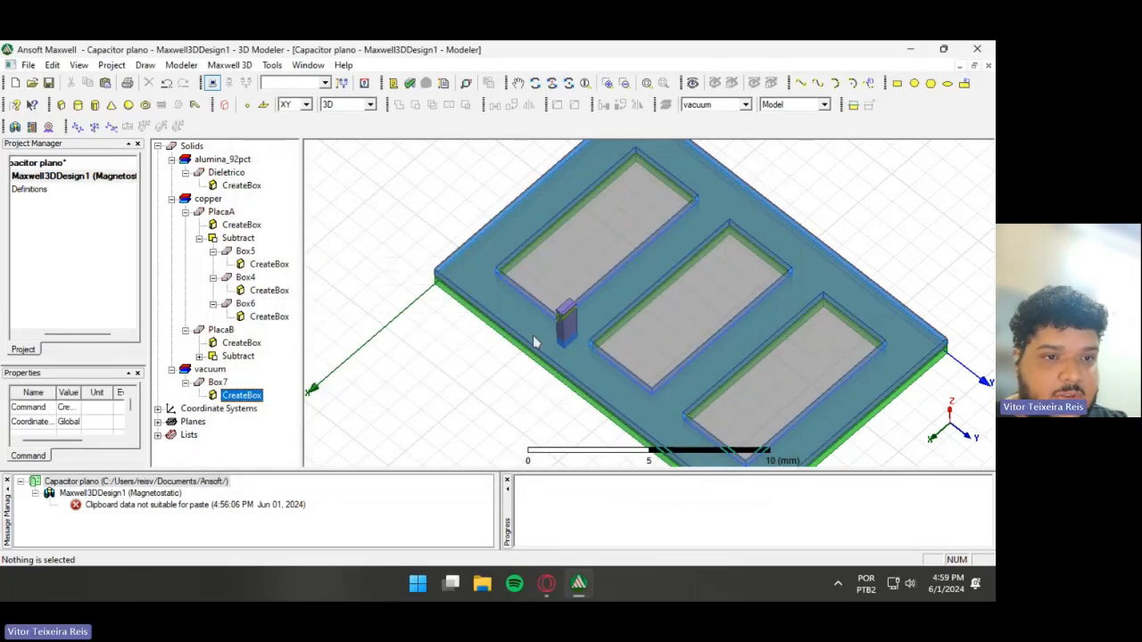
- Set the small box Box7's YSize to 0.5 mm and its ZSize to 0.45 mm
mouse_move(498, 386)
alt+mouse_down()
mouse_move(518, 411)
mouse_move(485, 423)
mouse_move(514, 467)
mouse_move(487, 394)
alt+mouse_up()
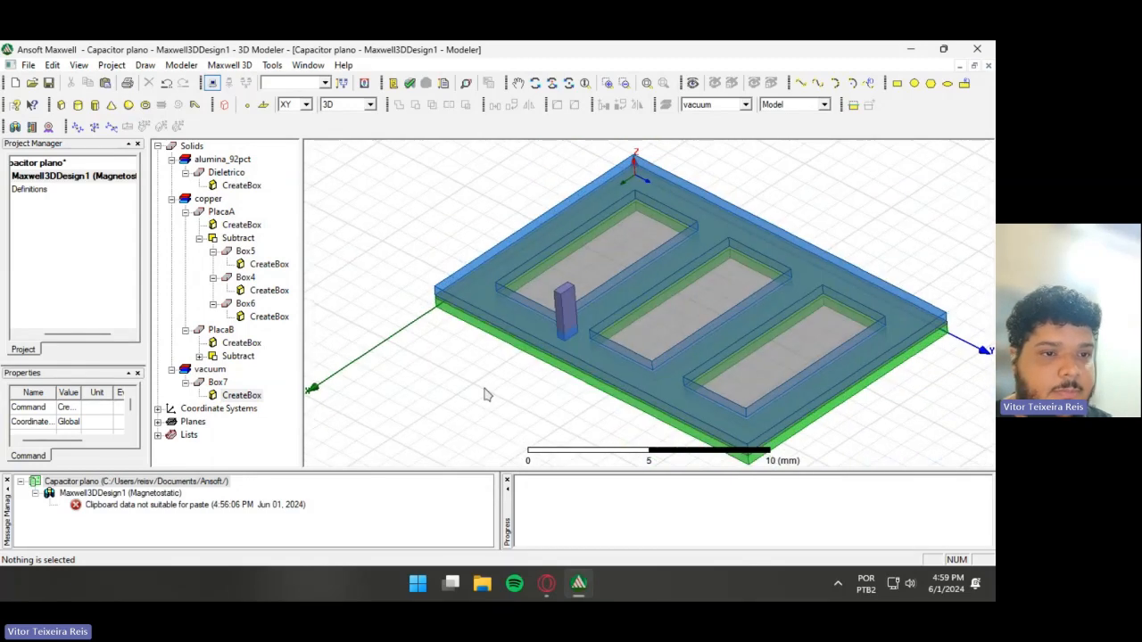
double_click(250, 399)
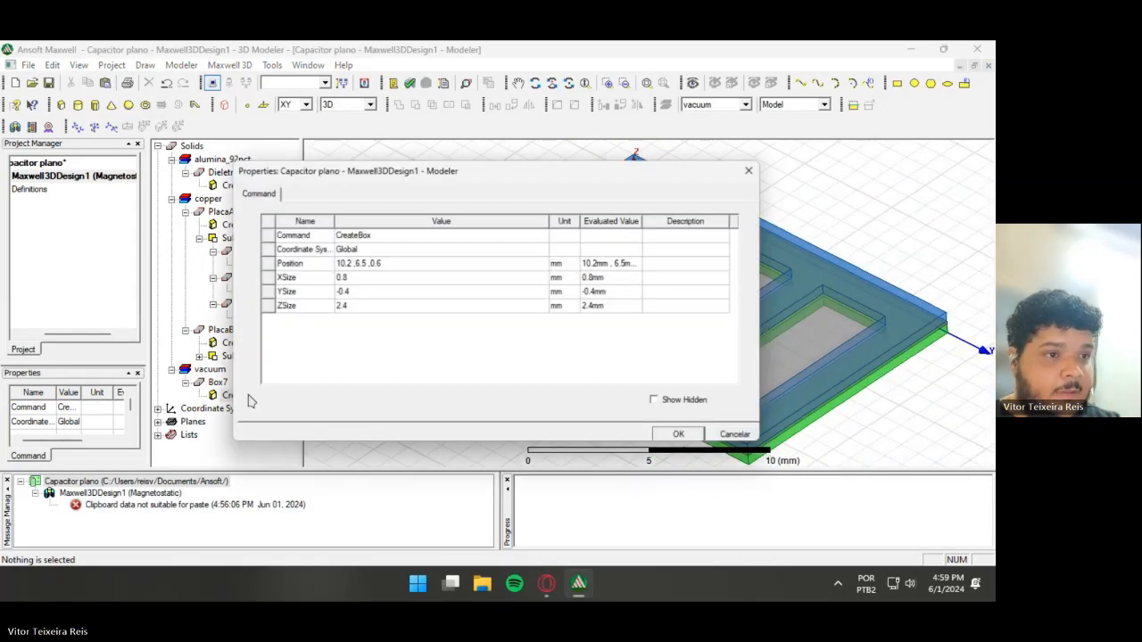
click(353, 290)
click(358, 291)
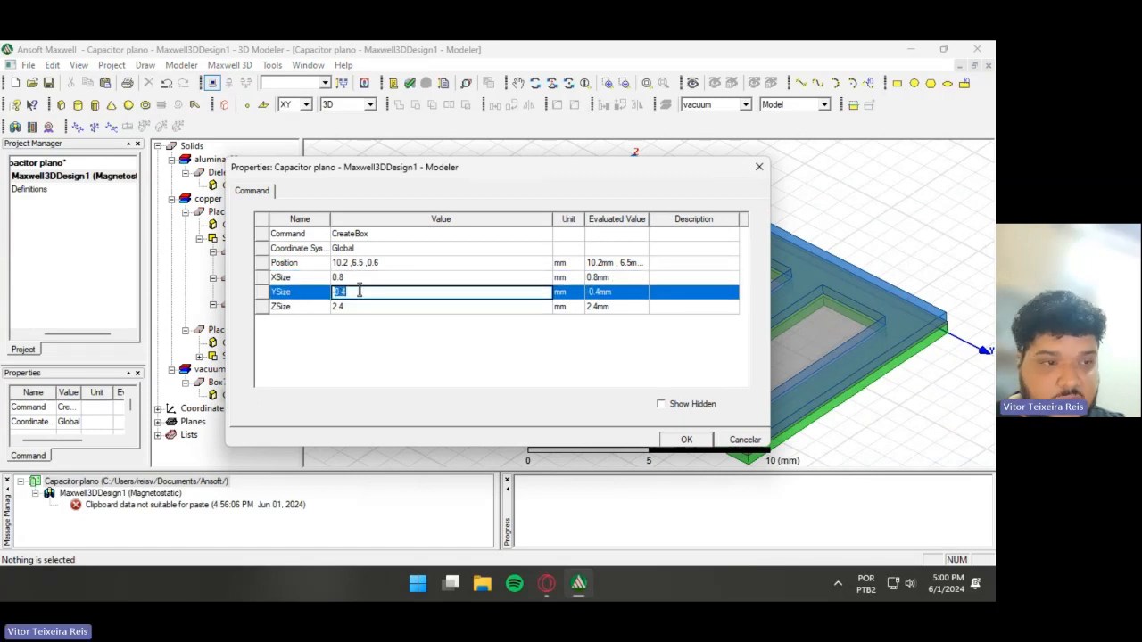
text(0.5)
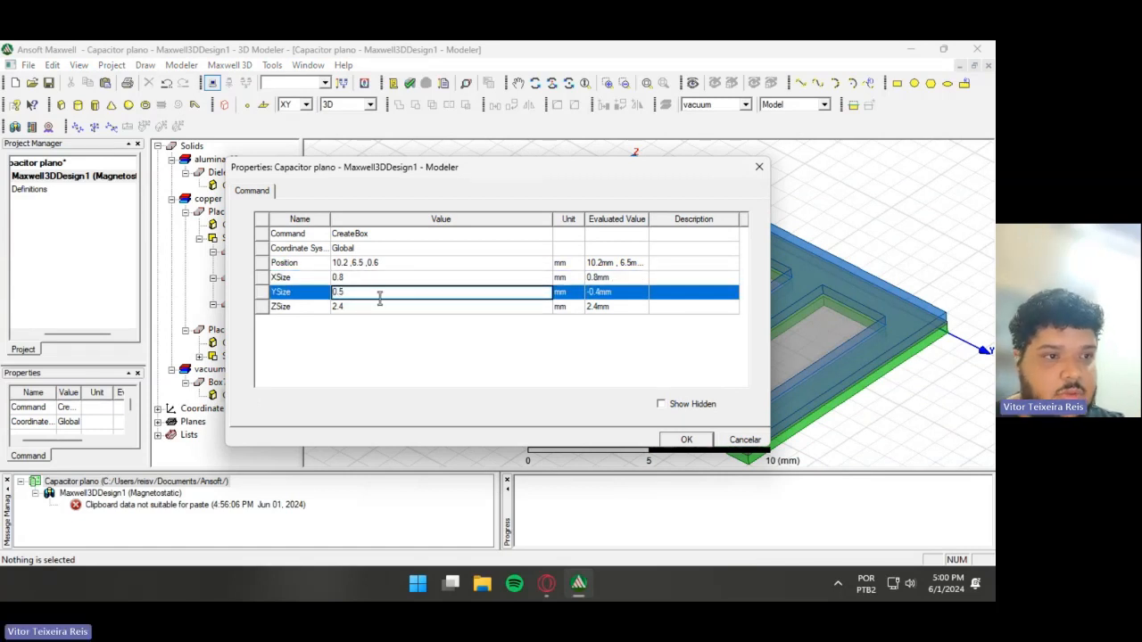
click(385, 307)
key(BackSpace)
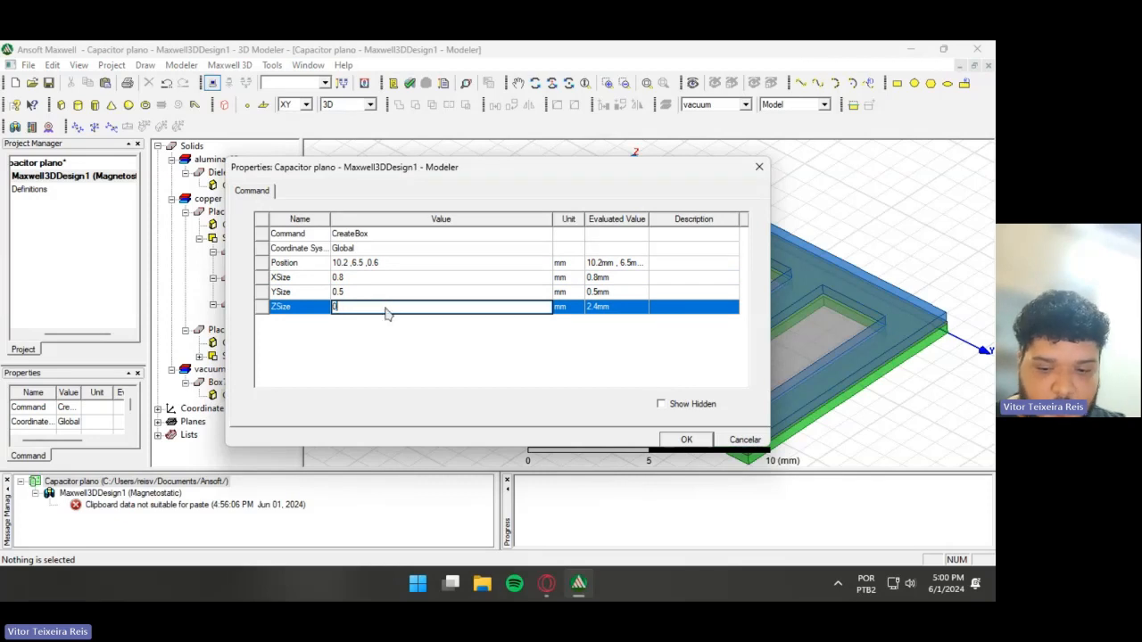
text(0.45)
key(Return)
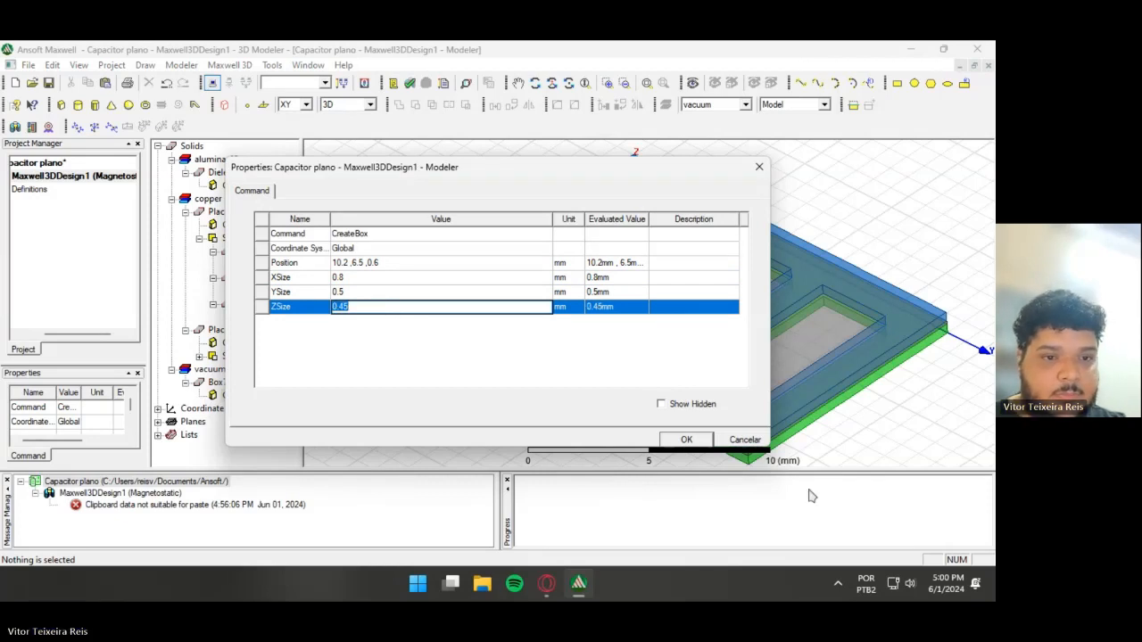
click(702, 444)
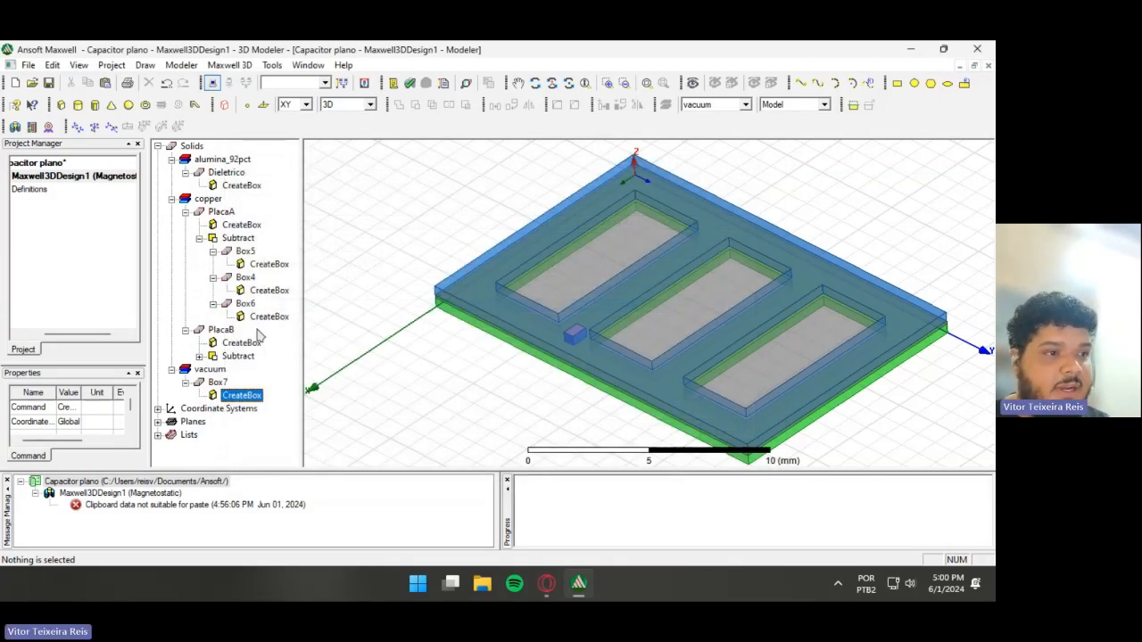
- Subtract Box7 from PlacaA without cloning the tool object
click(221, 212)
ctrl+click(218, 383)
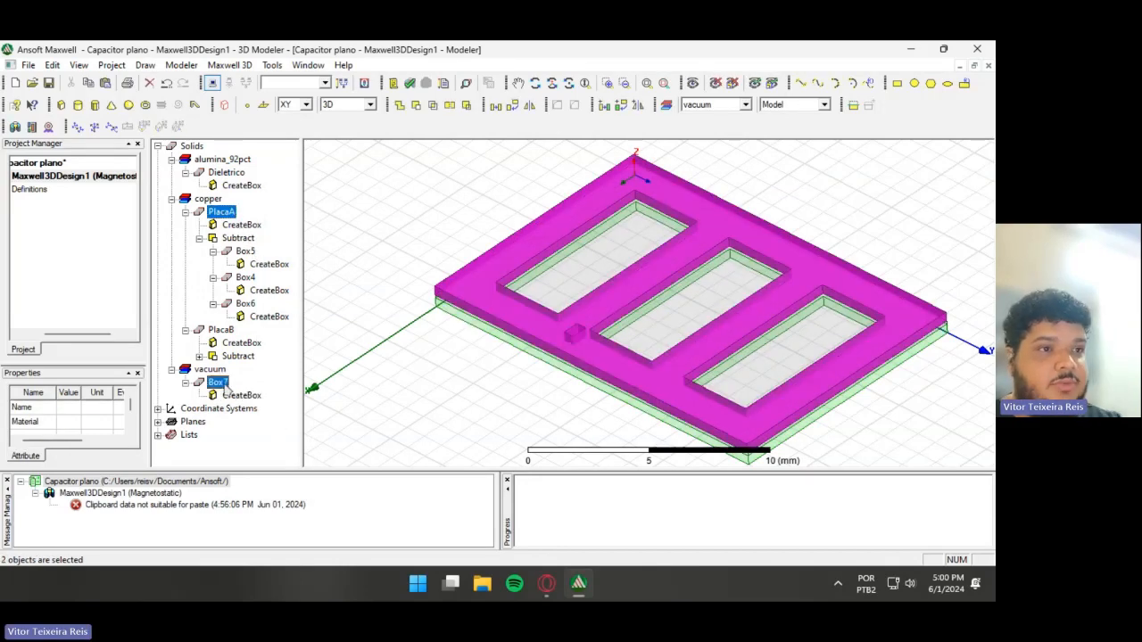
click(414, 105)
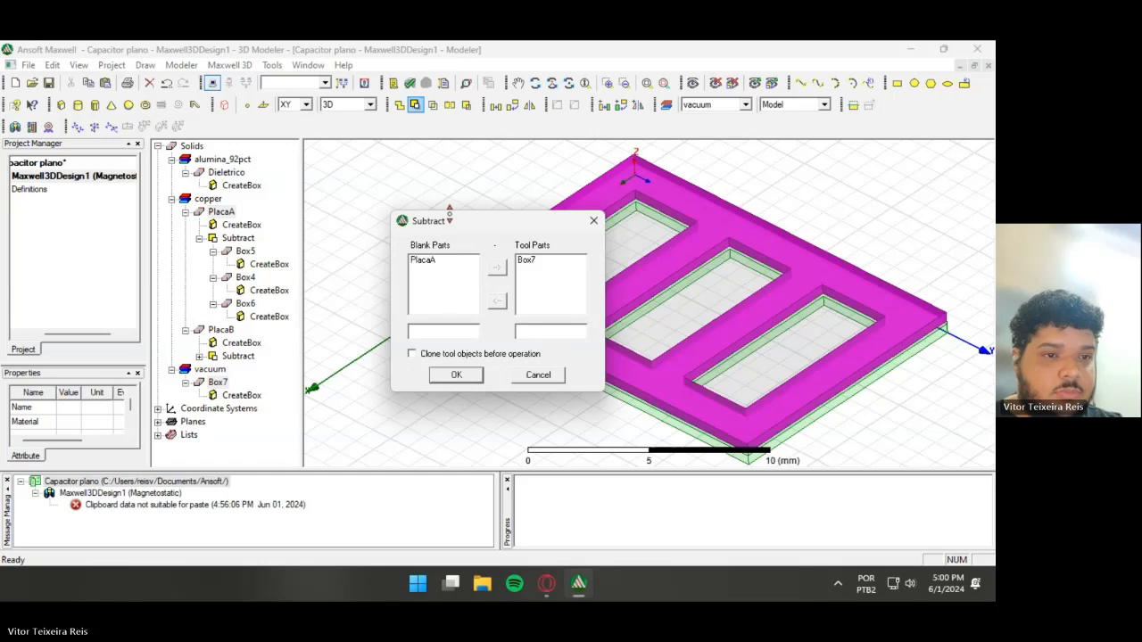
click(456, 376)
click(471, 399)
mouse_move(472, 397)
alt+mouse_down()
mouse_move(482, 393)
mouse_move(504, 427)
mouse_move(453, 341)
mouse_move(434, 415)
mouse_move(431, 366)
mouse_move(472, 369)
mouse_move(473, 271)
mouse_move(474, 398)
mouse_move(461, 390)
alt+mouse_up()
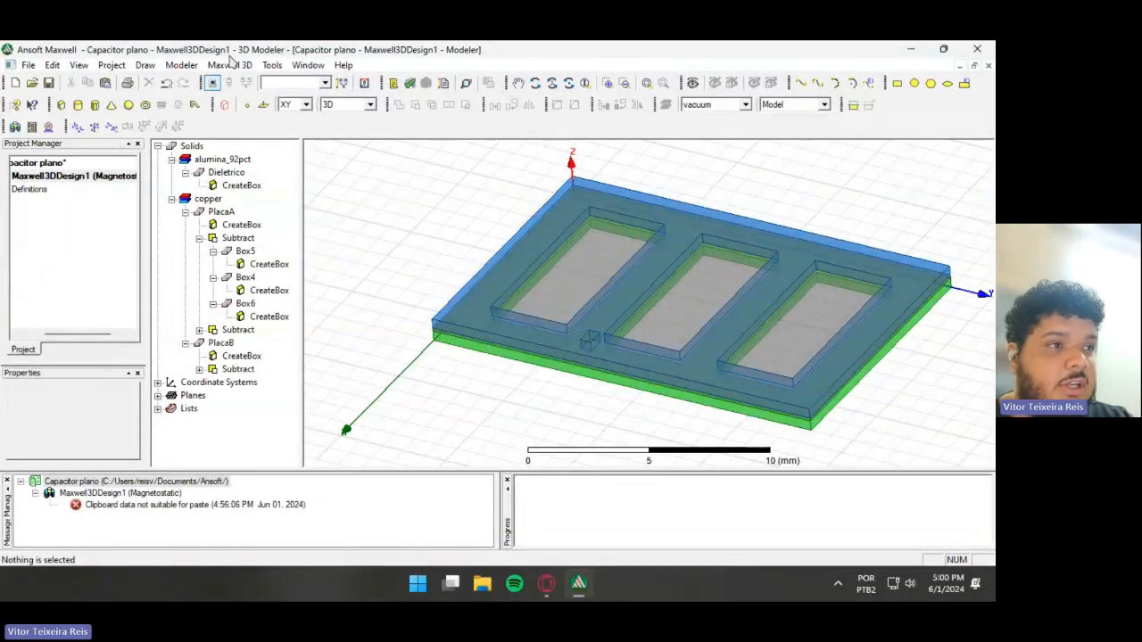
- Change the design's solution type to Electrostatic
click(230, 65)
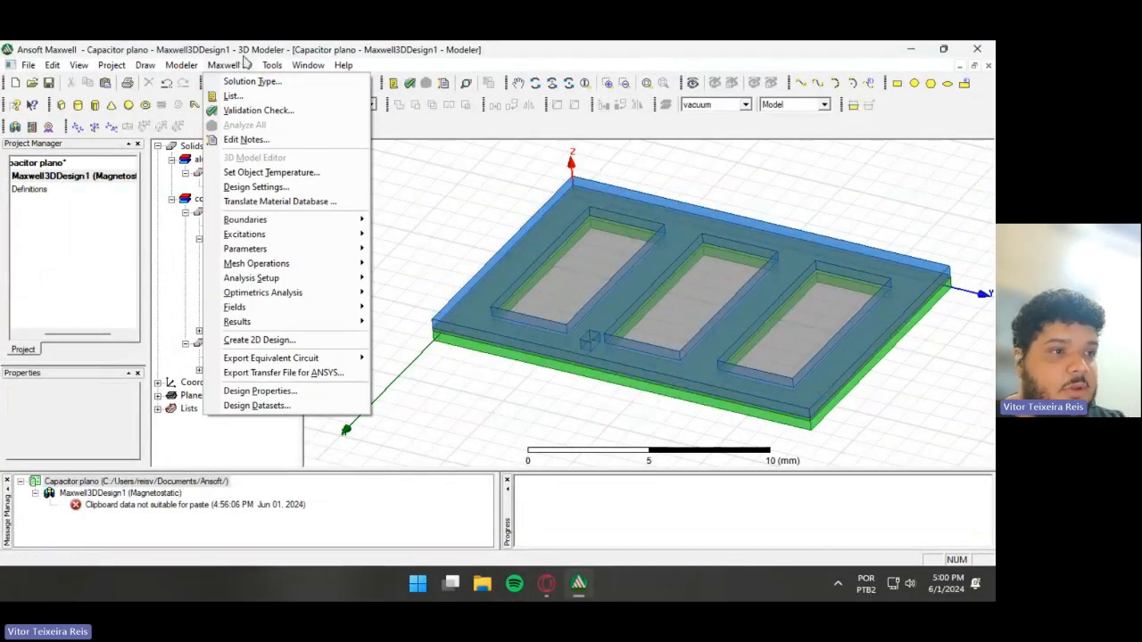
click(263, 83)
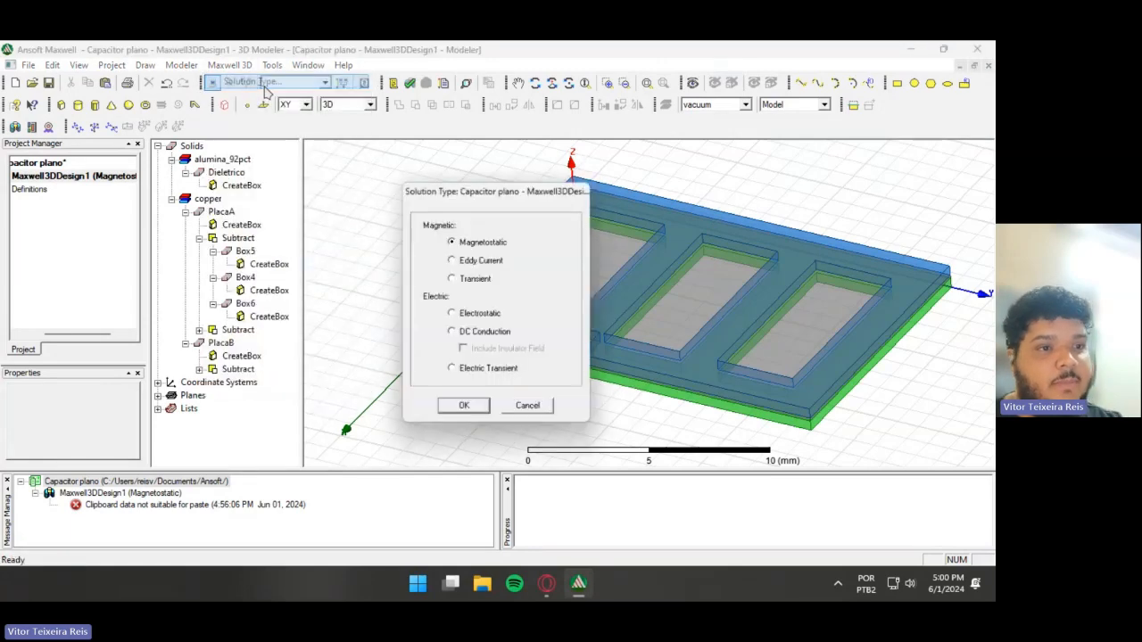
click(461, 318)
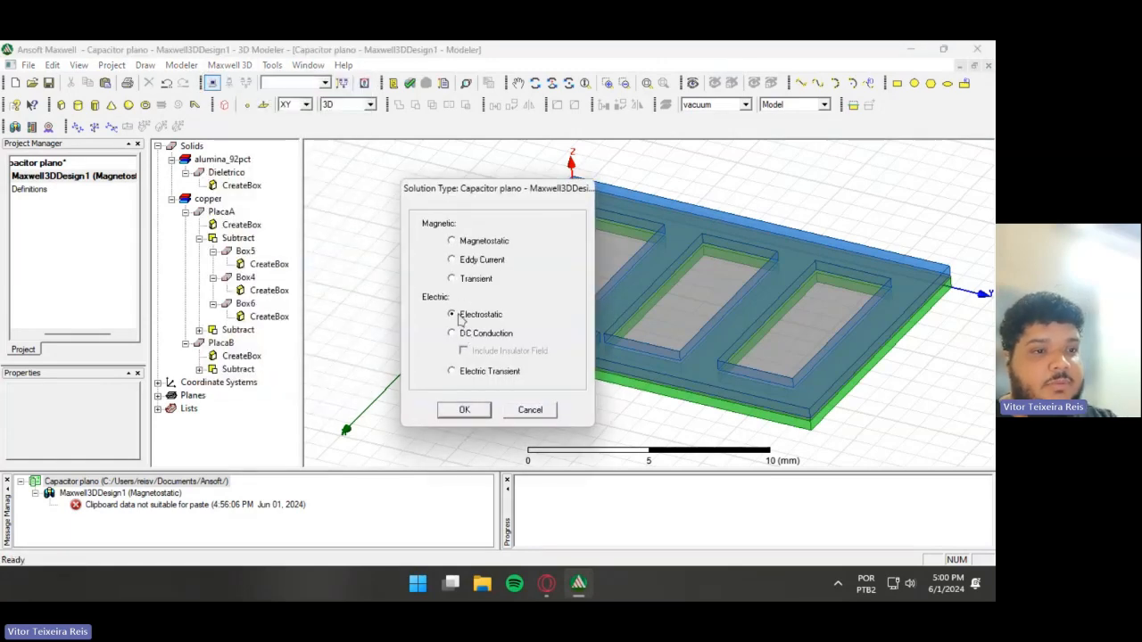
click(466, 408)
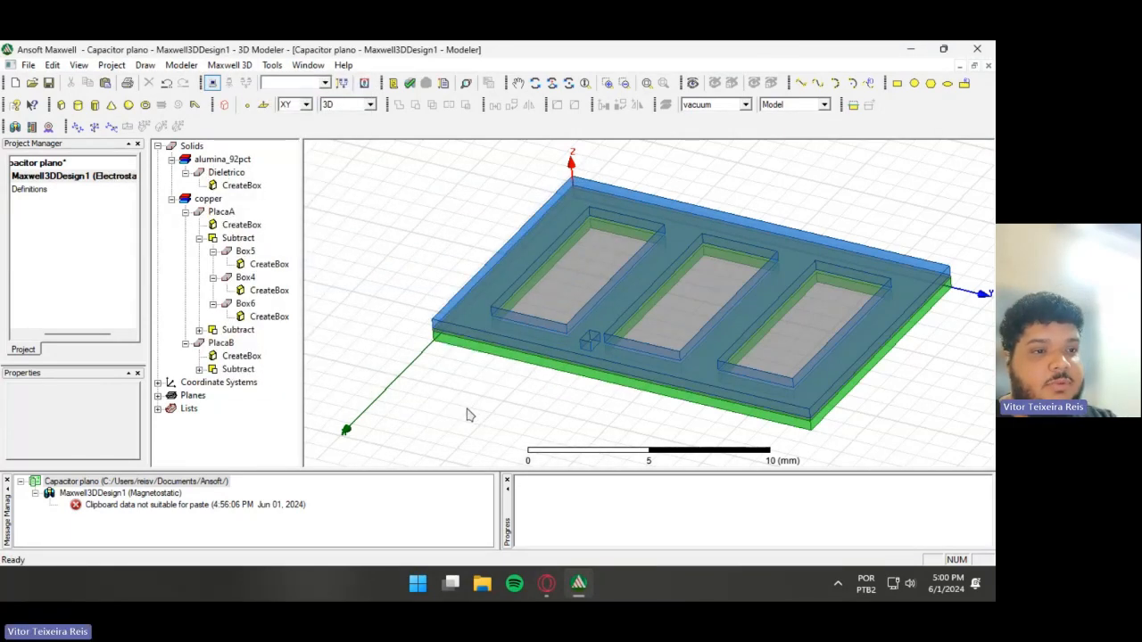
- Create a vacuum region padded similarly in all directions with 0 percentage offset, and collapse the histories of PlacaA and PlacaB
click(224, 105)
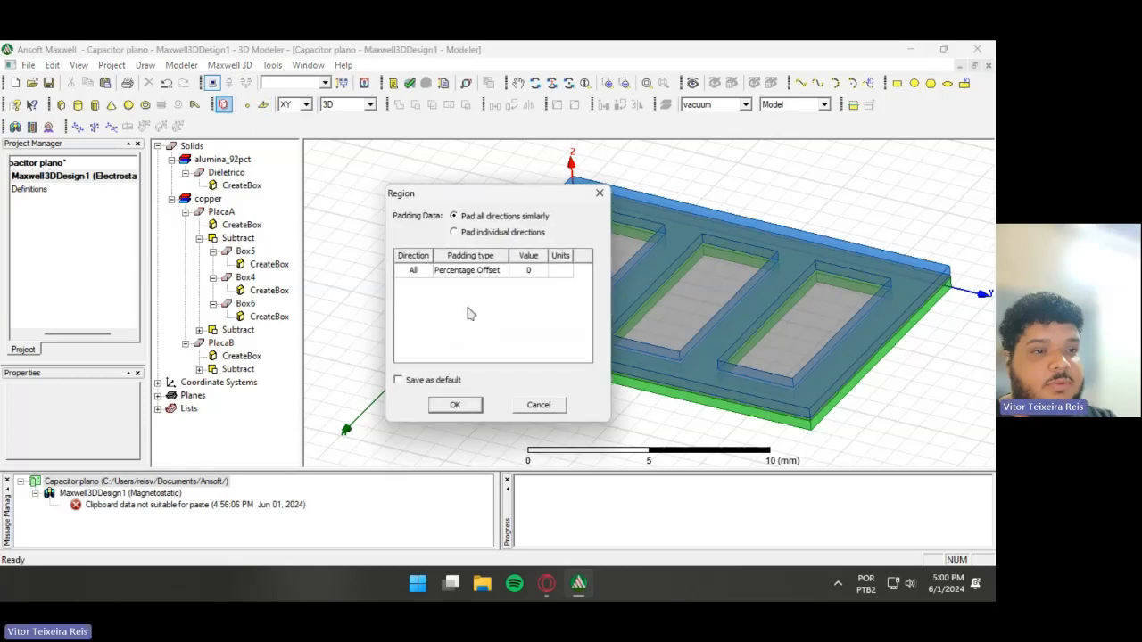
click(455, 404)
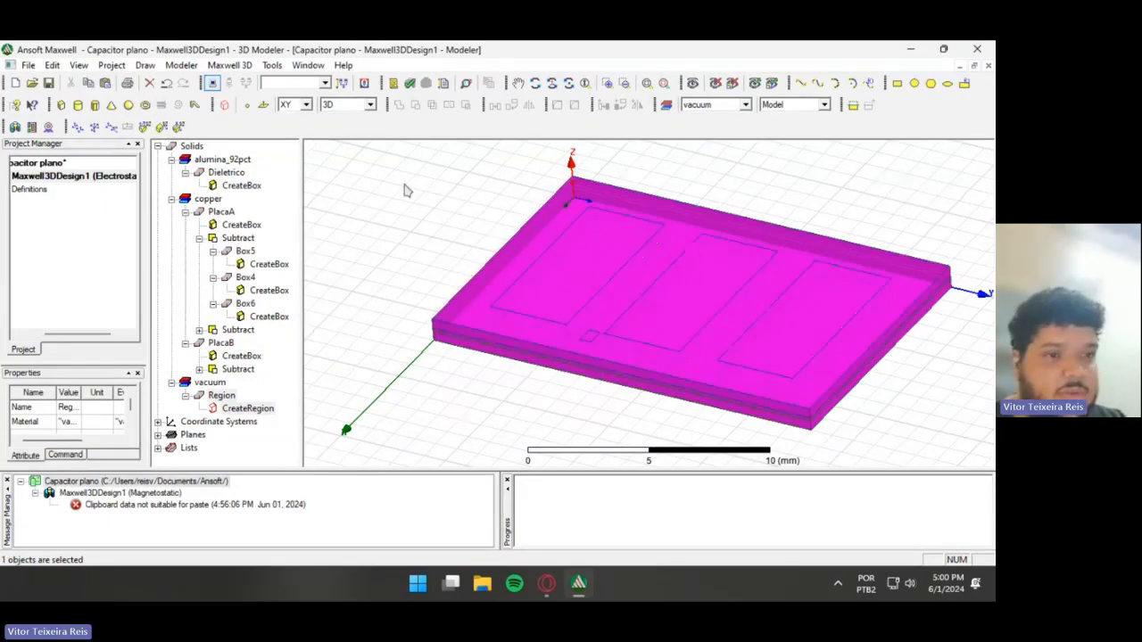
click(375, 179)
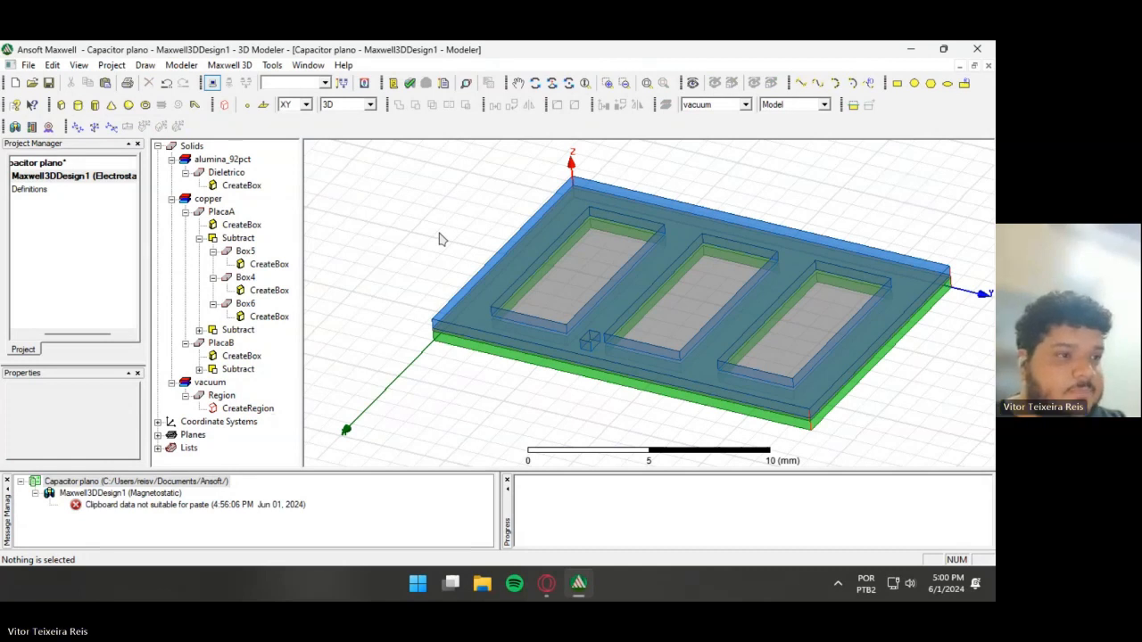
click(185, 211)
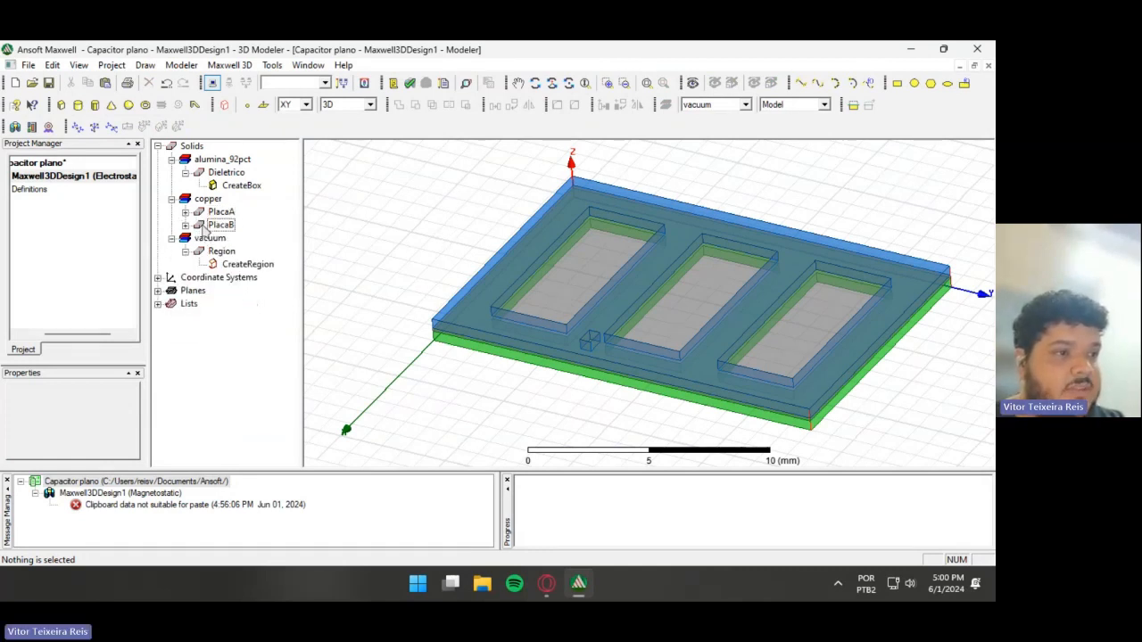
click(184, 225)
right_click(215, 214)
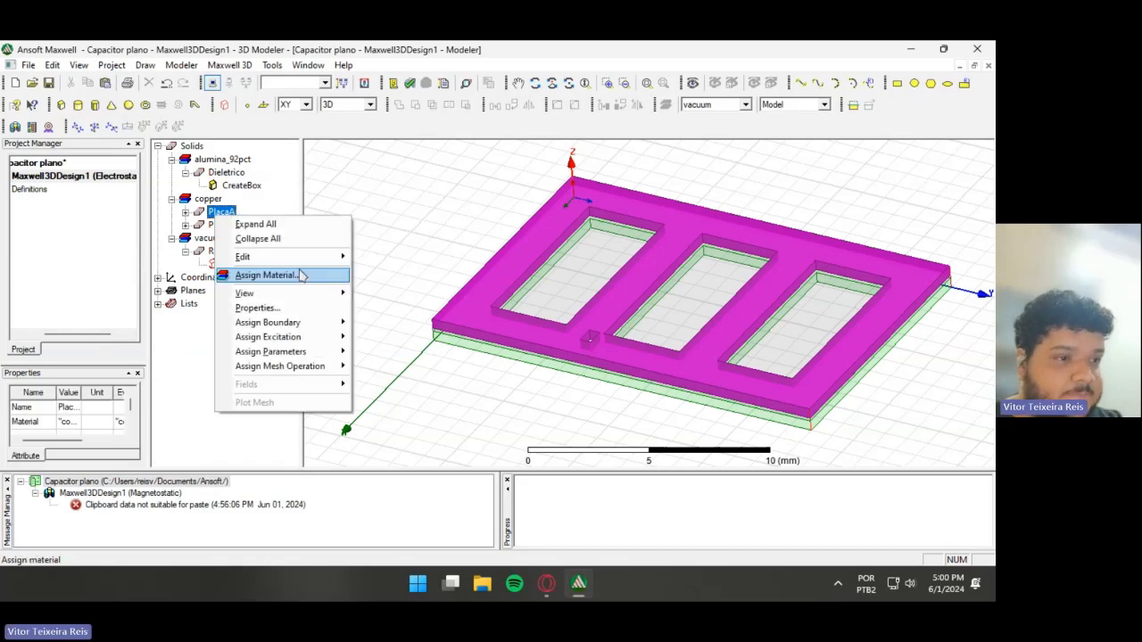
mouse_move(330, 336)
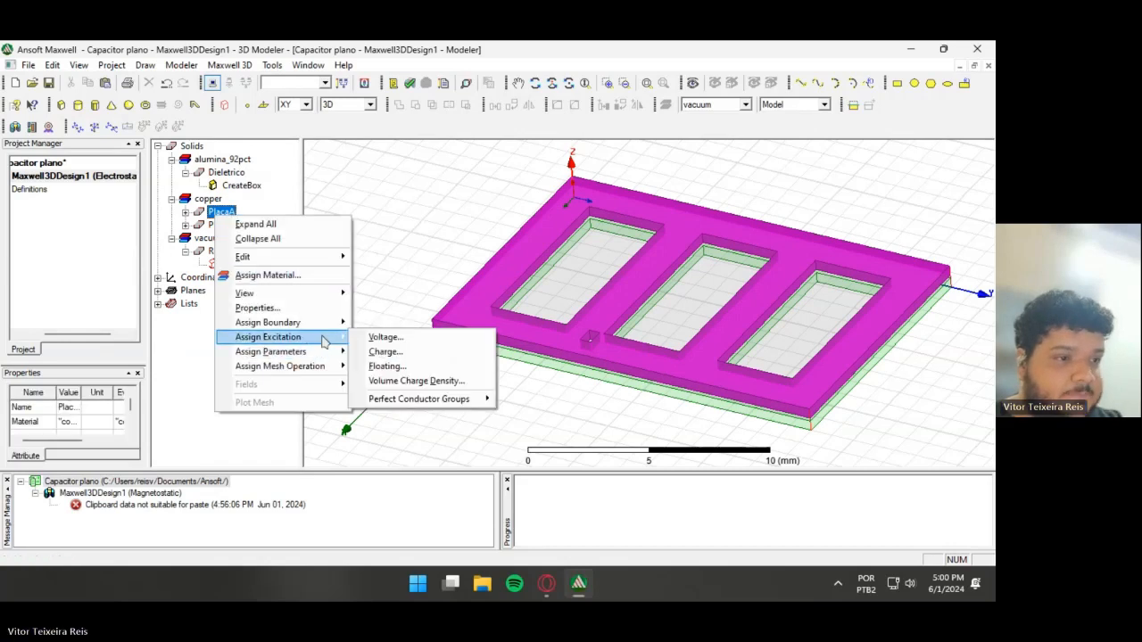
click(411, 337)
double_click(468, 276)
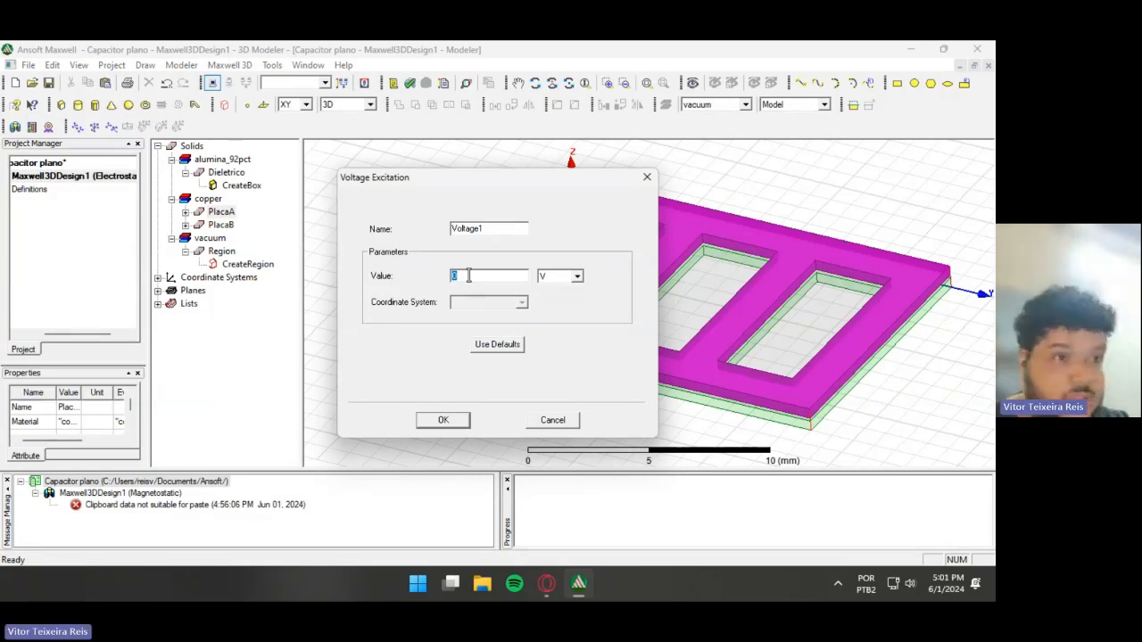
click(570, 420)
- Assign a voltage excitation of 8 V to PlacaA
right_click(224, 214)
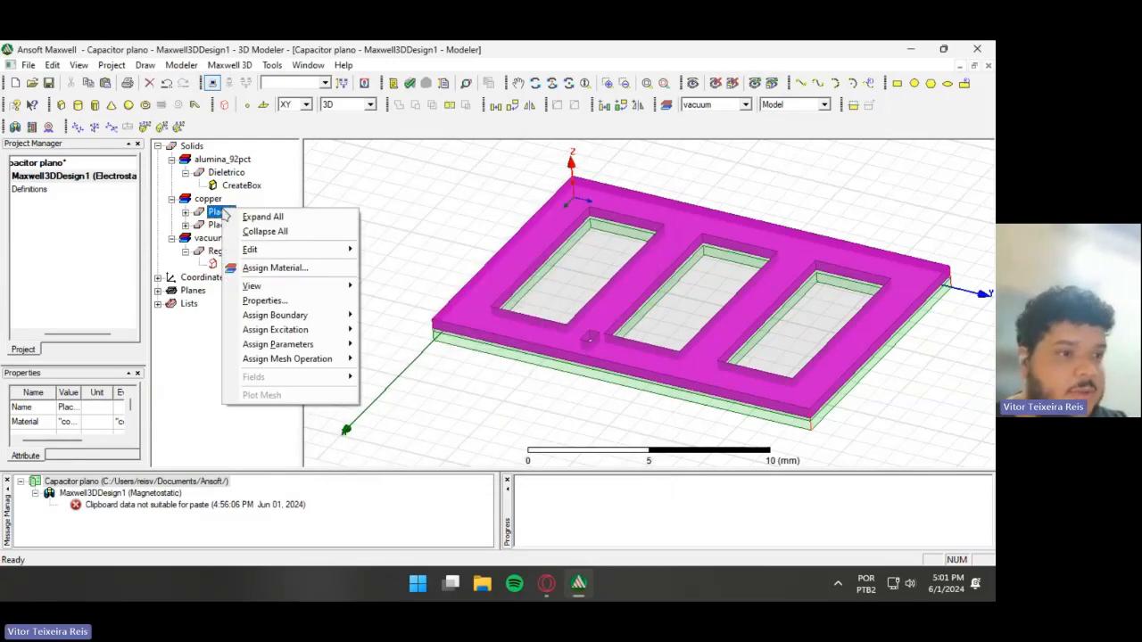
mouse_move(323, 321)
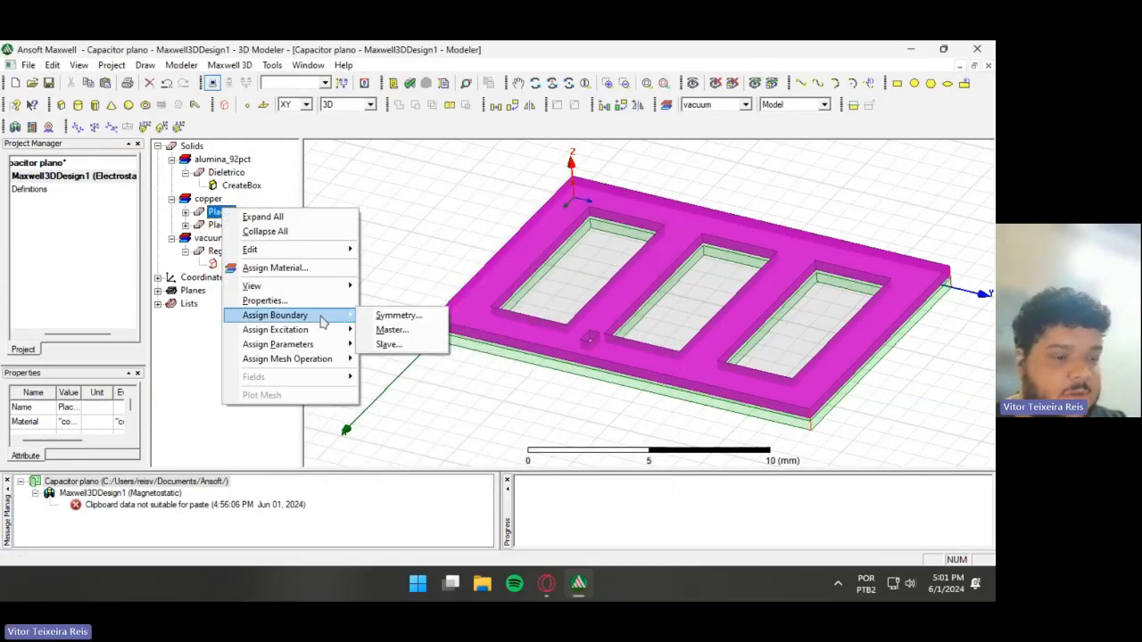
click(397, 330)
double_click(477, 279)
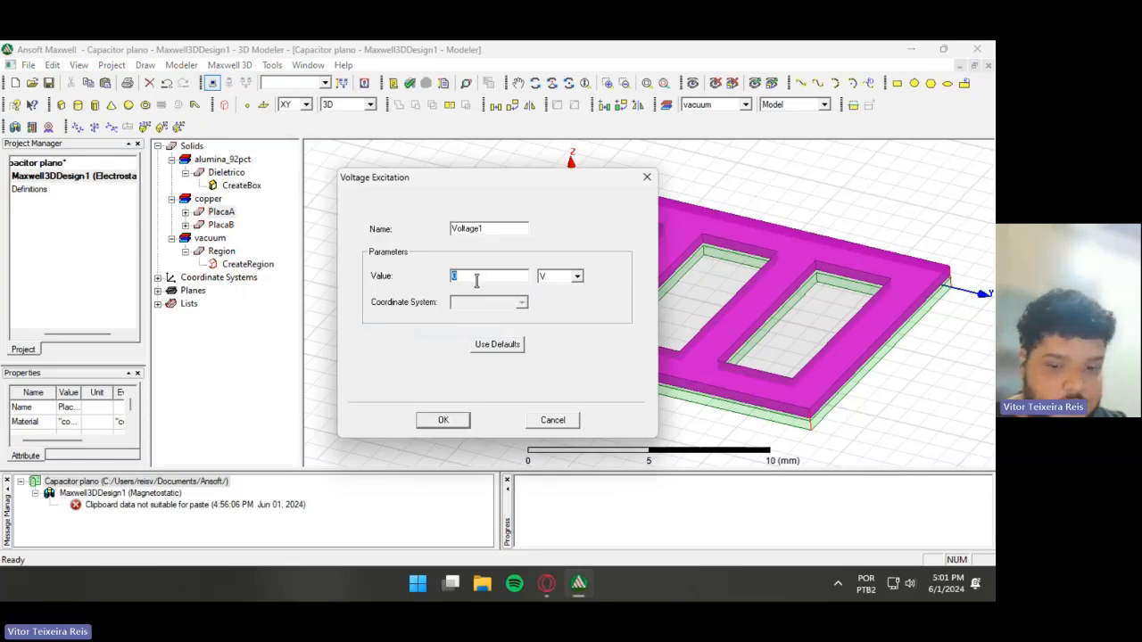
text(8)
click(443, 419)
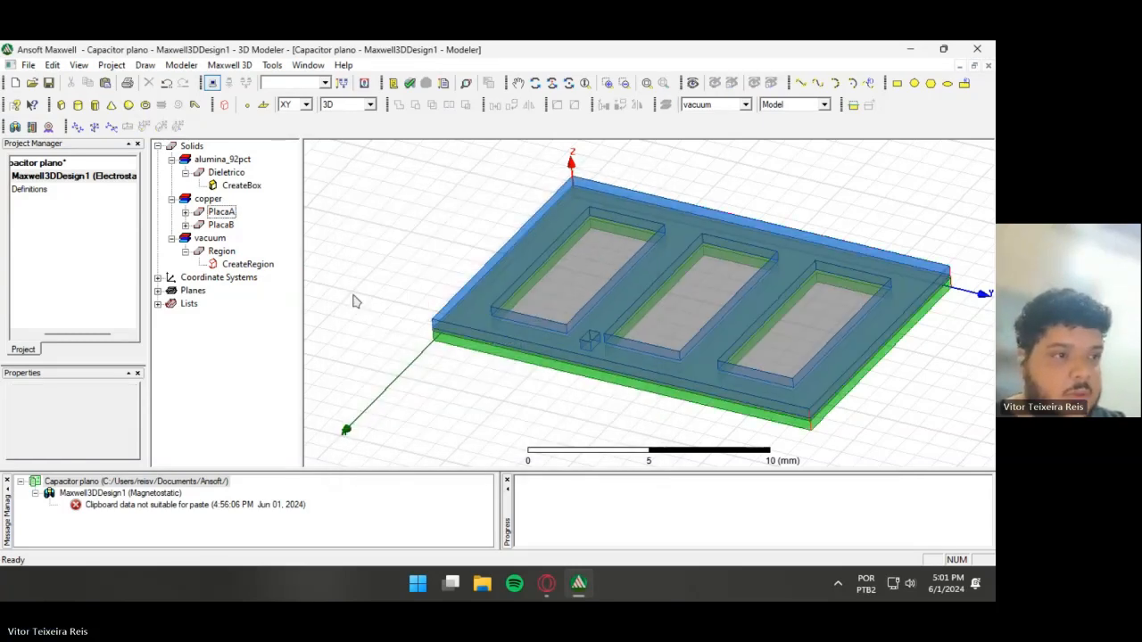
- Assign a voltage excitation of 0 V to PlacaB
right_click(224, 226)
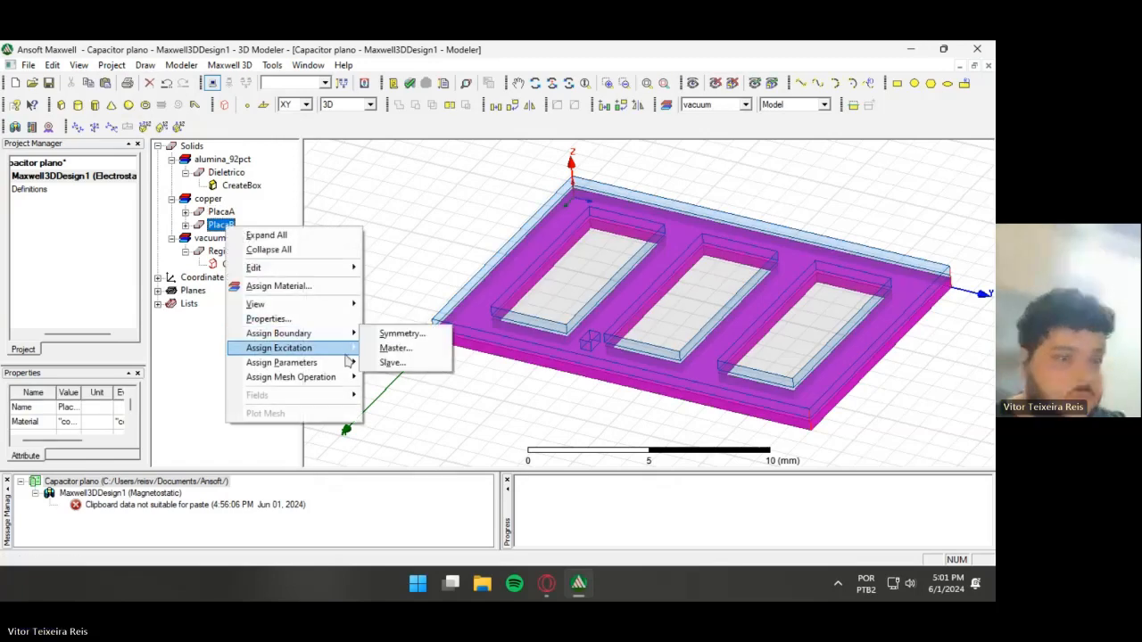
mouse_move(304, 347)
click(428, 350)
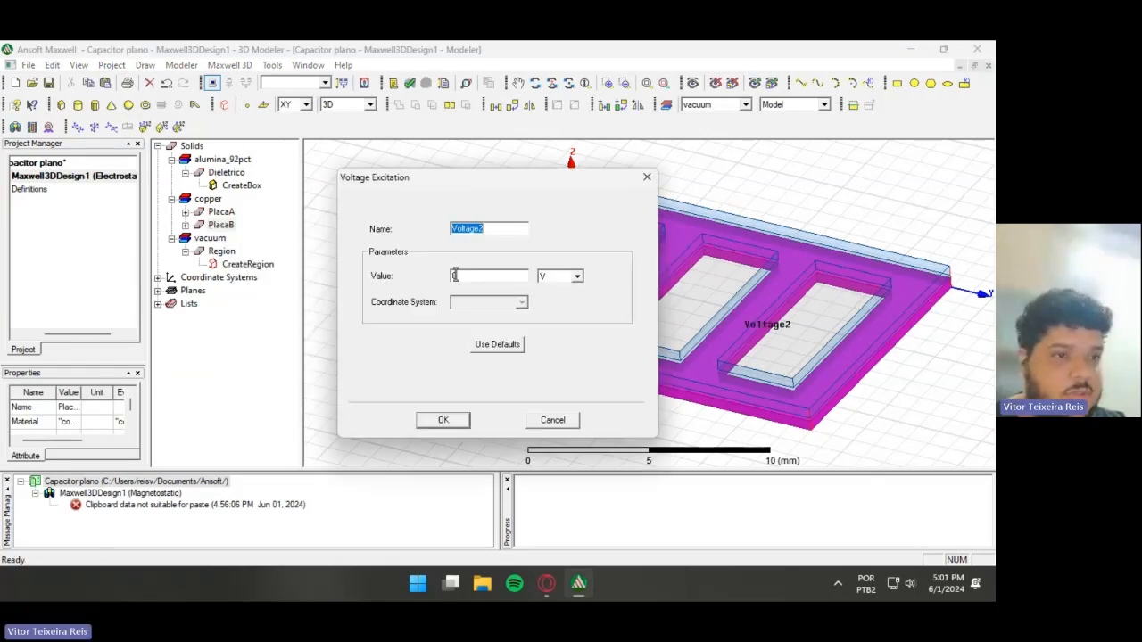
double_click(462, 273)
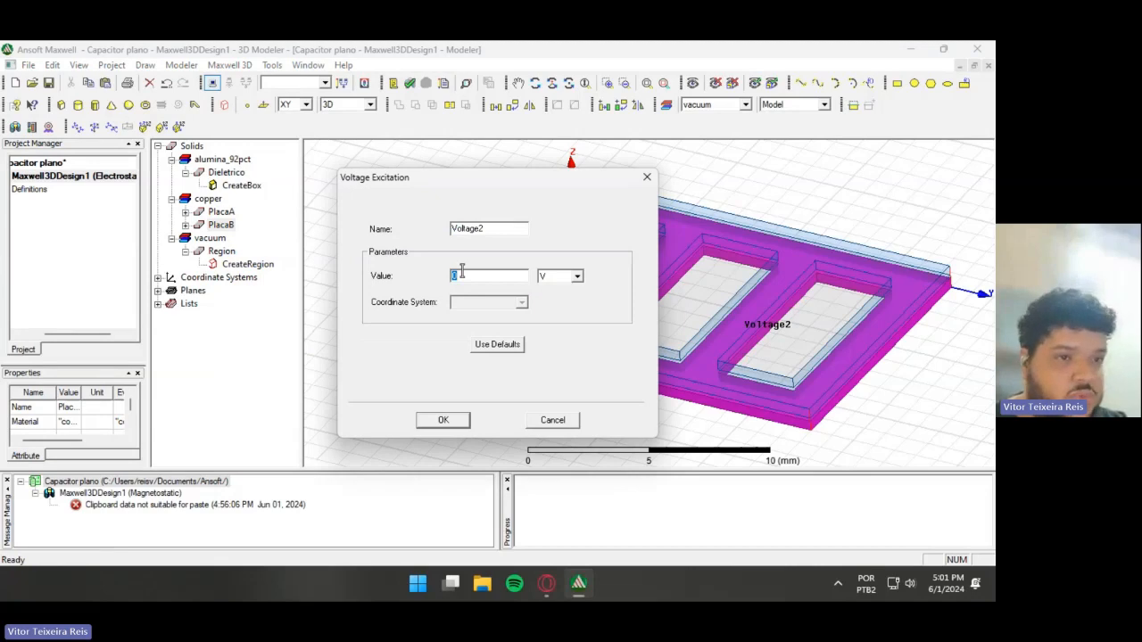
click(446, 421)
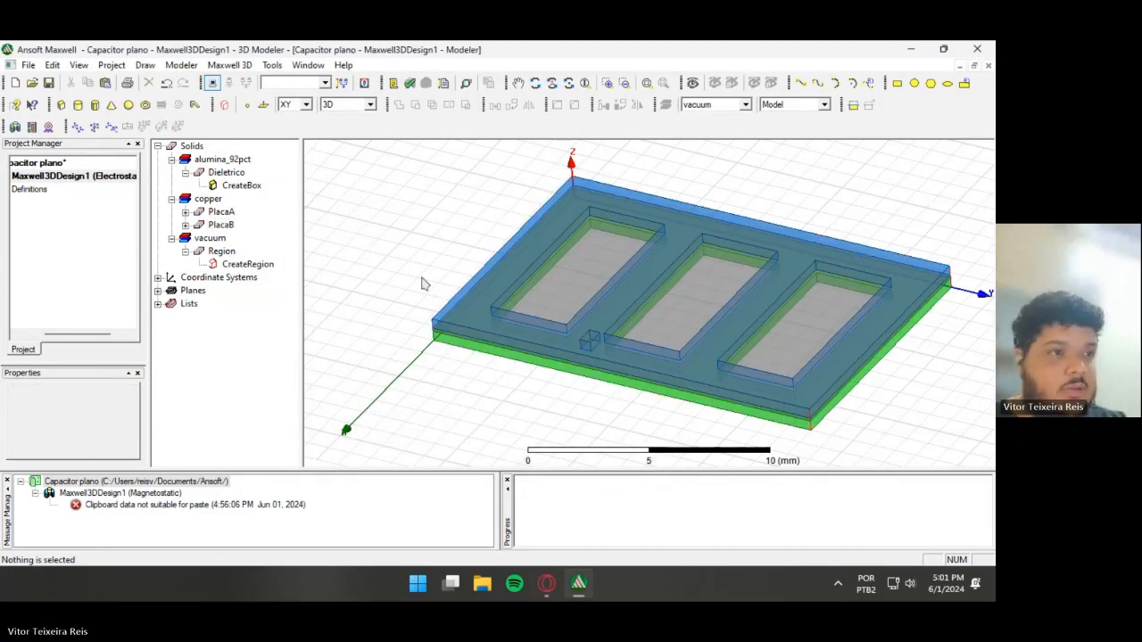
- Assign a matrix parameter that includes both voltage sources, Voltage1 and Voltage2
click(229, 66)
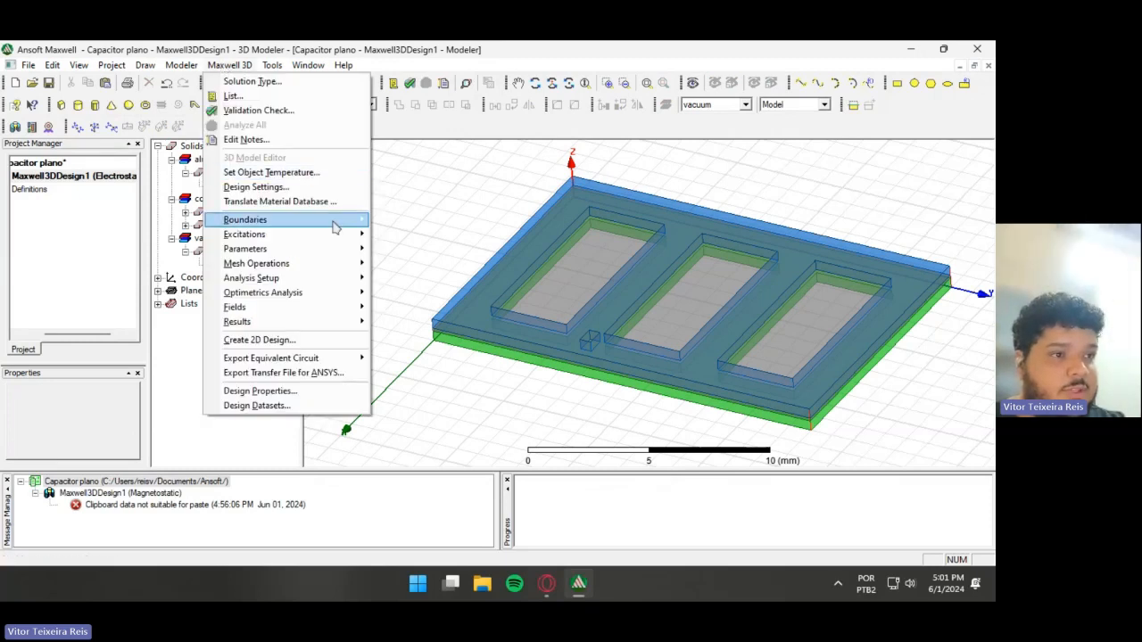
mouse_move(330, 251)
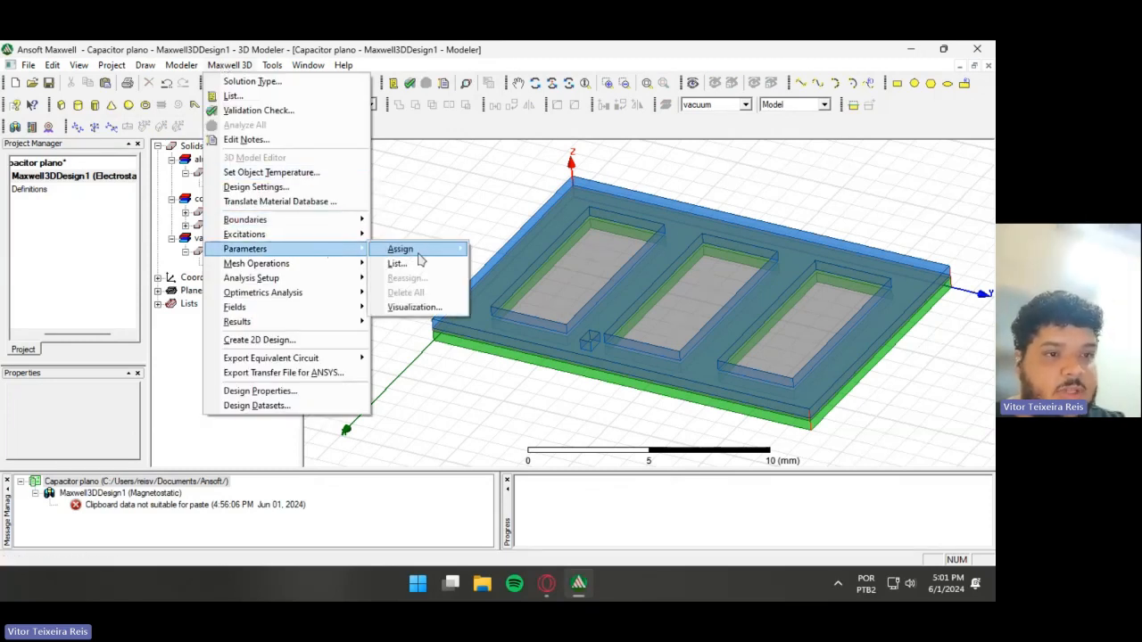
mouse_move(401, 249)
click(493, 278)
click(667, 249)
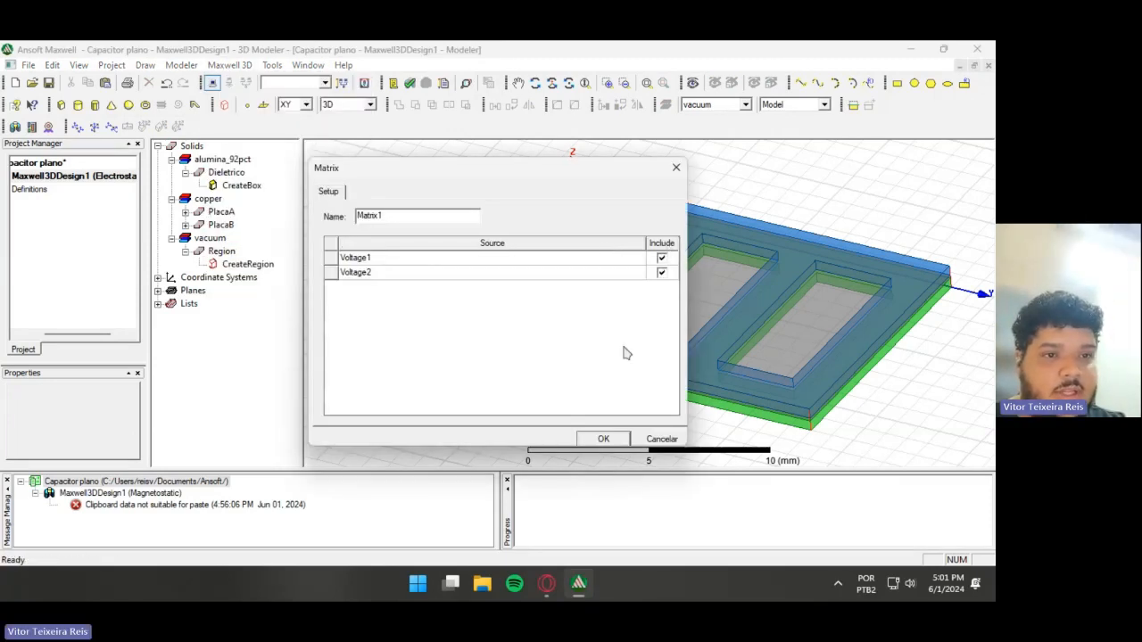
click(612, 440)
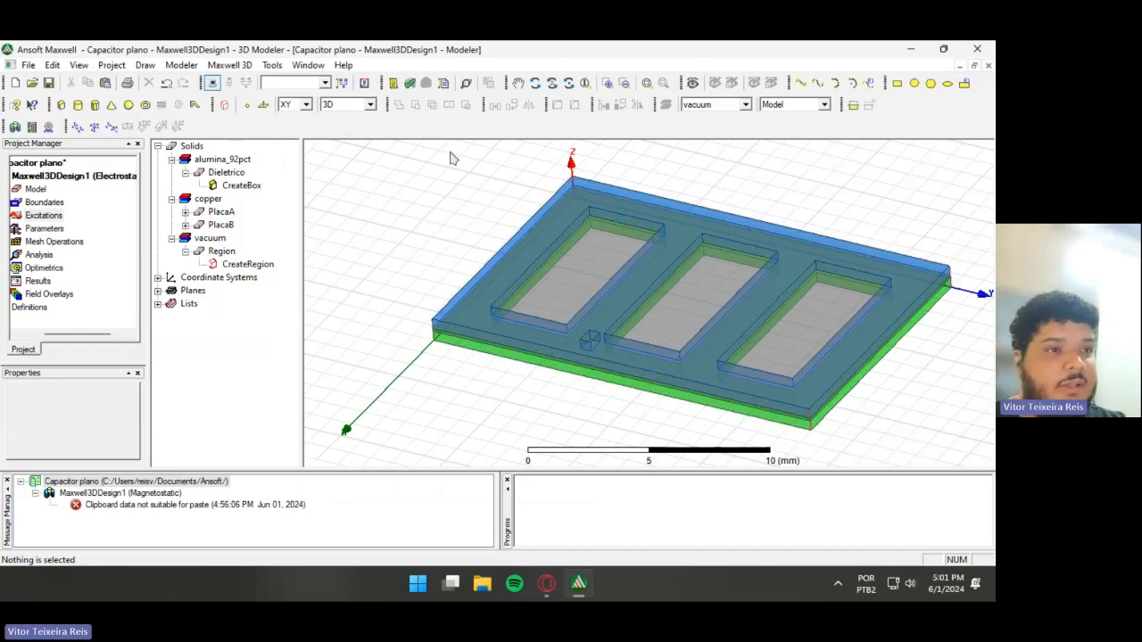
- Add a solve setup with the default maximum of 10 passes and 1 percent error
click(467, 84)
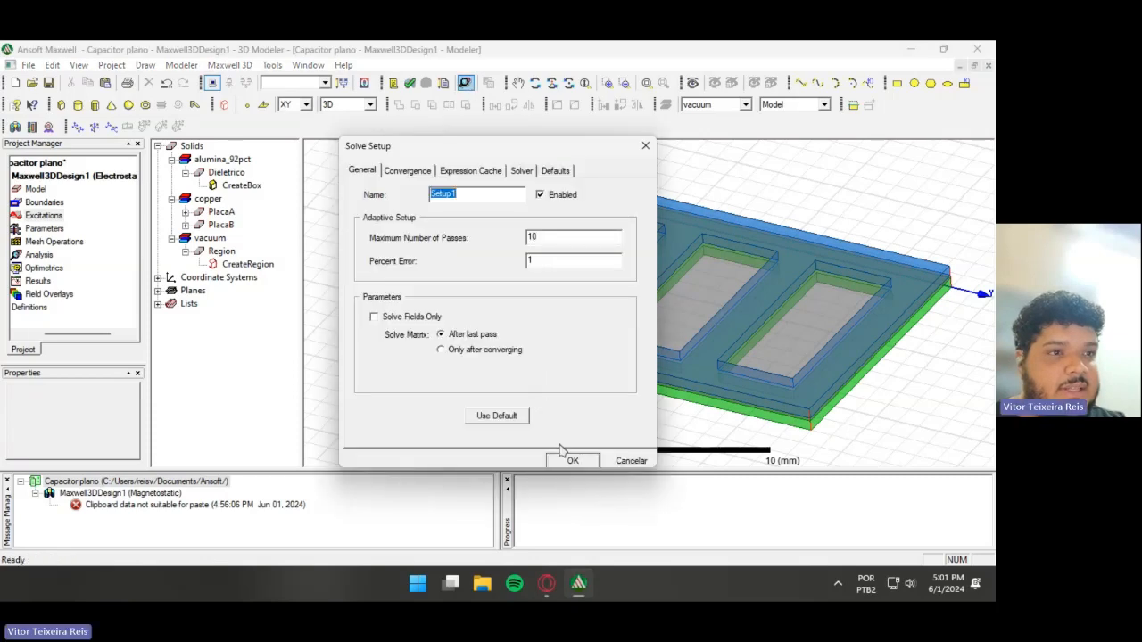
click(574, 461)
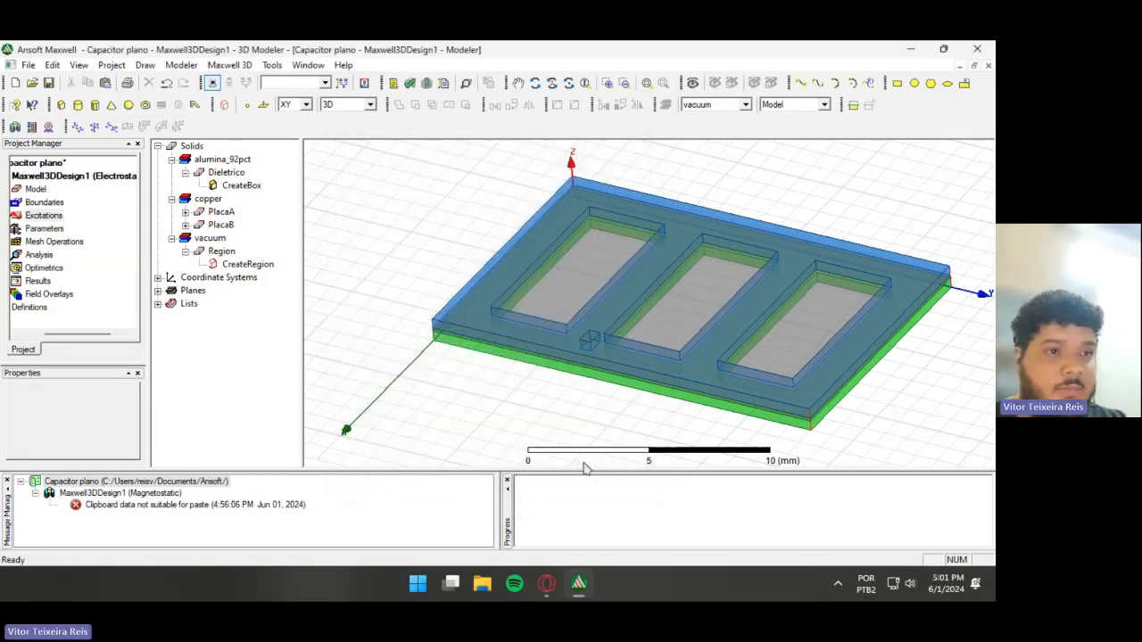
- Run the validation check on the capacitor design and analyze all its setups
click(410, 84)
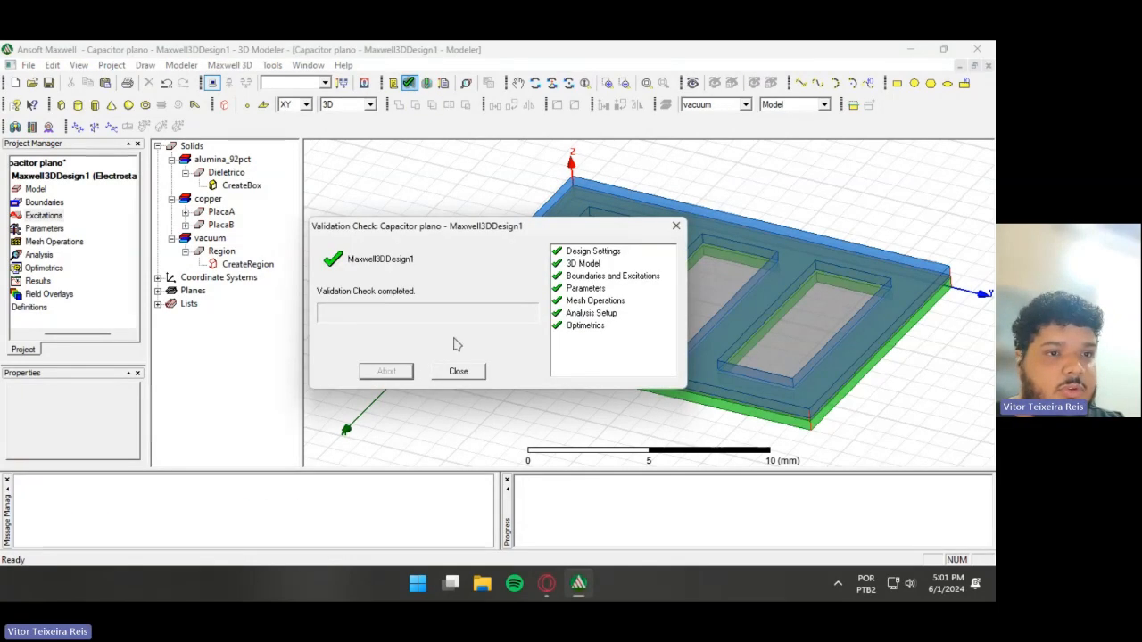
click(453, 372)
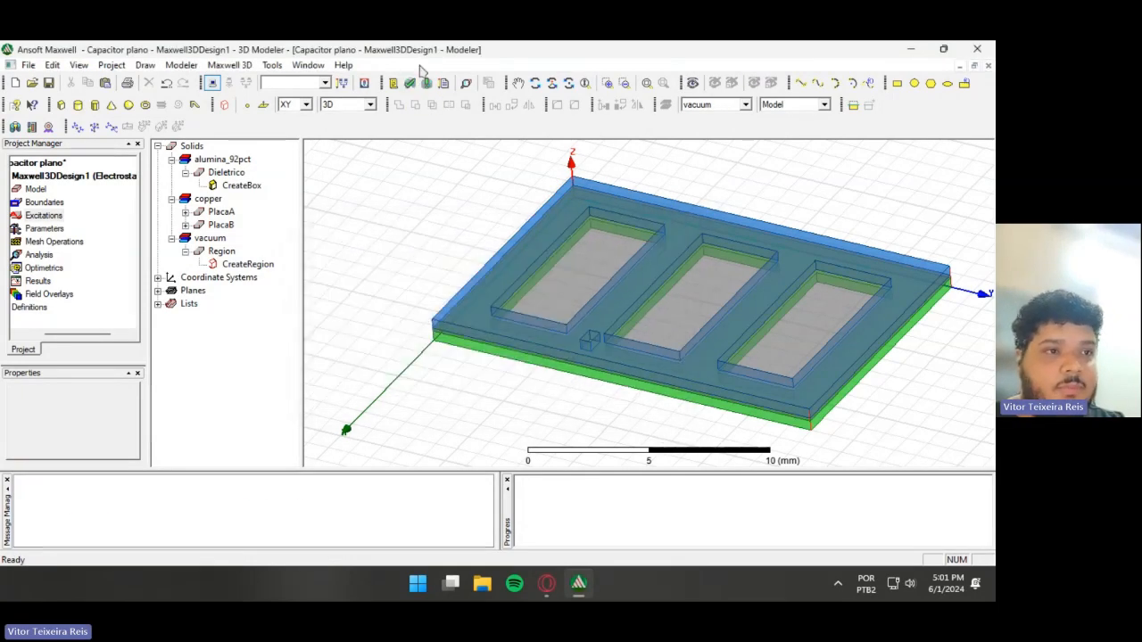
click(428, 85)
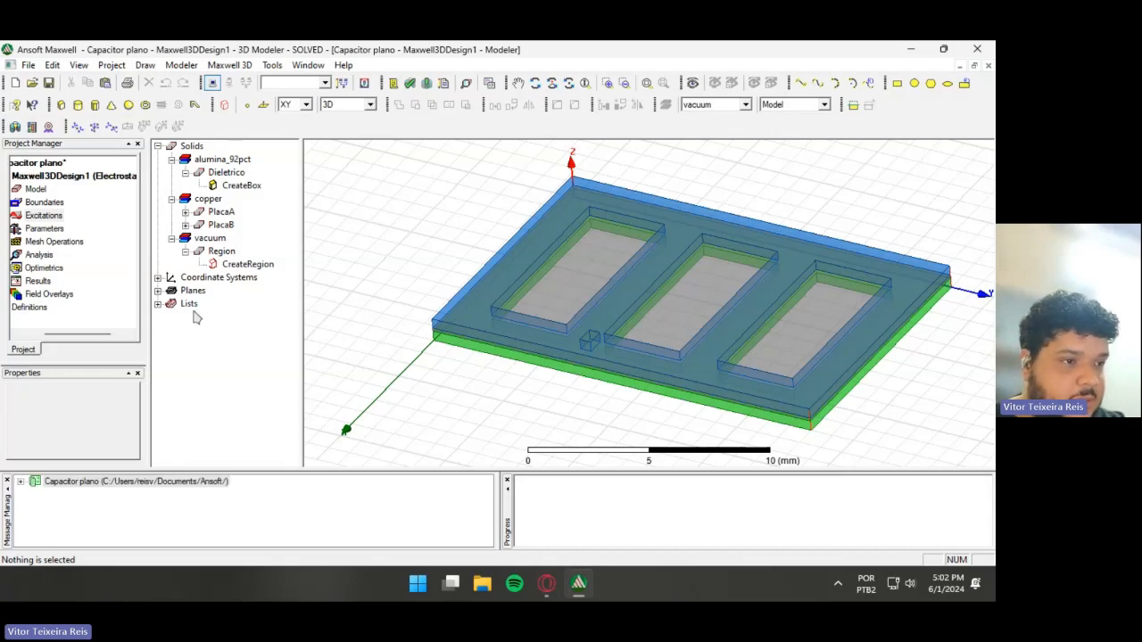
- Plot the electric field magnitude Mag_E on the global XY plane in the volume of AllObjects
click(158, 291)
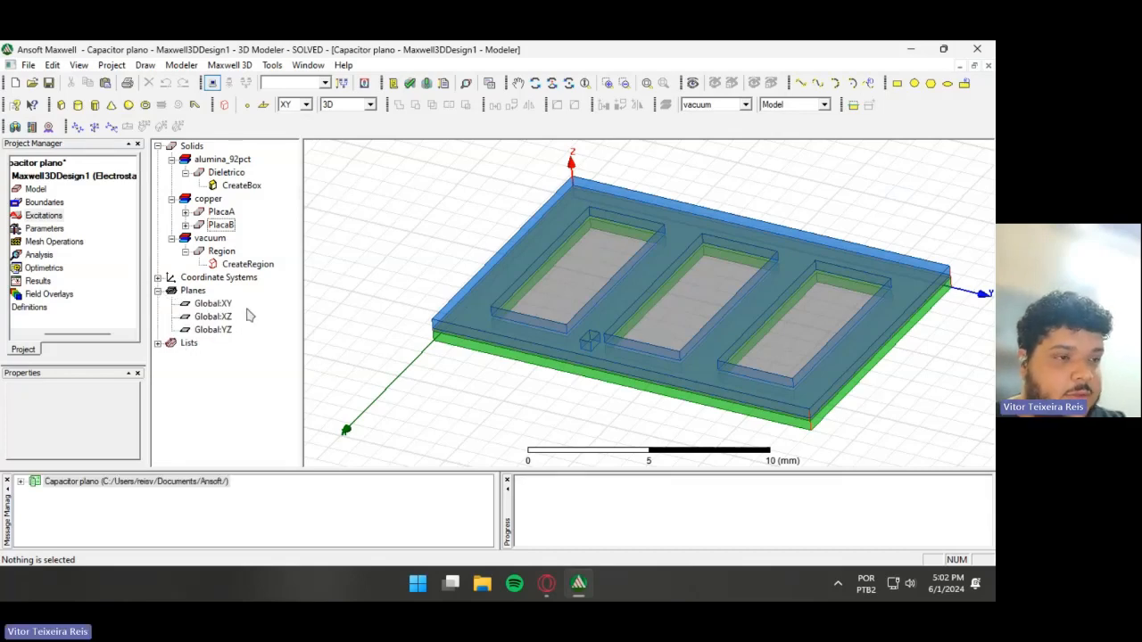
click(213, 304)
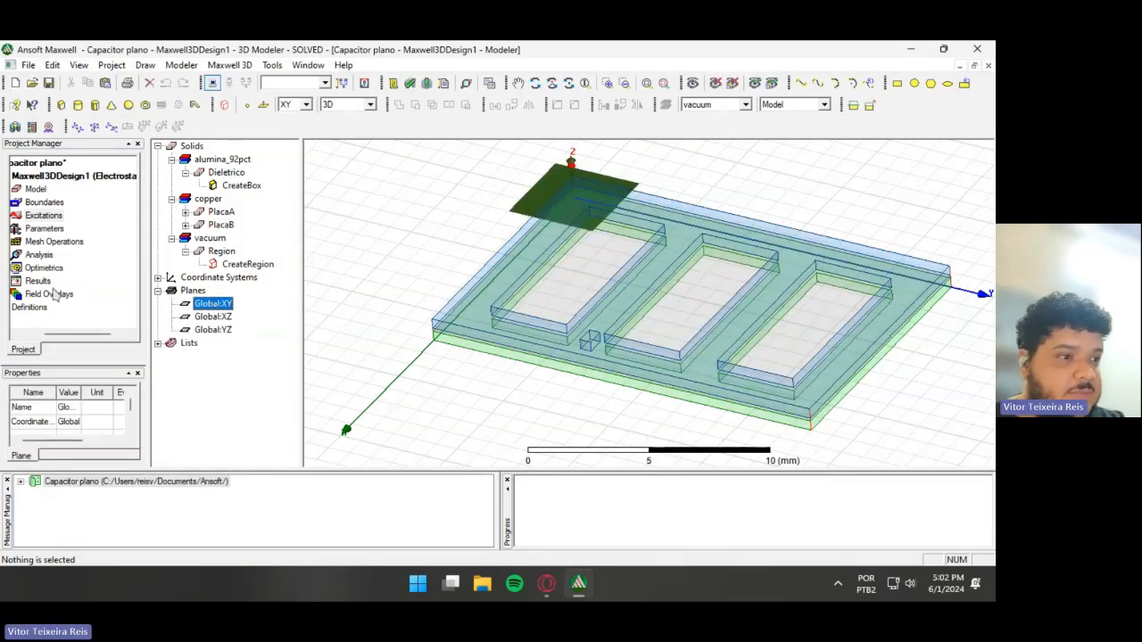
right_click(60, 297)
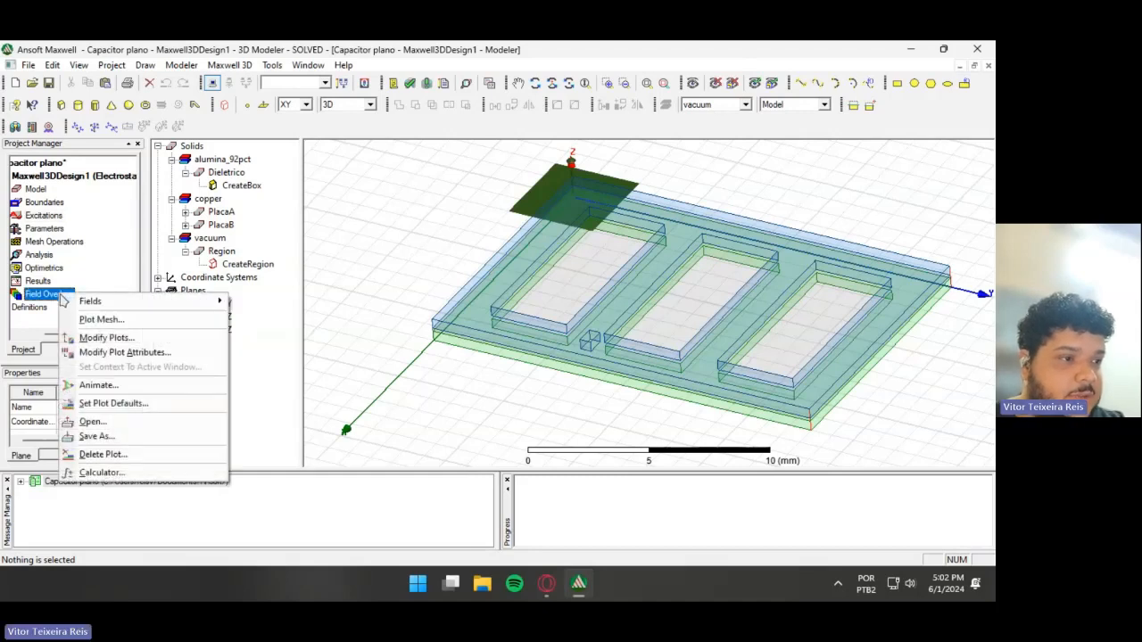
mouse_move(90, 300)
mouse_move(285, 316)
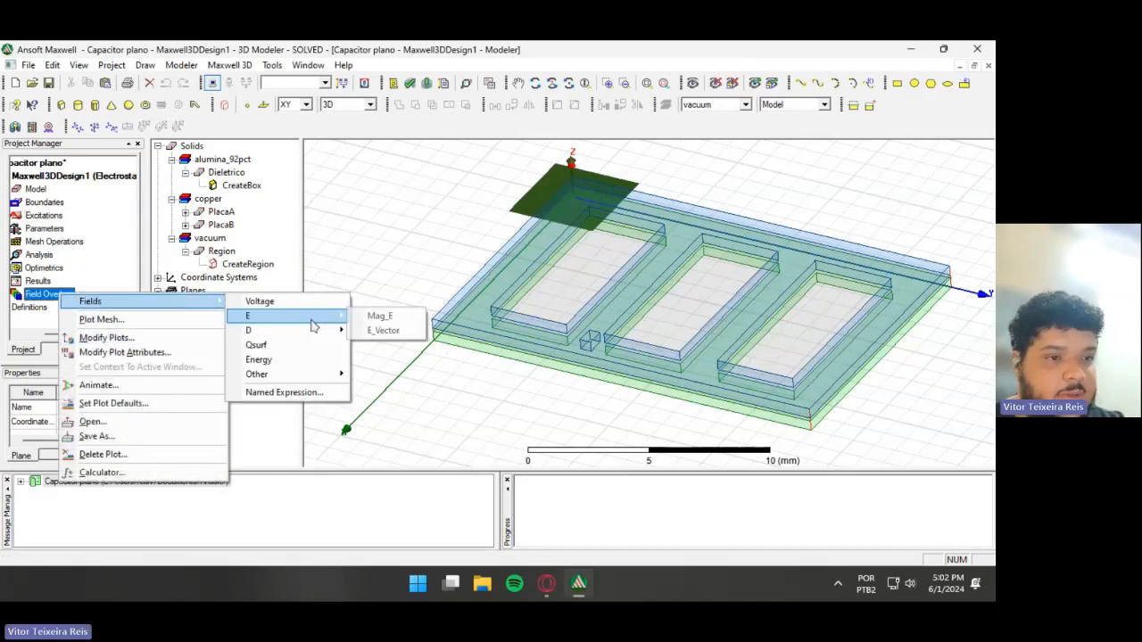
click(393, 316)
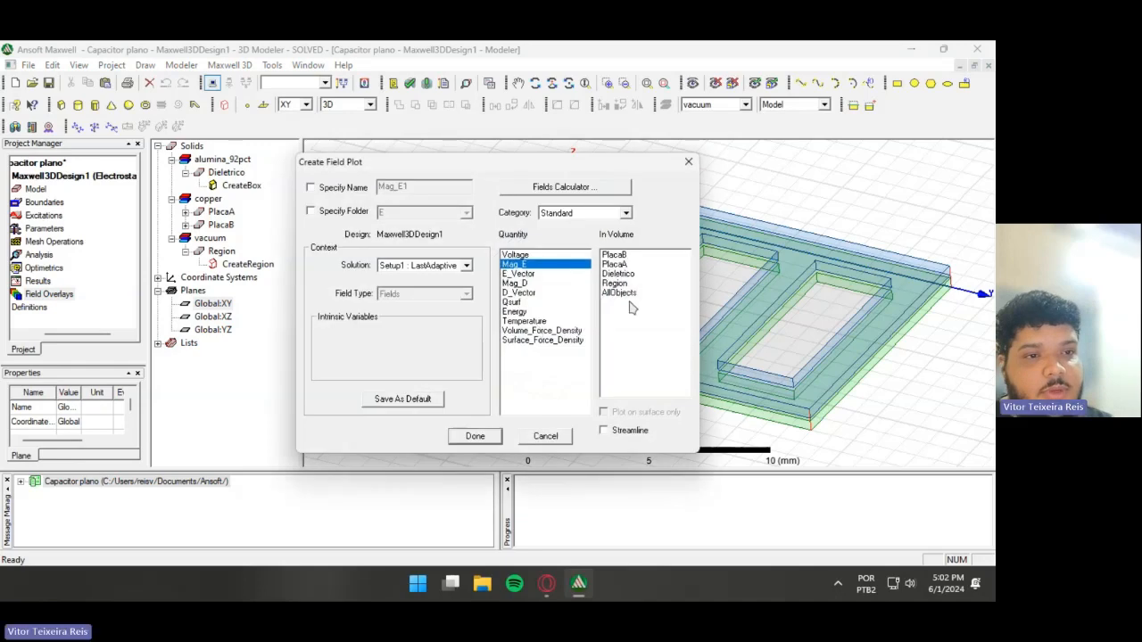
click(620, 293)
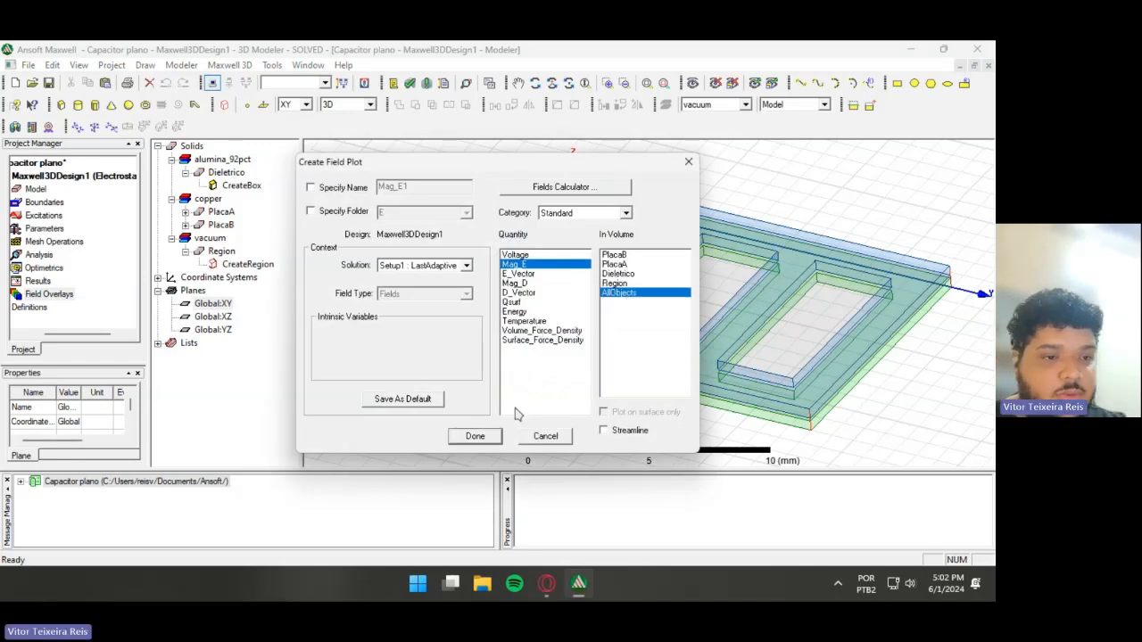
click(475, 436)
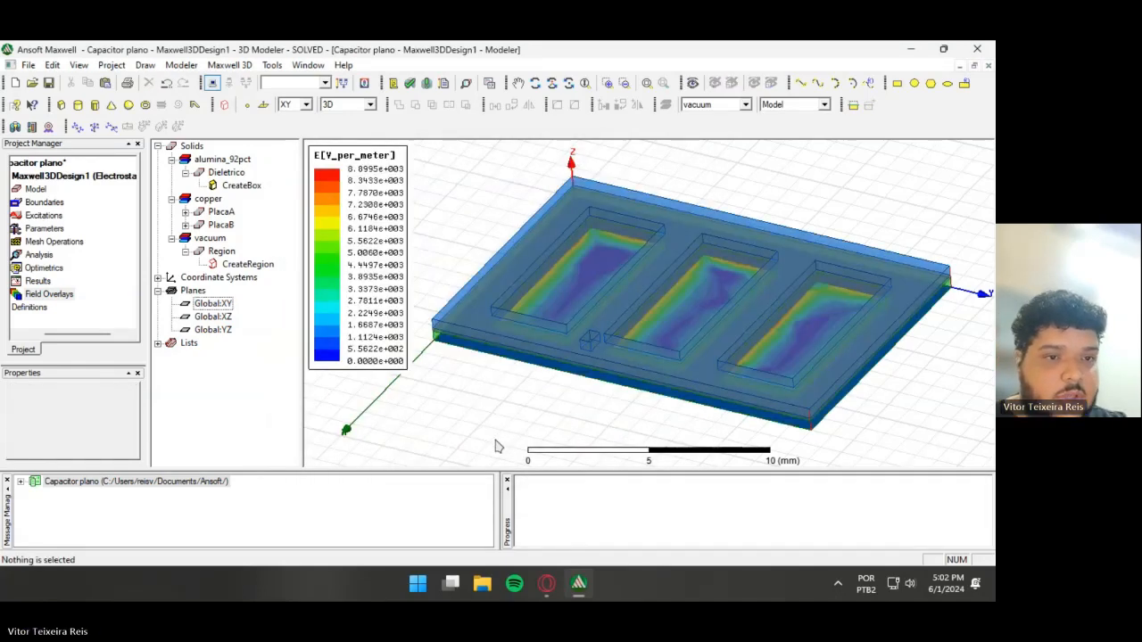
- Plot the electric field vector E_Vector on the global XY, XZ and YZ planes in the volume of AllObjects
click(223, 304)
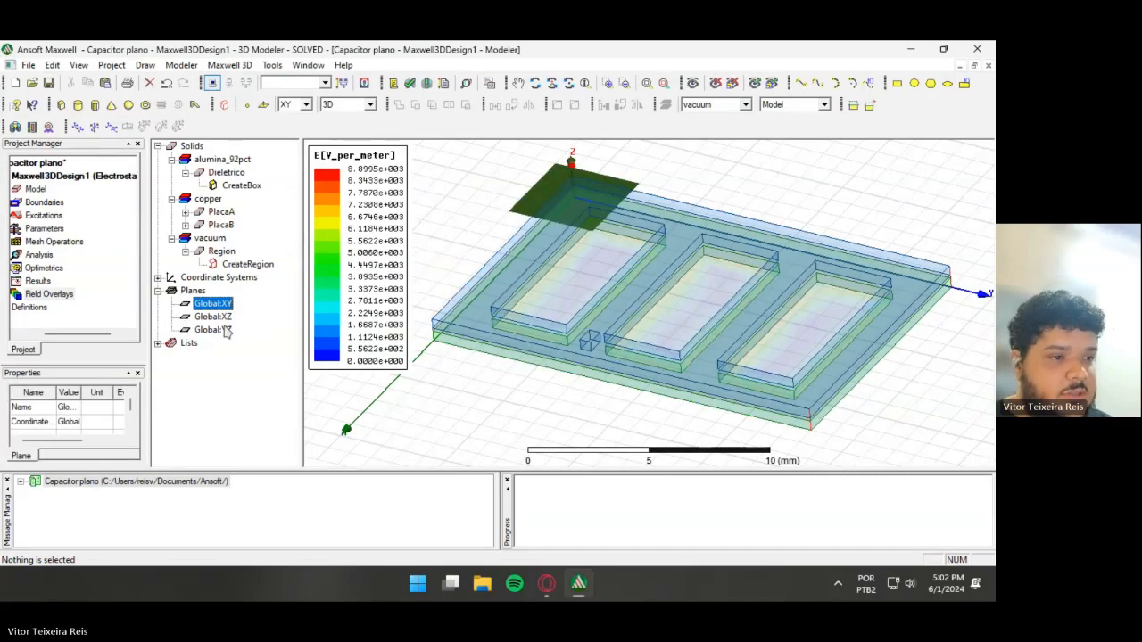
shift+click(227, 330)
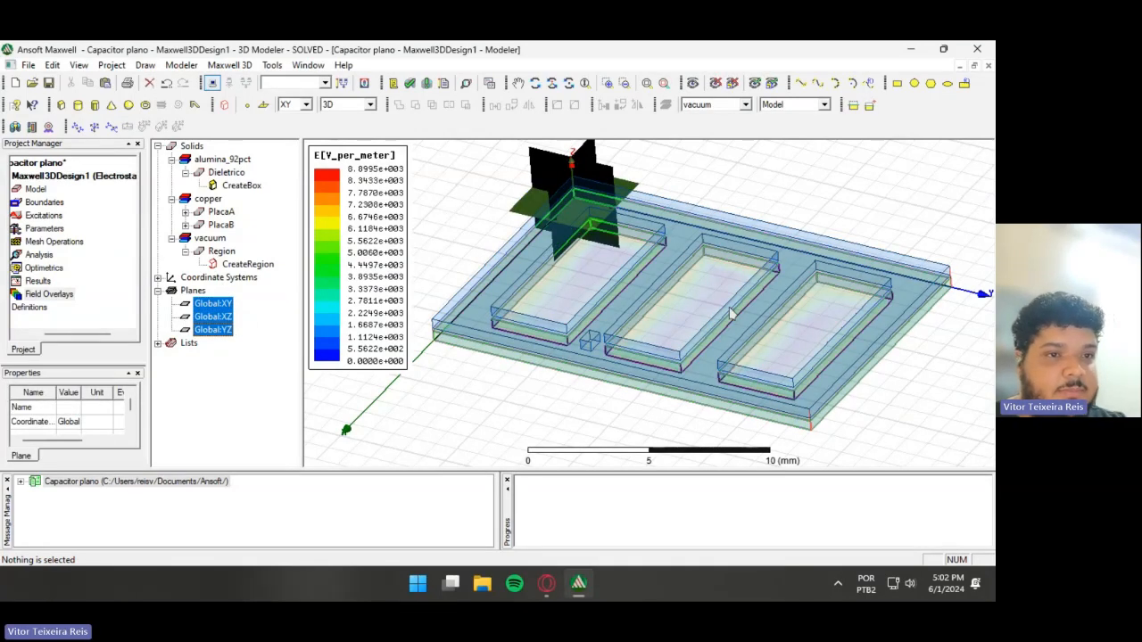
right_click(49, 294)
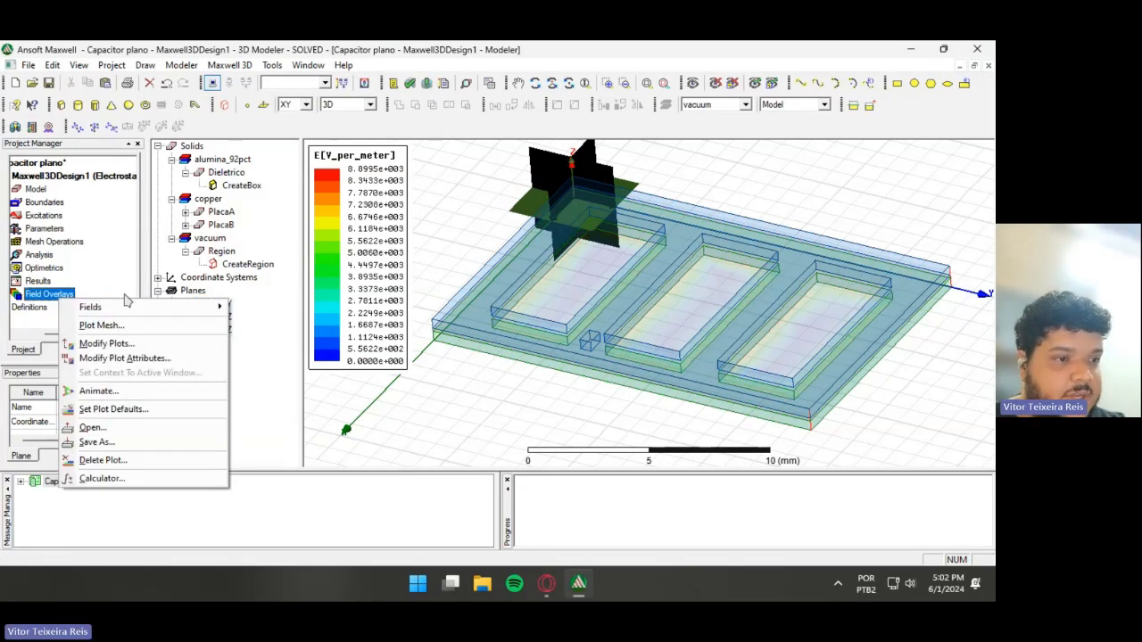
mouse_move(134, 307)
mouse_move(285, 321)
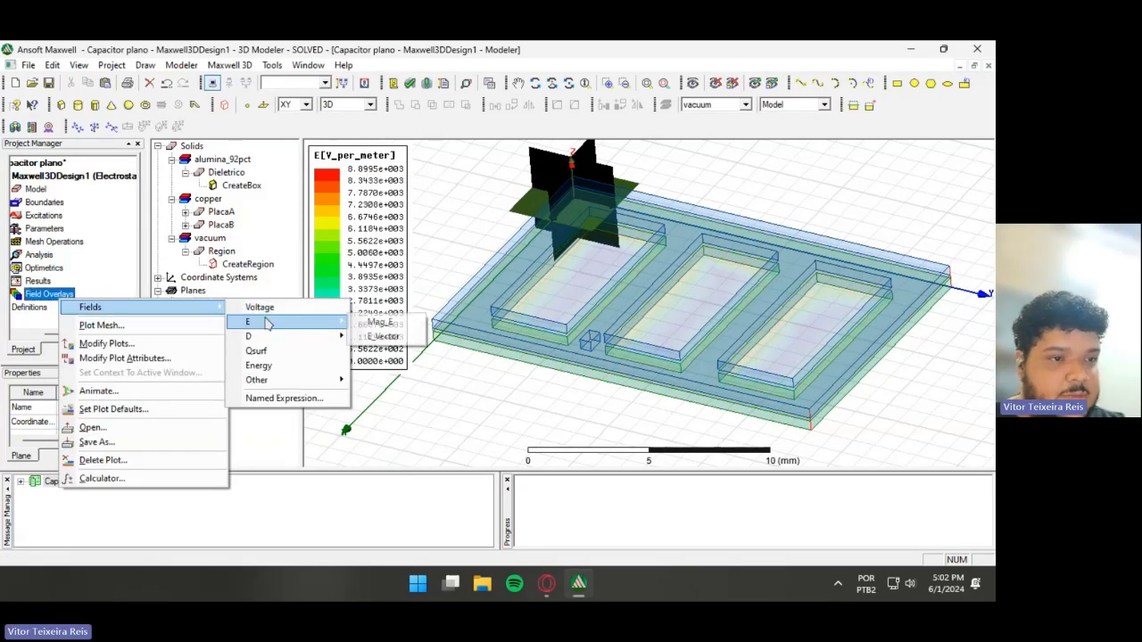
click(385, 336)
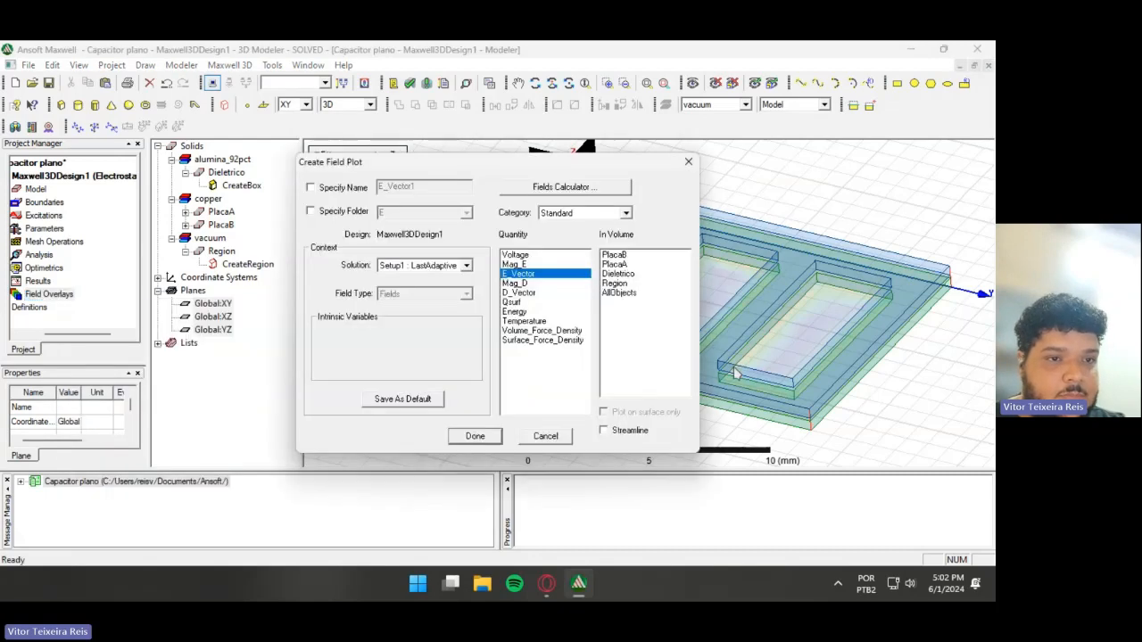
click(625, 293)
click(474, 436)
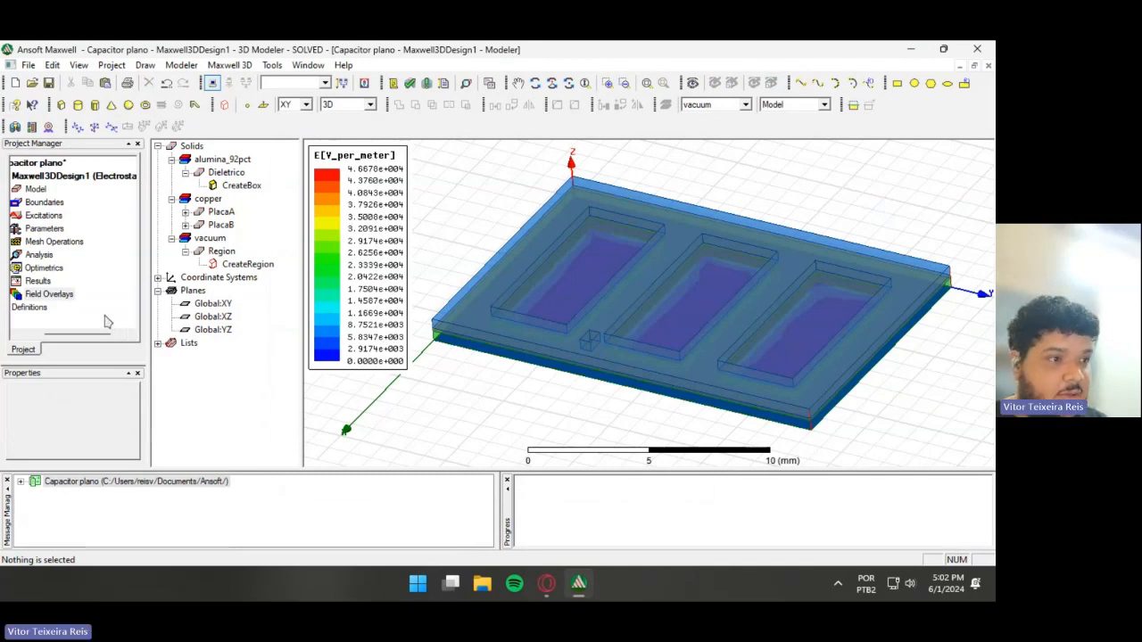
- Animate the field plot with NormalizedDistance swept from 0 to 1 in 10 steps, inspect it on the model and close the animation
right_click(64, 296)
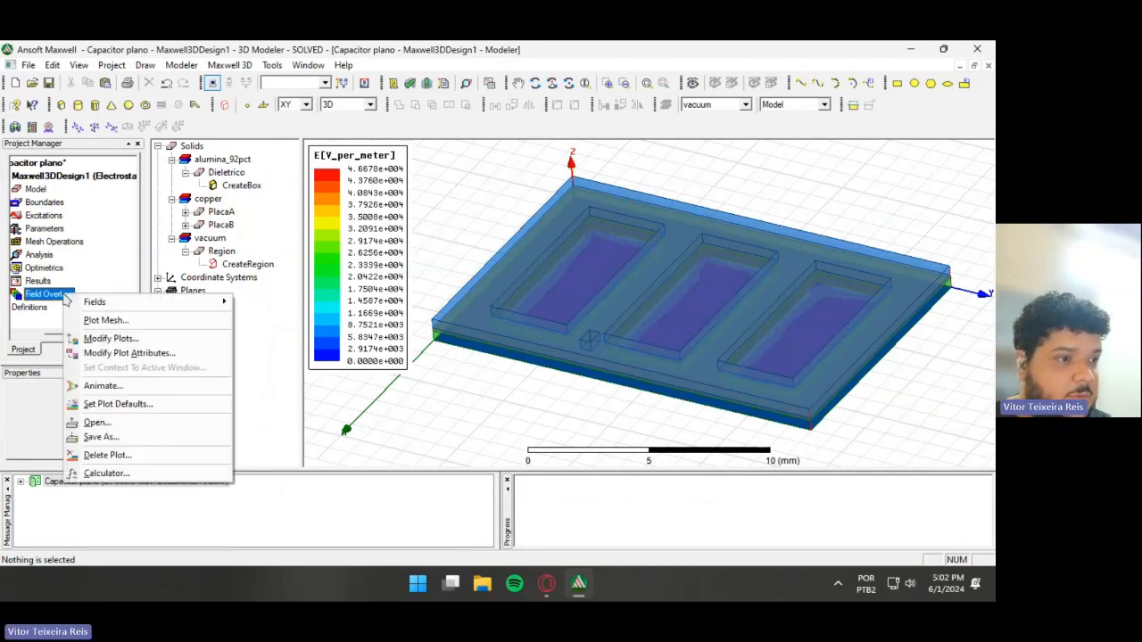
click(116, 385)
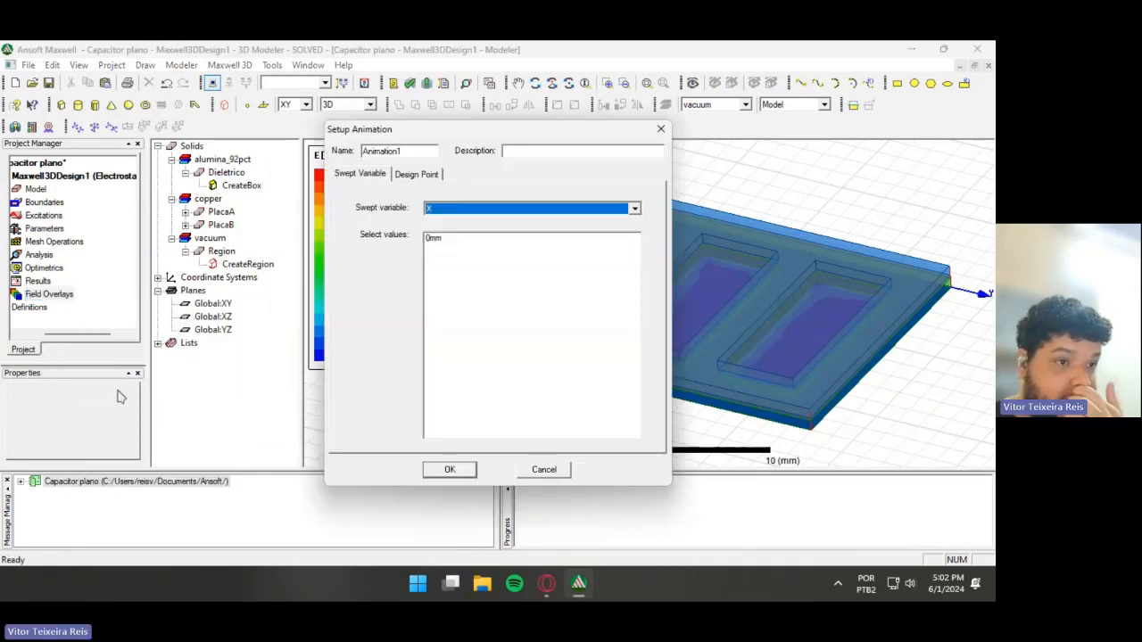
click(634, 208)
click(568, 229)
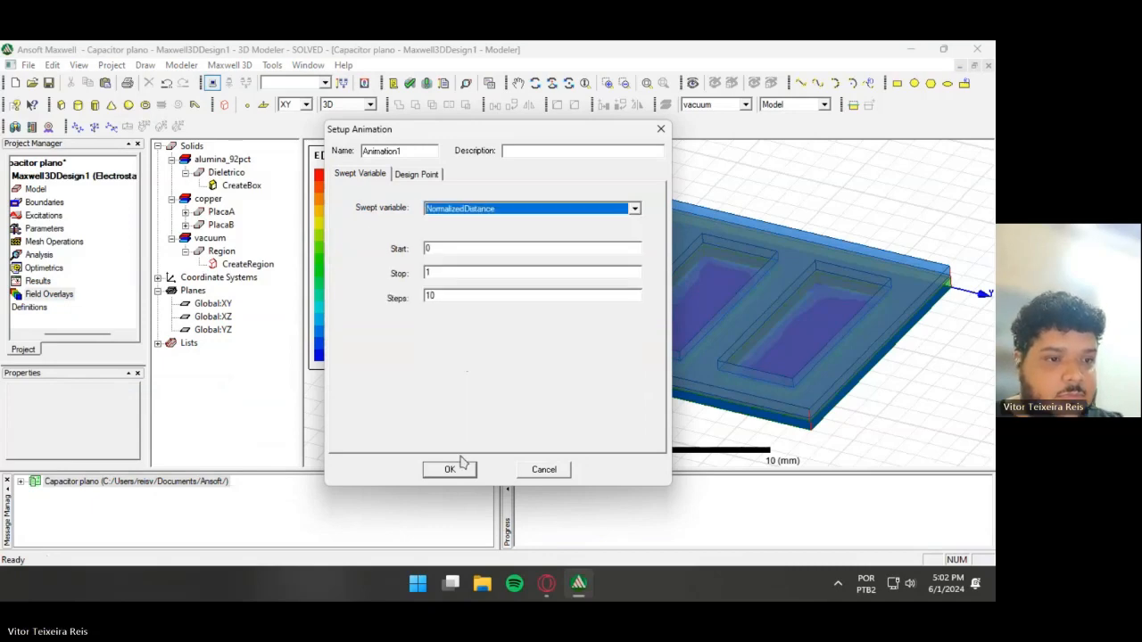
click(455, 468)
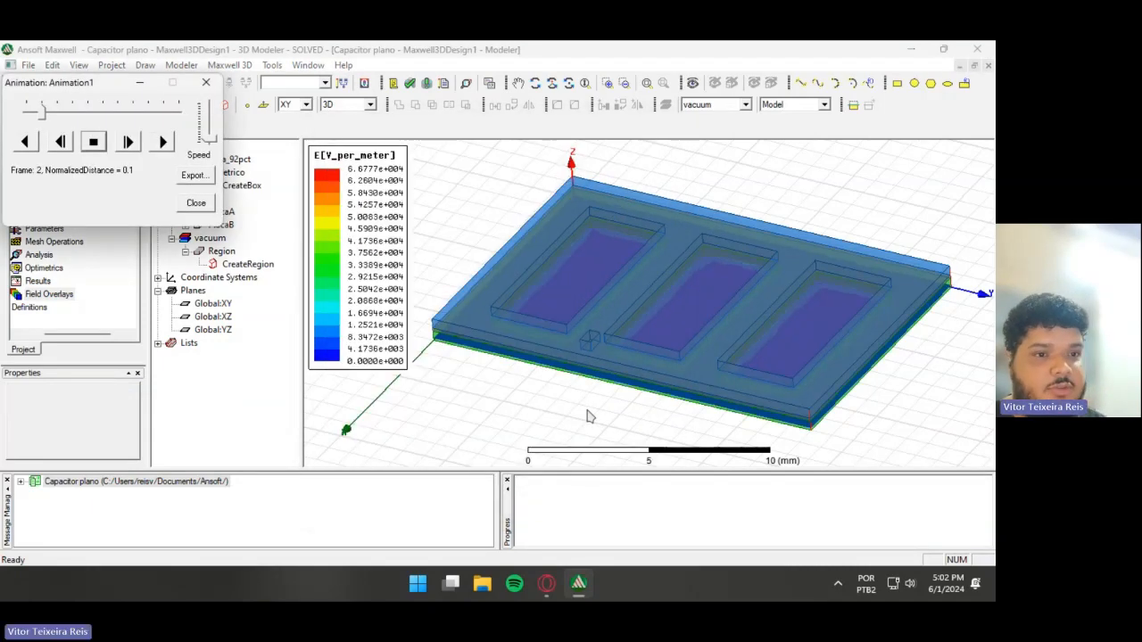
alt+drag(619, 410, 671, 332)
alt+drag(657, 425, 910, 349)
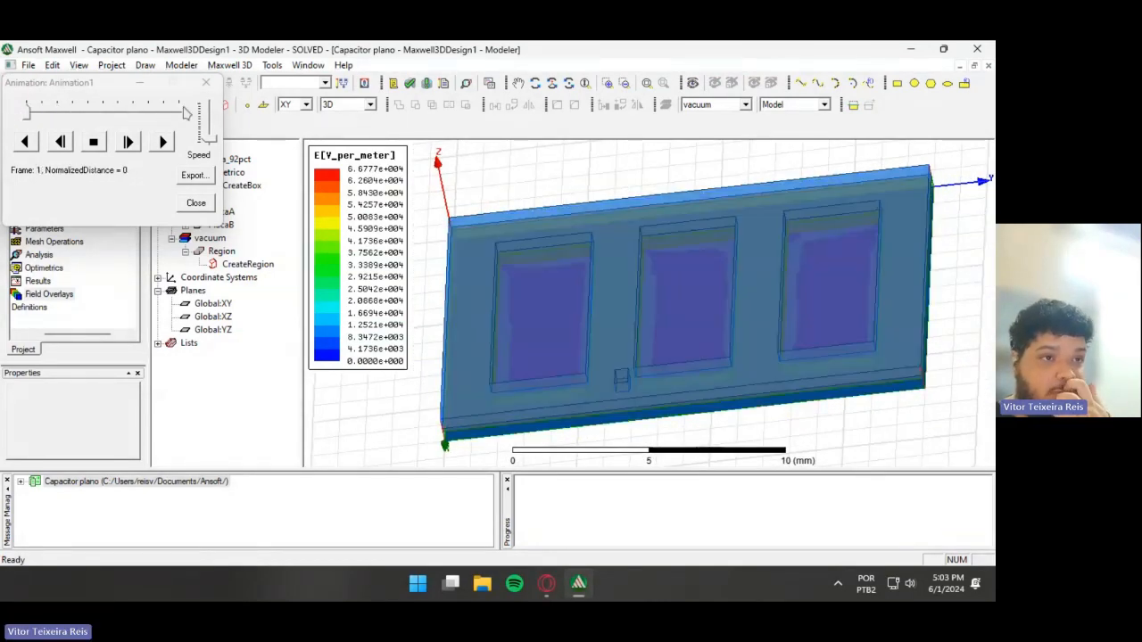
click(195, 203)
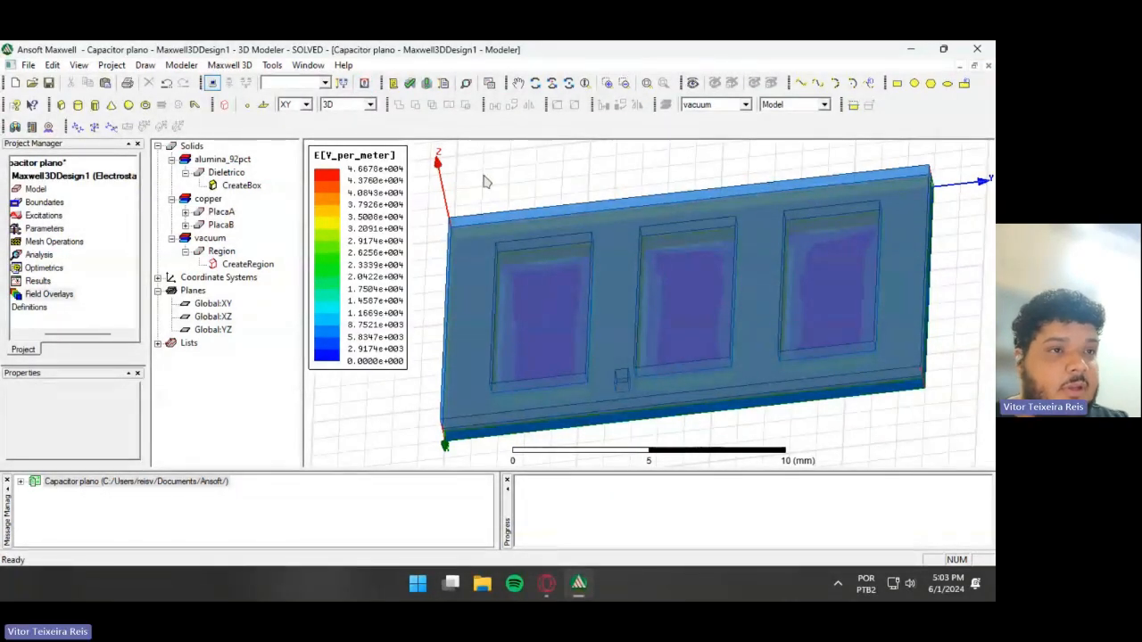
- Examine the capacitance matrix in the solution data and preview the equivalent circuit model of Matrix1 without exporting it
click(229, 65)
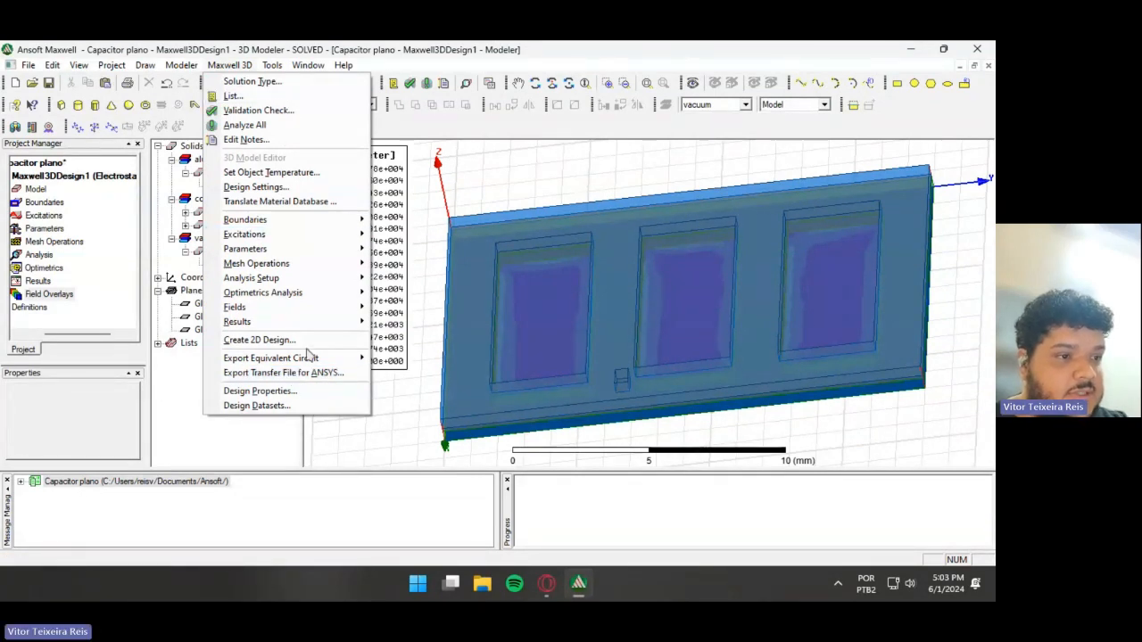
mouse_move(267, 321)
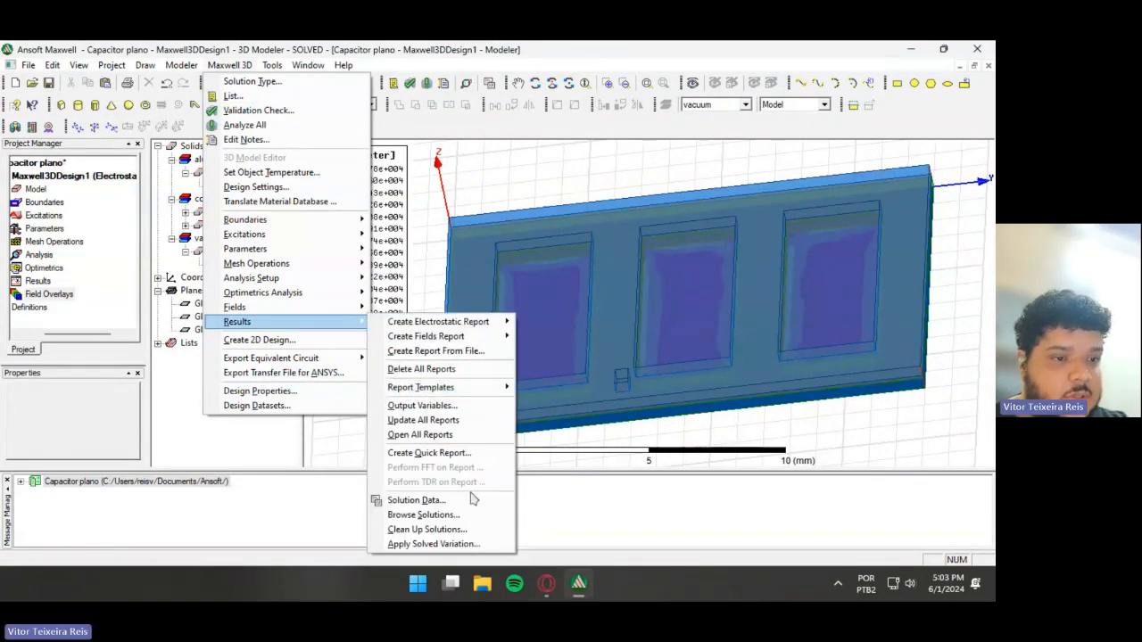
click(470, 501)
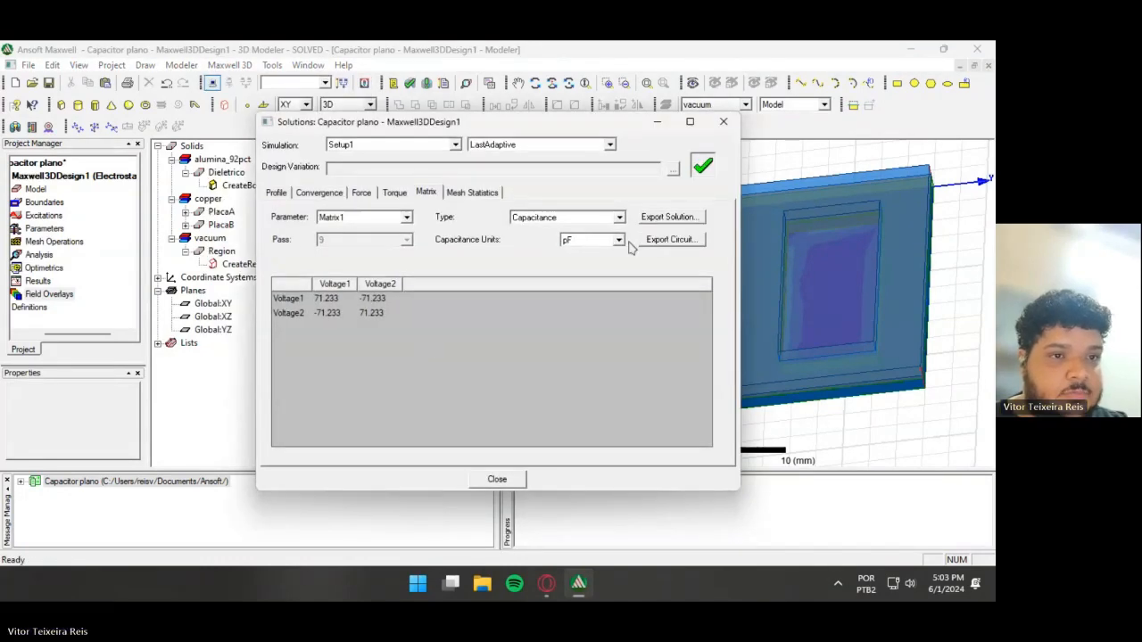
click(664, 243)
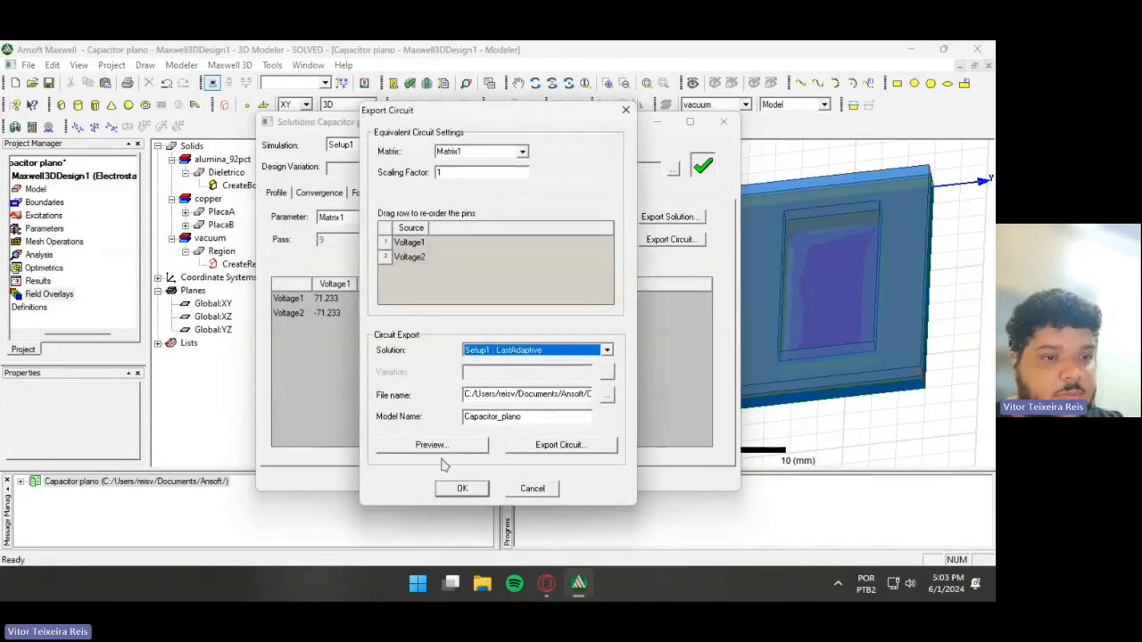
click(432, 444)
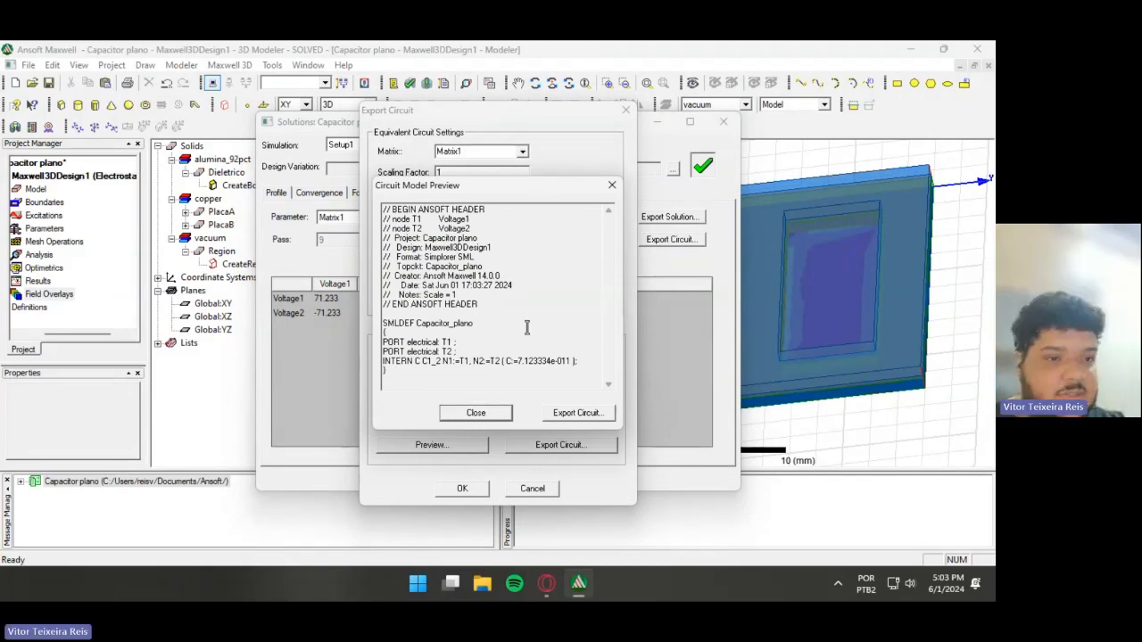
click(473, 415)
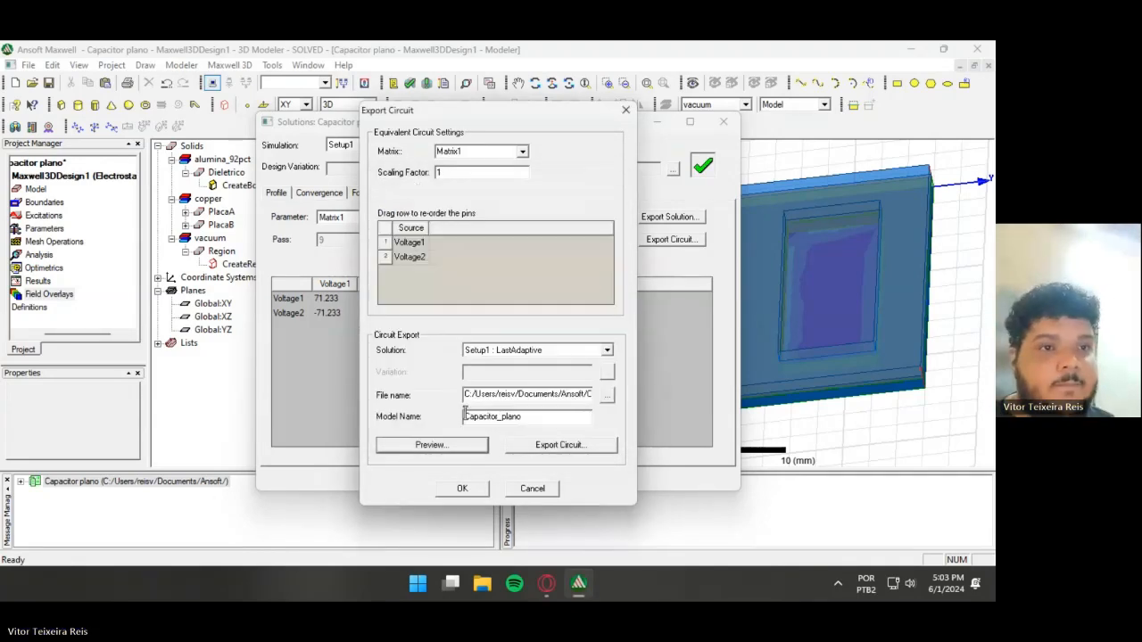
click(625, 111)
click(720, 123)
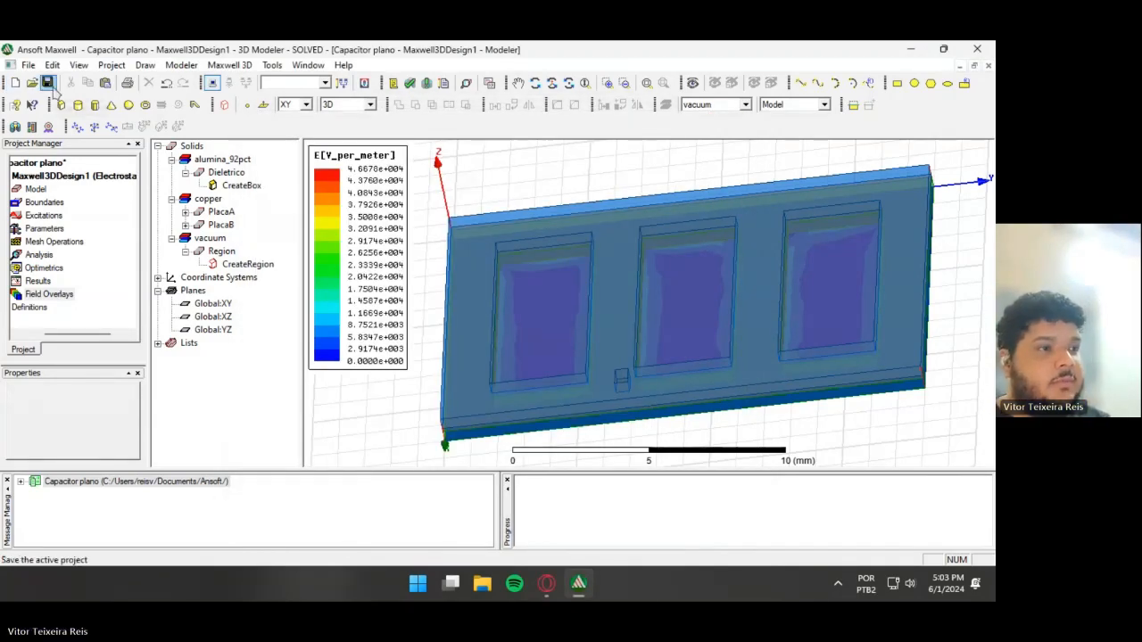
- Save the Capacitor plano project and close it
click(48, 82)
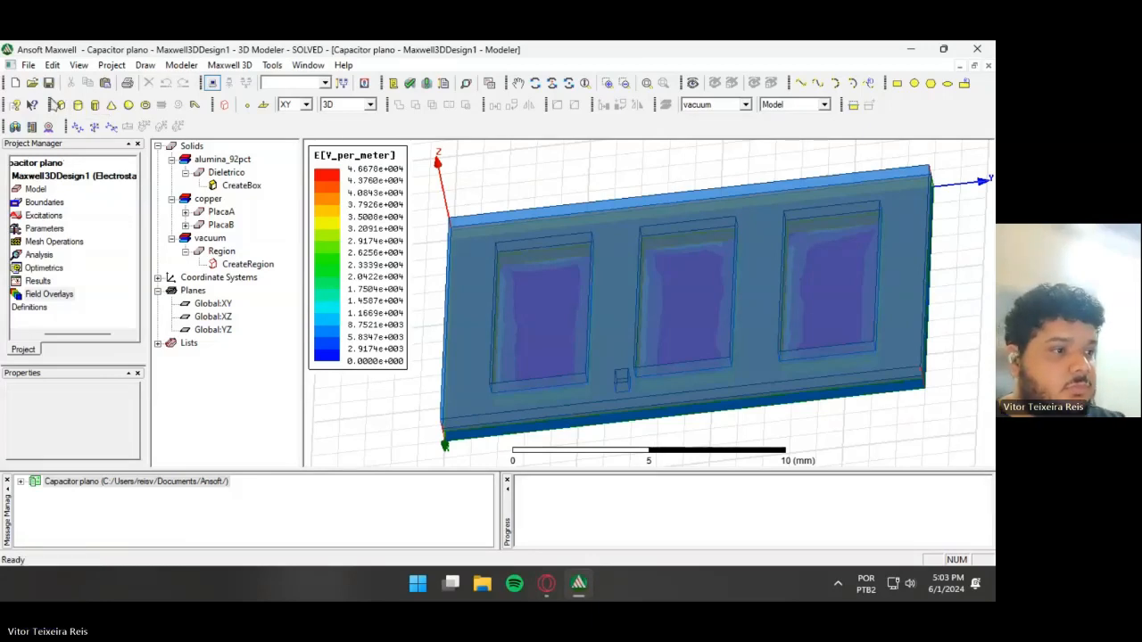
drag(68, 335, 36, 335)
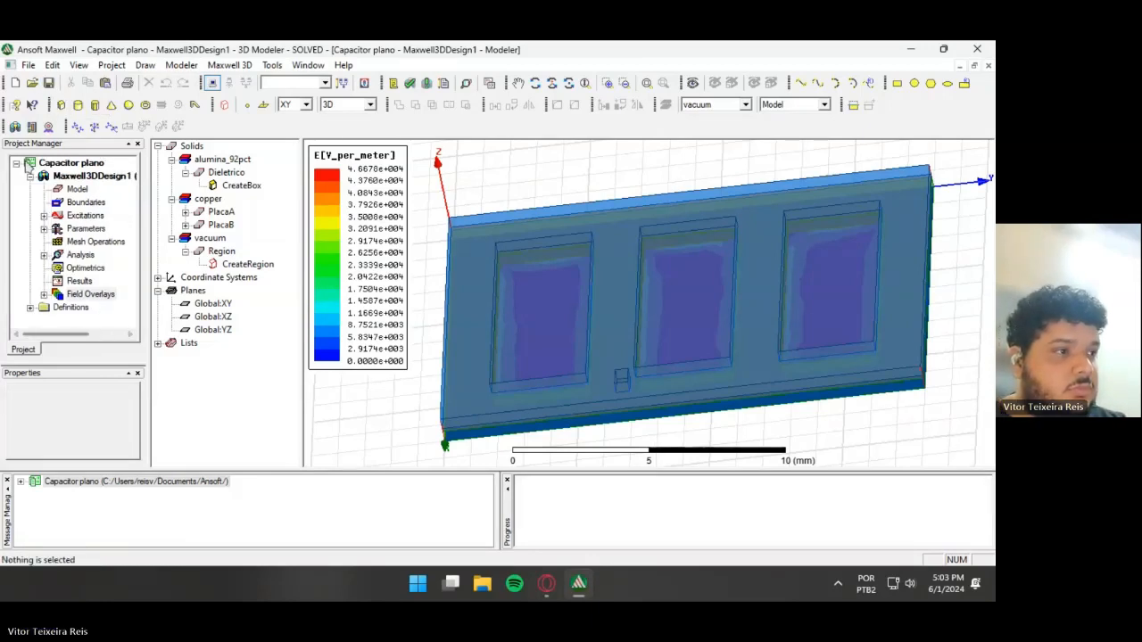
click(16, 163)
right_click(79, 166)
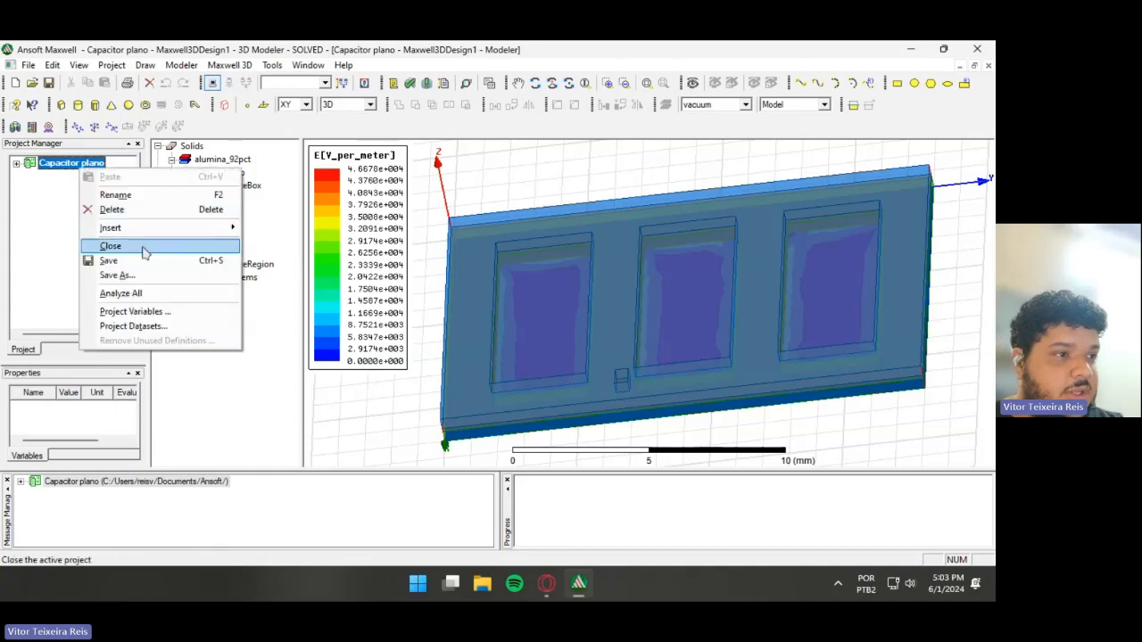
click(145, 248)
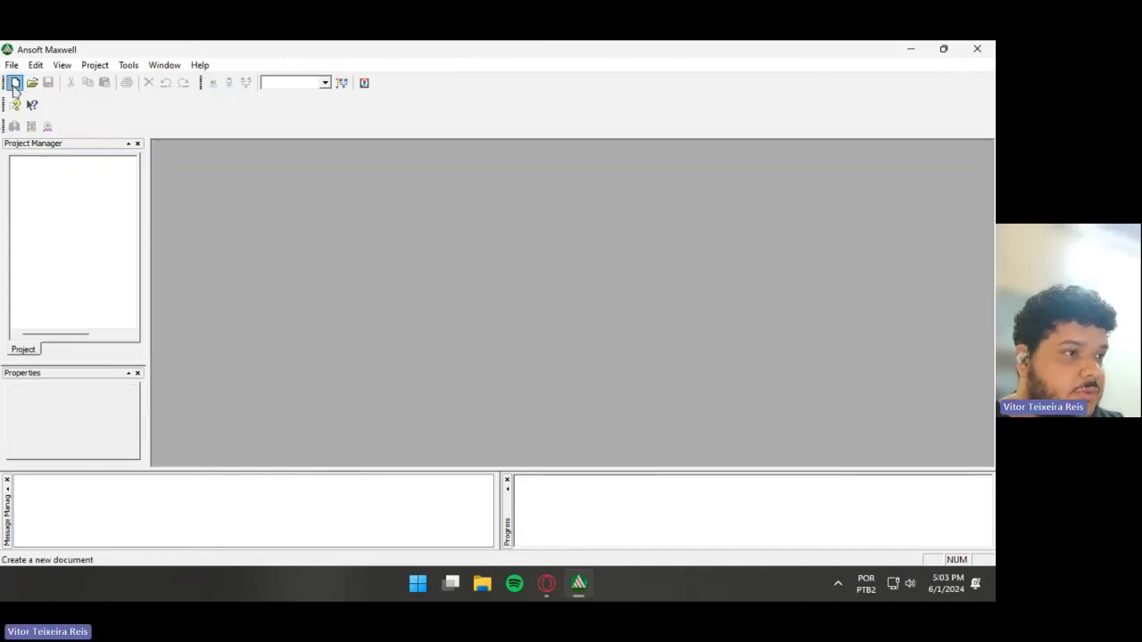
- Create a new project and rename it Capacitor Cilindrico
click(15, 82)
right_click(75, 170)
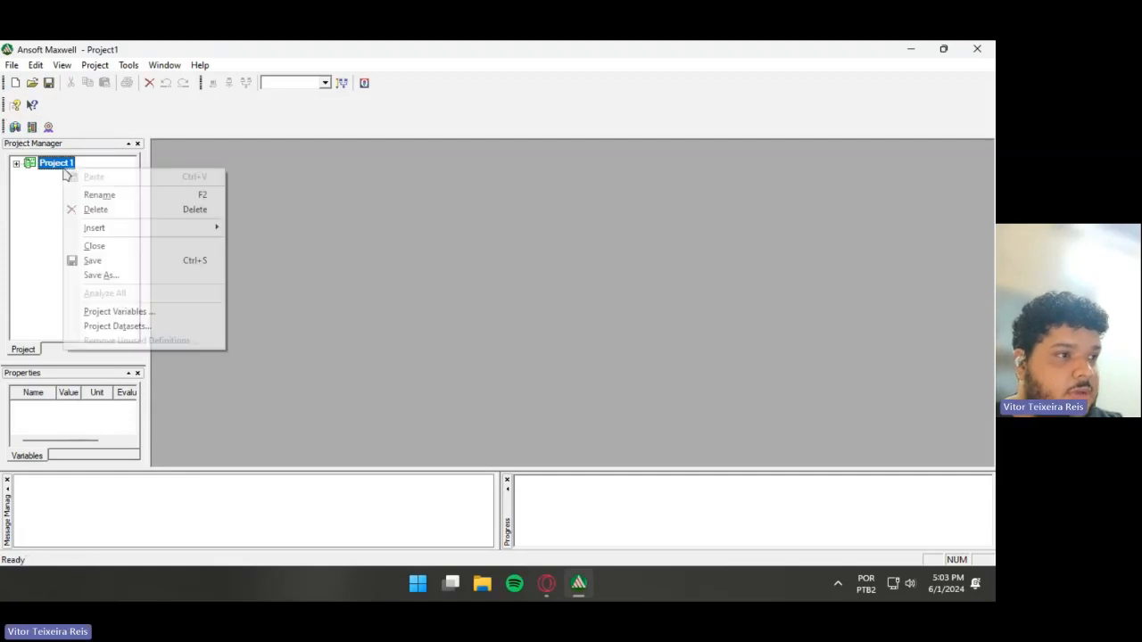
click(99, 195)
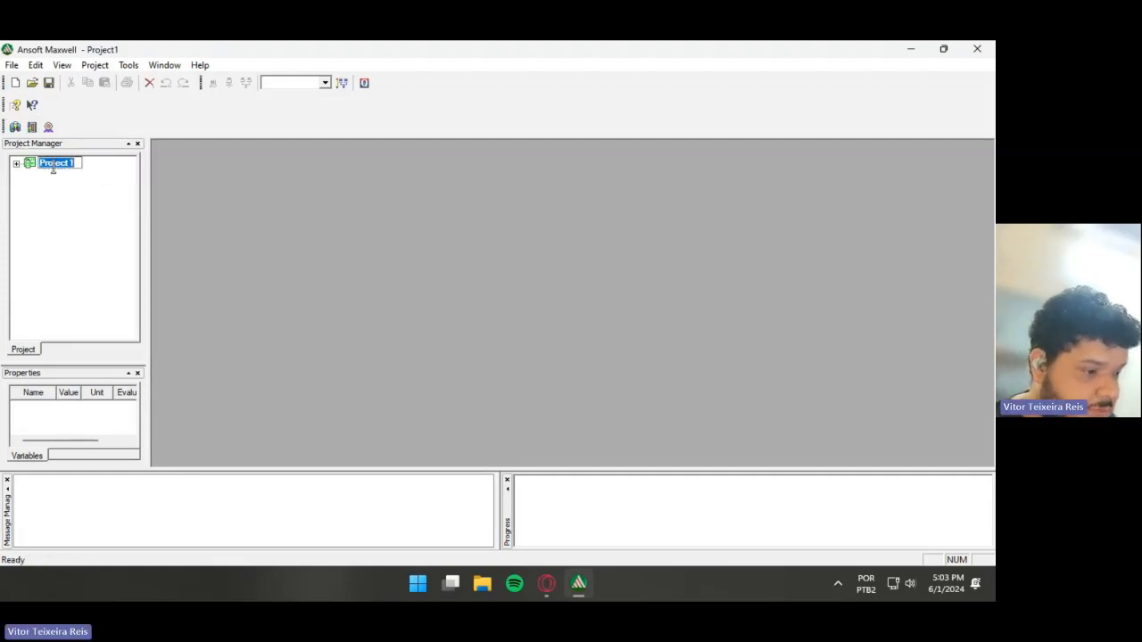
text(C)
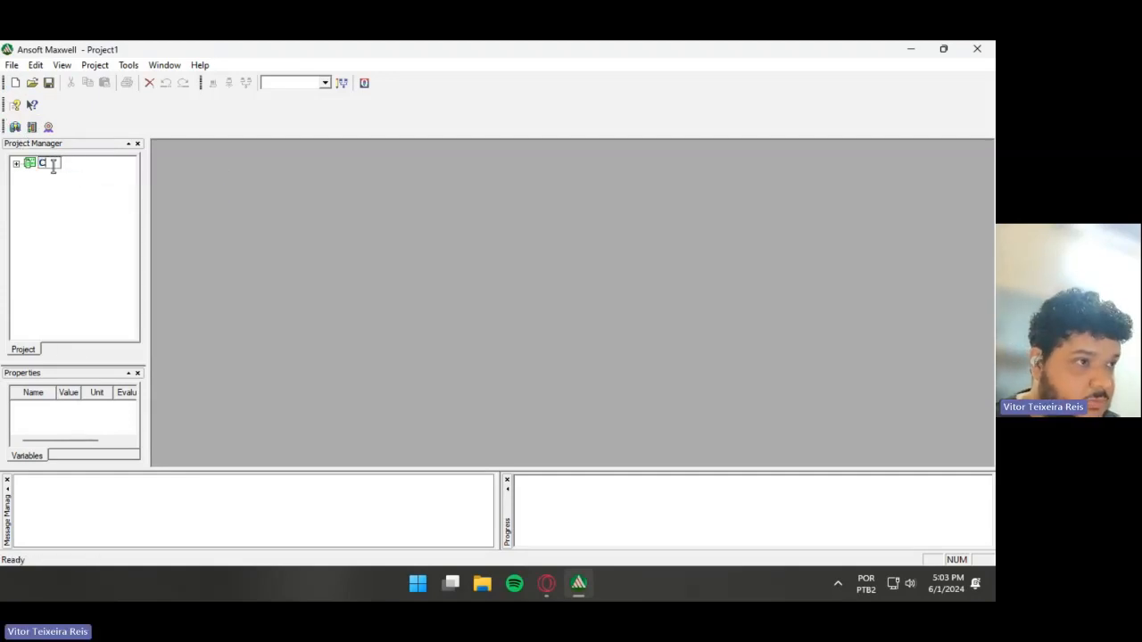
text(Aliaapacitor)
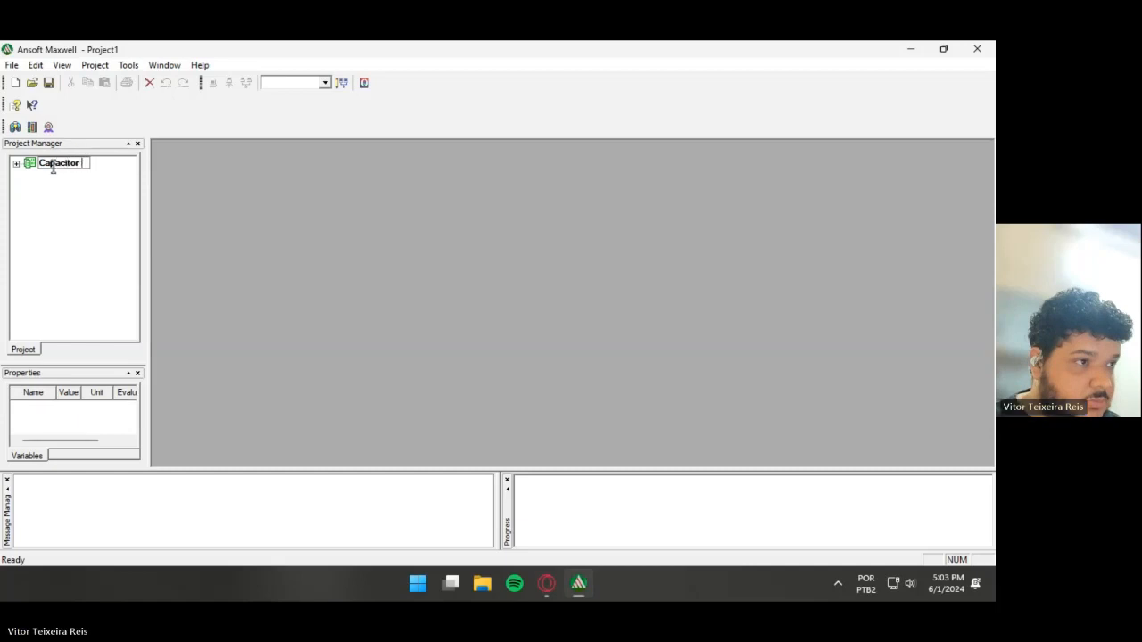
text( Cilind)
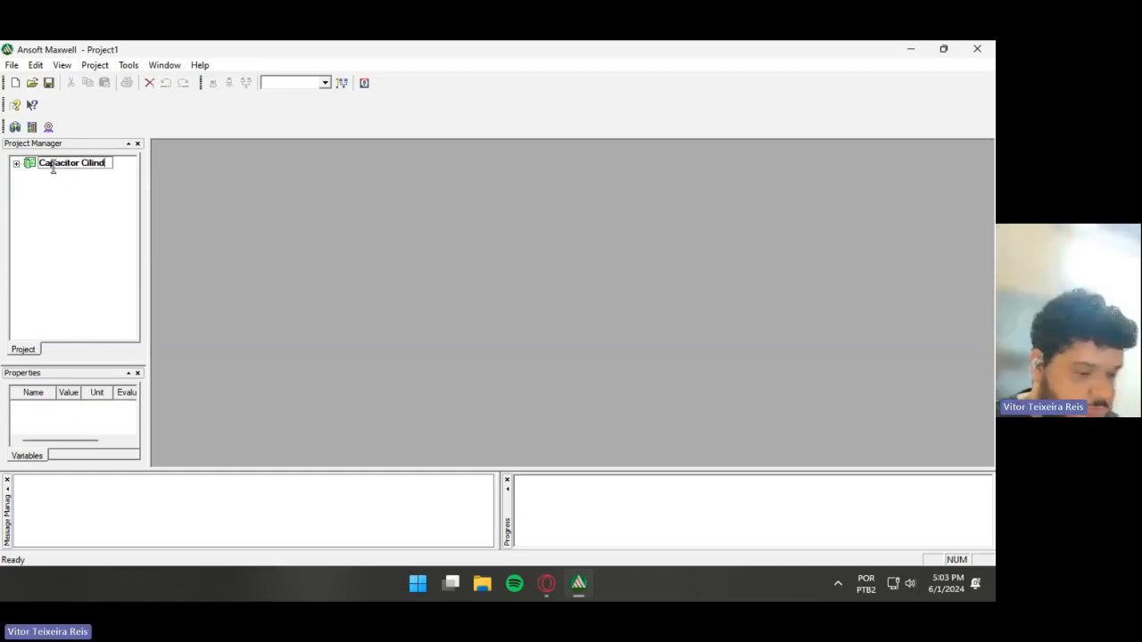
text(rico)
key(Return)
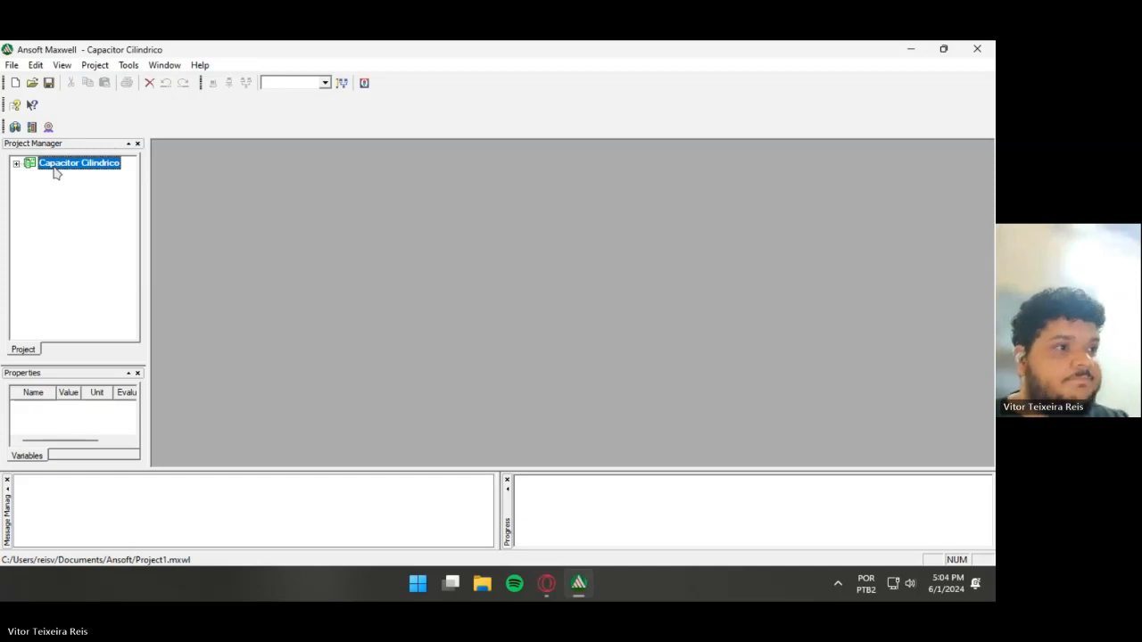
- Insert a Maxwell 3D design into the project and widen the model tree so its entries are fully readable
click(14, 127)
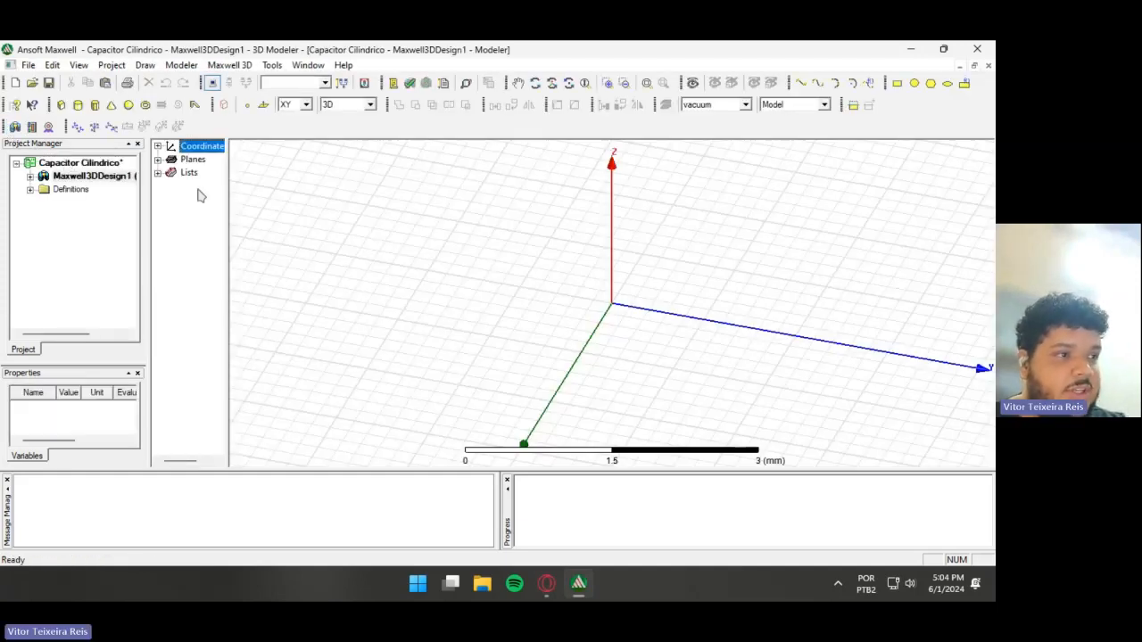
scroll(602, 281, down, 2)
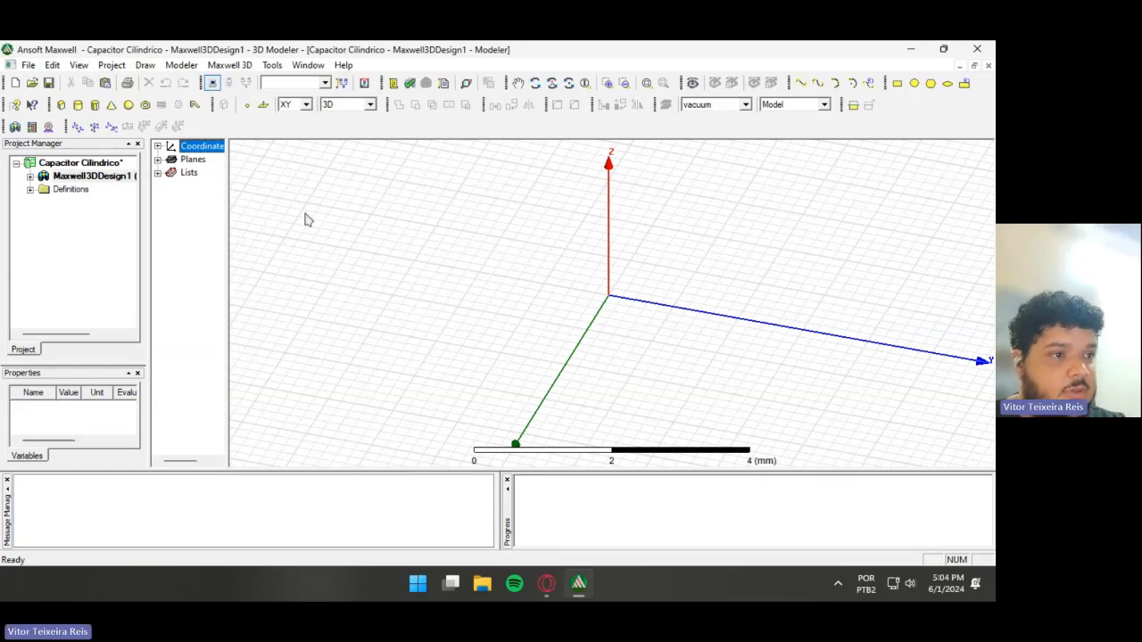
drag(229, 221, 303, 217)
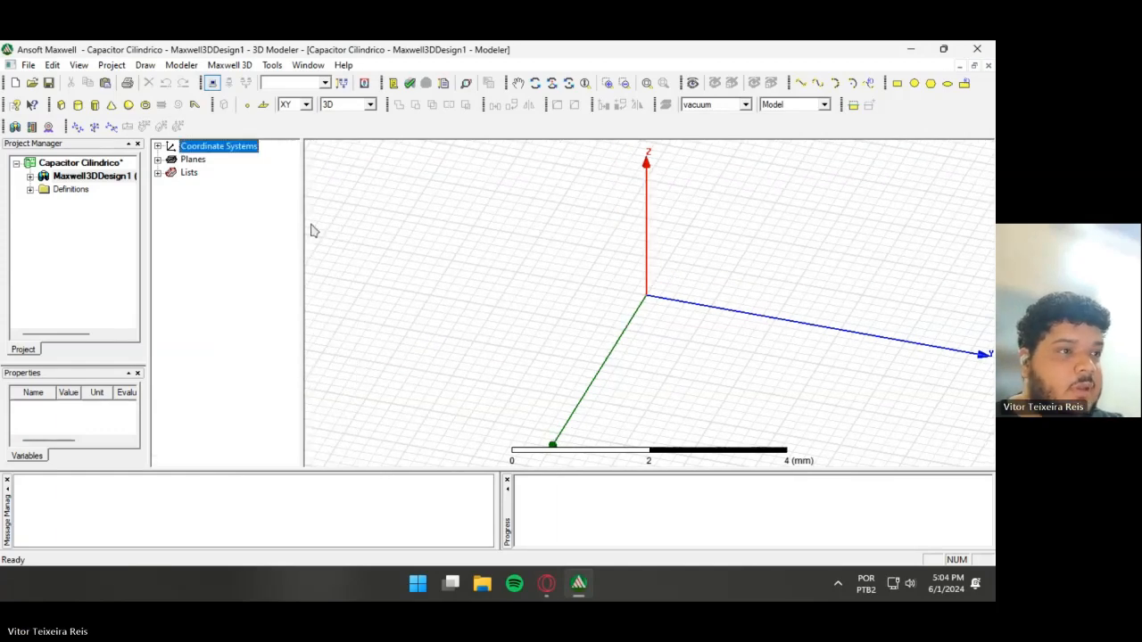
- Draw a vertical cylinder centred on the origin, about 1.34 mm in radius and 2.2 mm high
click(77, 109)
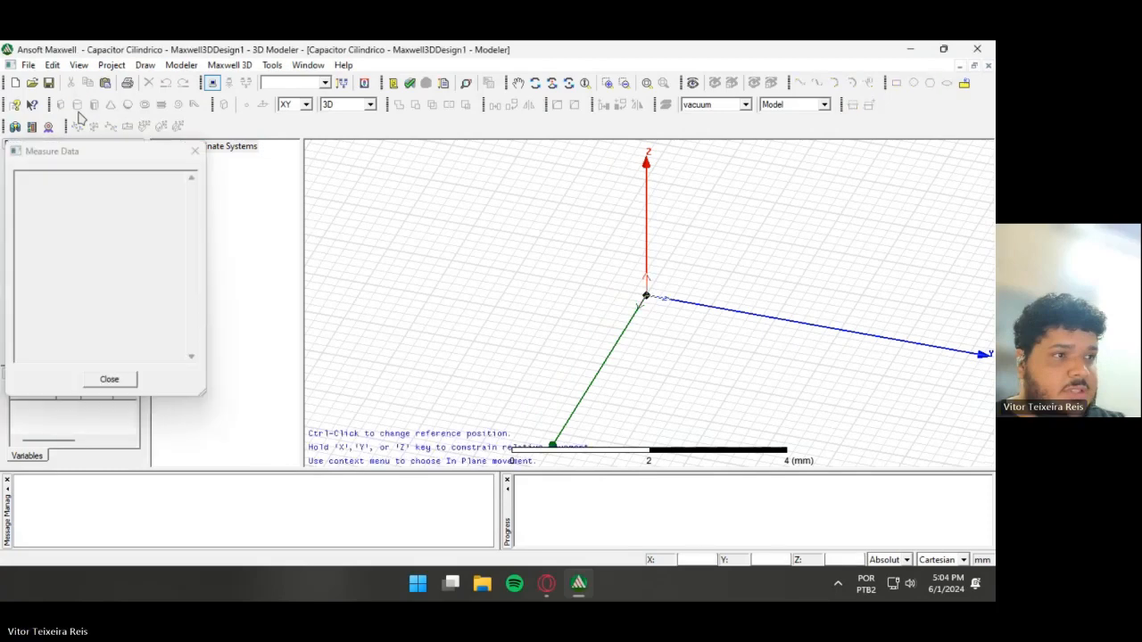
click(646, 295)
click(707, 332)
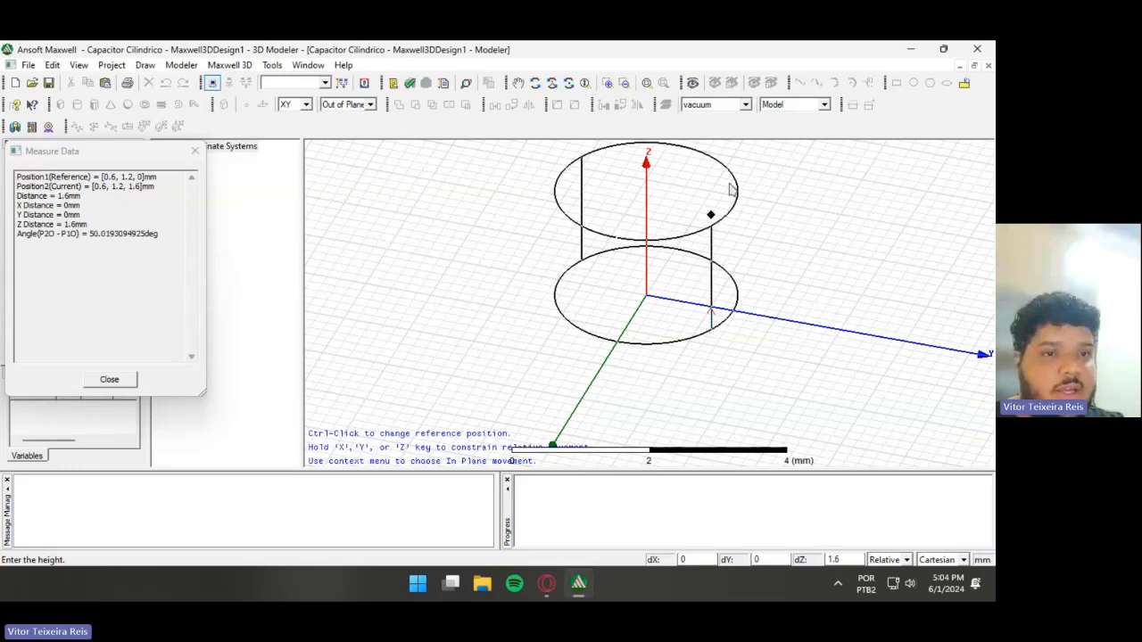
click(711, 214)
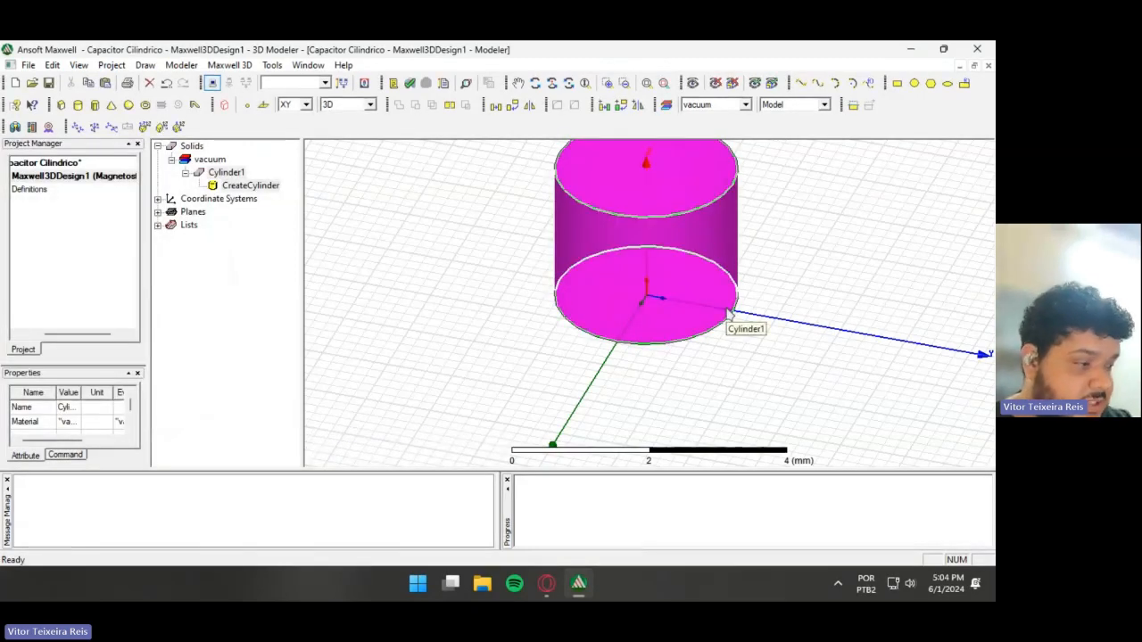
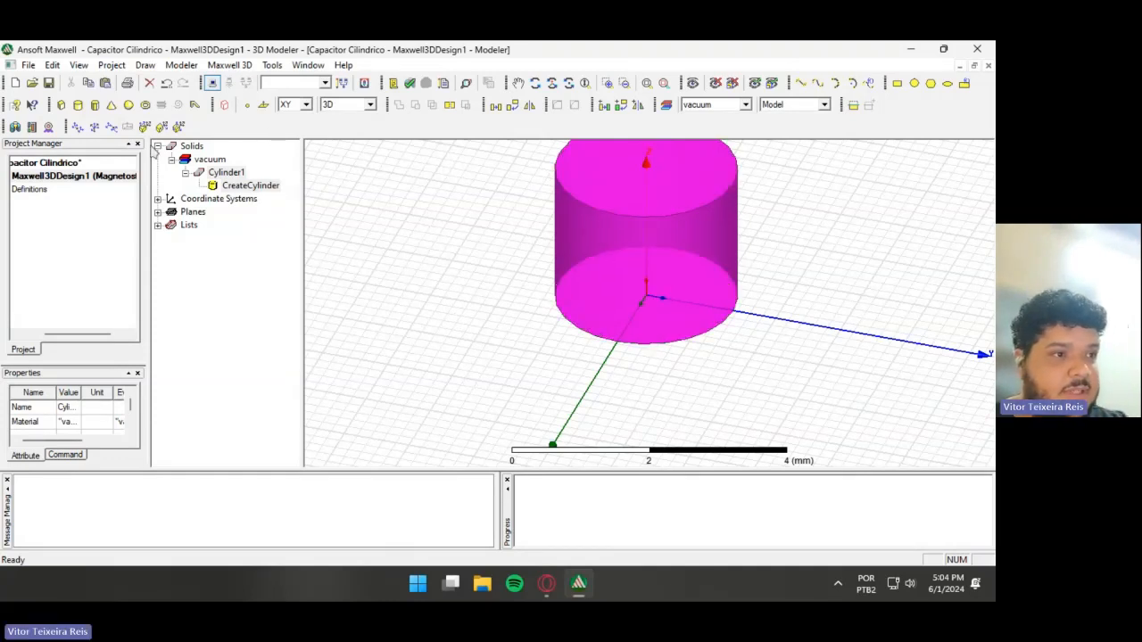
- Rename the cylinder as Externo in its attributes
click(227, 174)
double_click(227, 174)
click(375, 234)
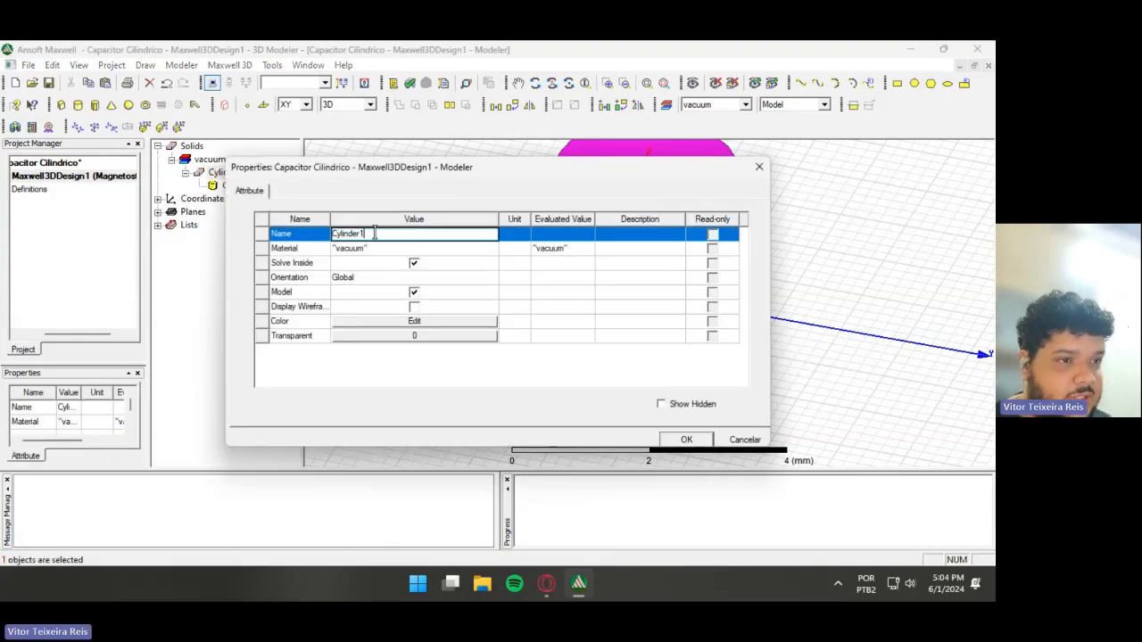
double_click(376, 234)
text(Externo)
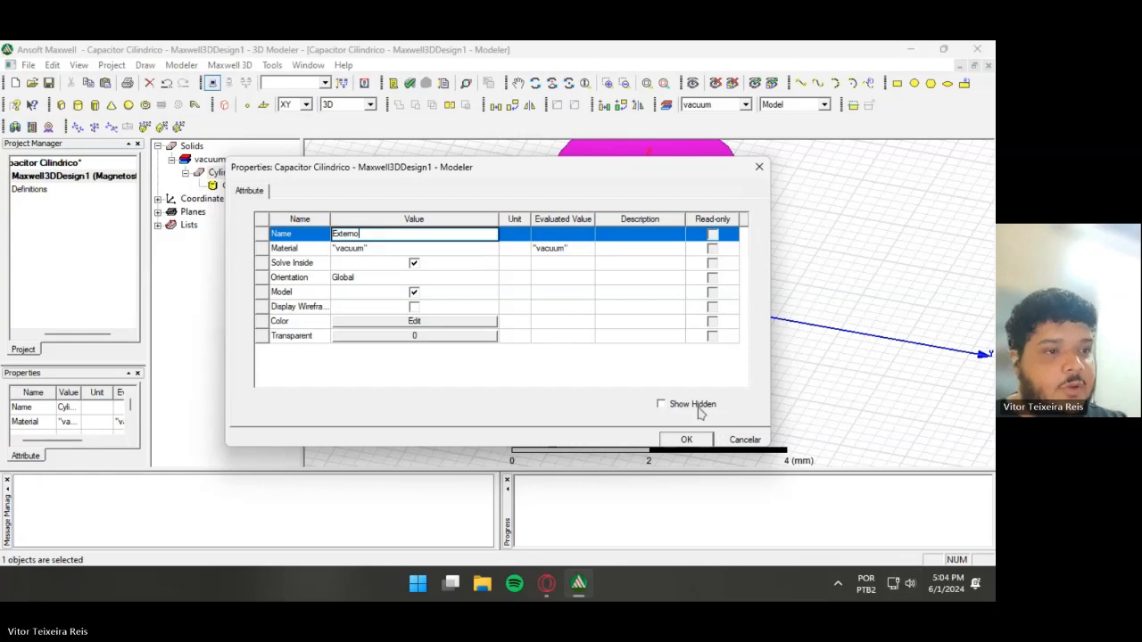
- Assign aluminum from the material library to the Externo cylinder
click(416, 249)
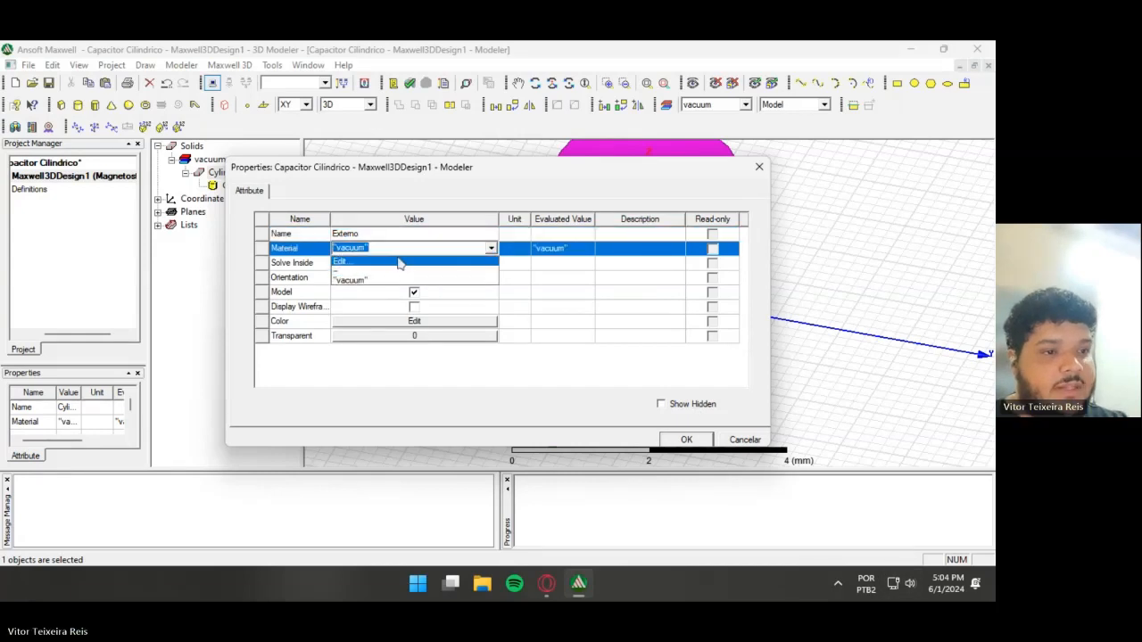
click(361, 262)
text(al)
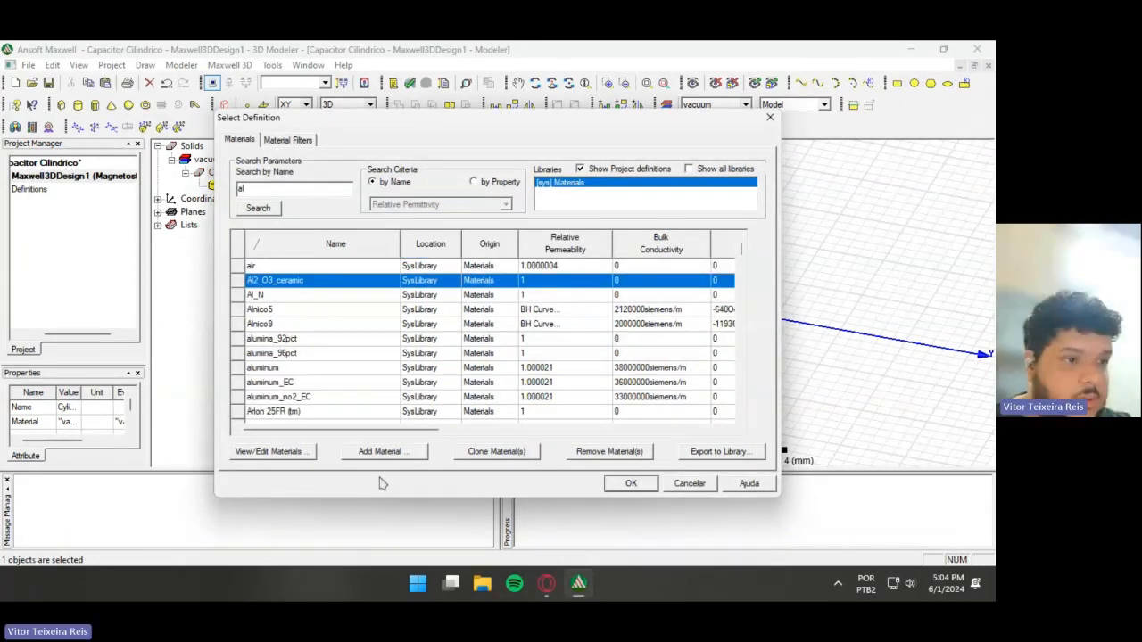
click(283, 370)
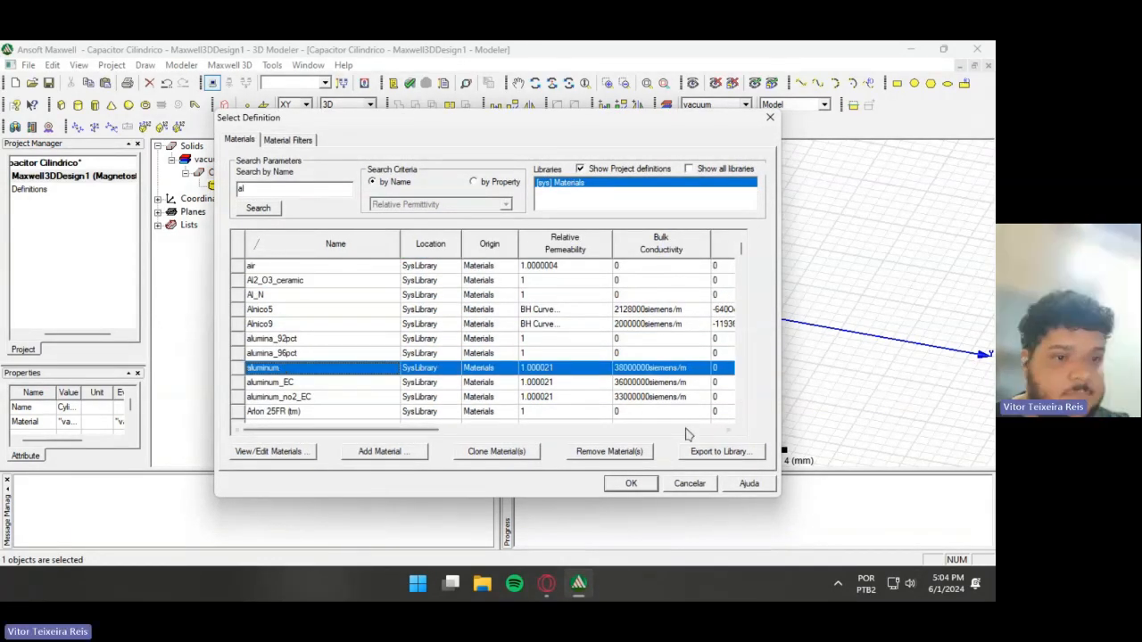
click(642, 482)
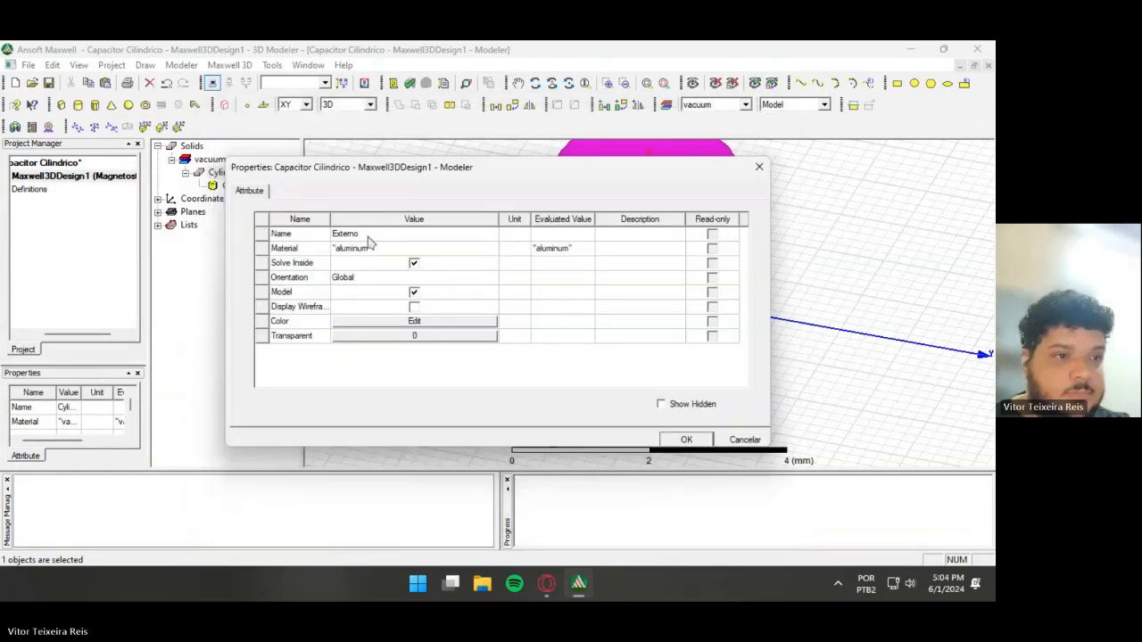
- Colour the Externo cylinder yellow, set its transparency to 0.6 and apply the attributes
click(428, 325)
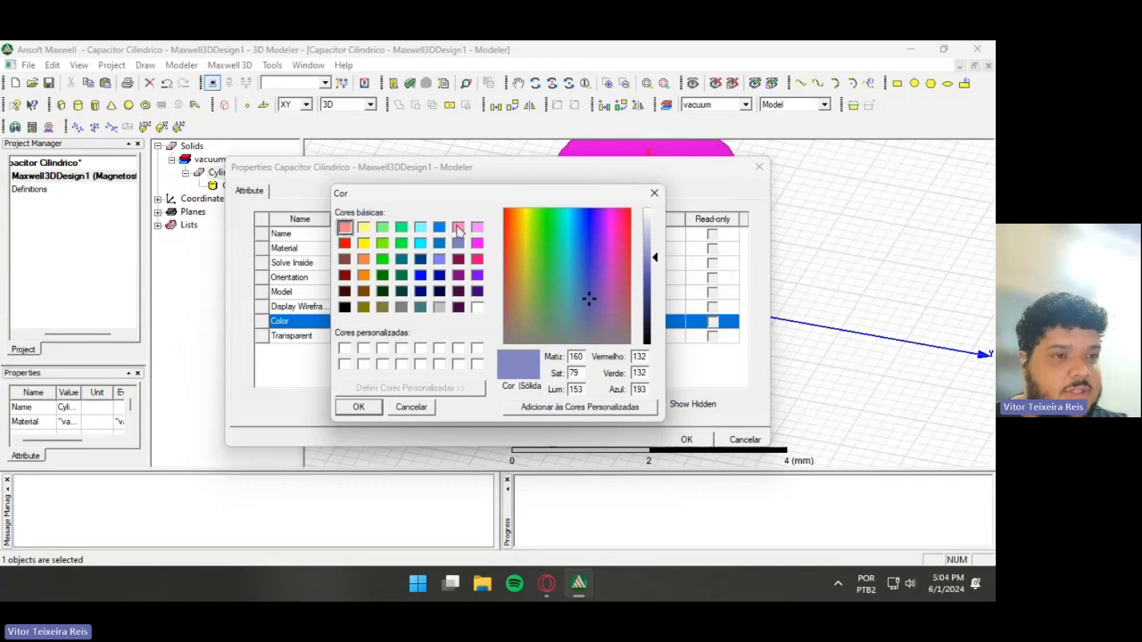
click(364, 243)
click(371, 409)
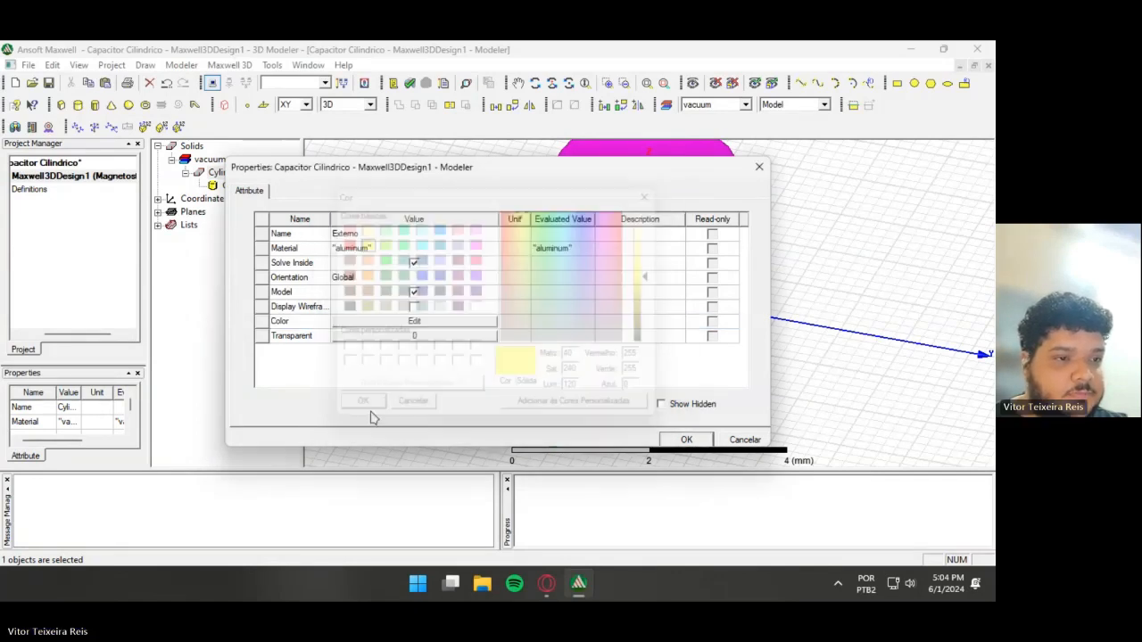
click(424, 334)
click(437, 339)
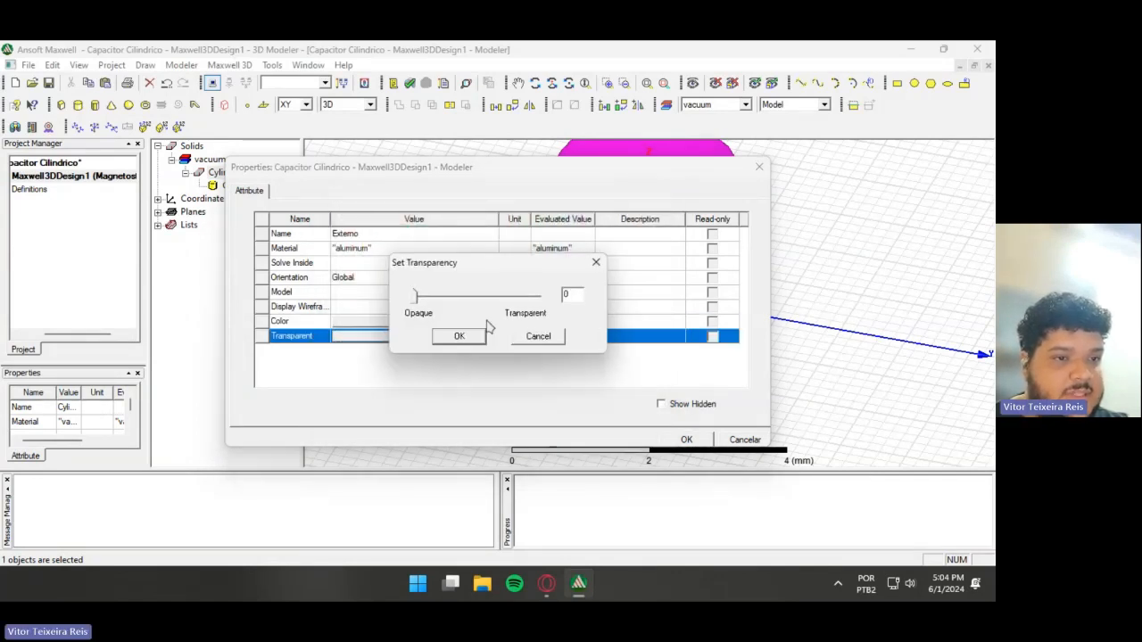
drag(414, 295, 490, 296)
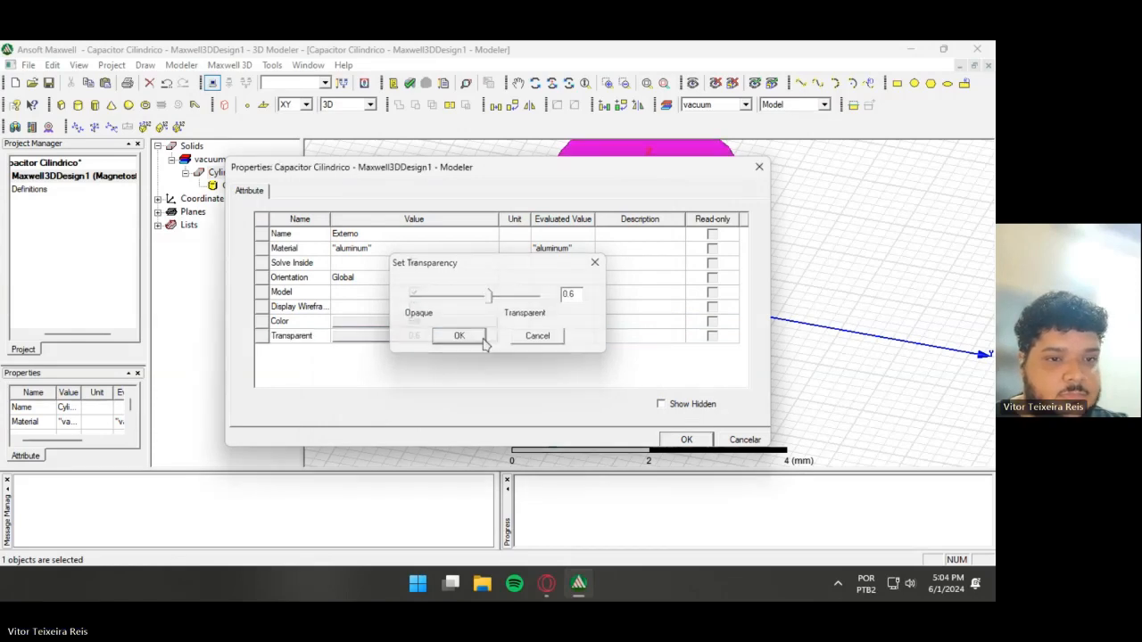
click(464, 336)
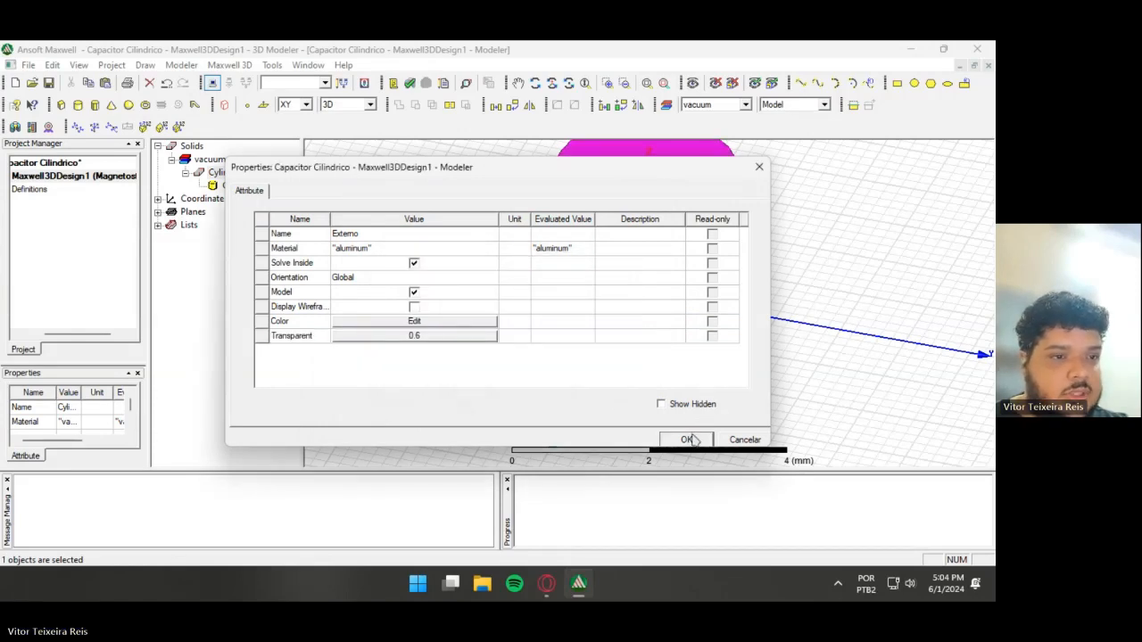
click(689, 440)
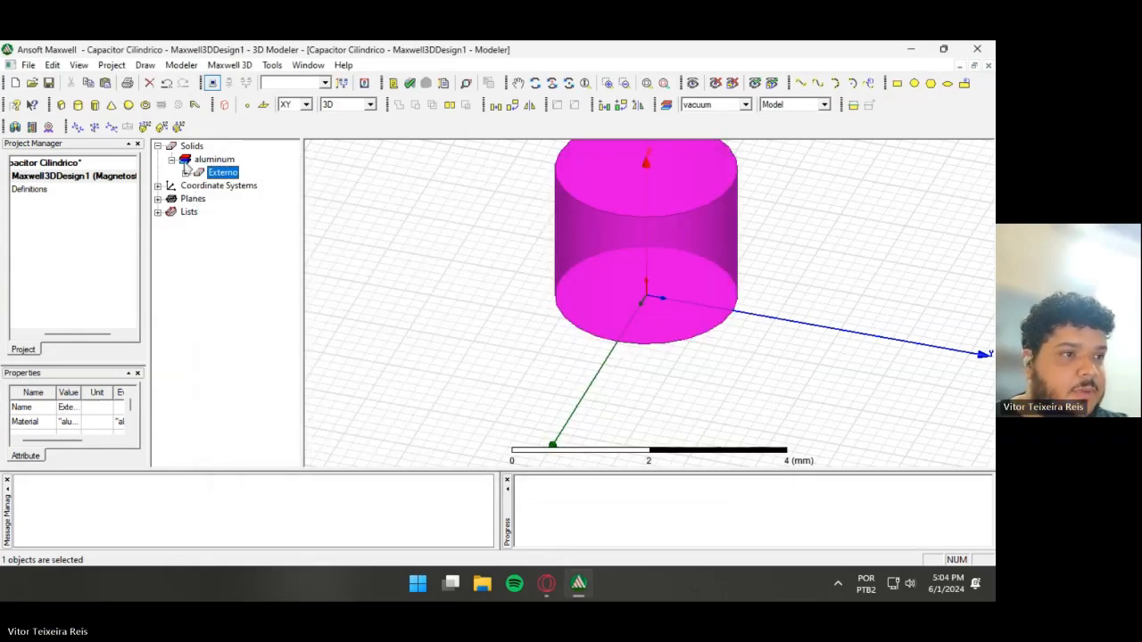
- Set the Externo cylinder's radius to 15 mm and its height to 22 mm
click(186, 171)
double_click(255, 187)
click(391, 295)
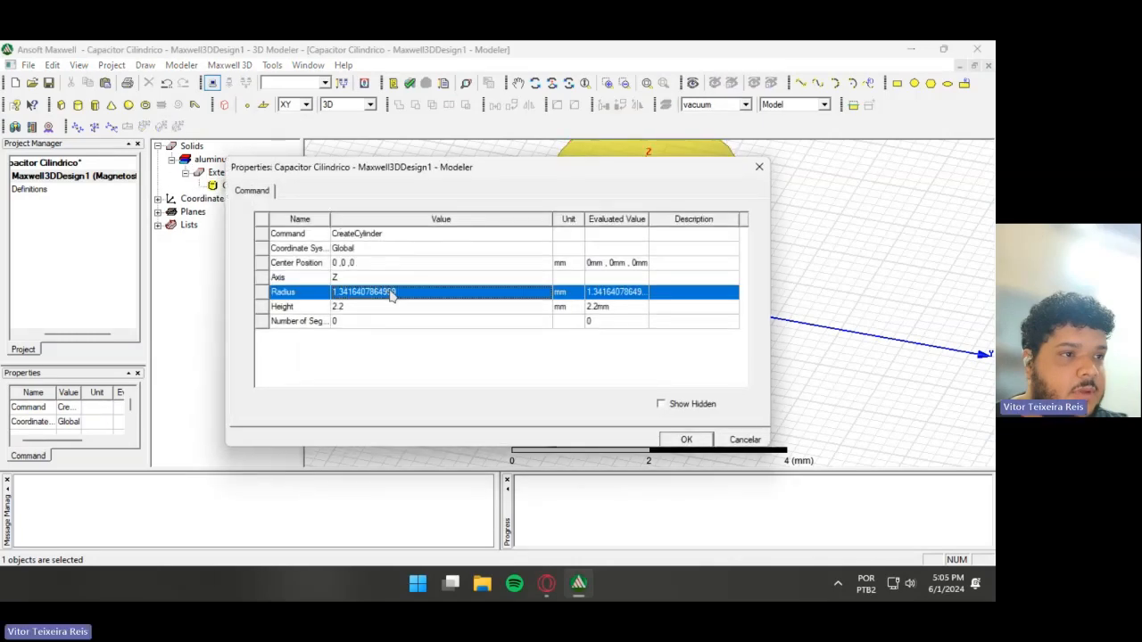
click(391, 295)
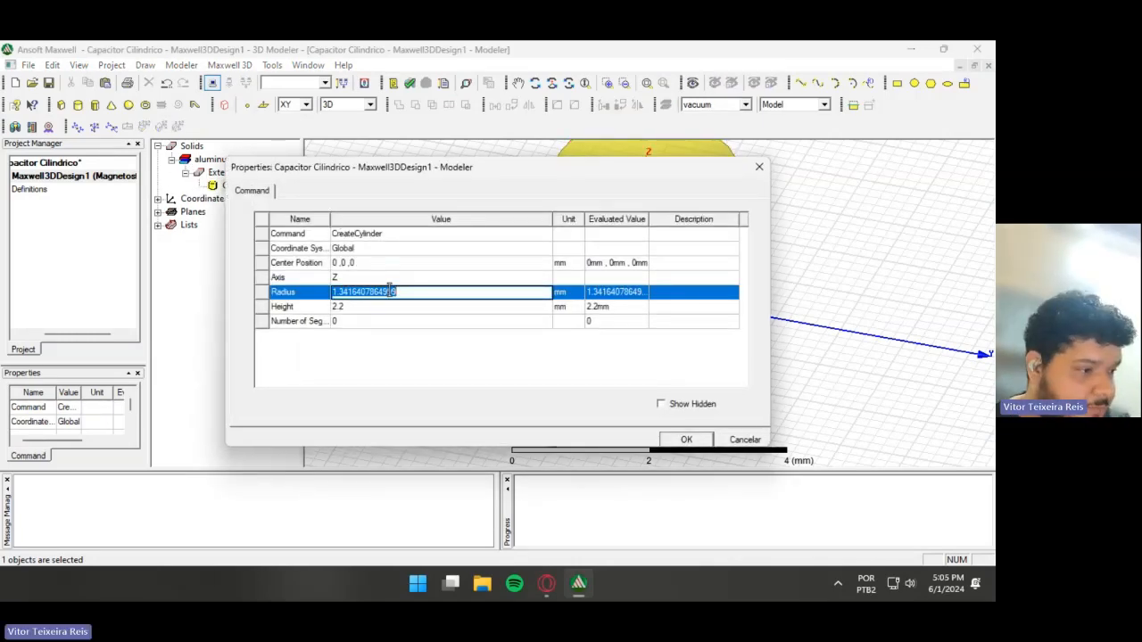
text(15)
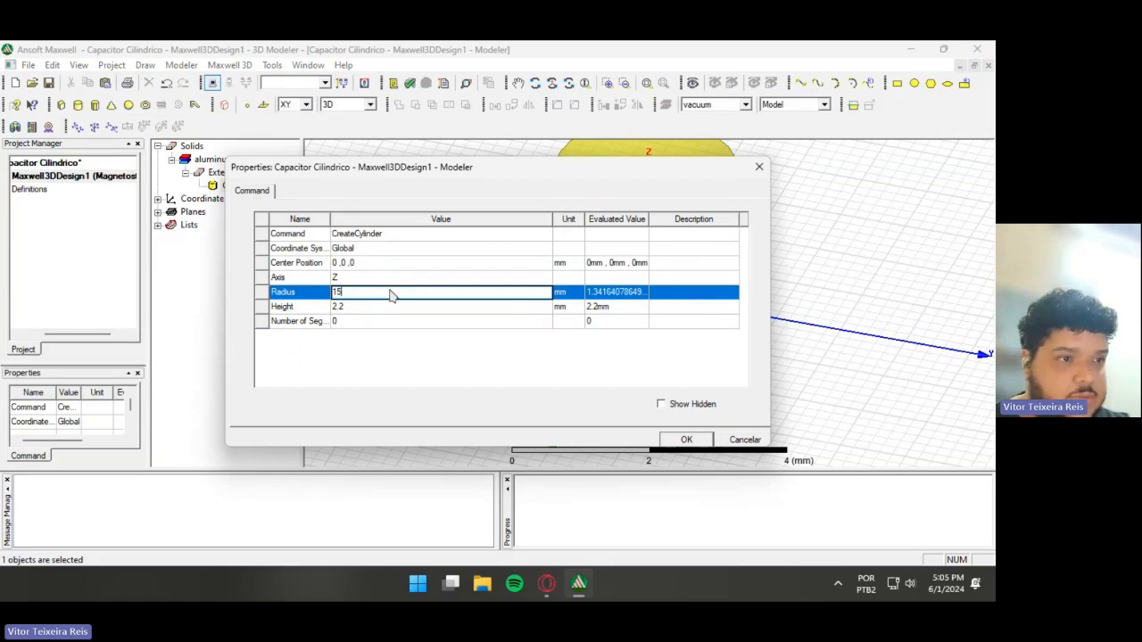
click(387, 311)
click(386, 310)
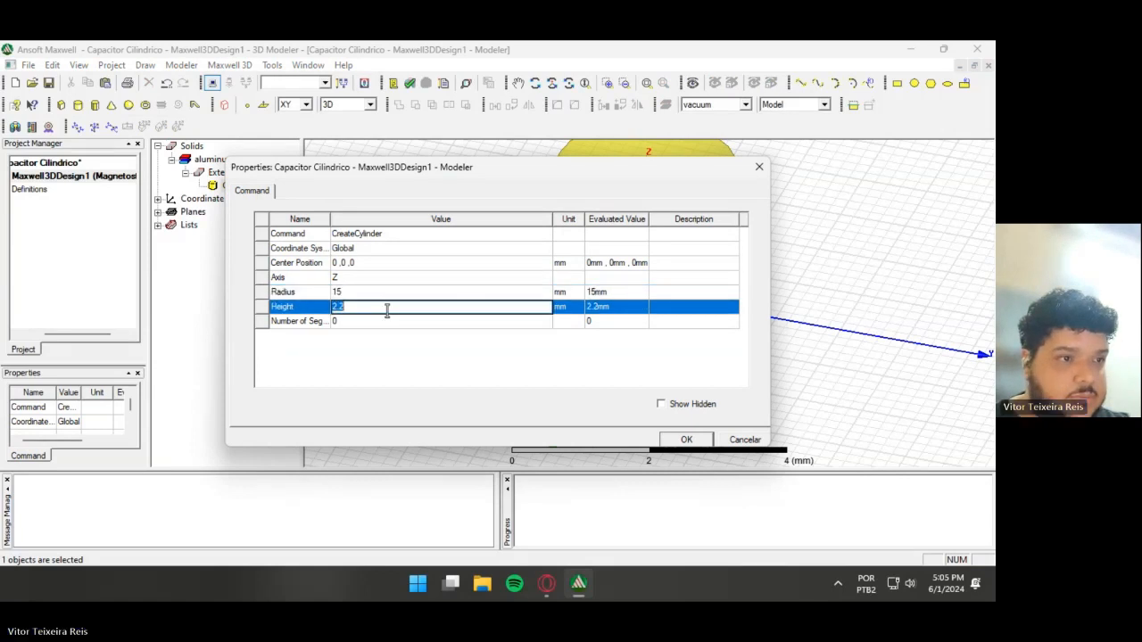
text(22)
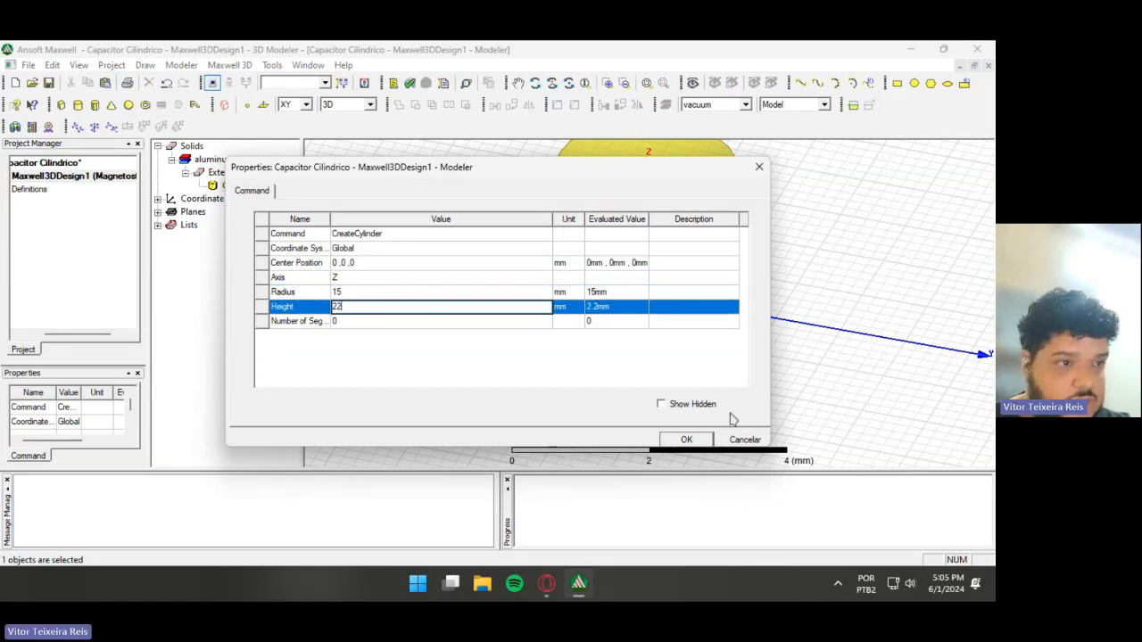
click(696, 442)
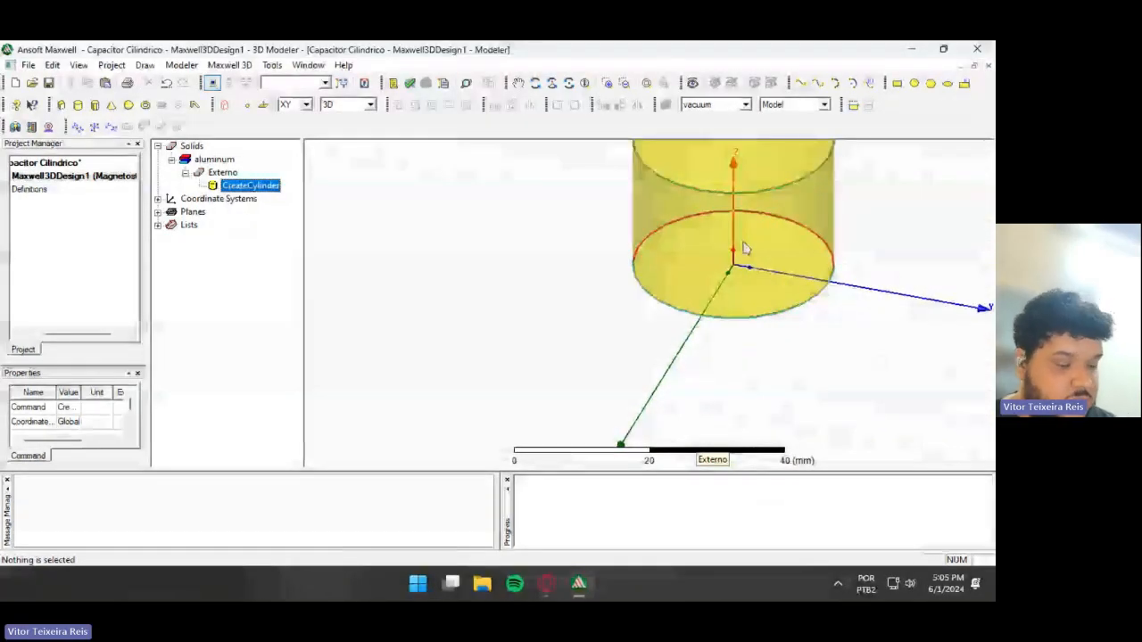
shift+drag(863, 230, 812, 339)
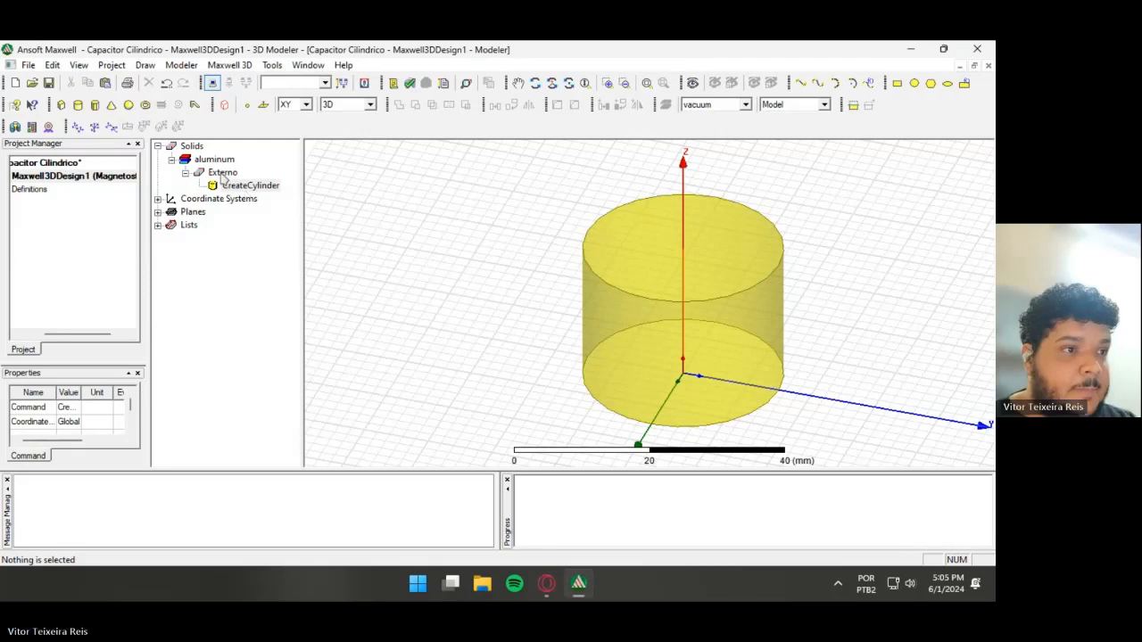
- Make two copies of the Externo cylinder and rename the first copy as Interno
click(185, 172)
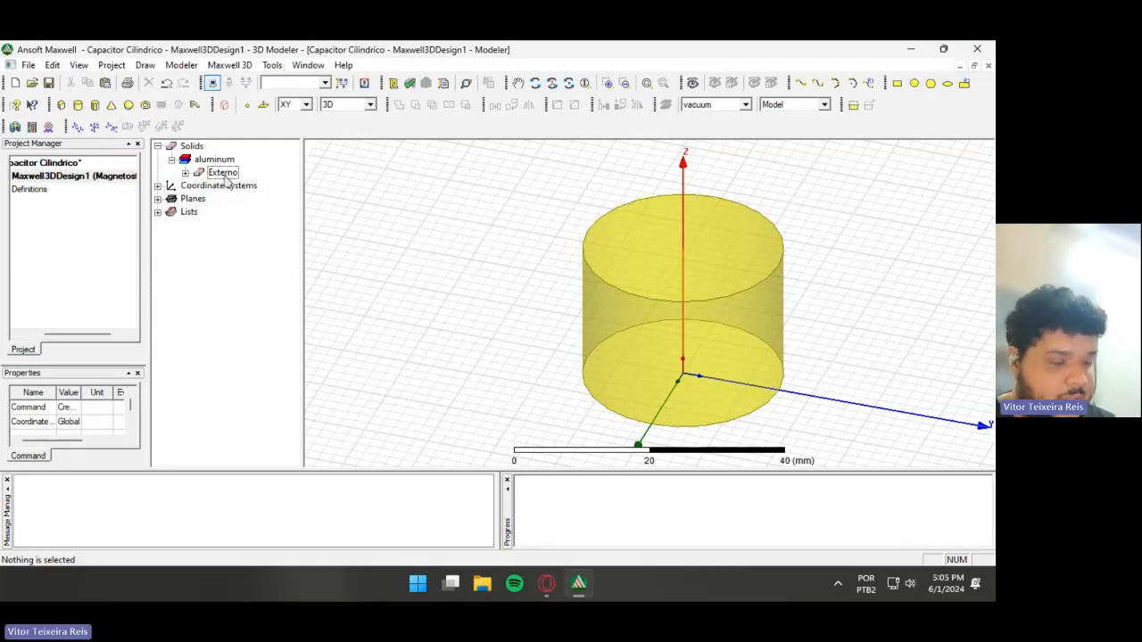
click(223, 173)
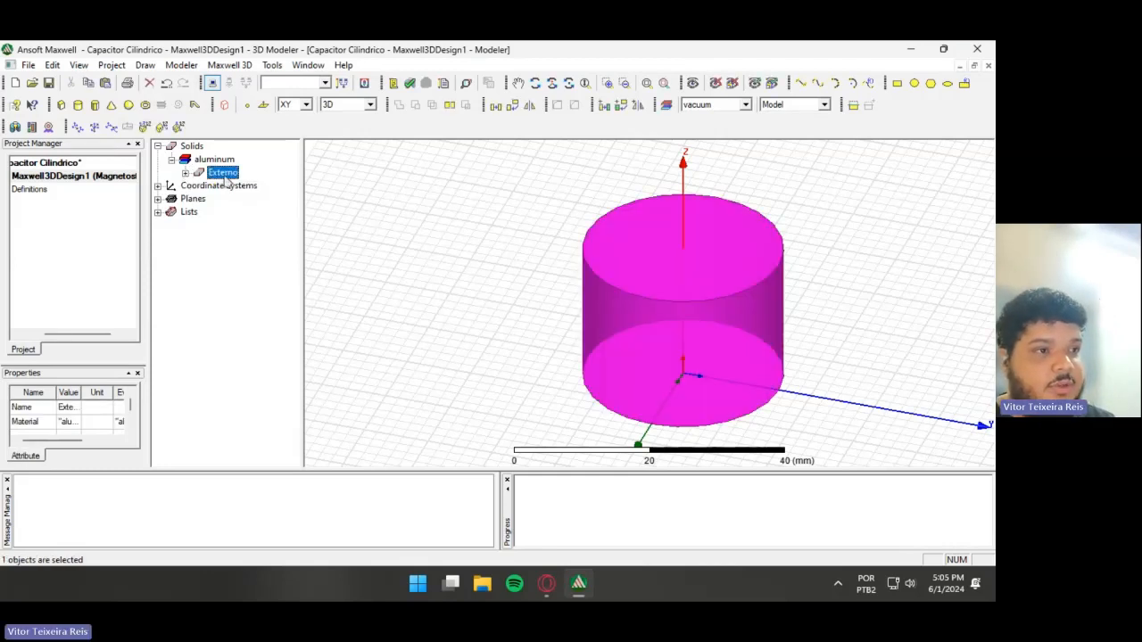
double_click(219, 186)
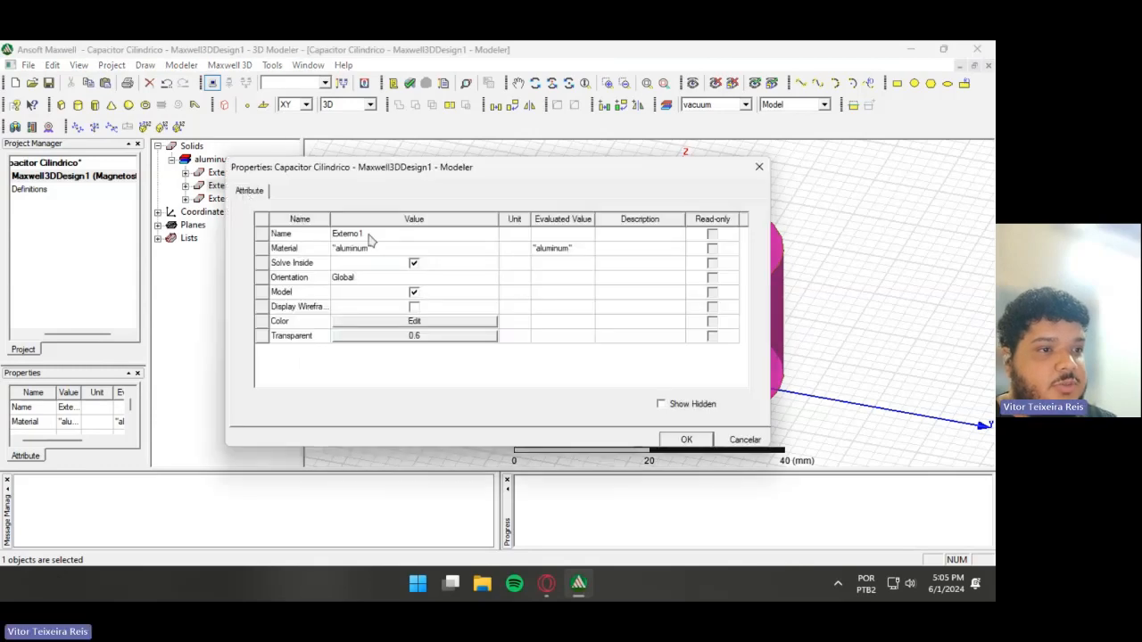
click(370, 235)
text(Int)
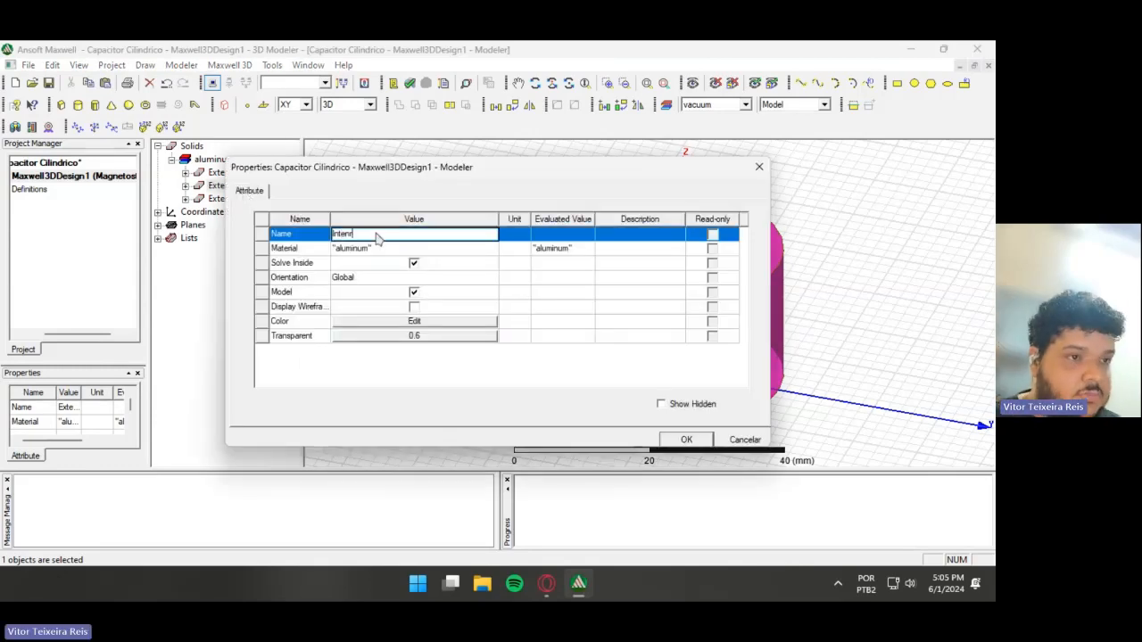
text(e)
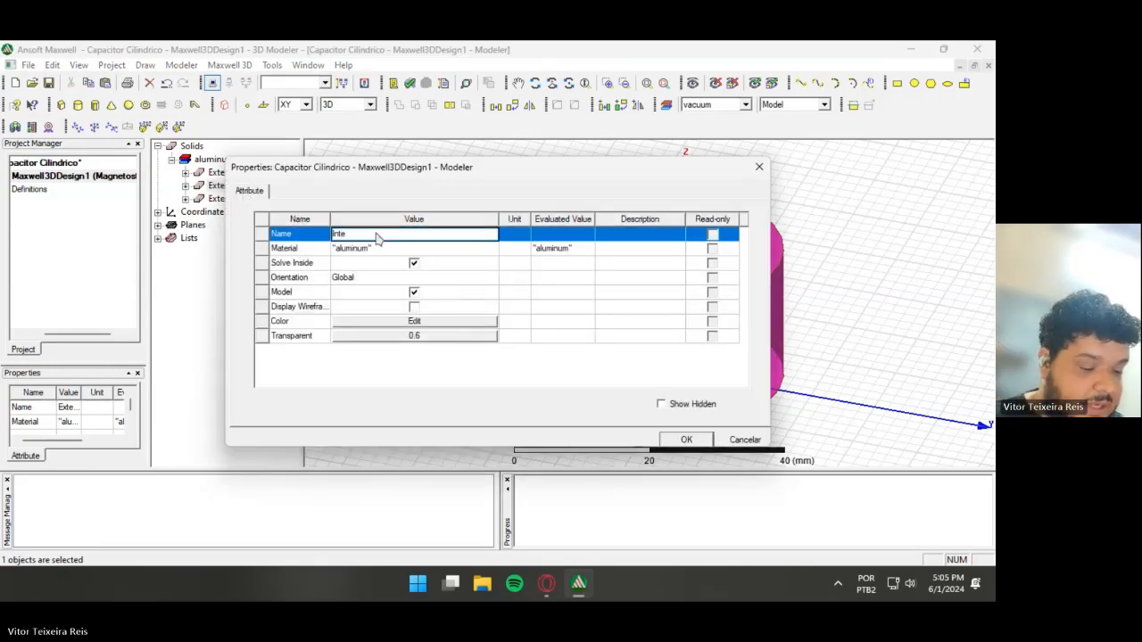
text(rno)
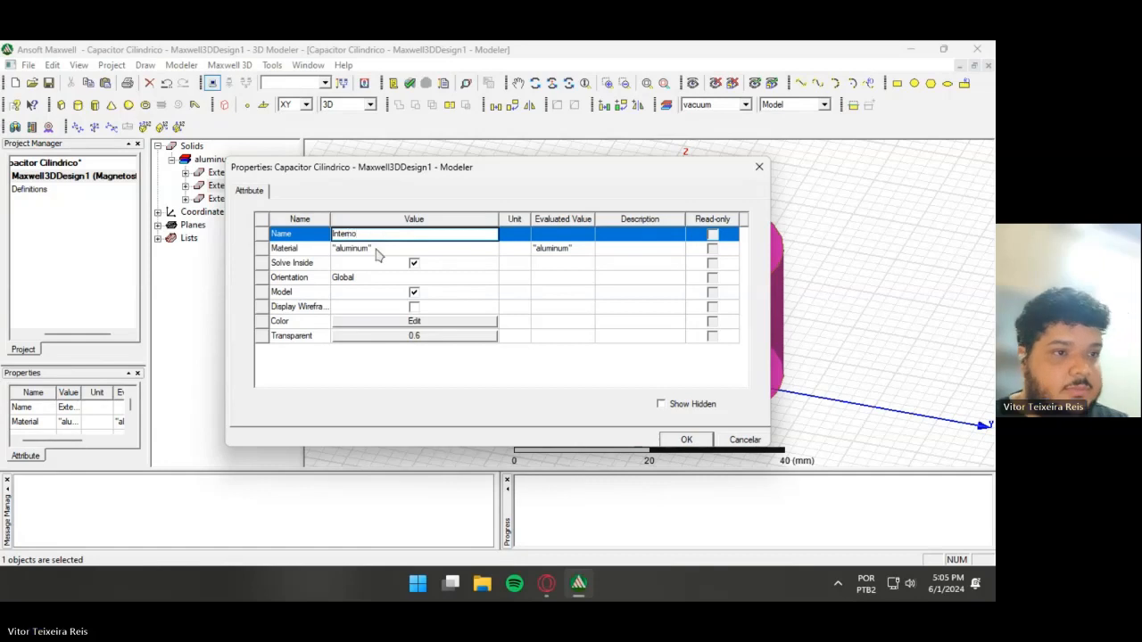
- Colour the Interno cylinder brown and apply its attributes
click(437, 321)
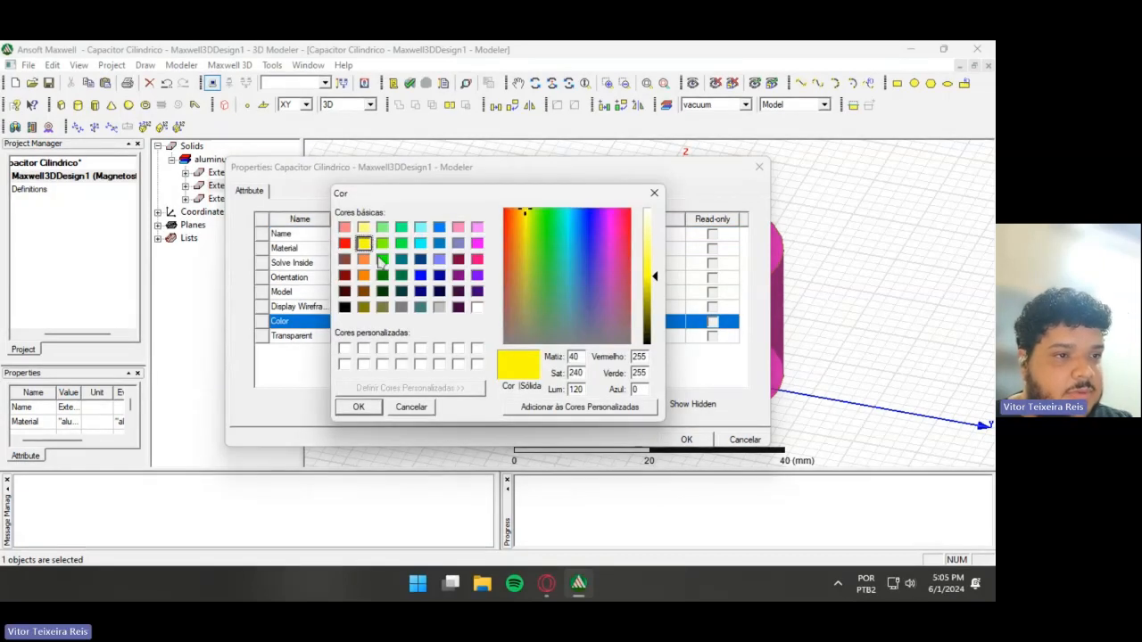
click(363, 292)
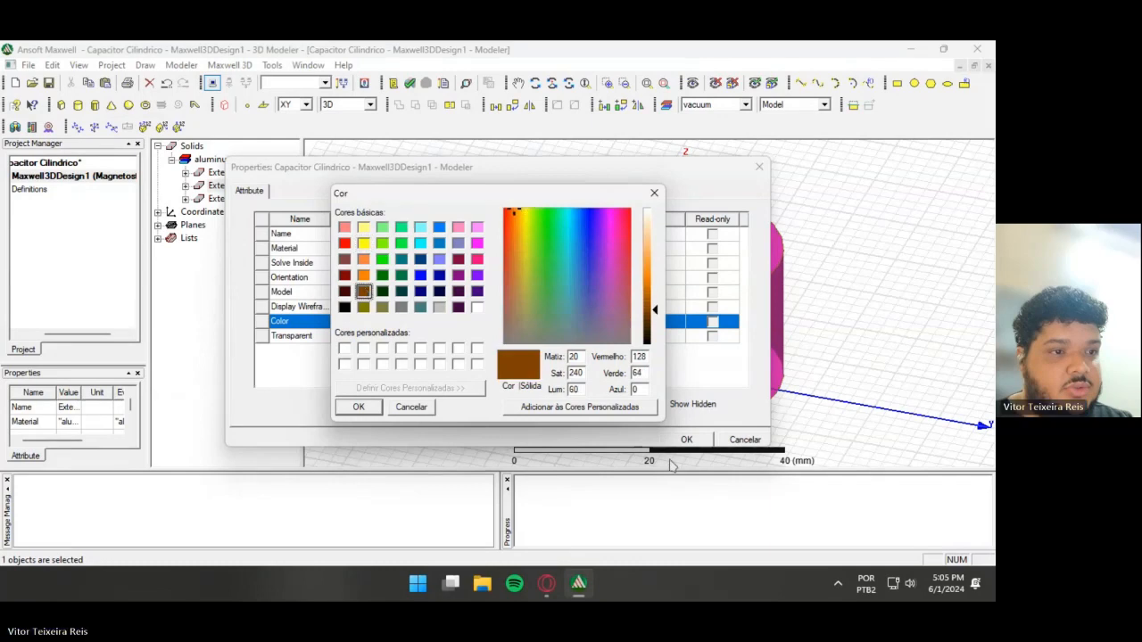
click(358, 407)
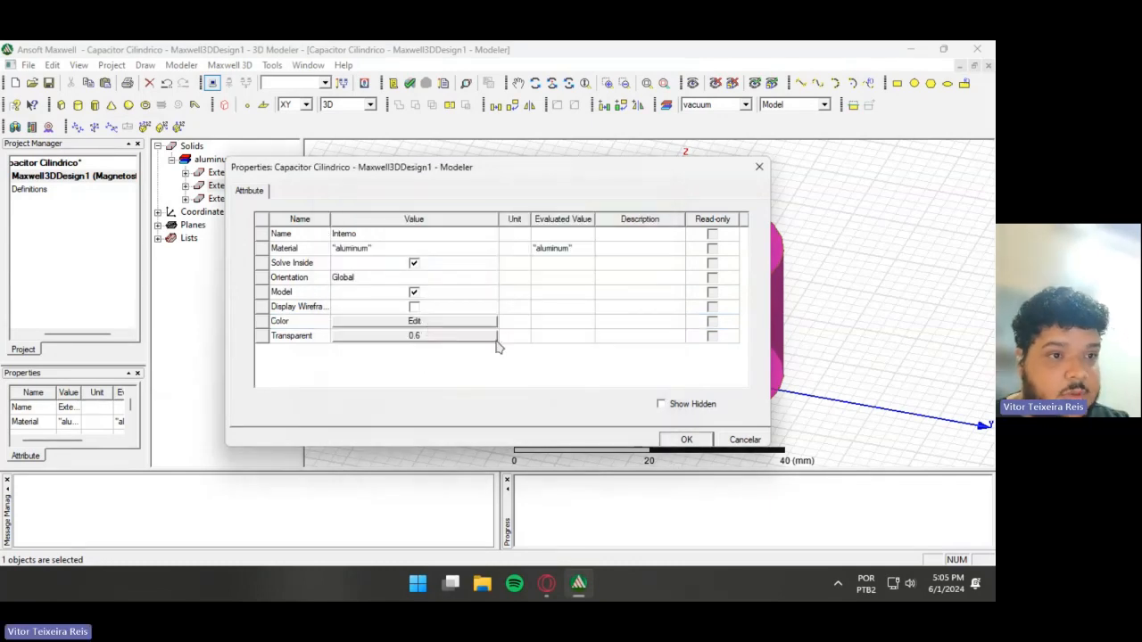
click(686, 439)
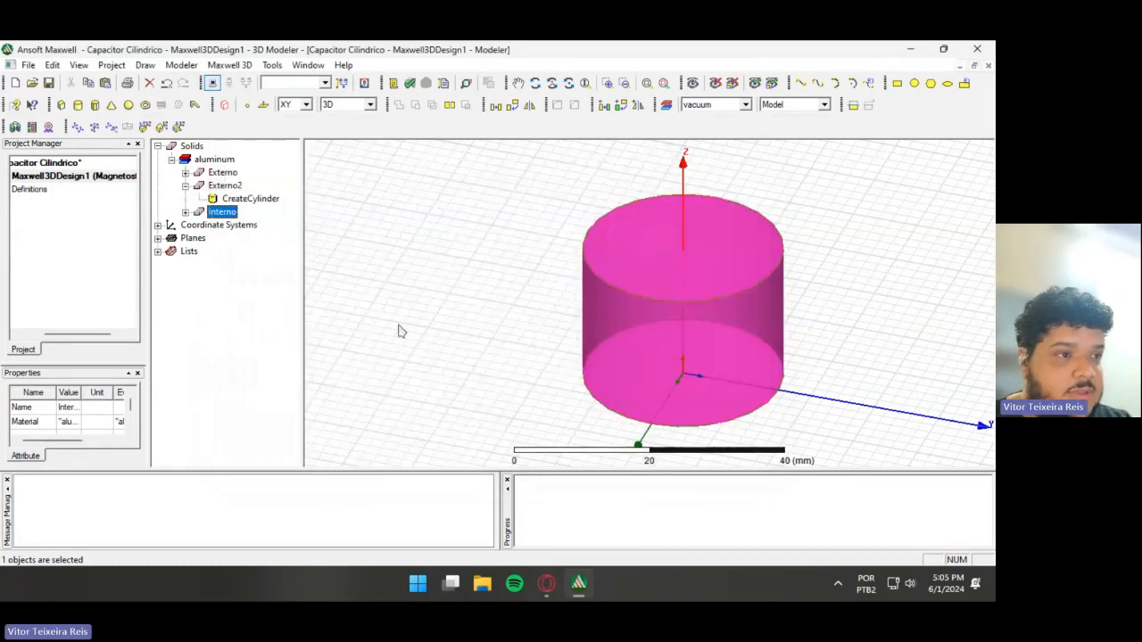
- Set the Interno cylinder's radius to 4 mm and clear the selection
click(185, 212)
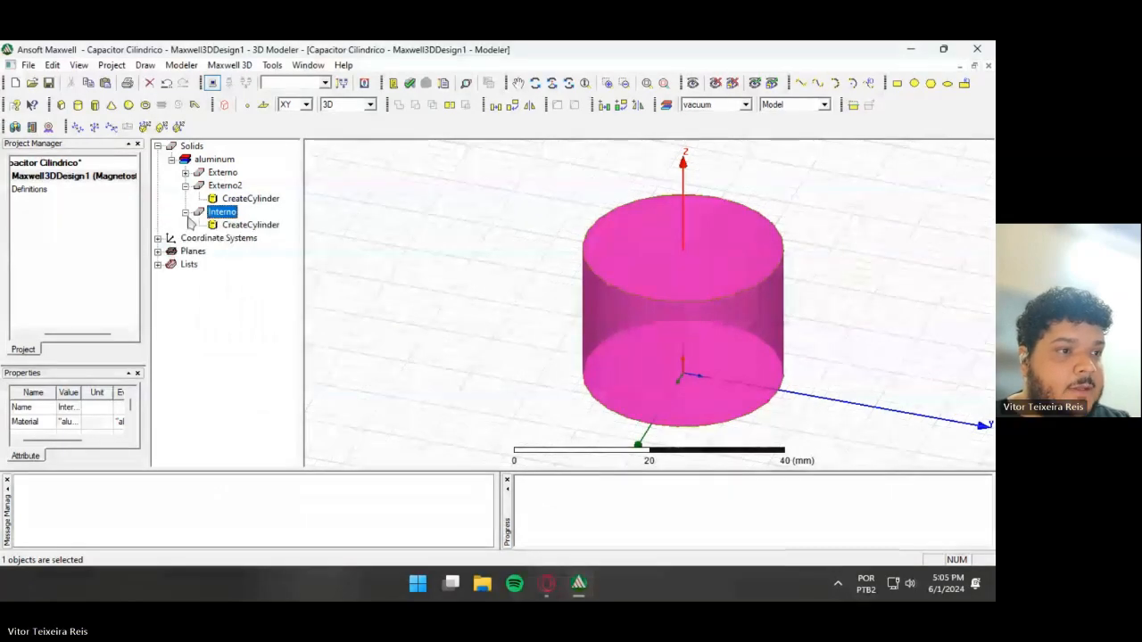
click(250, 226)
double_click(251, 225)
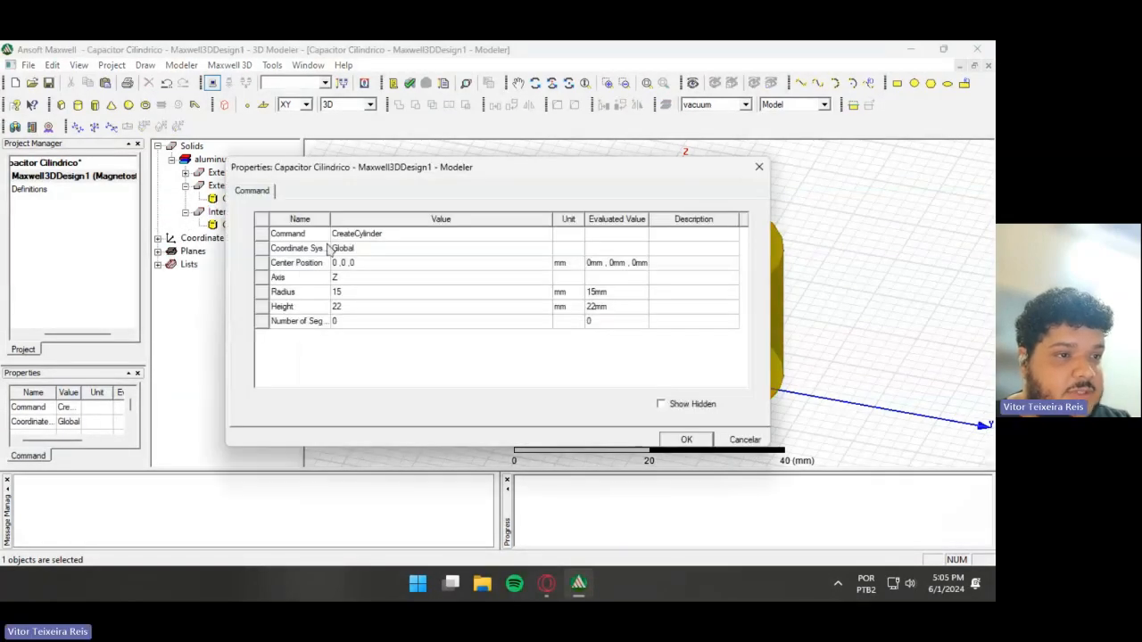
click(337, 294)
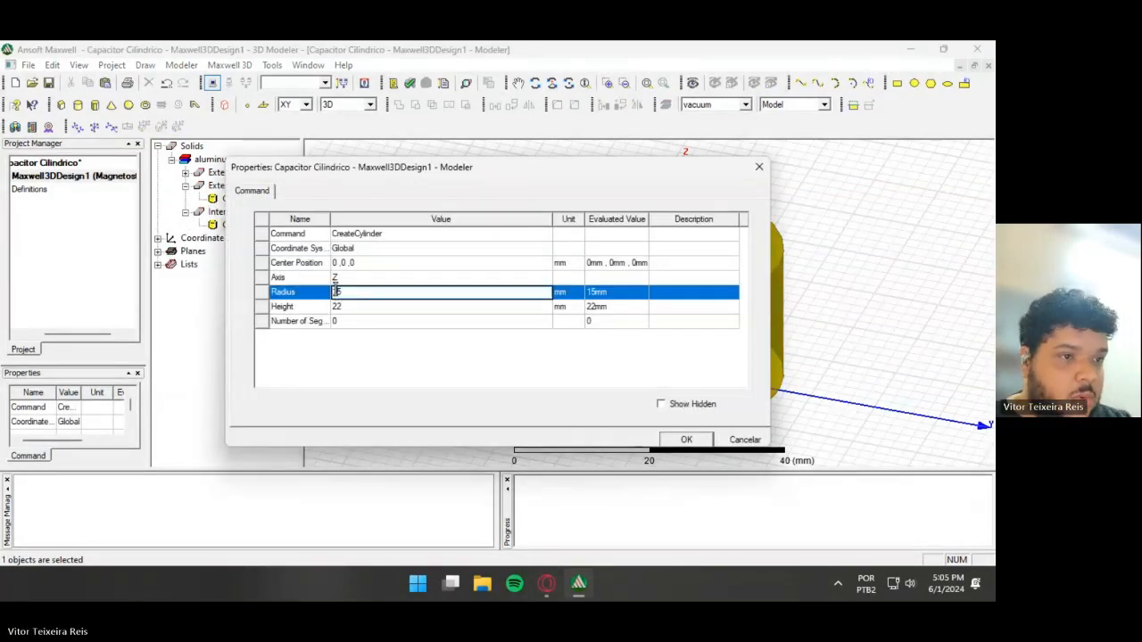
key(BackSpace)
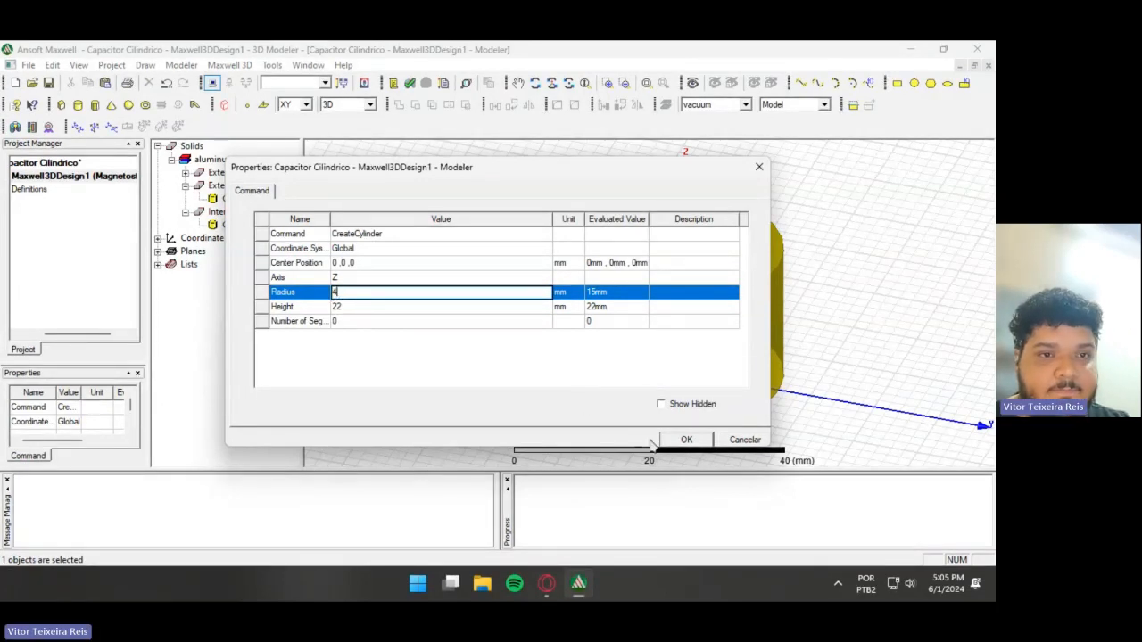
click(704, 441)
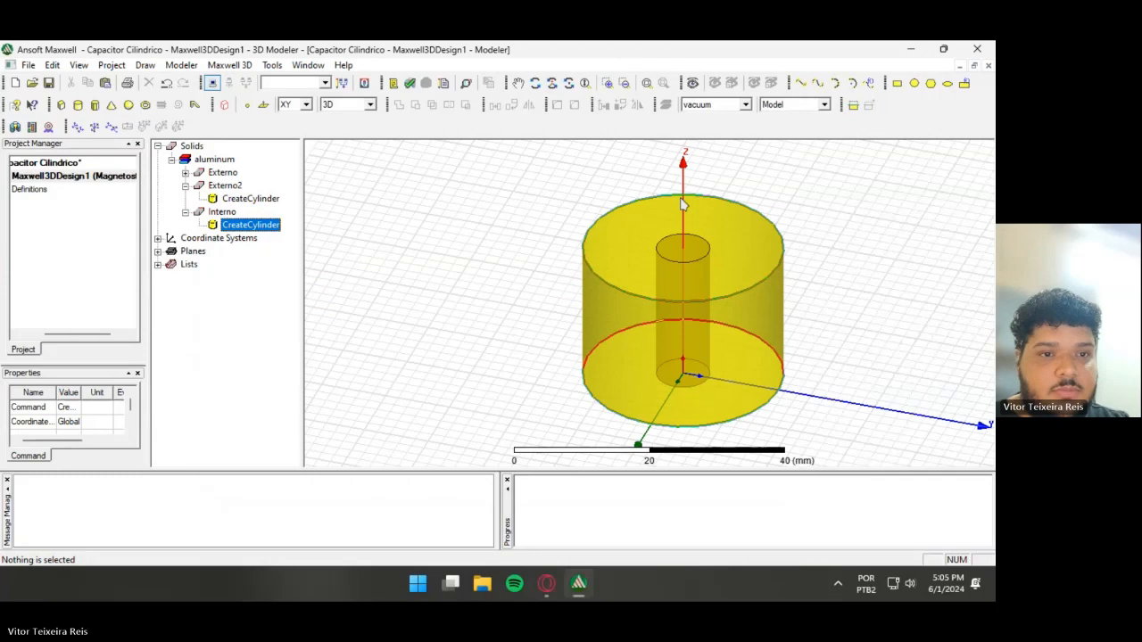
click(716, 348)
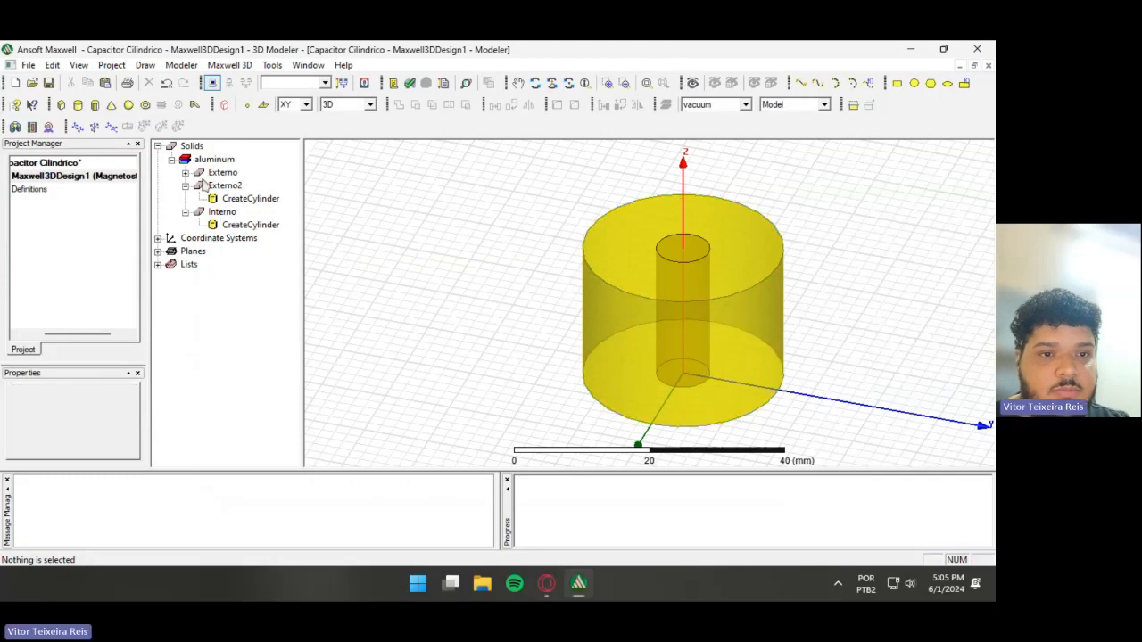
- Set the Externo2 cylinder's radius to 12 mm
double_click(251, 198)
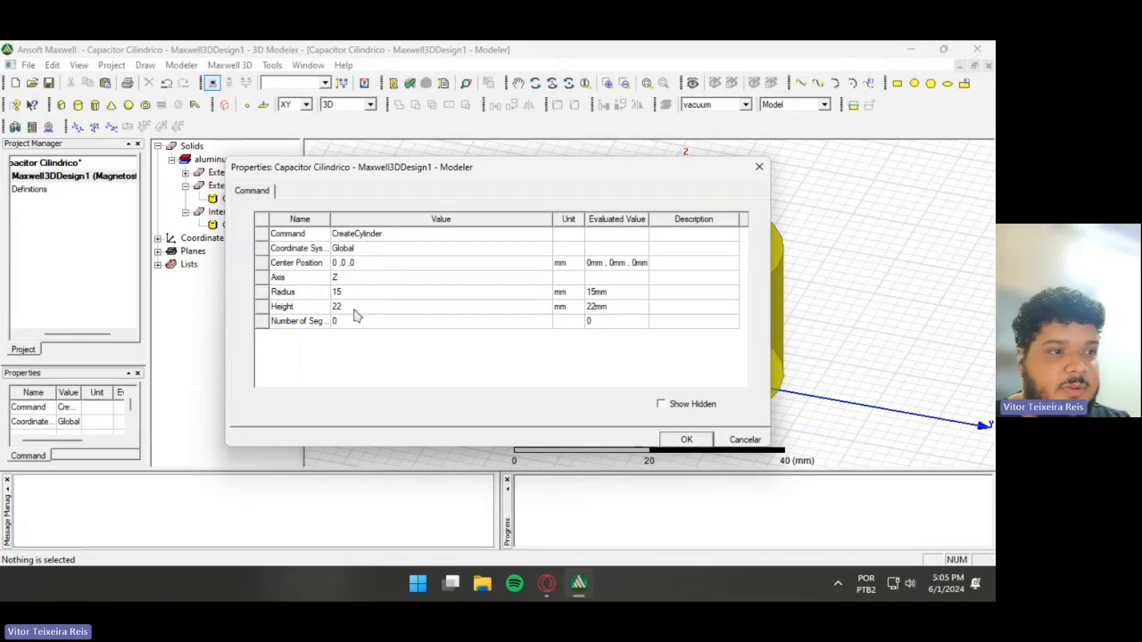
click(350, 292)
click(349, 293)
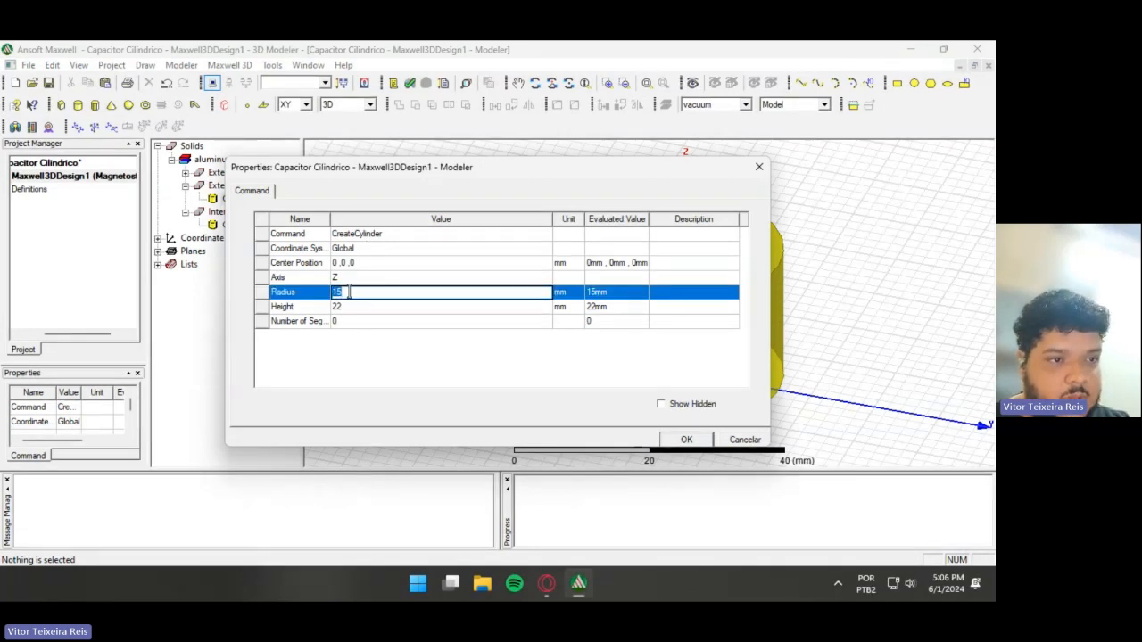
text(12)
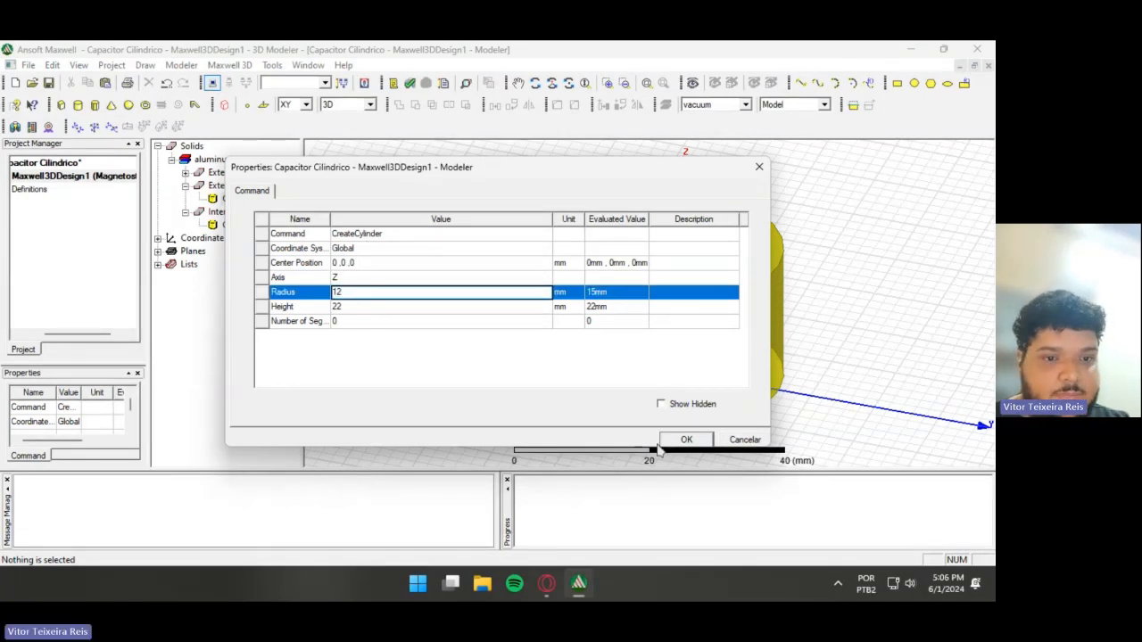
click(684, 439)
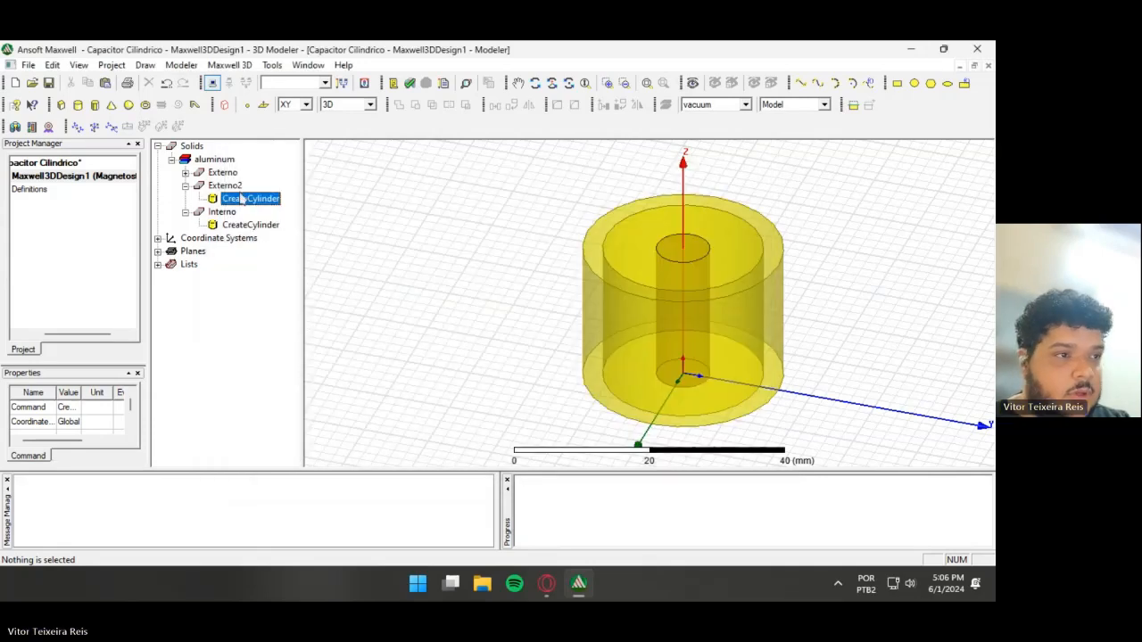
- Rename the Externo2 cylinder as Dieletrico in its attributes
double_click(242, 194)
click(386, 236)
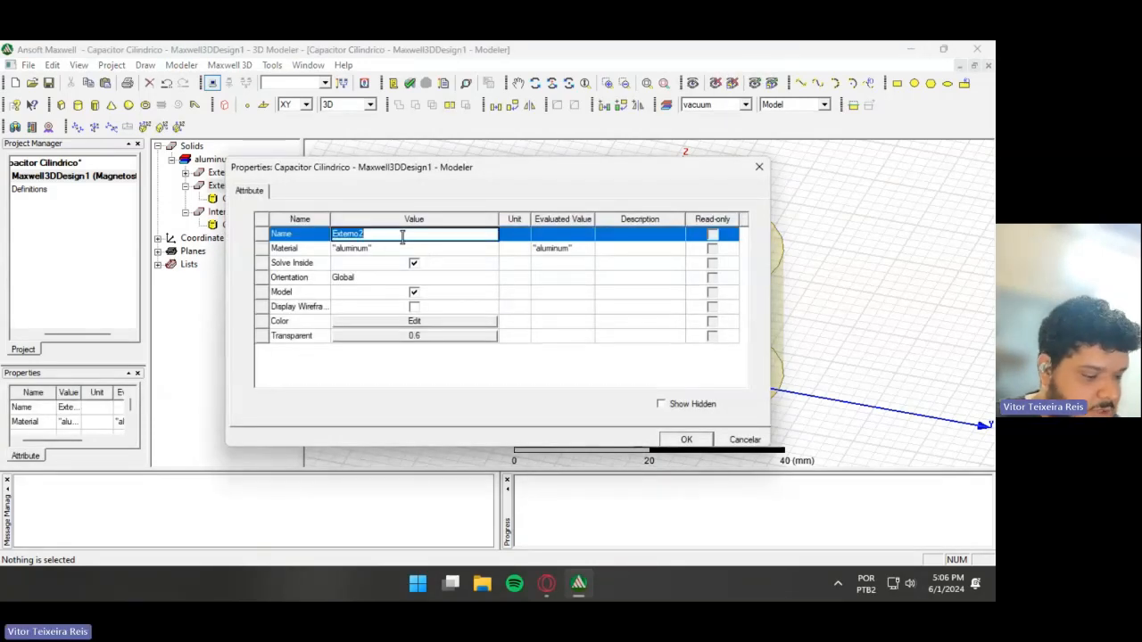
text(Diele)
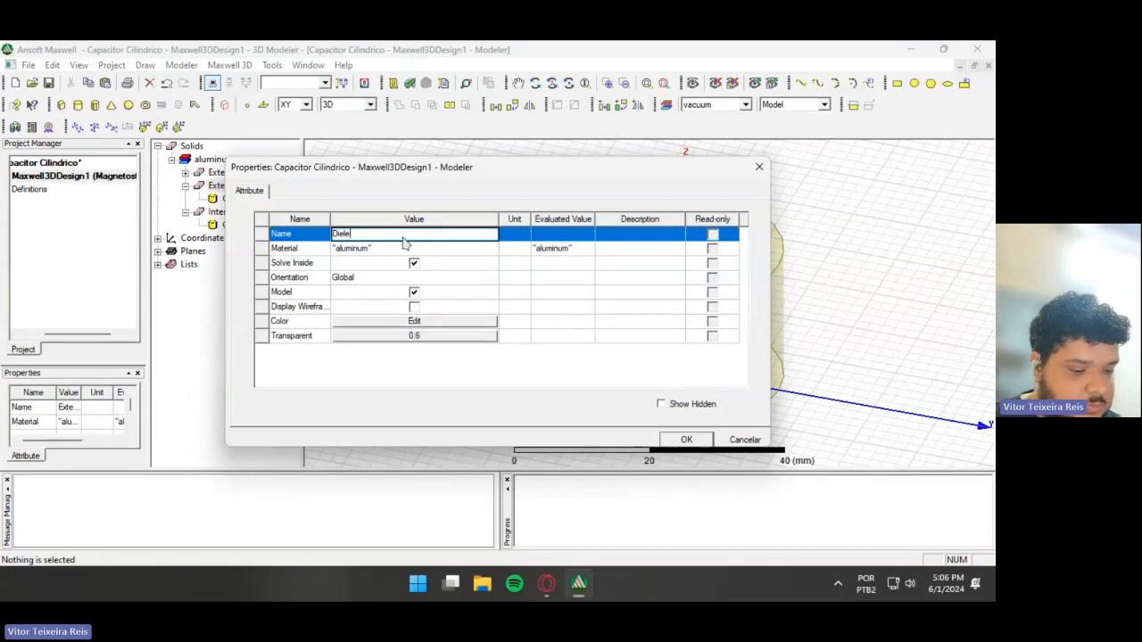
text(trico)
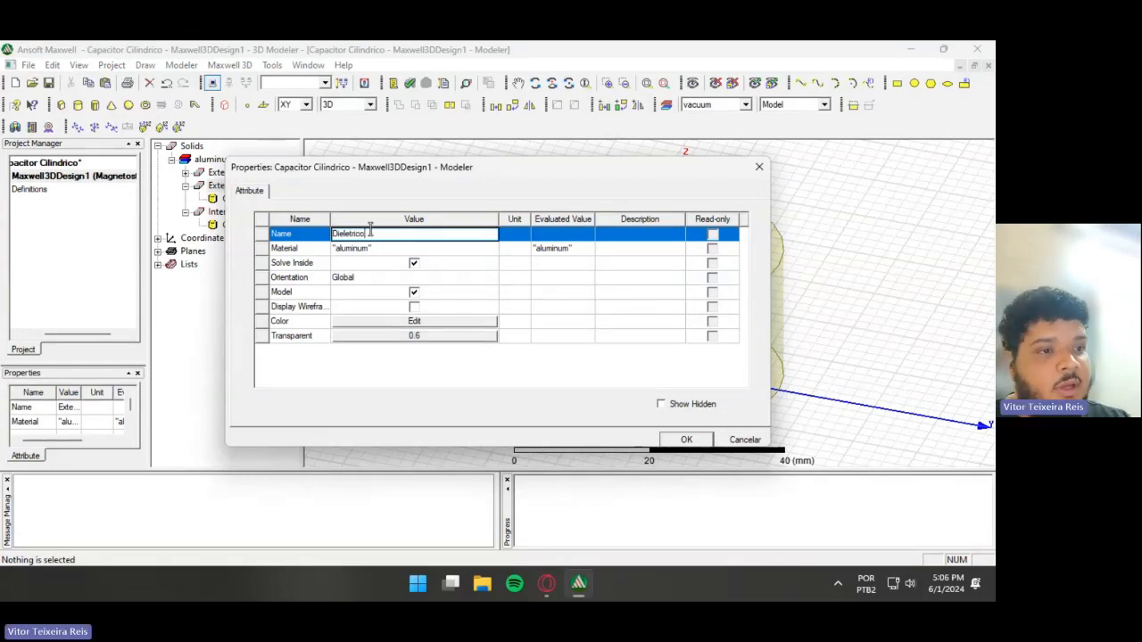
- Assign mica from the material library to the Dieletrico cylinder
click(369, 248)
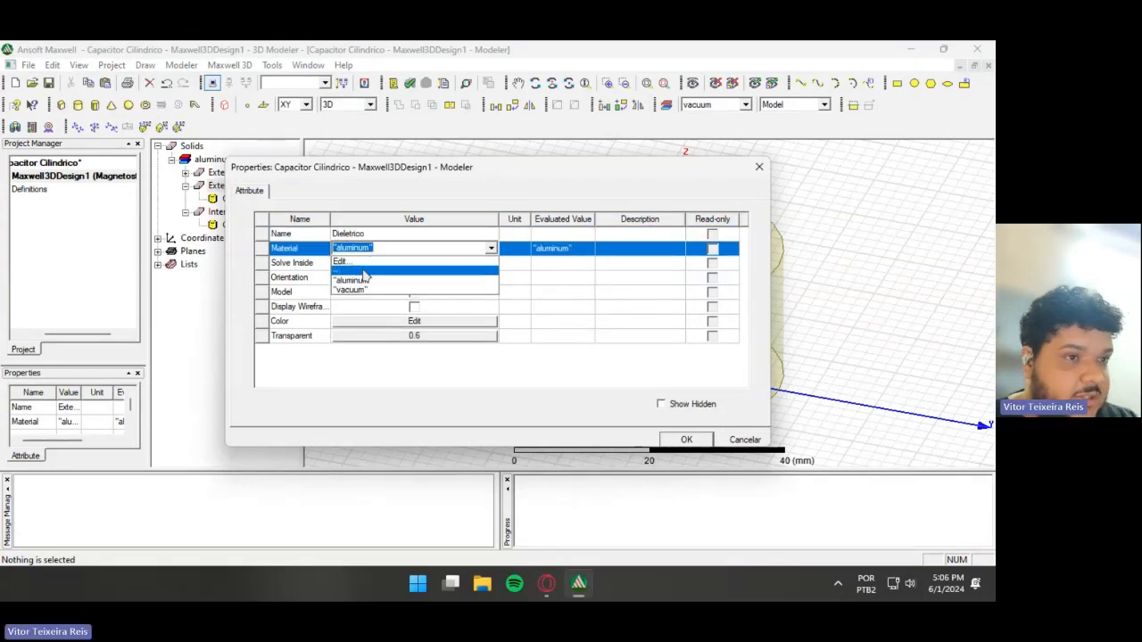
click(352, 262)
text(m)
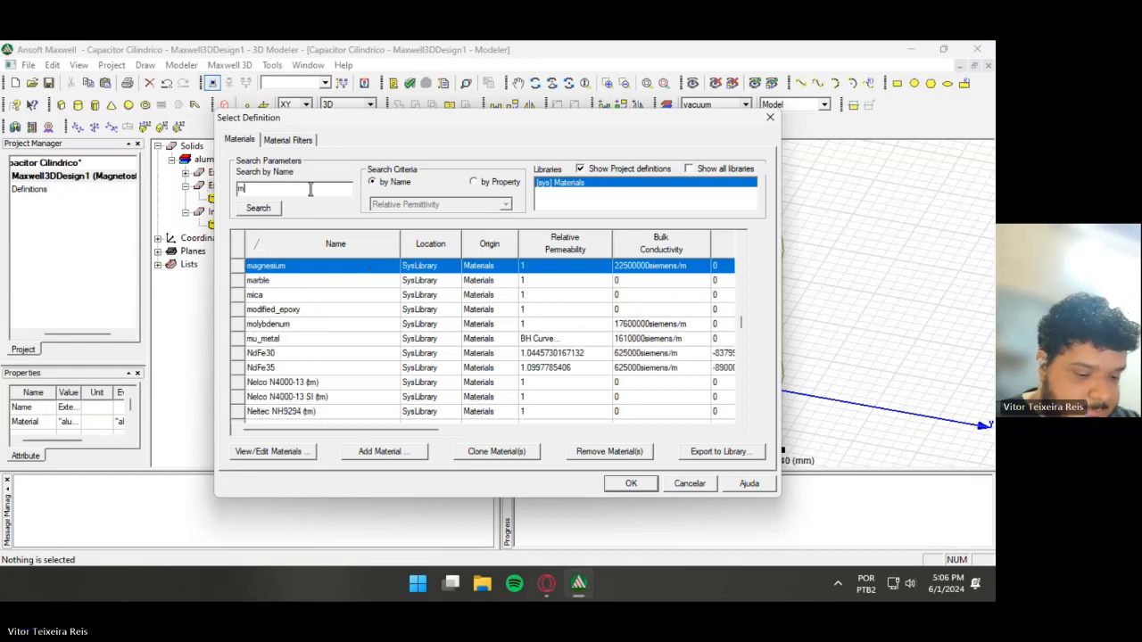
text(ica)
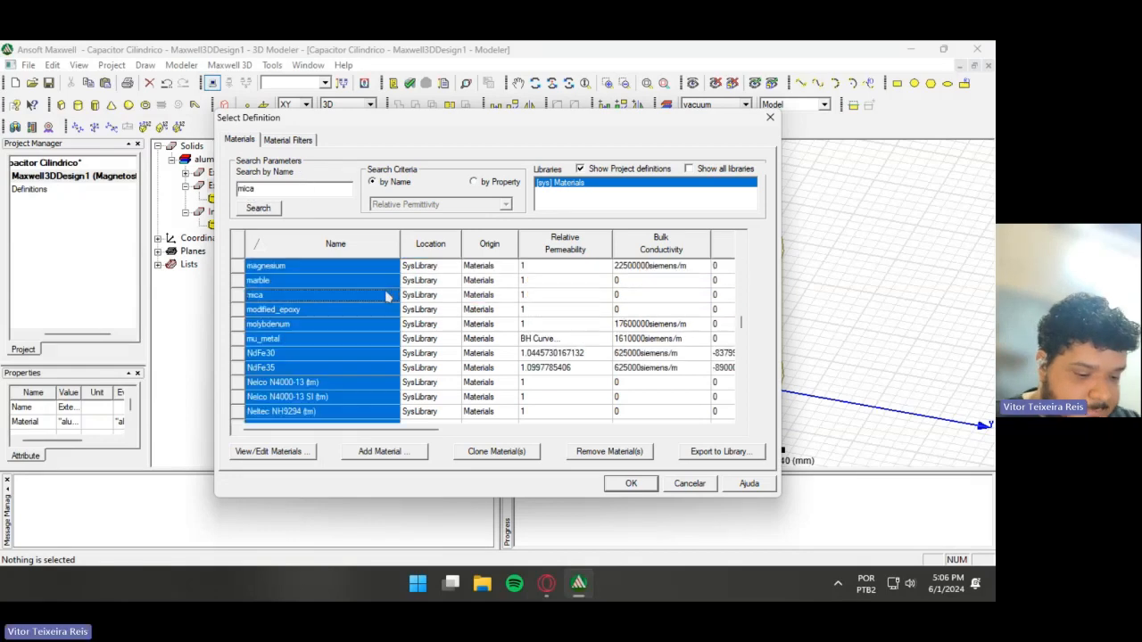
click(631, 484)
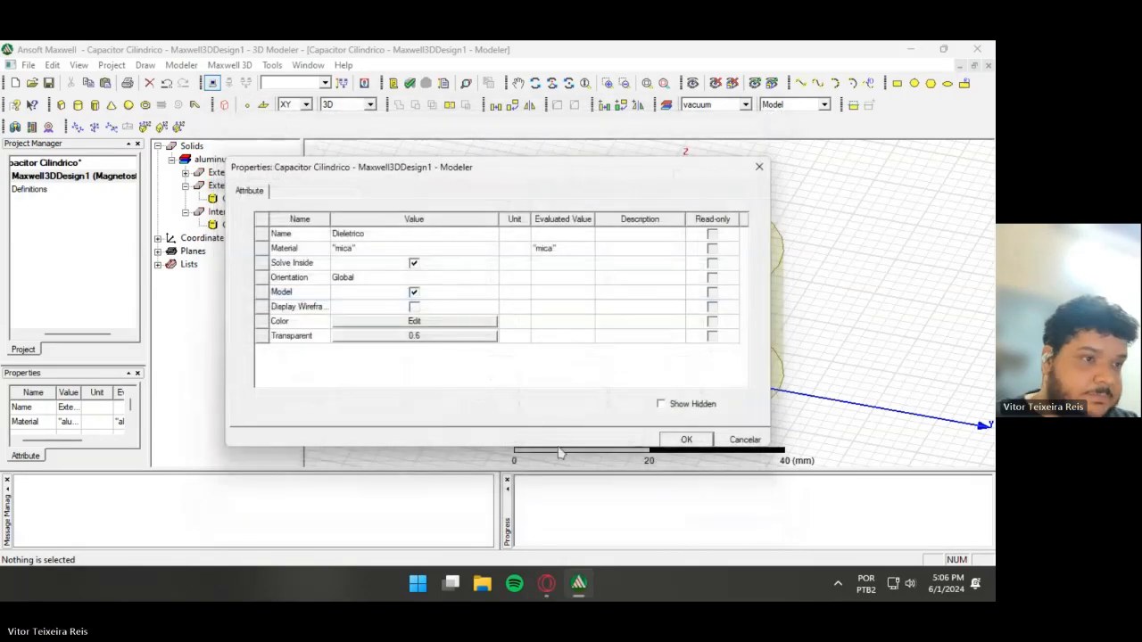
- Change the color of the Dieletrico cylinder to gray and clear the selection
click(436, 323)
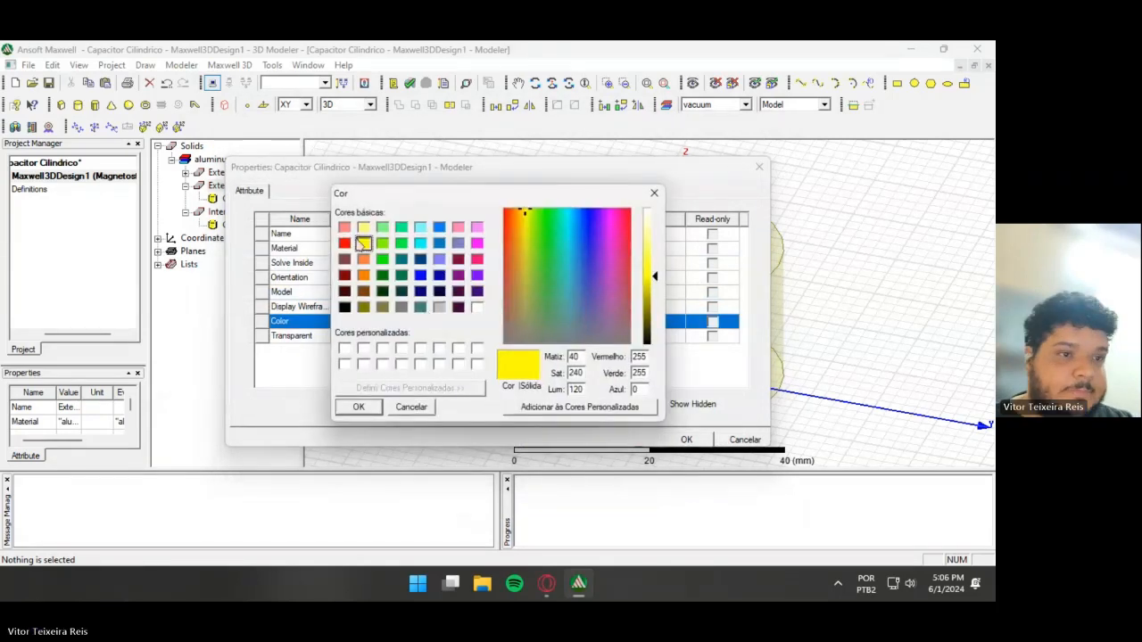
click(399, 307)
click(358, 406)
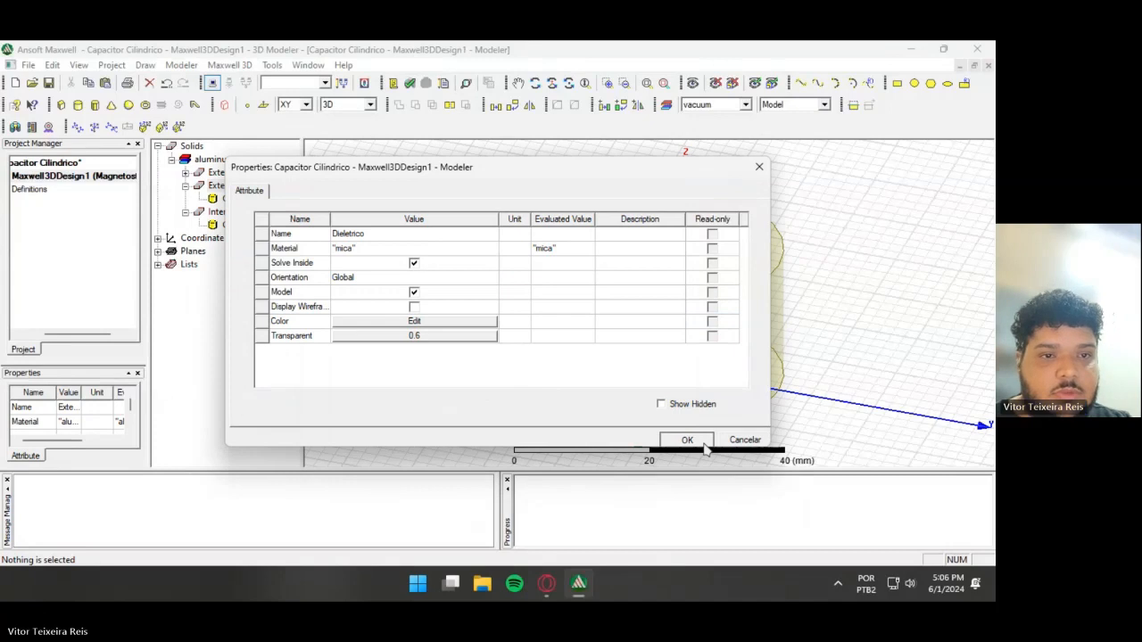
click(686, 439)
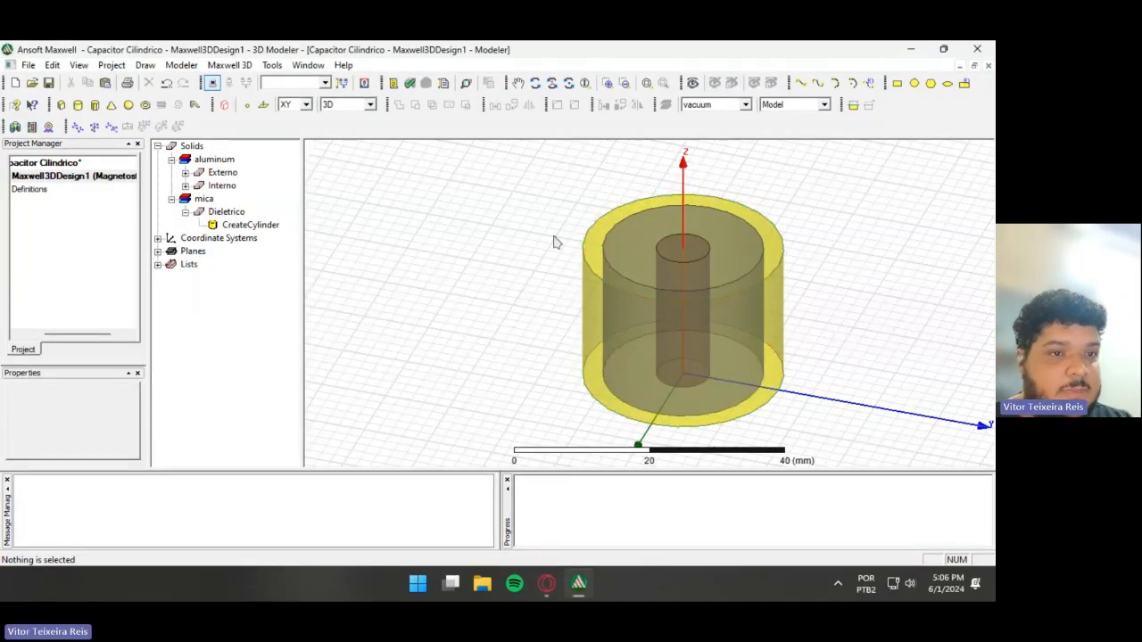
click(186, 213)
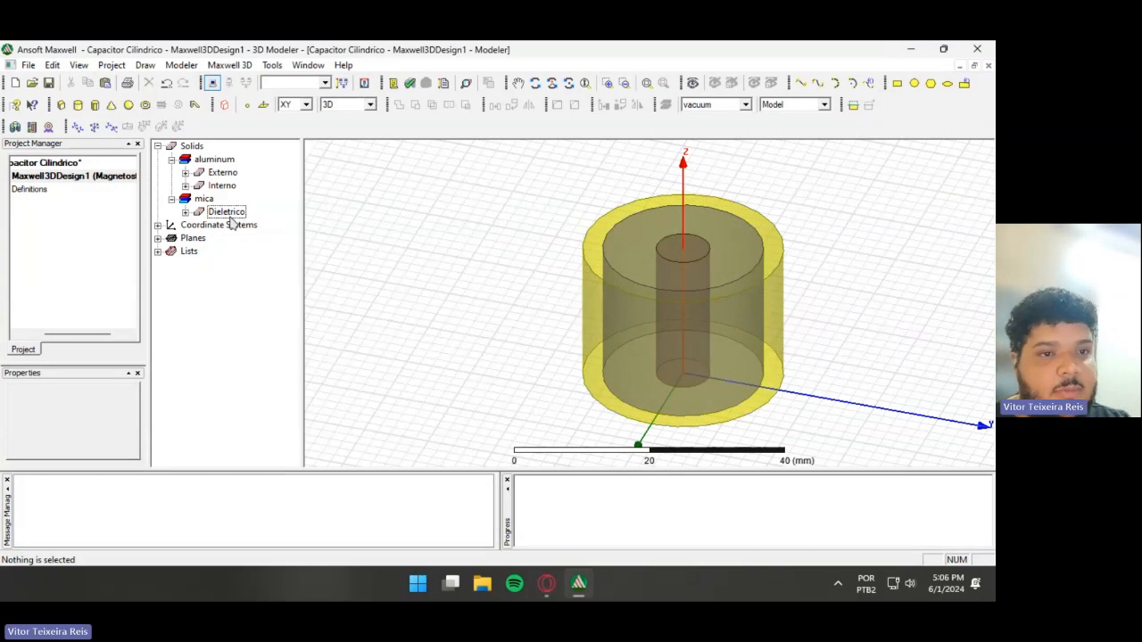
click(653, 256)
click(910, 272)
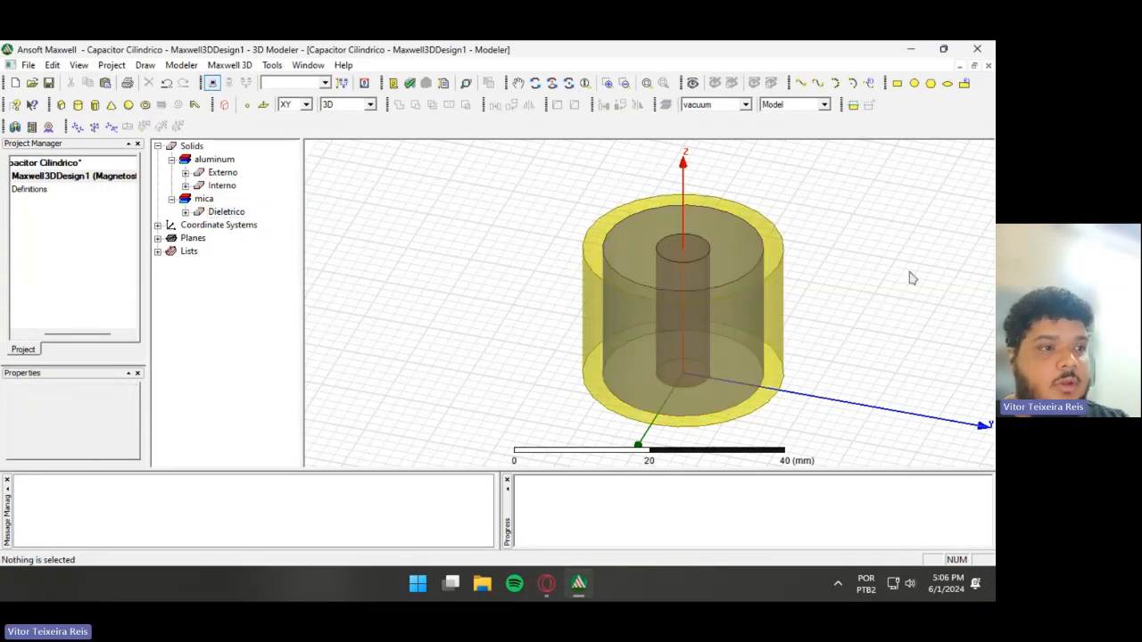
- Copy and paste the Dieletrico and Interno cylinders in place
click(229, 211)
click(223, 186)
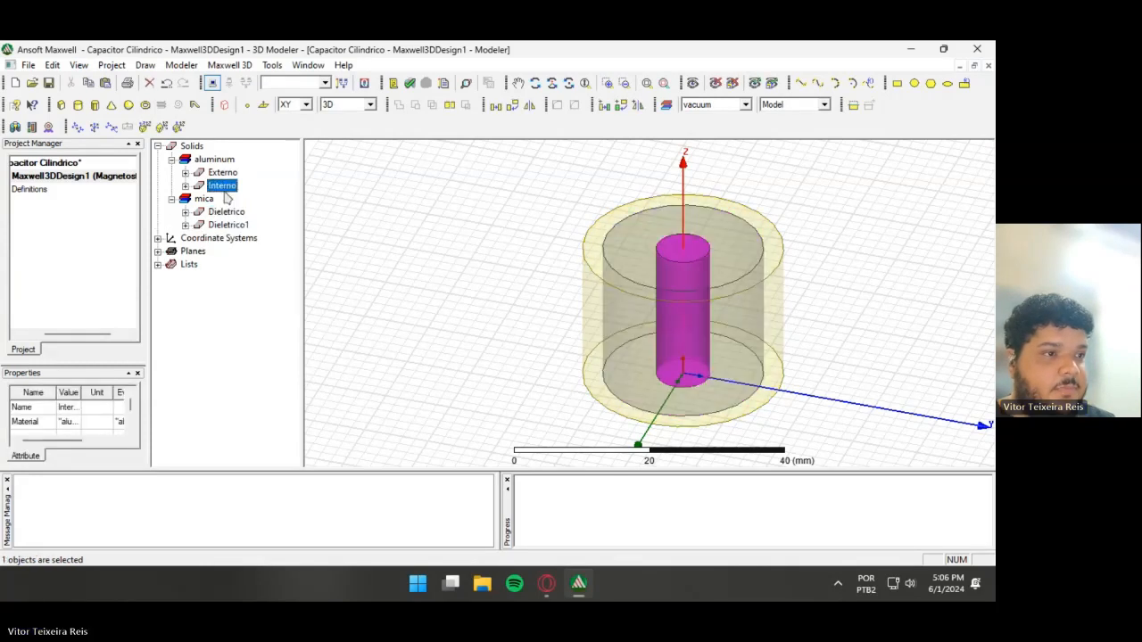
key(ctrl+c)
key(ctrl+v)
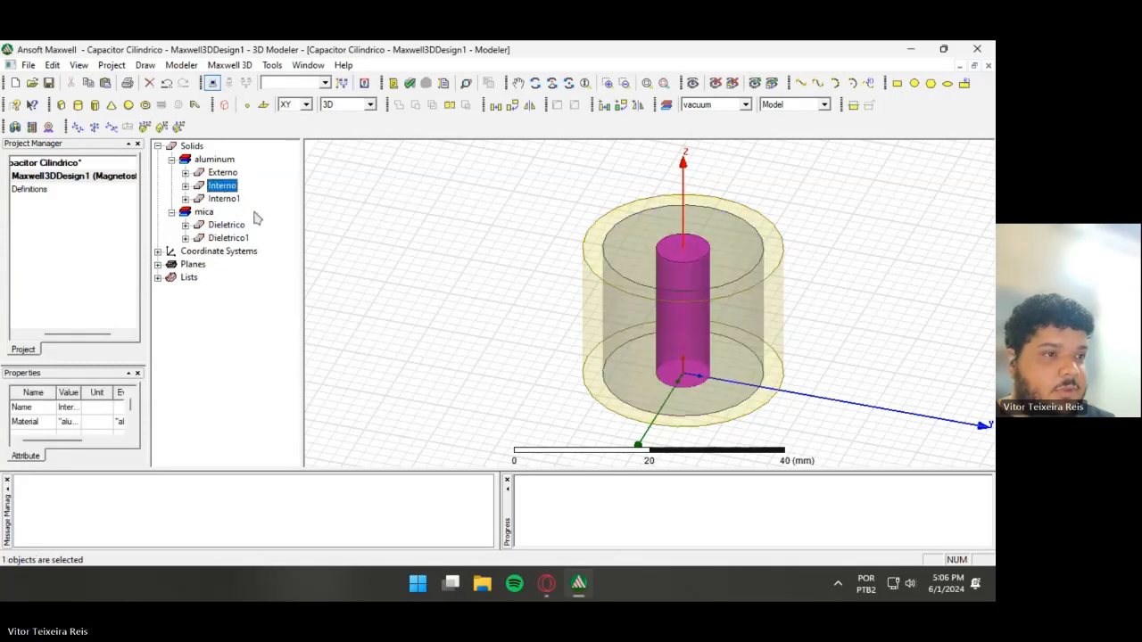
- Subtract the copy of the Dieletrico cylinder from Externo without cloning the tool object
key(Up)
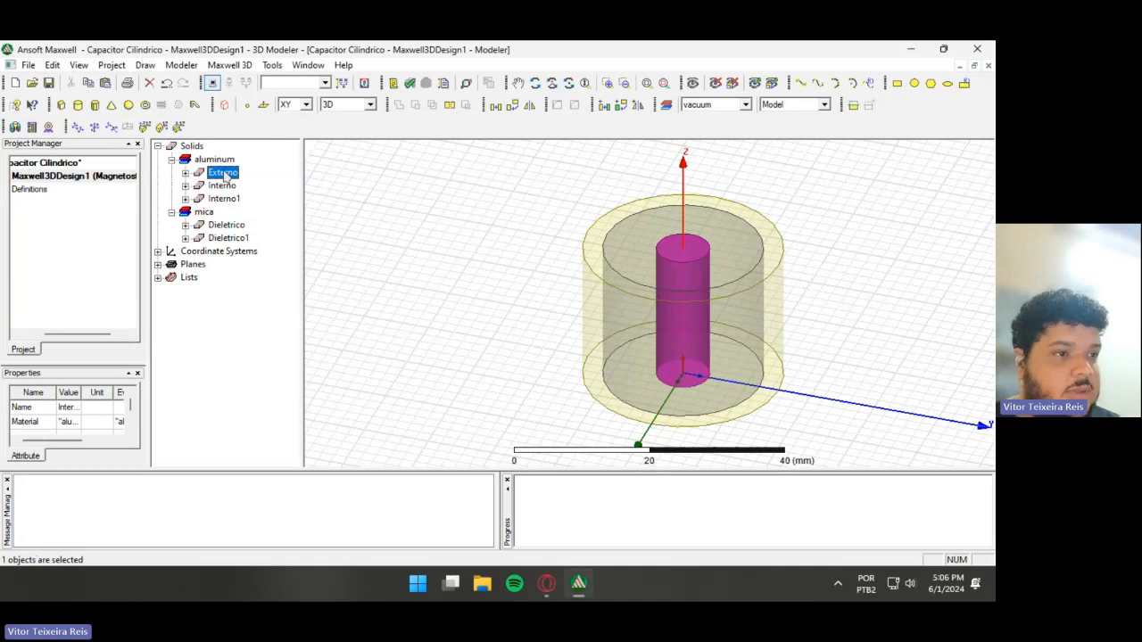
ctrl+click(236, 239)
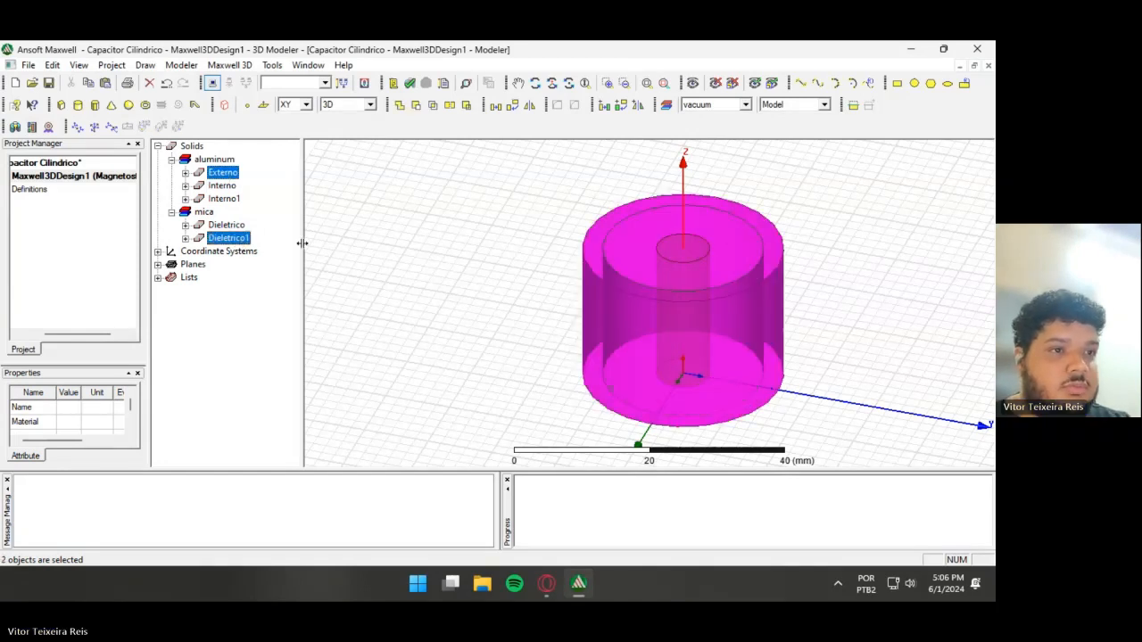
click(432, 104)
click(450, 373)
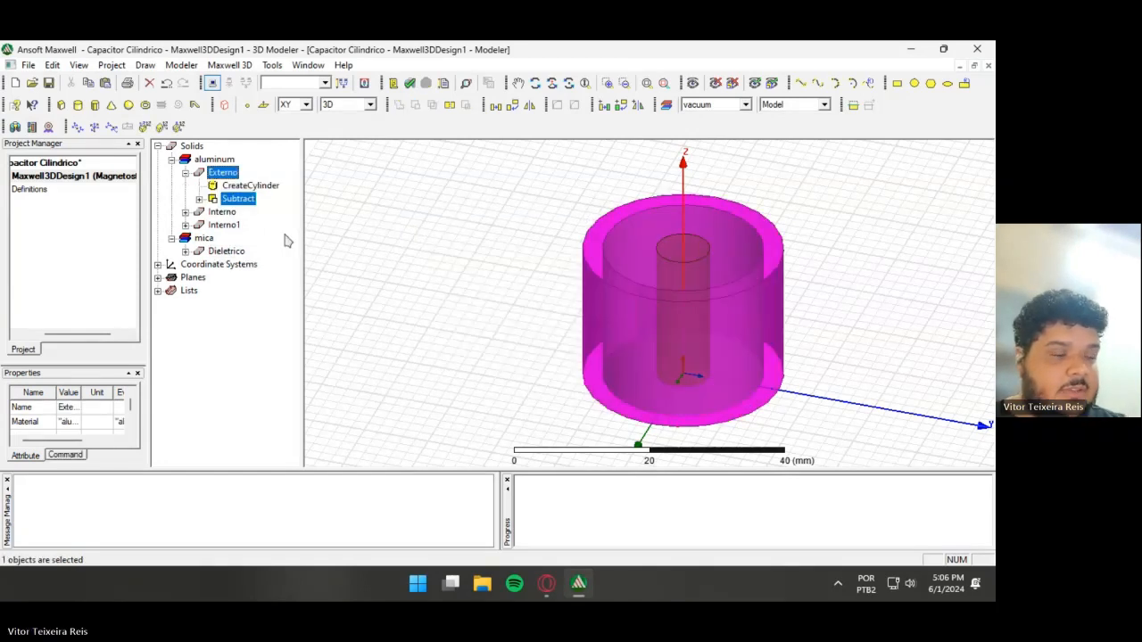
- Subtract the copy of the Interno cylinder from Dieletrico without cloning the tool object
click(237, 251)
ctrl+click(234, 227)
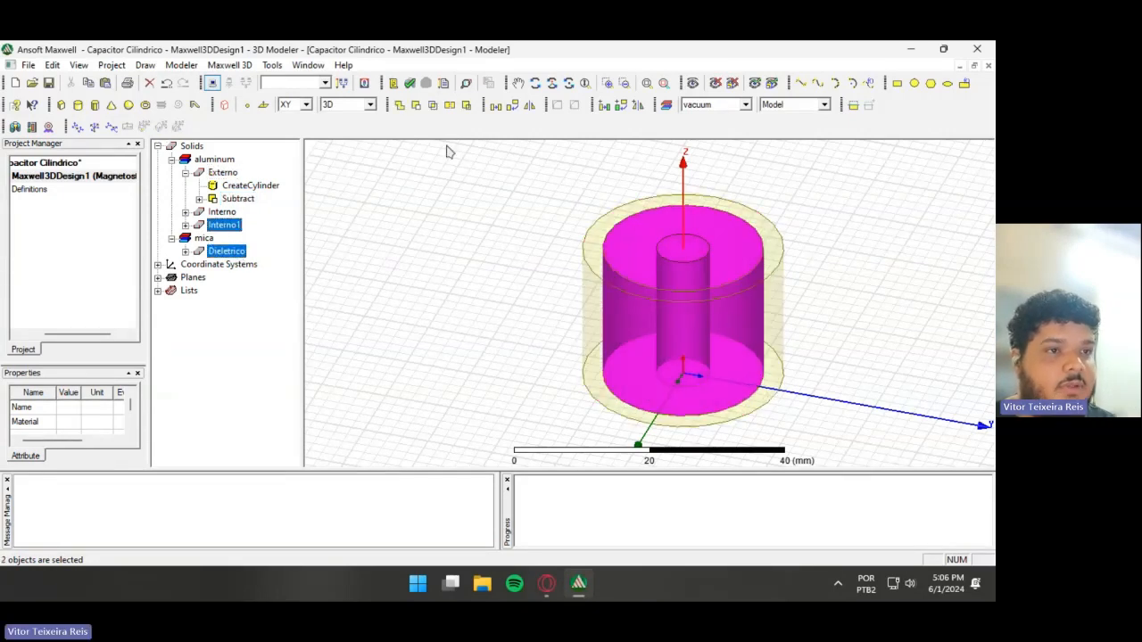
click(416, 106)
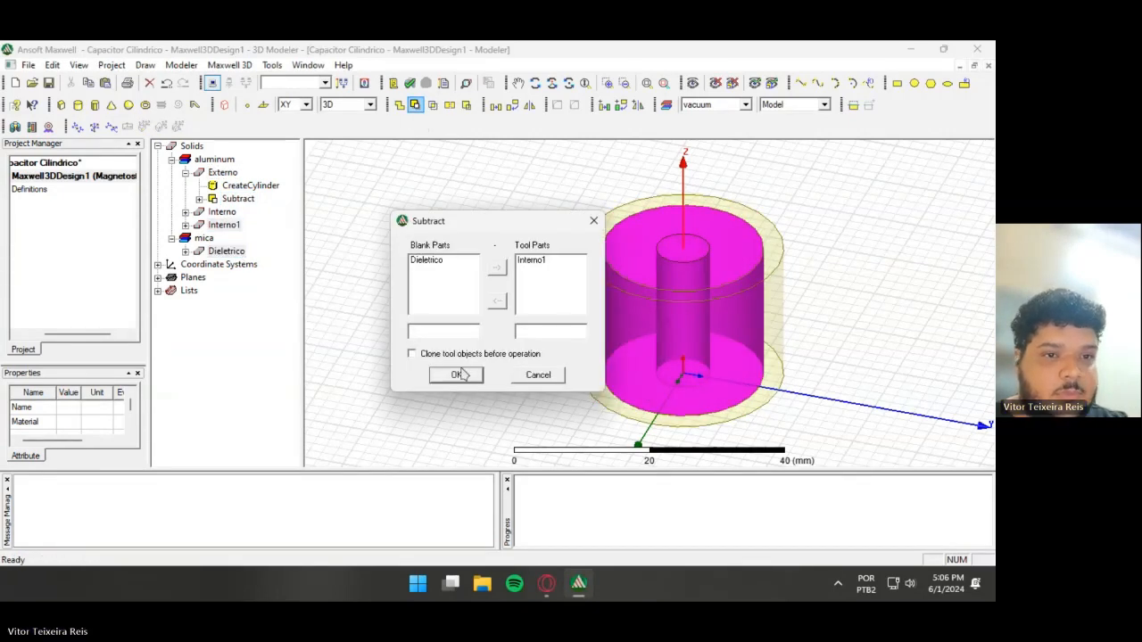
click(461, 374)
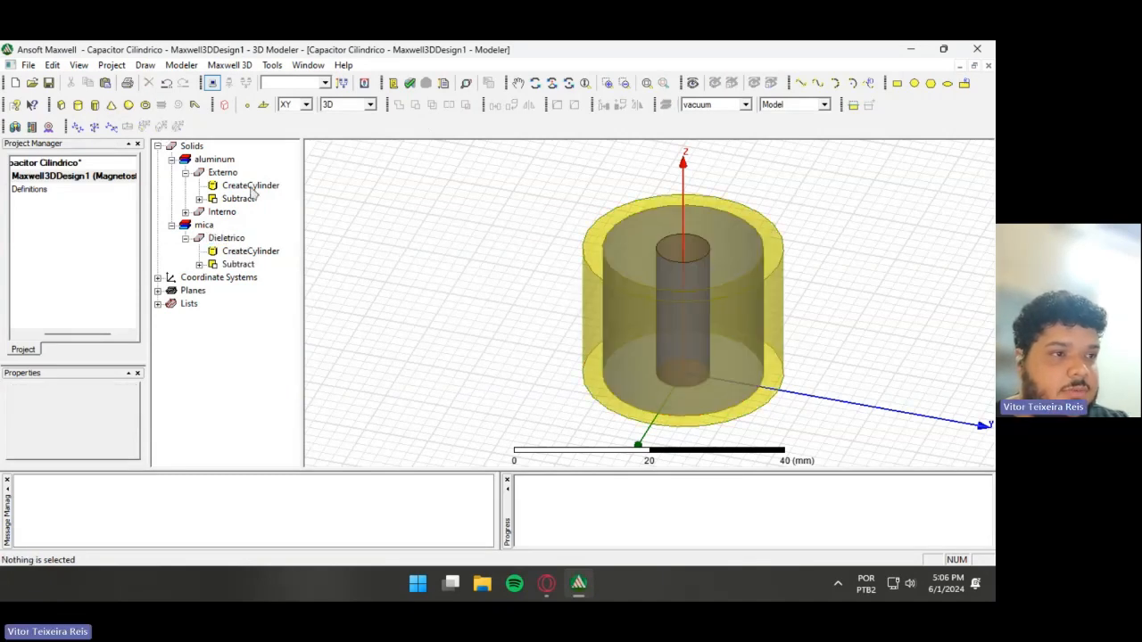
click(223, 172)
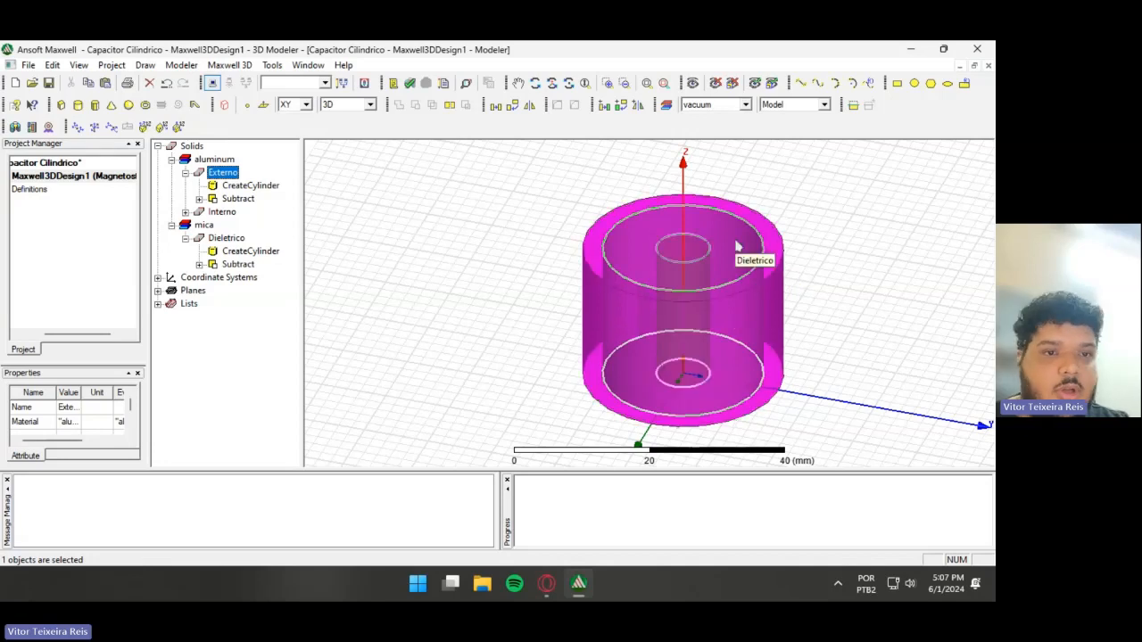
click(905, 272)
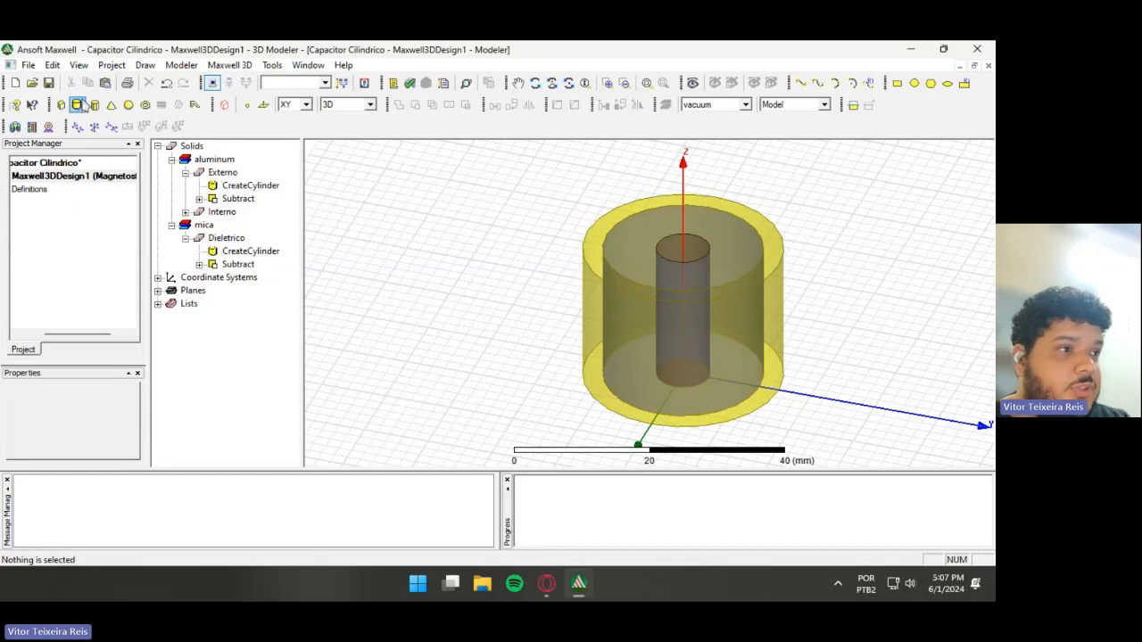
- Draw a vertical vacuum cylinder centered at the origin, about 2 mm in radius and 38 mm high
click(79, 104)
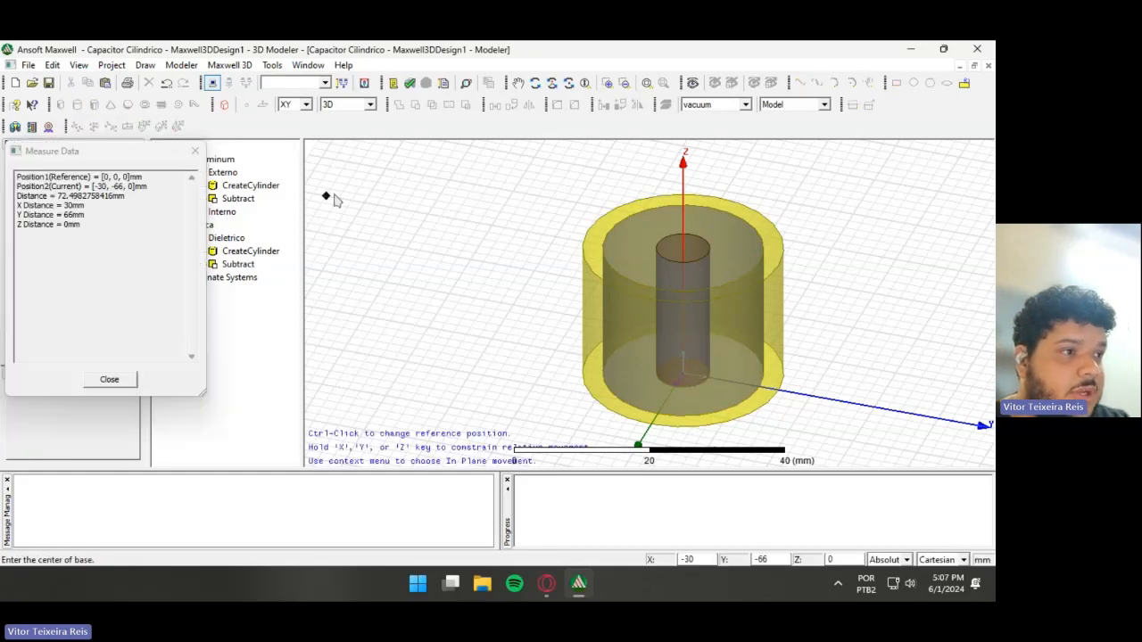
click(683, 379)
click(693, 382)
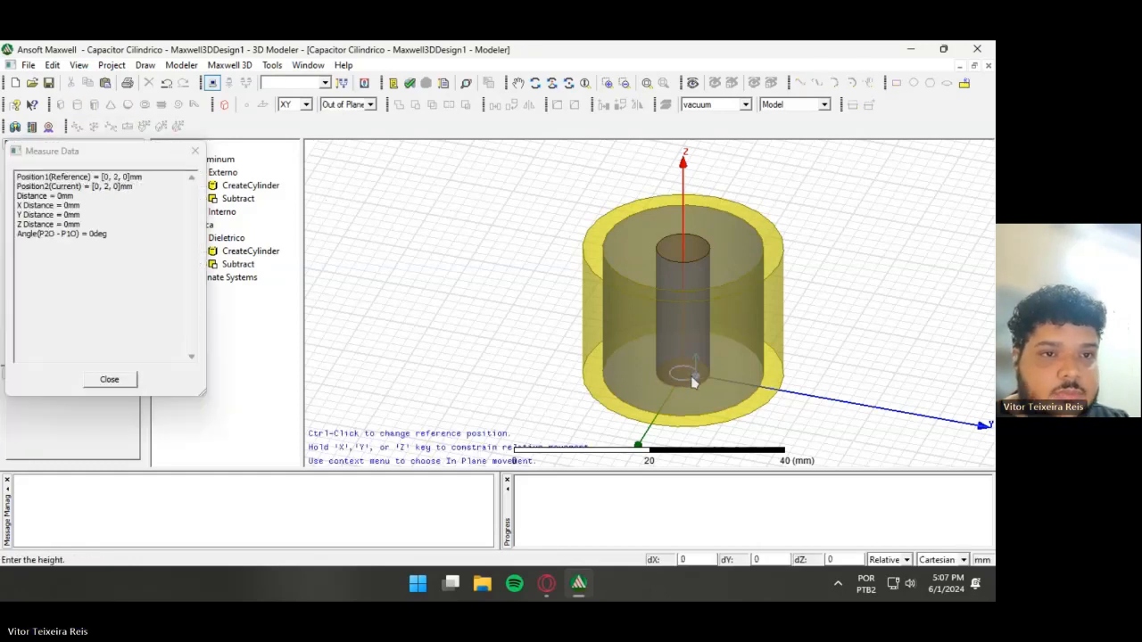
click(706, 153)
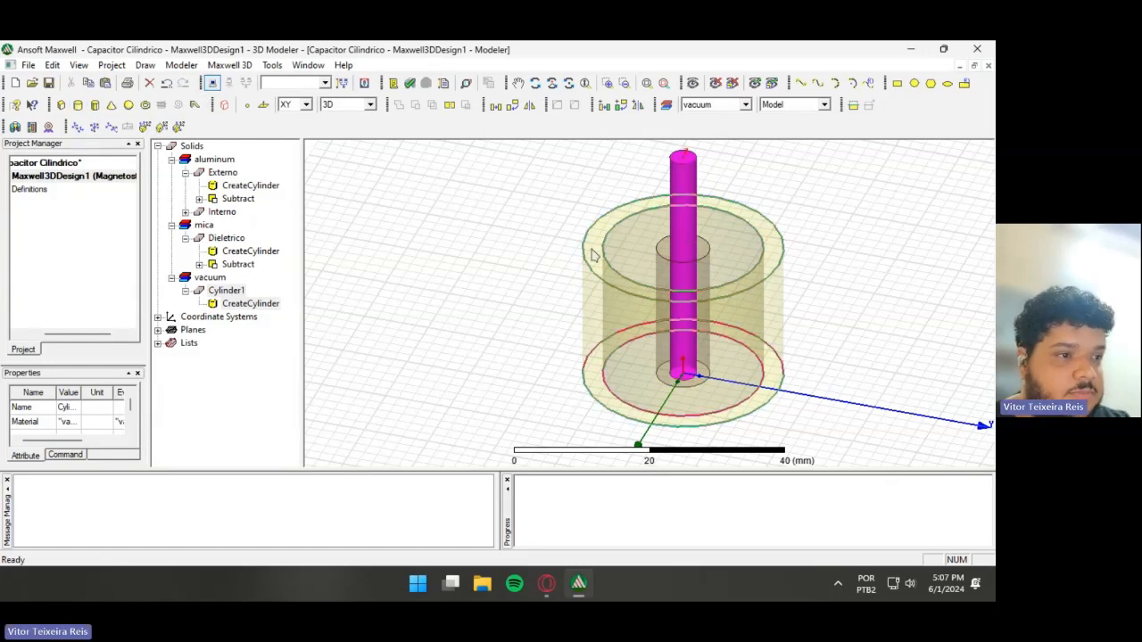
- Set the axis of the thin vacuum cylinder to X
click(255, 306)
double_click(253, 304)
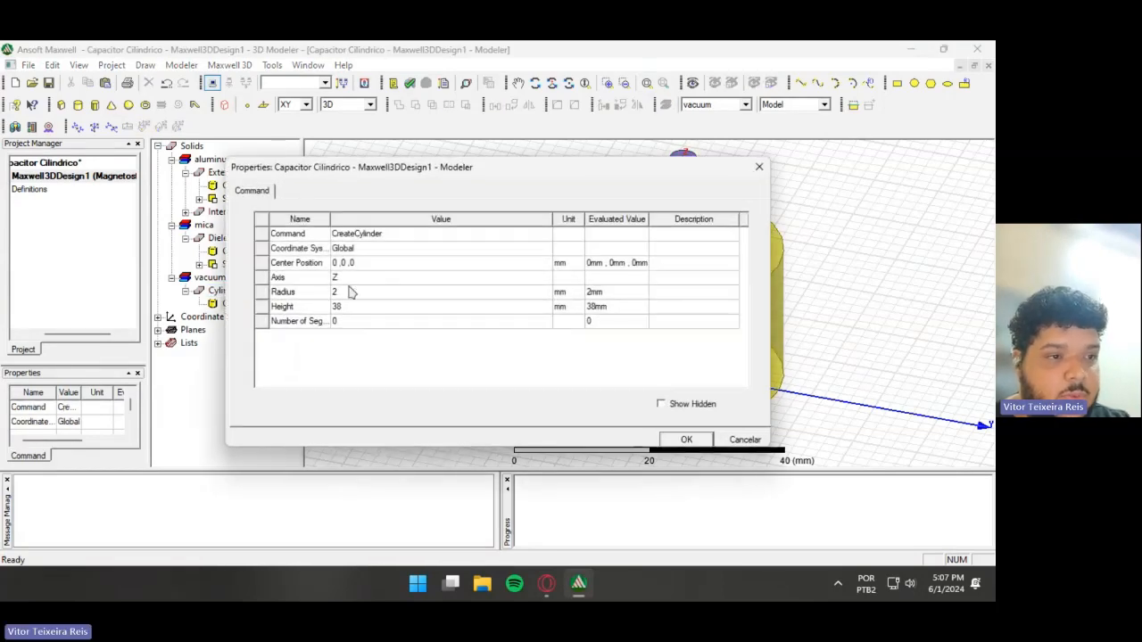
click(362, 277)
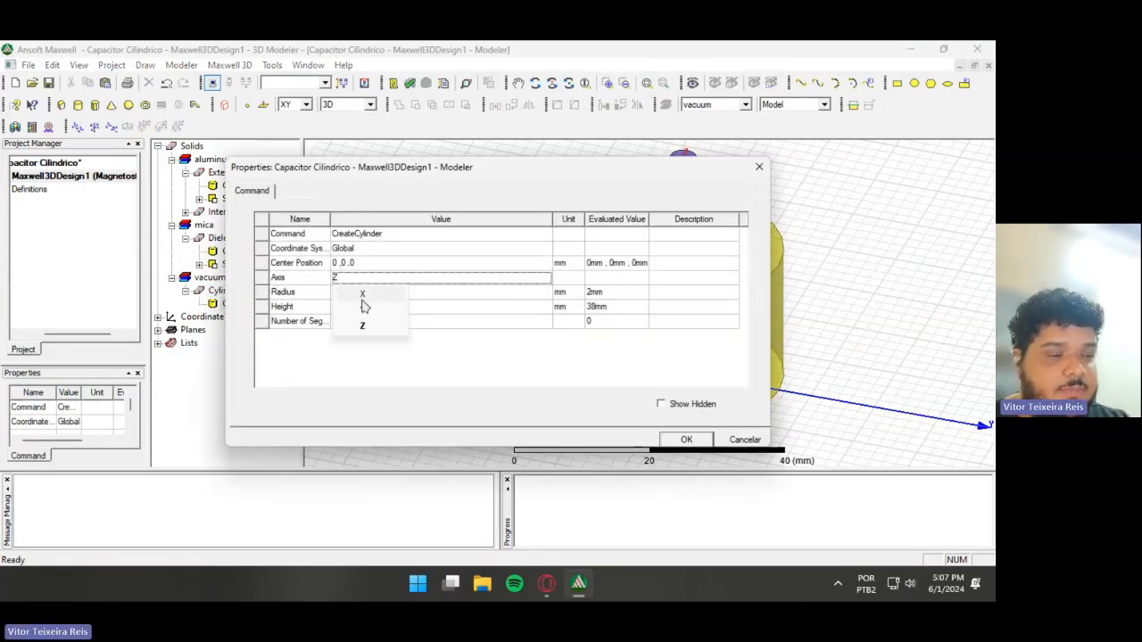
click(362, 294)
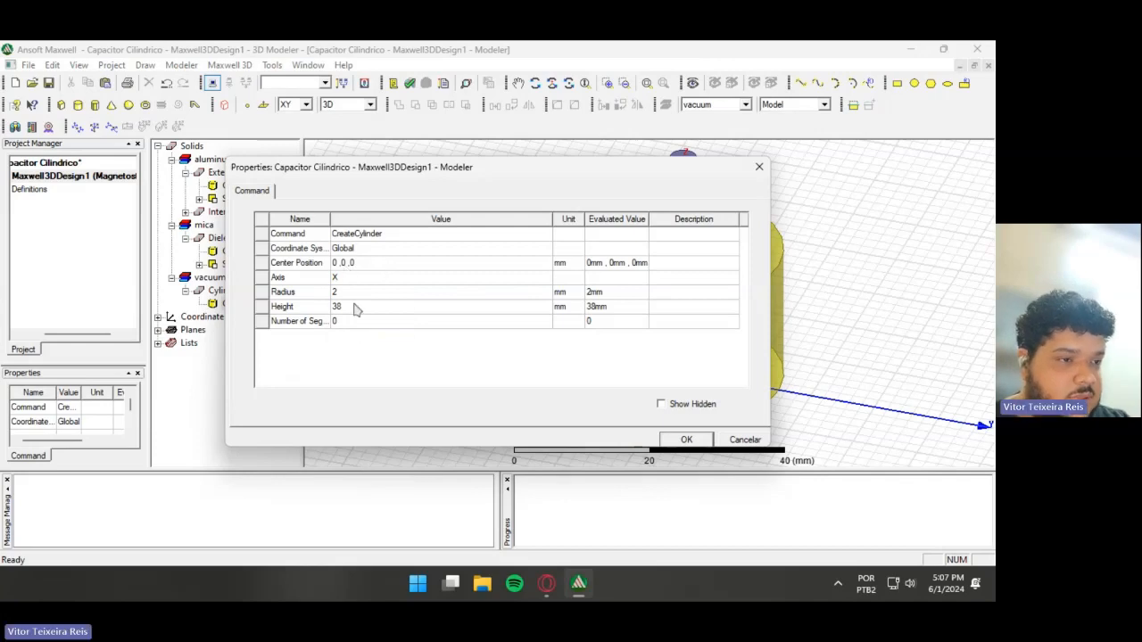
click(684, 439)
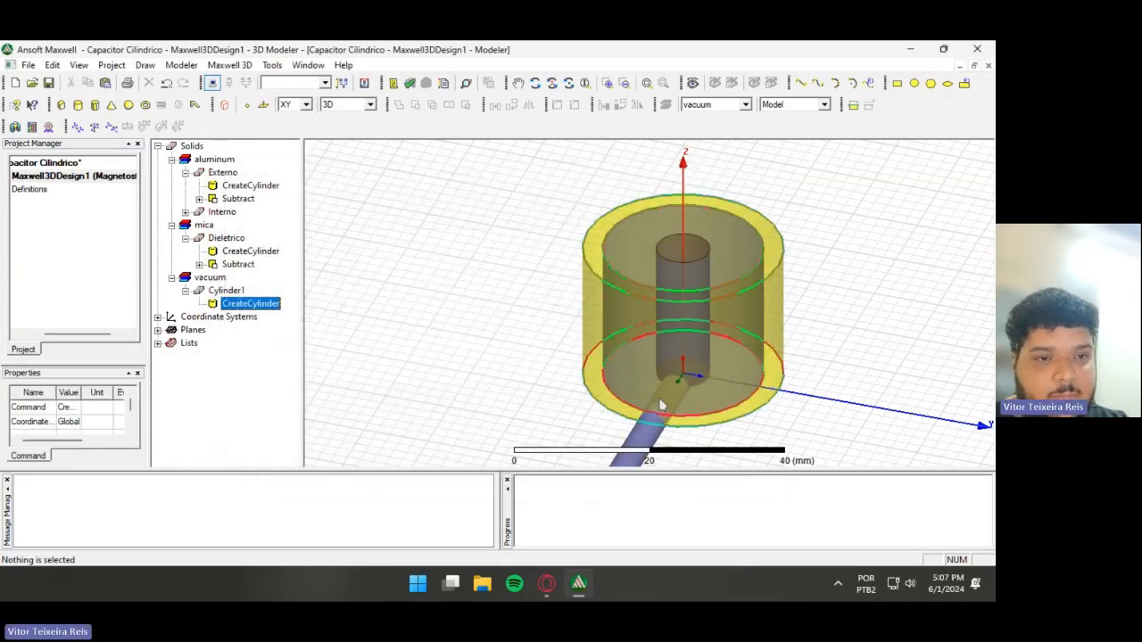
- Set the center position of the thin vacuum cylinder to -16, 0, 0 mm
scroll(684, 377, down, 3)
click(278, 308)
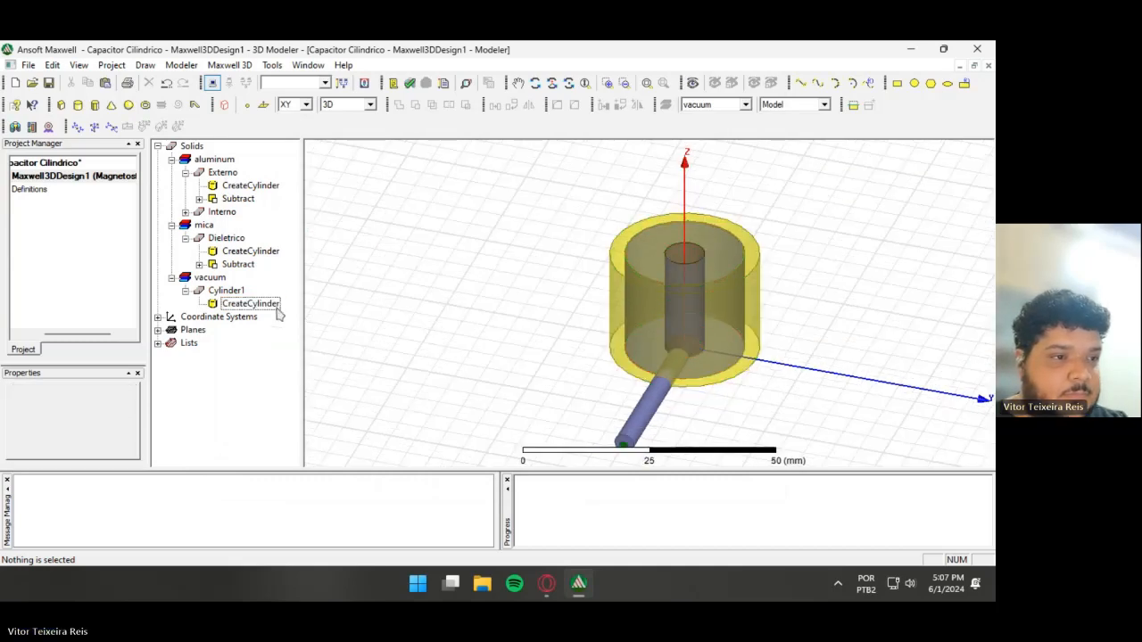
double_click(277, 306)
click(337, 264)
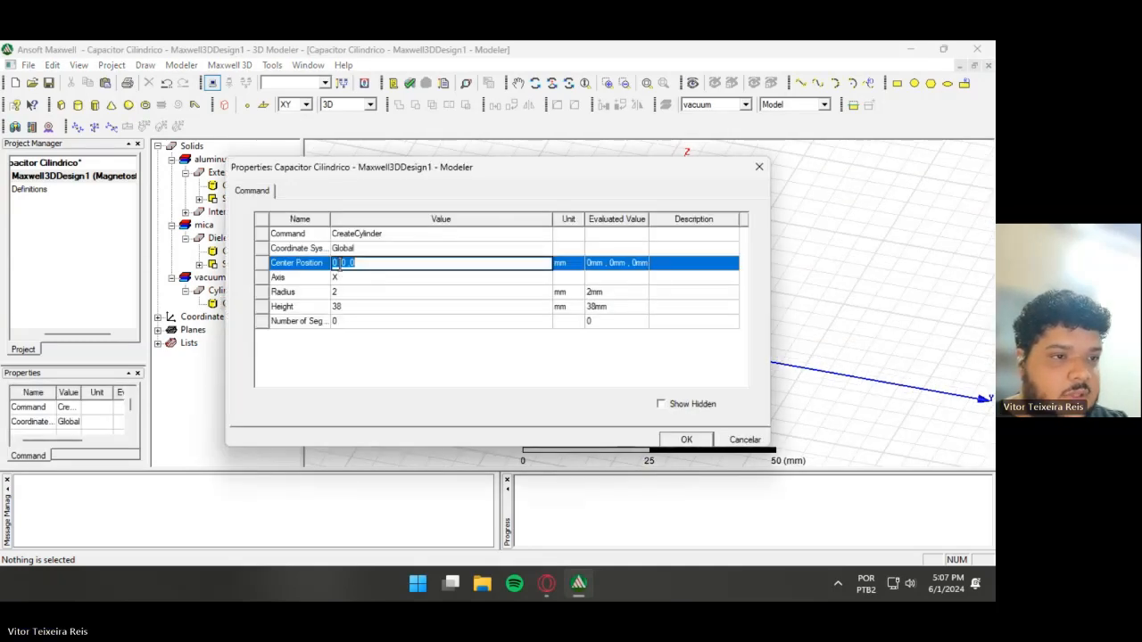
click(347, 263)
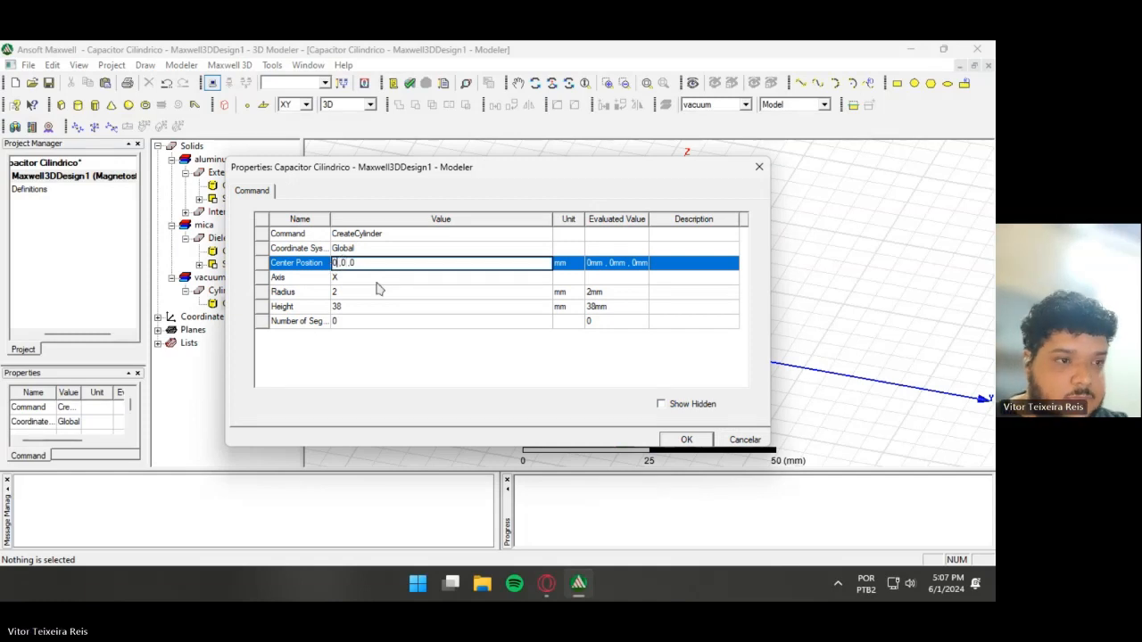
text(16)
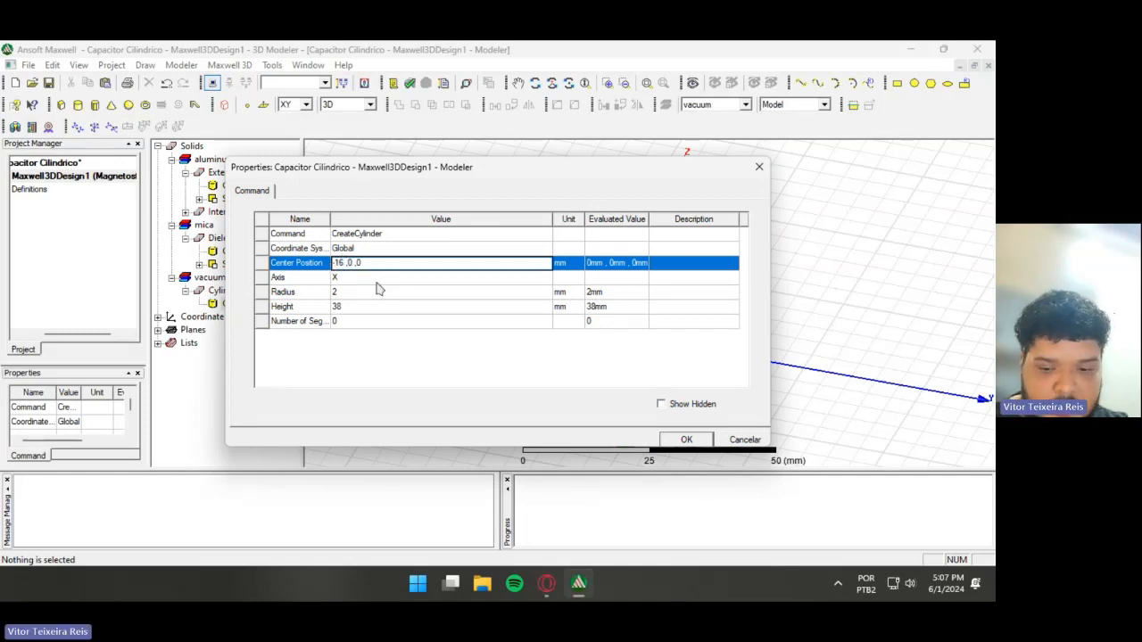
click(686, 438)
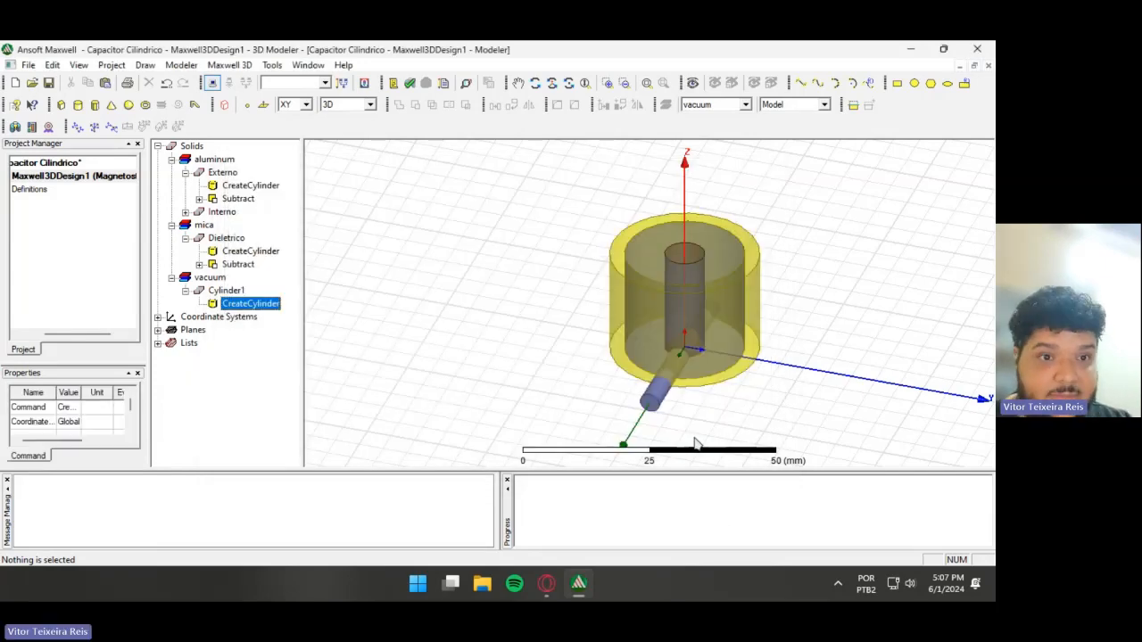
click(814, 333)
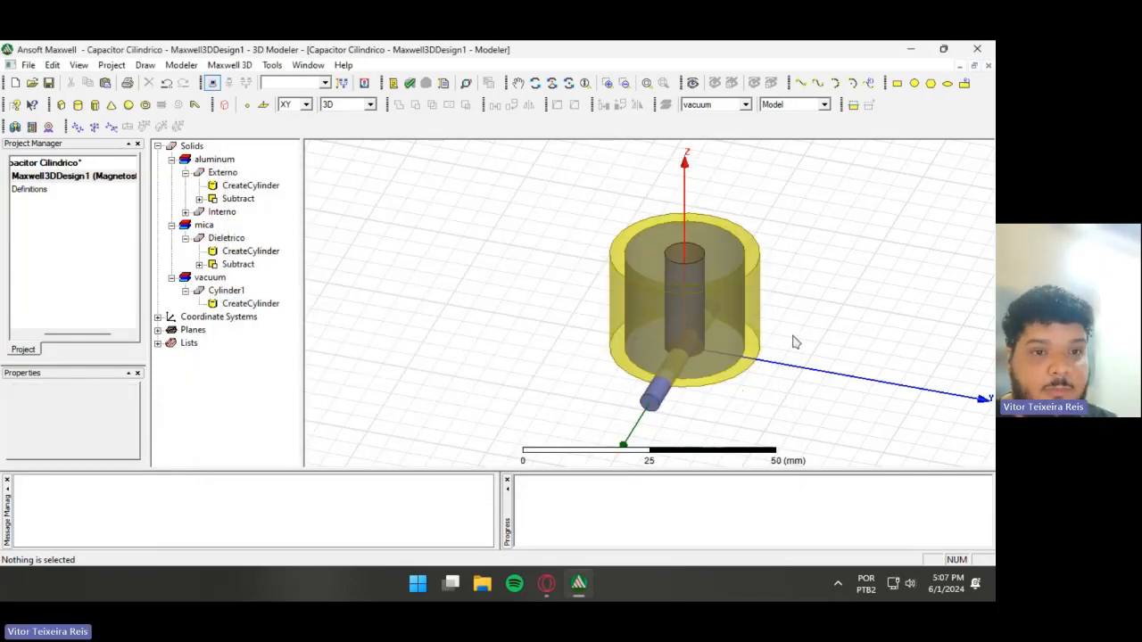
- Raise the thin vacuum cylinder by setting the Z coordinate of its center position to 10 mm
alt+drag(794, 339, 816, 324)
double_click(259, 304)
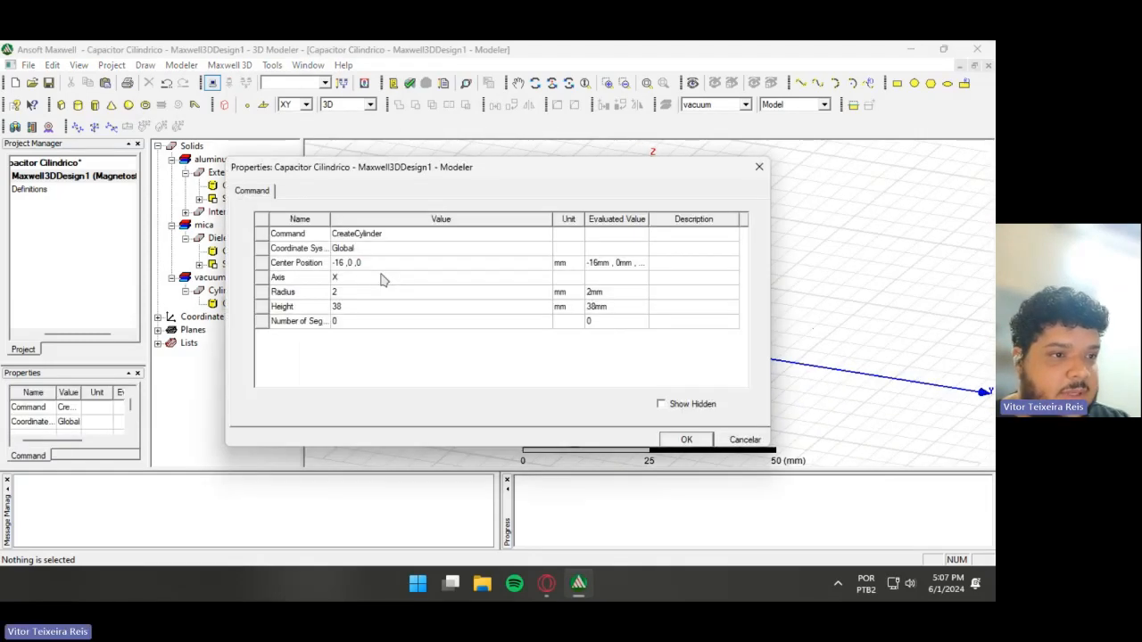
click(365, 263)
key(BackSpace)
text(10)
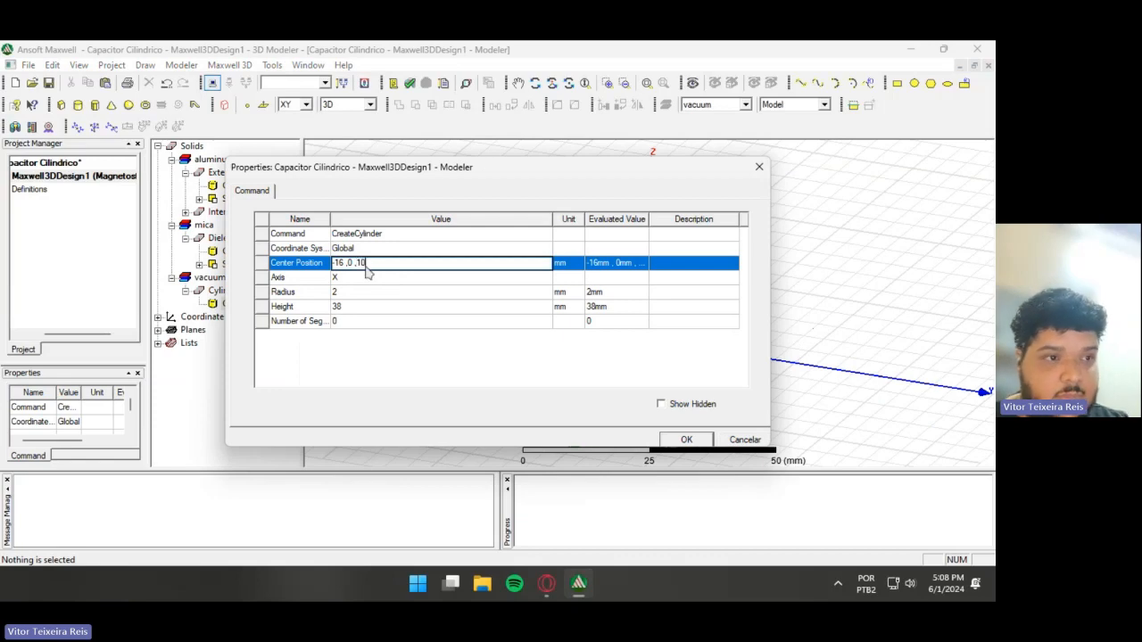
click(686, 439)
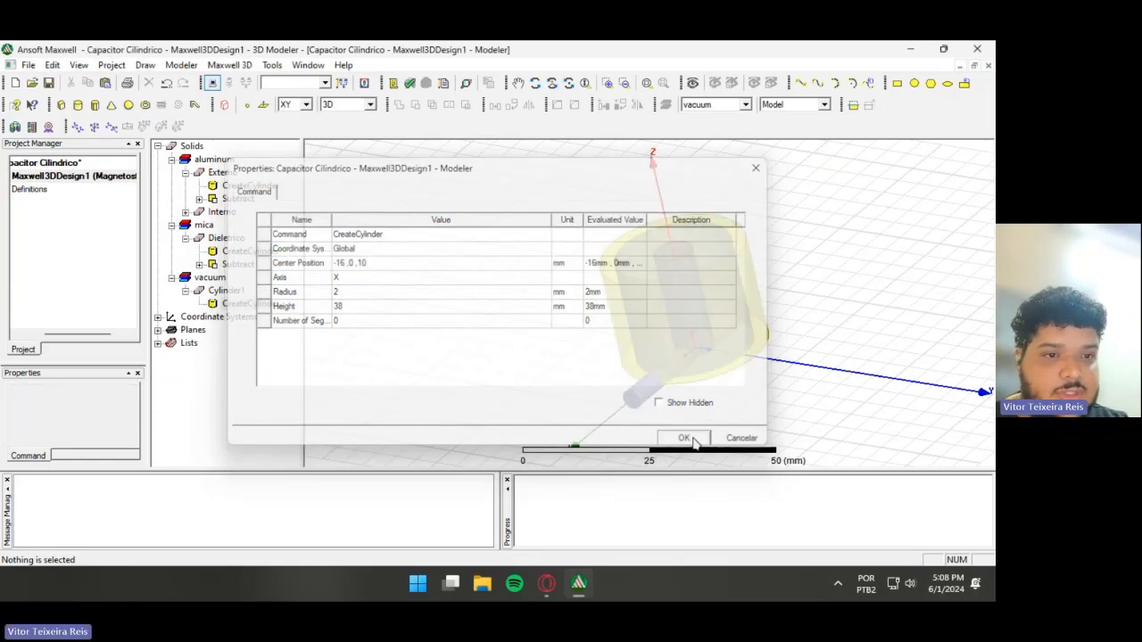
- Subtract the thin horizontal vacuum cylinder from Externo to cut holes through its wall, without cloning the tool object
click(223, 174)
ctrl+click(256, 305)
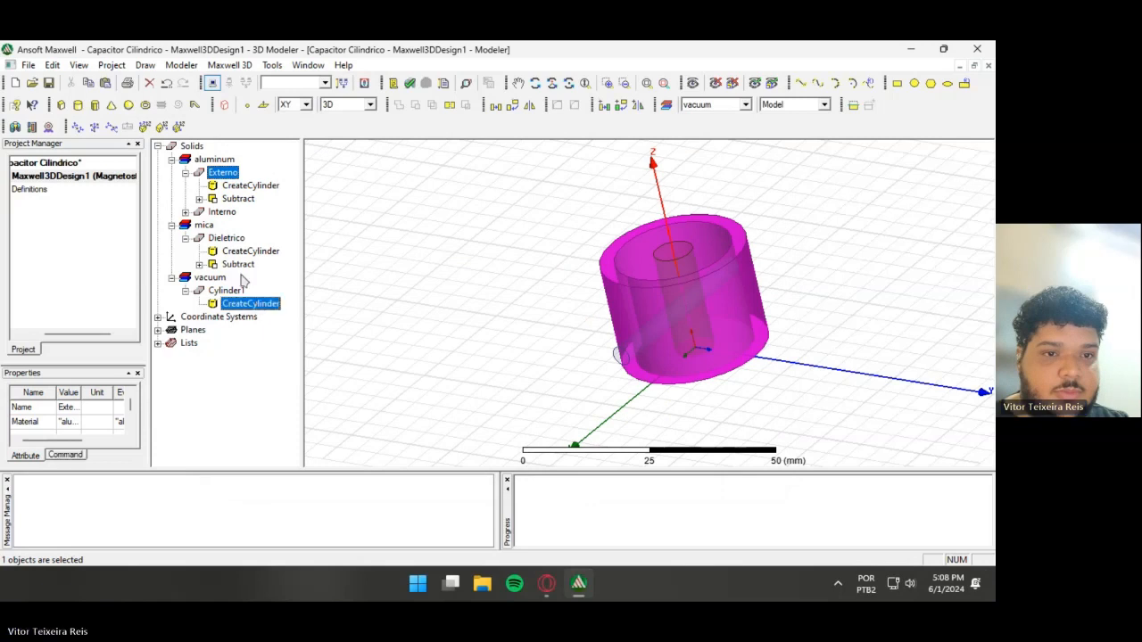
click(230, 172)
click(230, 172)
ctrl+click(226, 290)
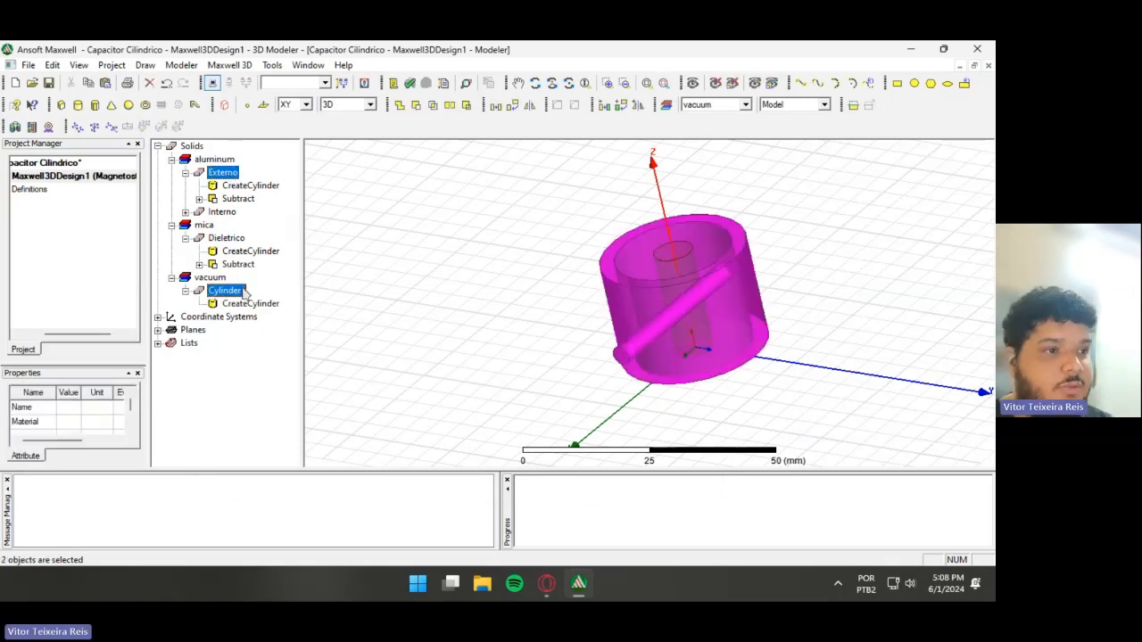
click(415, 106)
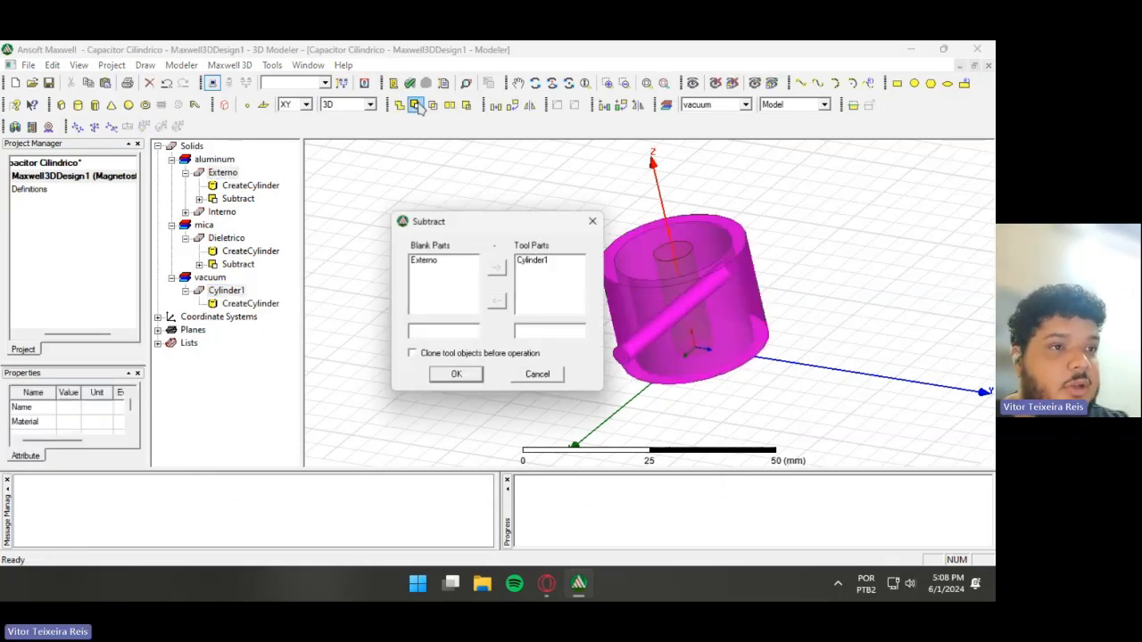
click(465, 375)
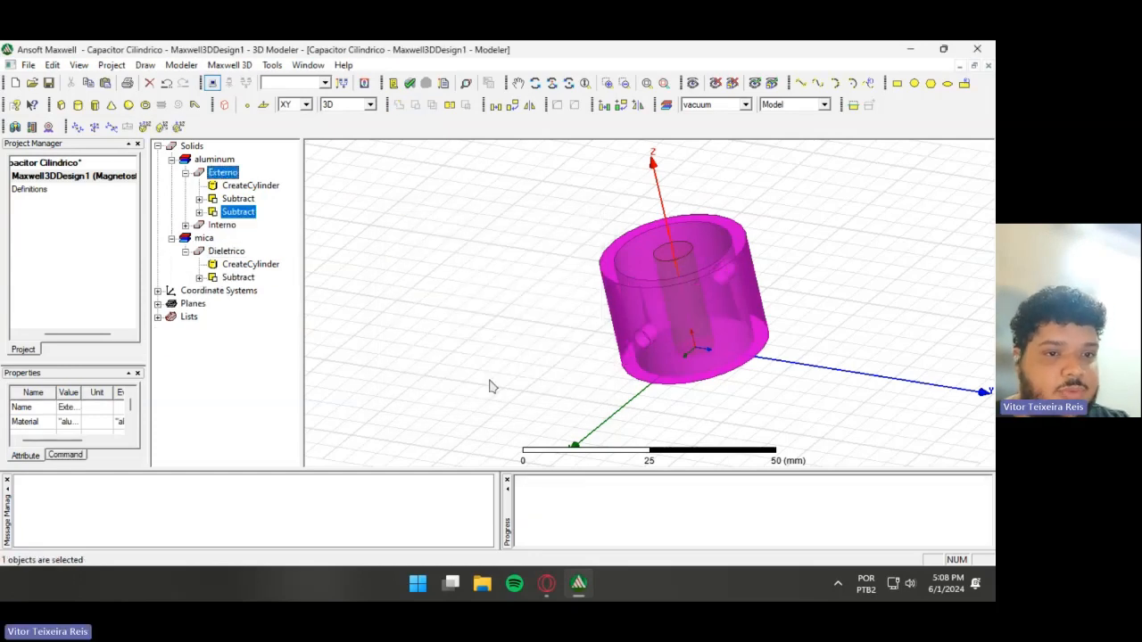
- Change the design's solution type to Electrostatic
click(874, 308)
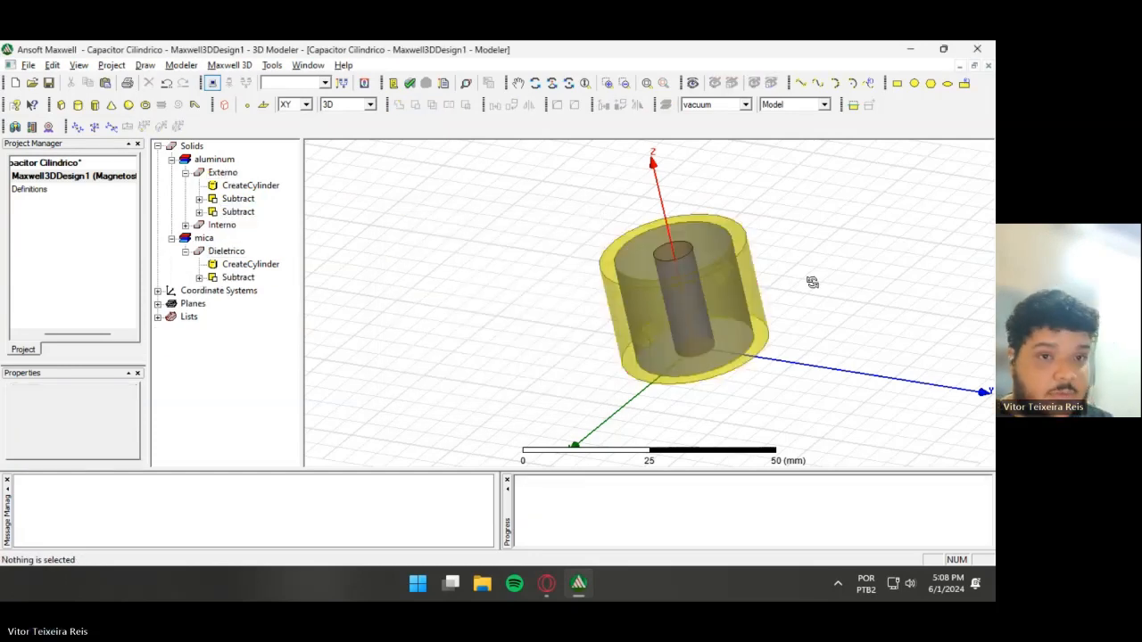
alt+drag(810, 280, 788, 357)
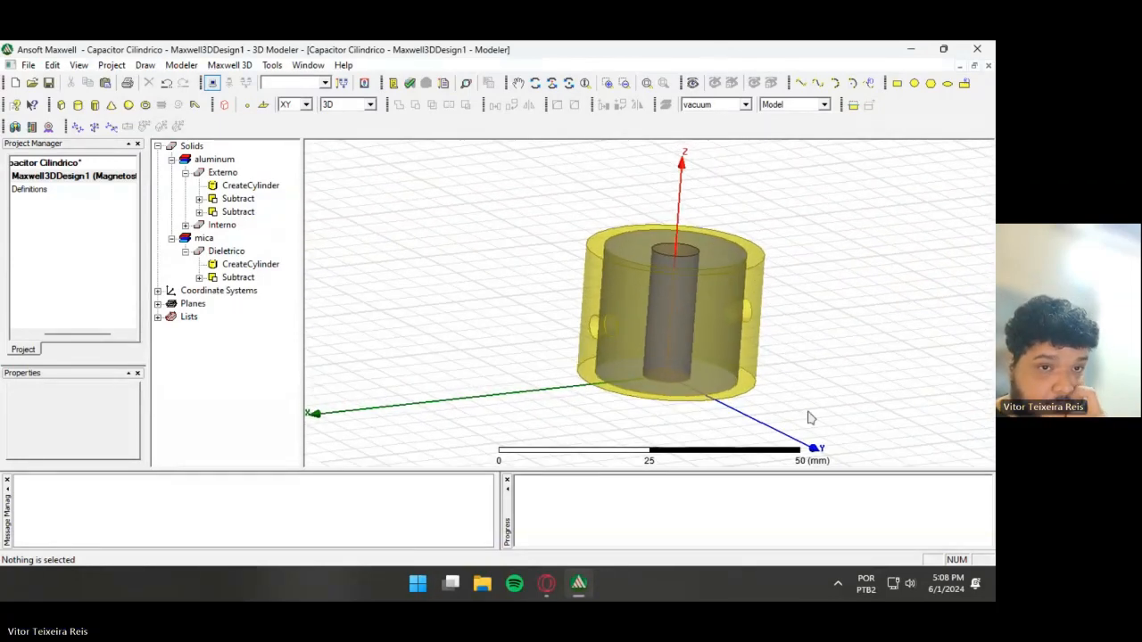
click(234, 68)
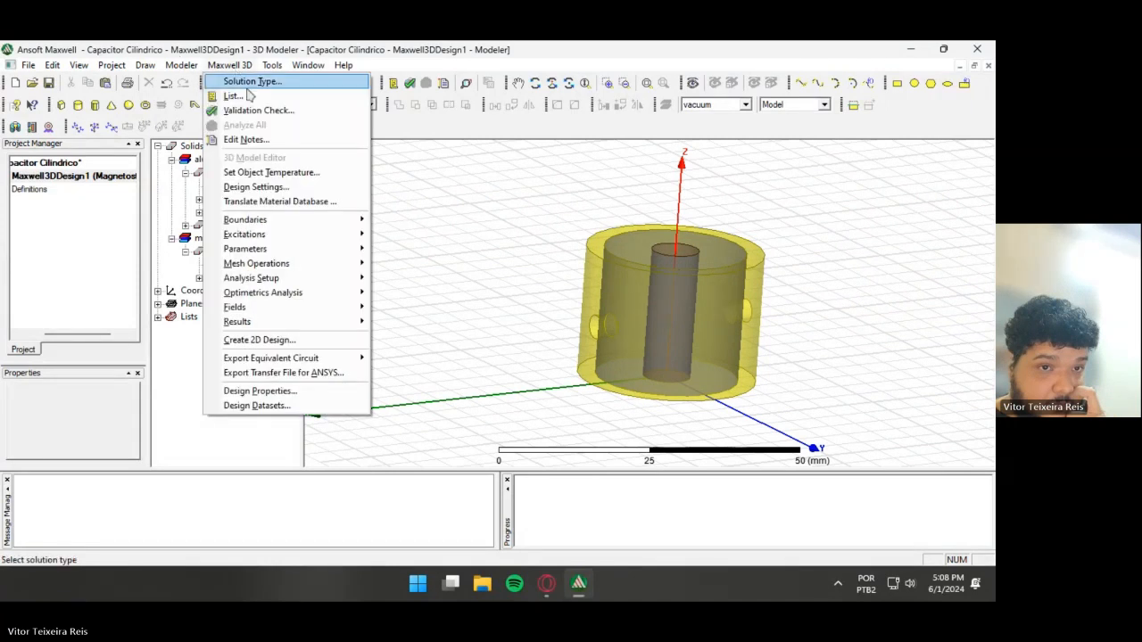
click(241, 81)
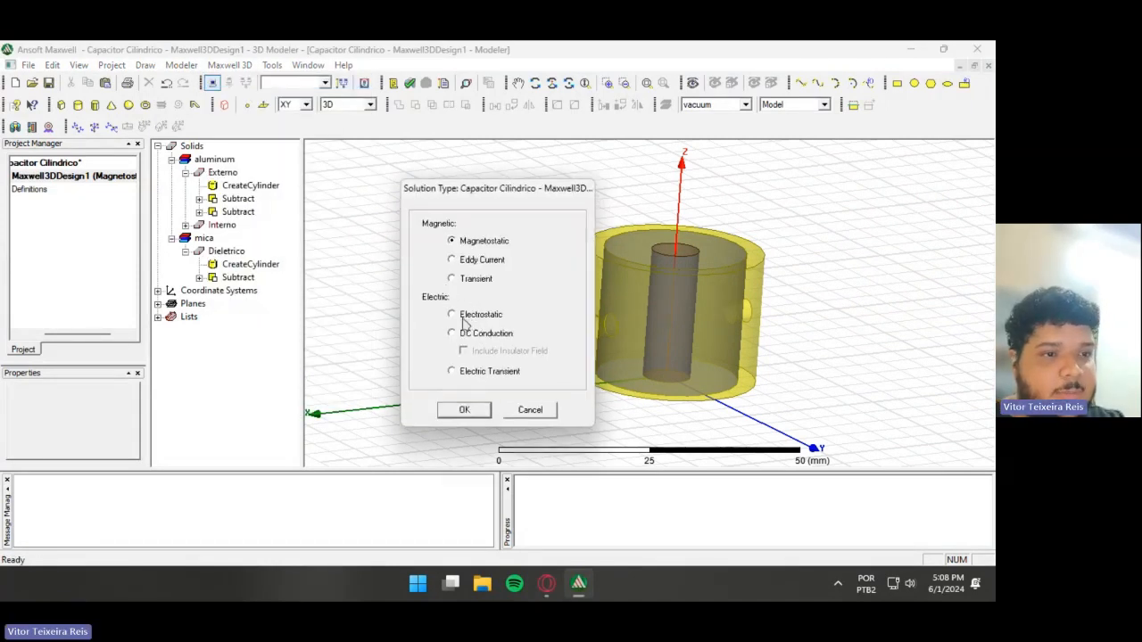
click(472, 318)
click(464, 409)
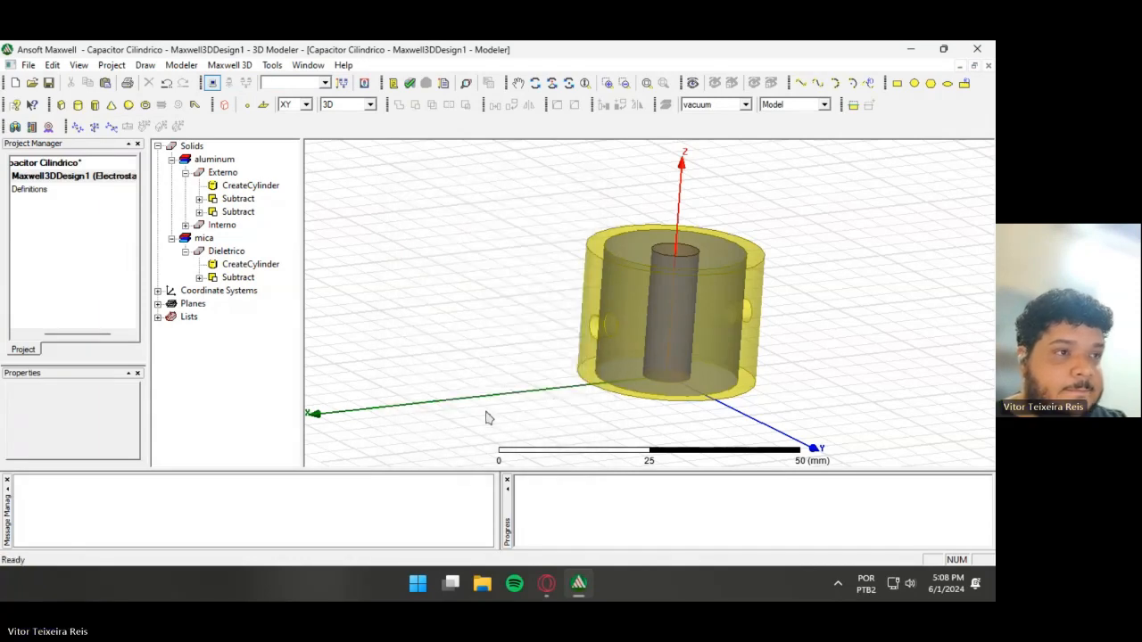
- Create a vacuum region enclosing the whole capacitor
click(226, 105)
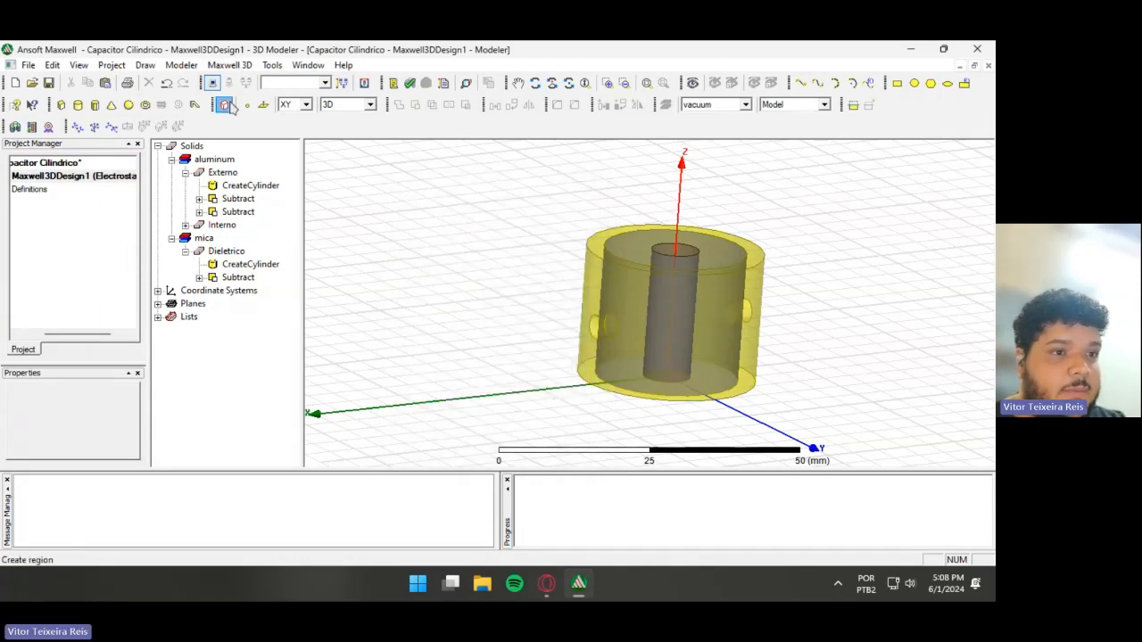
click(477, 404)
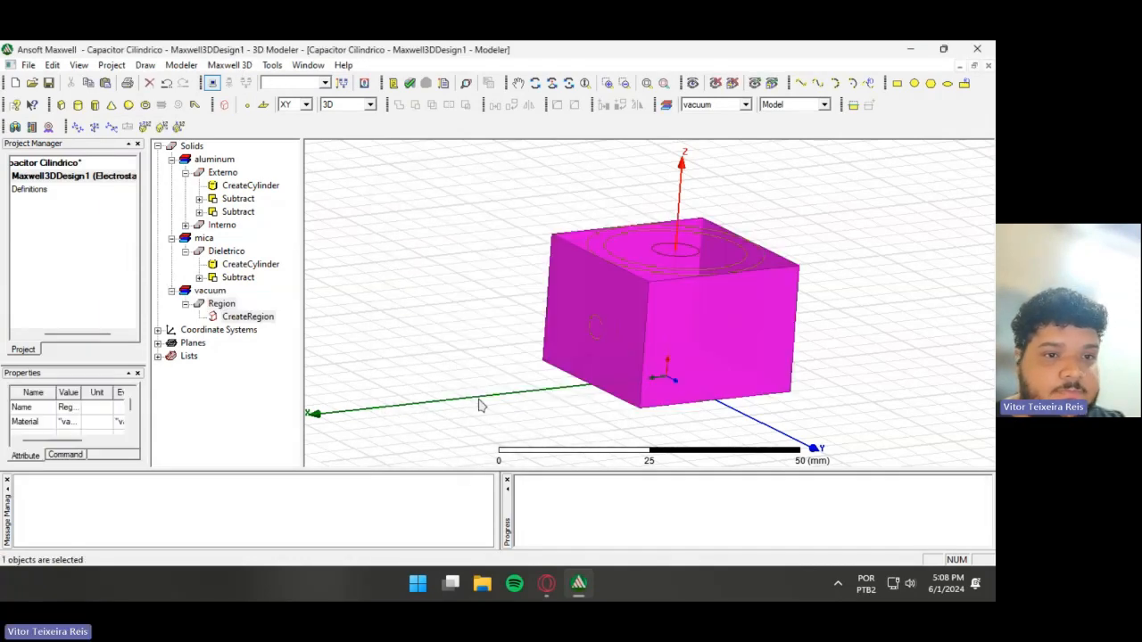
click(517, 334)
- Assign a voltage excitation of 0 V to the outer conductor Externo, keeping the name Voltage1
right_click(222, 172)
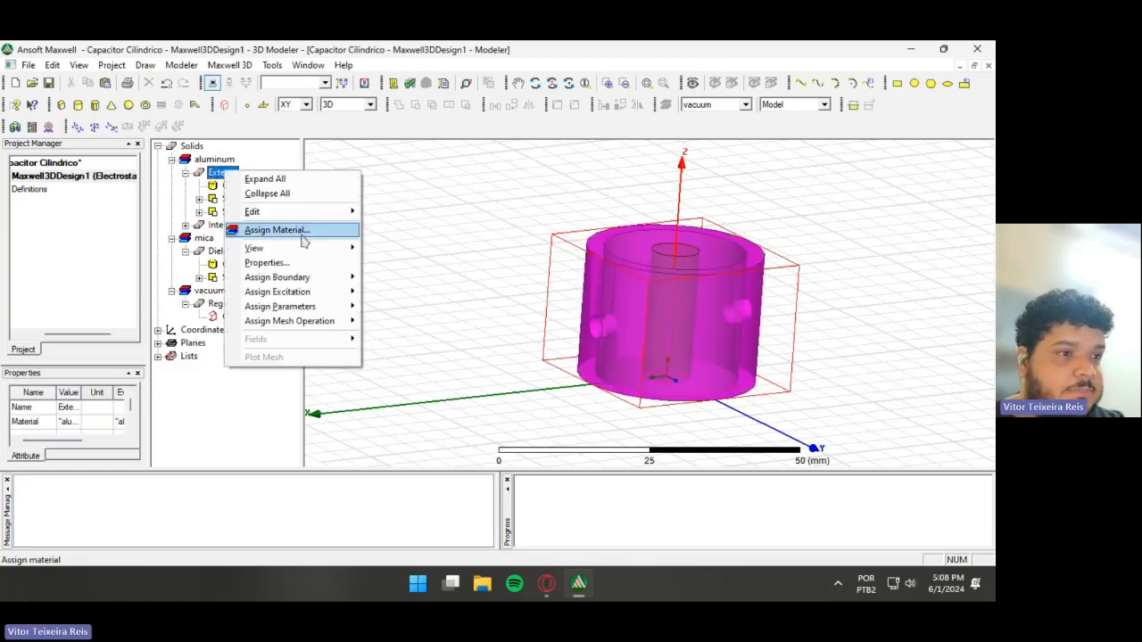
mouse_move(315, 292)
click(404, 294)
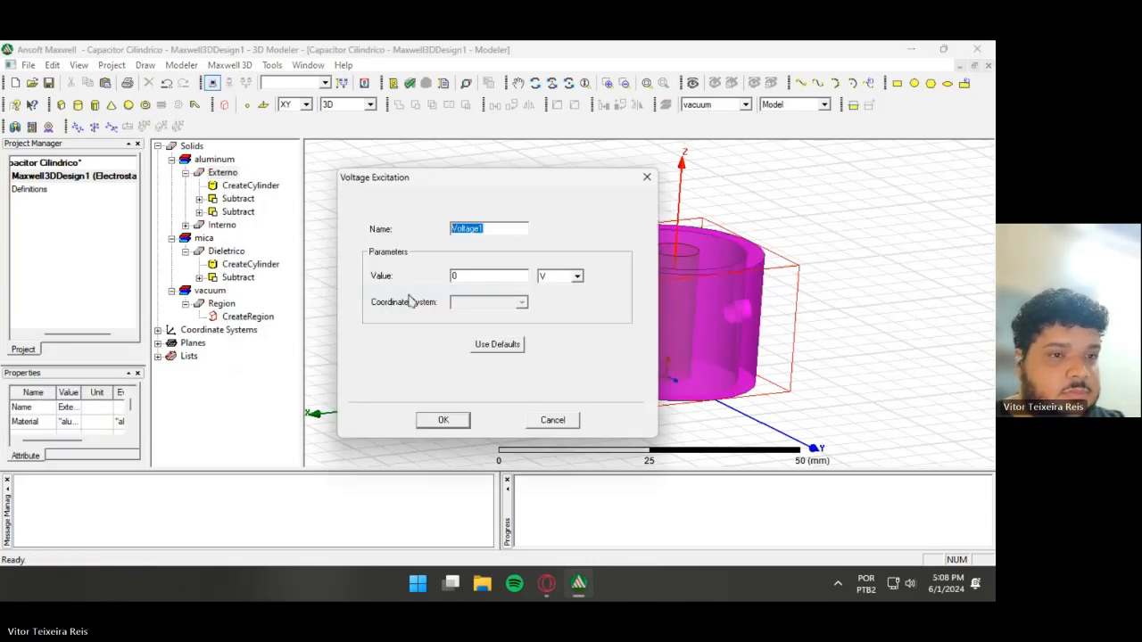
double_click(489, 276)
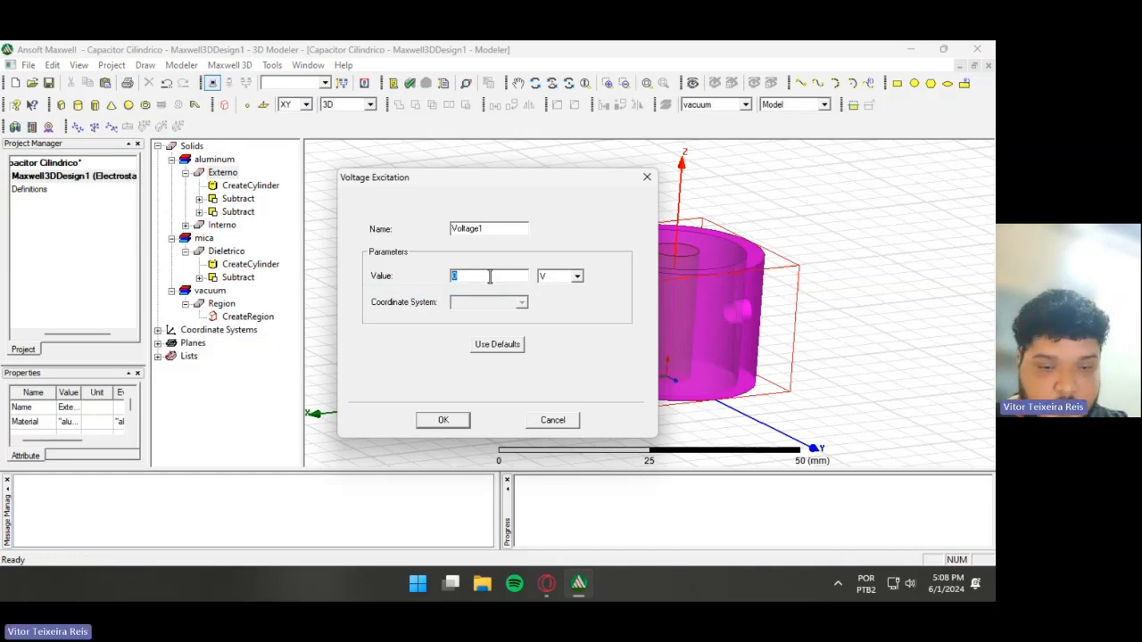
click(446, 419)
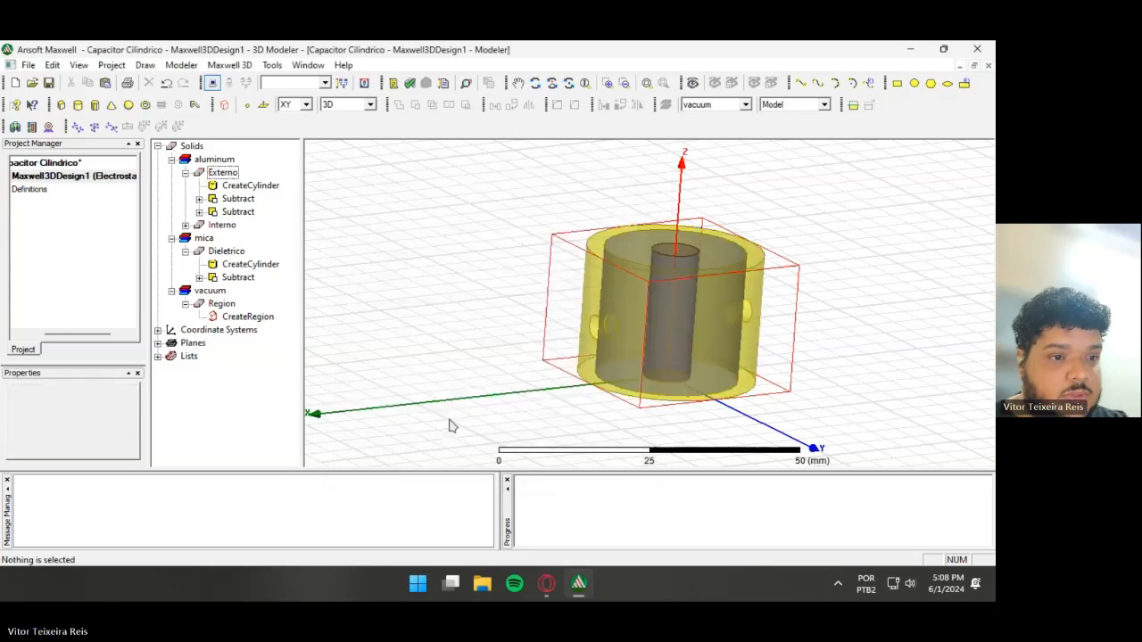
- Assign a voltage excitation of 2 V to the inner conductor Interno, keeping the name Voltage2
right_click(235, 228)
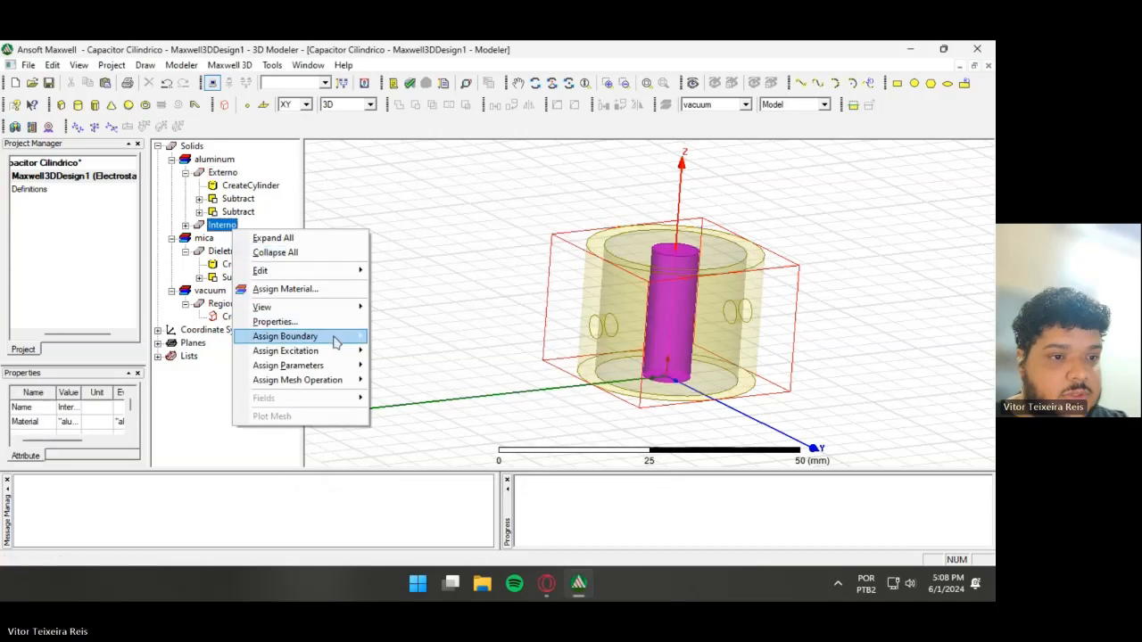
mouse_move(304, 351)
click(406, 348)
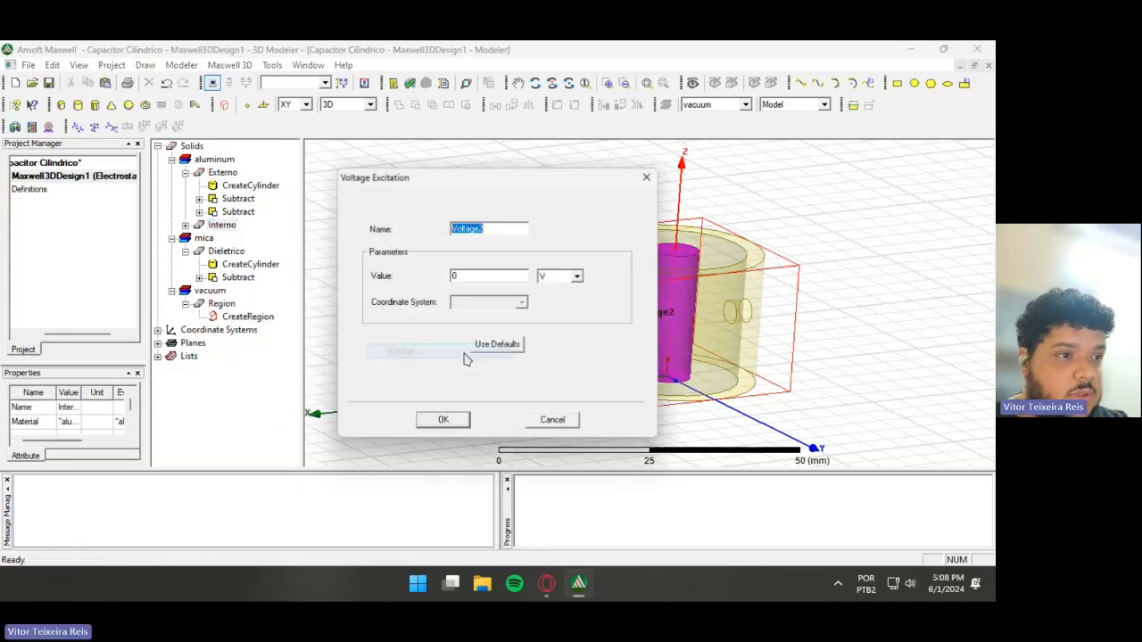
double_click(454, 275)
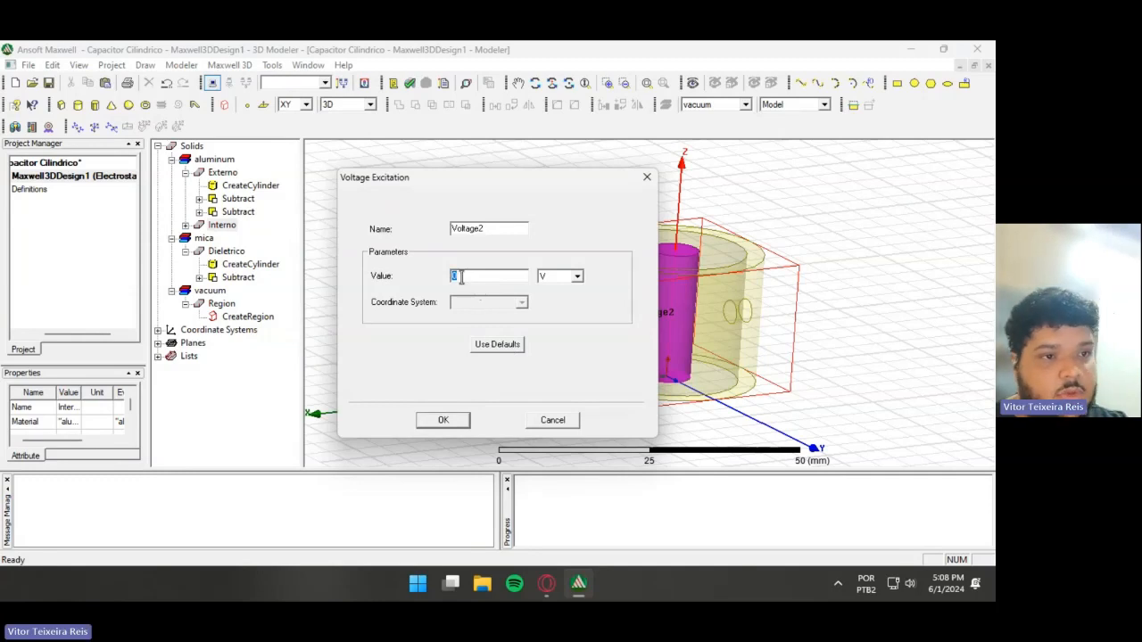
text(2)
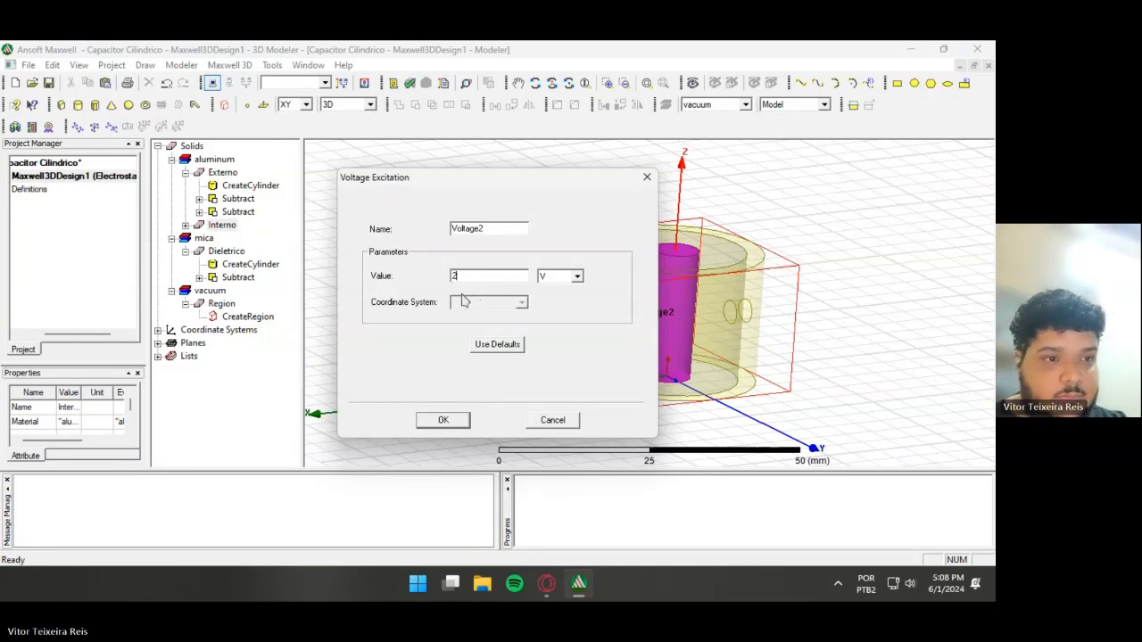
click(444, 421)
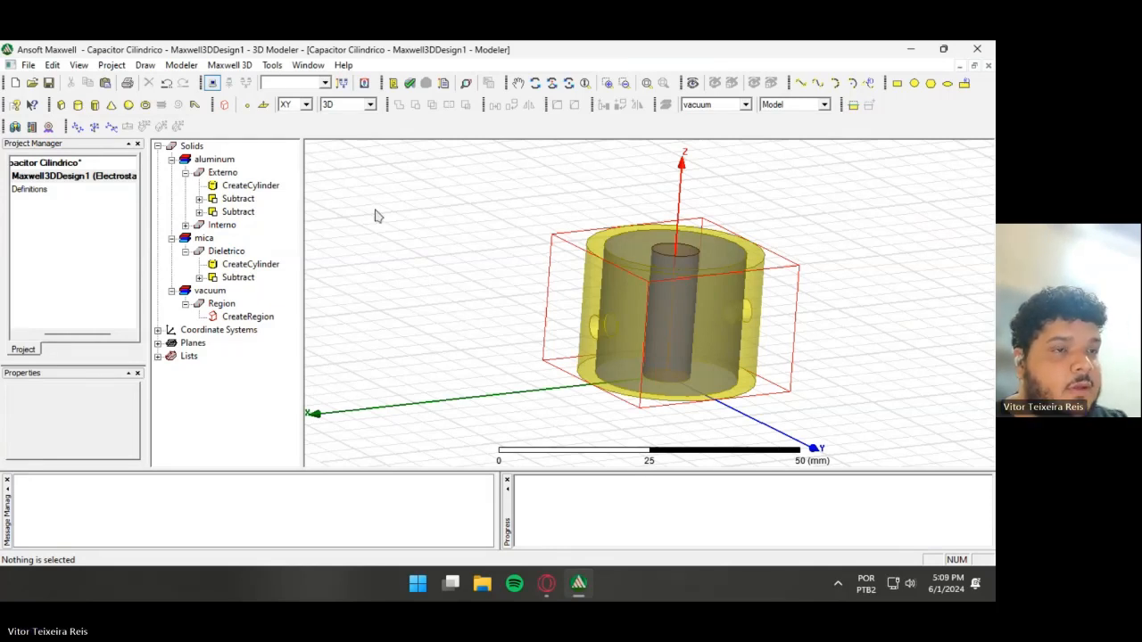
- Assign a matrix parameter named Matrix1 that includes both sources, Voltage1 and Voltage2
click(229, 65)
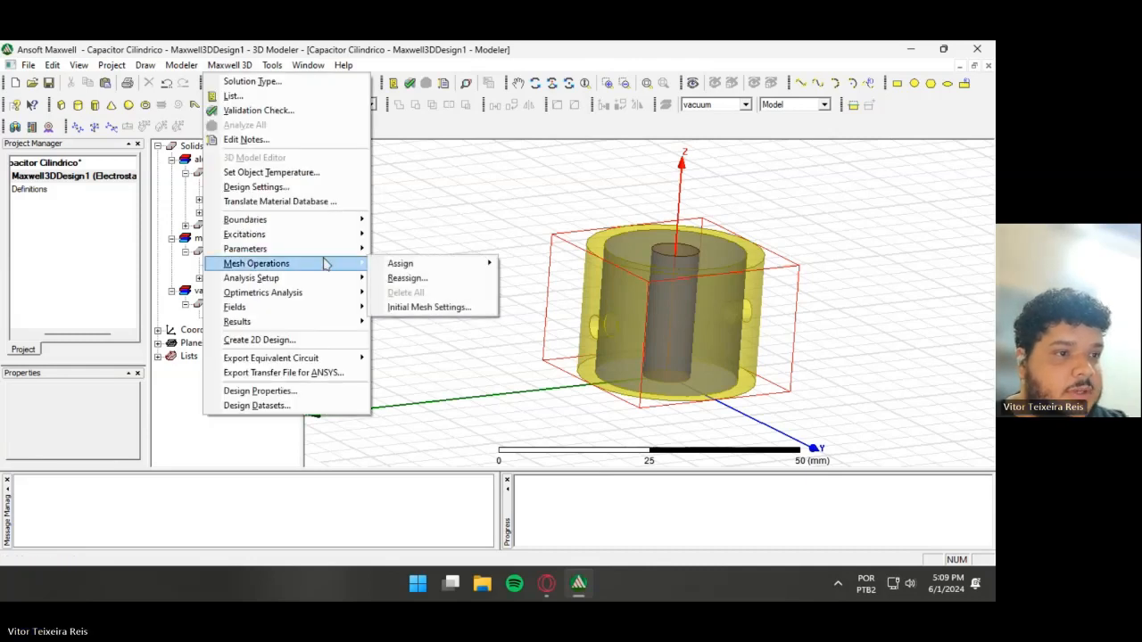
mouse_move(323, 257)
mouse_move(410, 247)
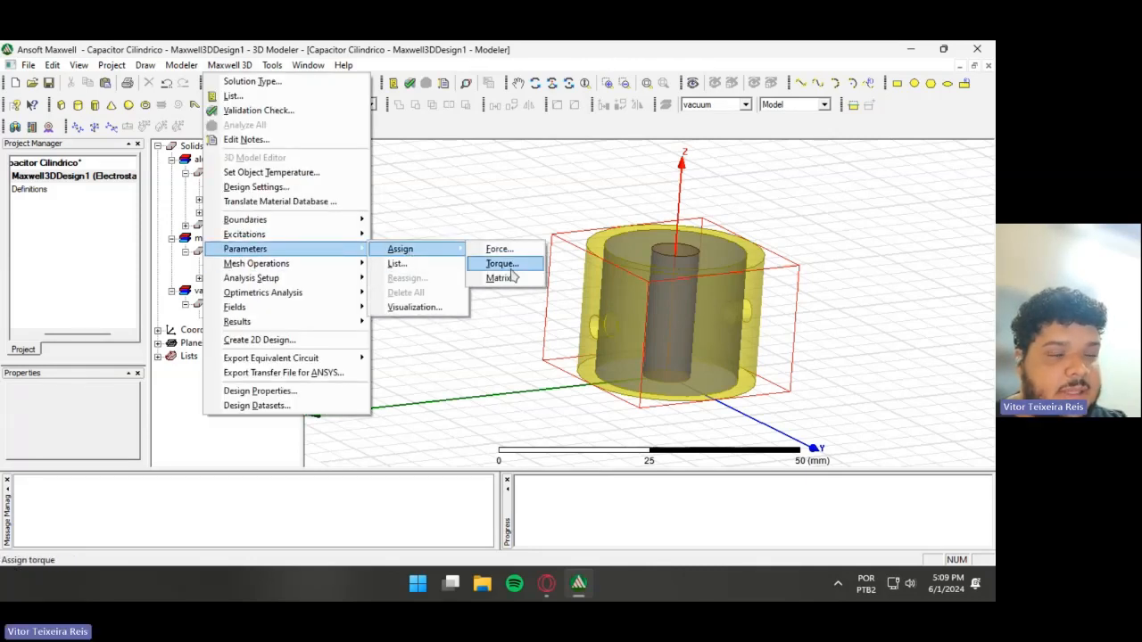
click(498, 276)
click(661, 258)
click(661, 272)
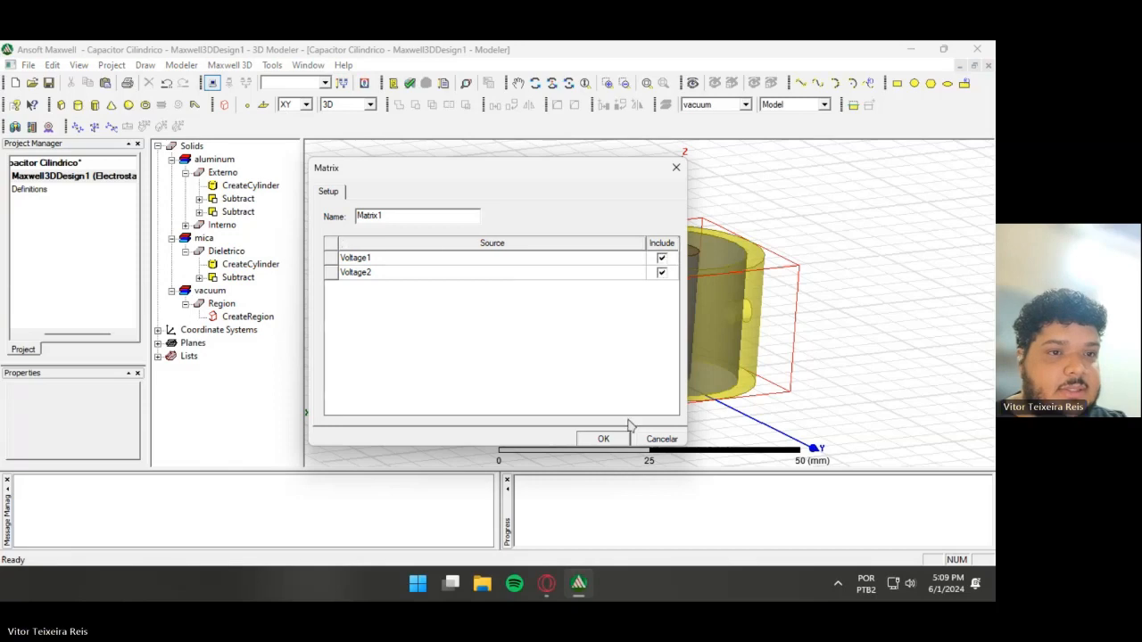
click(603, 440)
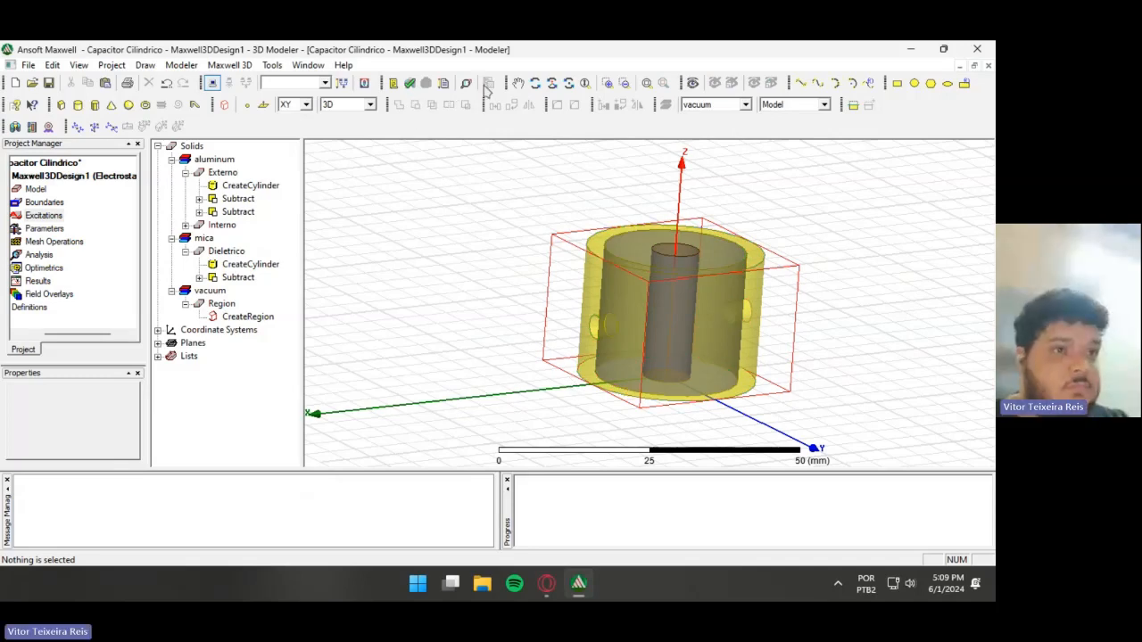
- Add the solve setup Setup1 with a maximum of 10 passes and 1 percent error
click(465, 83)
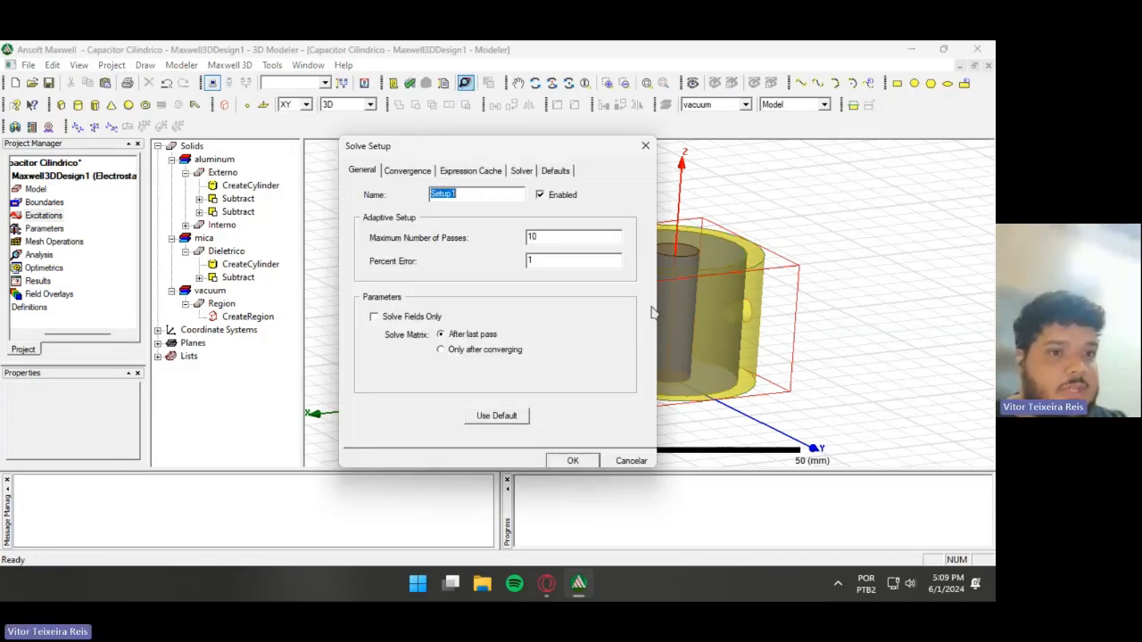
click(588, 460)
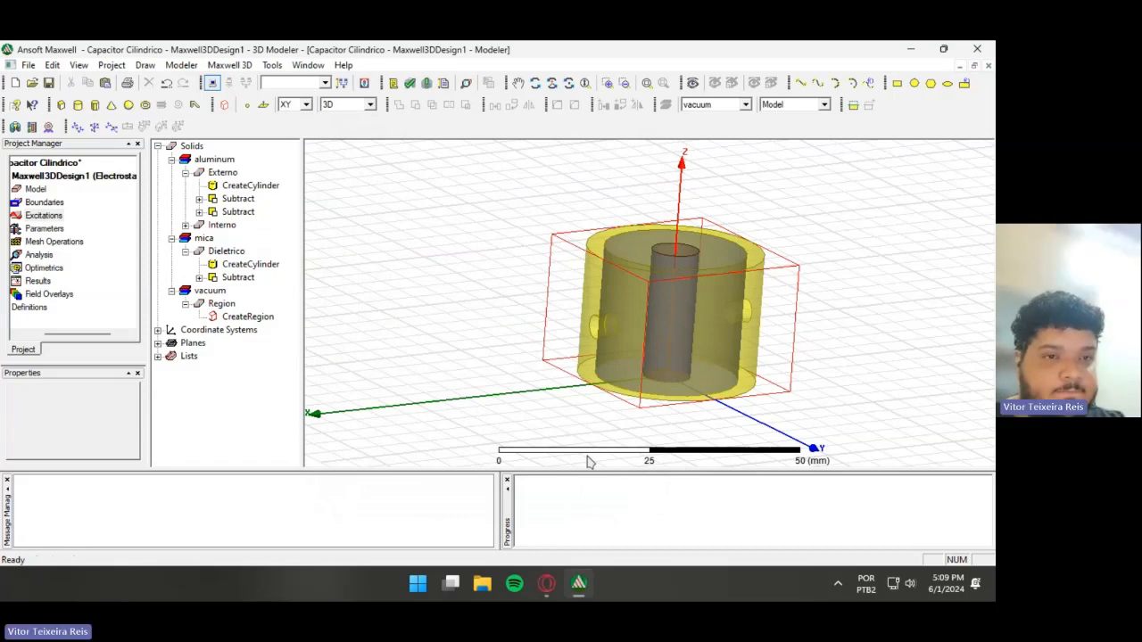
- Run the validation check on the design and solve all its analysis setups
click(409, 83)
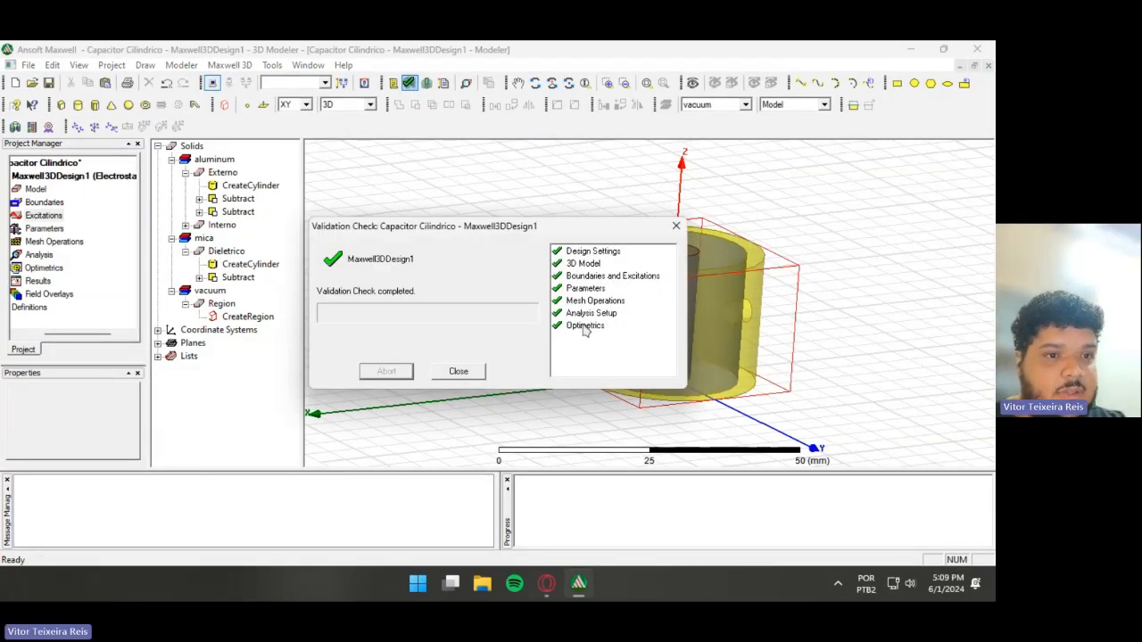
click(458, 371)
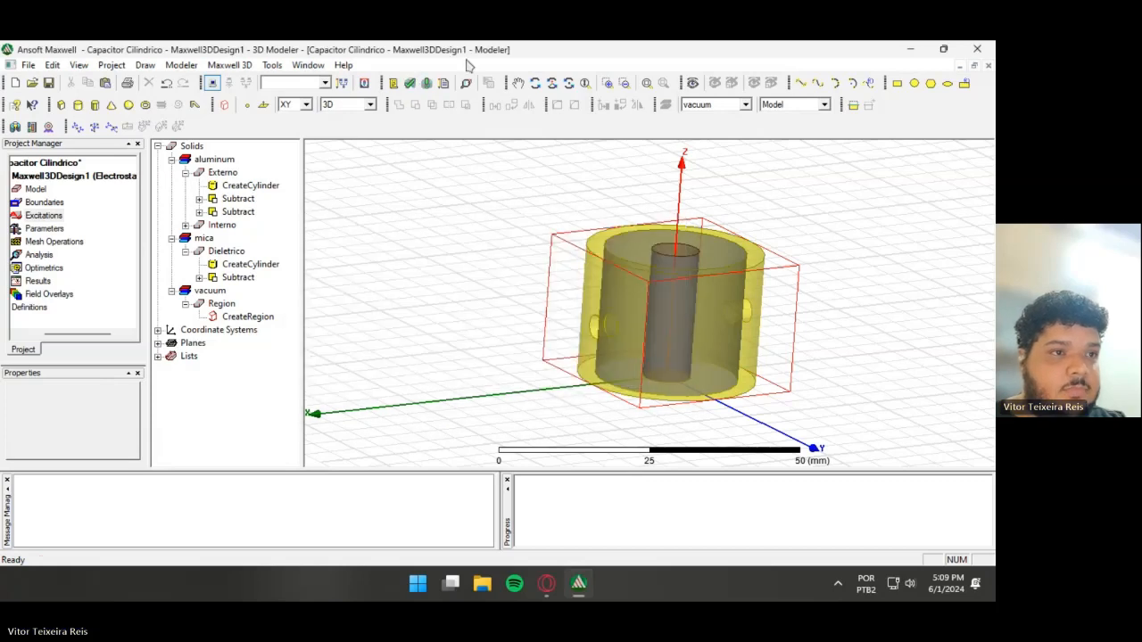
click(427, 82)
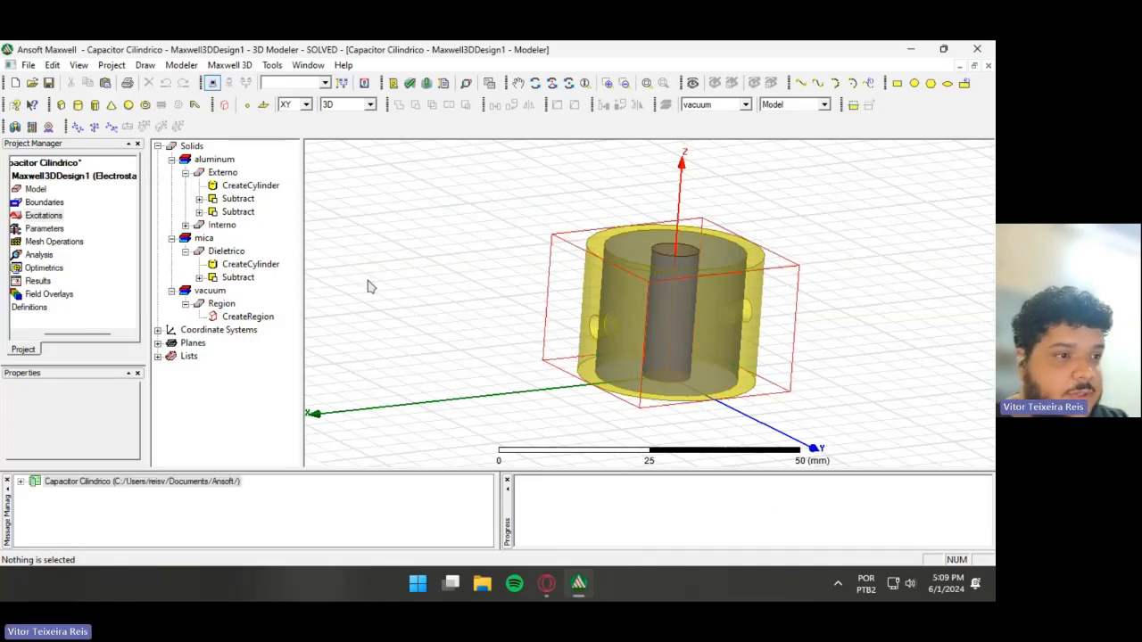
- Plot the electric field magnitude Mag_E on the Global:XY plane for AllObjects, using the Setup1 LastAdaptive solution
click(157, 344)
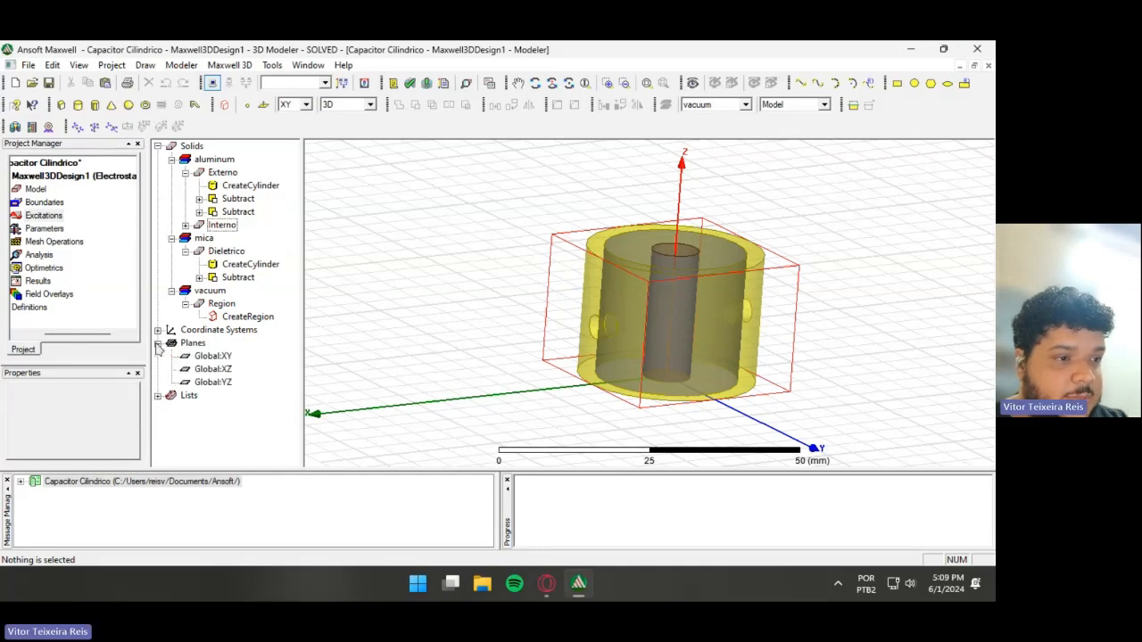
click(212, 355)
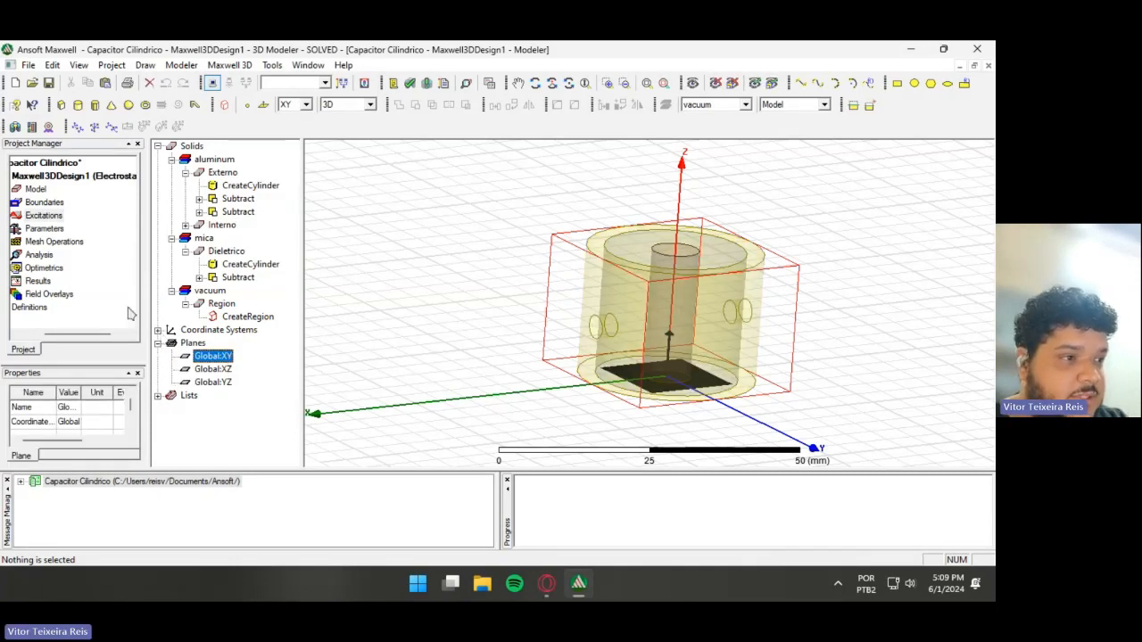
right_click(67, 298)
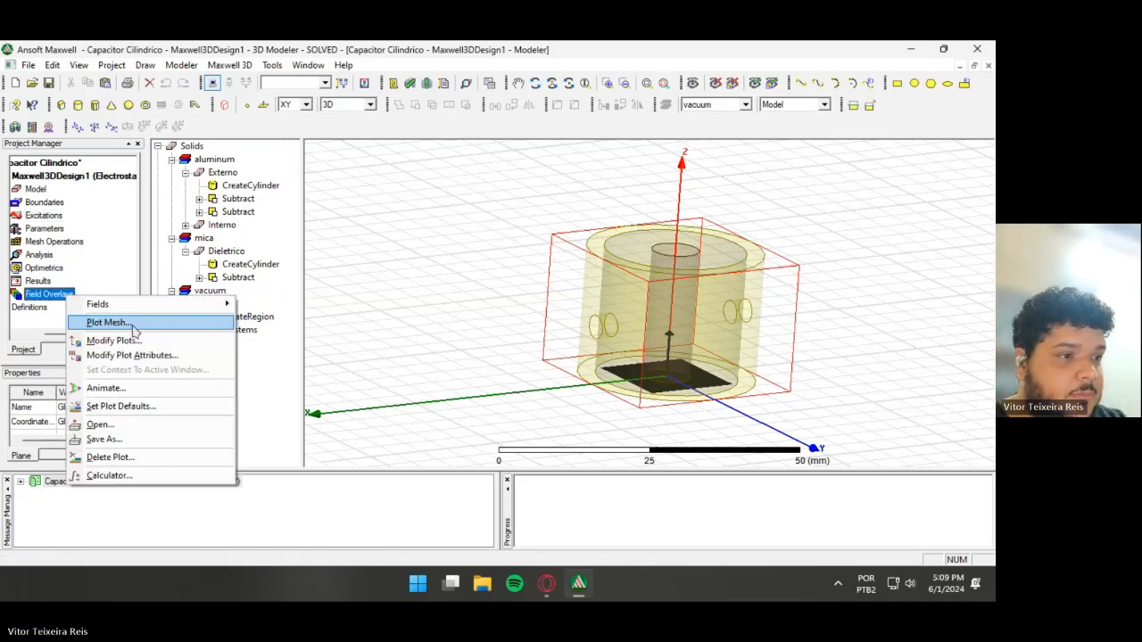
mouse_move(134, 304)
mouse_move(312, 318)
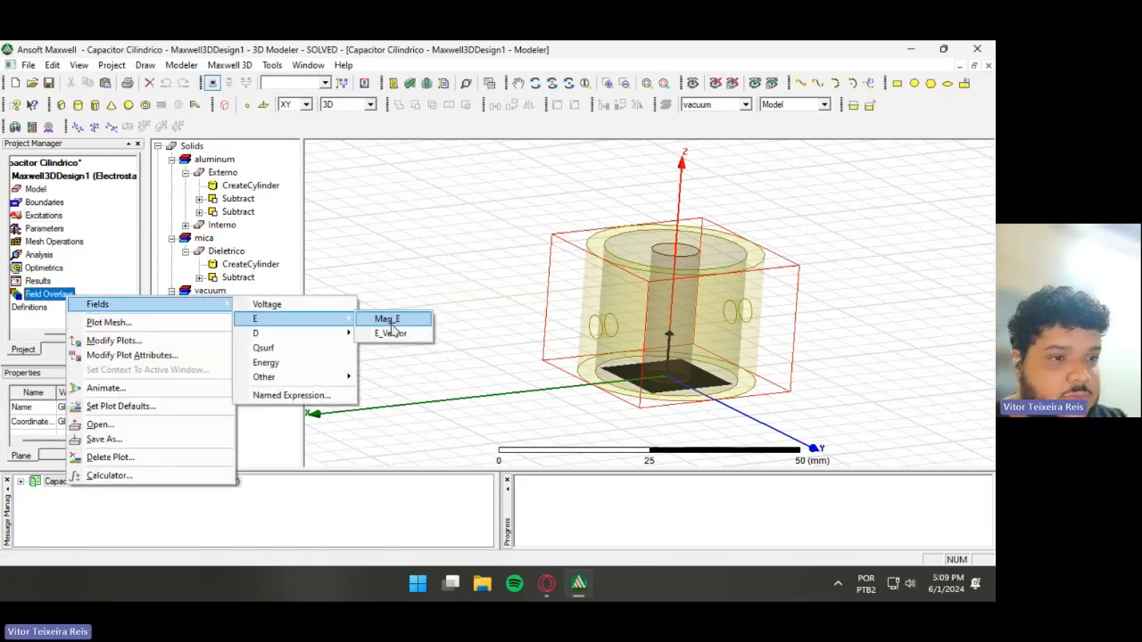
click(392, 327)
click(646, 293)
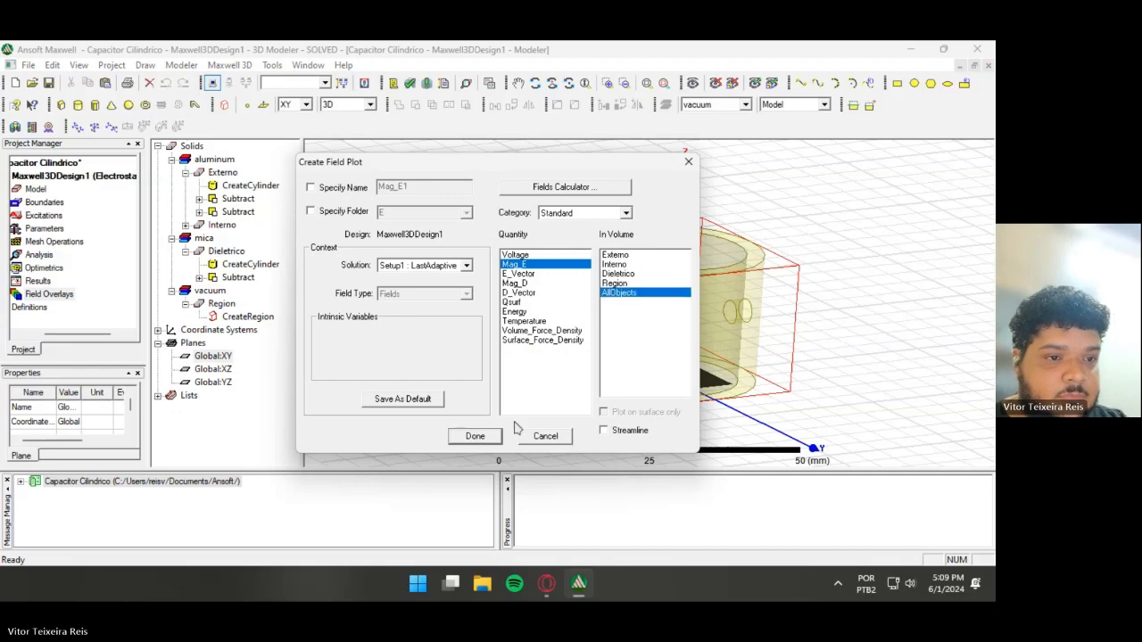
click(475, 436)
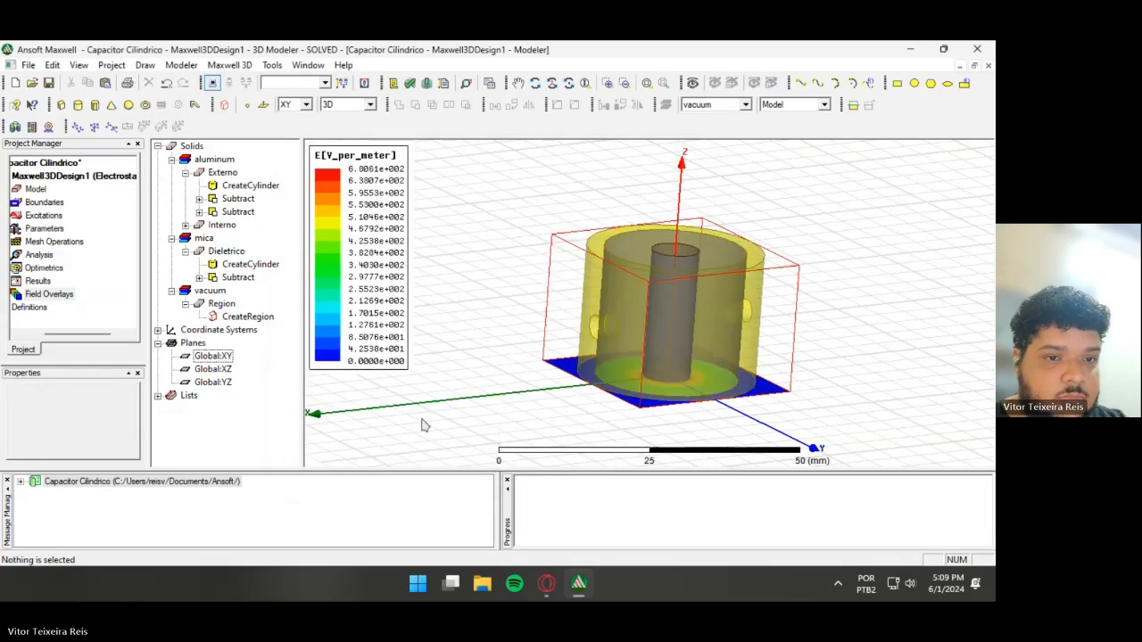
- Plot the electric field vectors E_Vector on the Global:XY, Global:XZ and Global:YZ planes for AllObjects, using the Setup1 LastAdaptive solution
click(212, 356)
shift+click(214, 382)
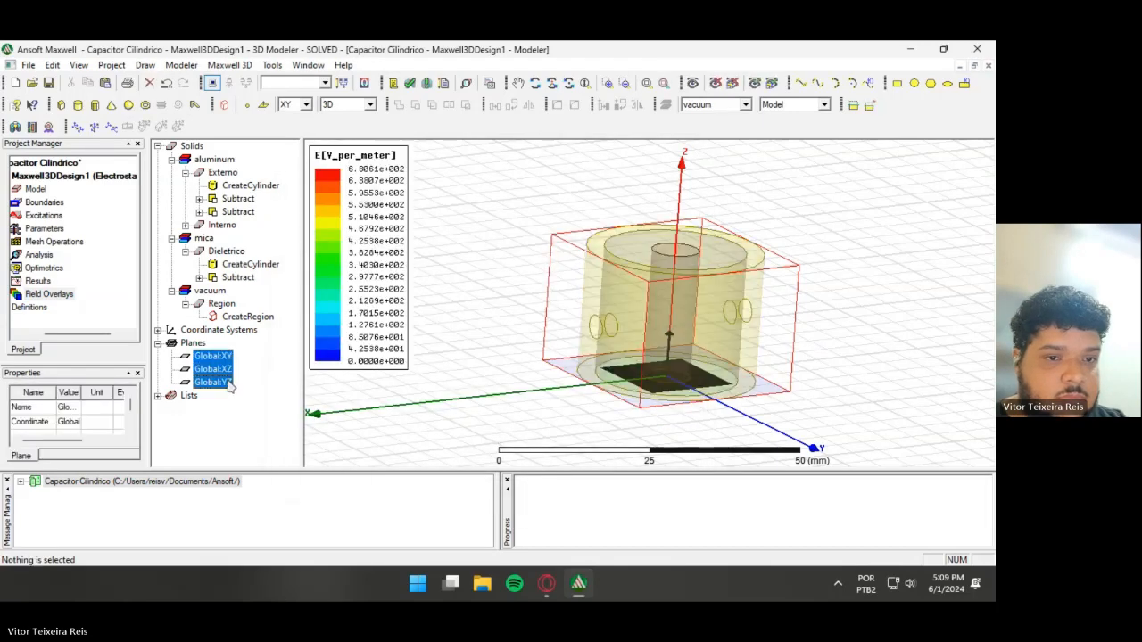
right_click(52, 293)
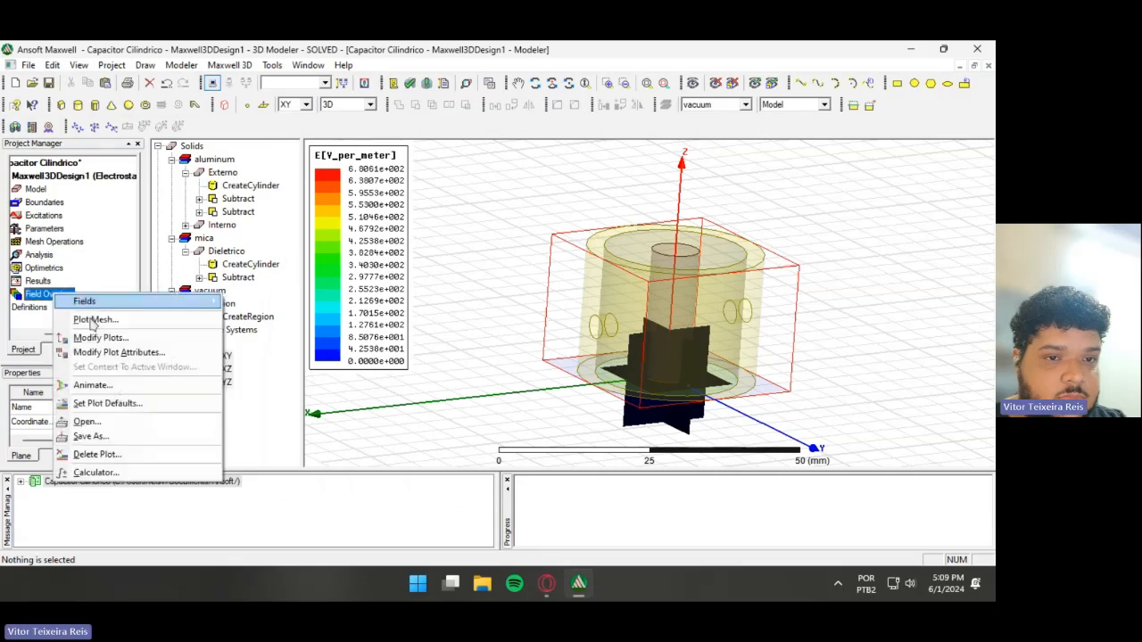
mouse_move(143, 301)
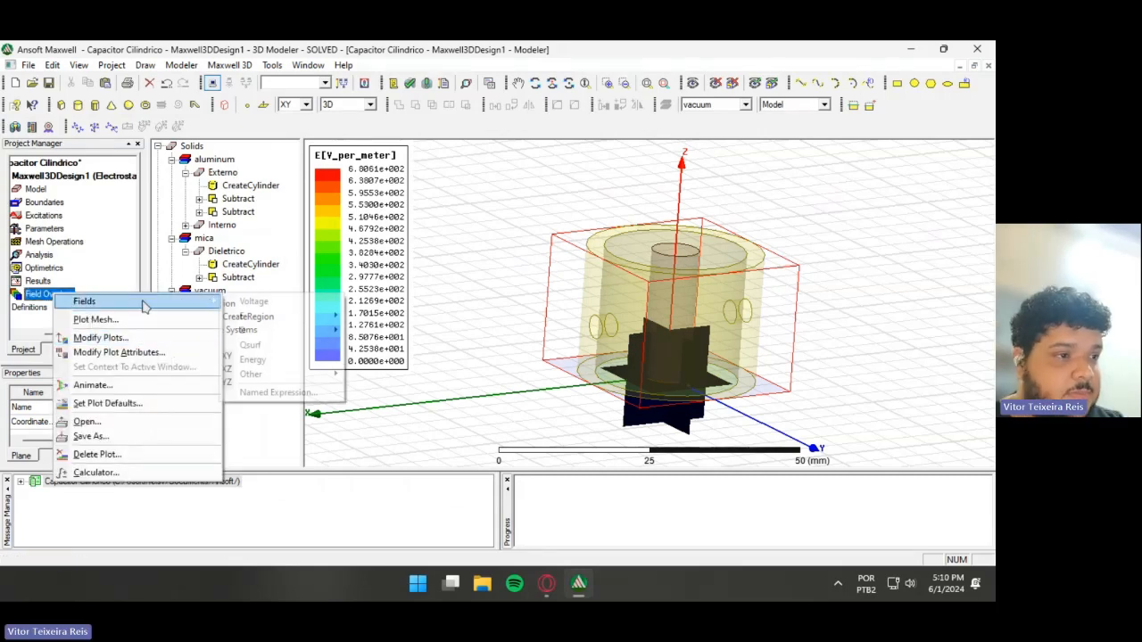
mouse_move(265, 332)
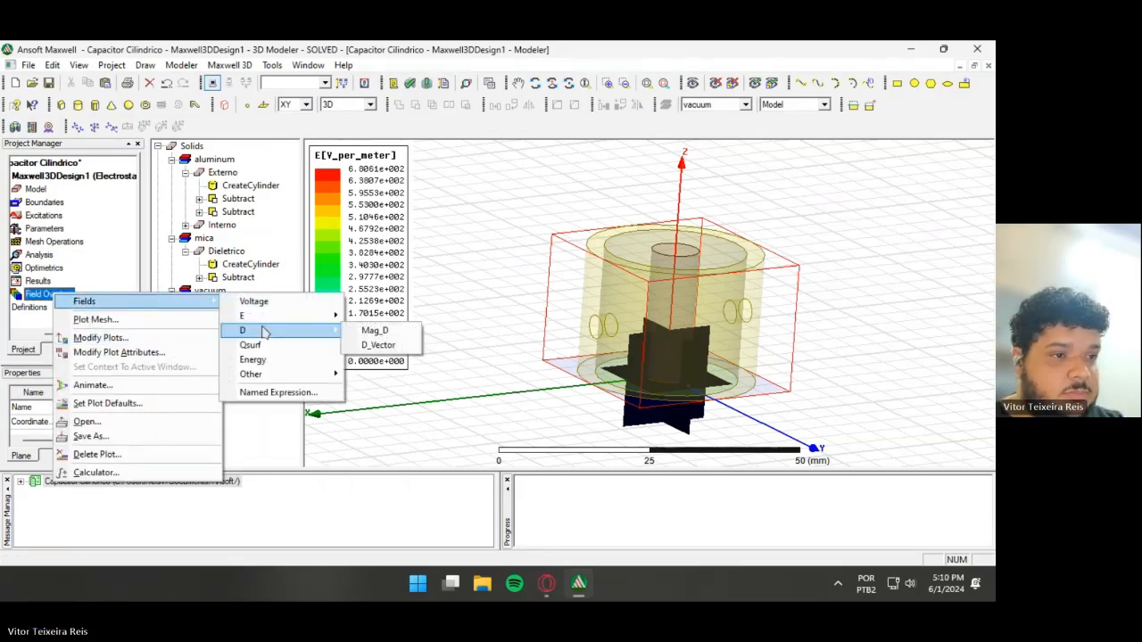
click(375, 330)
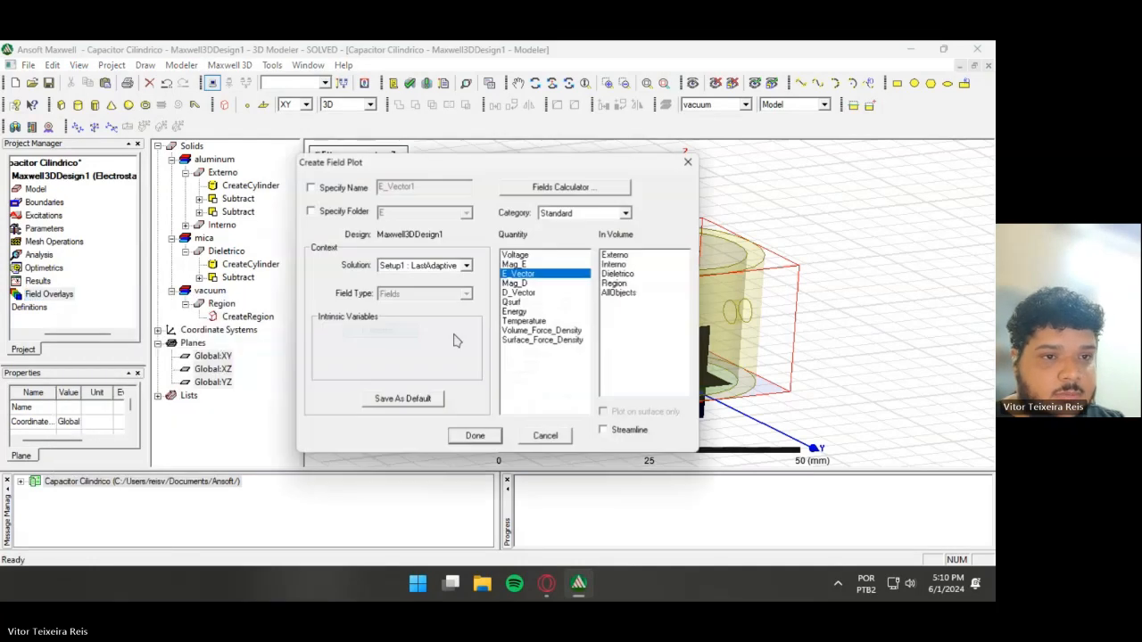
click(617, 293)
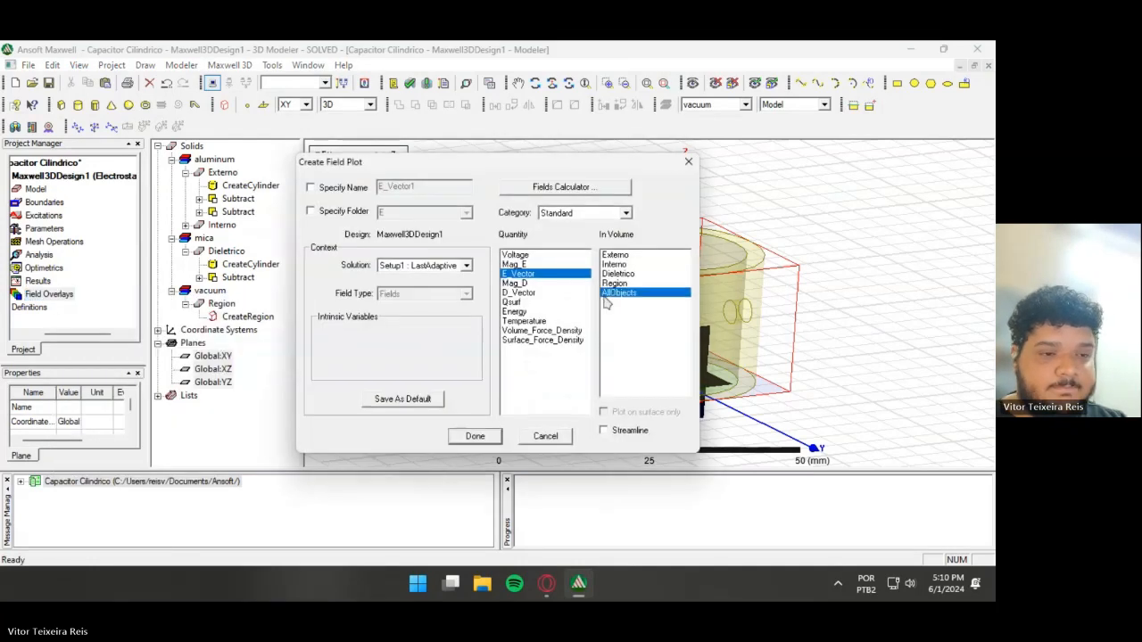
click(491, 439)
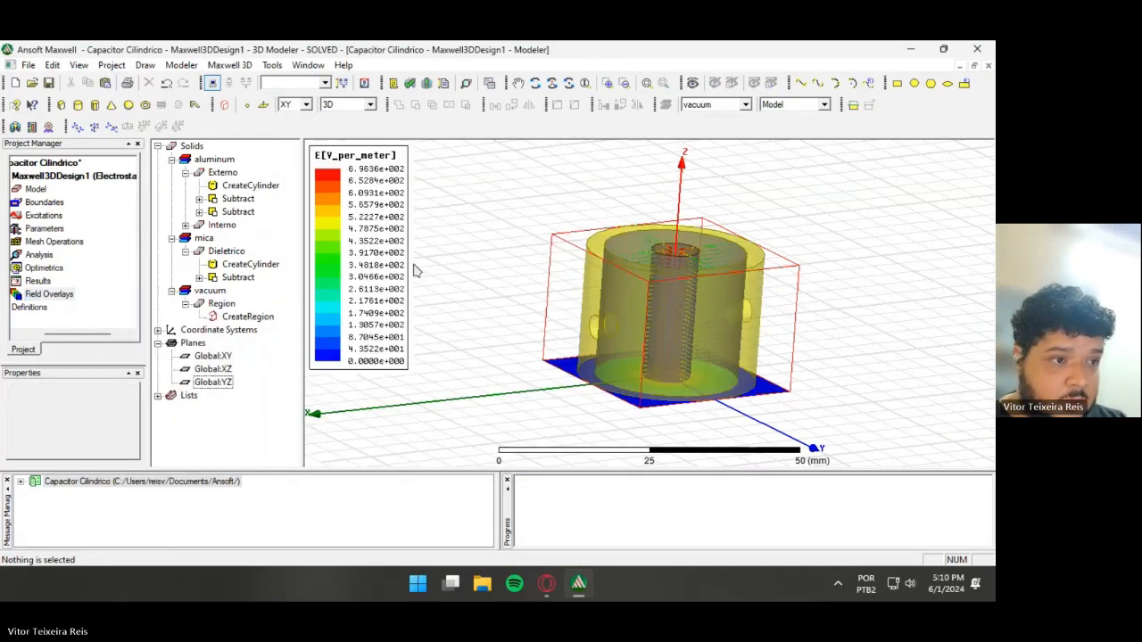
- Animate the field plots with NormalizedDistance as the swept variable, from 0 to 1 in 10 steps, and watch the field across the capacitor
right_click(68, 297)
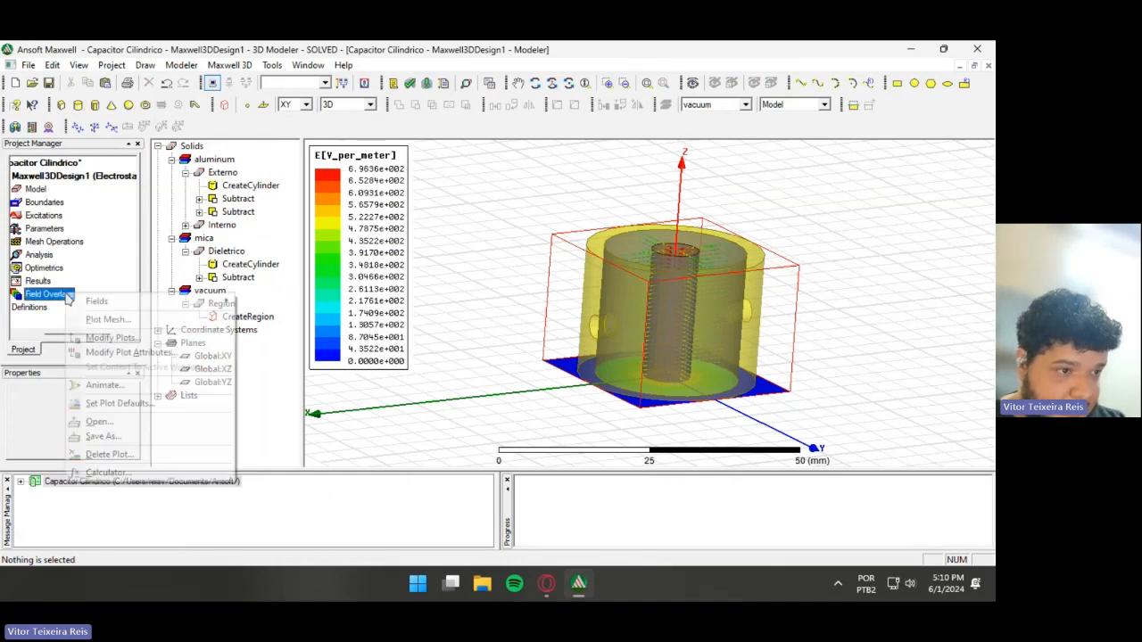
click(105, 386)
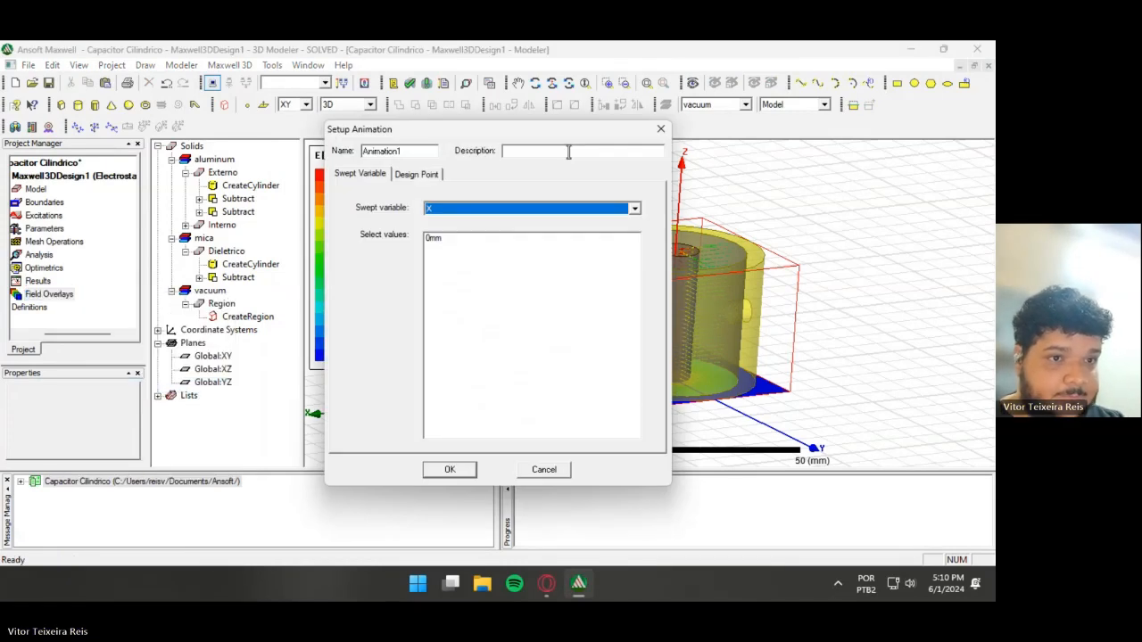
click(635, 209)
click(561, 222)
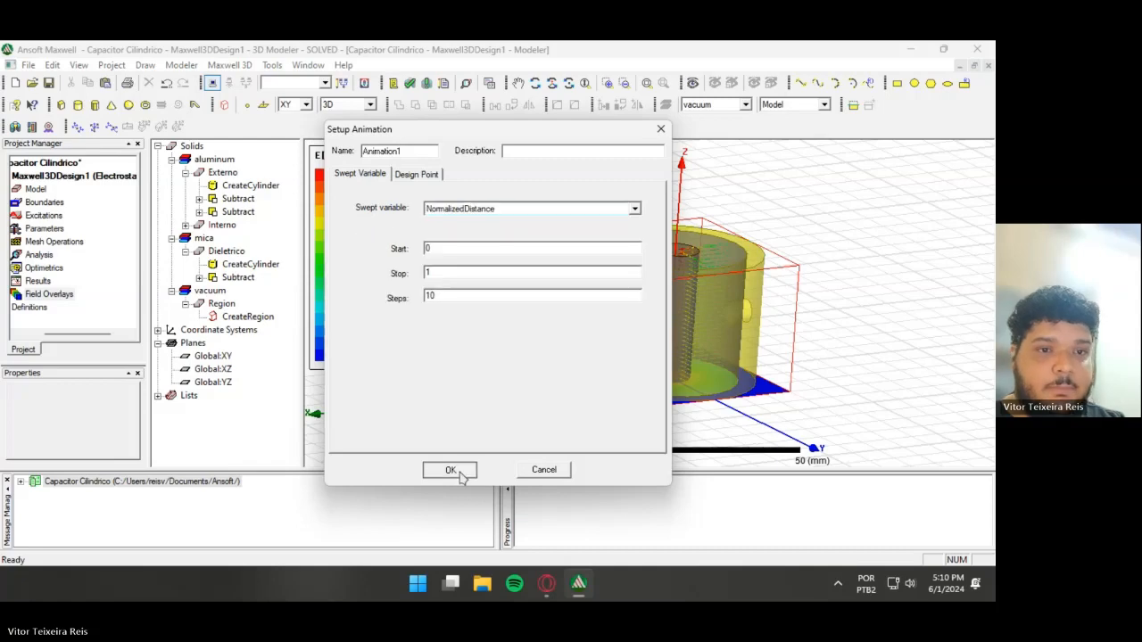
click(455, 471)
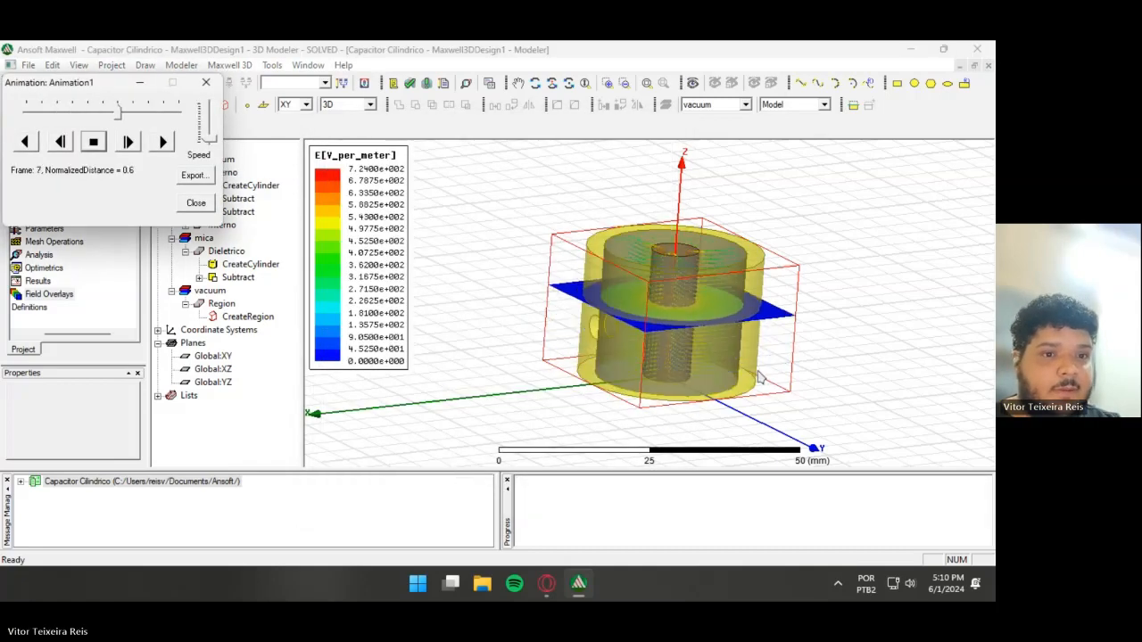
scroll(835, 307, up, 2)
scroll(835, 307, up, 2)
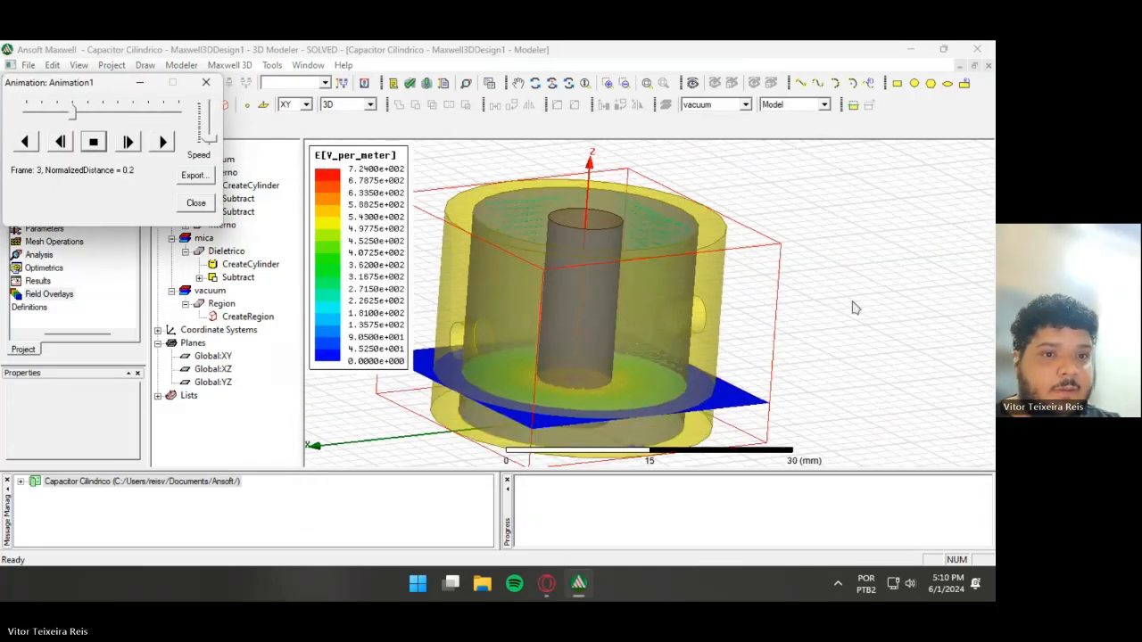
alt+drag(783, 297, 727, 324)
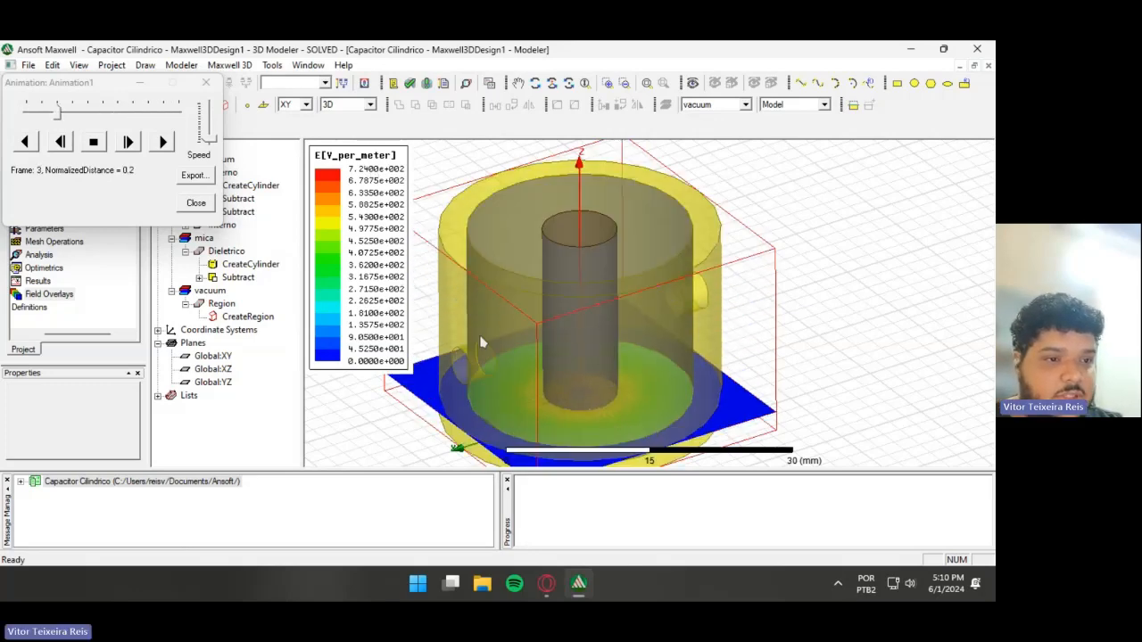
scroll(486, 383, up, 3)
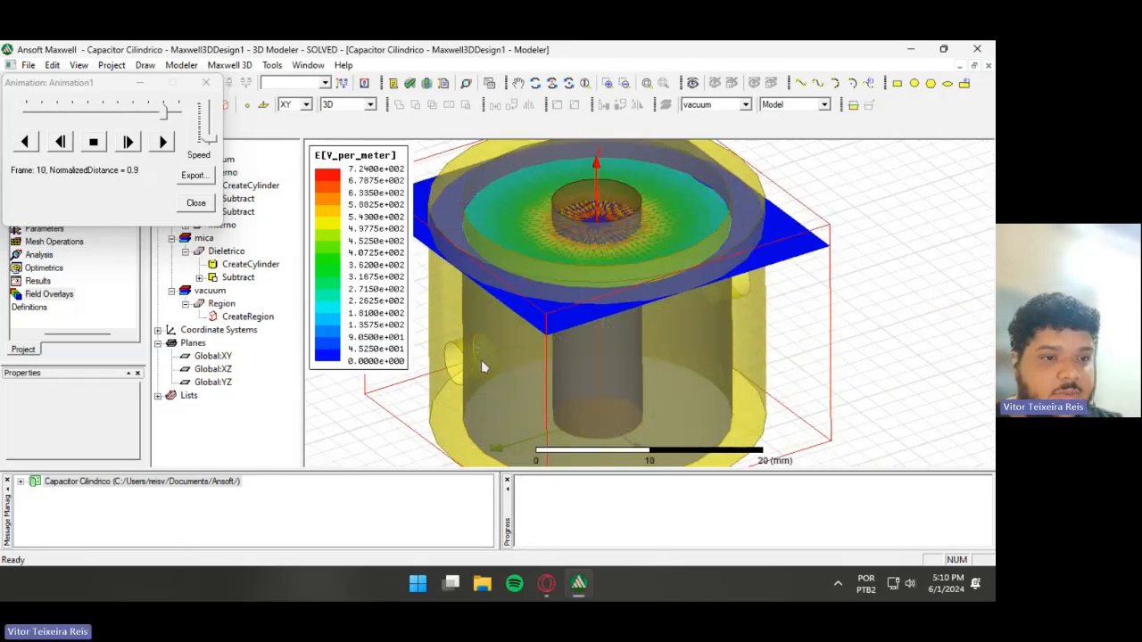
scroll(744, 203, down, 1)
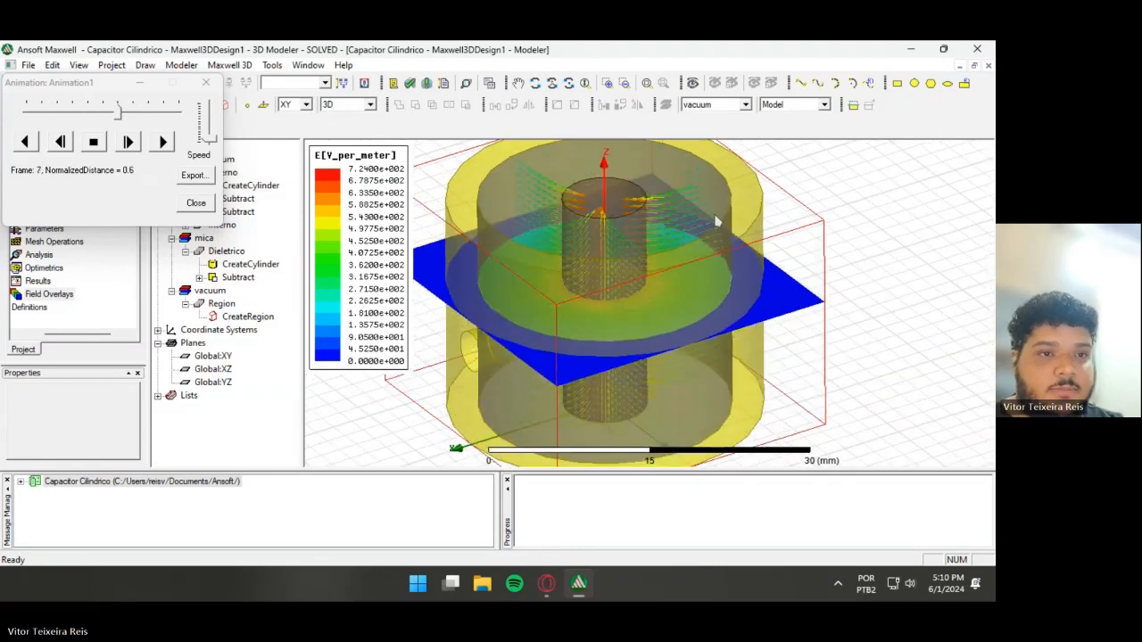
click(195, 202)
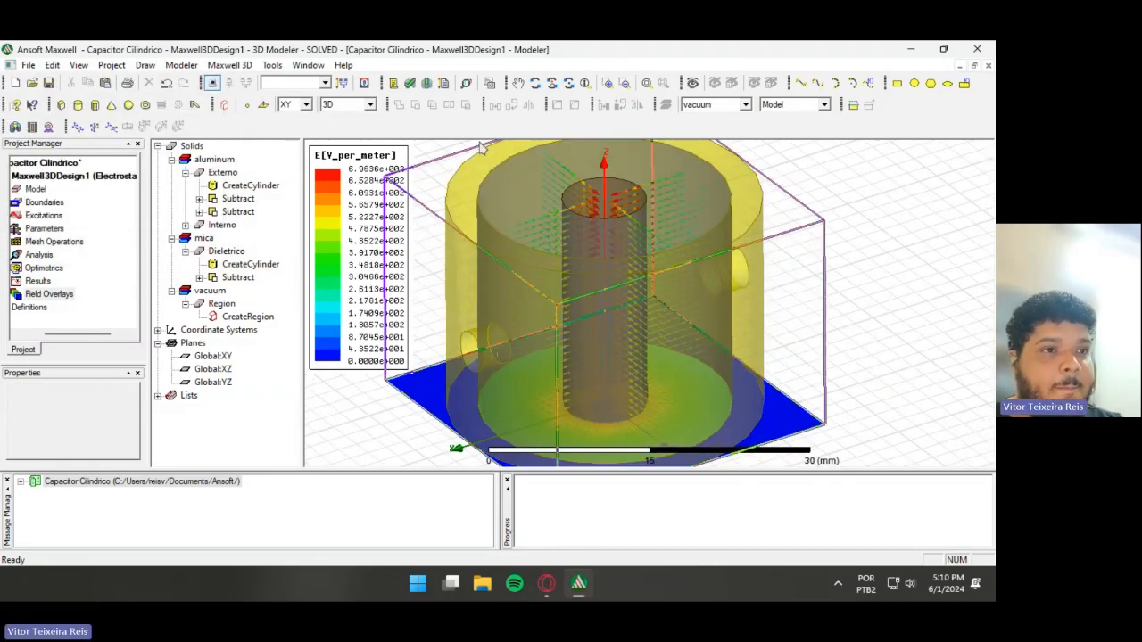
- Examine the Matrix1 capacitance in the solution data and preview the equivalent circuit model without exporting it
click(226, 66)
mouse_move(305, 321)
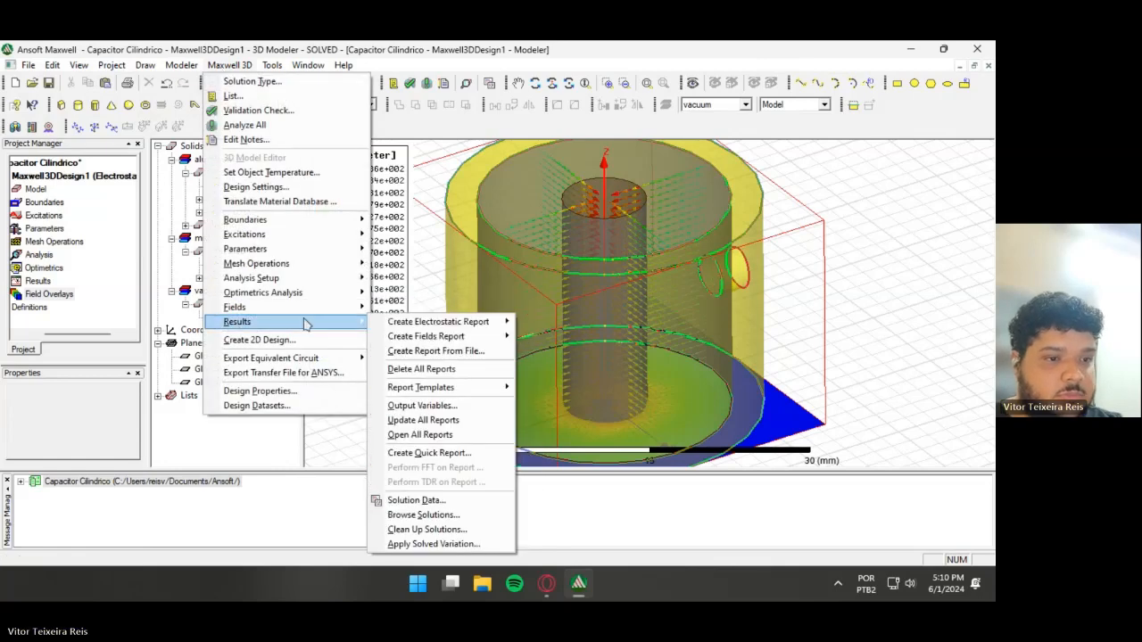
mouse_move(468, 390)
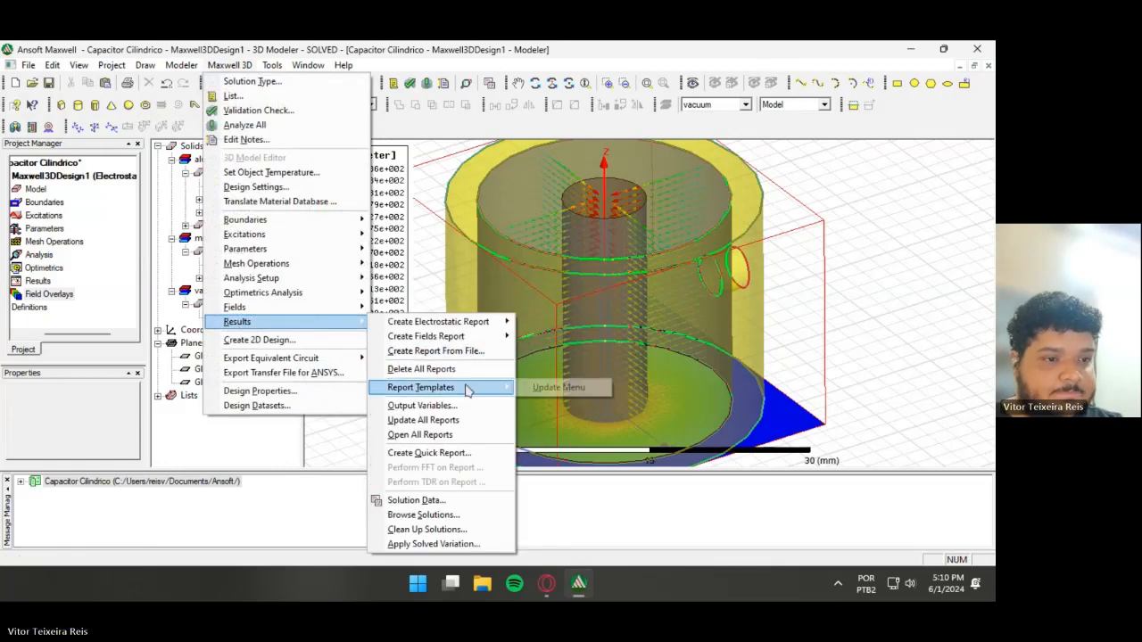
click(417, 501)
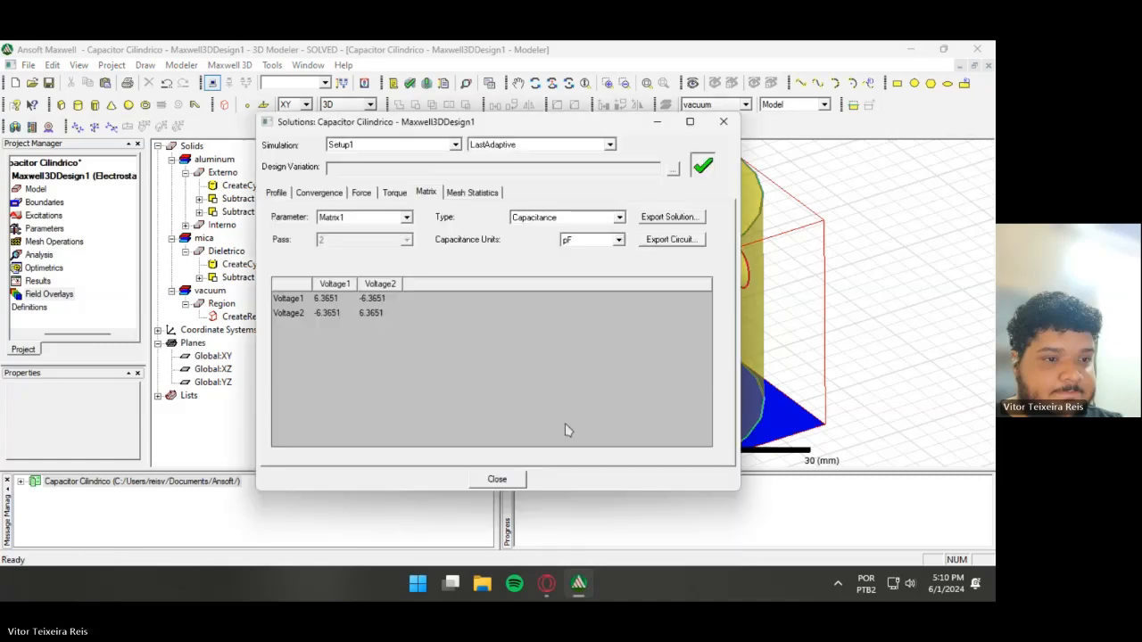
click(671, 240)
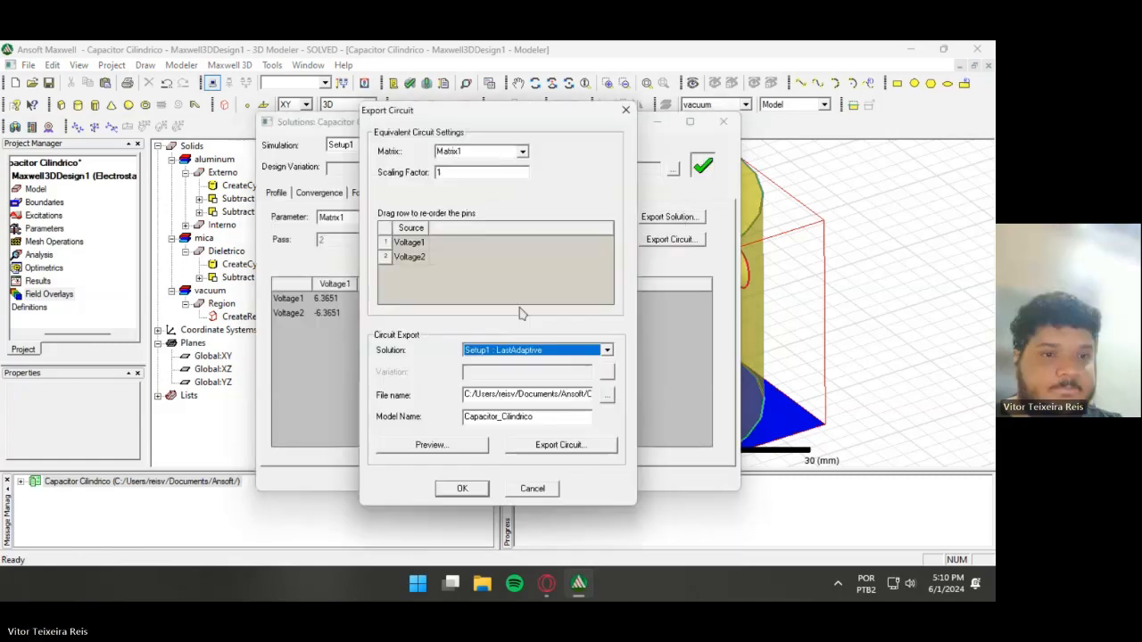
click(475, 446)
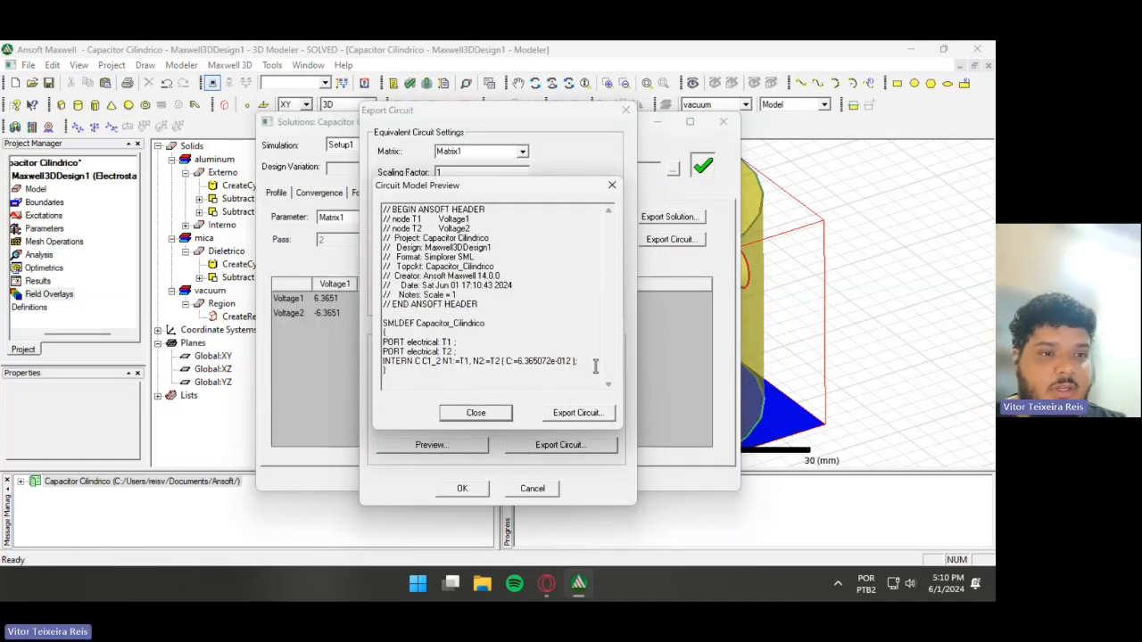
drag(580, 360, 483, 360)
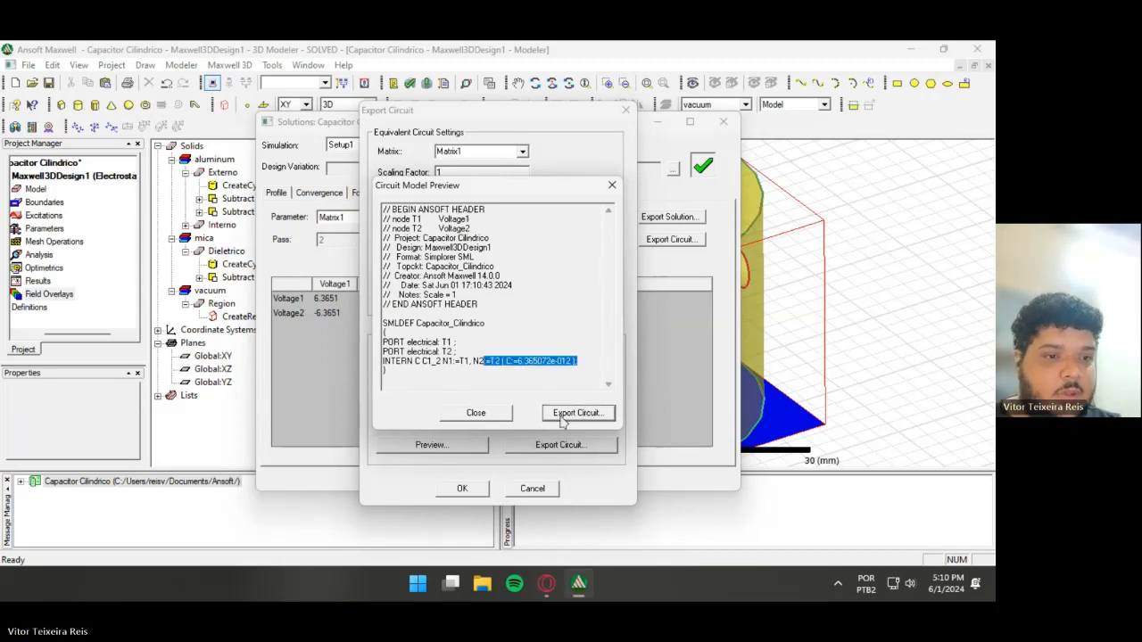
click(476, 413)
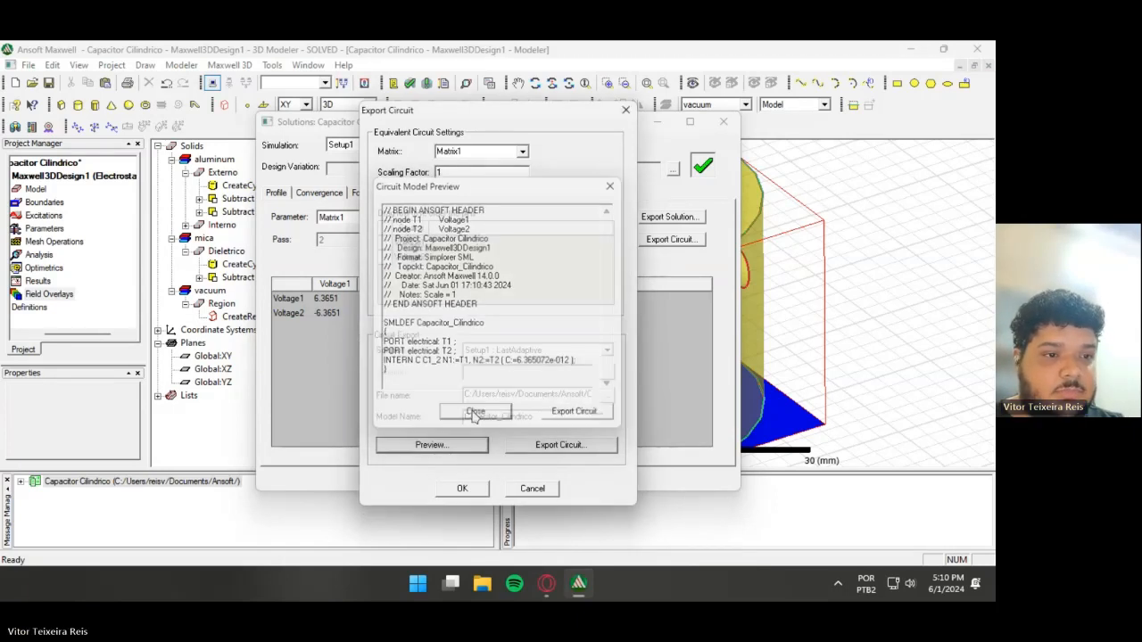
click(625, 111)
click(723, 122)
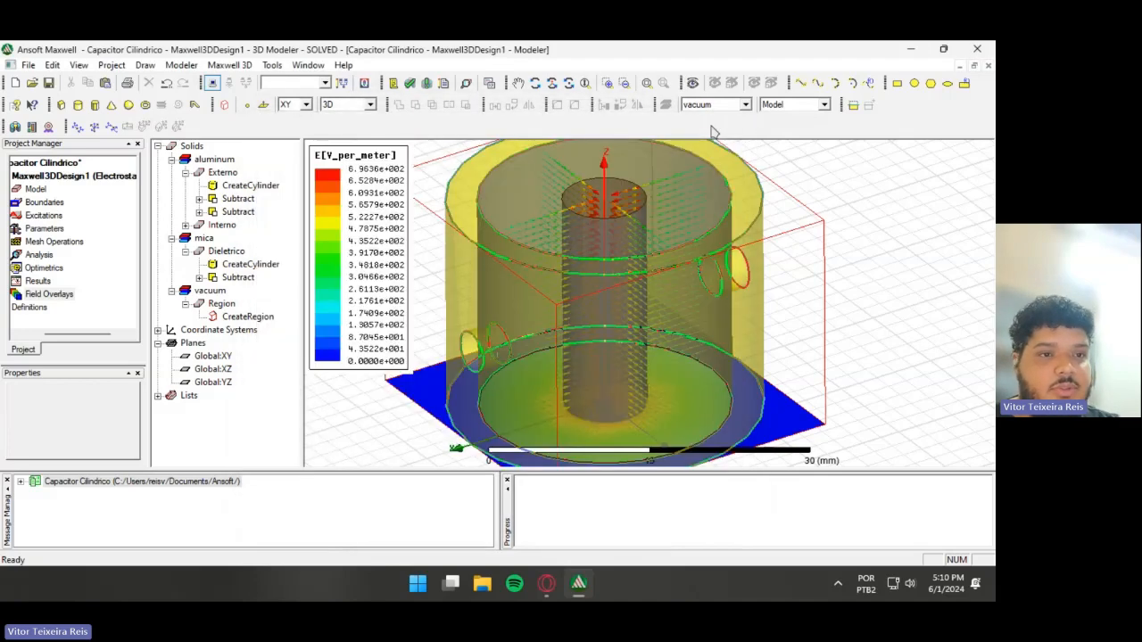
- Save the Capacitor Cilindrico project and close it
scroll(723, 235, down, 2)
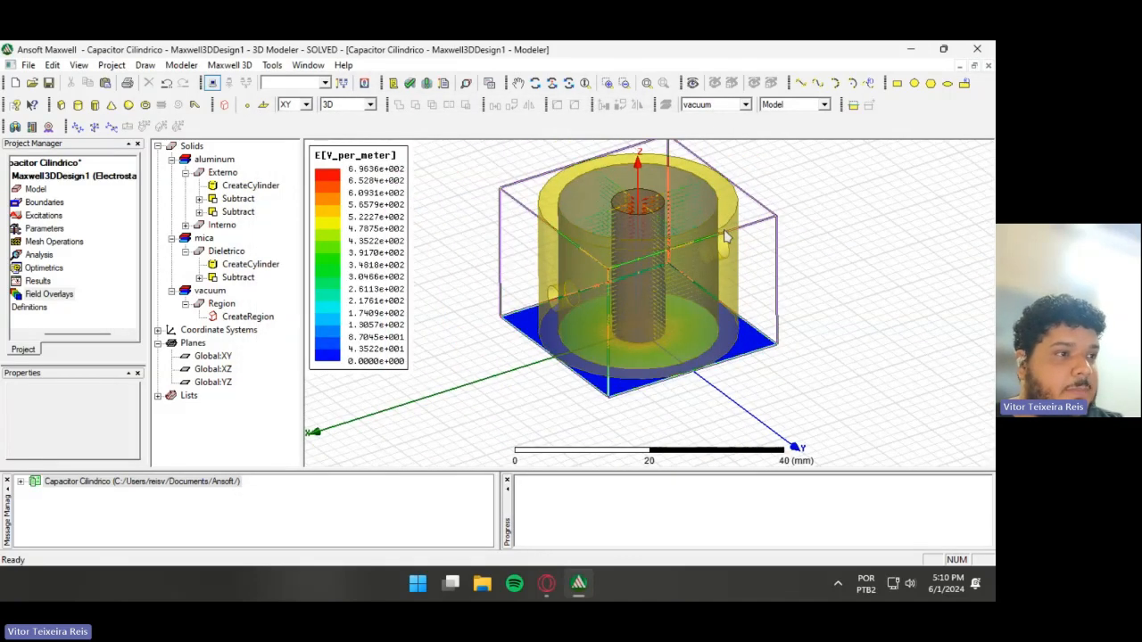
scroll(725, 235, up, 1)
click(80, 164)
right_click(80, 164)
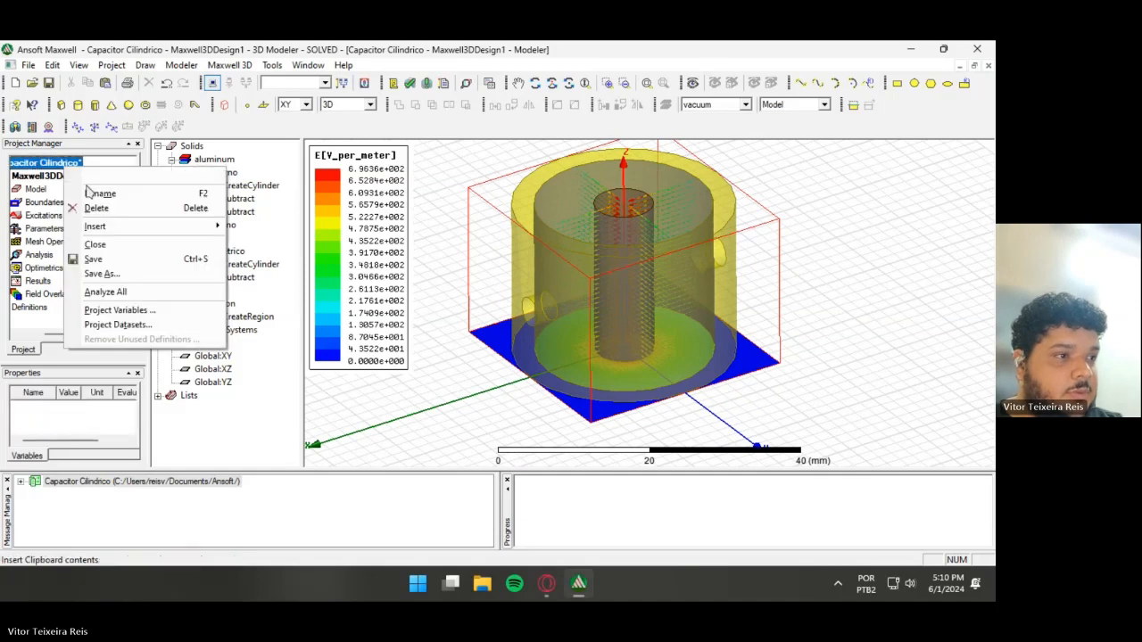
click(108, 258)
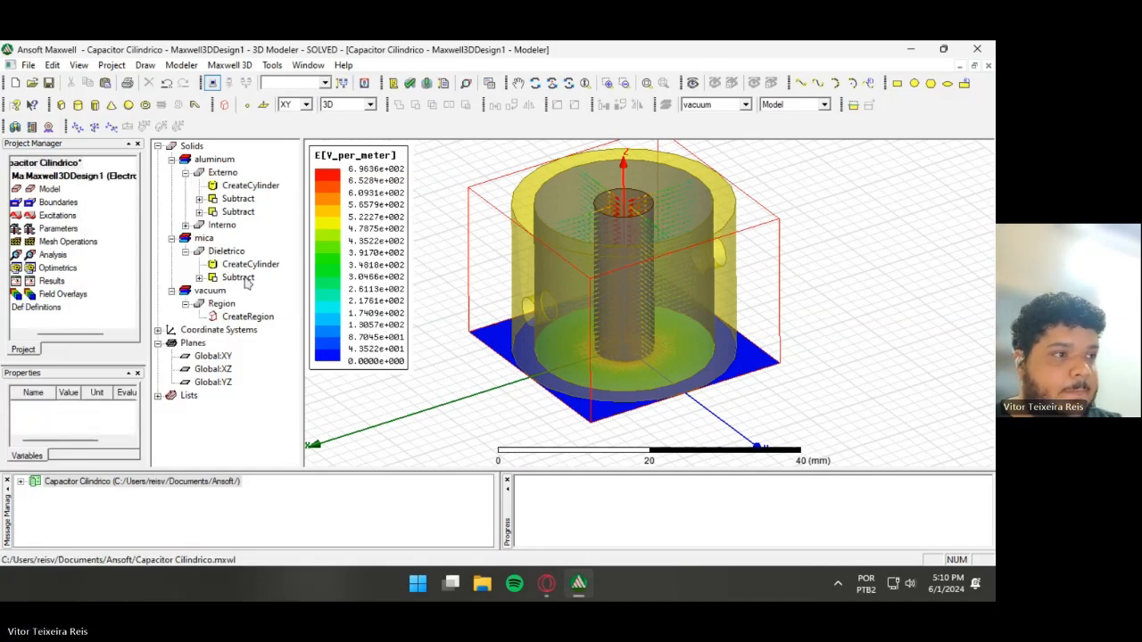
right_click(77, 161)
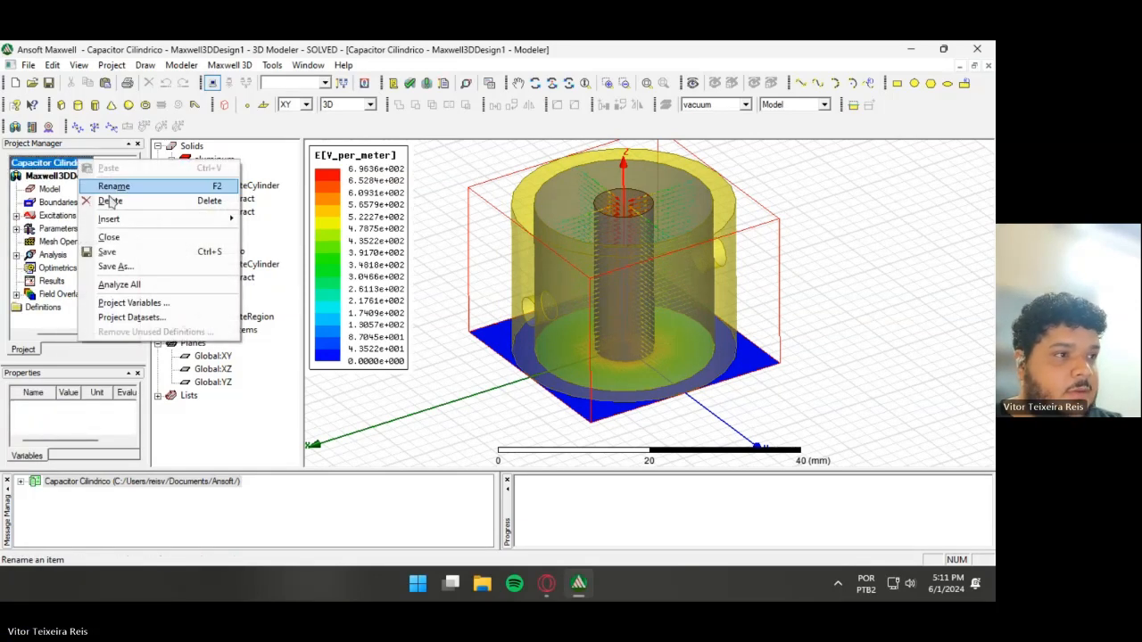
click(108, 236)
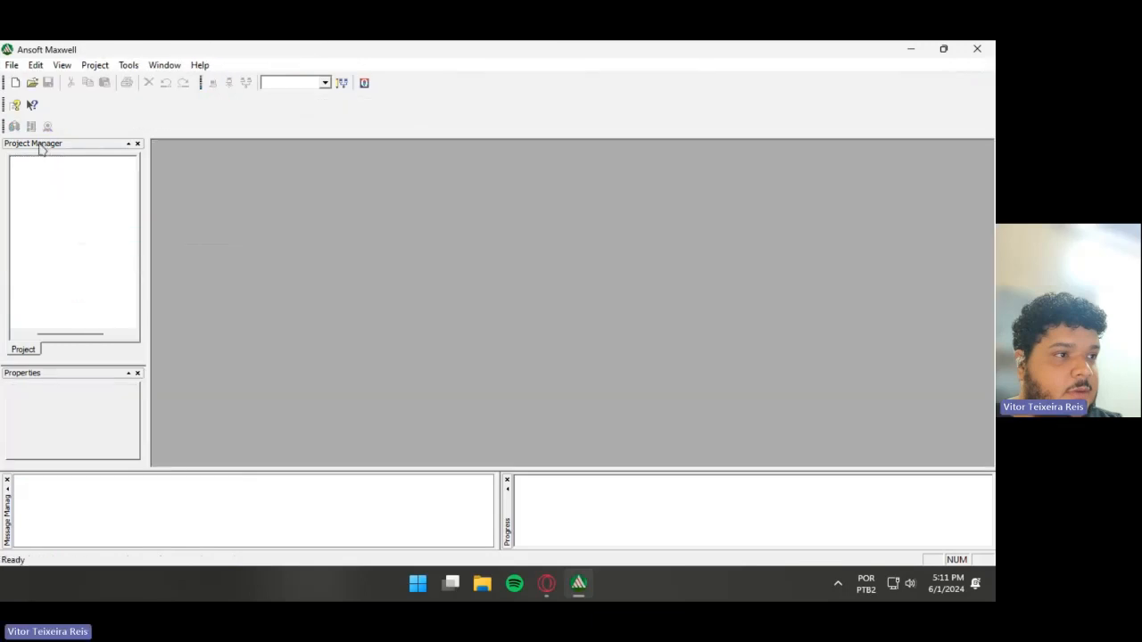
- Create a new project and rename it Capacidor esferico 1
click(15, 83)
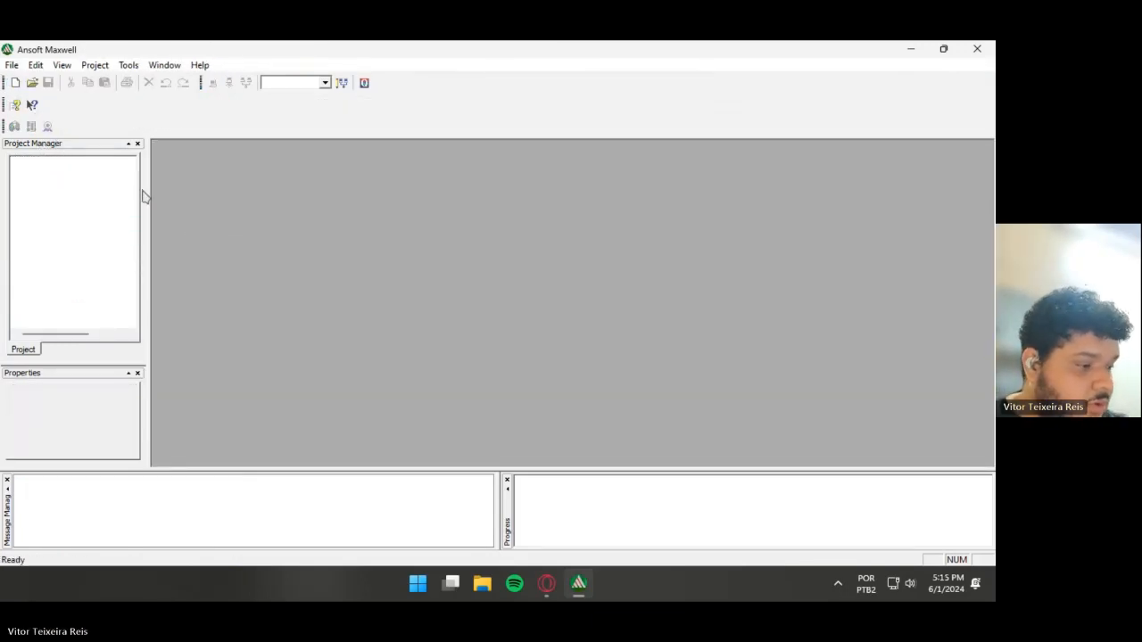
click(16, 82)
right_click(61, 168)
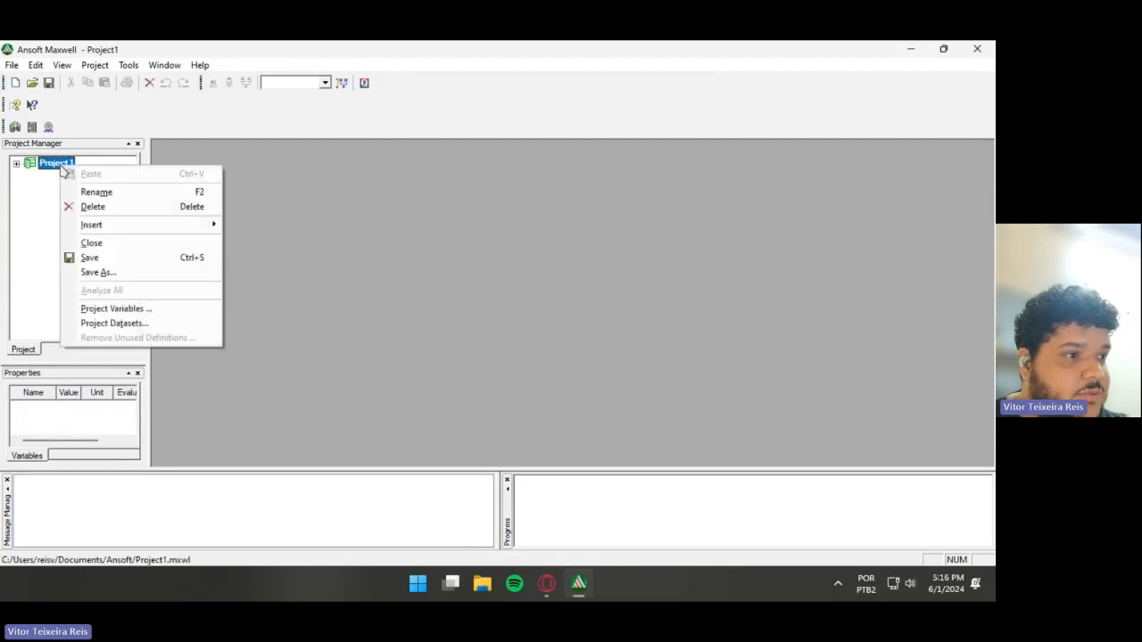
click(98, 192)
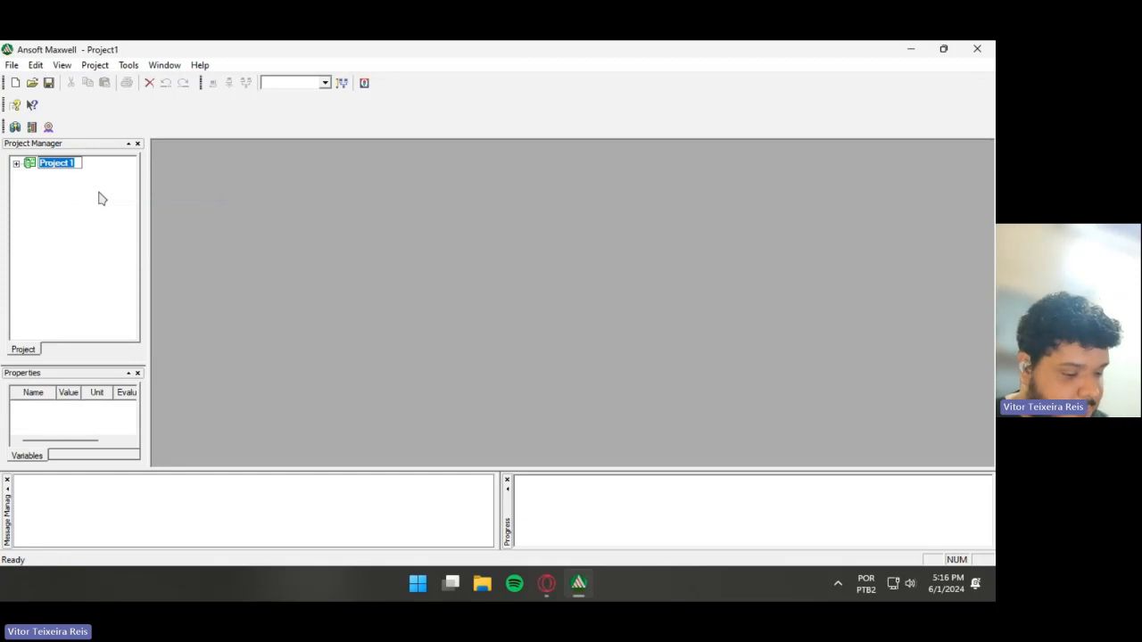
text(CA)
key(BackSpace)
text(a)
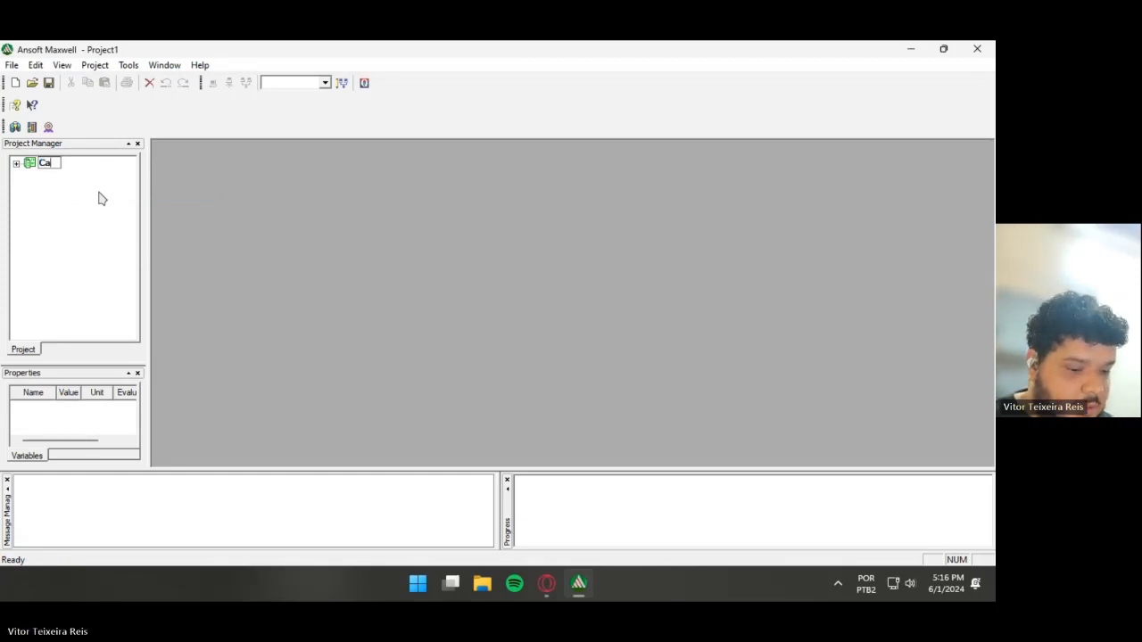
text(pacidor)
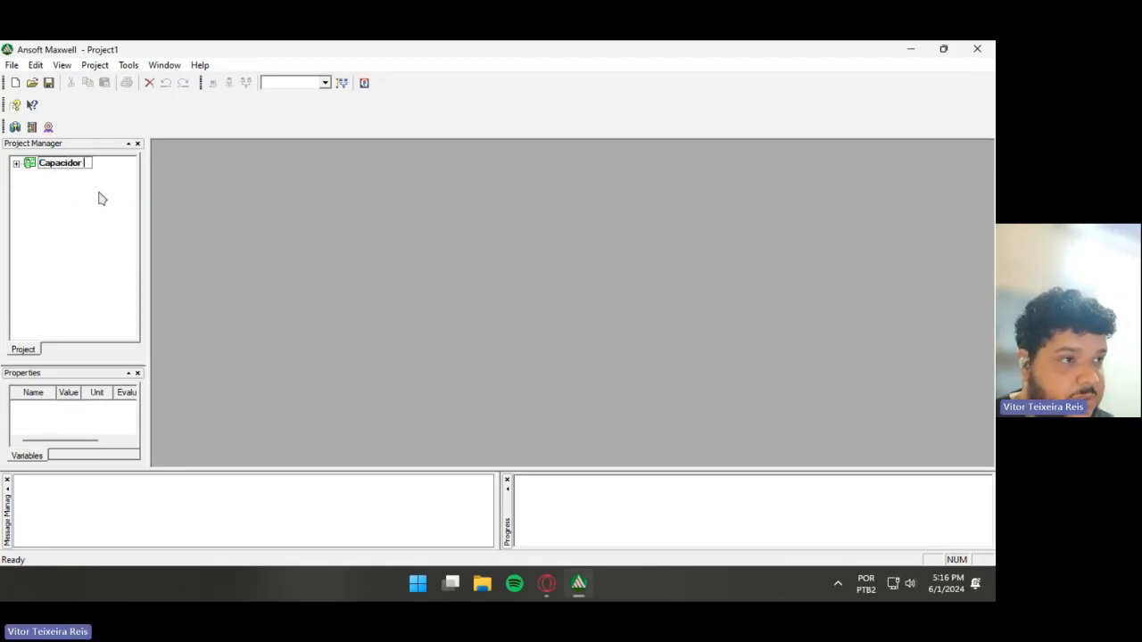
text( esfer)
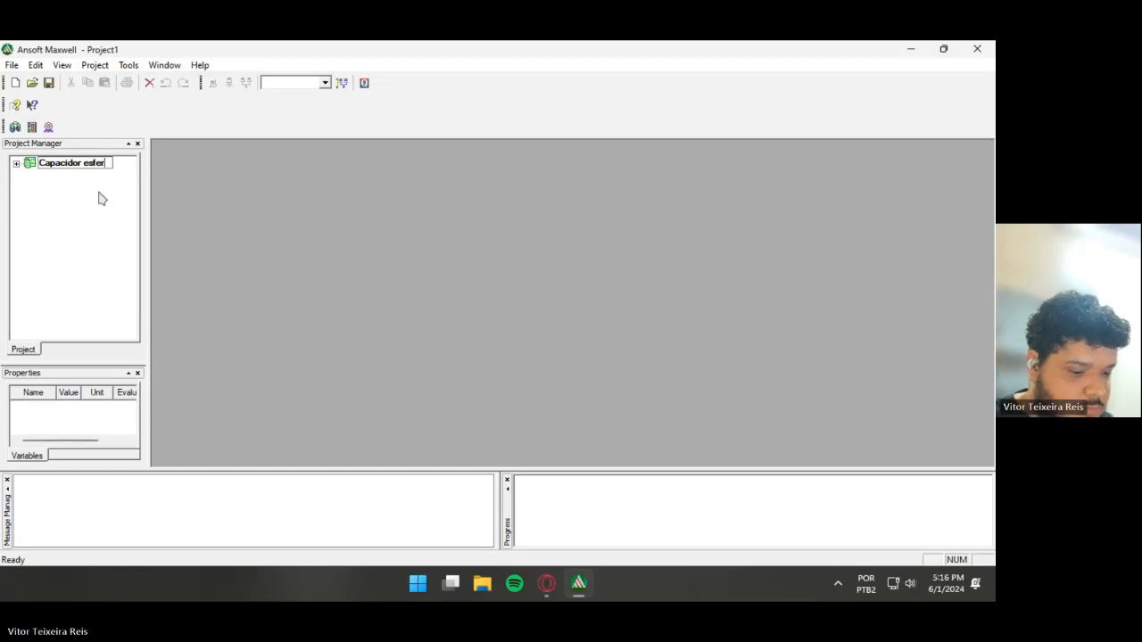
text(ico )
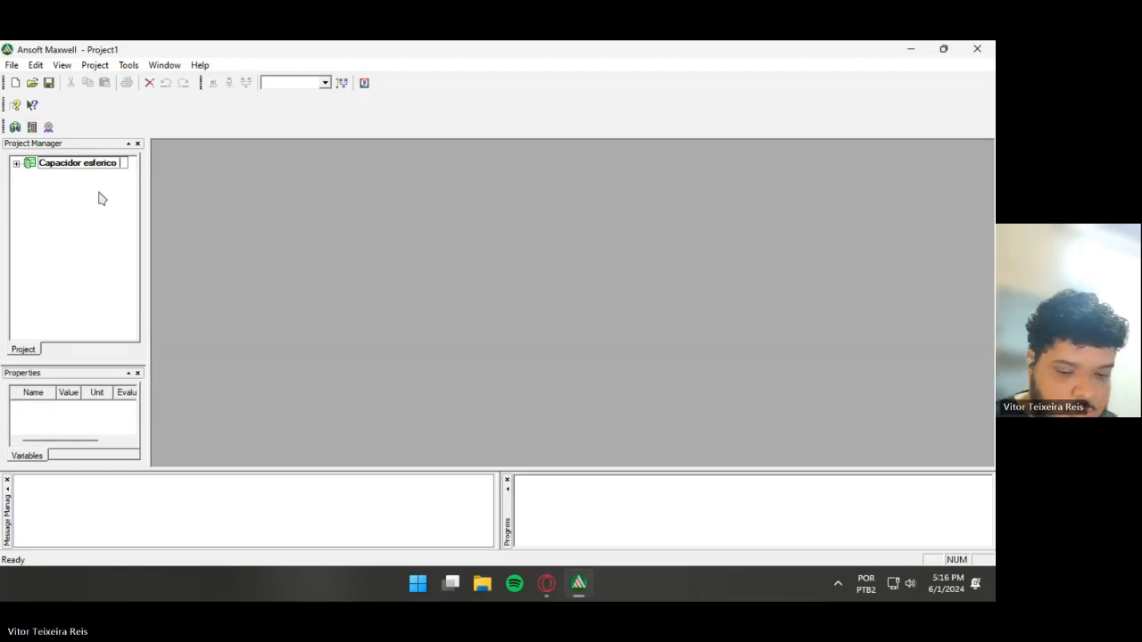
text(1)
key(Return)
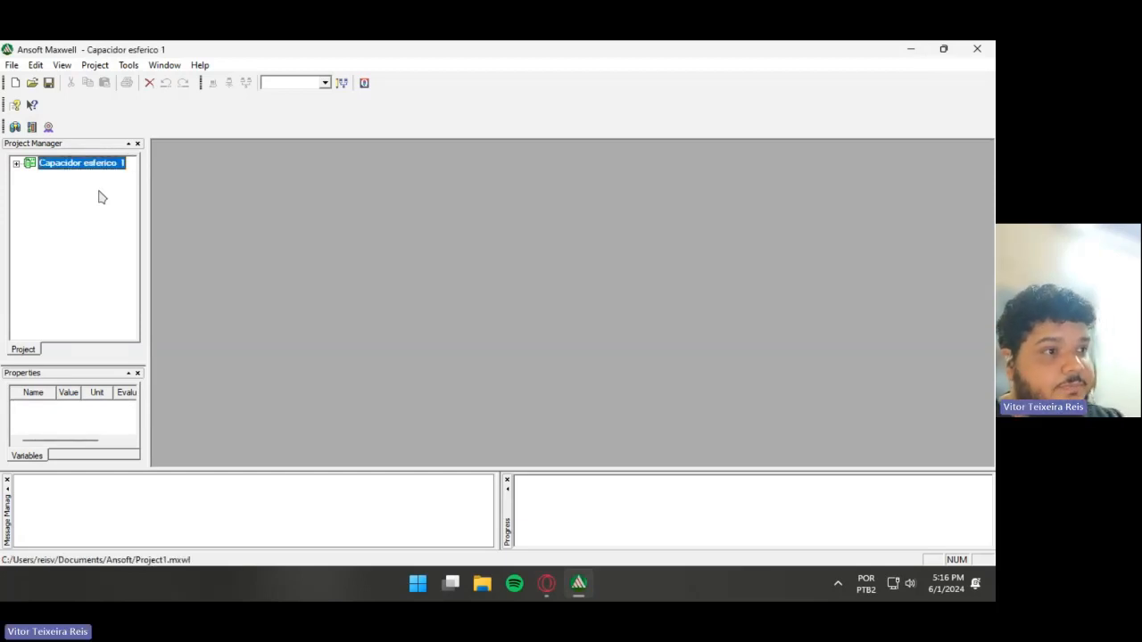
- Insert a Maxwell 3D design and draw a sphere centred on the origin with a radius of about 1.5 mm
click(15, 126)
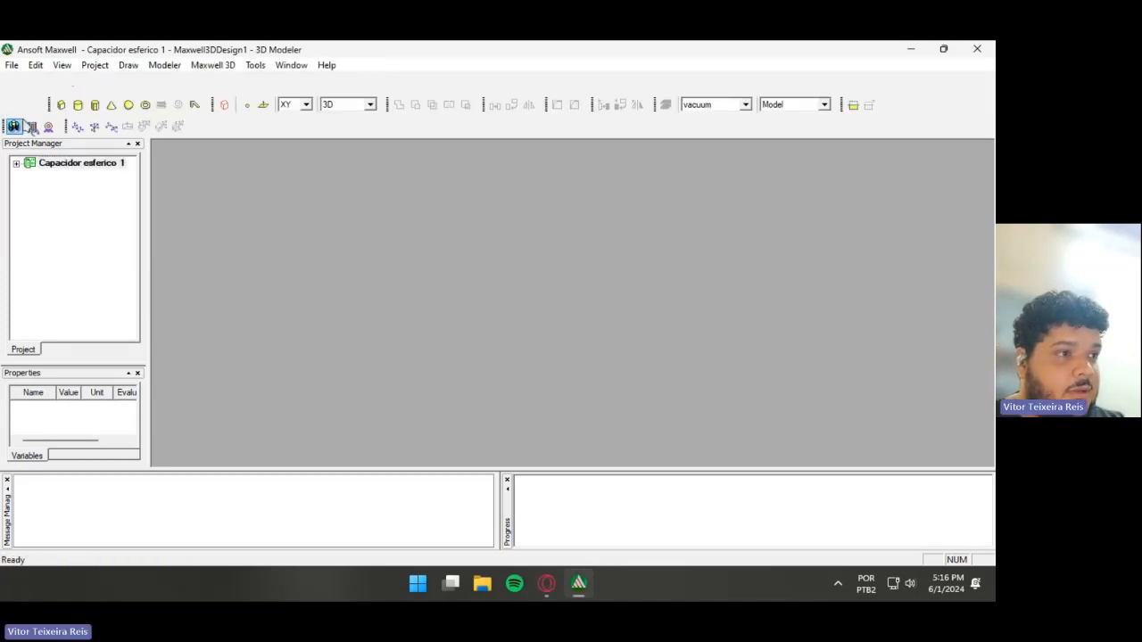
drag(228, 251, 300, 249)
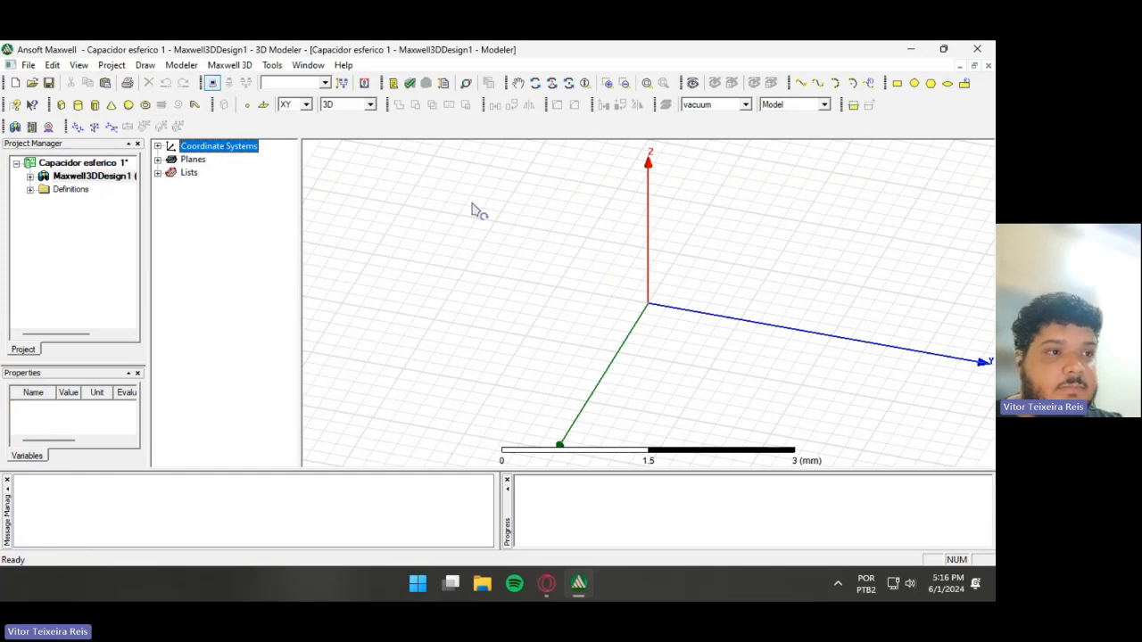
click(128, 104)
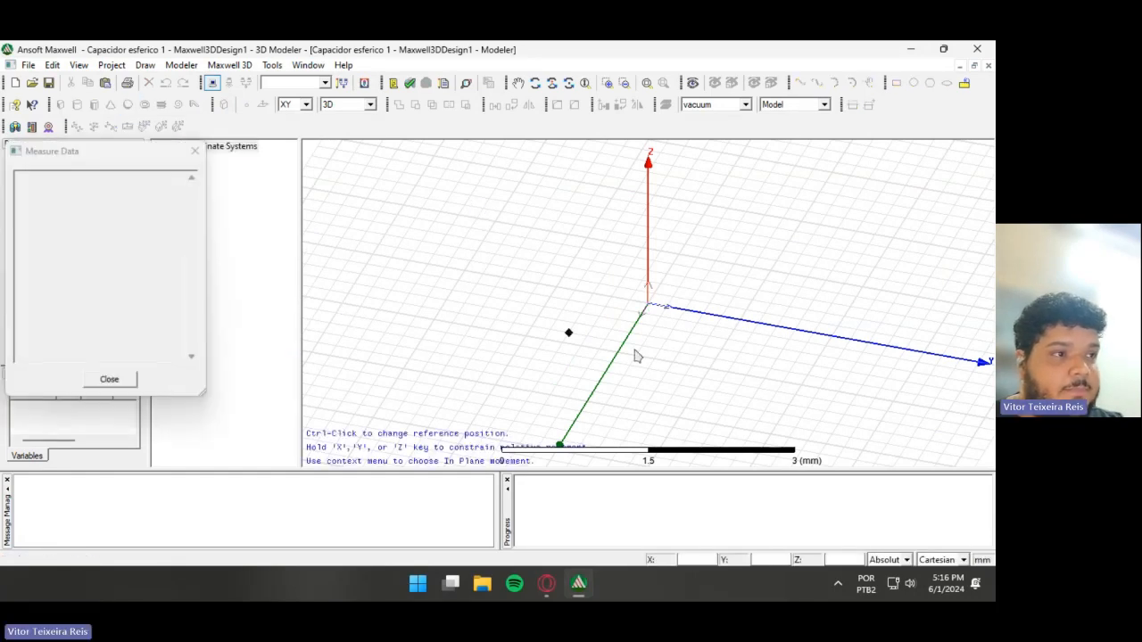
click(646, 308)
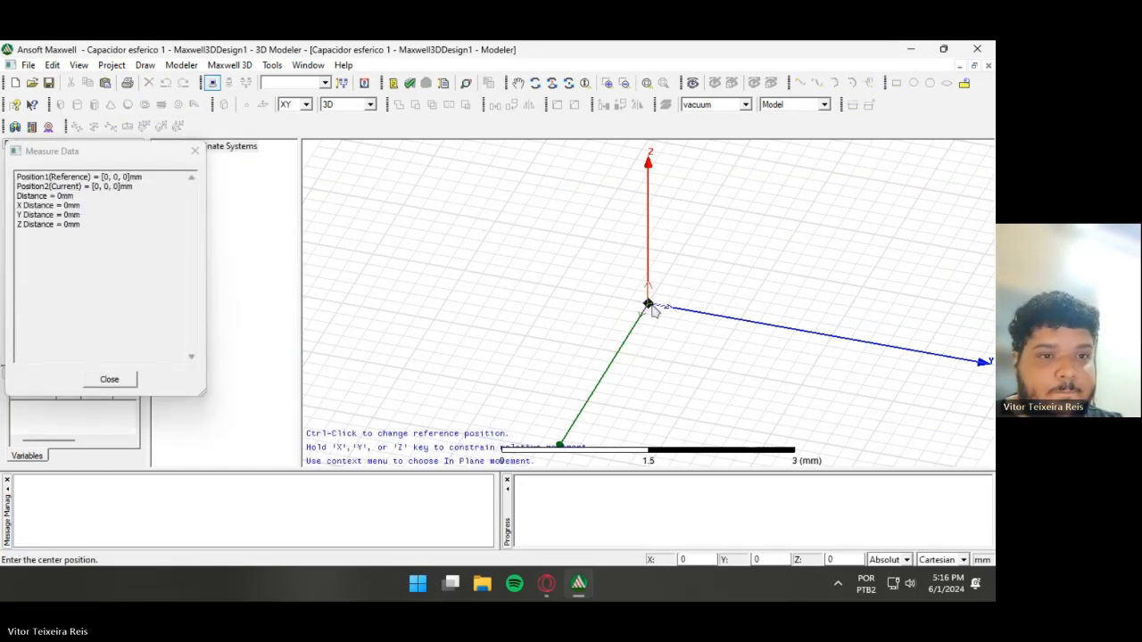
click(760, 365)
scroll(847, 281, down, 5)
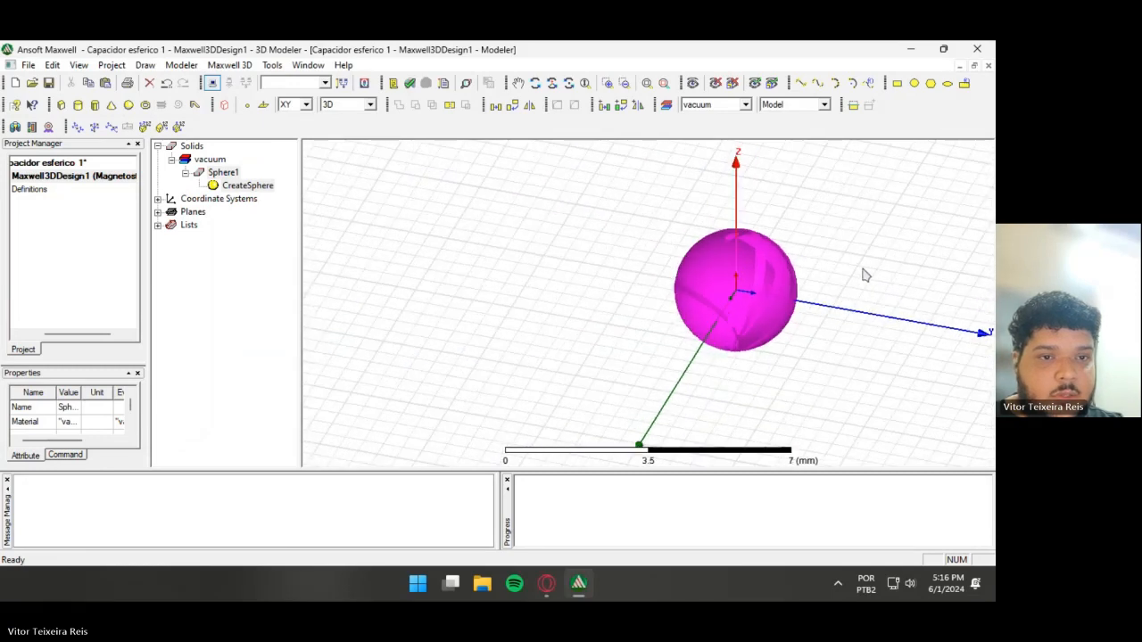
shift+drag(867, 264, 757, 256)
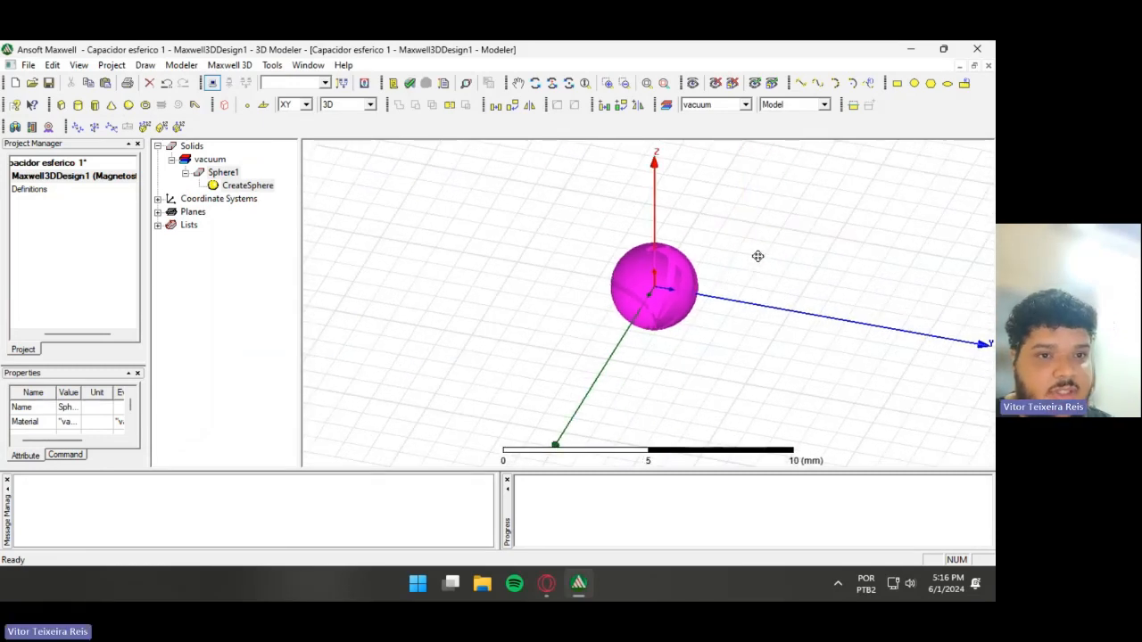
- Rename the sphere as Externa and assign it the gold material from the materials library
double_click(223, 172)
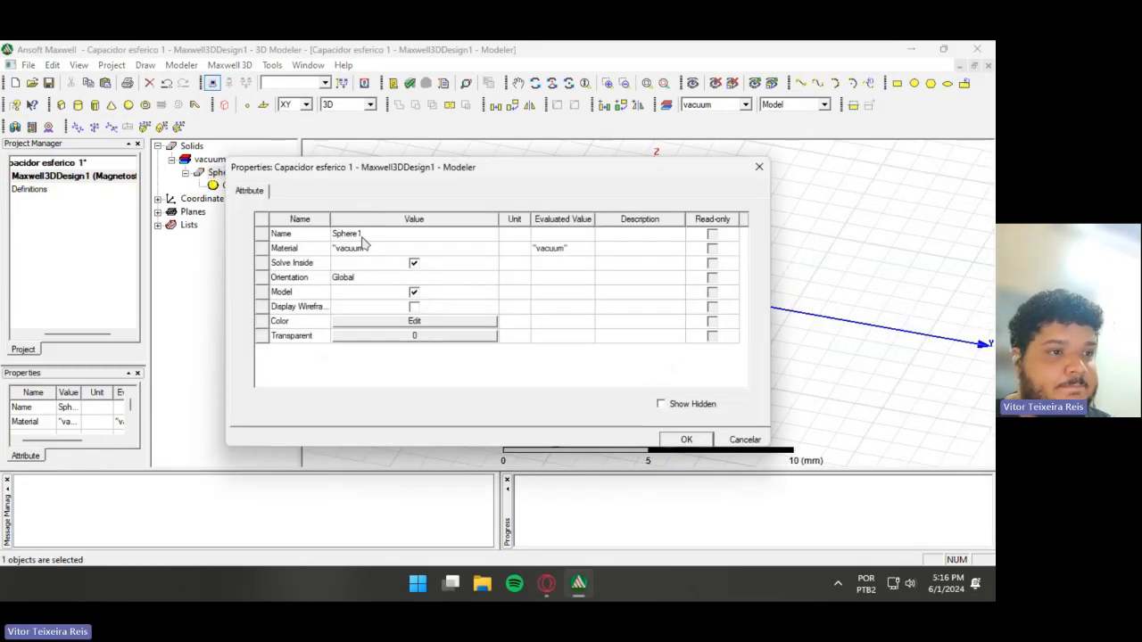
click(361, 235)
text(Externa)
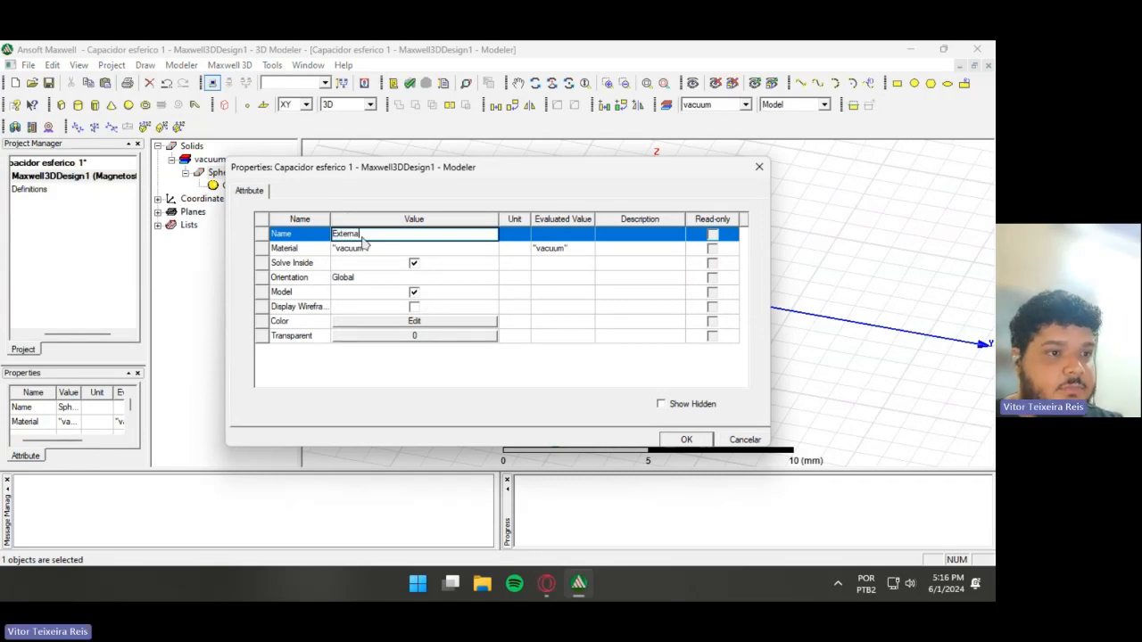
click(363, 248)
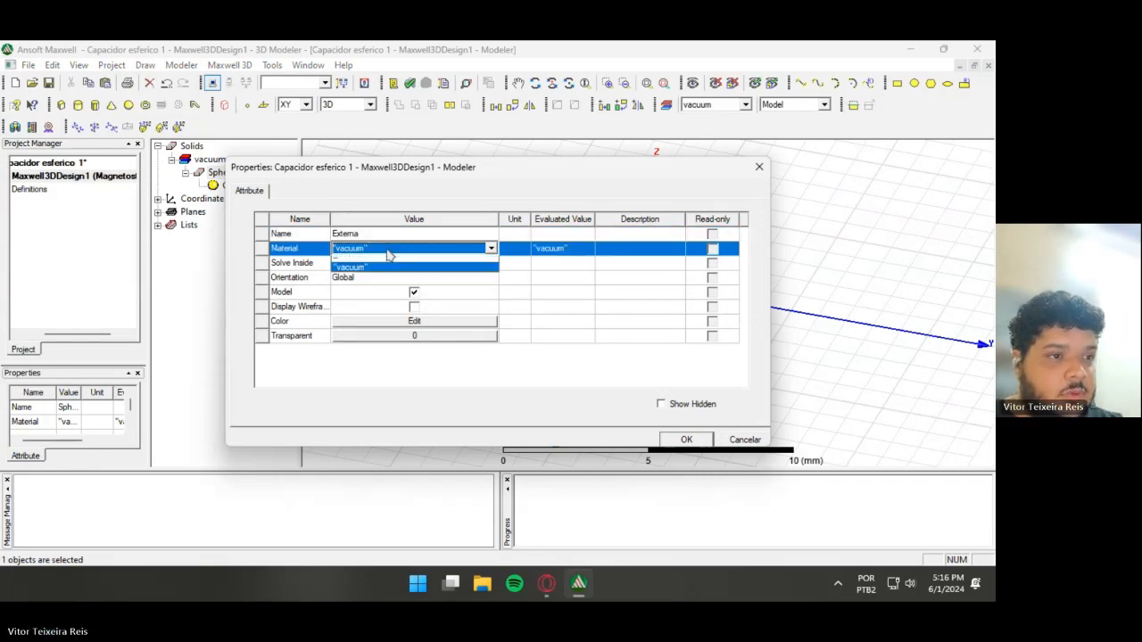
click(365, 268)
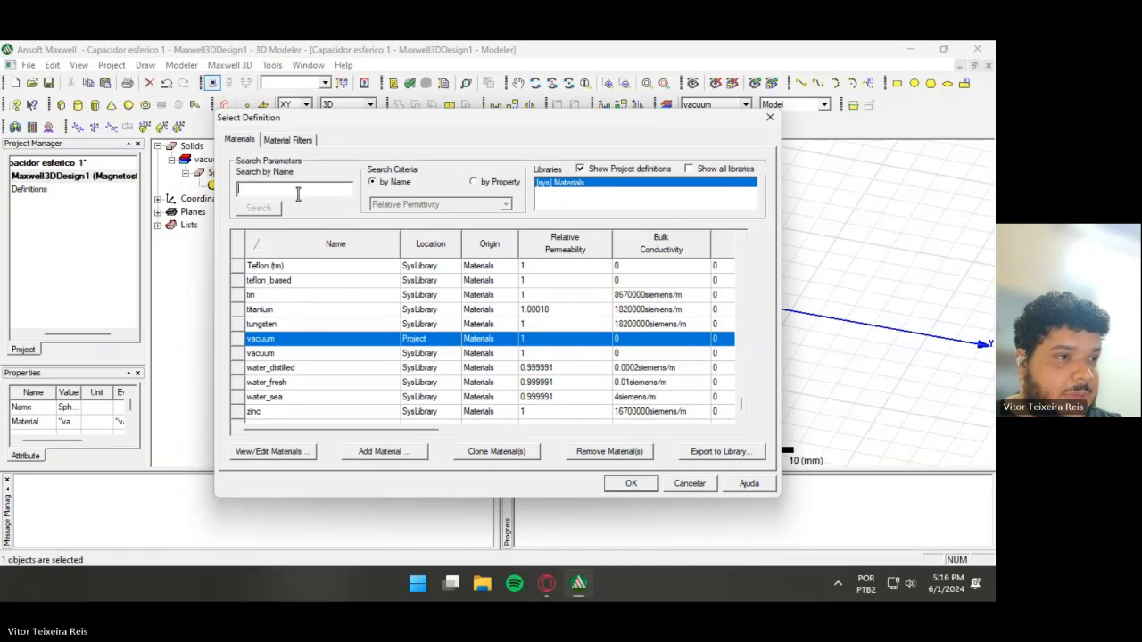
text(cu)
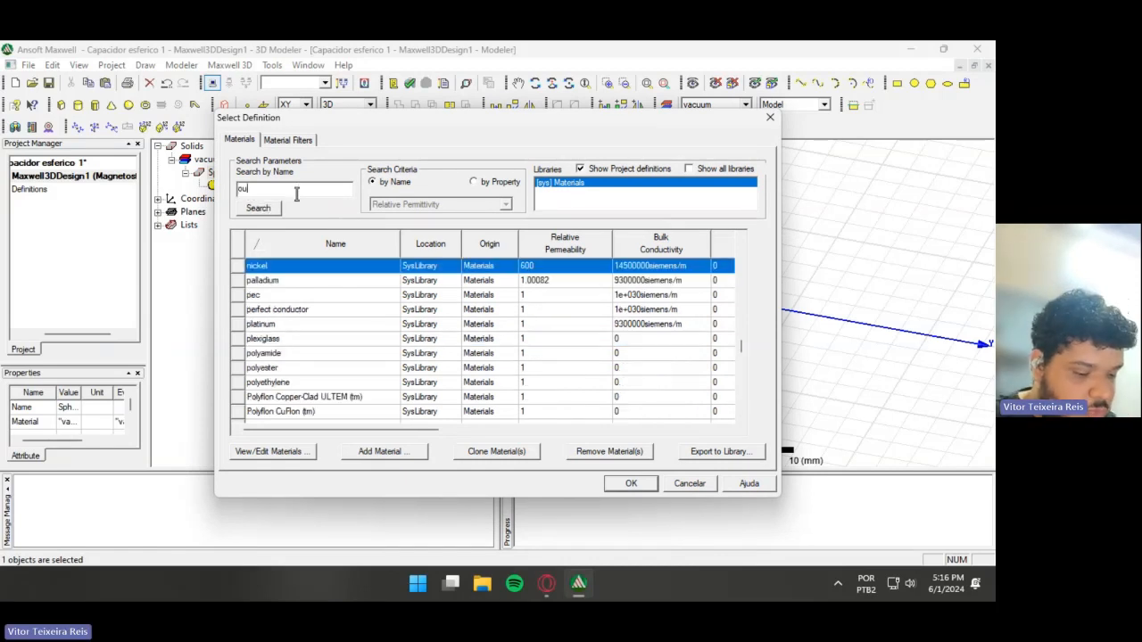
key(BackSpace)
text(gol)
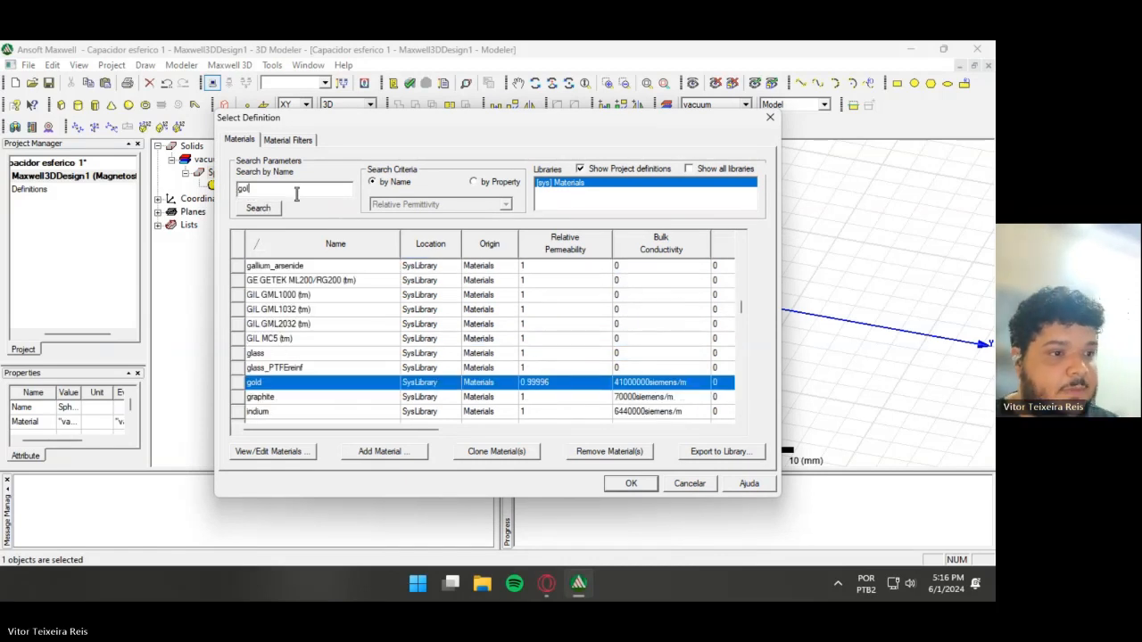
double_click(383, 385)
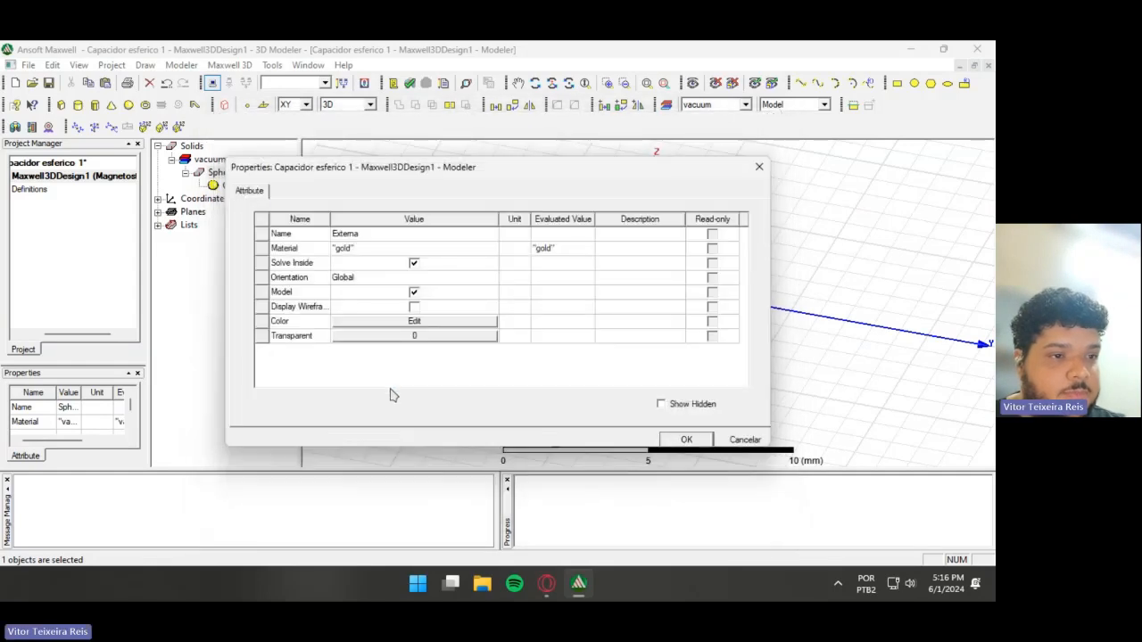
- Colour the Externa sphere yellow and set its transparency to 0.6
click(414, 320)
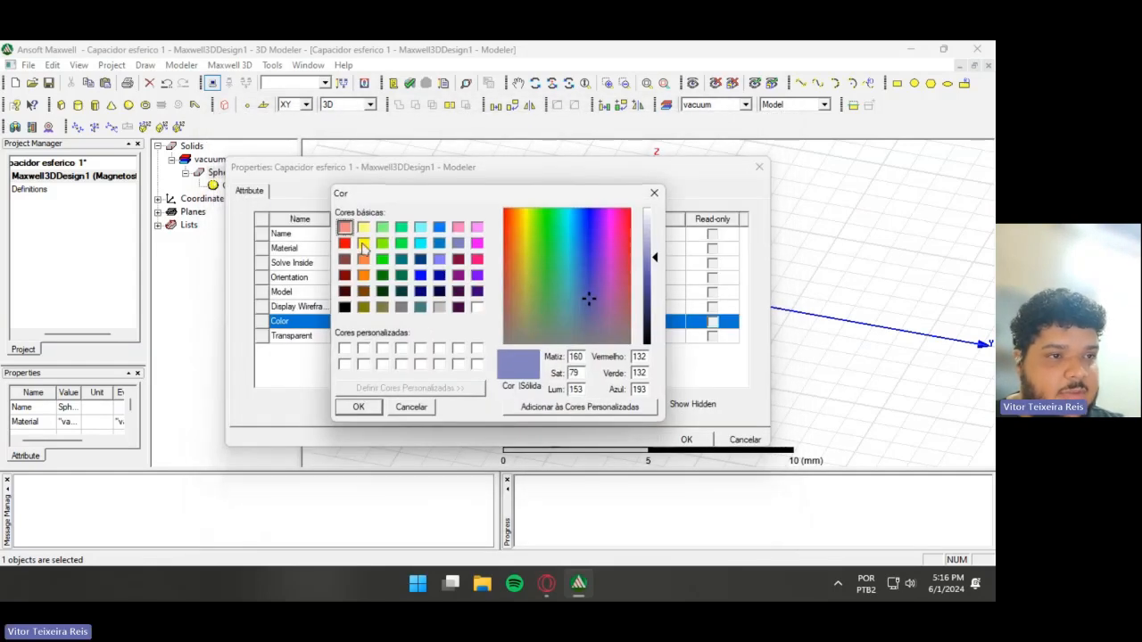
click(363, 242)
click(359, 407)
click(434, 336)
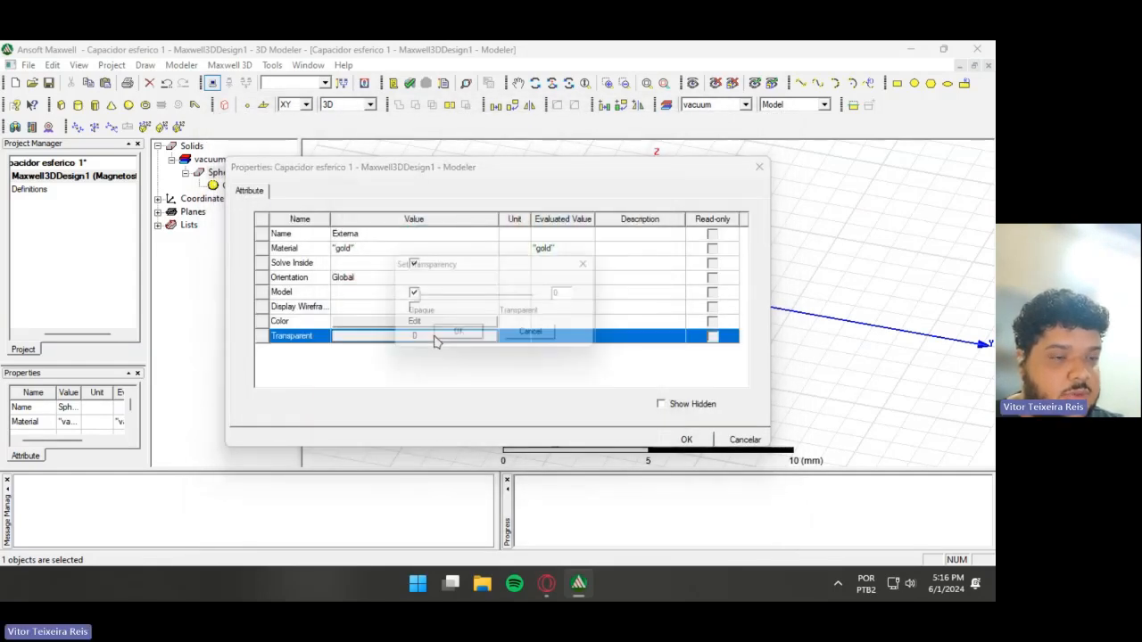
click(505, 297)
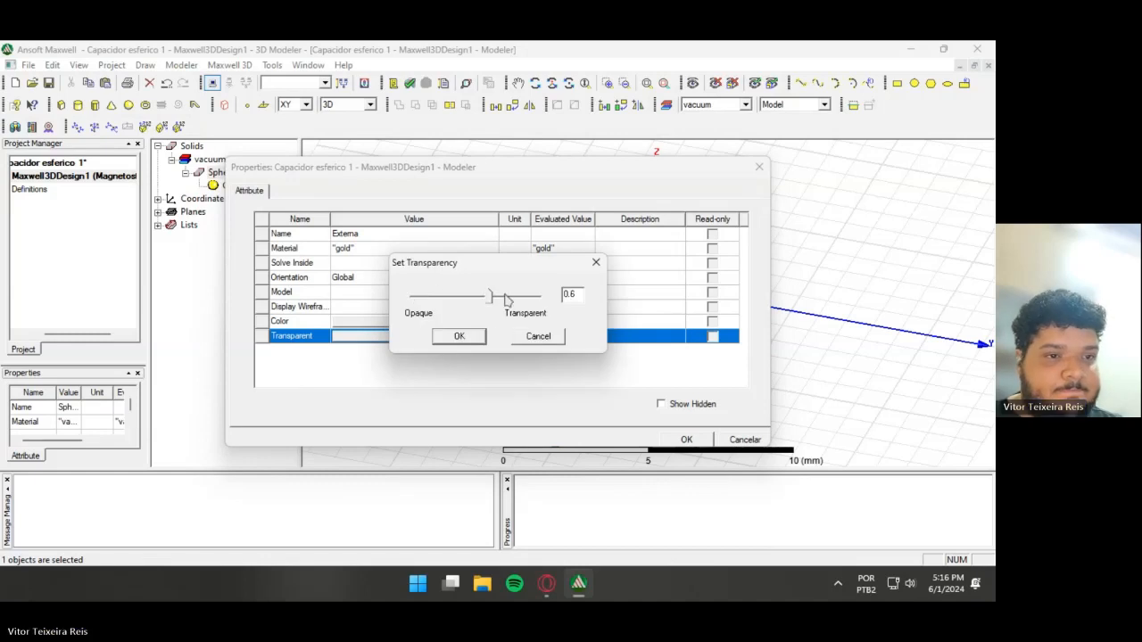
click(457, 338)
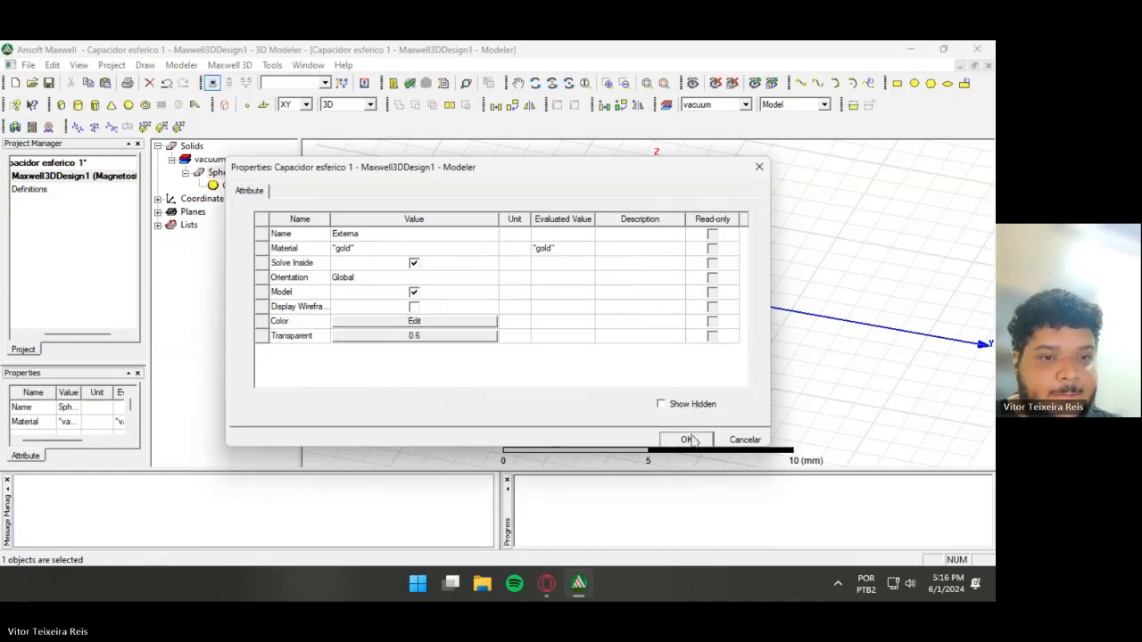
click(687, 439)
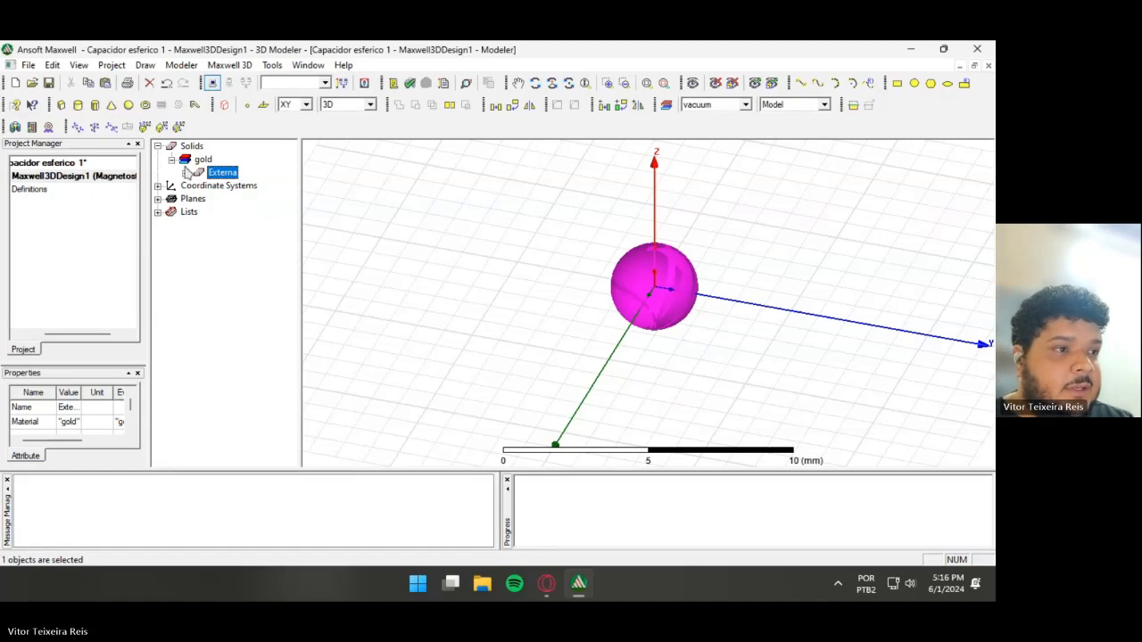
- Set the radius of the Externa sphere to 14 mm and fit the enlarged sphere in view
click(186, 172)
double_click(234, 184)
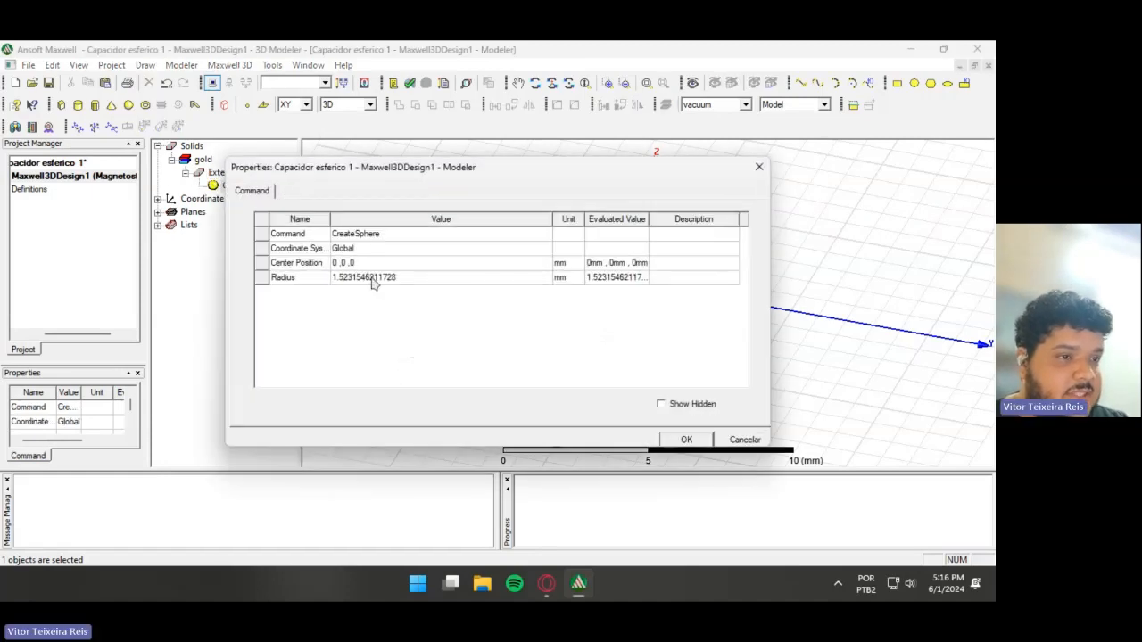
click(367, 277)
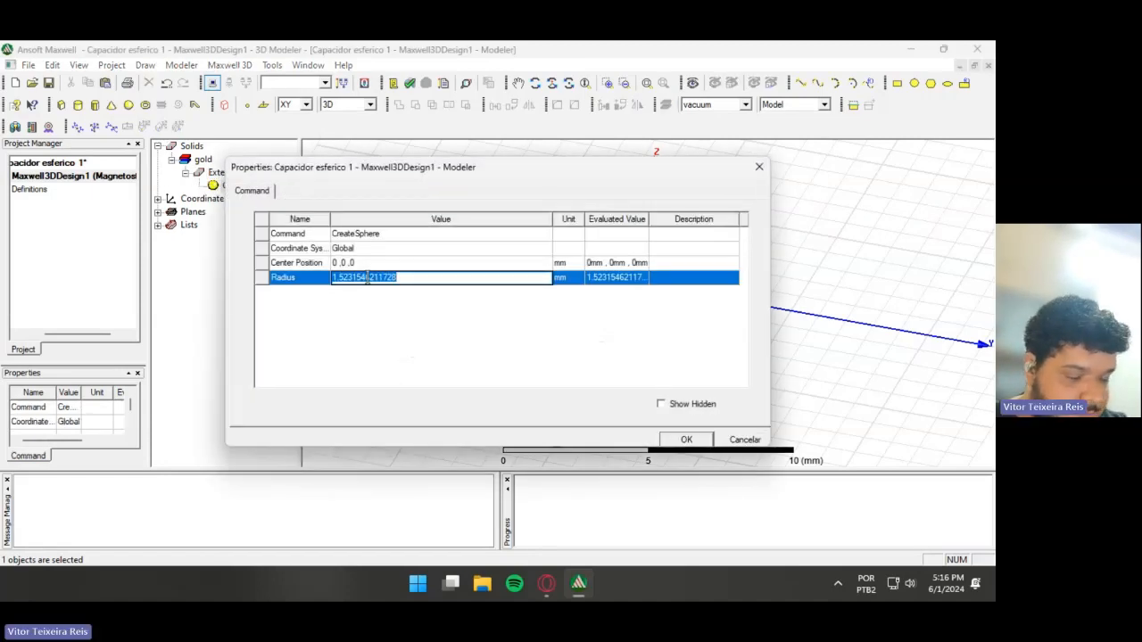
text(14)
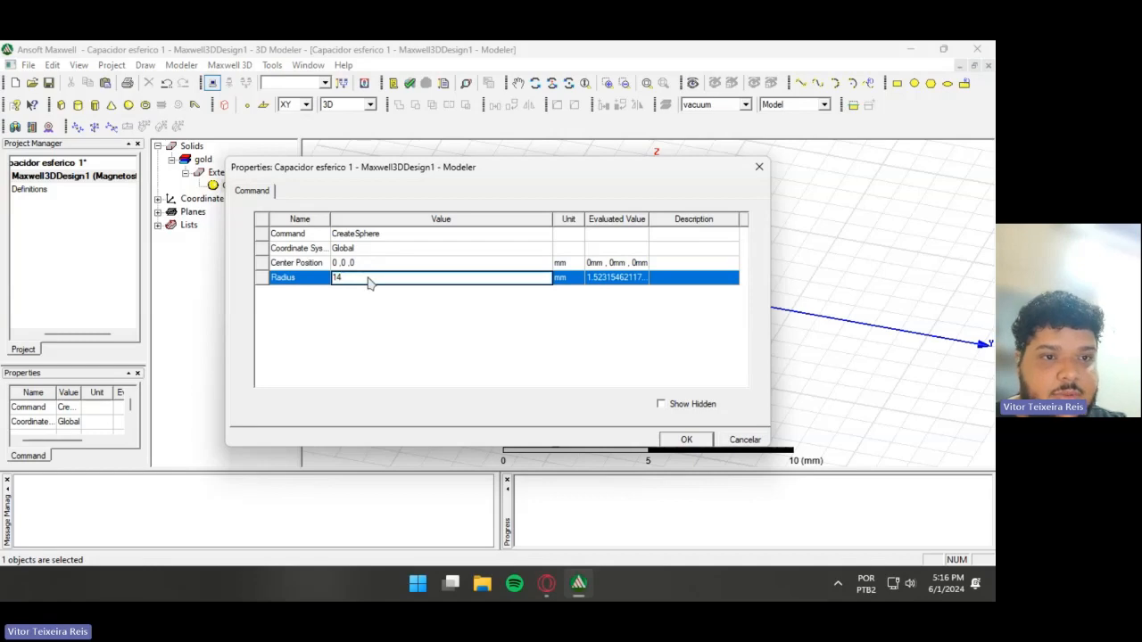
click(692, 442)
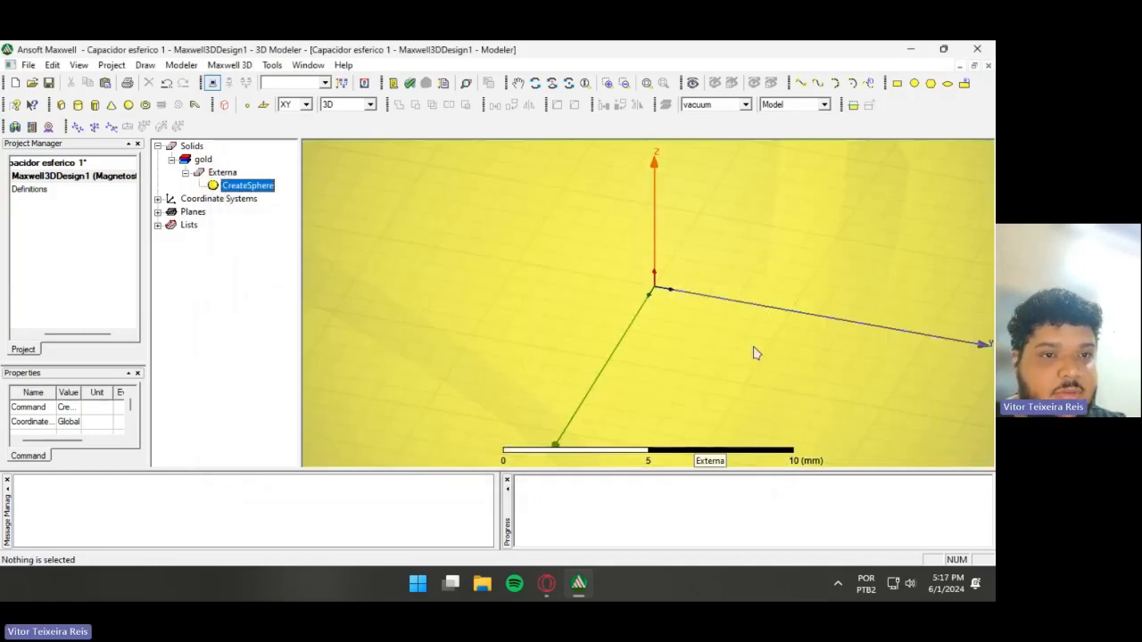
scroll(749, 306, down, 3)
scroll(825, 210, down, 1)
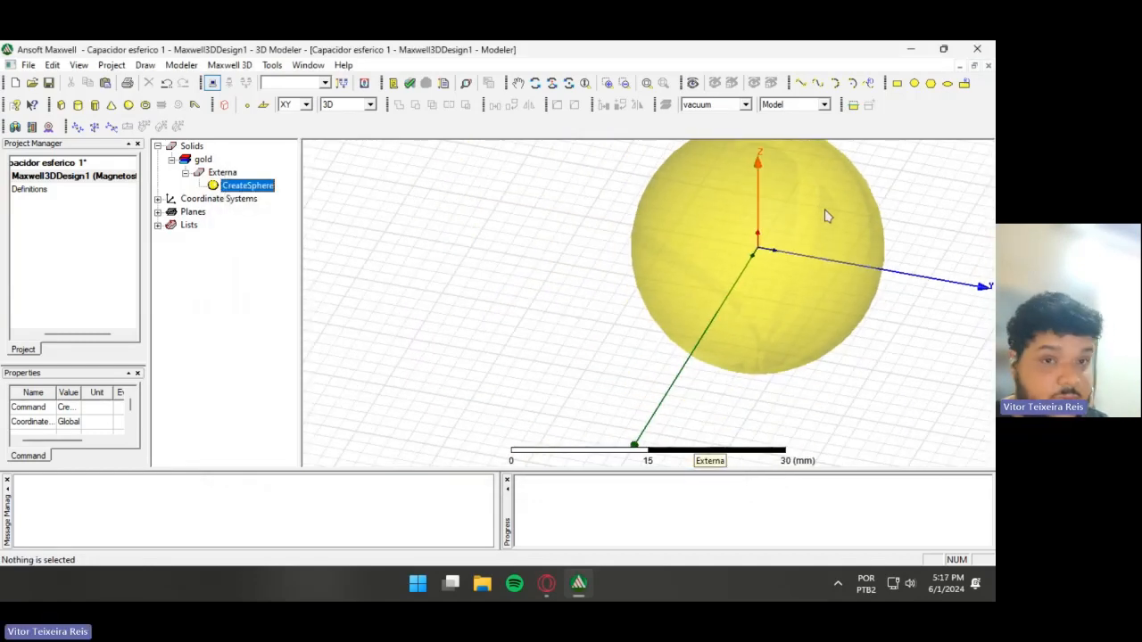
shift+drag(883, 173, 833, 204)
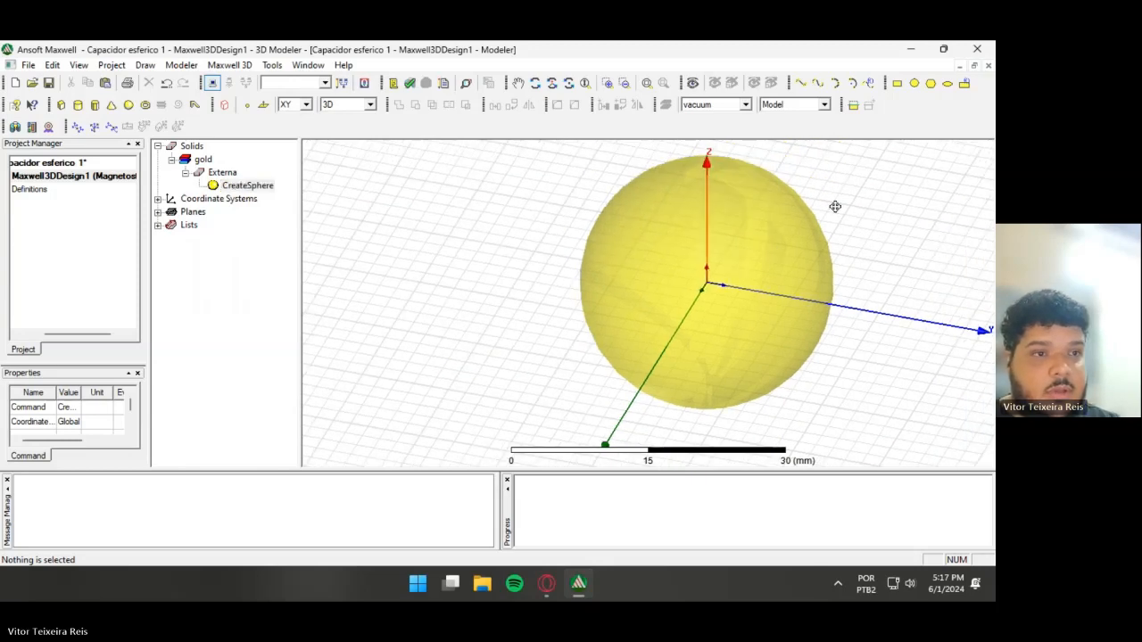
- Paste two copies of the Externa sphere and rename the first copy as Dieletrica
click(225, 174)
key(ctrl+v)
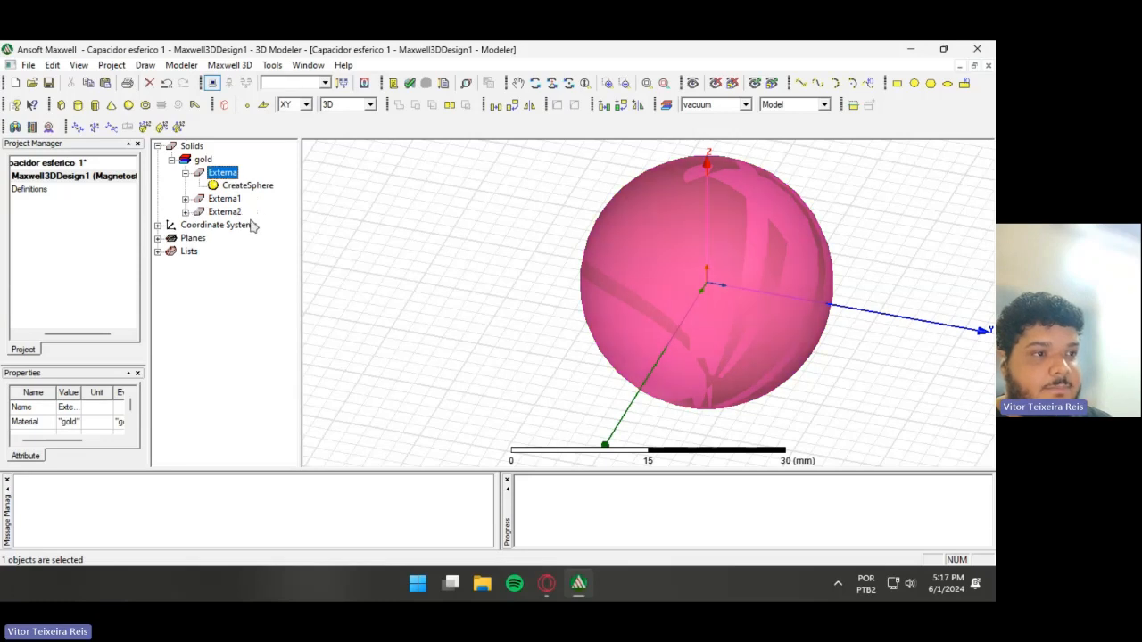
click(184, 198)
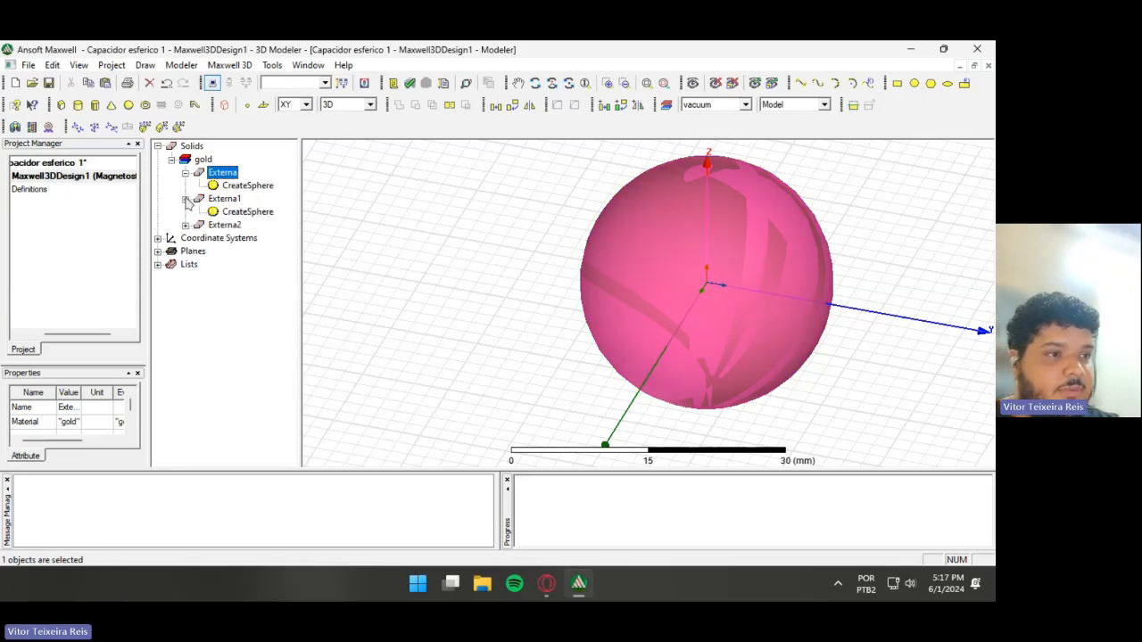
double_click(224, 198)
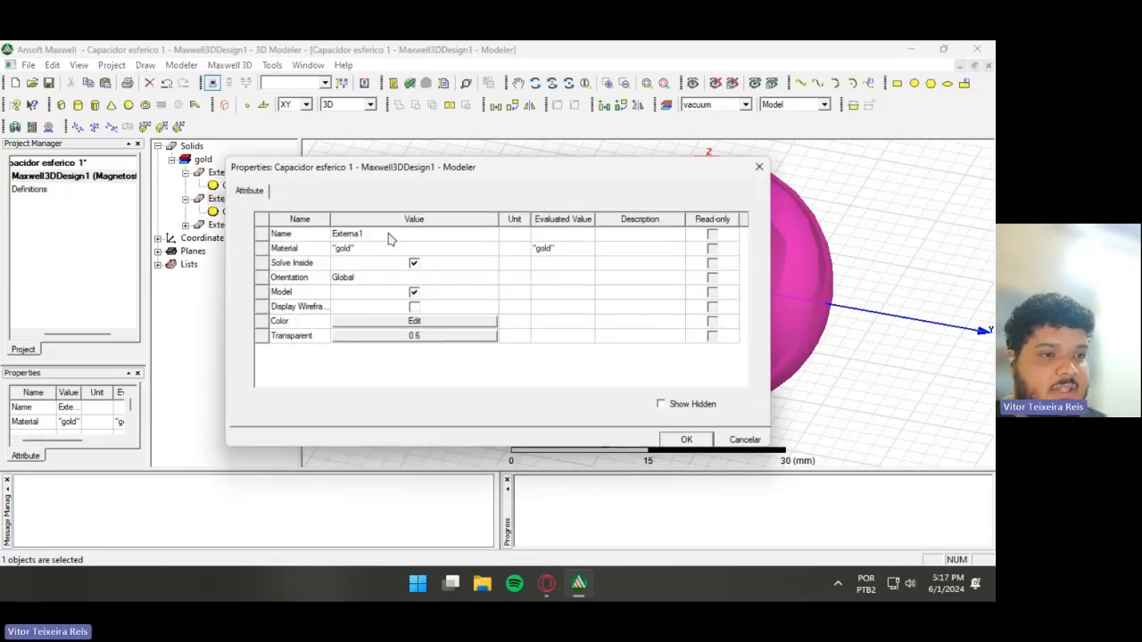
click(390, 234)
double_click(390, 235)
text(Dieletrica)
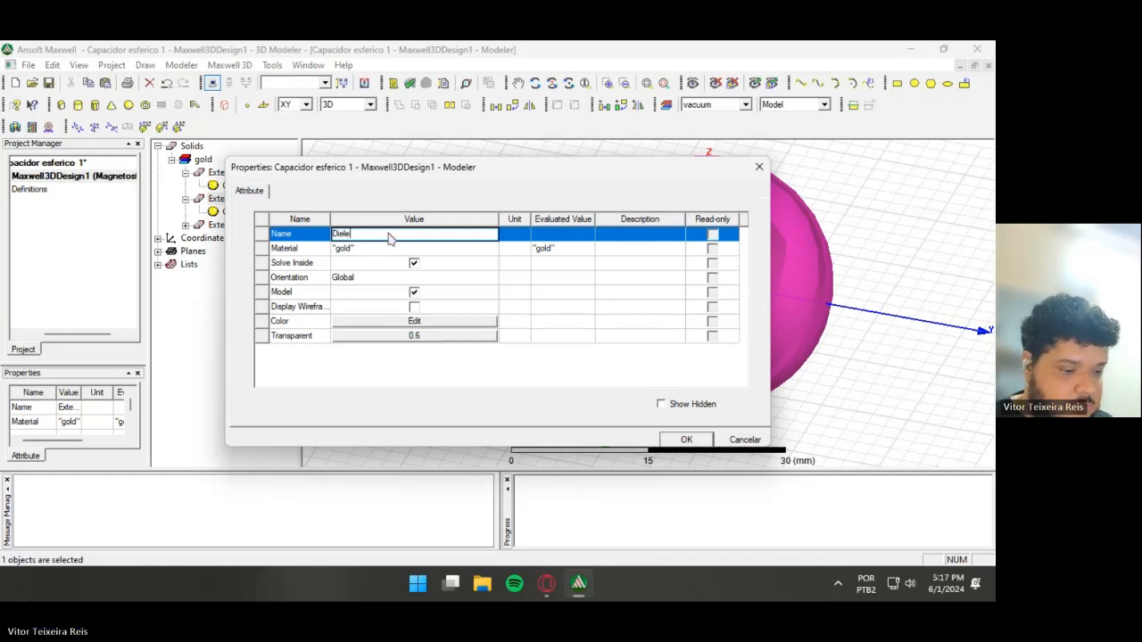
click(349, 263)
- Disable Solve Inside for the Dieletrica sphere and assign it the polyethylene material from the materials library
click(414, 265)
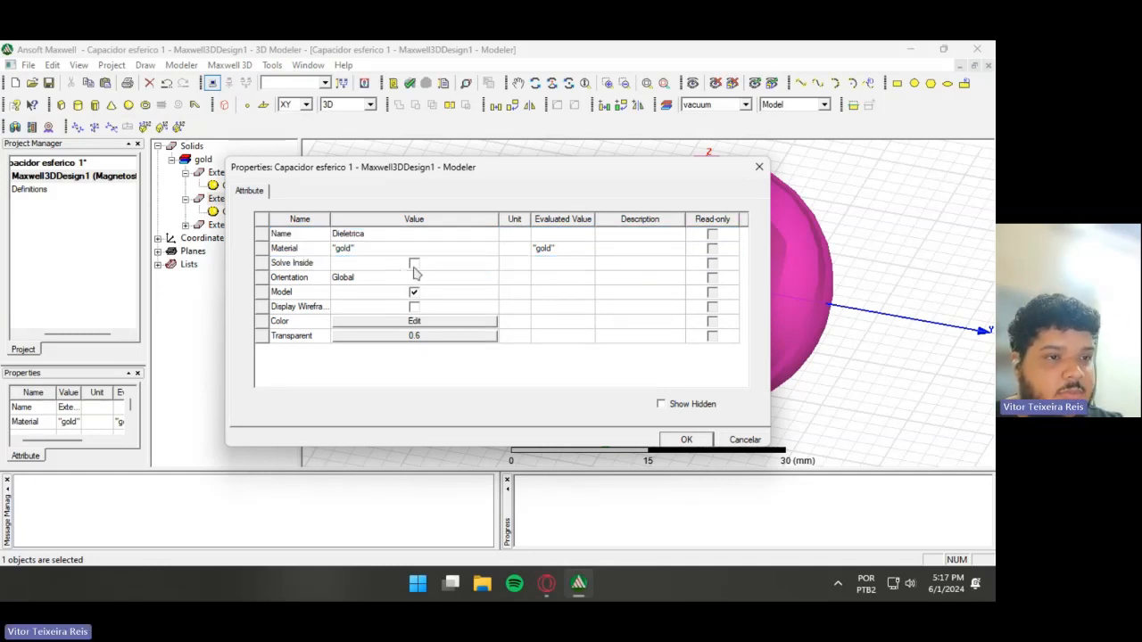
click(369, 250)
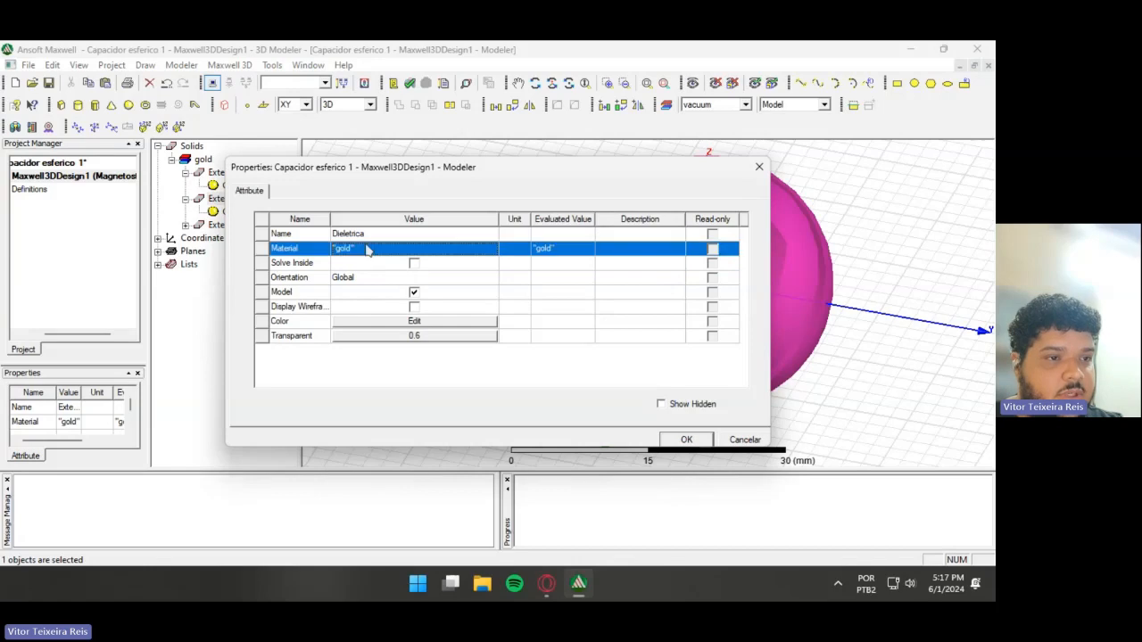
double_click(482, 252)
click(491, 248)
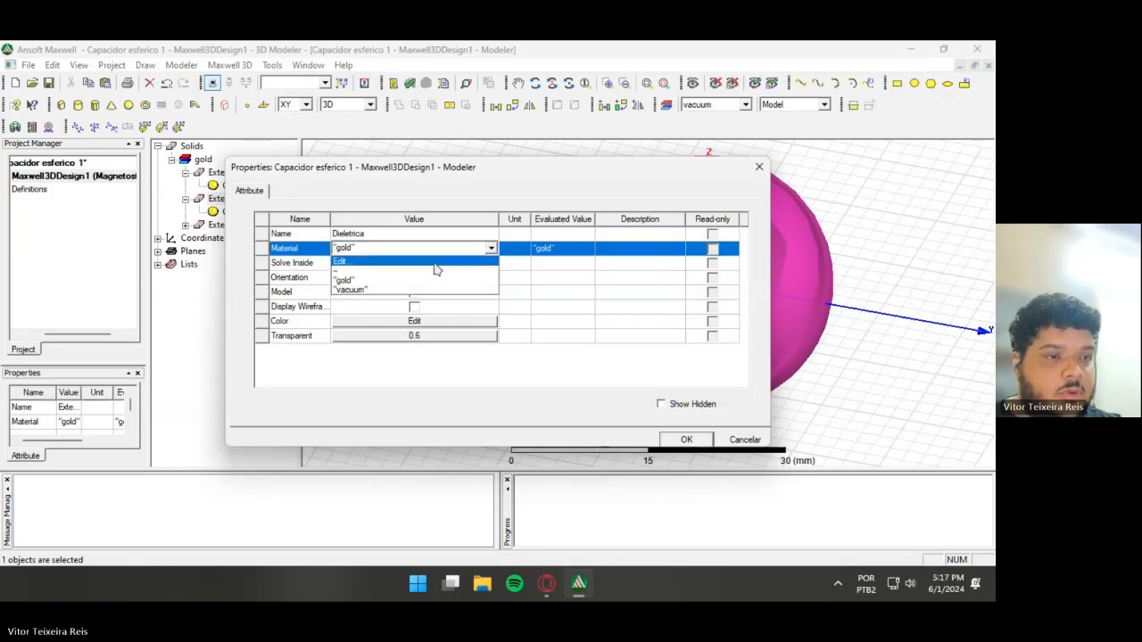
click(436, 269)
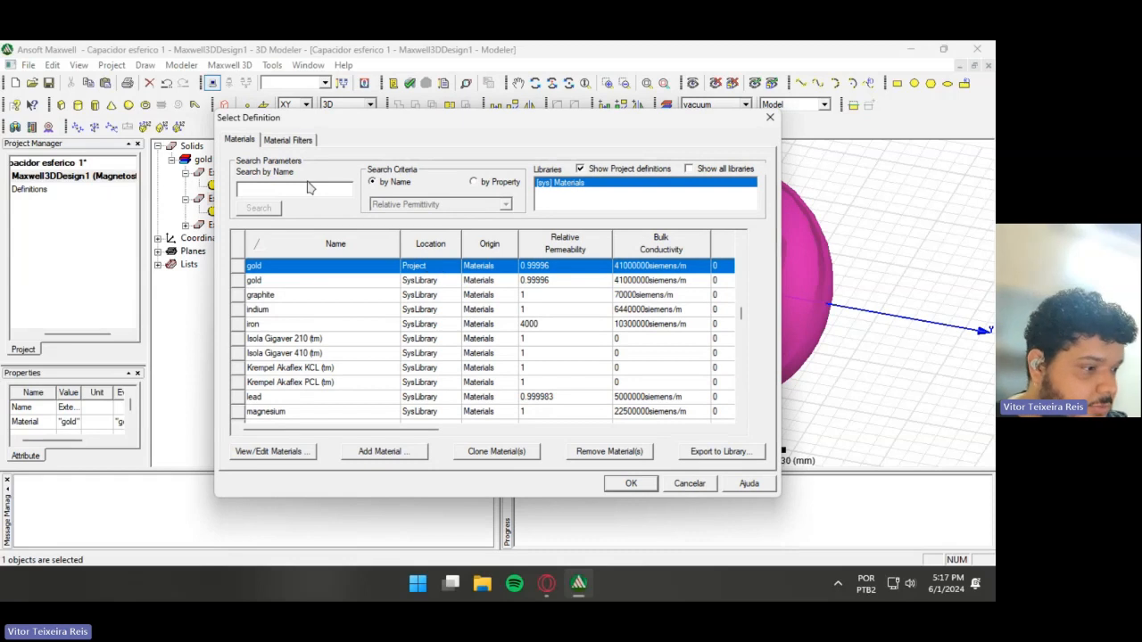
text(poly)
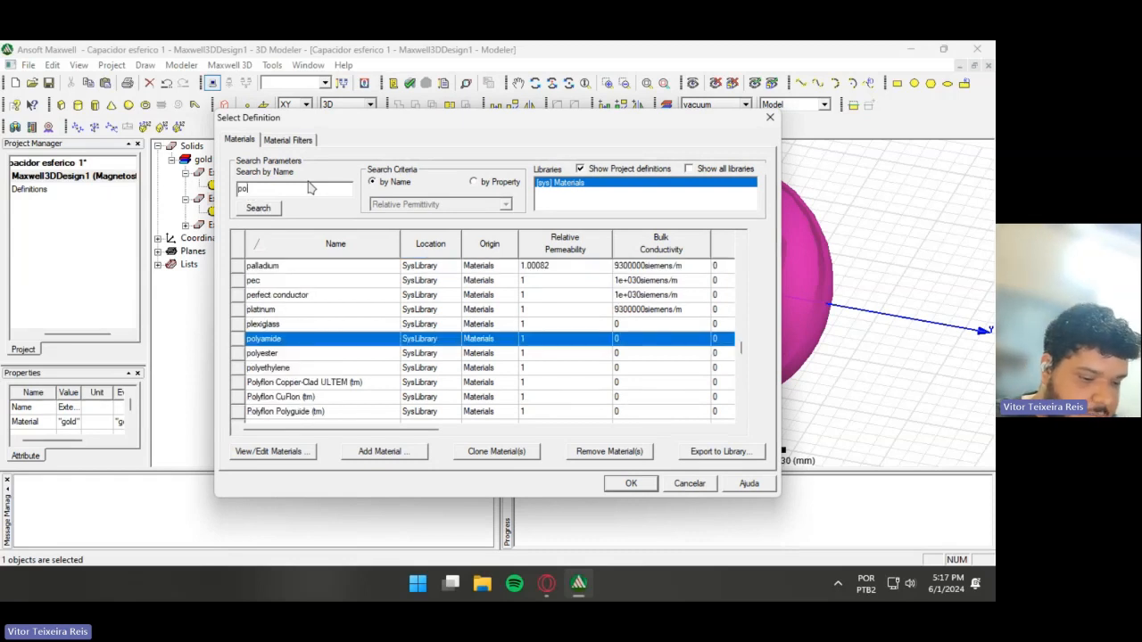
double_click(285, 368)
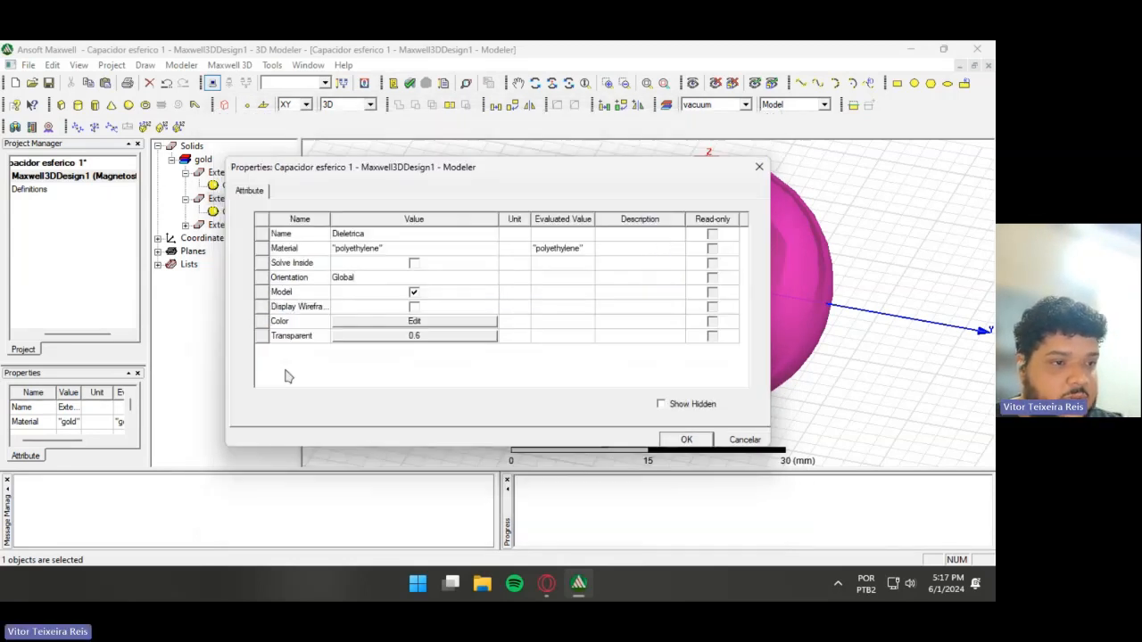
- Colour the Dieletrica sphere medium grey and apply its attribute changes
click(413, 321)
click(408, 321)
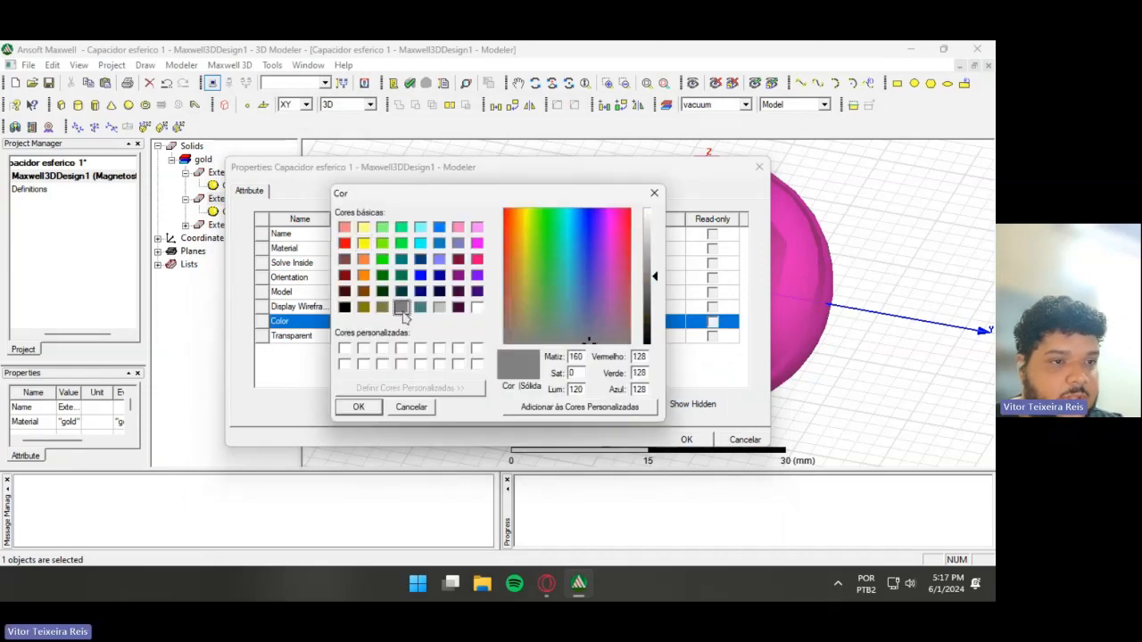
click(374, 406)
click(686, 439)
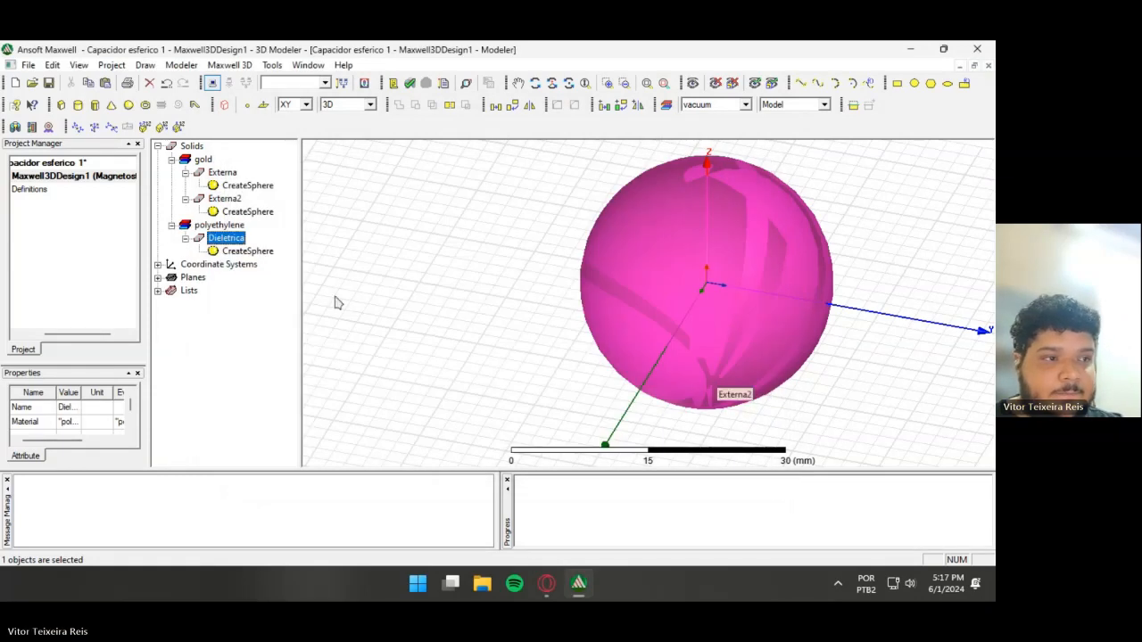
- Set the radius of the Dieletrica sphere to 12 mm
double_click(243, 254)
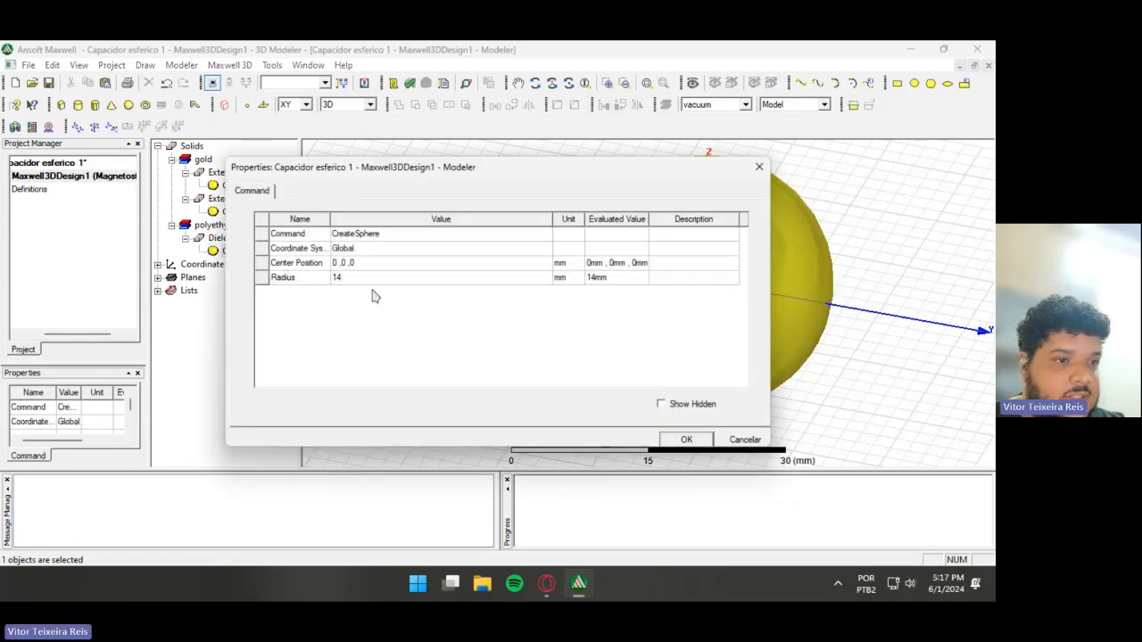
click(354, 277)
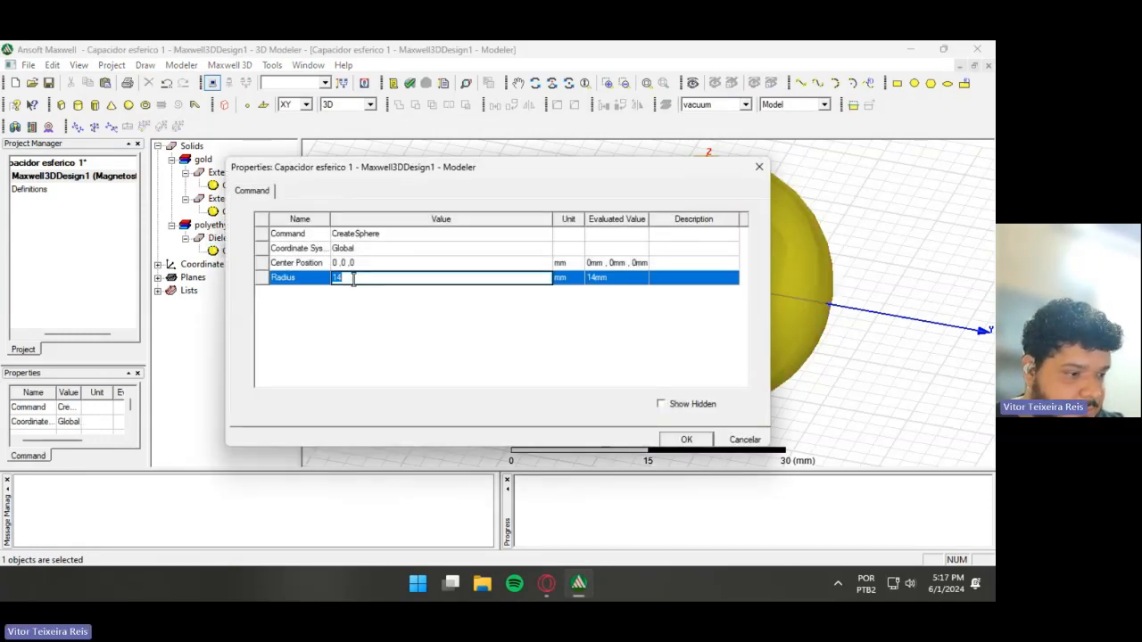
text(12)
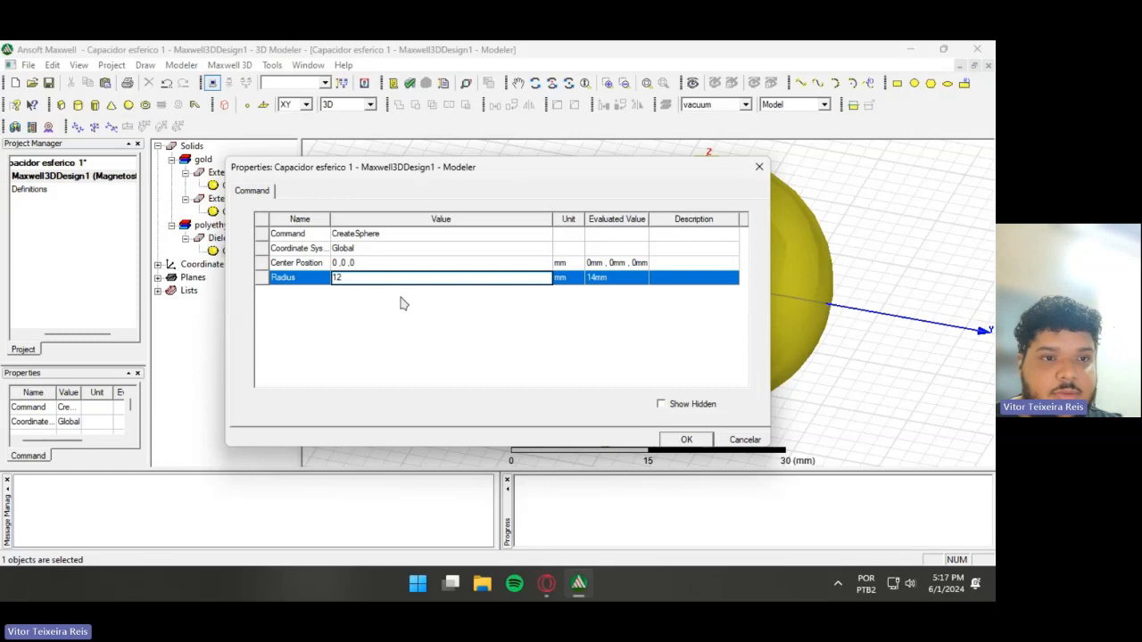
click(686, 439)
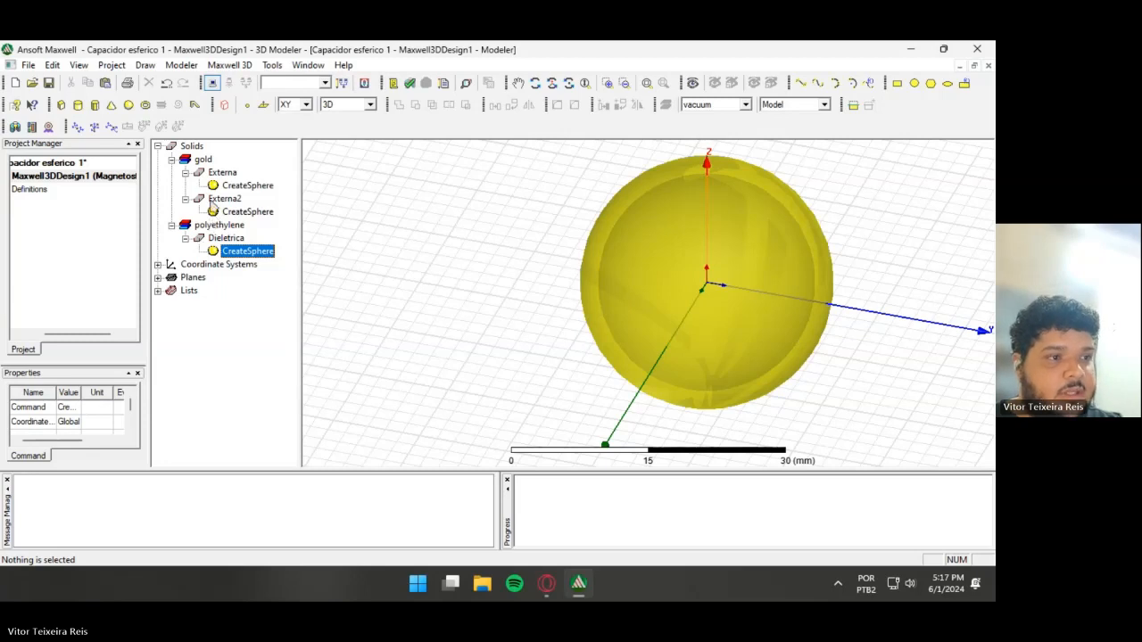
- Rename the remaining gold copy, Externa2, as Interna
double_click(230, 199)
click(361, 233)
click(362, 233)
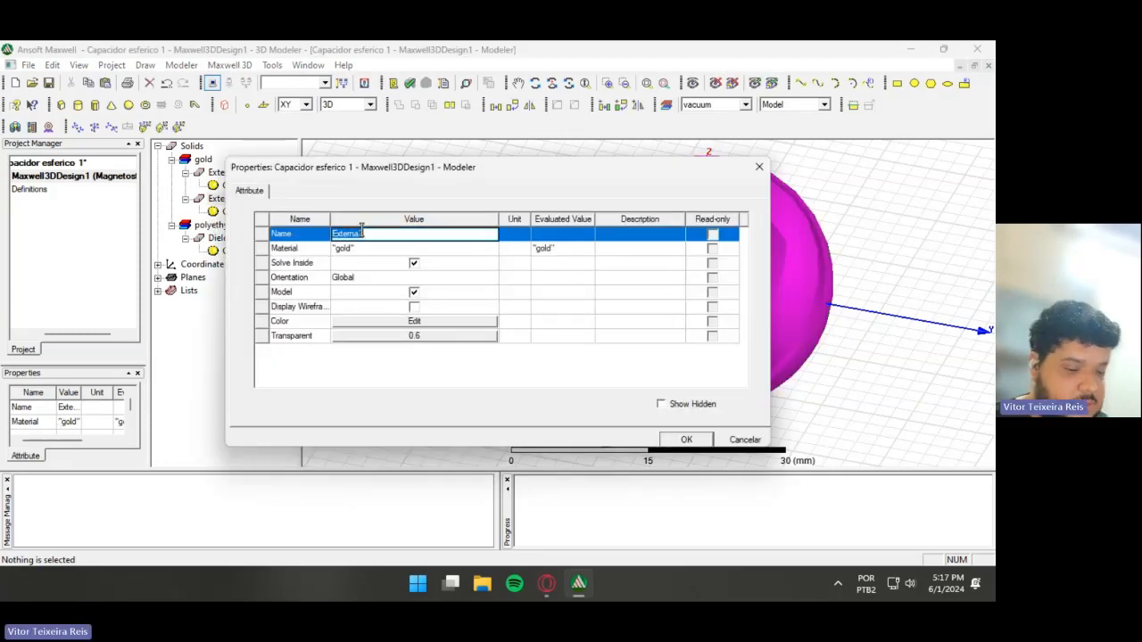
key(BackSpace)
text(Intern)
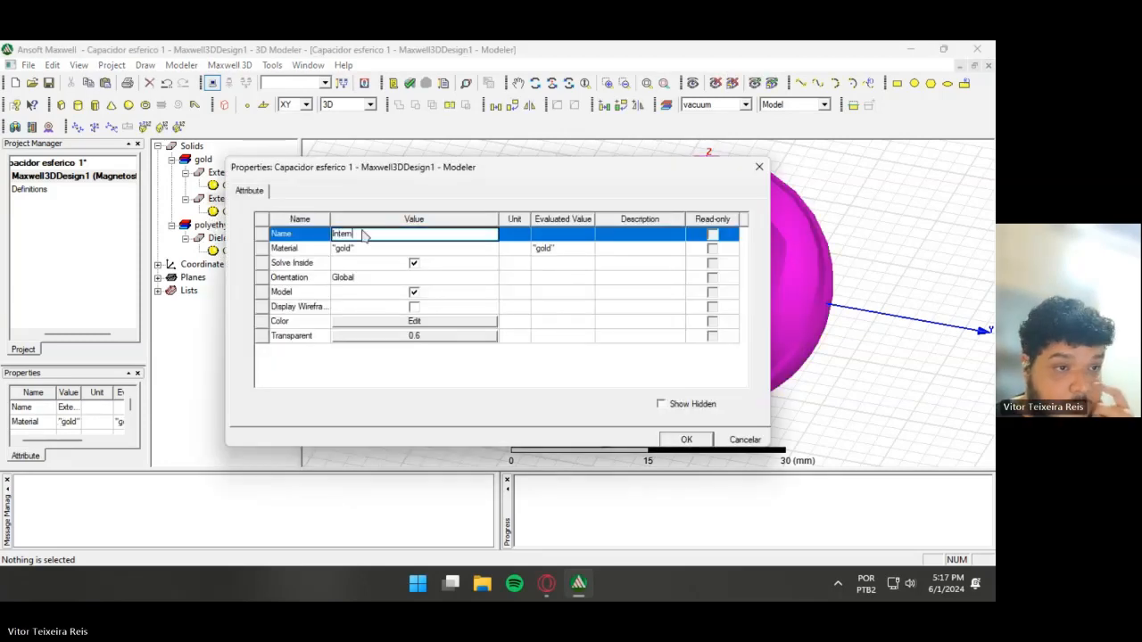
text(a2)
- Colour the Interna sphere brown and apply its attribute changes
click(446, 322)
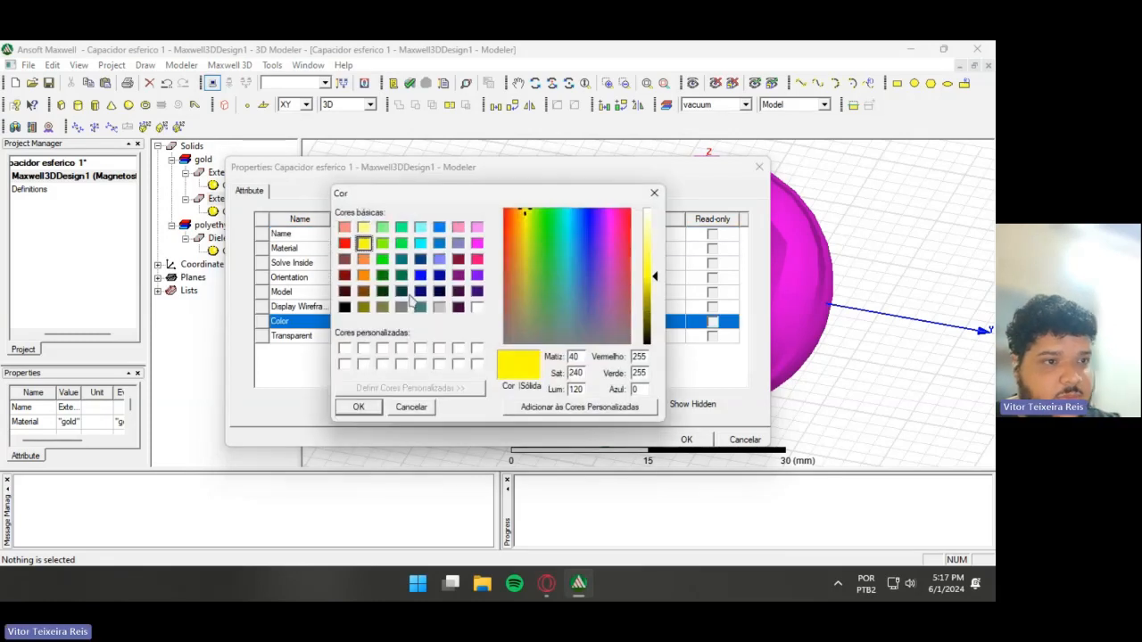
click(363, 291)
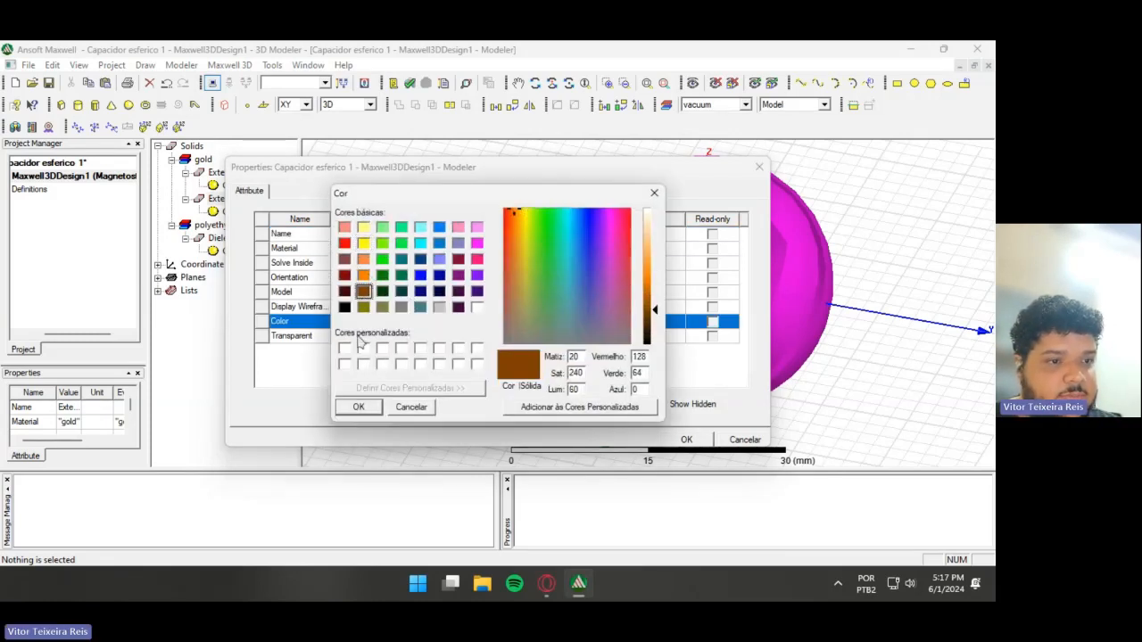
click(357, 407)
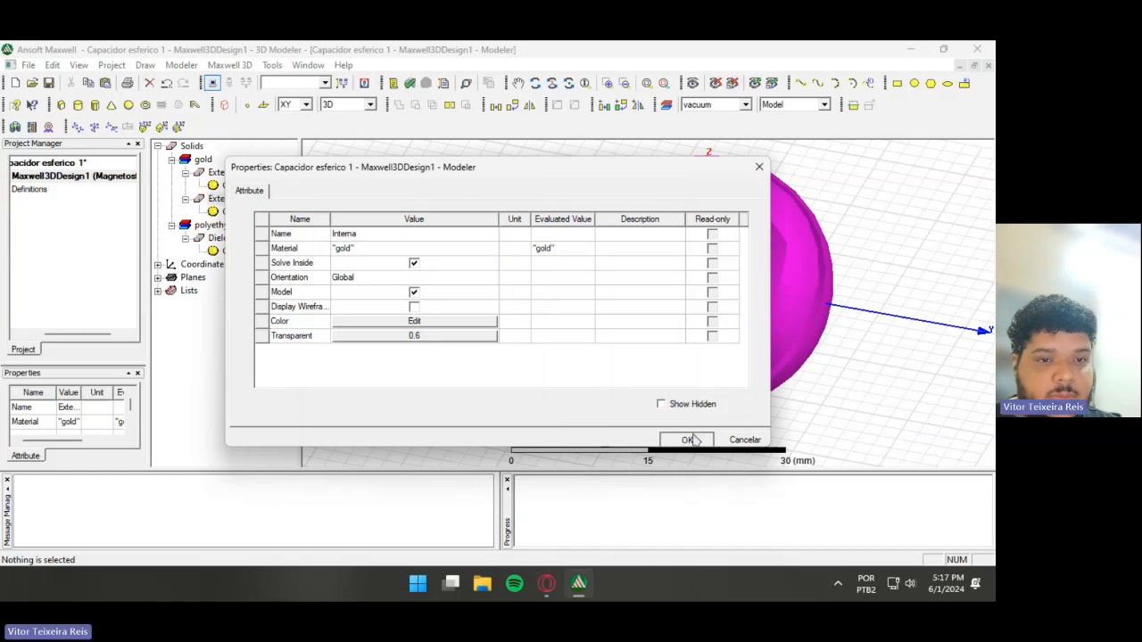
click(694, 440)
click(493, 224)
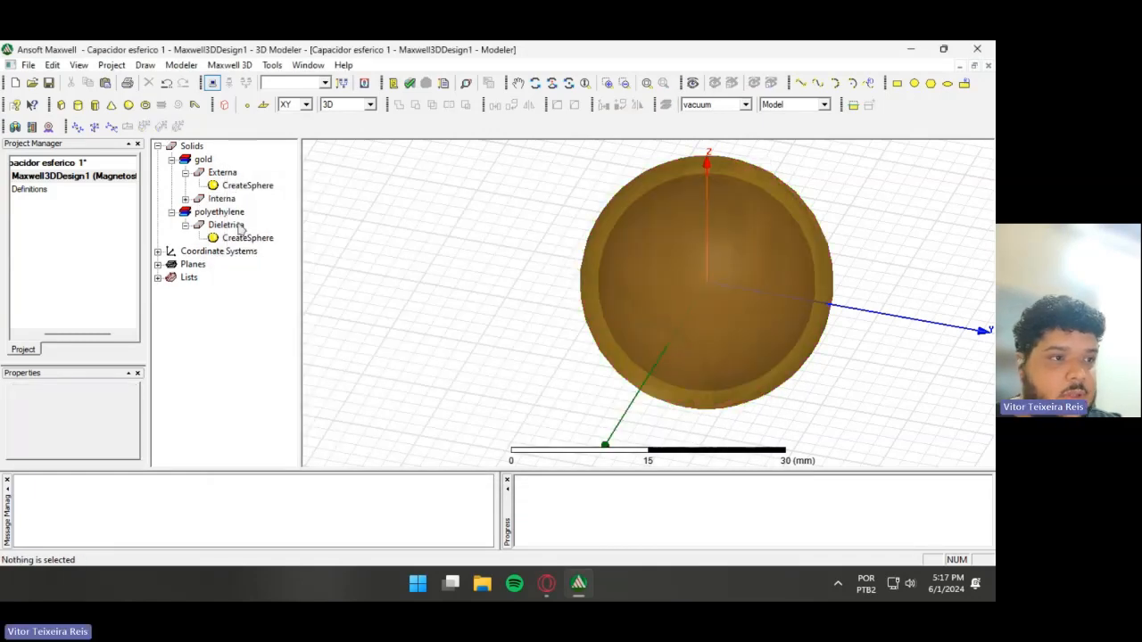
- Set the radius of the Interna sphere to 3 mm
double_click(230, 199)
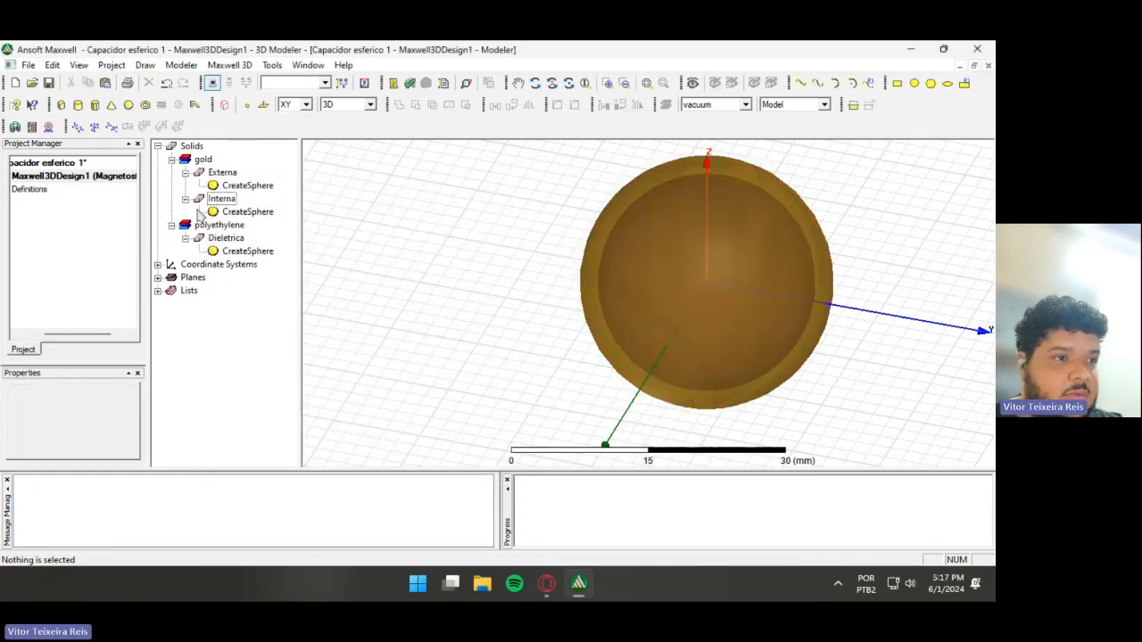
double_click(245, 212)
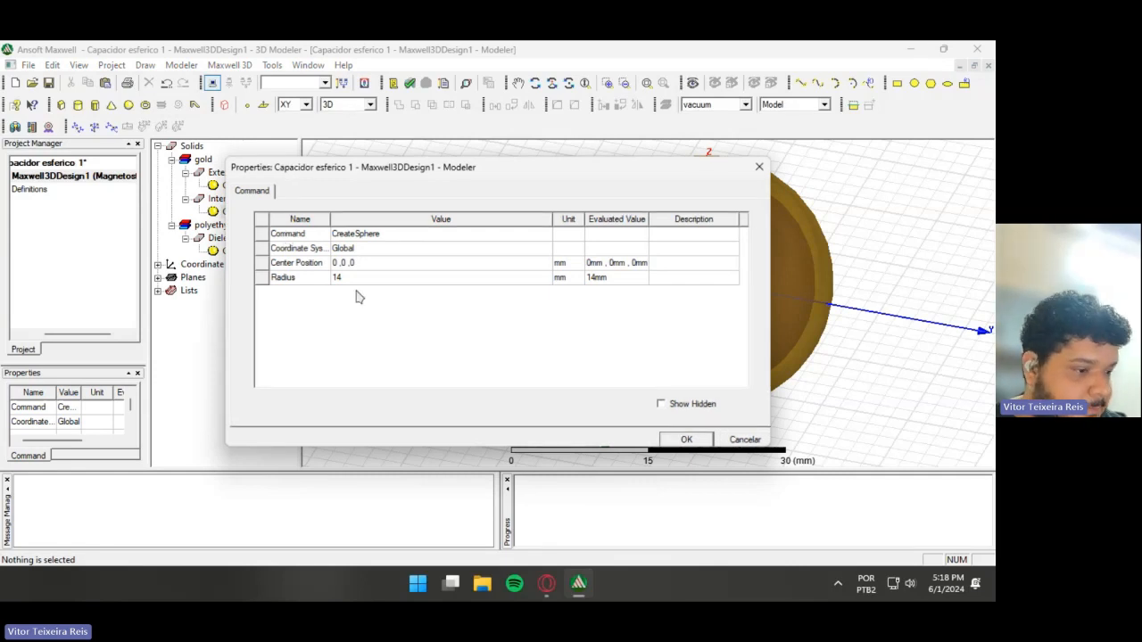
click(354, 277)
text(3)
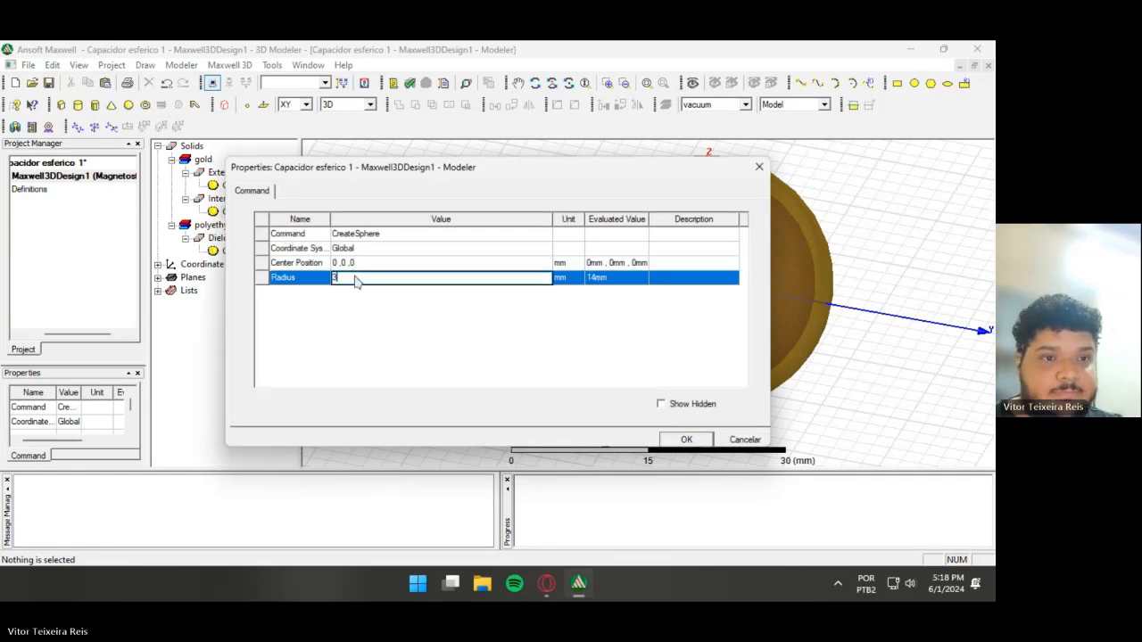
click(700, 440)
click(687, 440)
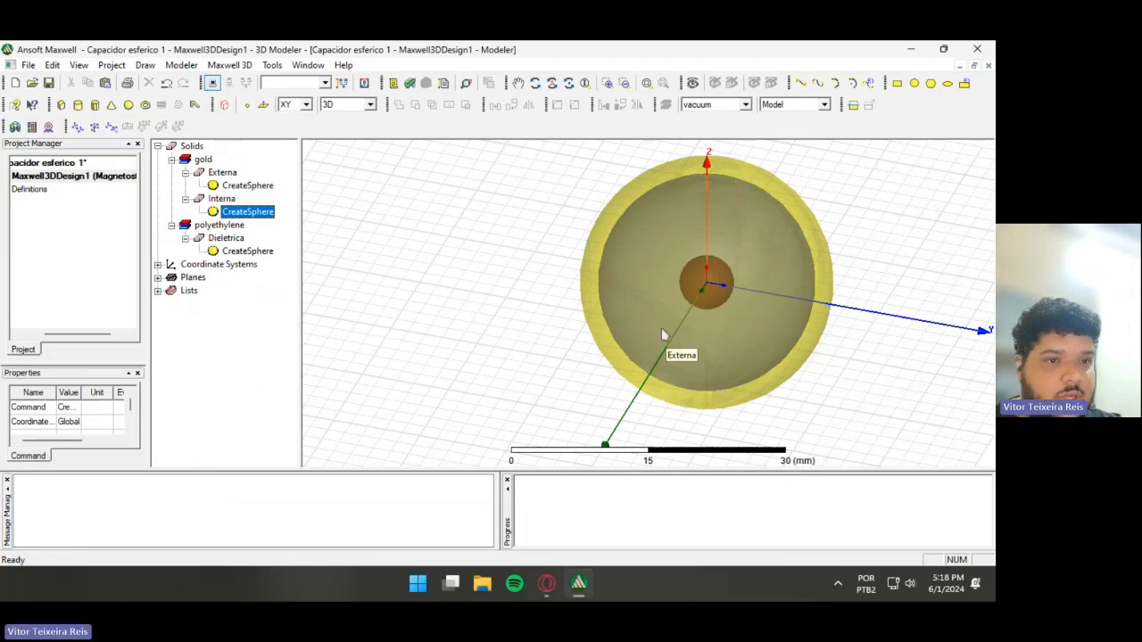
- Duplicate the Interna and Dieletrica spheres in place, one copy of each
click(219, 175)
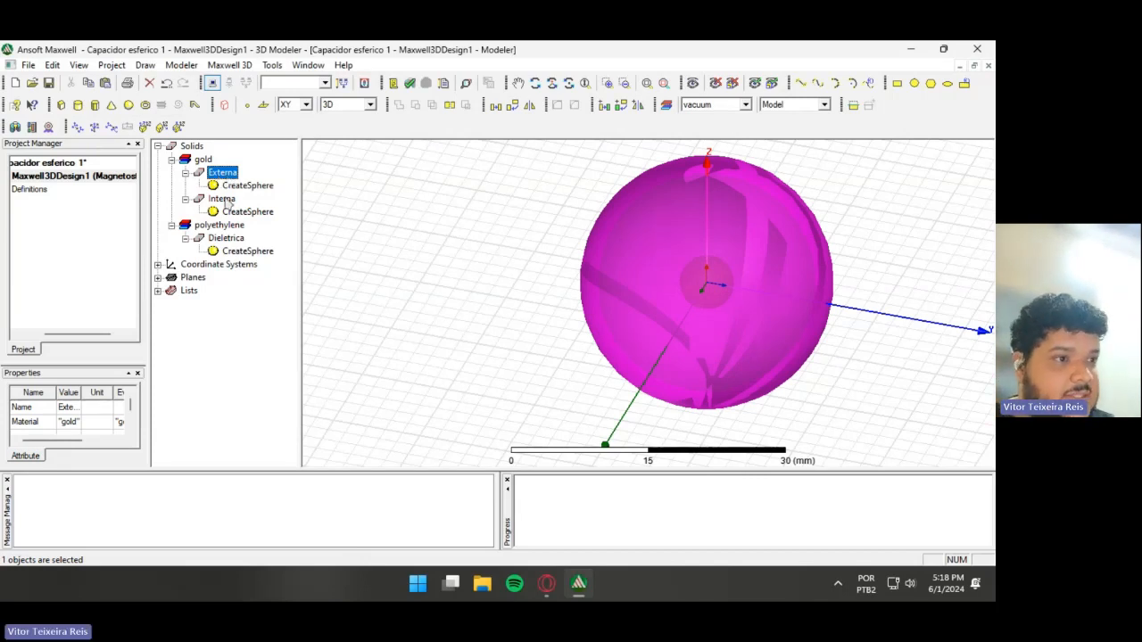
click(222, 199)
key(ctrl+c)
key(ctrl+v)
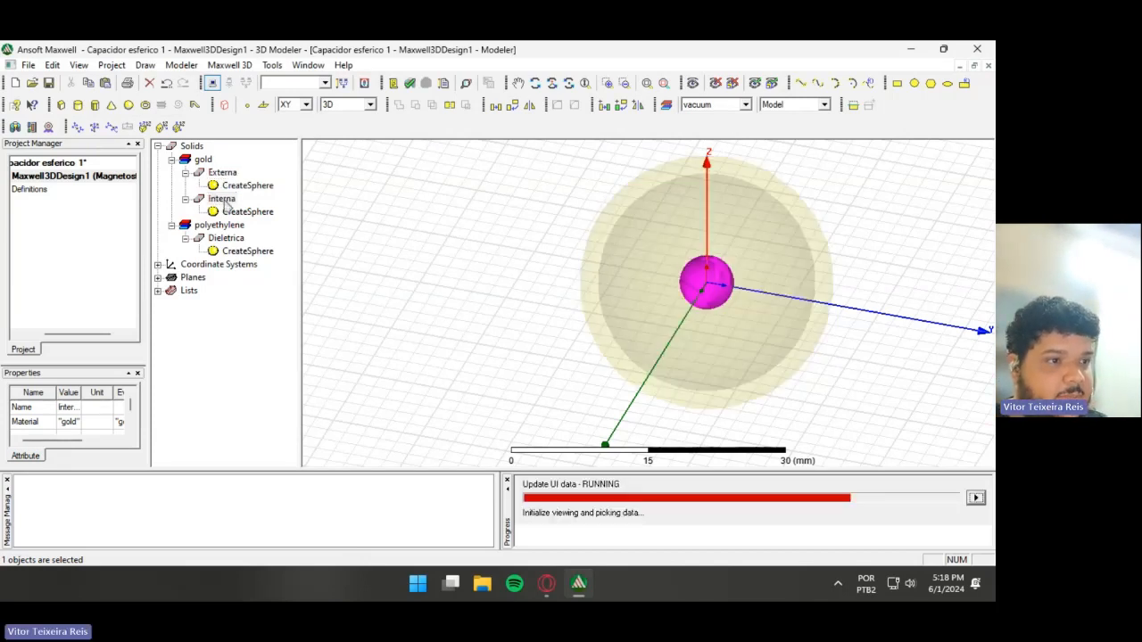
click(233, 251)
key(ctrl+c)
key(ctrl+v)
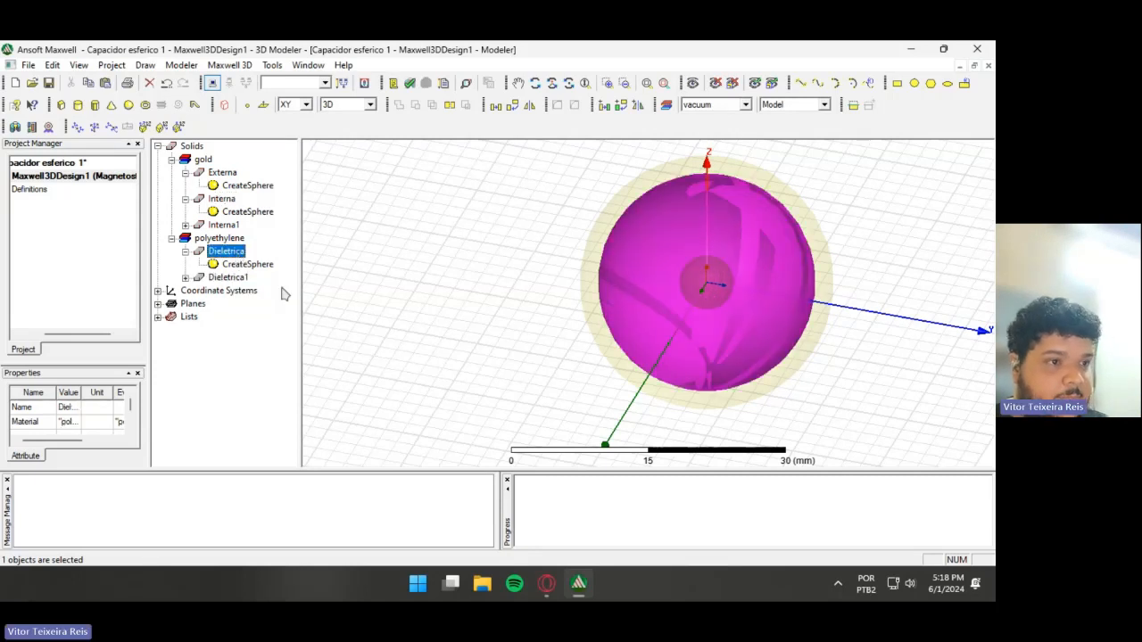
- Subtract the Dieletrica1 copy from the Externa sphere without cloning the tool object
click(229, 277)
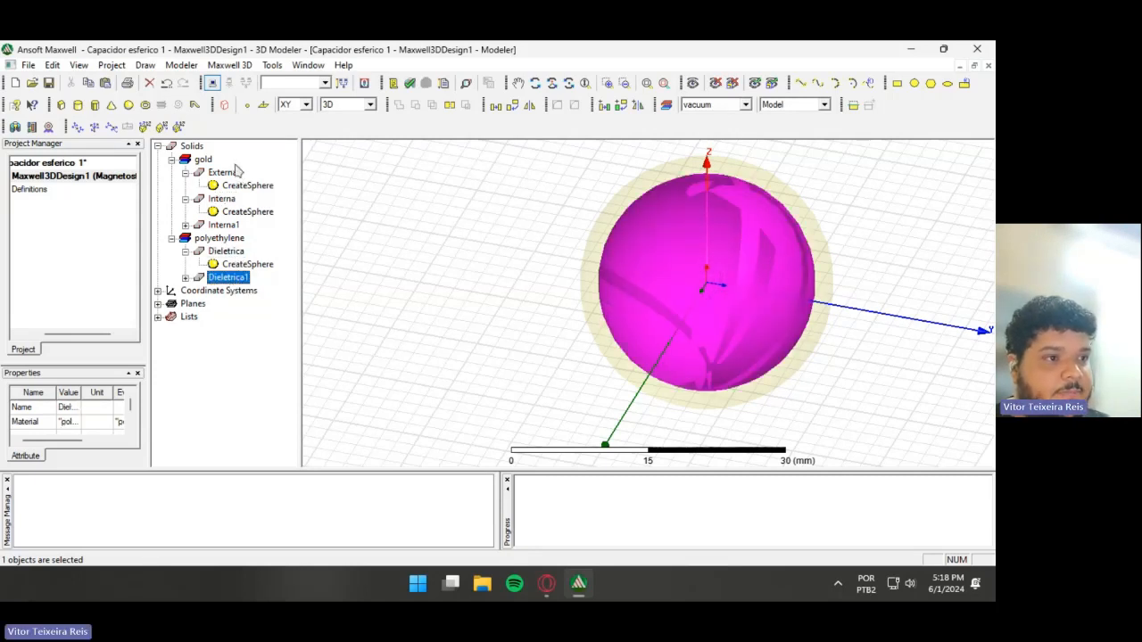
click(232, 173)
ctrl+click(229, 277)
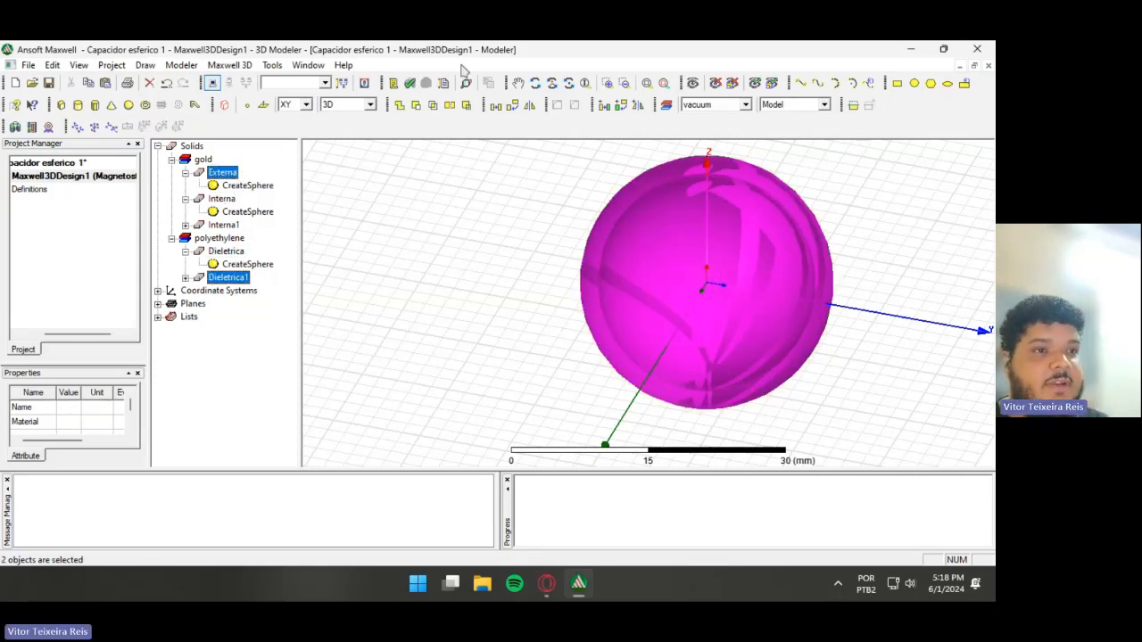
click(415, 104)
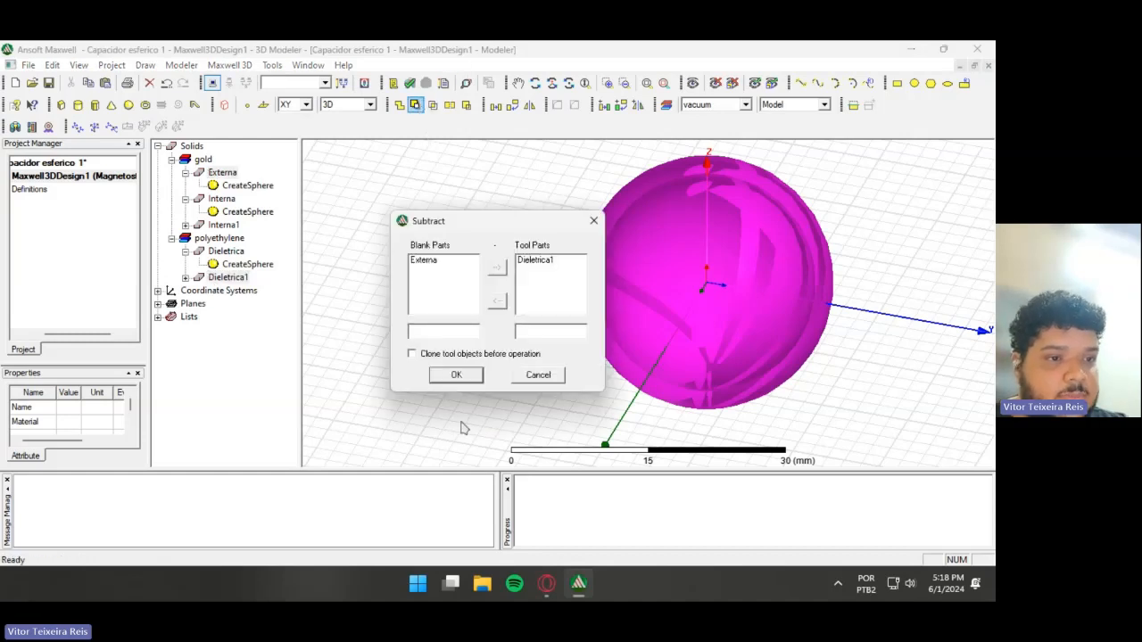
click(457, 374)
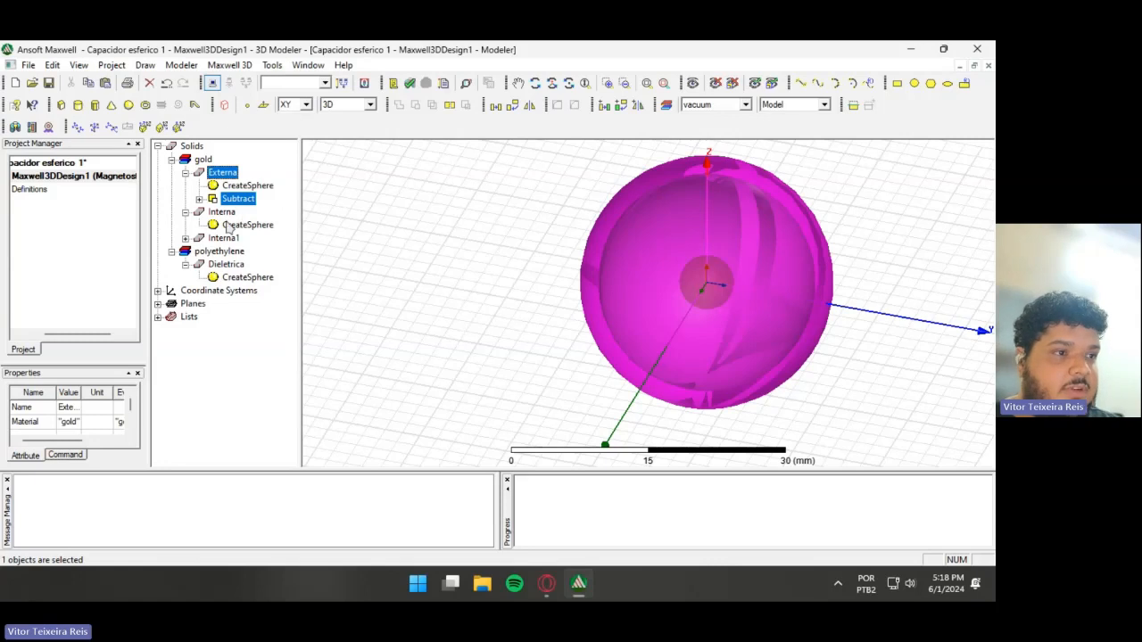
- Subtract the Interna1 copy from the Dieletrica sphere without cloning the tool object, and check the resulting solids
click(236, 267)
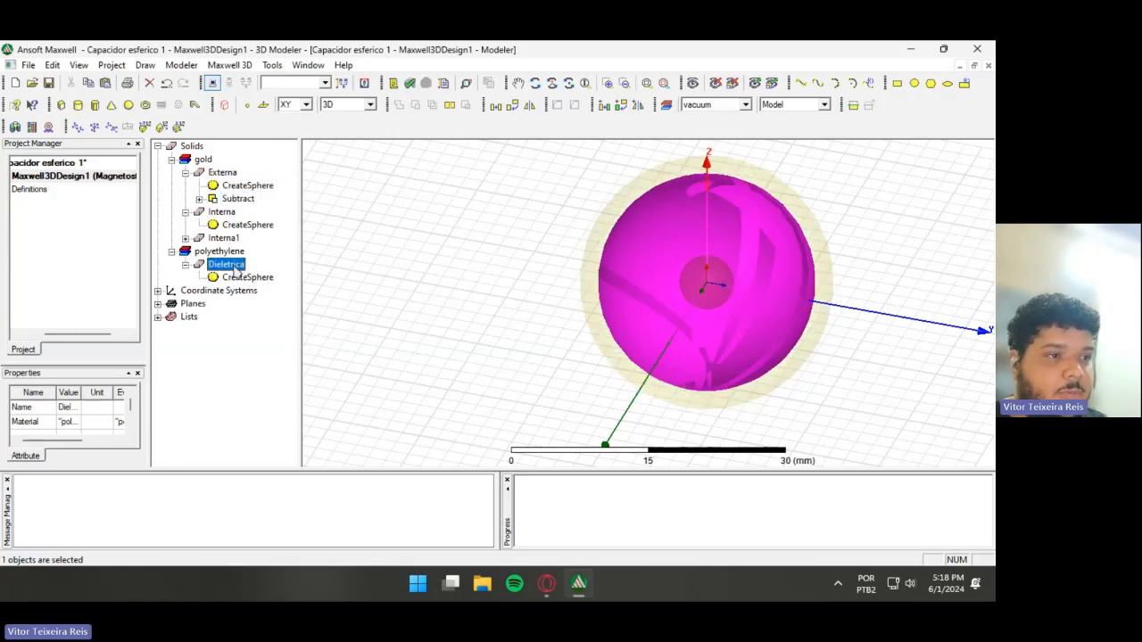
ctrl+click(223, 238)
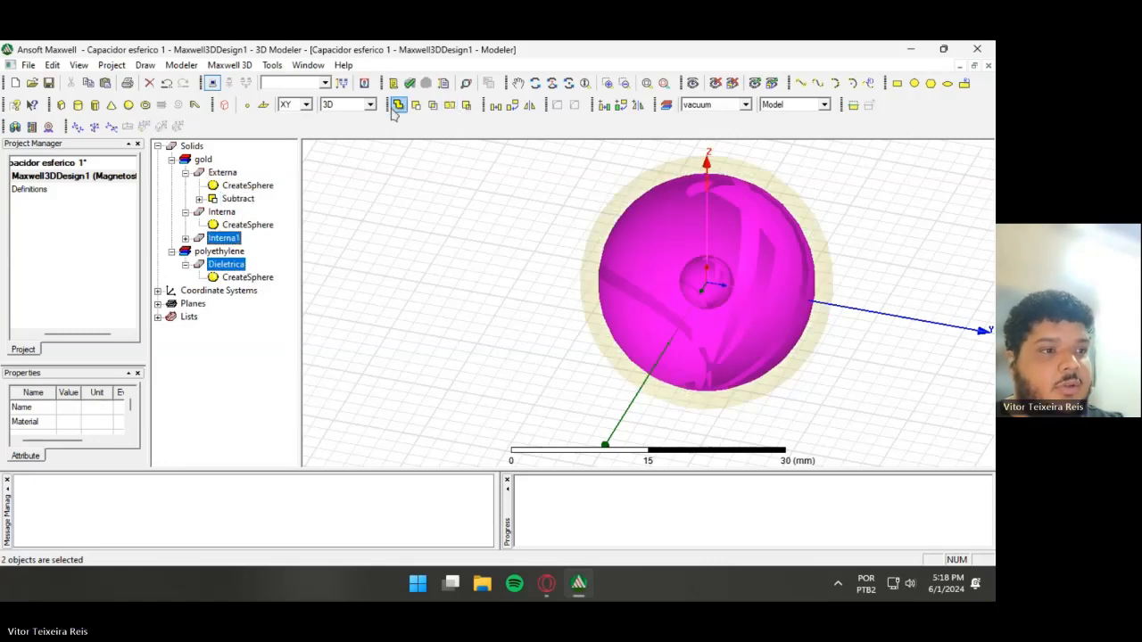
click(414, 105)
click(479, 374)
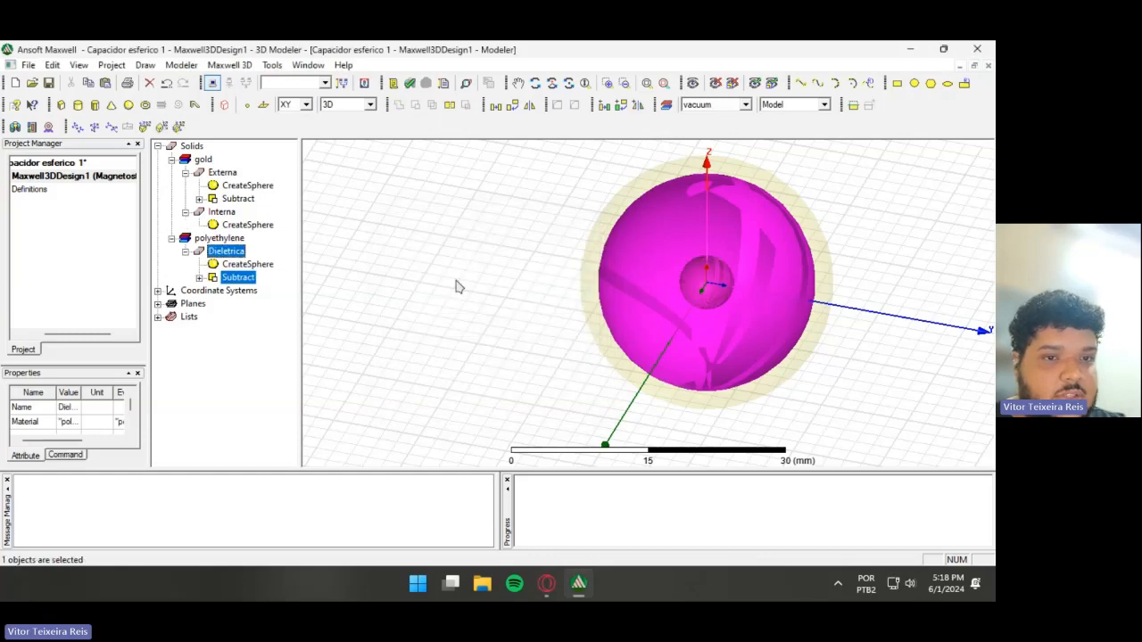
click(459, 286)
click(807, 254)
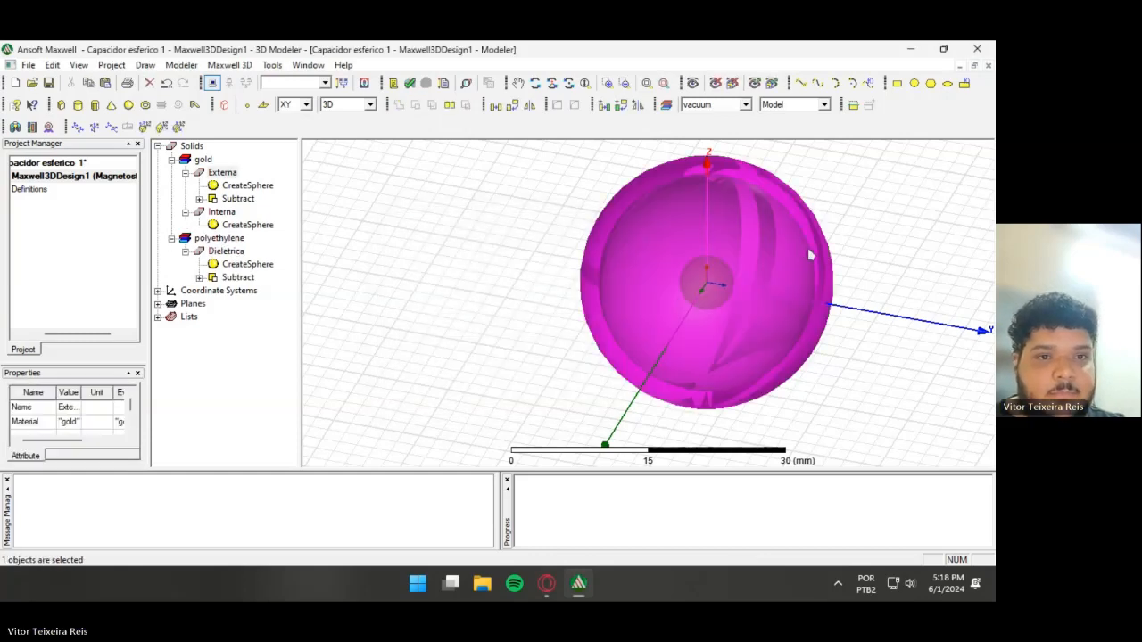
click(255, 160)
click(236, 174)
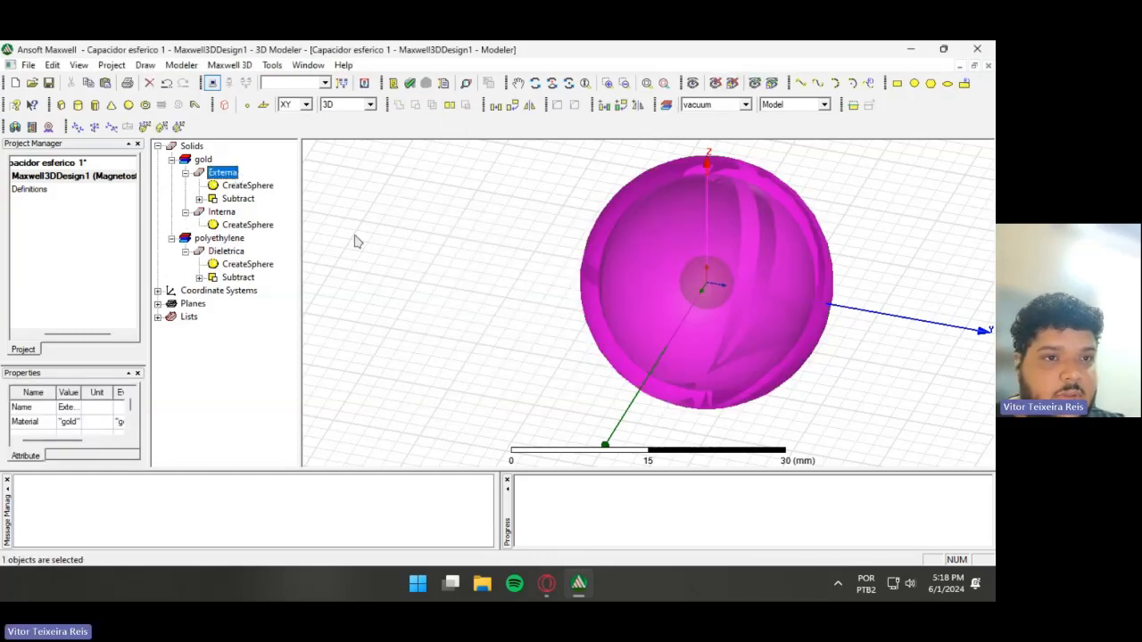
click(402, 250)
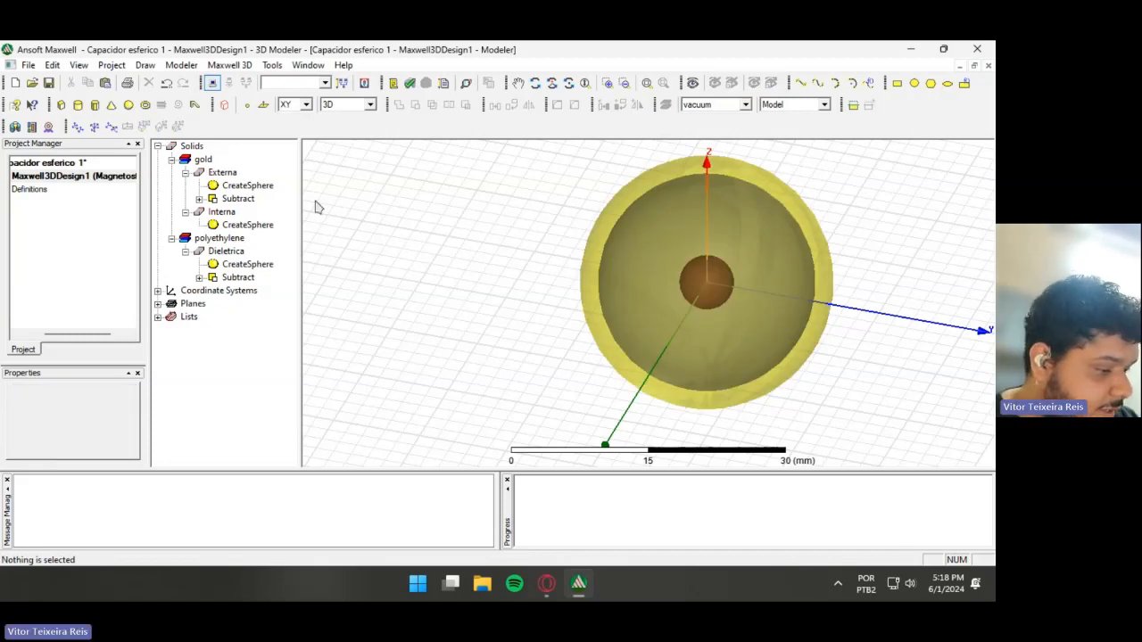
- Draw a cylinder centred at the origin along the Z axis, with a radius of about 2.8 mm and a height of 12 mm
click(77, 105)
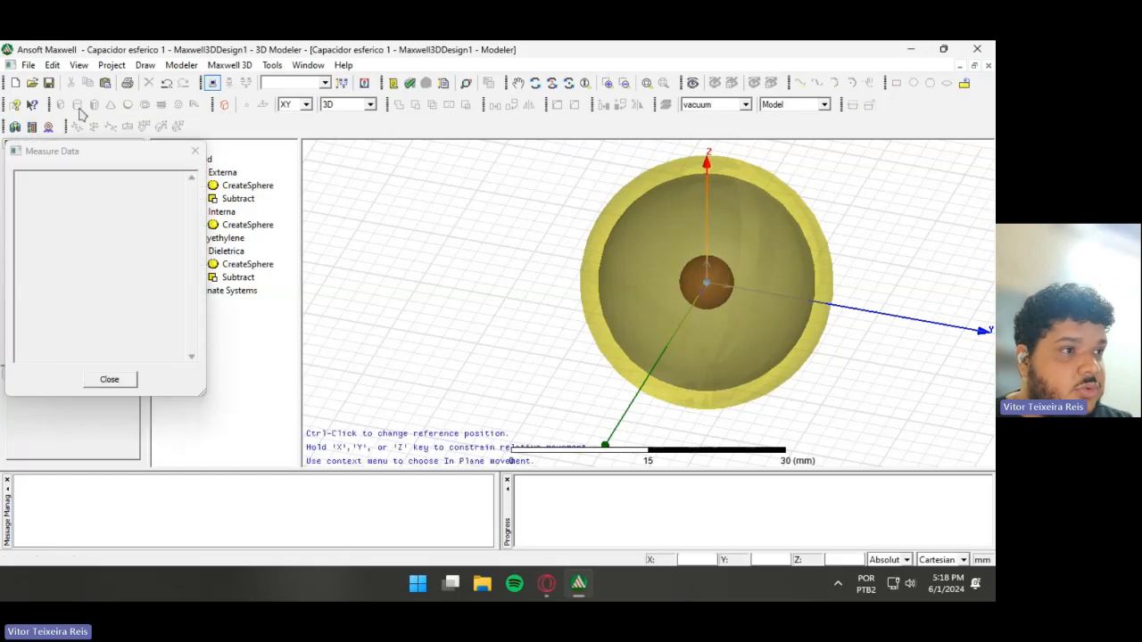
click(713, 291)
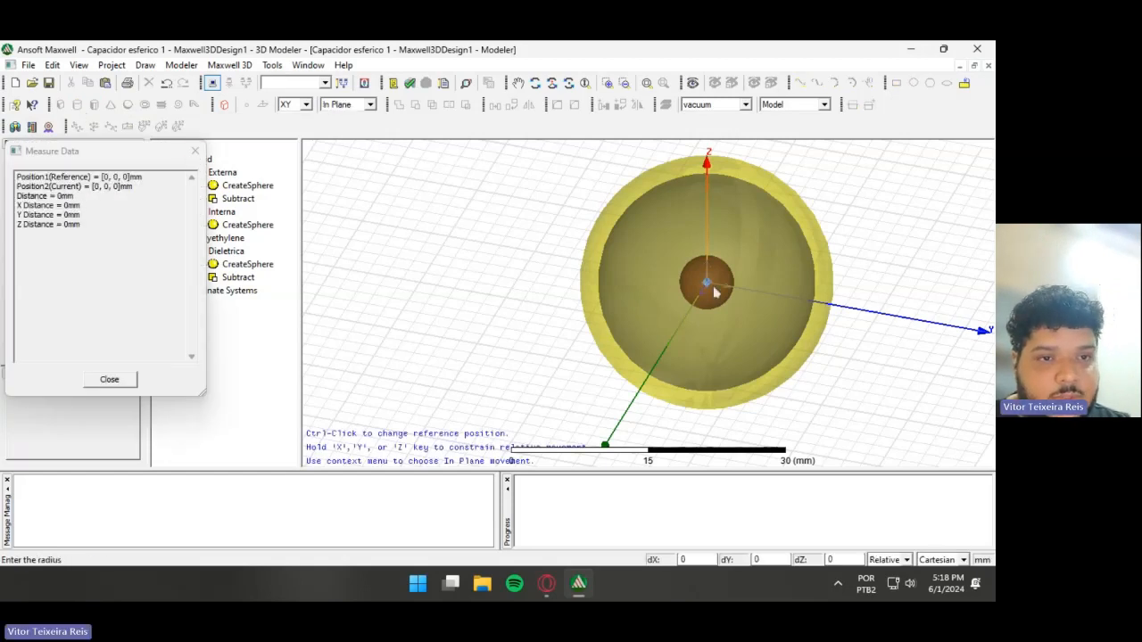
click(718, 296)
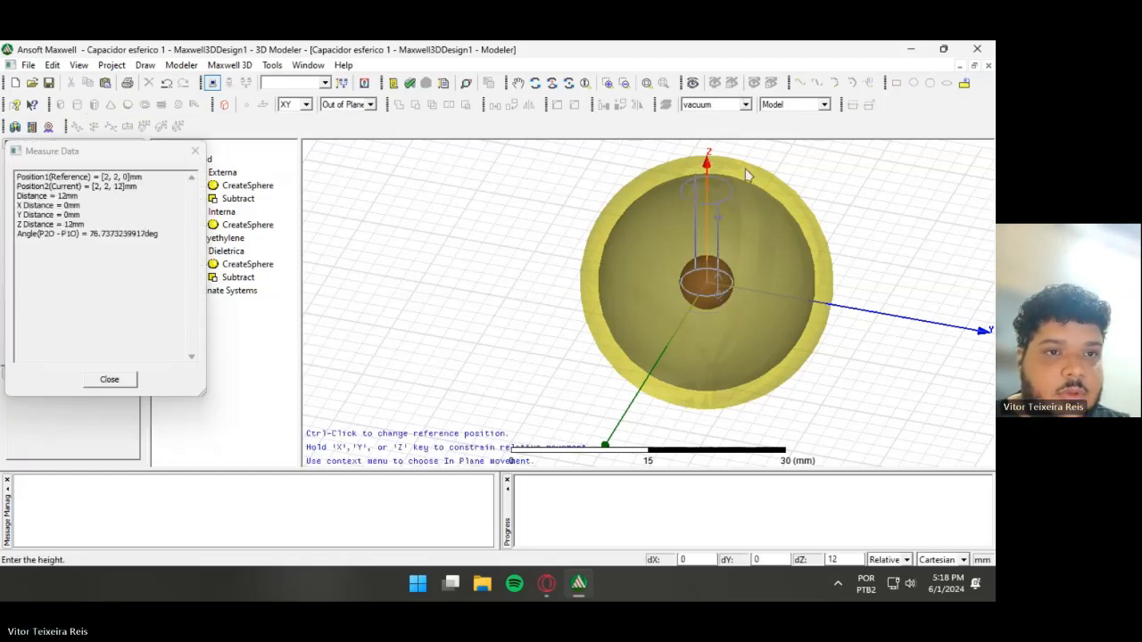
click(719, 197)
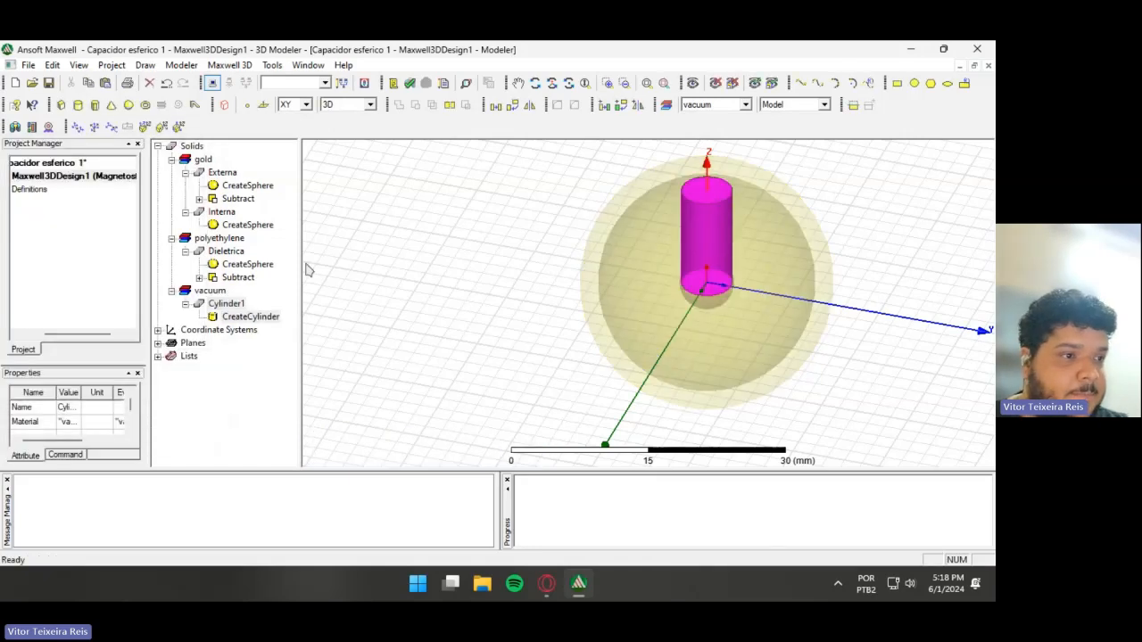
- Set the cylinder's height to 32 mm and its center position to -16, 0, 0 mm
double_click(246, 318)
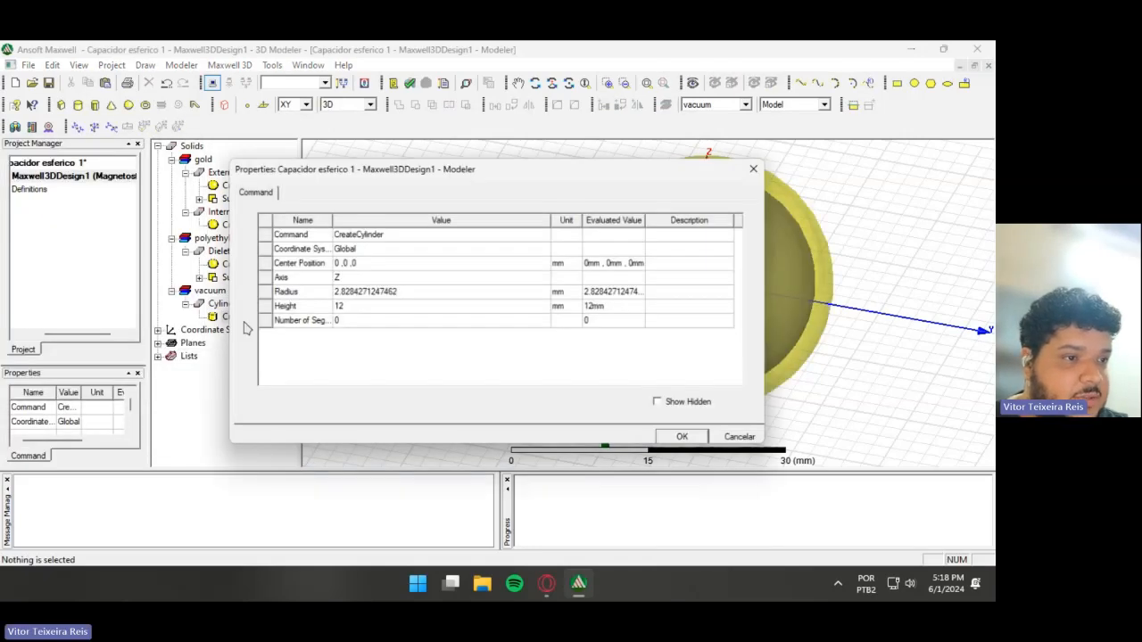
click(347, 306)
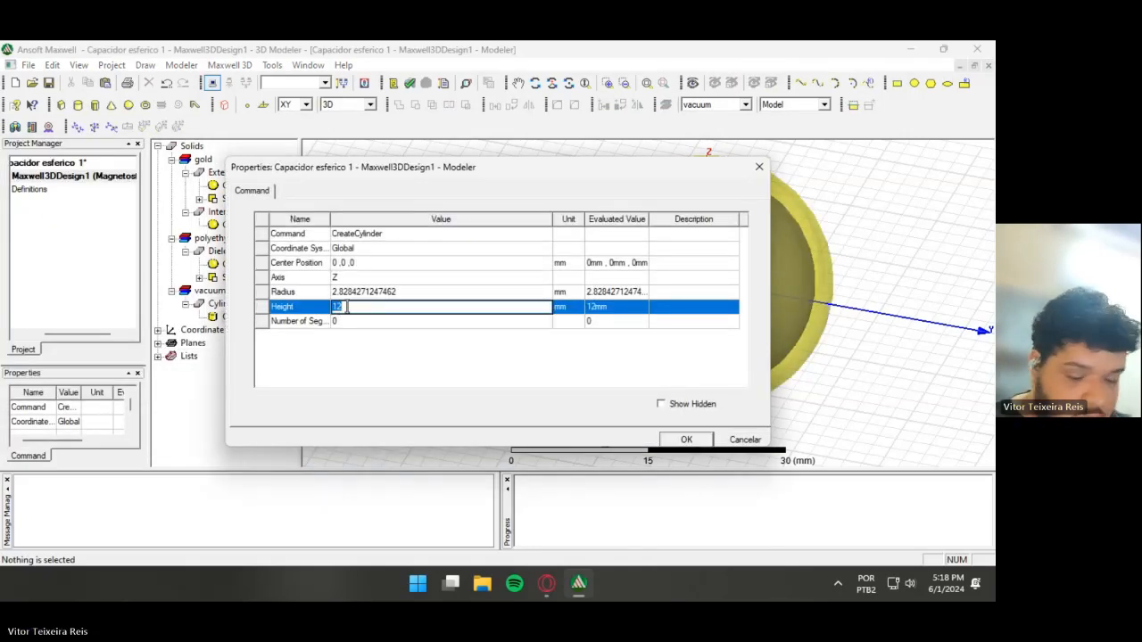
text(32)
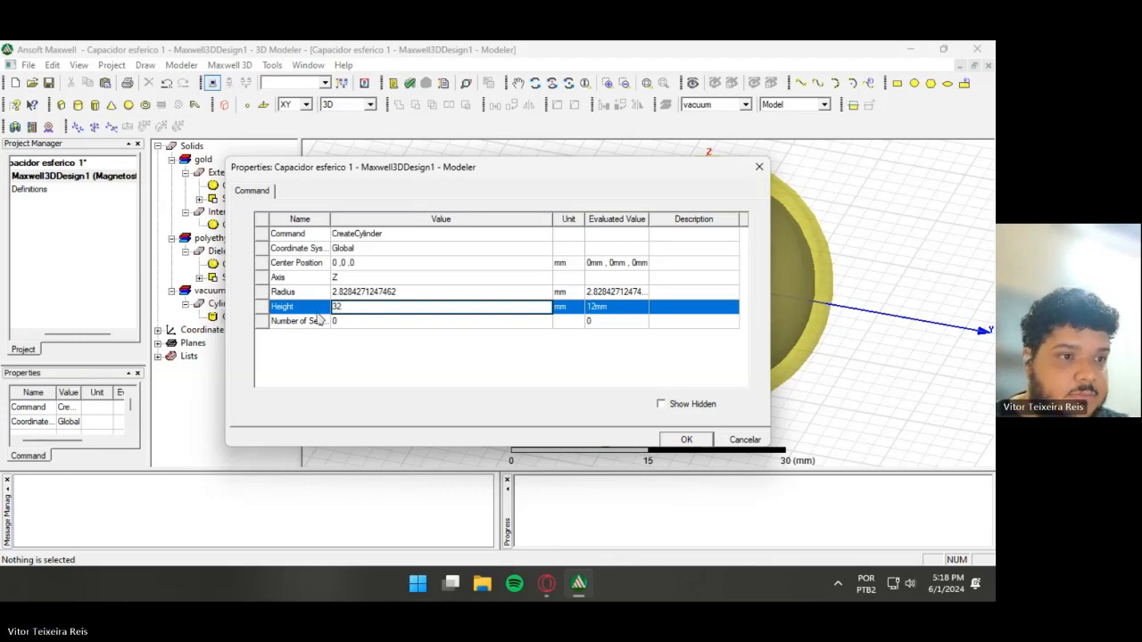
click(364, 255)
click(353, 264)
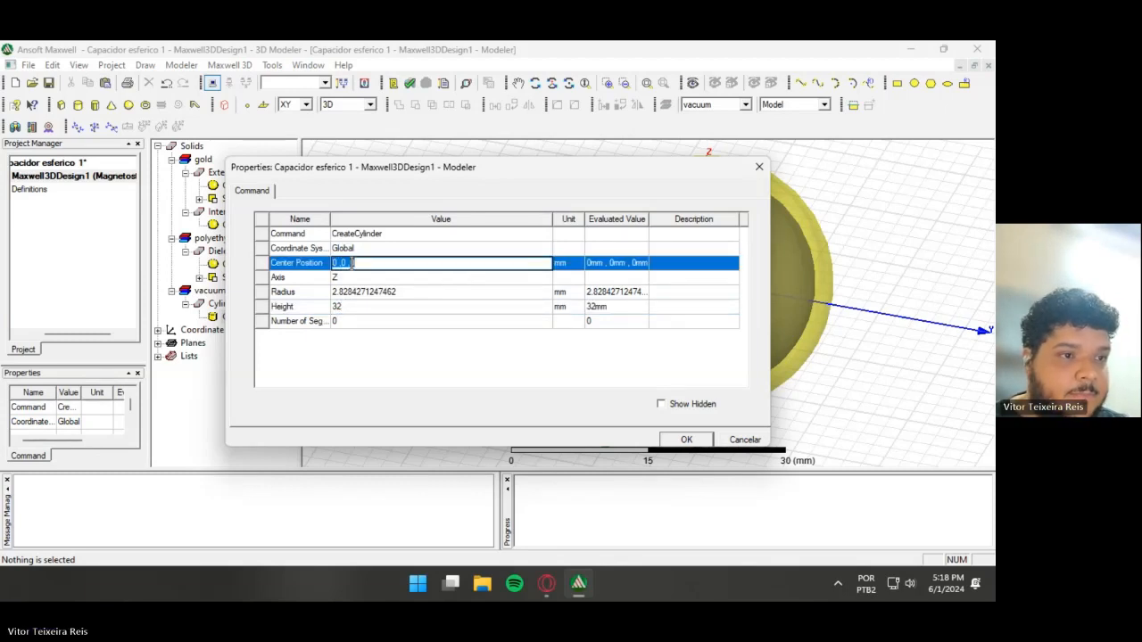
click(333, 264)
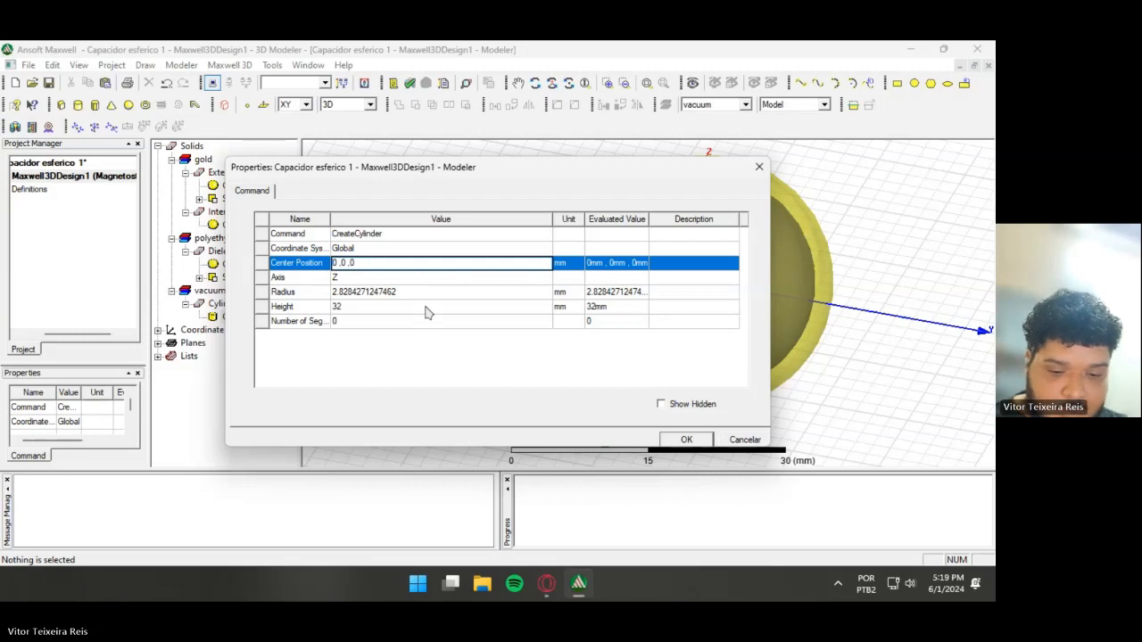
key(BackSpace)
text(-16)
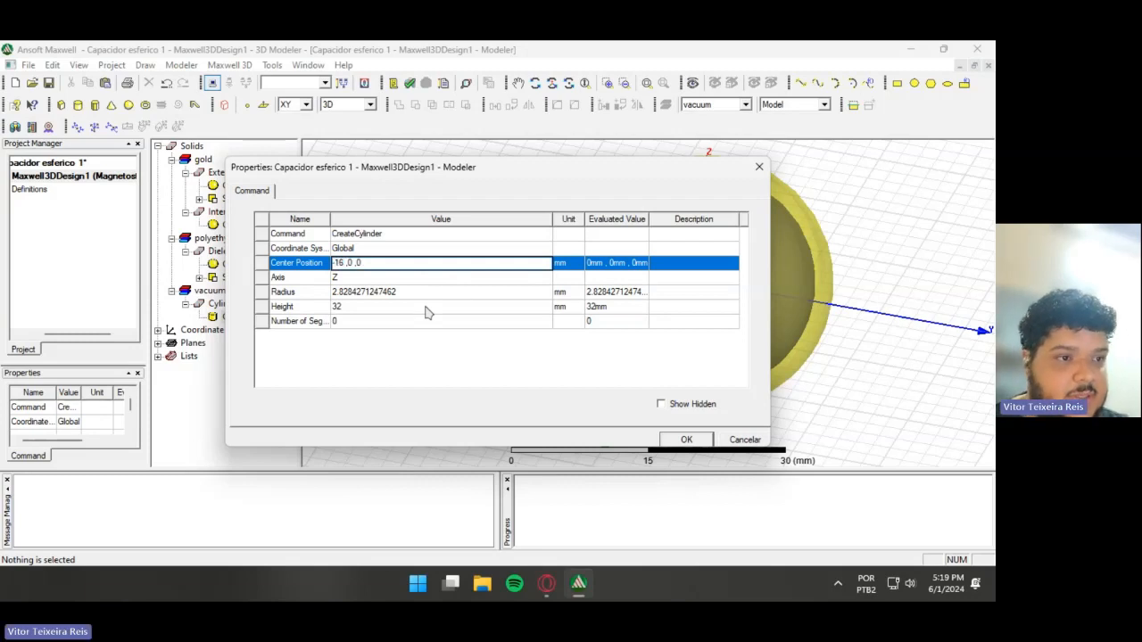
- Change the cylinder's axis to X, set its radius to 1 mm and apply the command properties
click(359, 278)
click(360, 295)
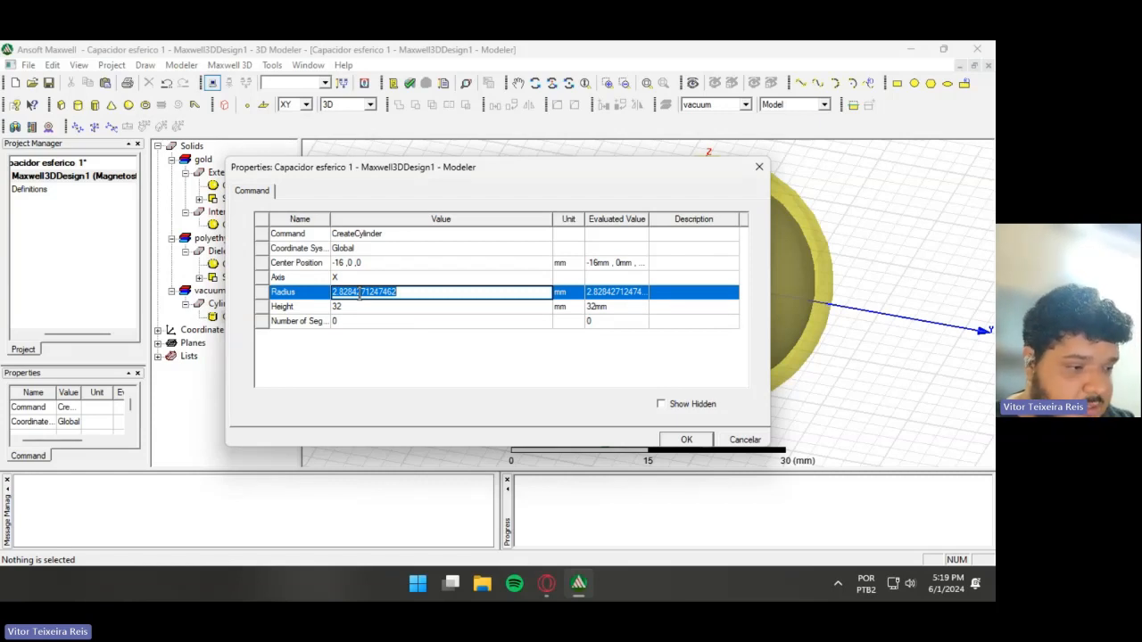
text(1)
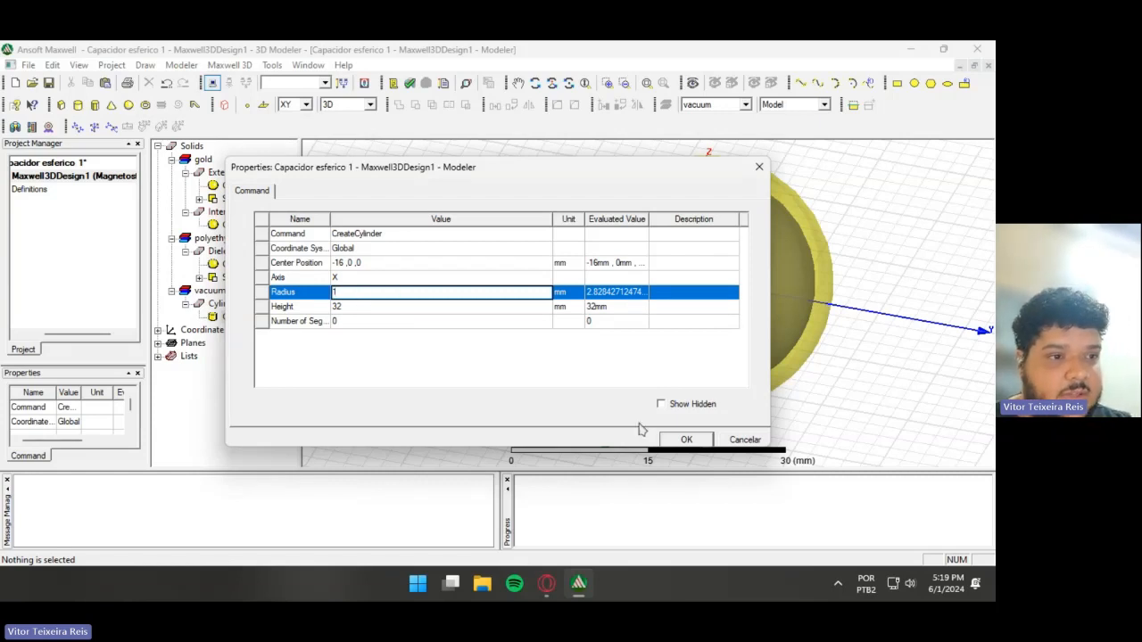
click(685, 440)
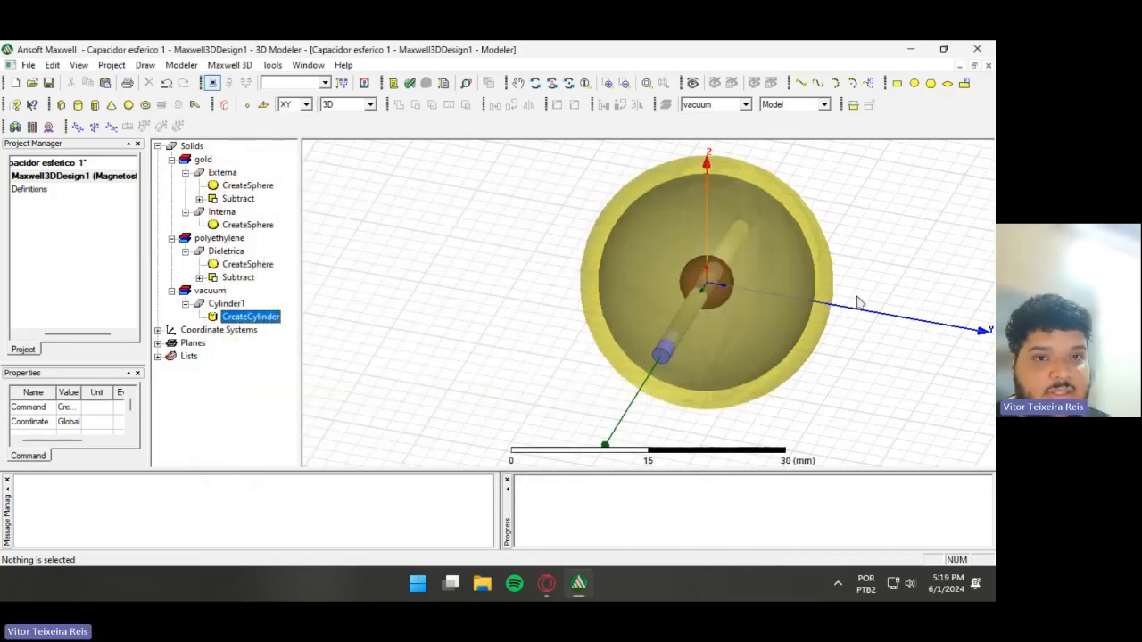
- Subtract the cylinder from the Externa, Interna and Dieletrica solids together, without cloning the tool object
alt+drag(879, 265, 857, 296)
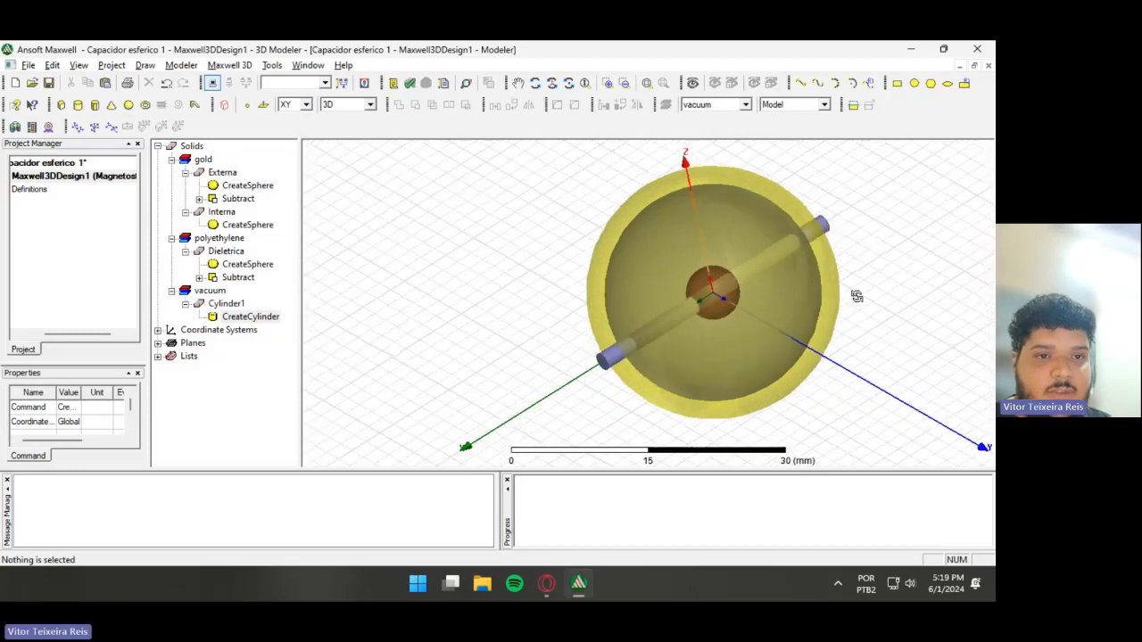
click(223, 172)
ctrl+click(221, 211)
ctrl+click(230, 252)
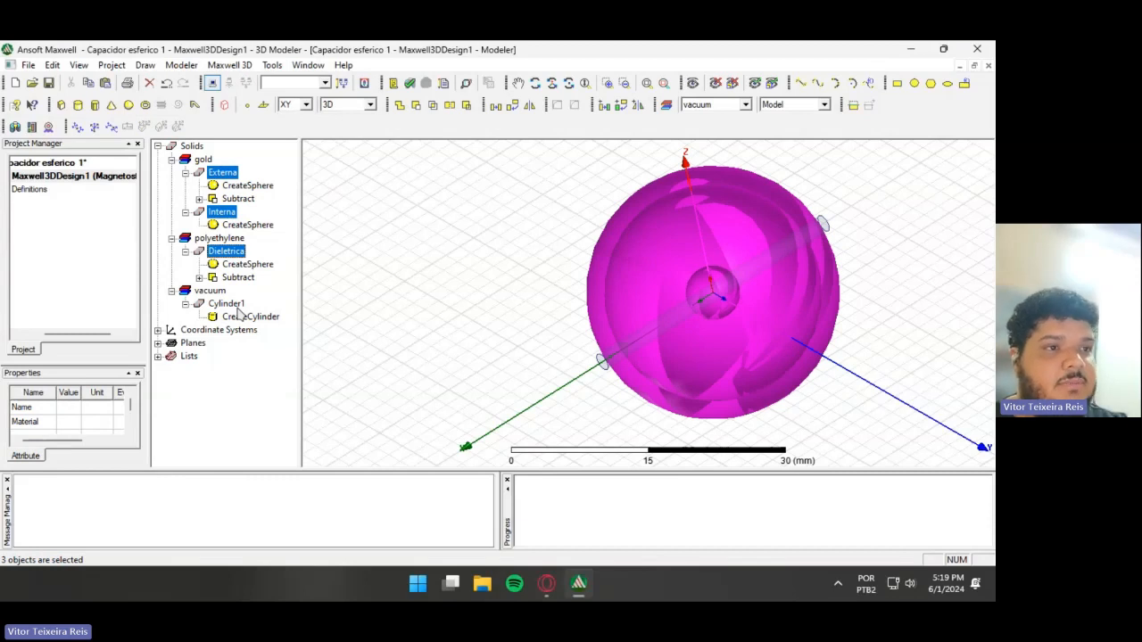
ctrl+click(228, 305)
click(415, 104)
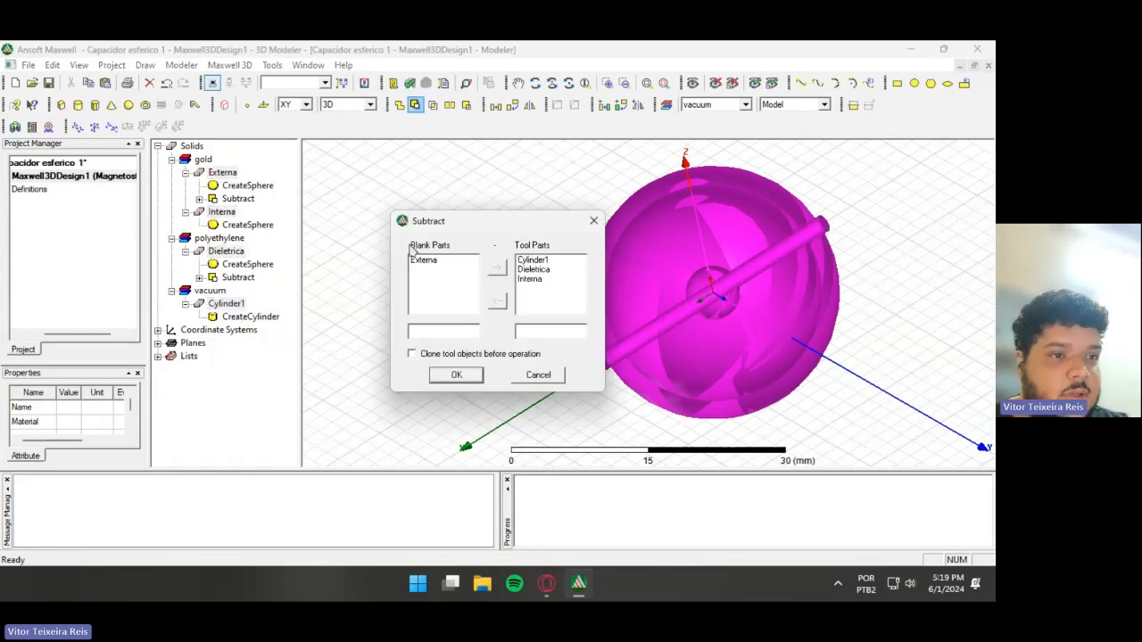
click(533, 270)
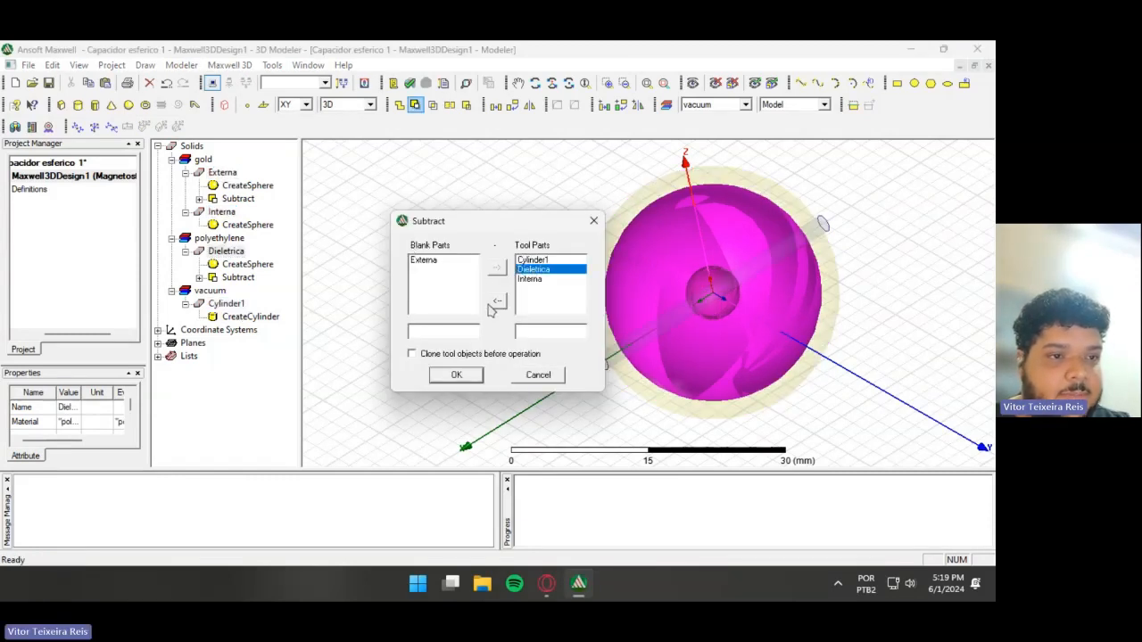
click(497, 302)
click(531, 269)
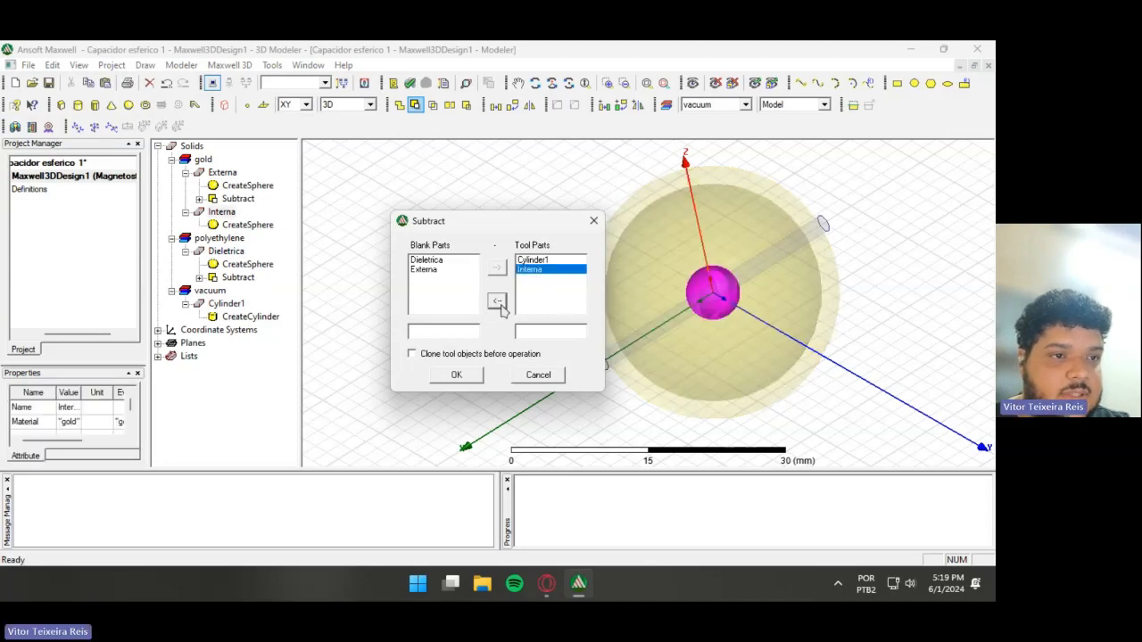
click(497, 302)
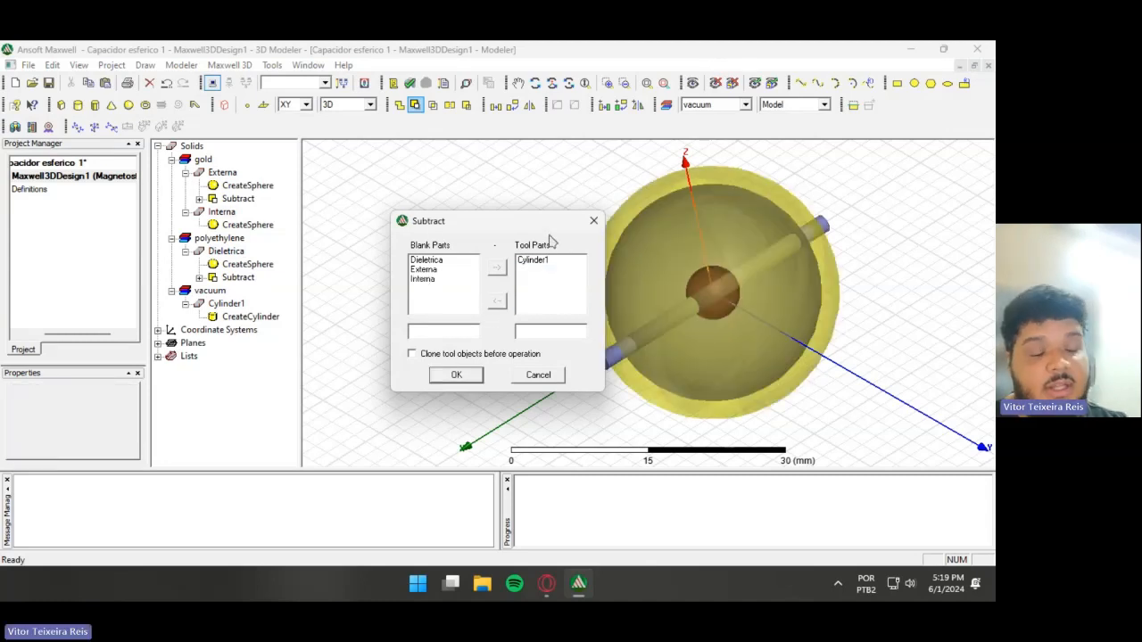
click(476, 376)
click(482, 245)
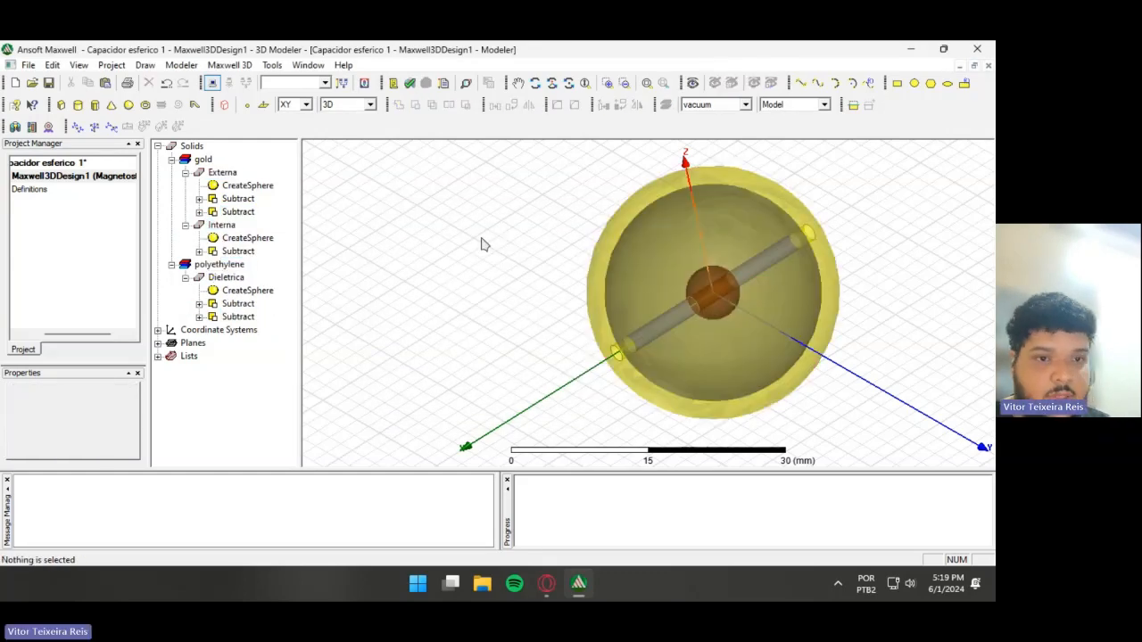
- Set the design's solution type to Electrostatic
alt+drag(565, 336, 884, 345)
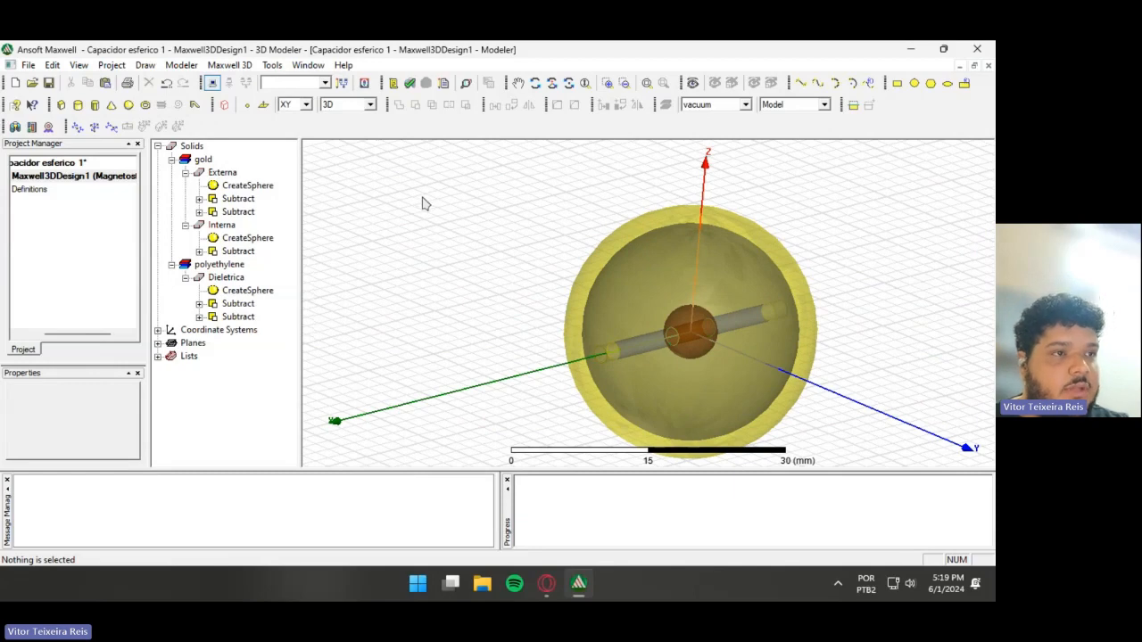
click(229, 65)
click(239, 81)
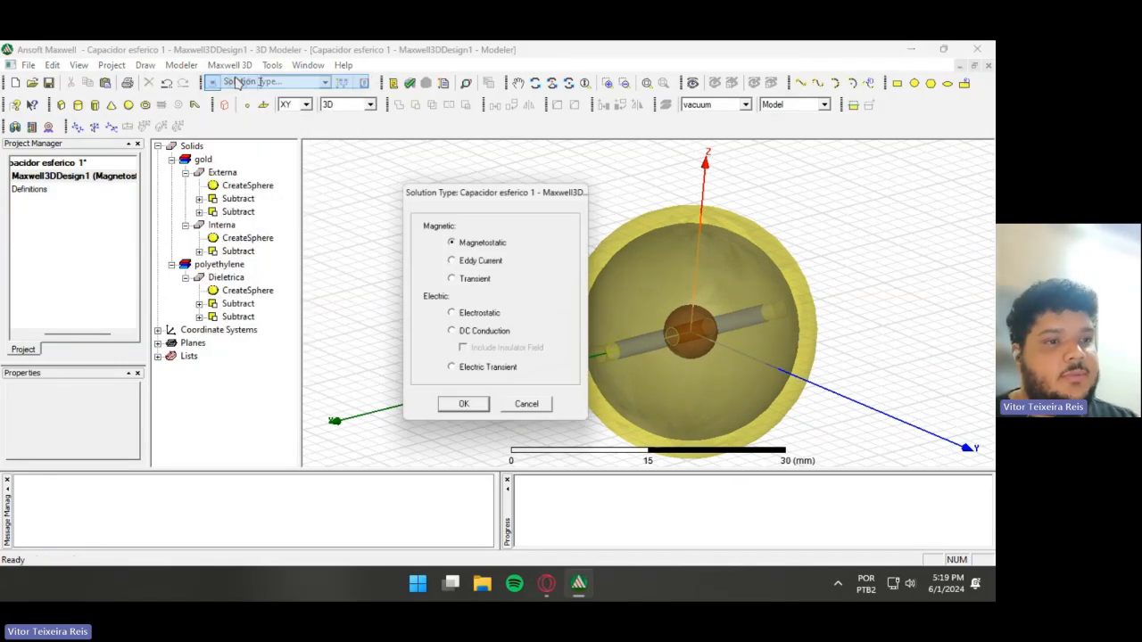
click(456, 316)
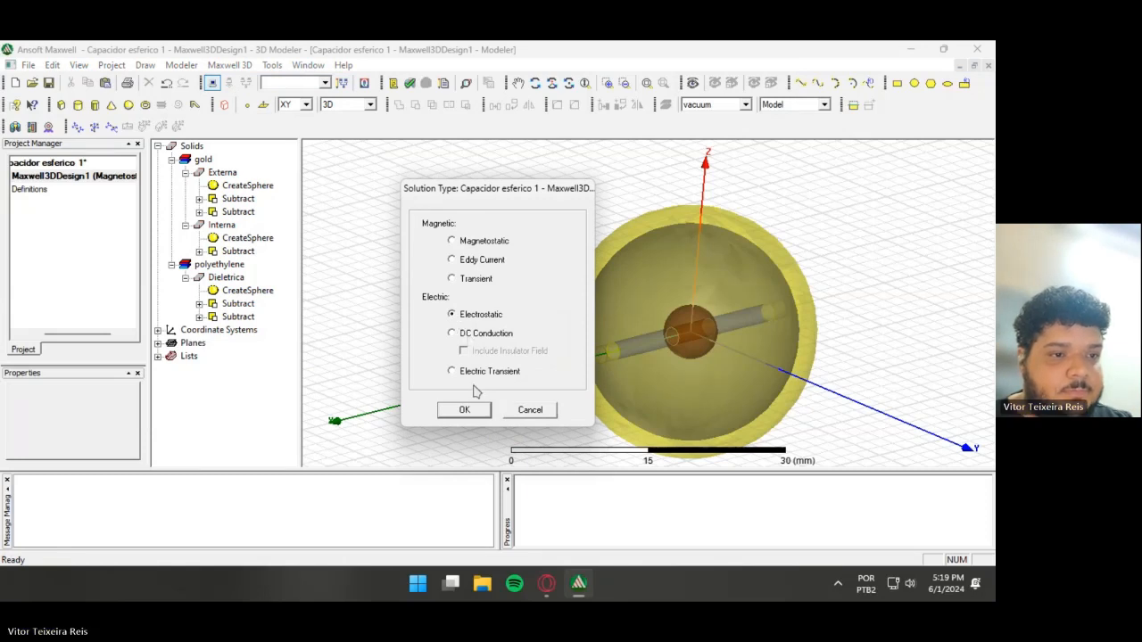
click(463, 409)
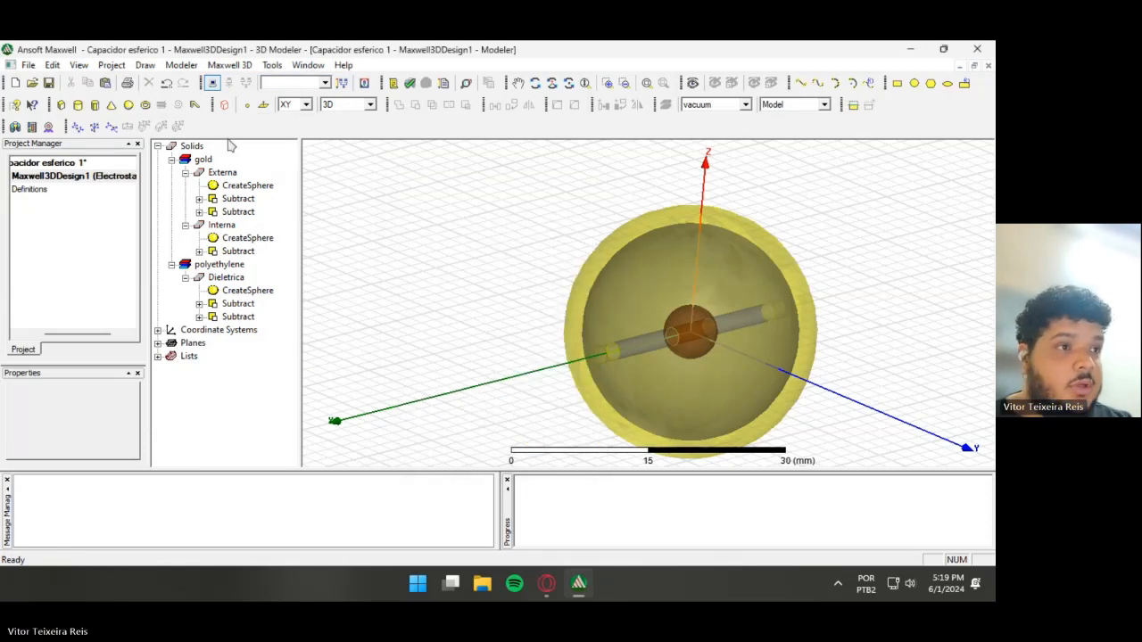
- Create a region around the model, padding all directions similarly with a percentage offset of 0
click(224, 104)
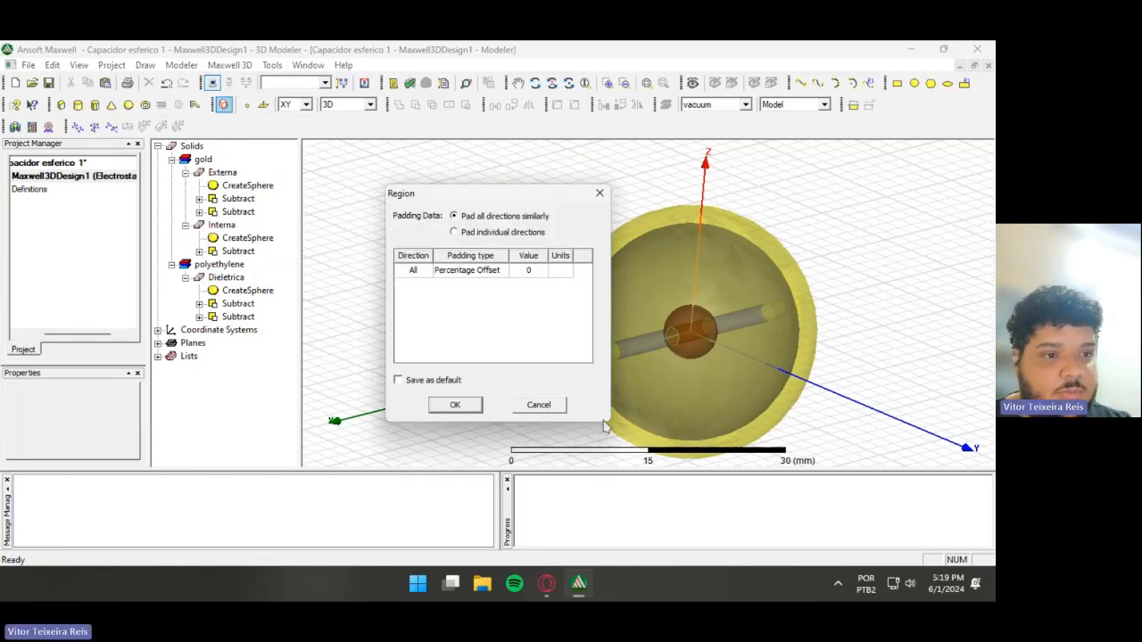
click(453, 406)
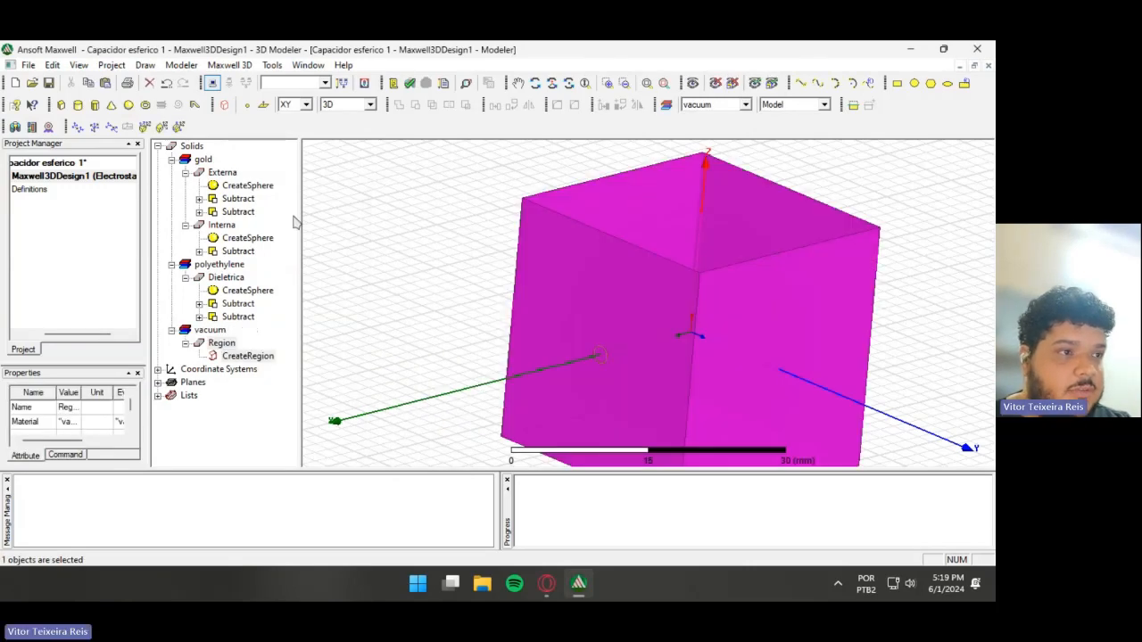
- Assign a voltage excitation of 10 V to the Externa solid
click(223, 172)
right_click(231, 174)
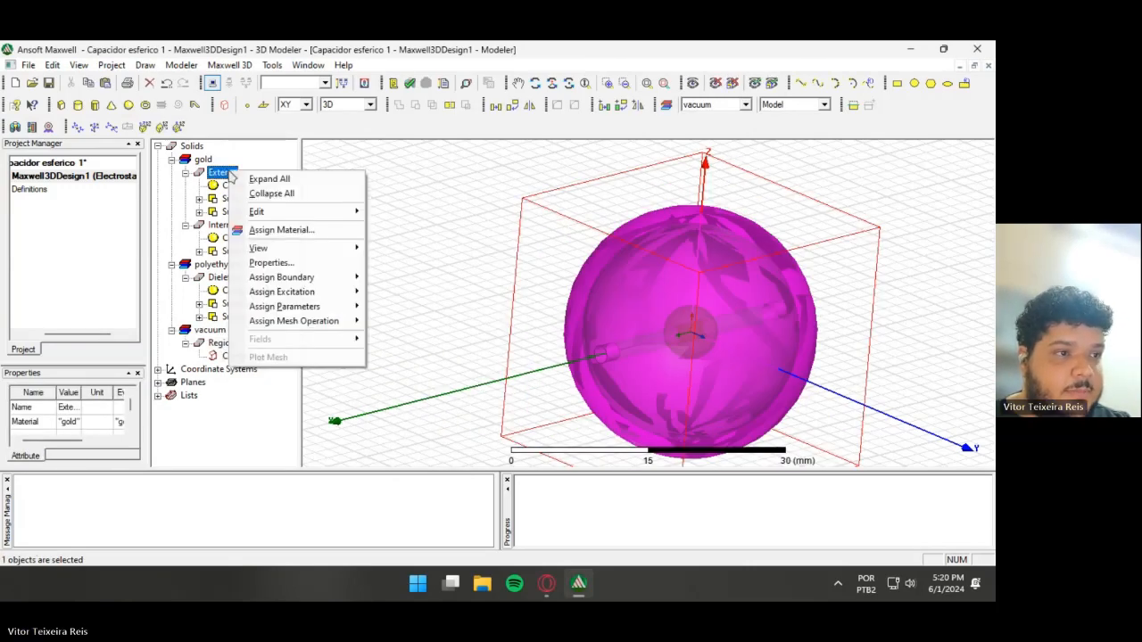
mouse_move(318, 291)
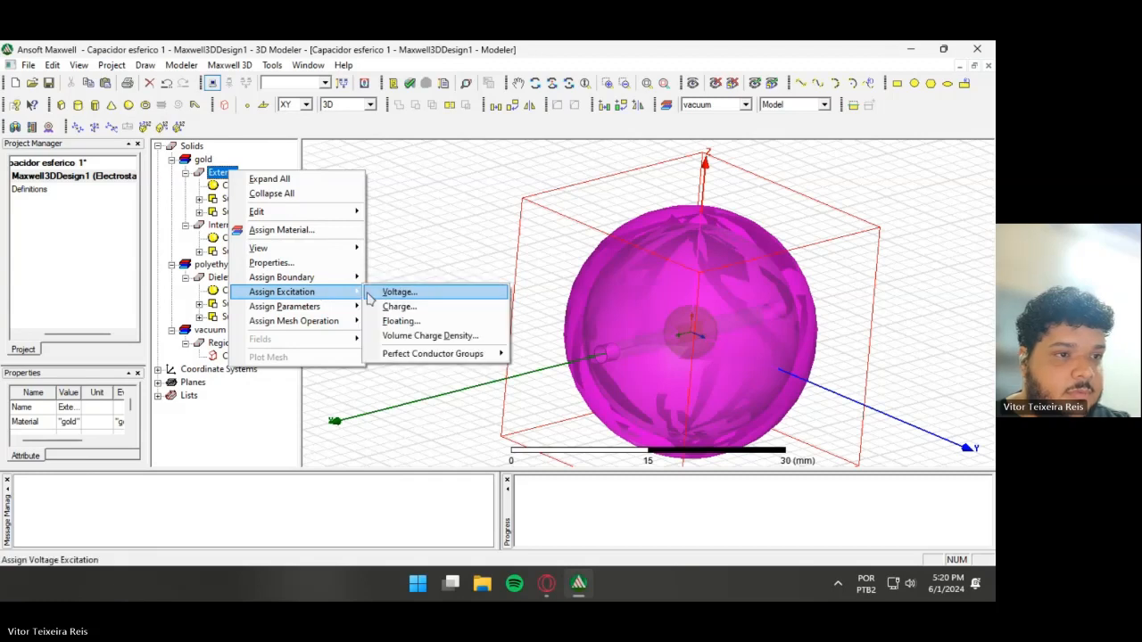
click(400, 292)
double_click(466, 276)
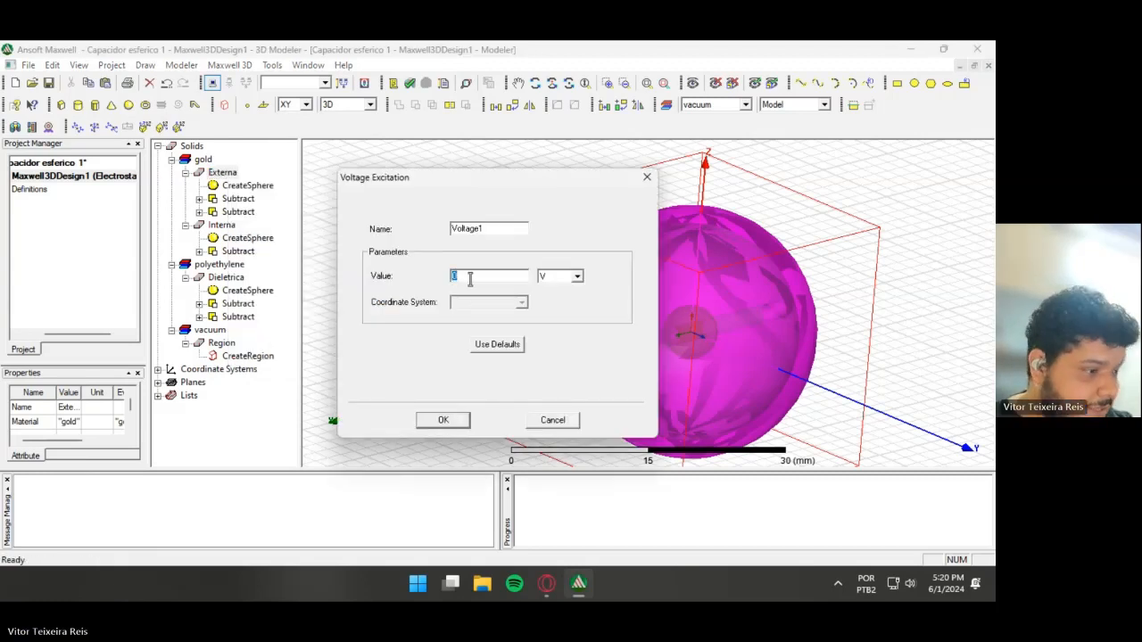
text(1)
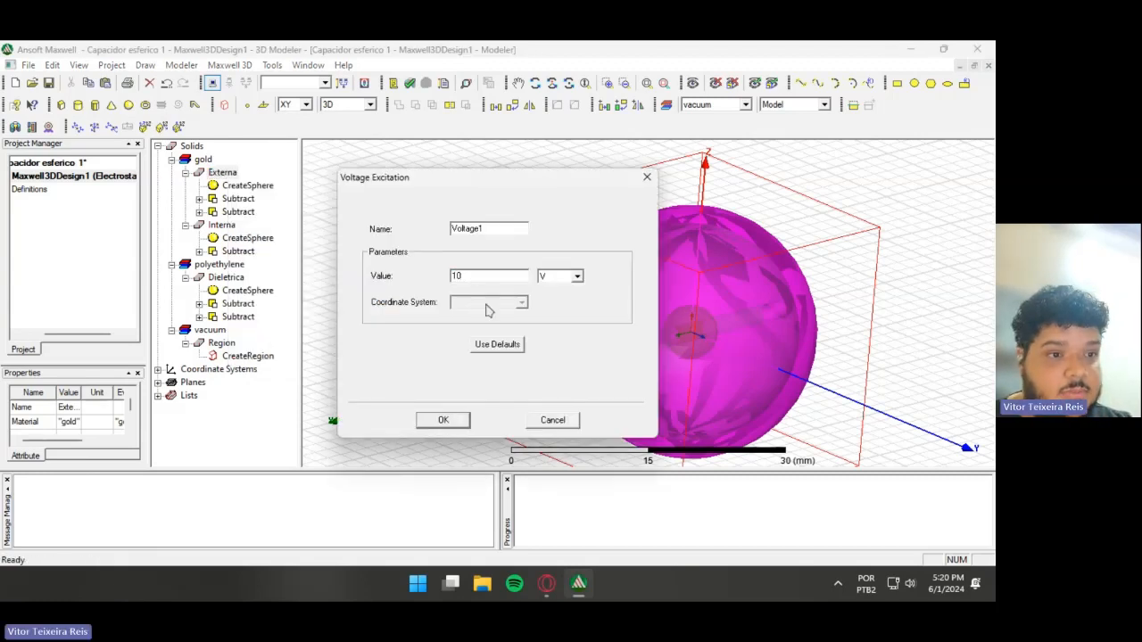
click(442, 420)
- Assign a voltage excitation of 22 V to the Interna solid
click(223, 226)
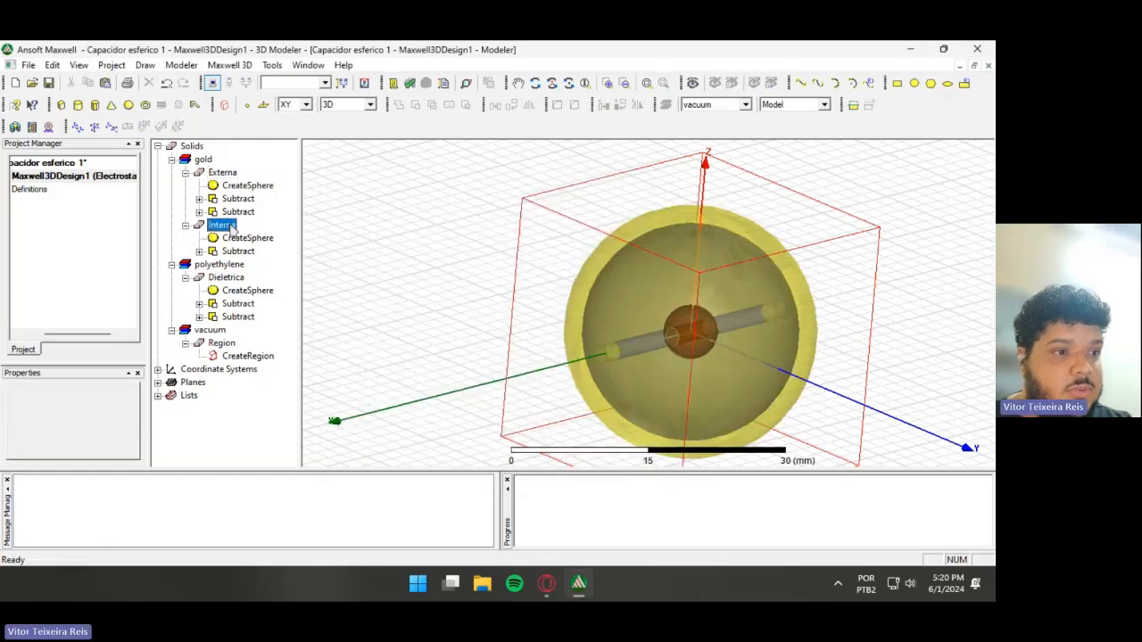
right_click(231, 229)
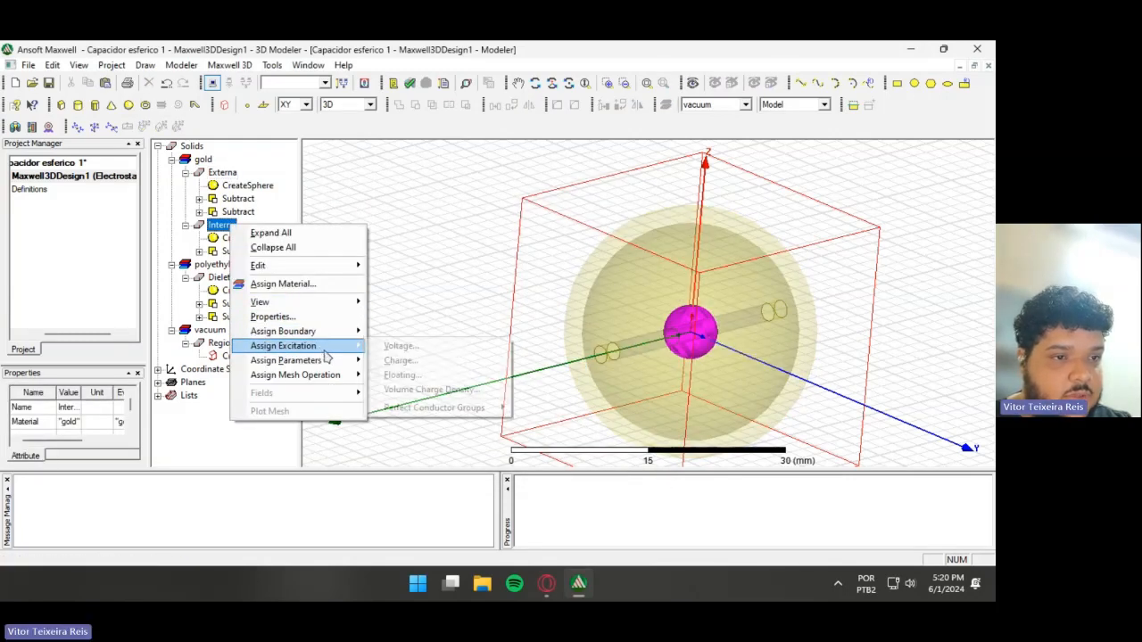
click(397, 347)
double_click(486, 281)
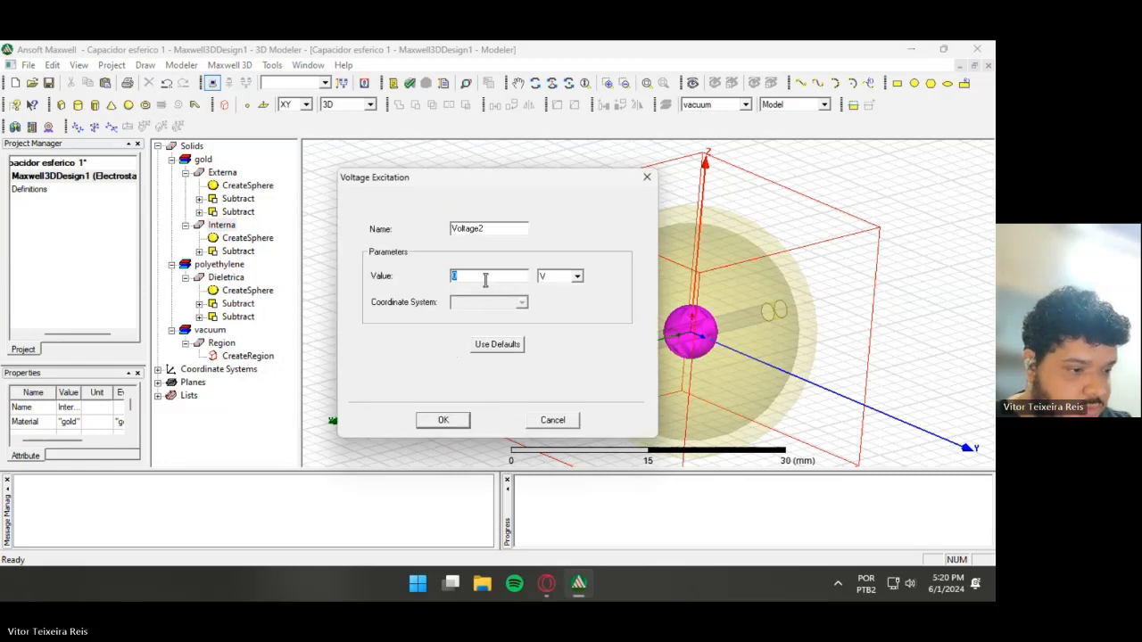
text(22)
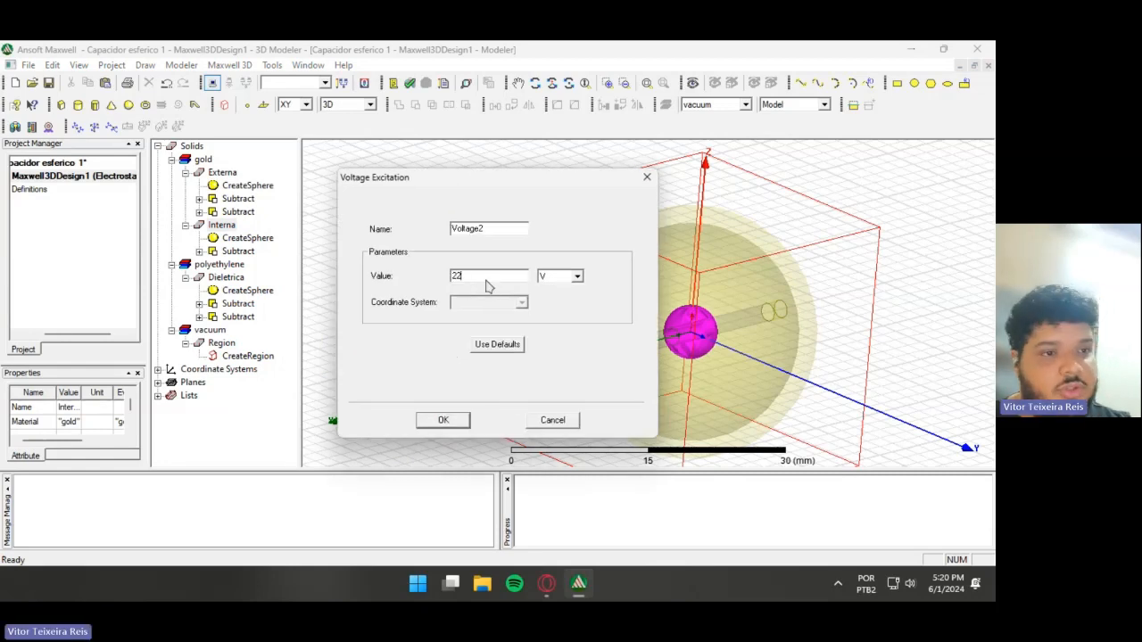
click(453, 423)
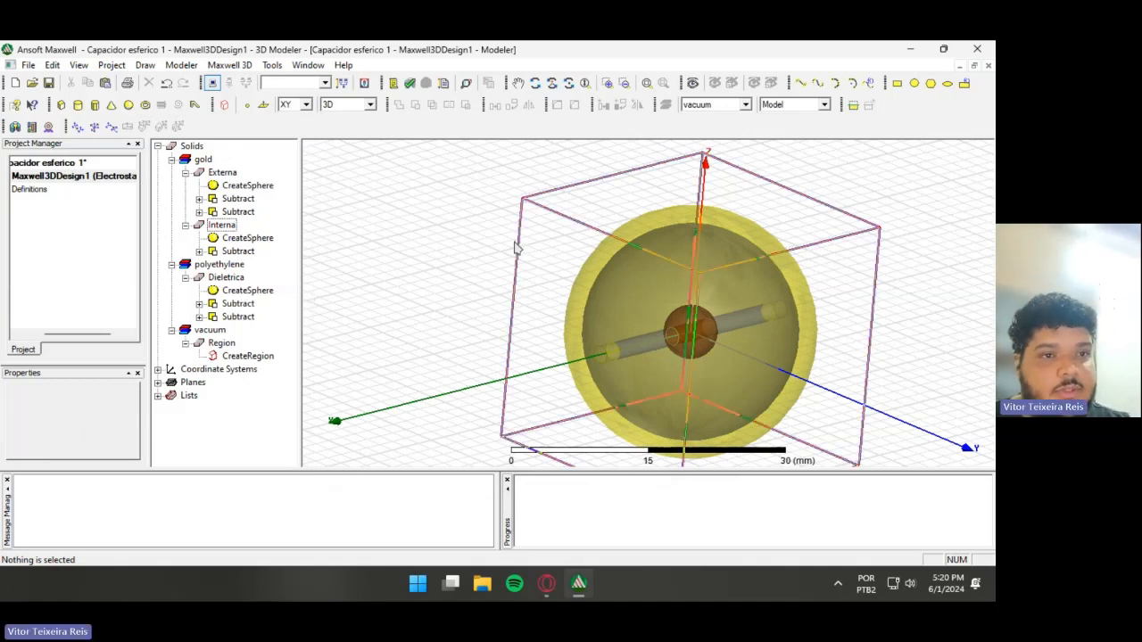
- Assign a matrix parameter that includes both the Voltage1 and Voltage2 sources
click(229, 65)
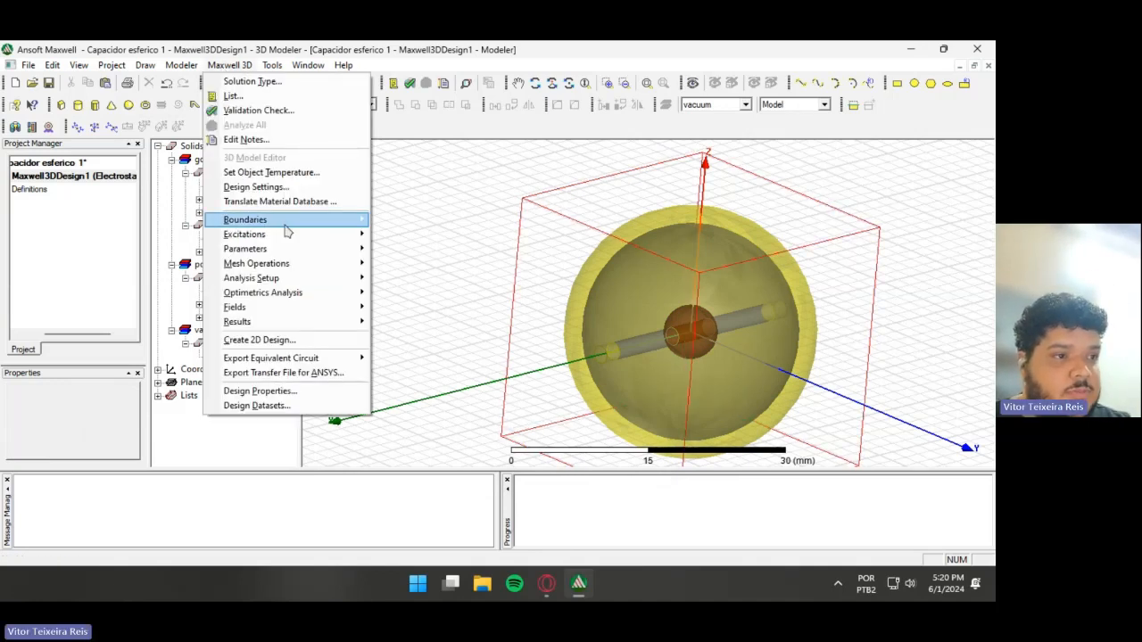
mouse_move(306, 248)
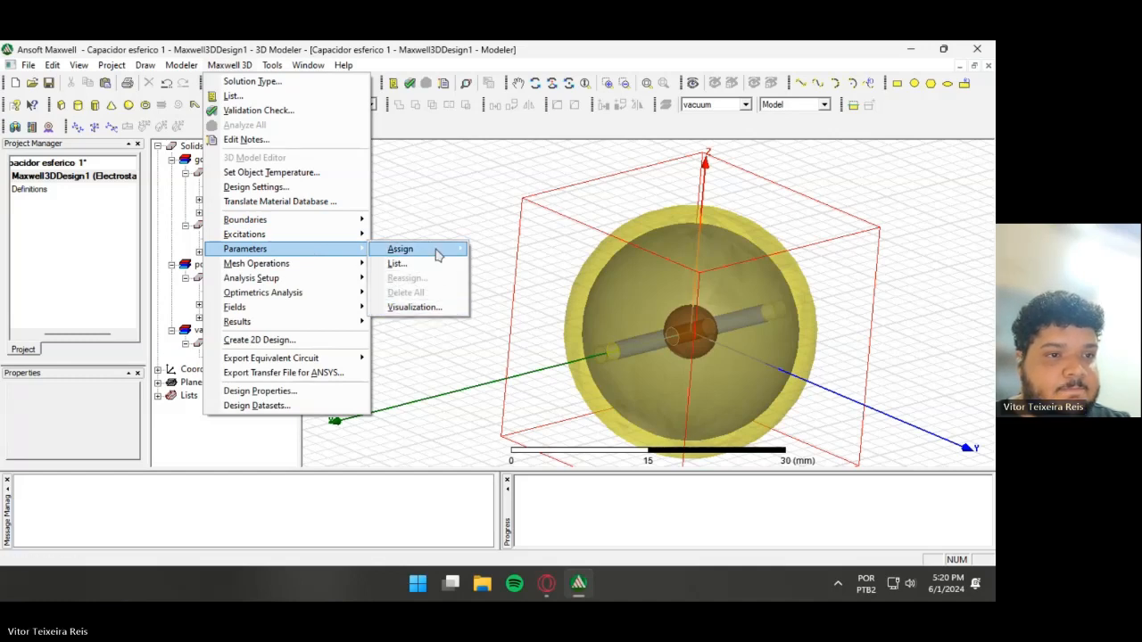
mouse_move(437, 254)
click(495, 278)
click(661, 258)
click(661, 272)
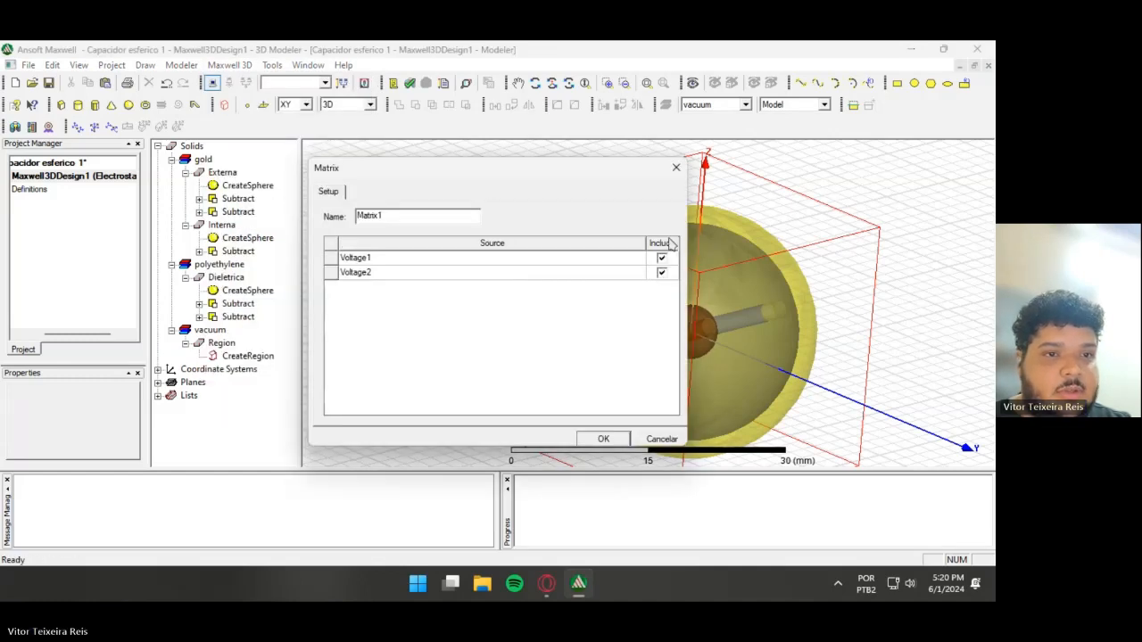
click(604, 439)
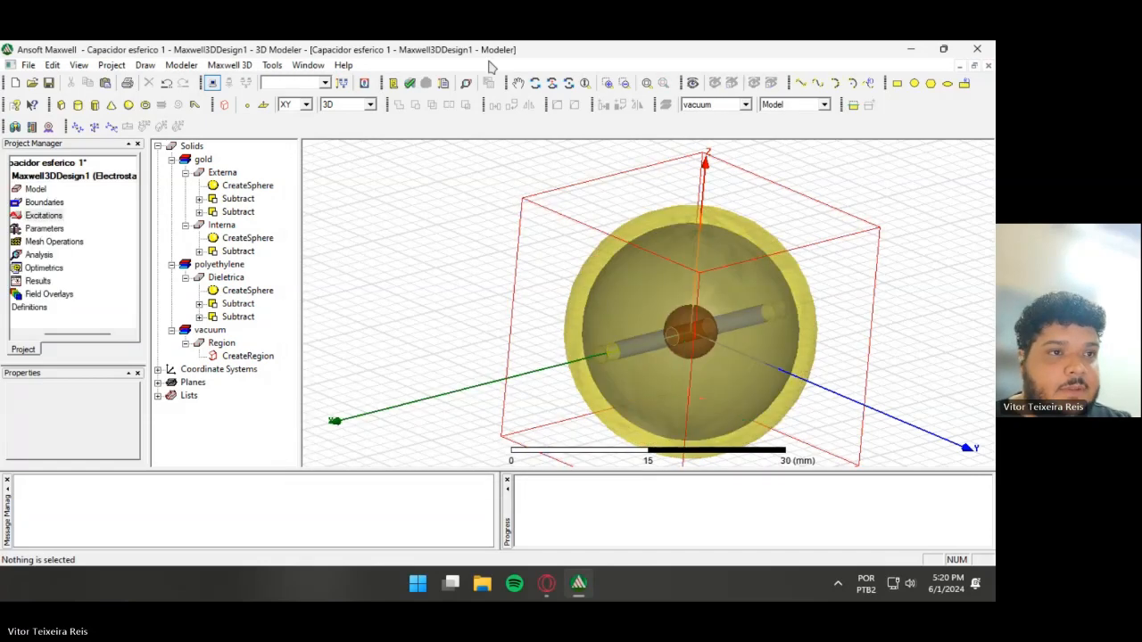
- Add a solve setup, keeping its default maximum of 10 passes and 1 percent error
click(465, 83)
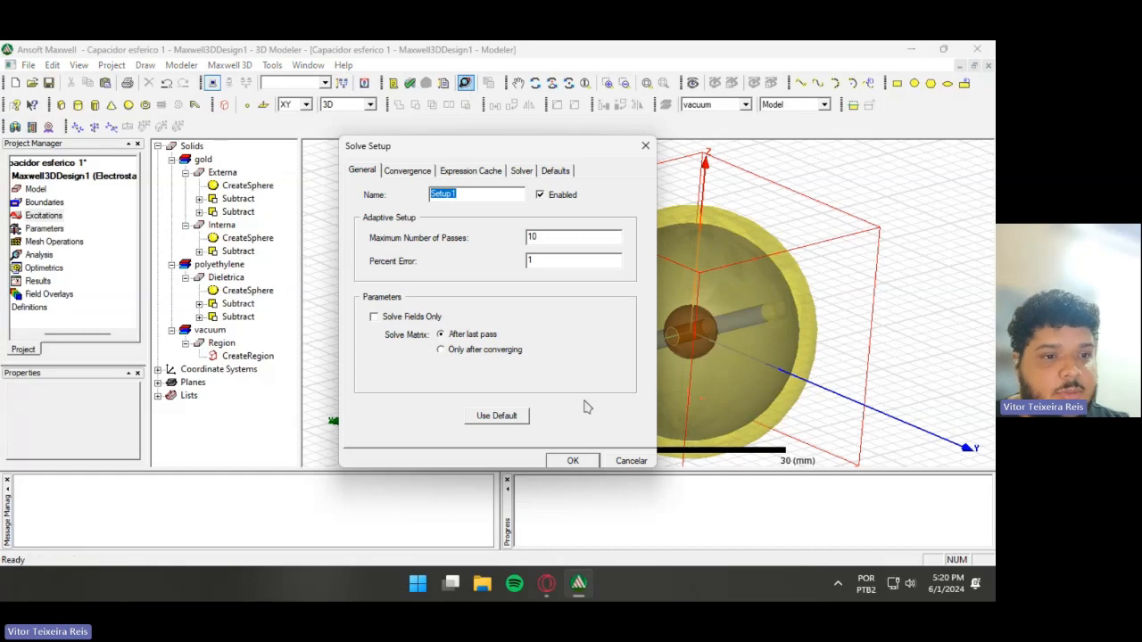
click(573, 461)
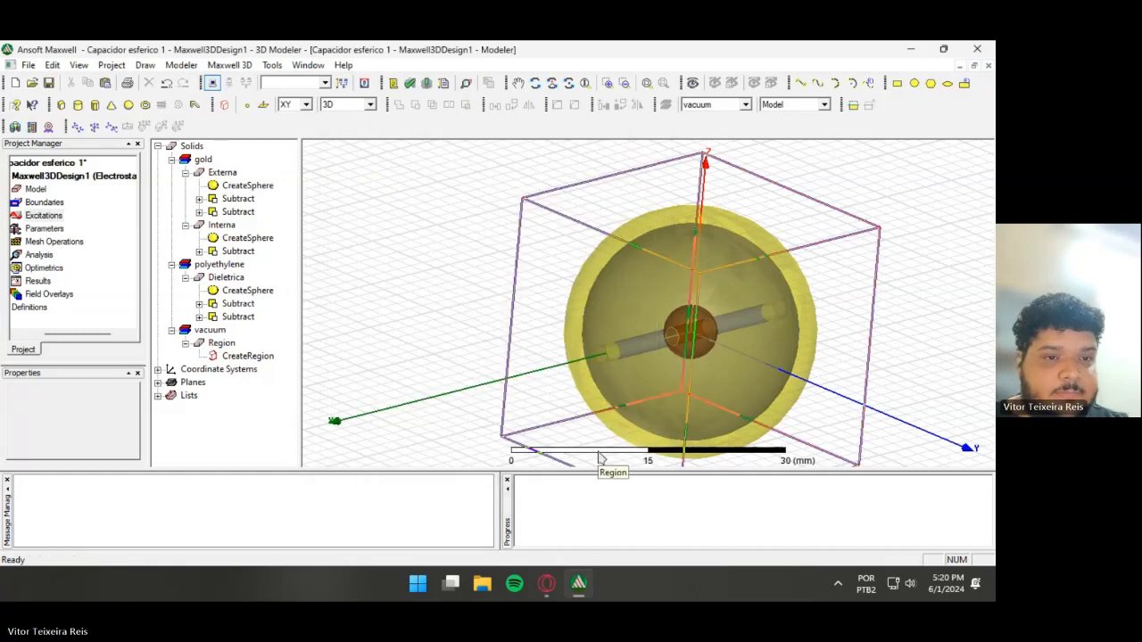
- Run the validation check on the design and analyze it
click(409, 83)
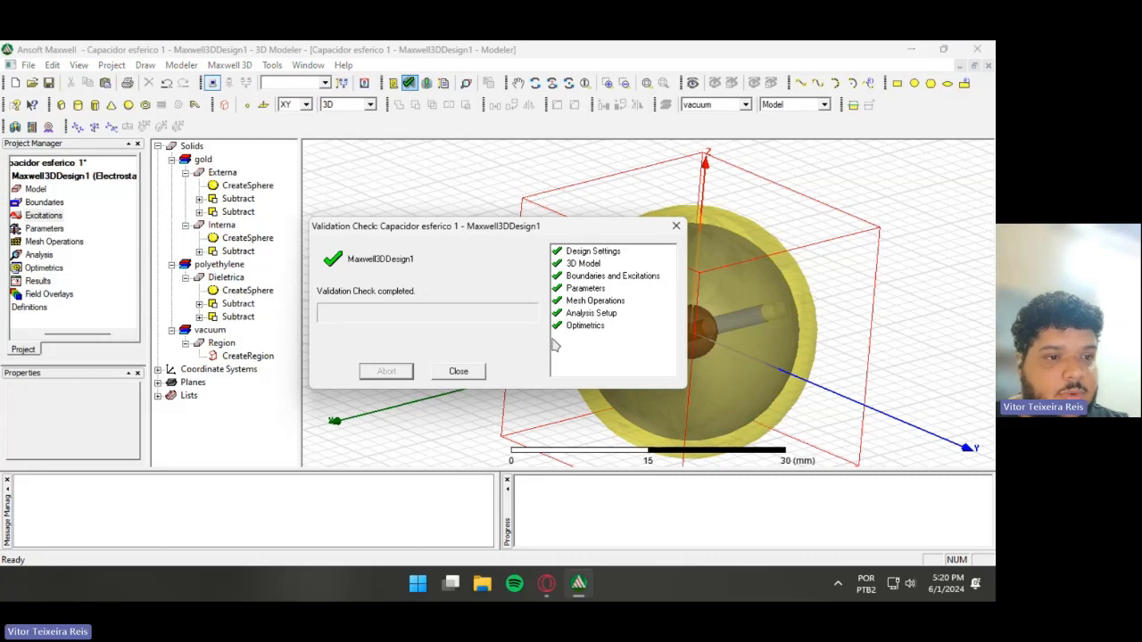
click(455, 372)
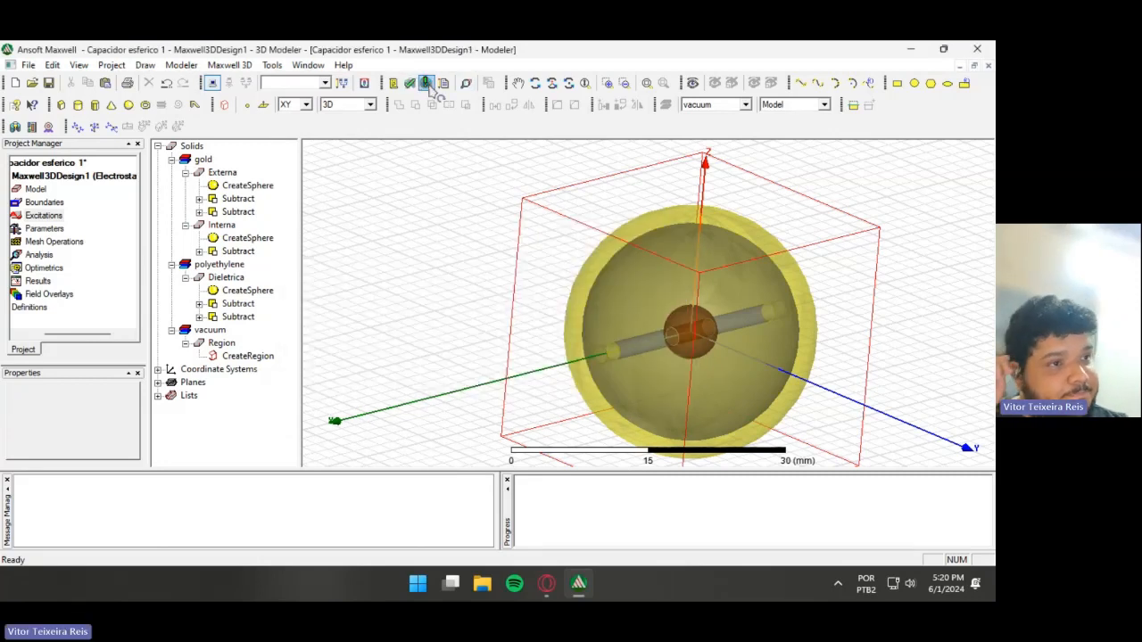
click(428, 83)
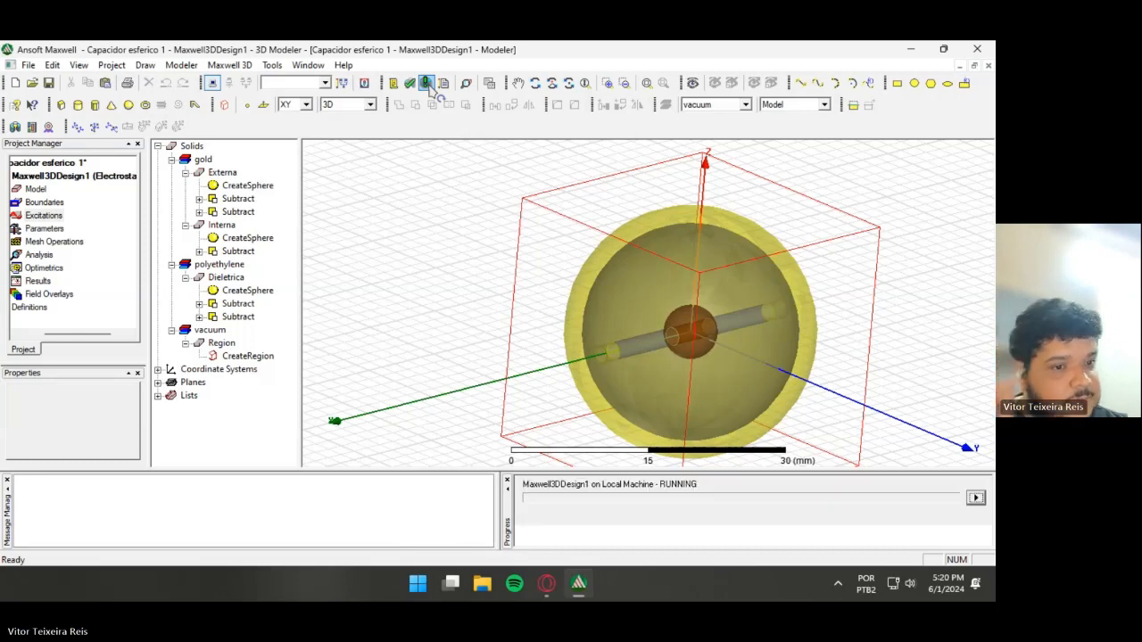
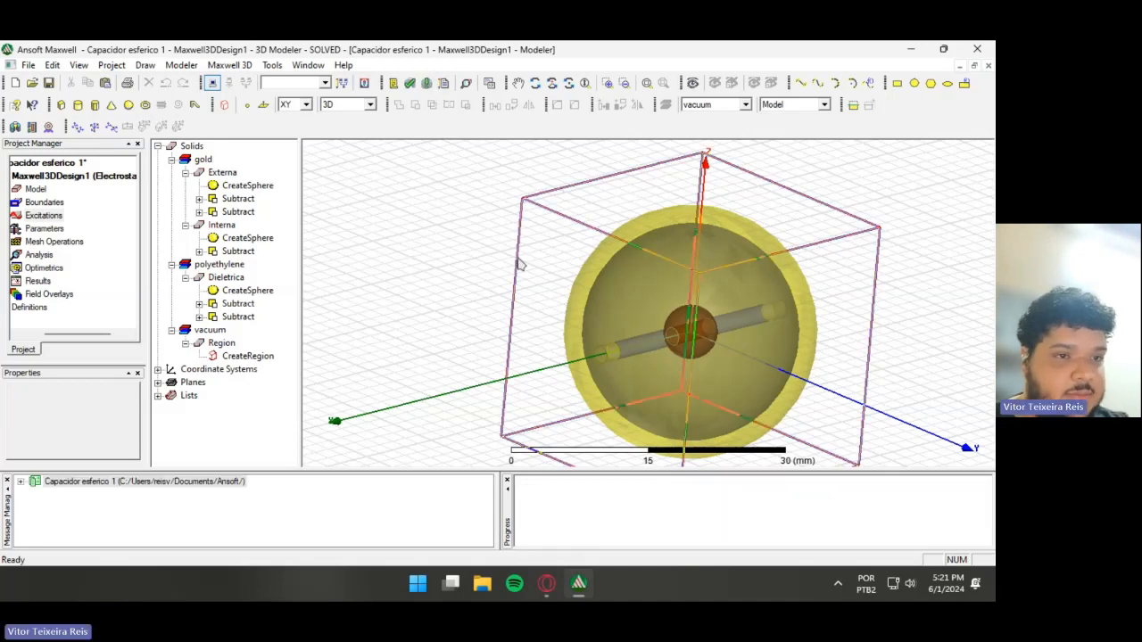
click(482, 237)
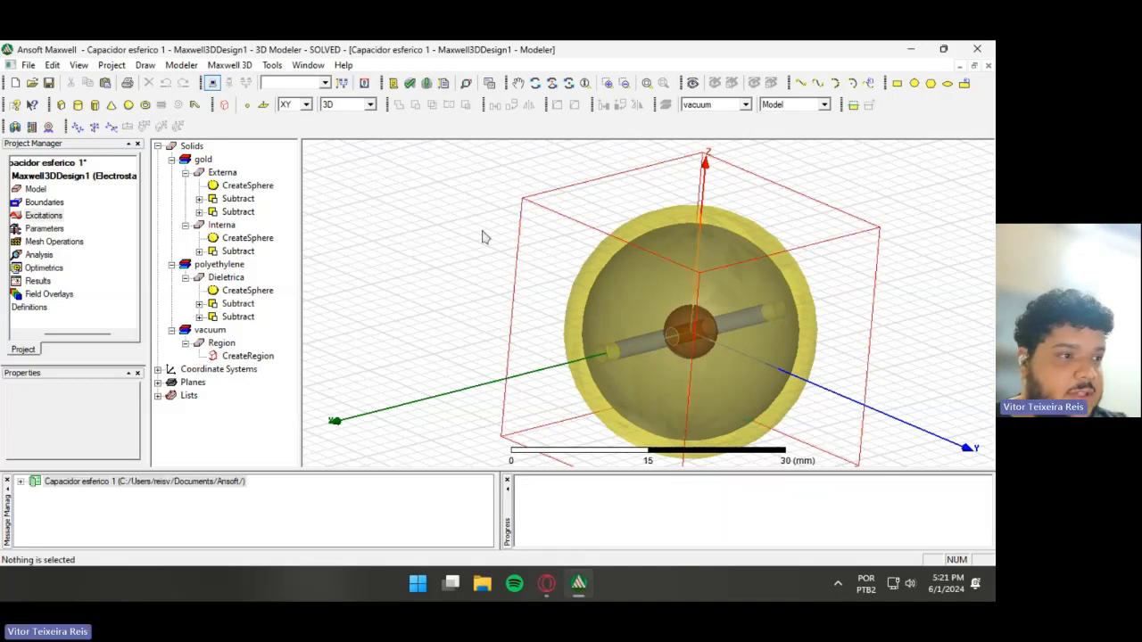
right_click(56, 296)
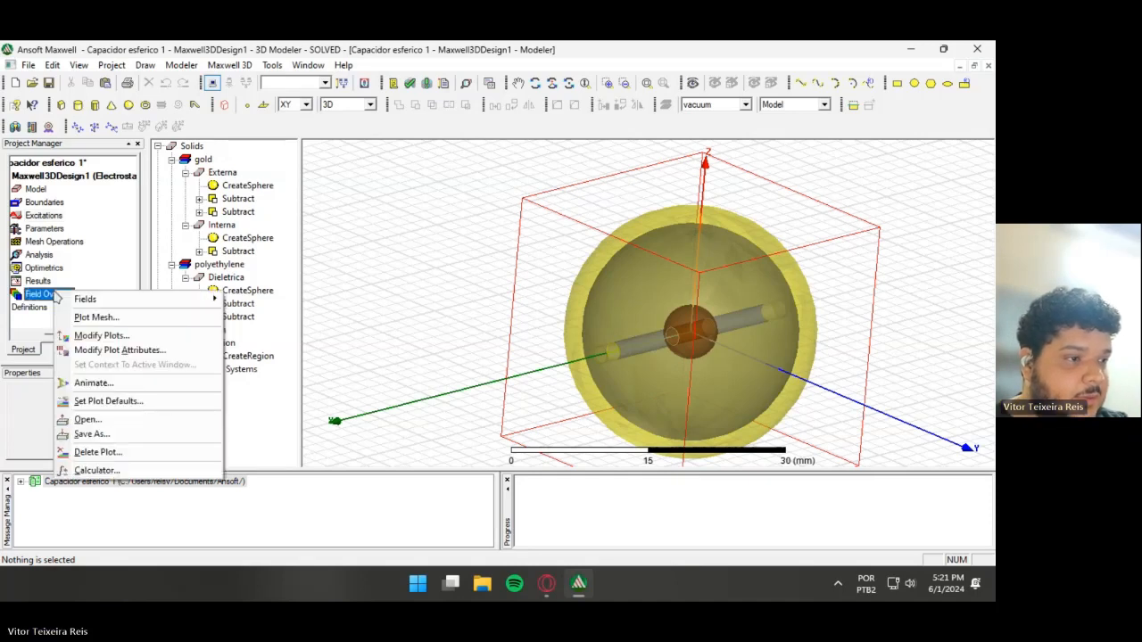
click(463, 298)
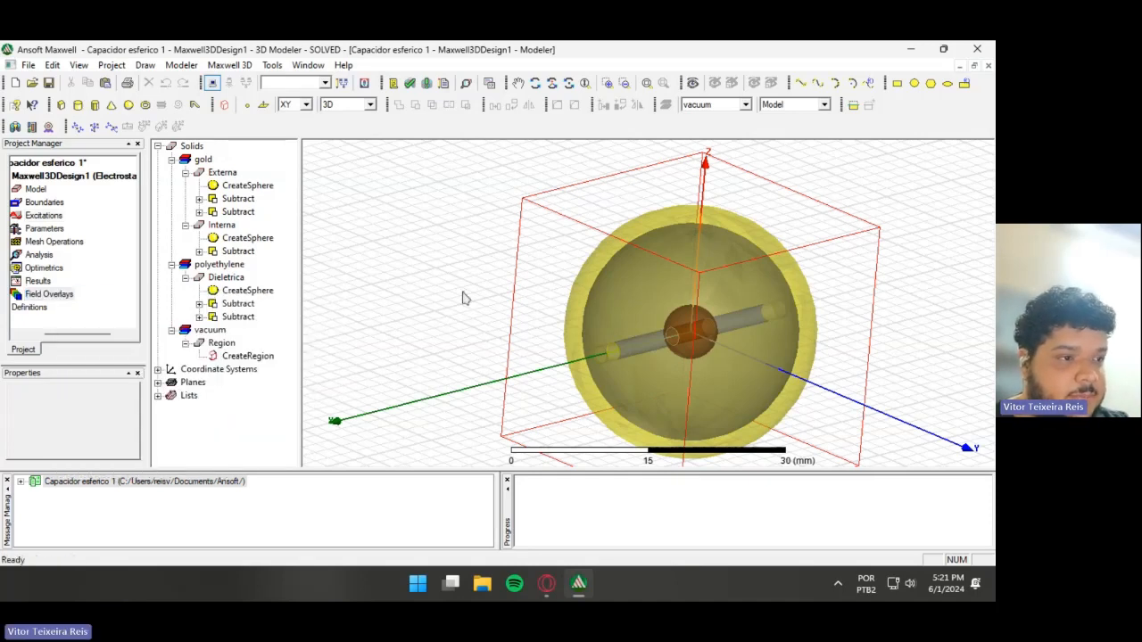
- Plot the electric field magnitude (Mag_E) on the Global:XY plane for AllObjects, using the Setup1 LastAdaptive solution
click(158, 383)
click(213, 396)
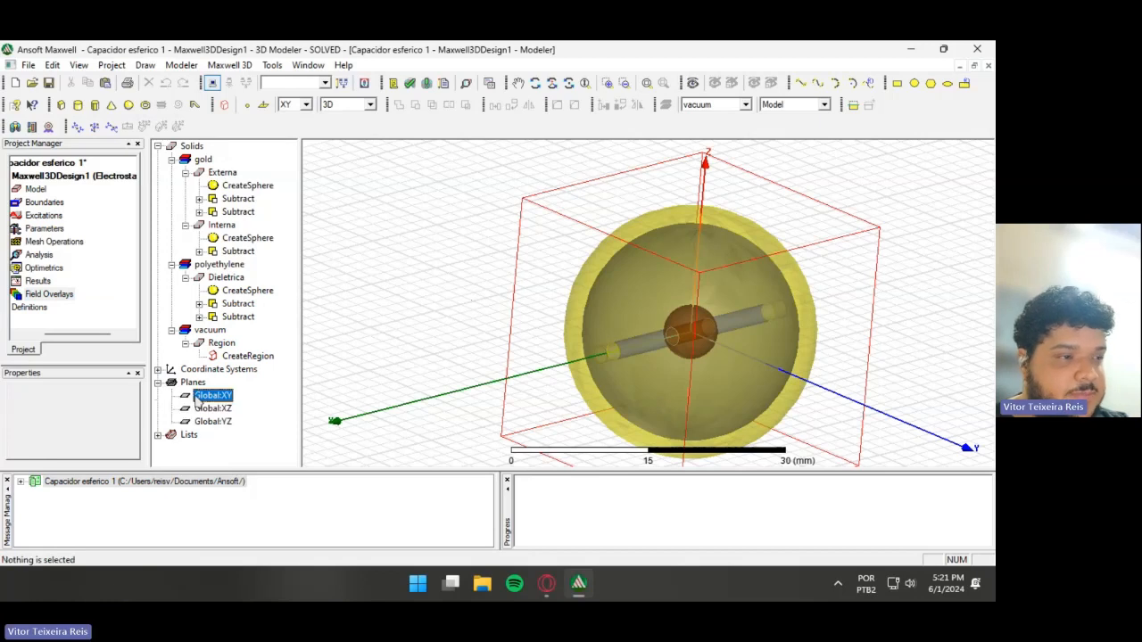
right_click(66, 297)
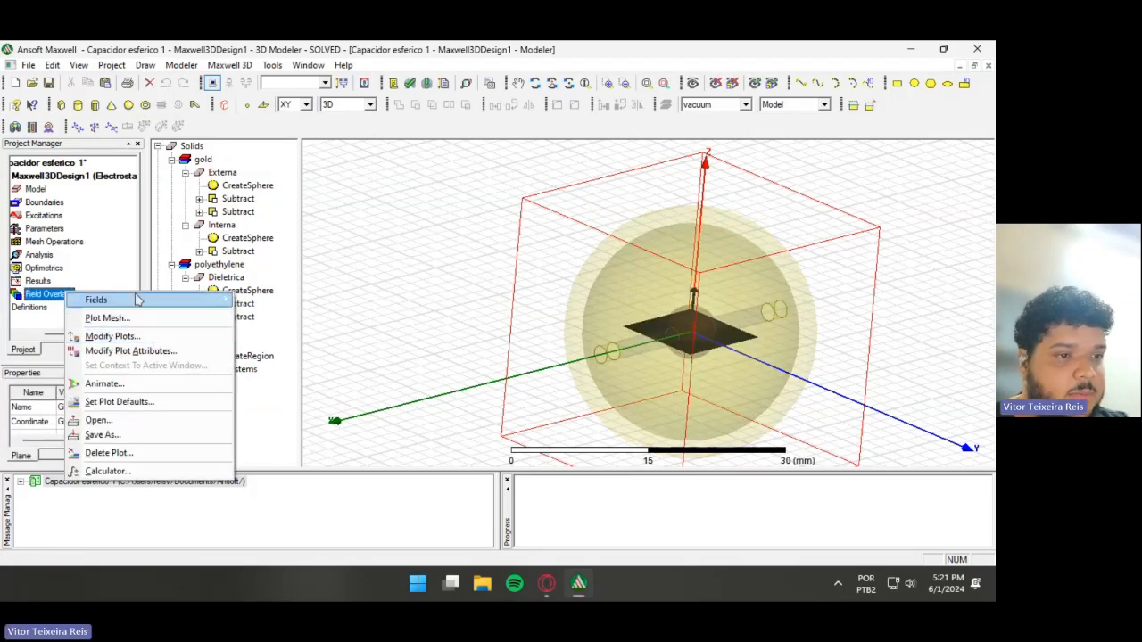
mouse_move(139, 300)
mouse_move(285, 315)
click(396, 316)
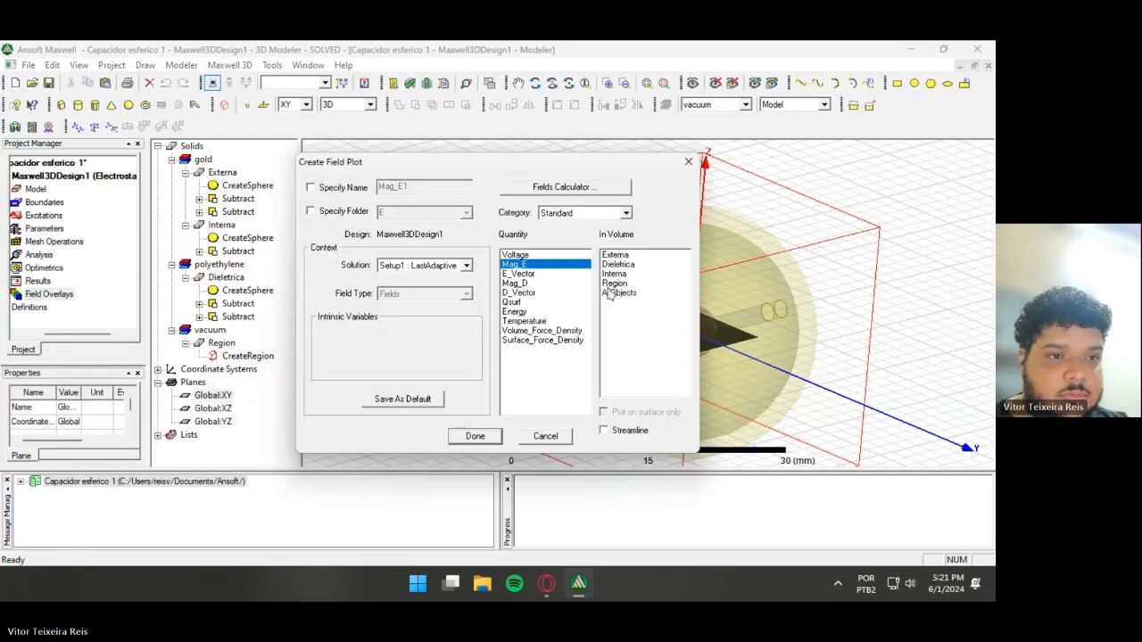
click(618, 295)
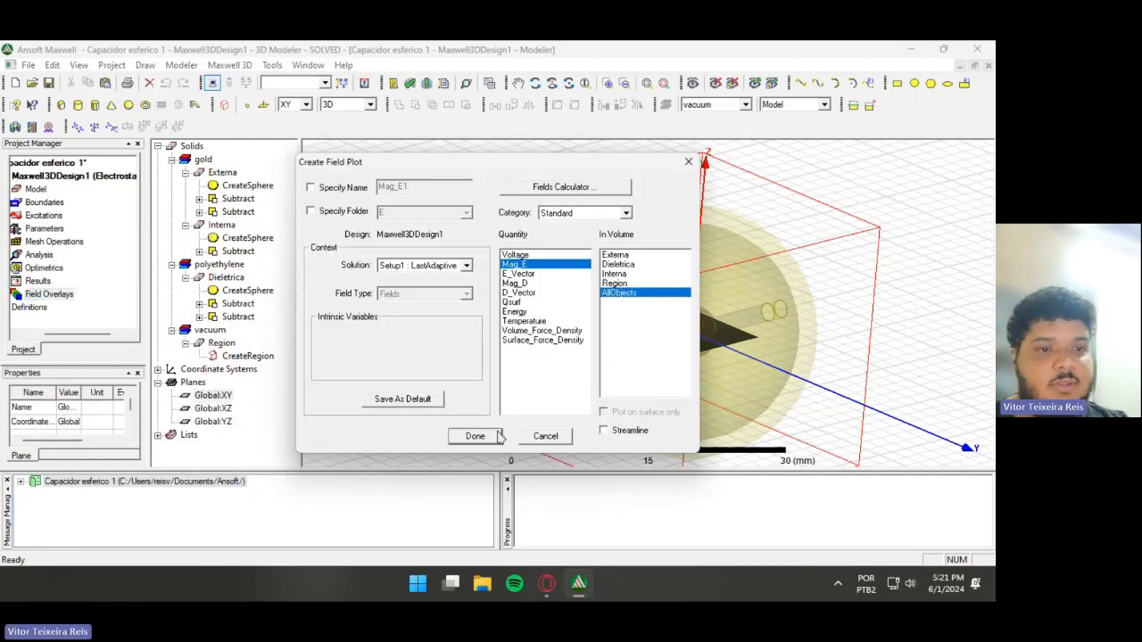
click(475, 435)
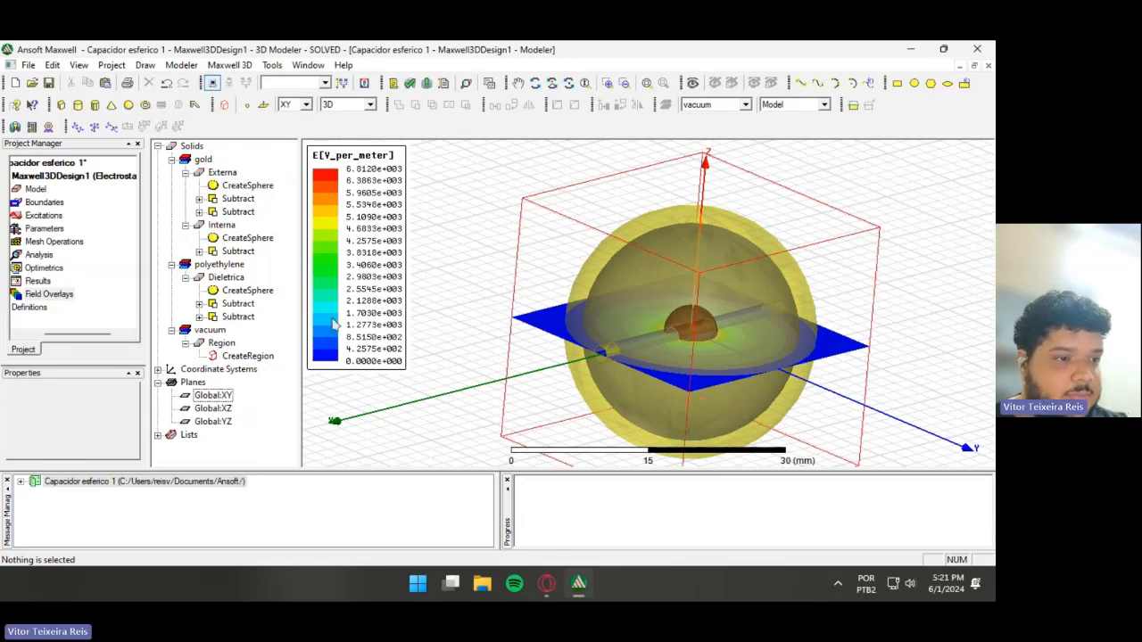
- Plot the electric field vectors (E_Vector) on the Global XY, XZ and YZ planes for AllObjects
click(216, 396)
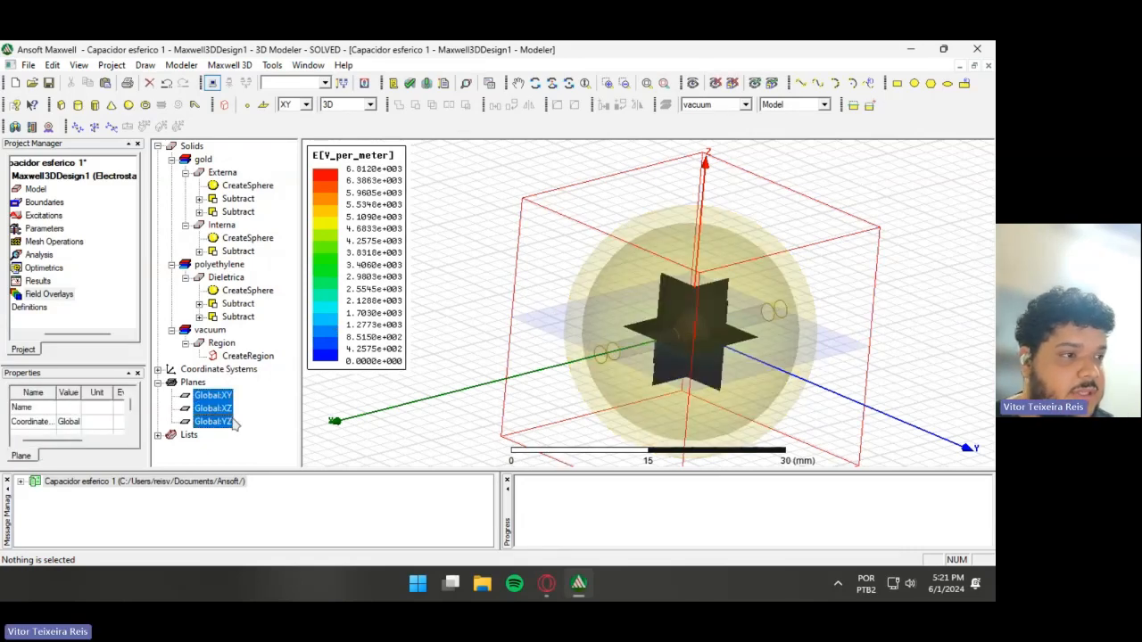
right_click(36, 297)
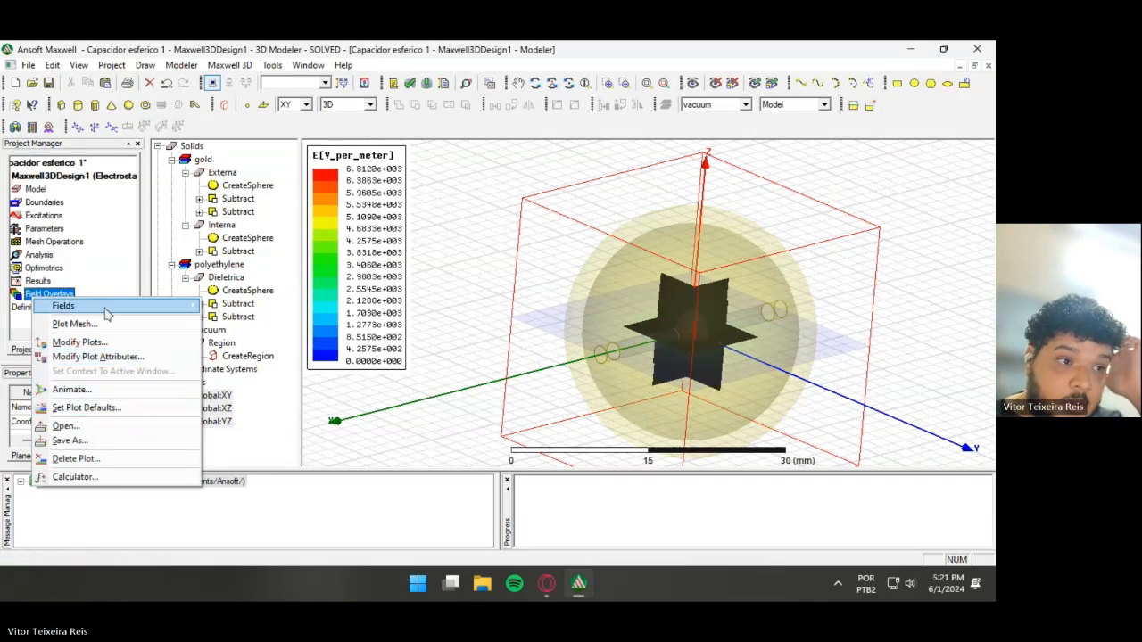
mouse_move(106, 312)
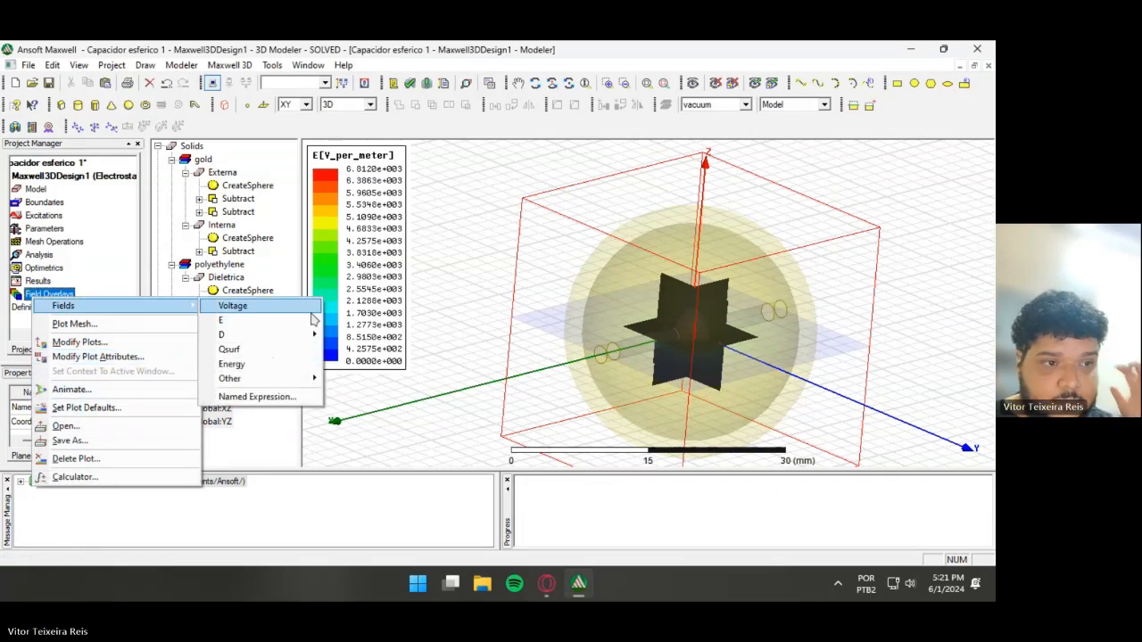
mouse_move(267, 319)
click(357, 335)
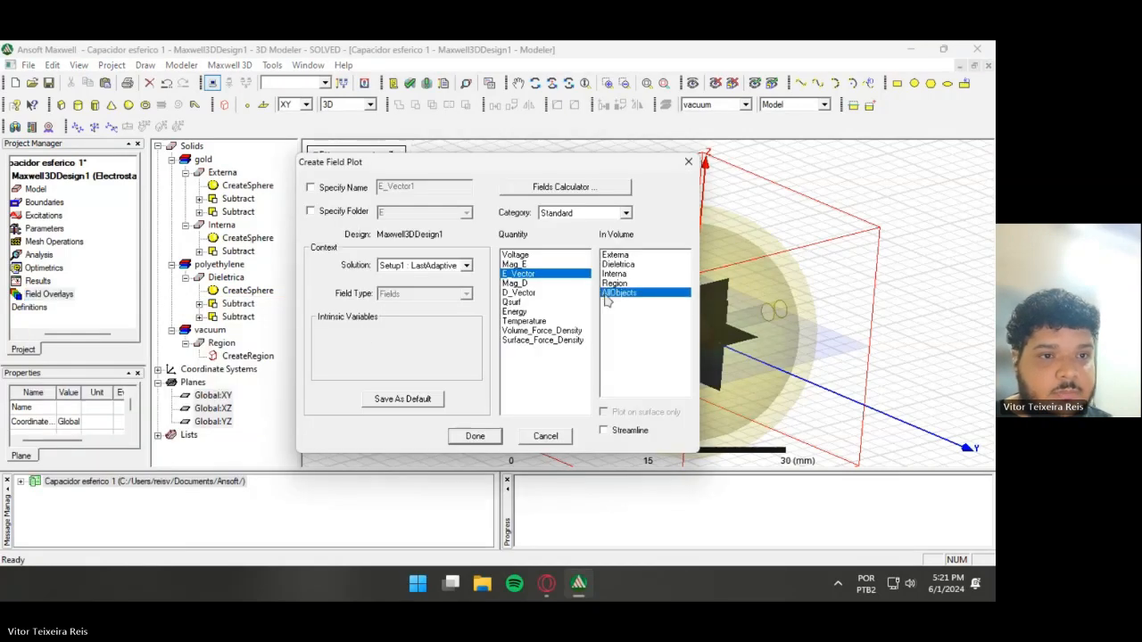
click(478, 436)
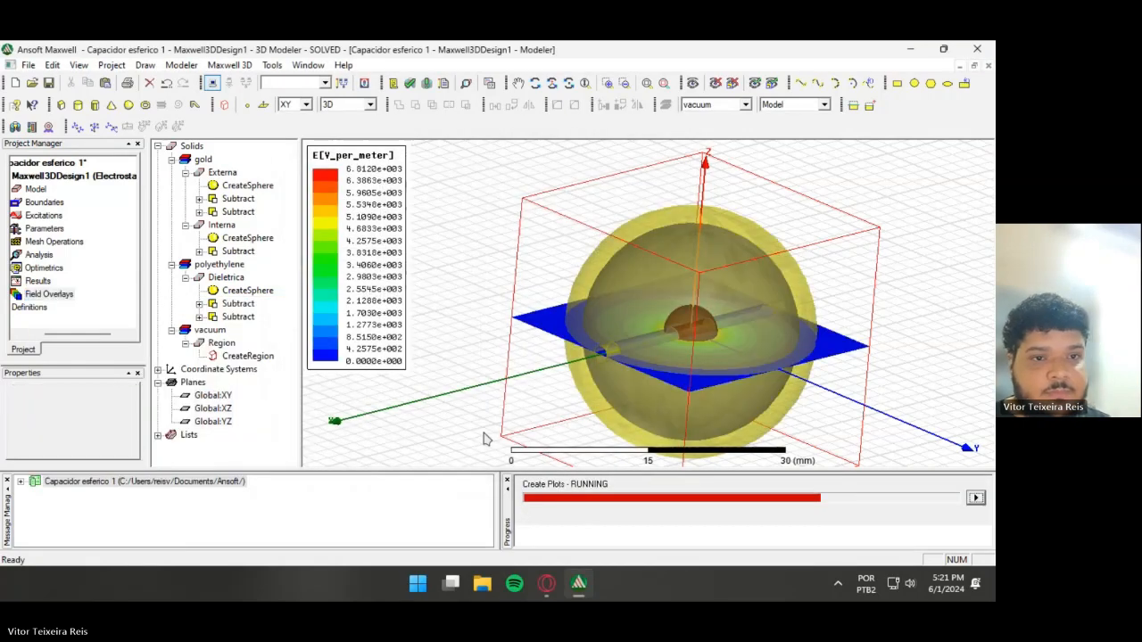
- Examine the electric field plots around the inner sphere from closer up and from different angles
scroll(682, 324, up, 5)
scroll(682, 324, down, 3)
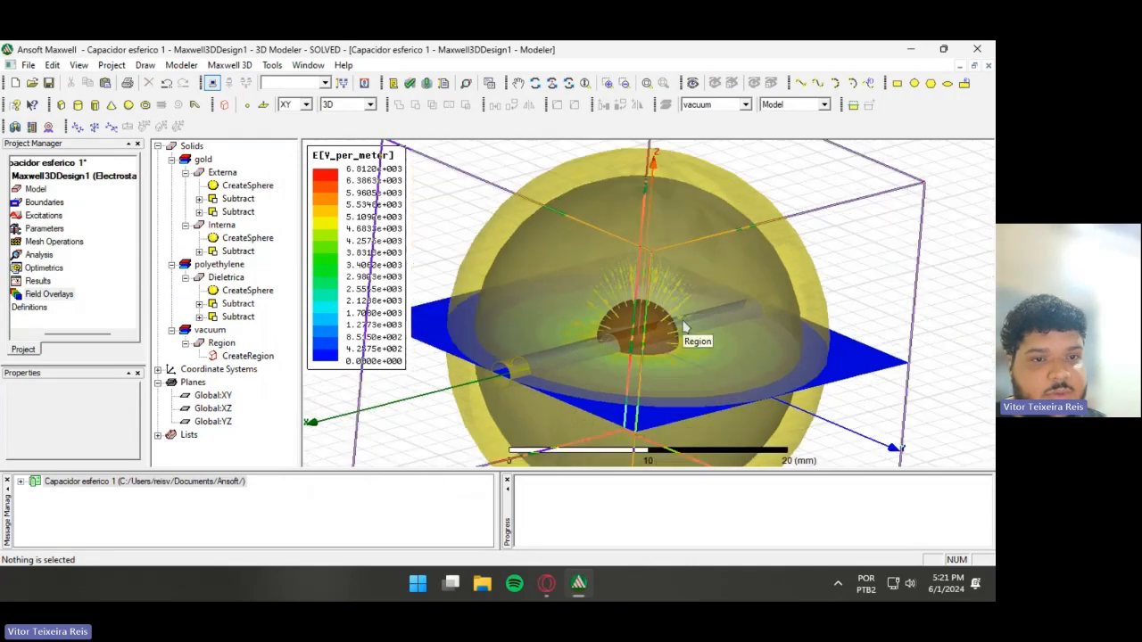
mouse_move(851, 268)
alt+mouse_down()
mouse_move(820, 382)
mouse_move(844, 249)
mouse_move(837, 280)
alt+mouse_up()
scroll(843, 286, down, 3)
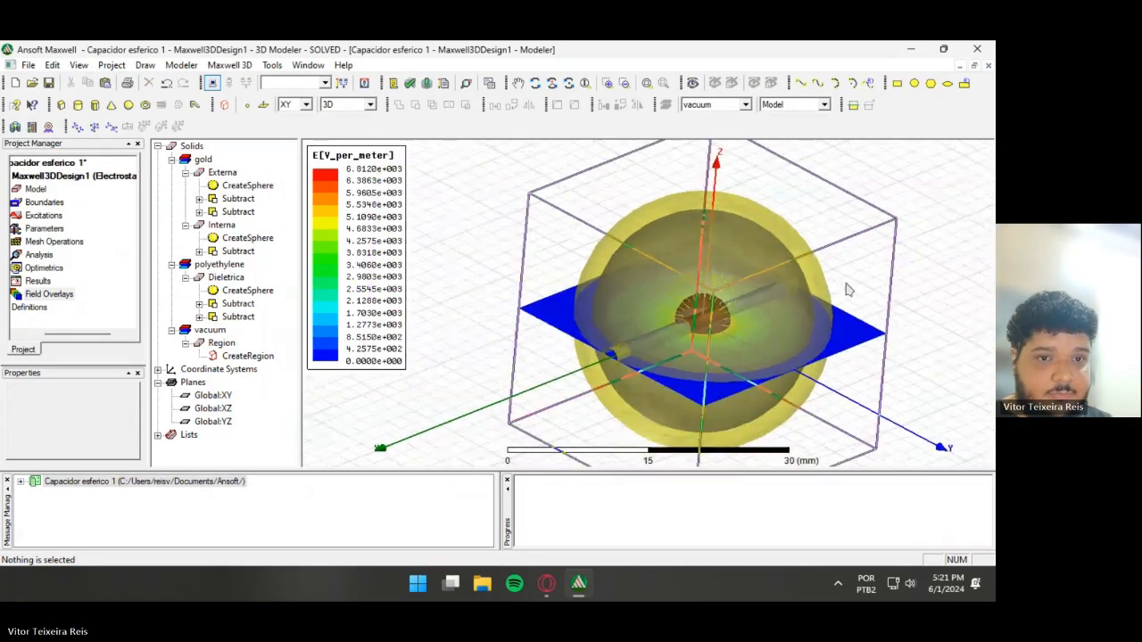
scroll(846, 285, down, 3)
shift+drag(911, 275, 837, 271)
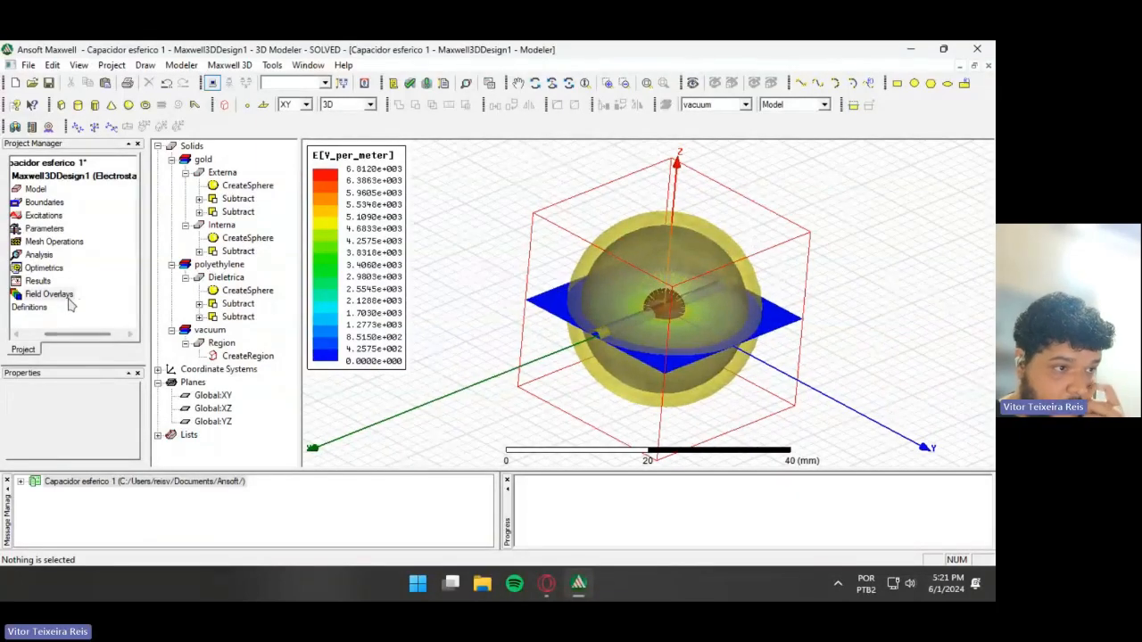
- Create the field plot animation Animation1 sweeping NormalizedDistance from 0 to 1 in 10 steps
right_click(40, 295)
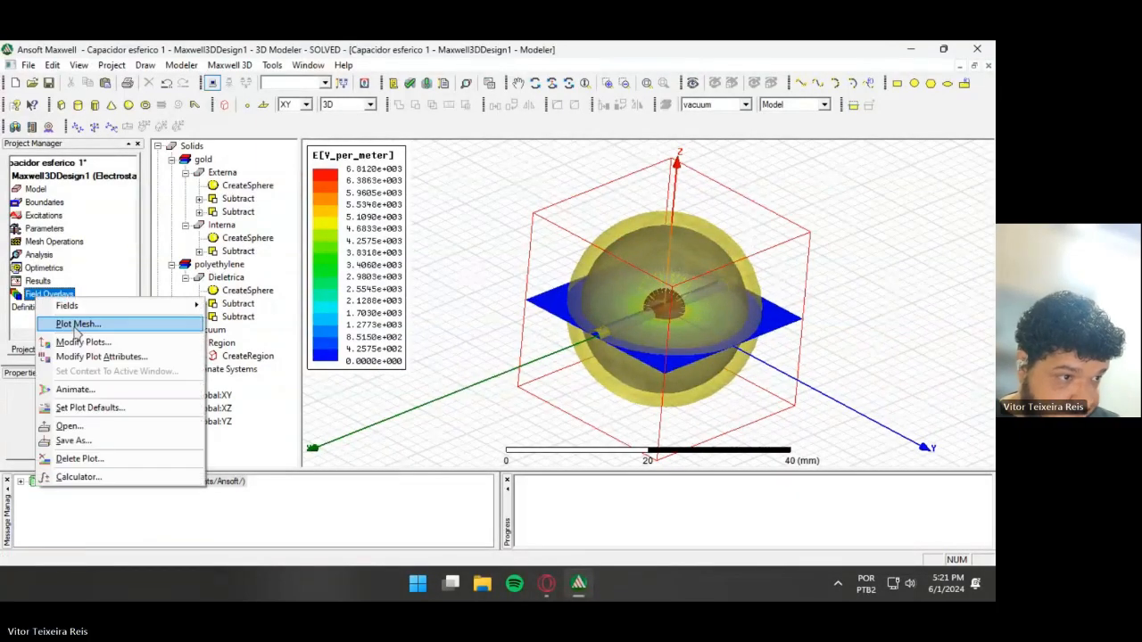
click(78, 389)
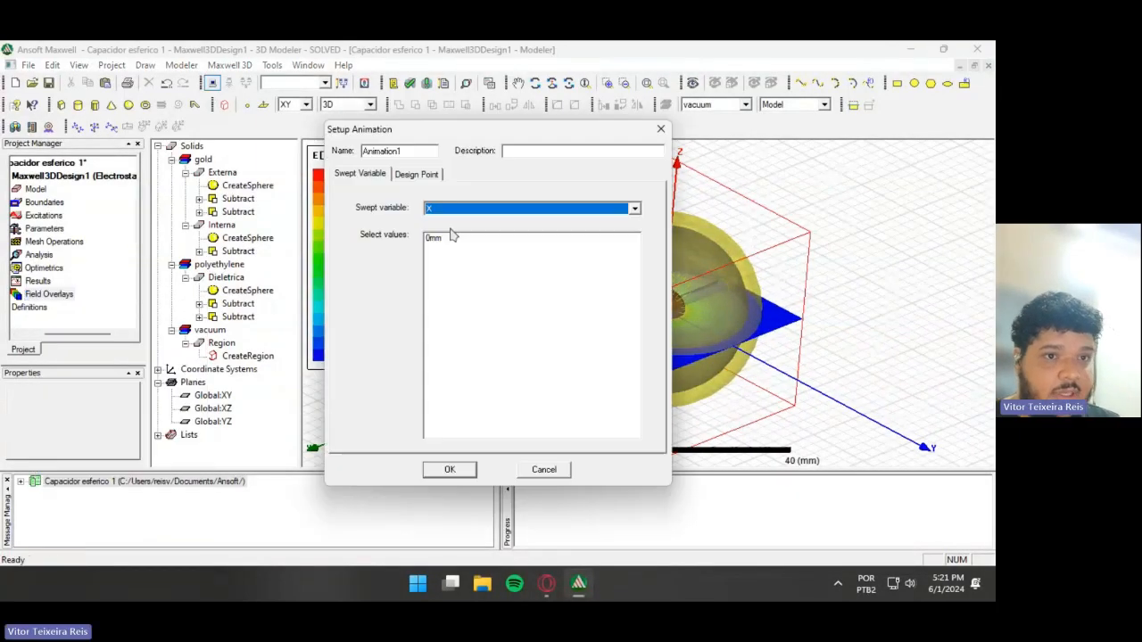
click(634, 209)
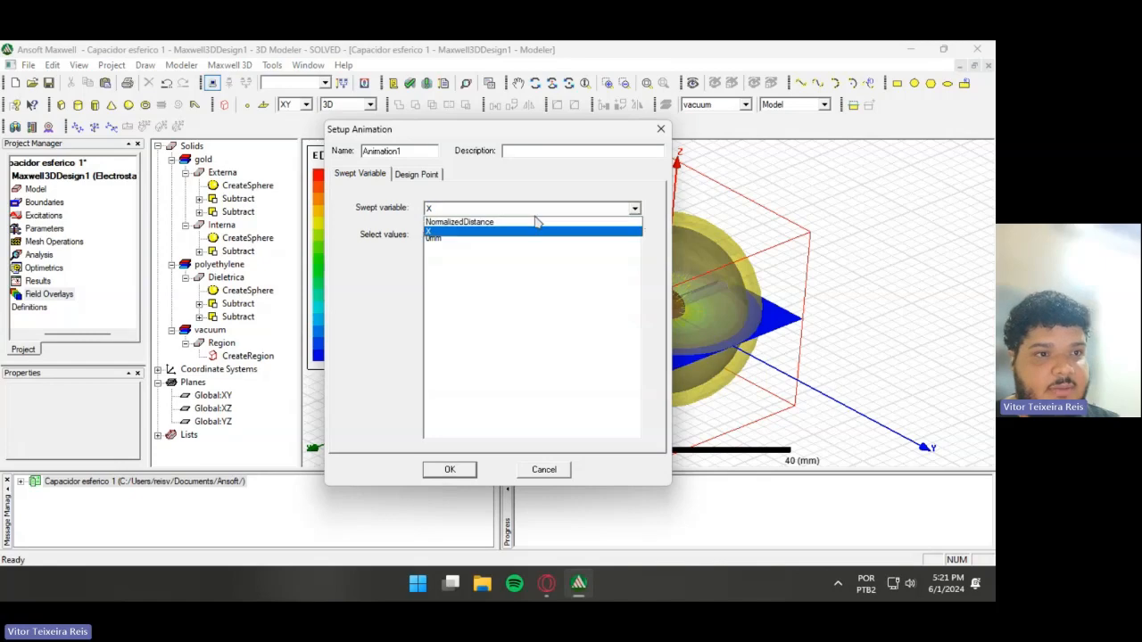
click(480, 222)
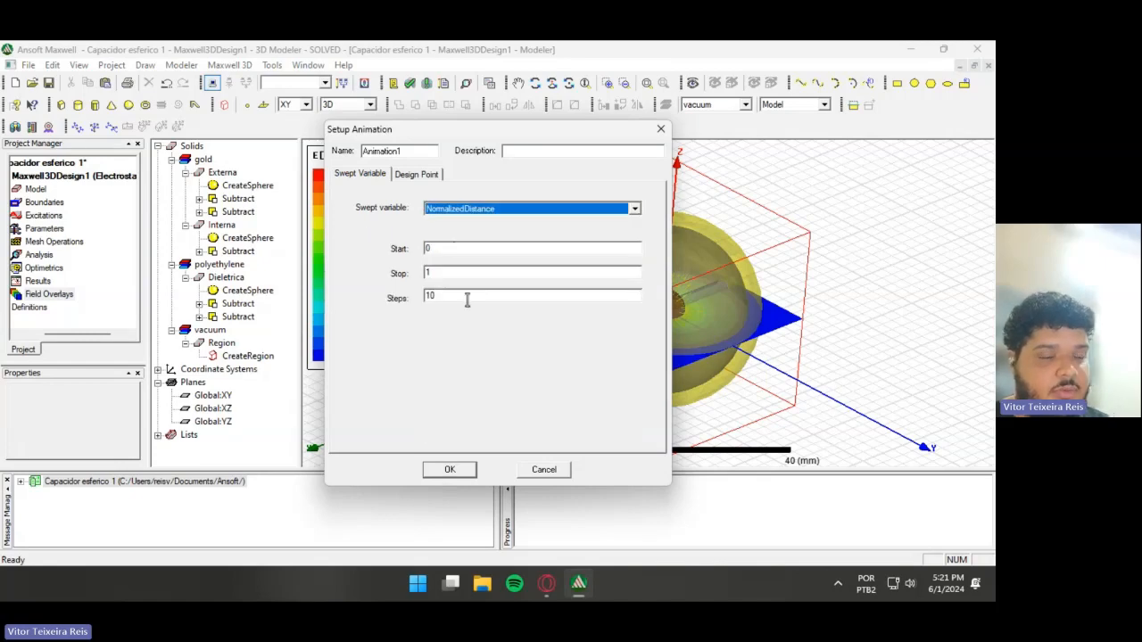
click(453, 471)
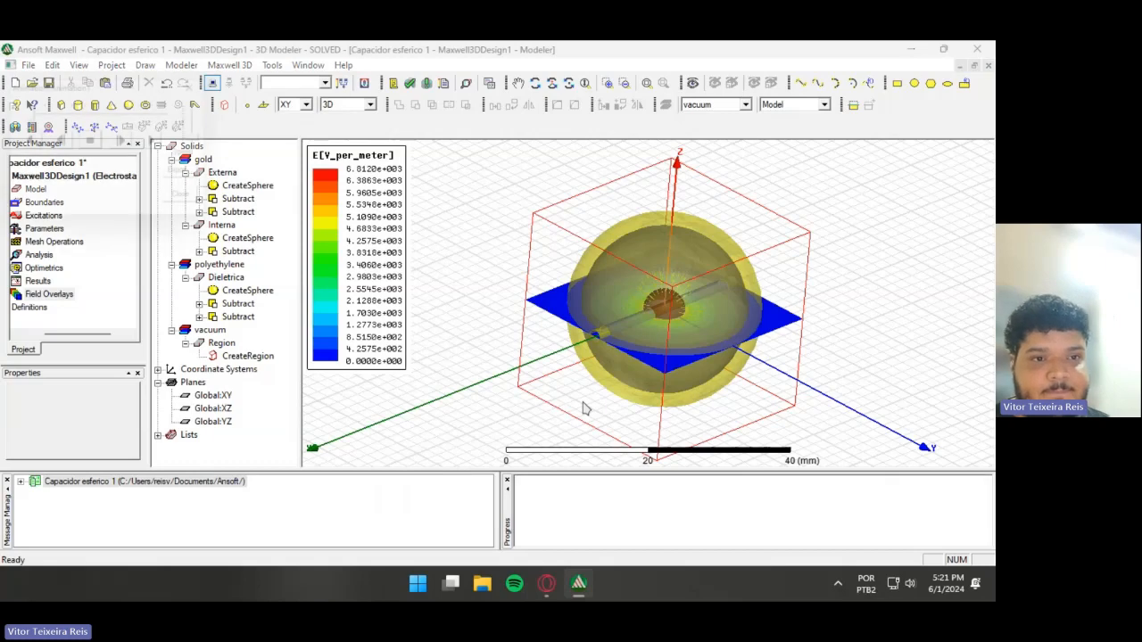
- Examine the running field animation around the inner sphere from several angles, stop it and close the animation controls
middle_drag(843, 272, 851, 329)
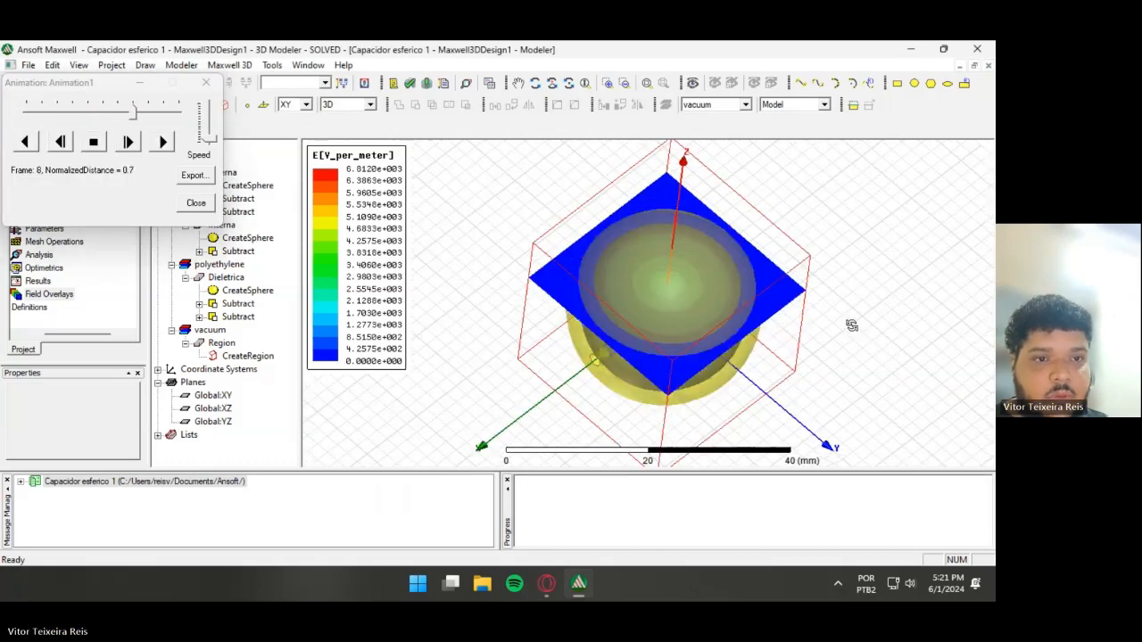
scroll(687, 332, up, 5)
middle_drag(688, 327, 696, 298)
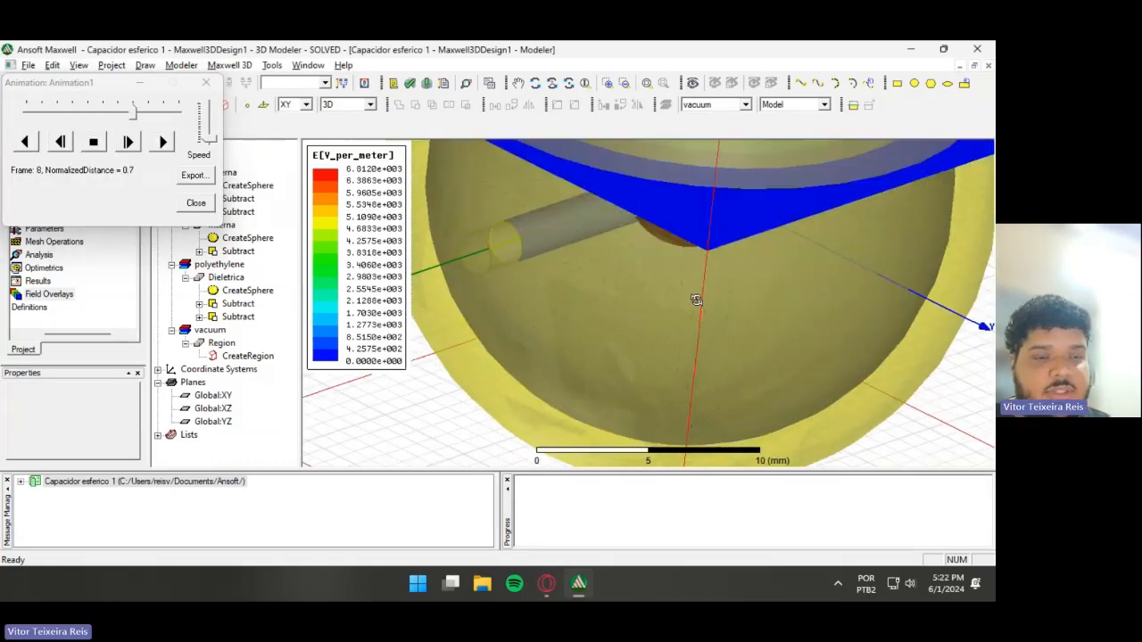
scroll(764, 220, down, 2)
middle_drag(822, 221, 752, 200)
scroll(722, 149, down, 1)
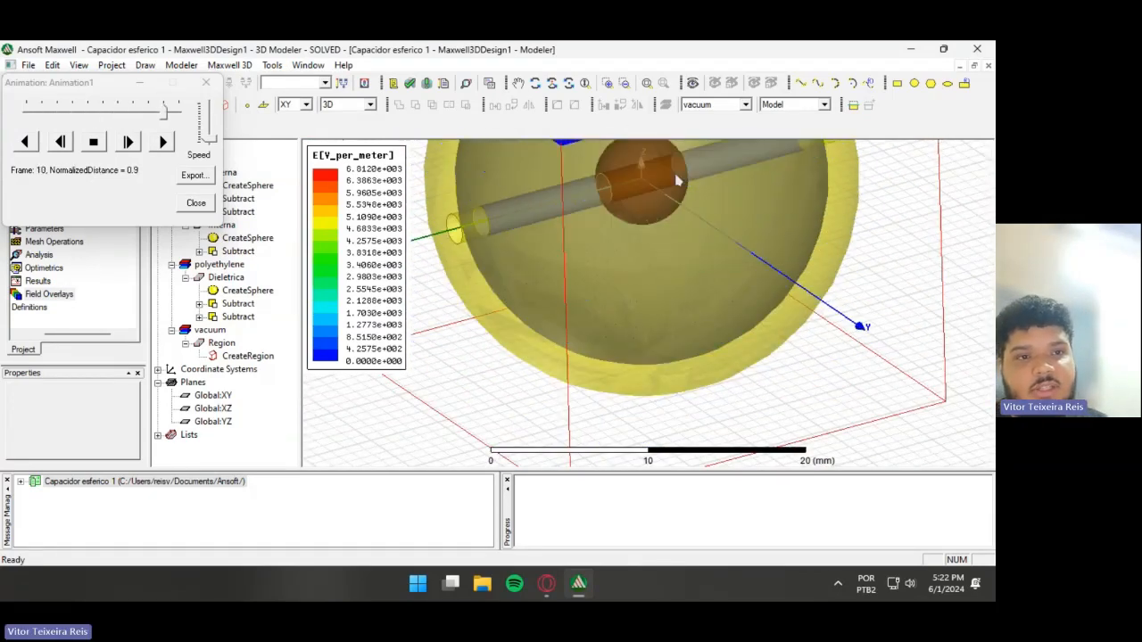
middle_drag(675, 180, 649, 153)
scroll(699, 224, up, 4)
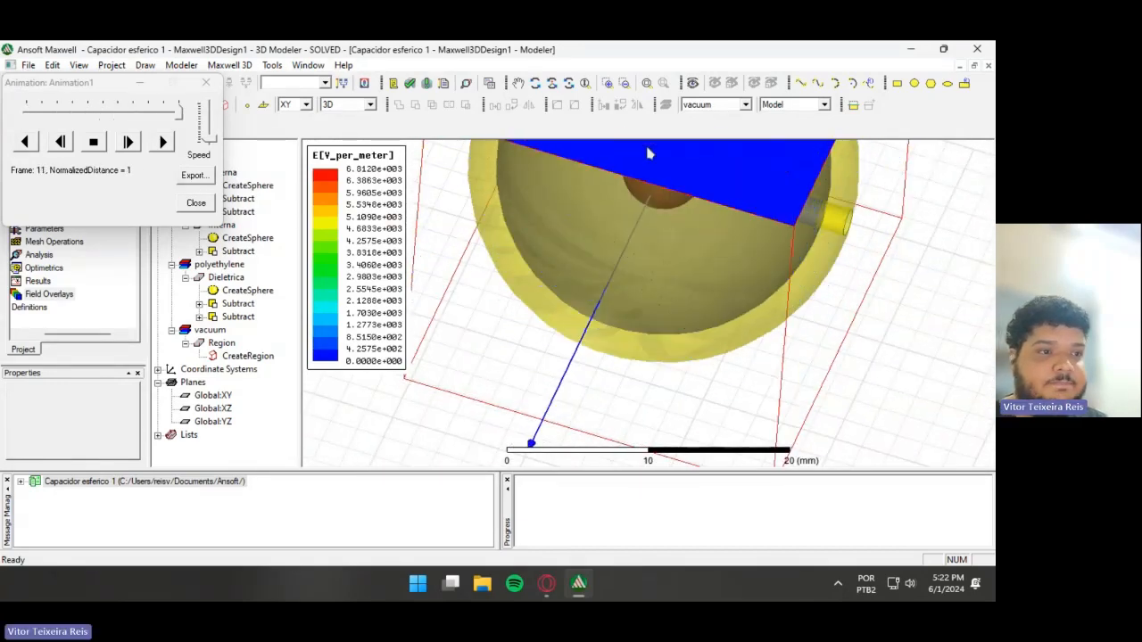
click(91, 145)
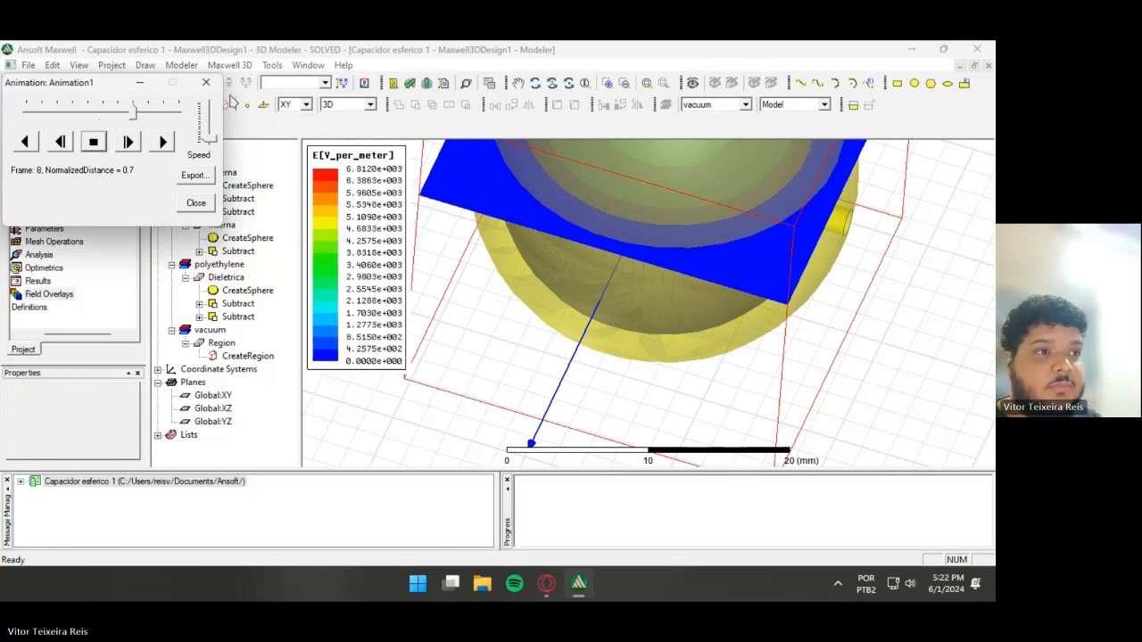
click(206, 82)
- View the capacitance matrix in the solution data and preview its equivalent circuit model without exporting it
click(229, 66)
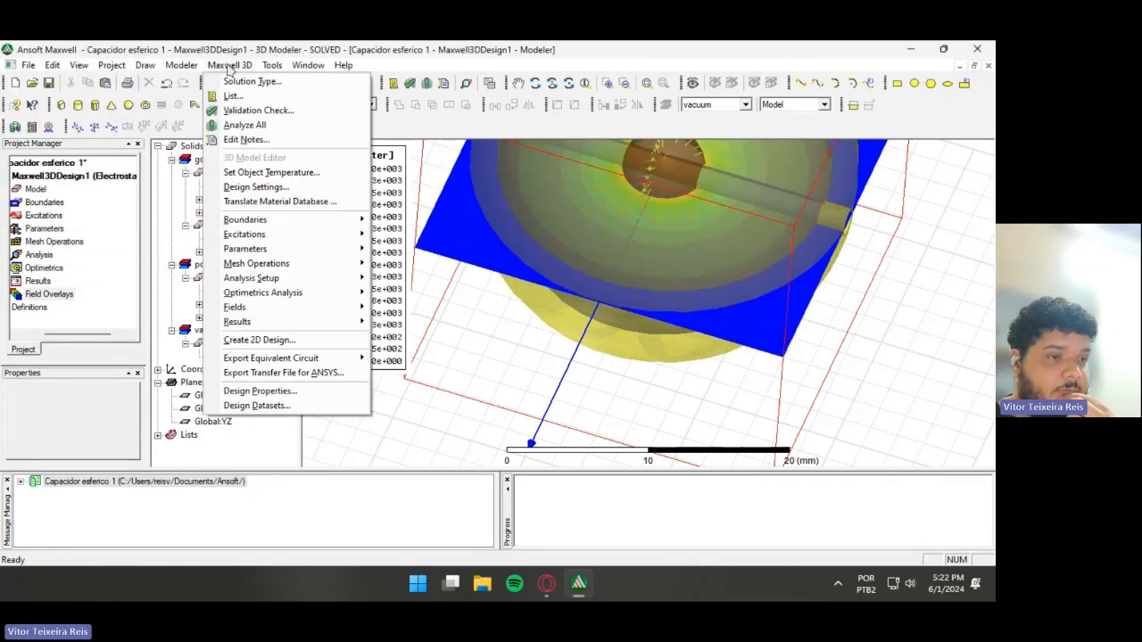
mouse_move(341, 325)
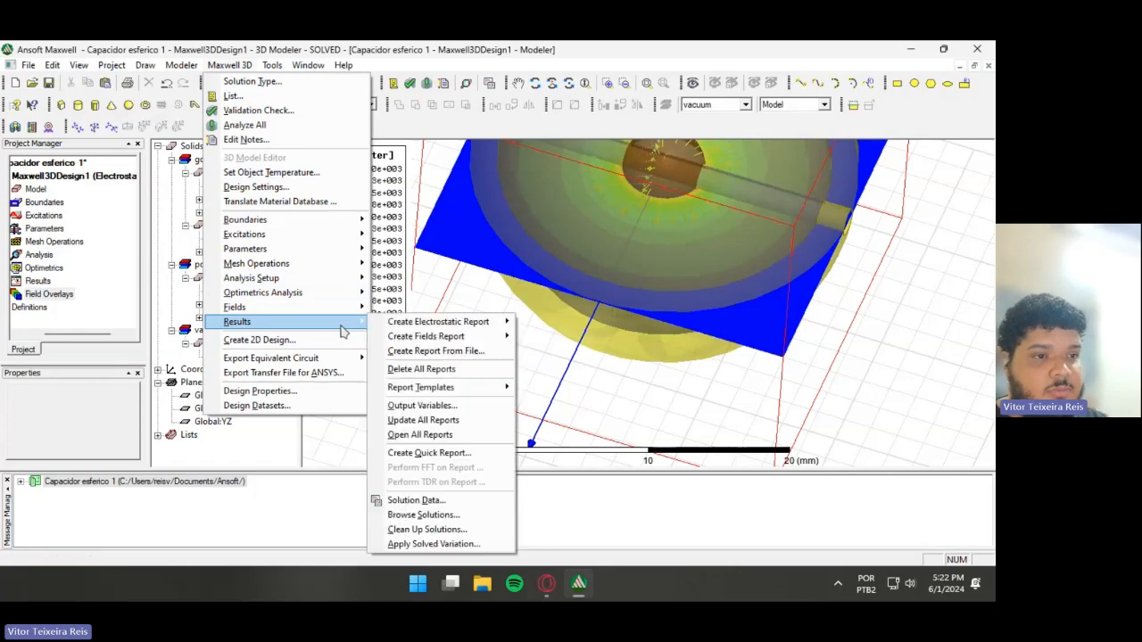
click(418, 501)
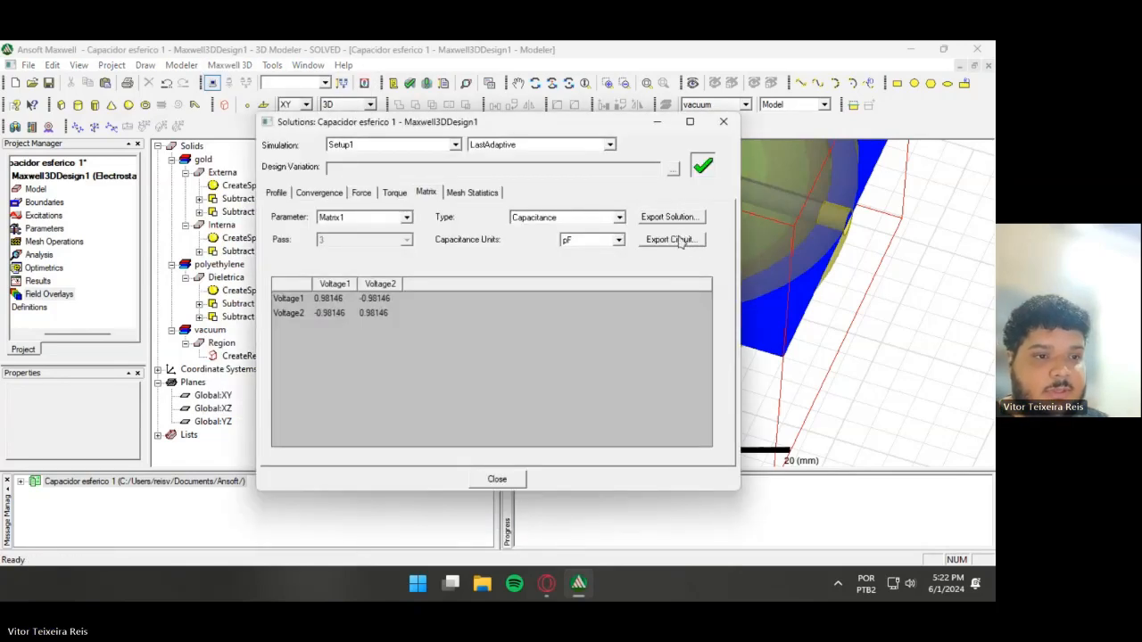
click(671, 239)
click(447, 450)
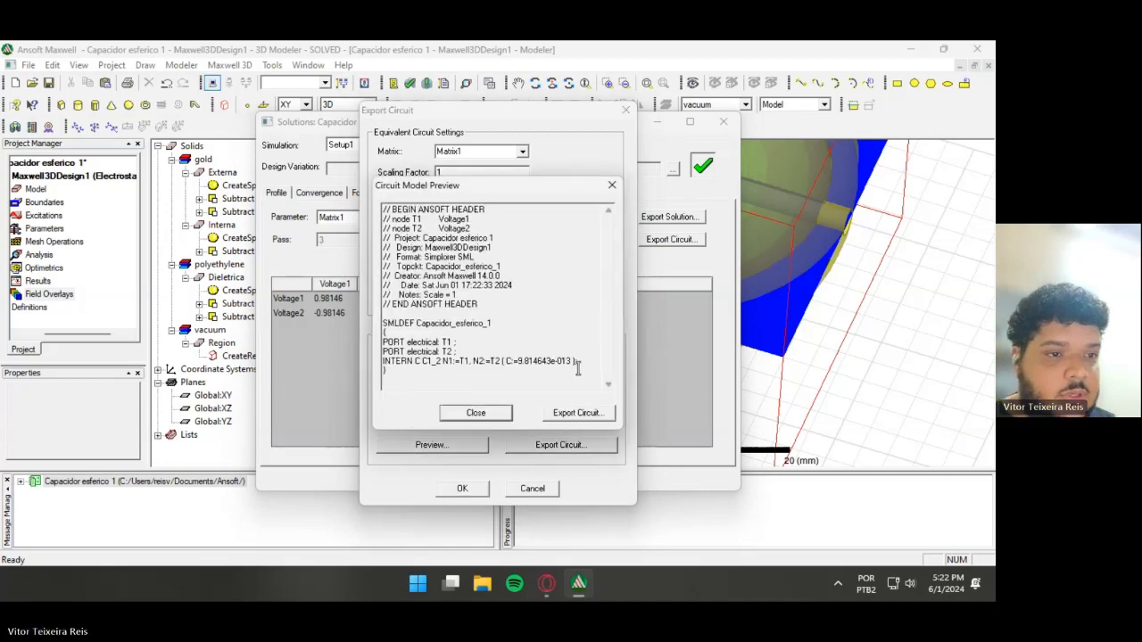
drag(578, 361, 395, 362)
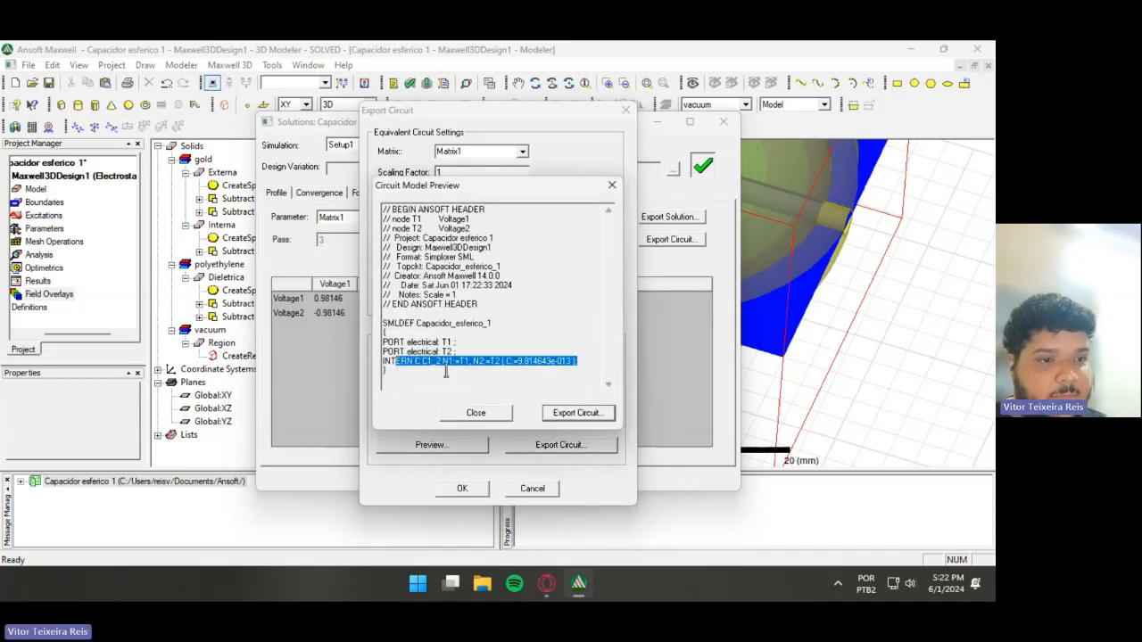
click(474, 377)
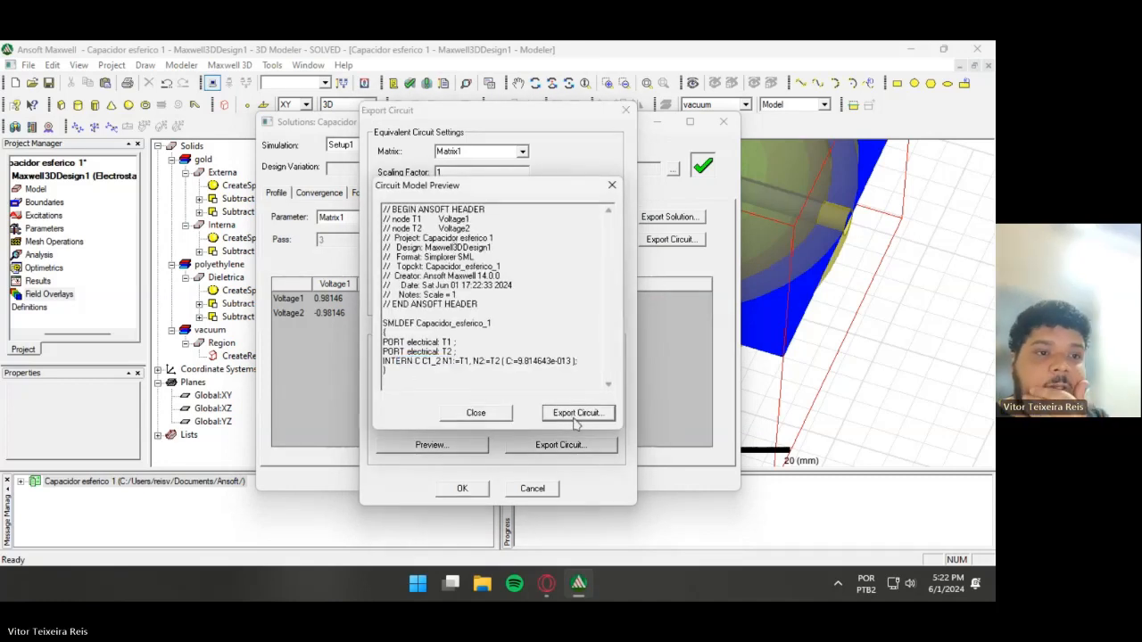
click(473, 413)
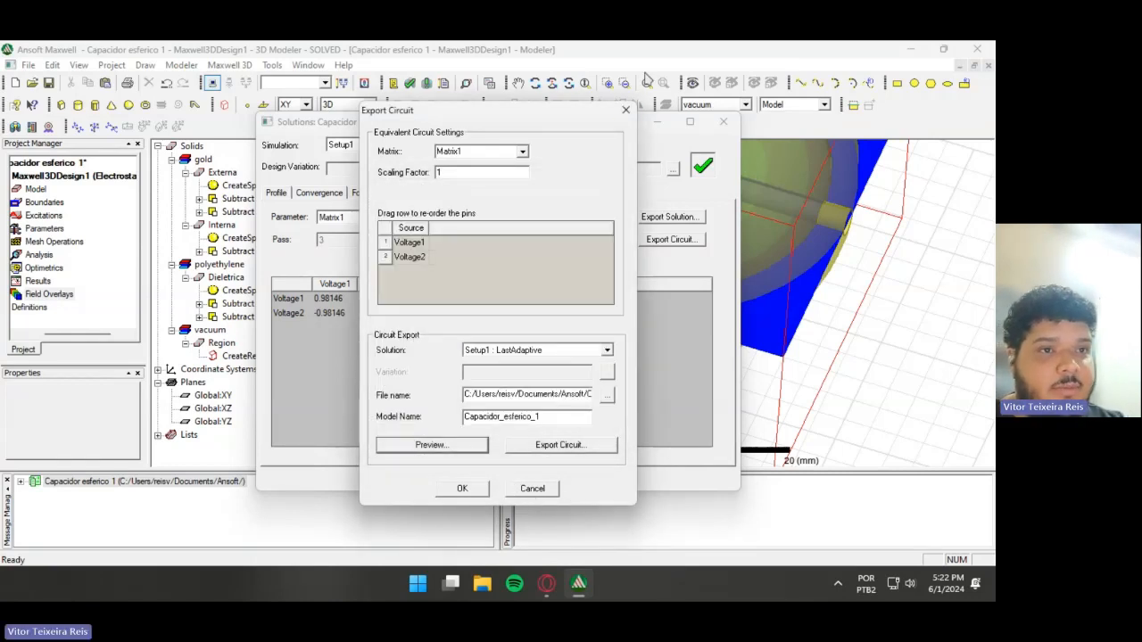
click(625, 109)
click(722, 124)
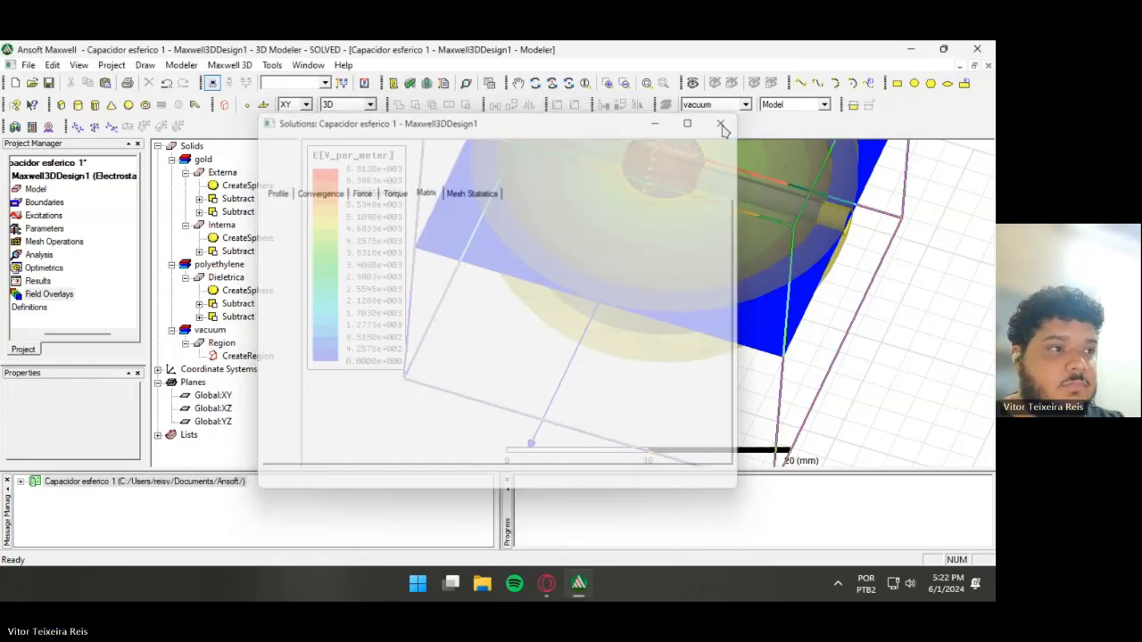
- Save and close the project Capacidor esferico 1
right_click(89, 164)
click(106, 255)
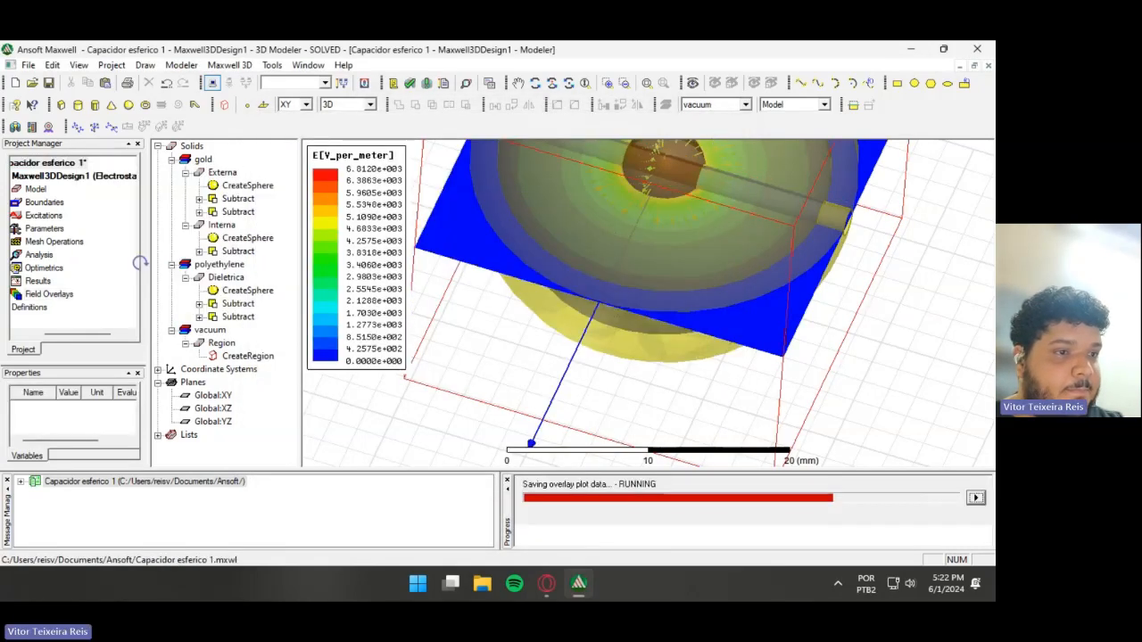
right_click(69, 164)
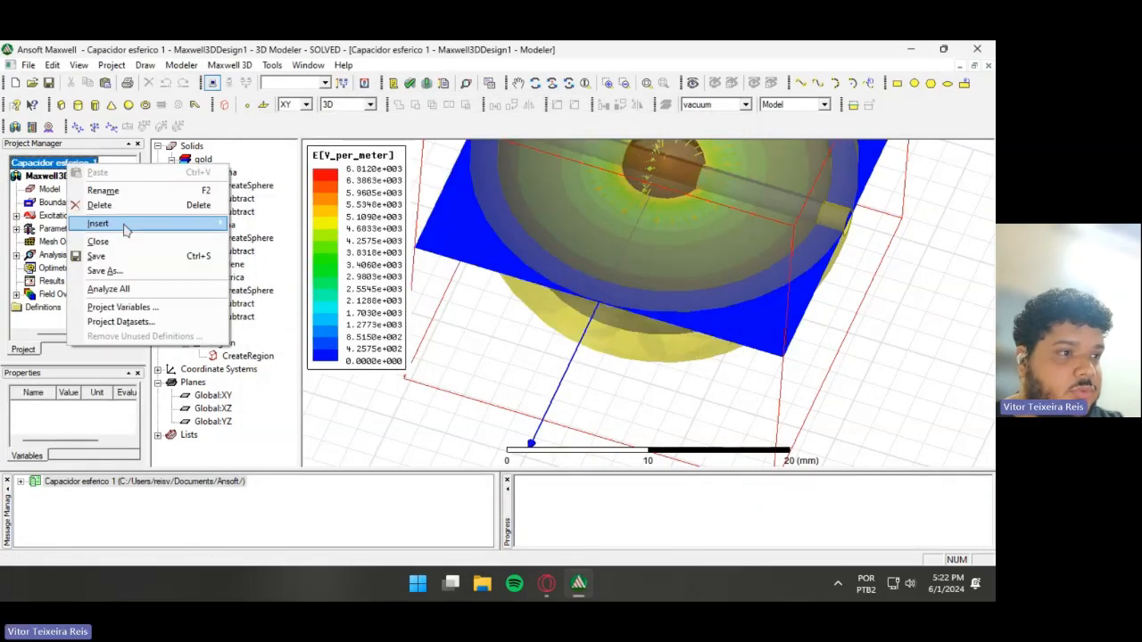
click(128, 245)
- Create a new project named Capacitor esferico 2 and insert a Maxwell 3D design in it
click(16, 82)
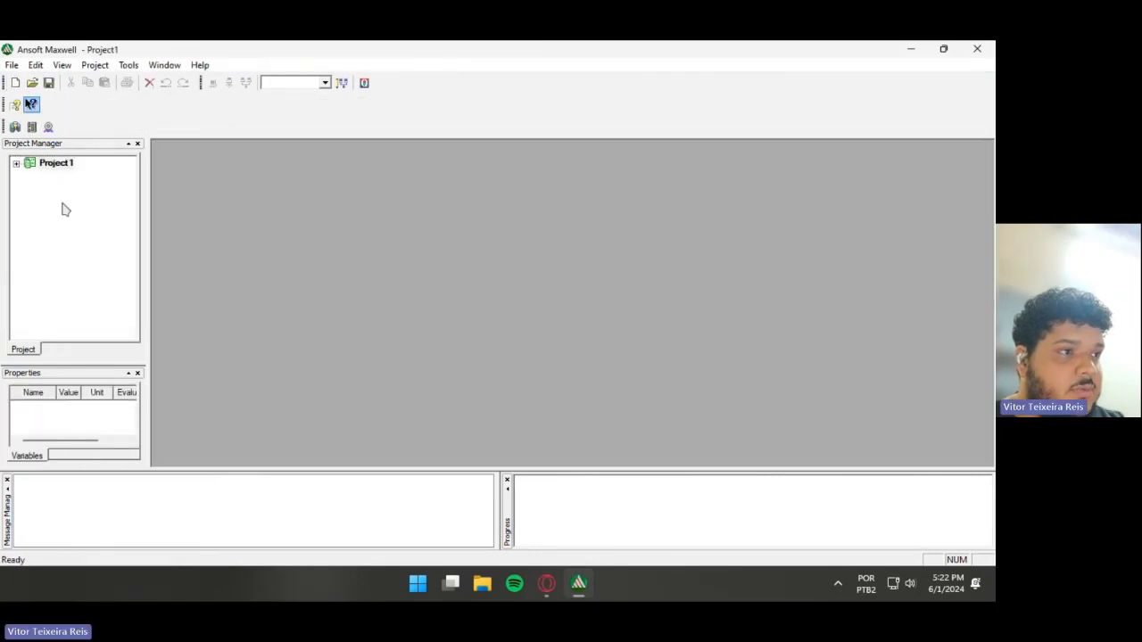
right_click(64, 167)
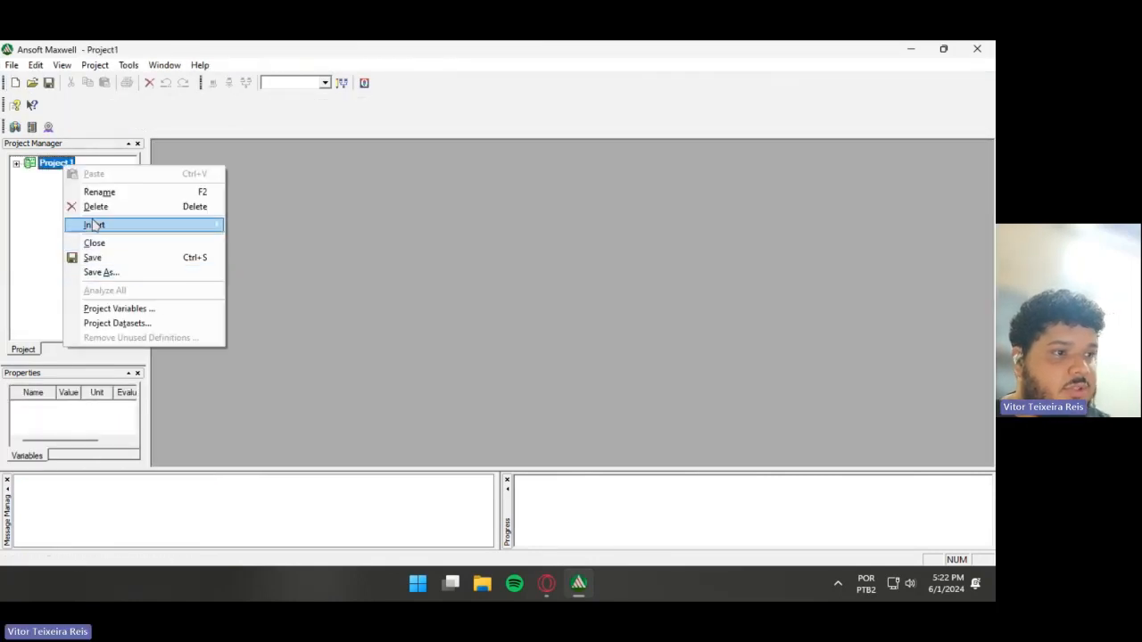
click(96, 192)
text(Capacitor esferi)
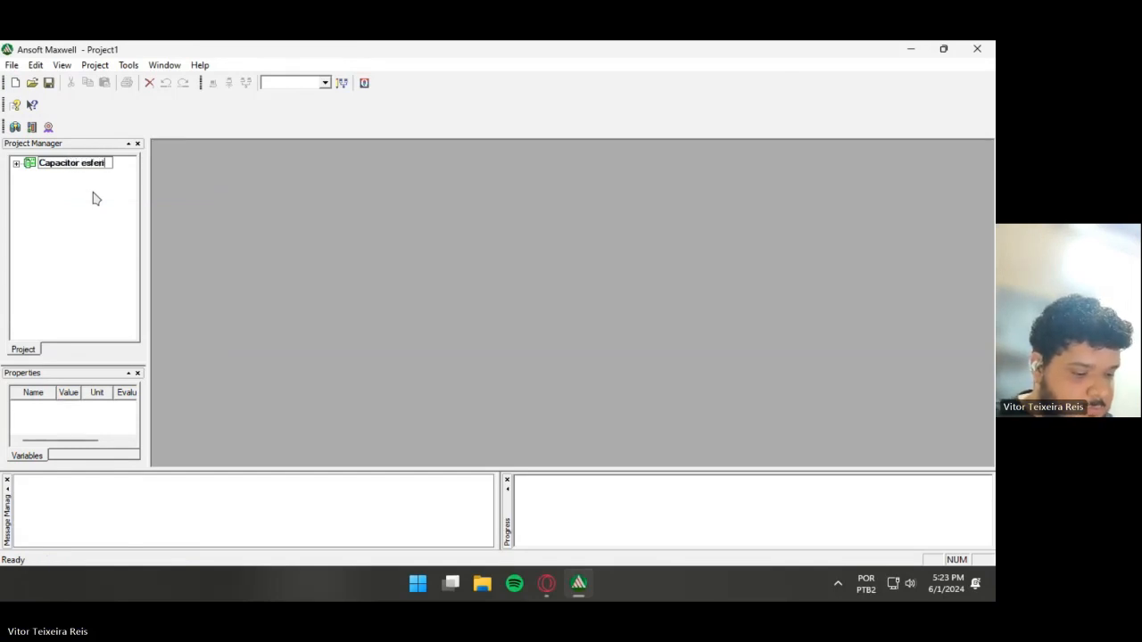
text(co 2)
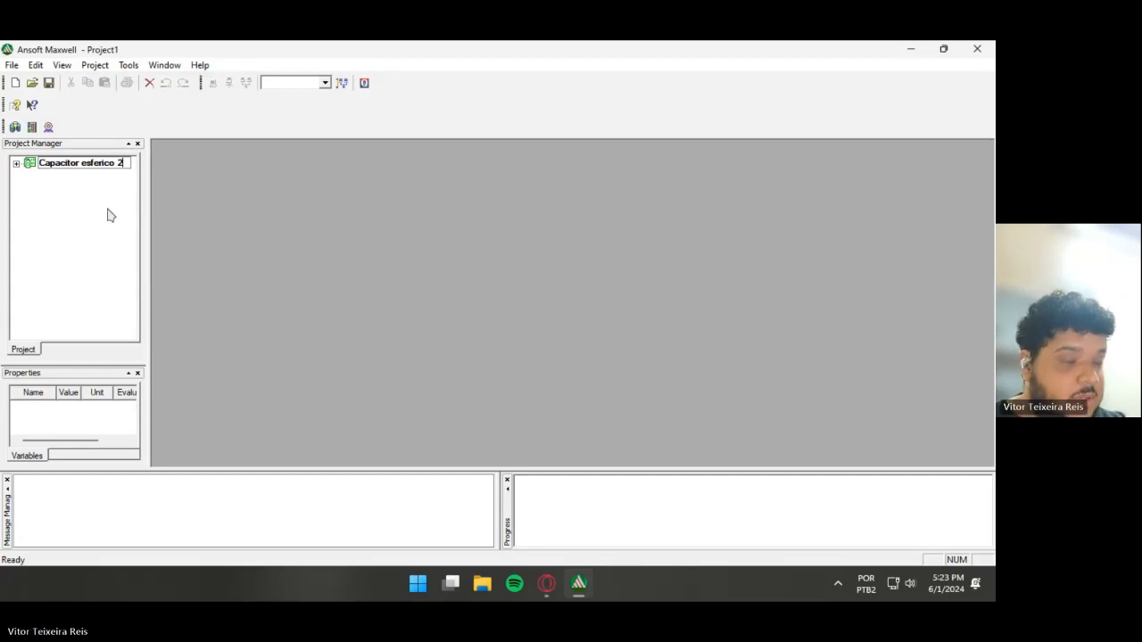
key(Return)
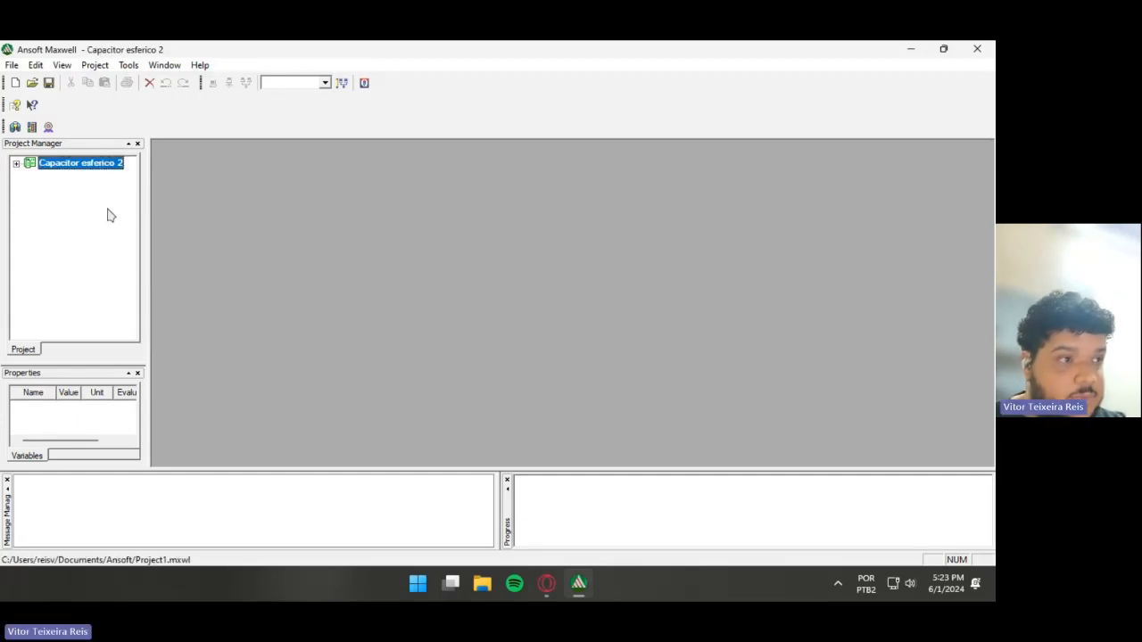
click(15, 127)
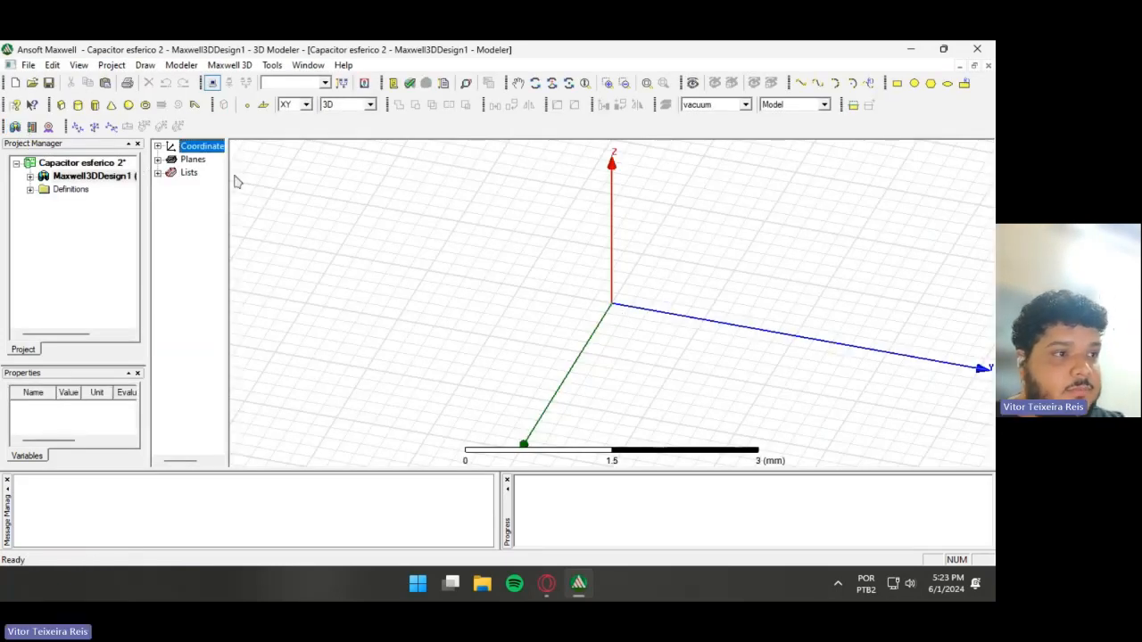
drag(230, 181, 296, 185)
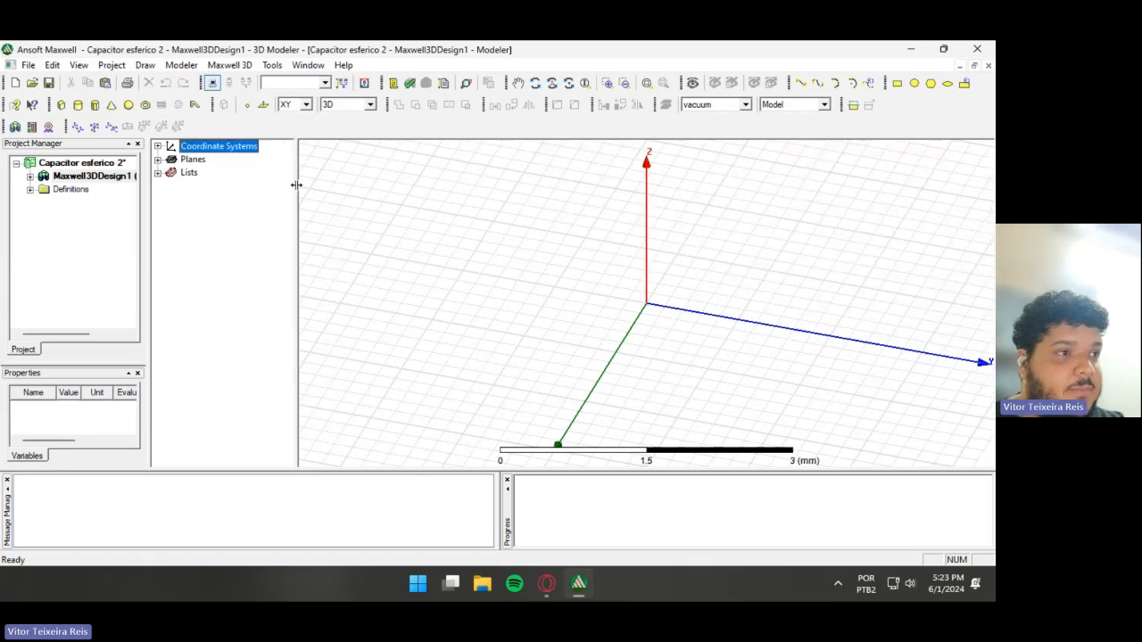
click(127, 104)
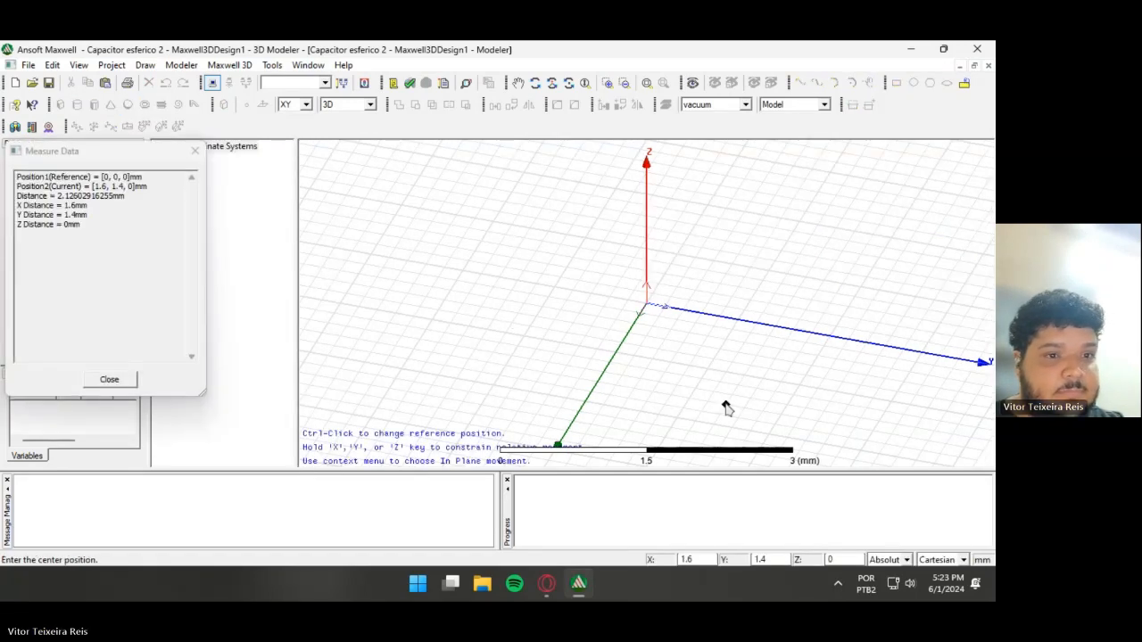
click(651, 296)
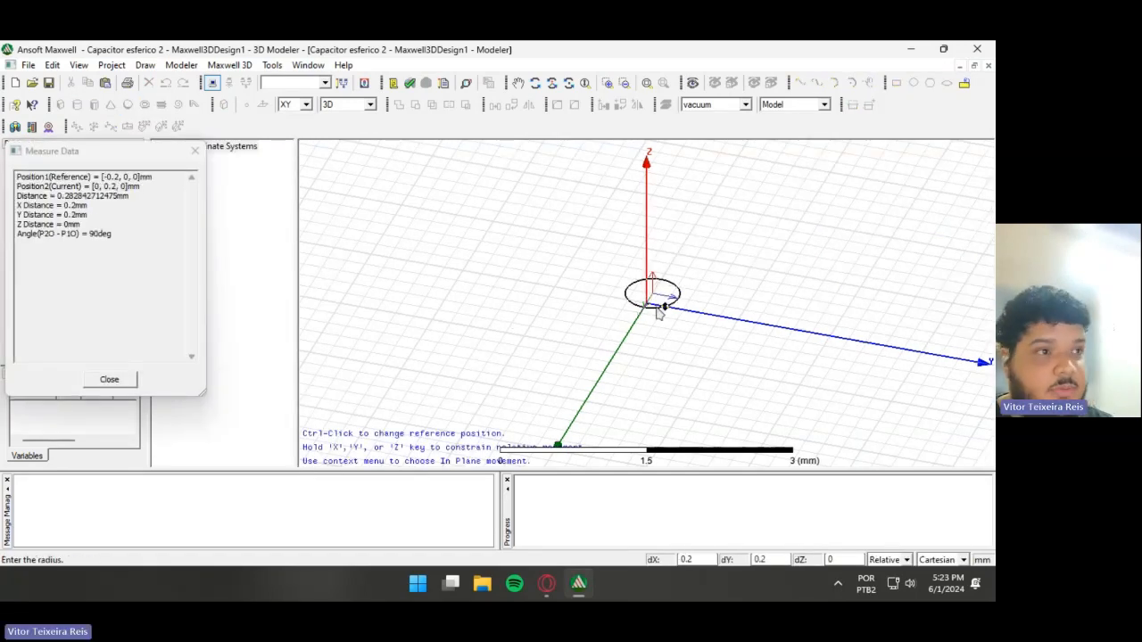
key(Escape)
- Draw a sphere centred on the origin with a radius of about 1.1 mm
click(127, 105)
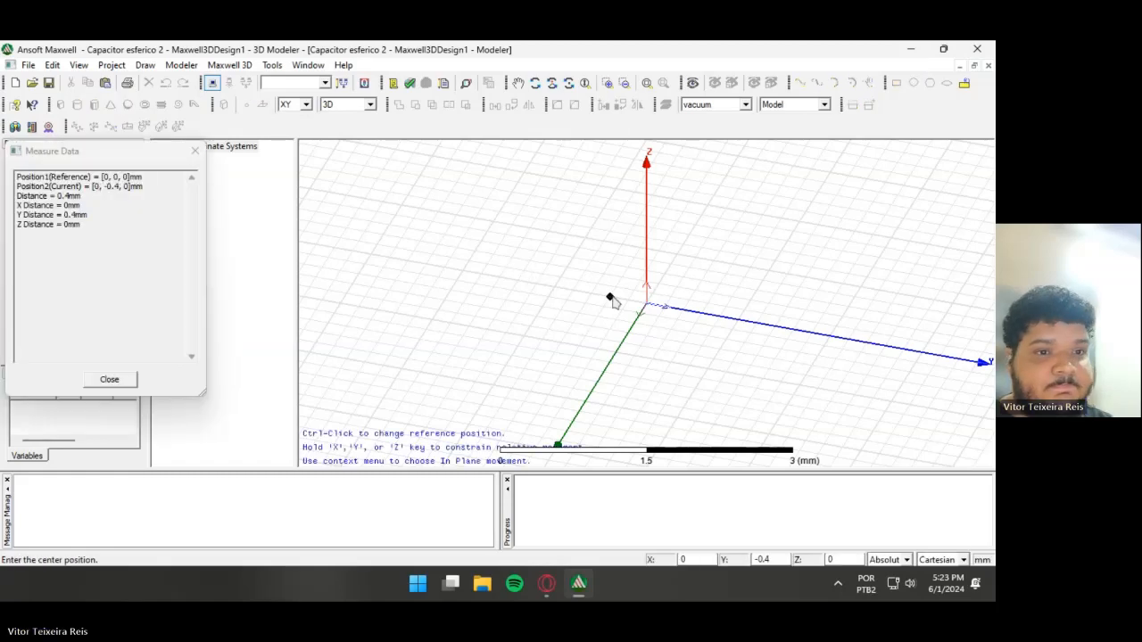
click(644, 306)
click(726, 344)
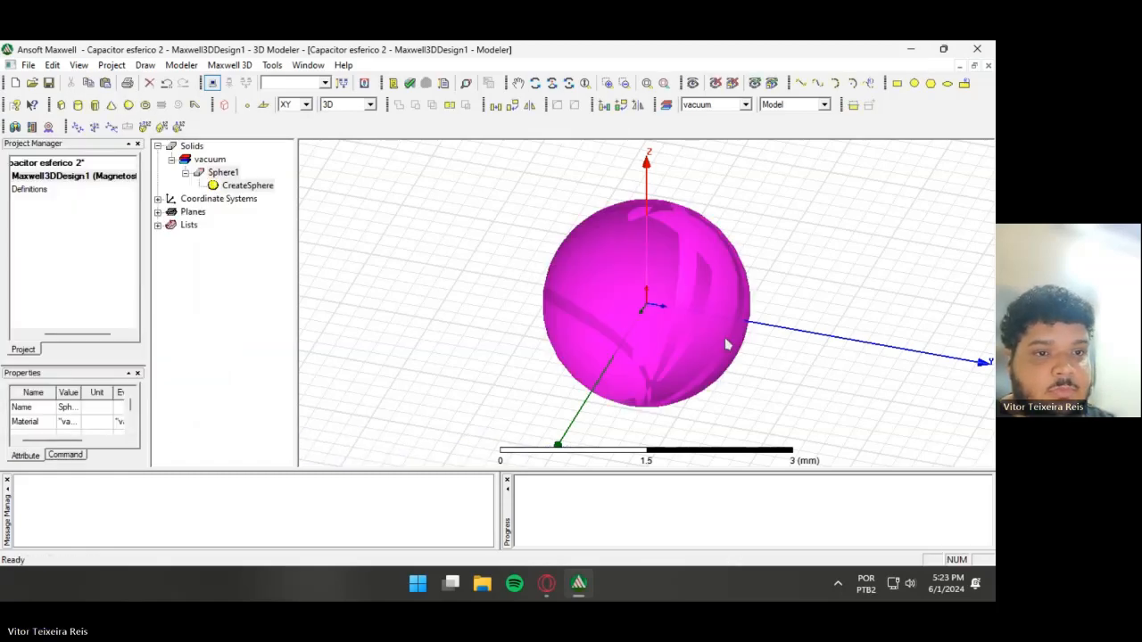
- Set the radius of the sphere at the origin to 18 mm
scroll(732, 334, down, 2)
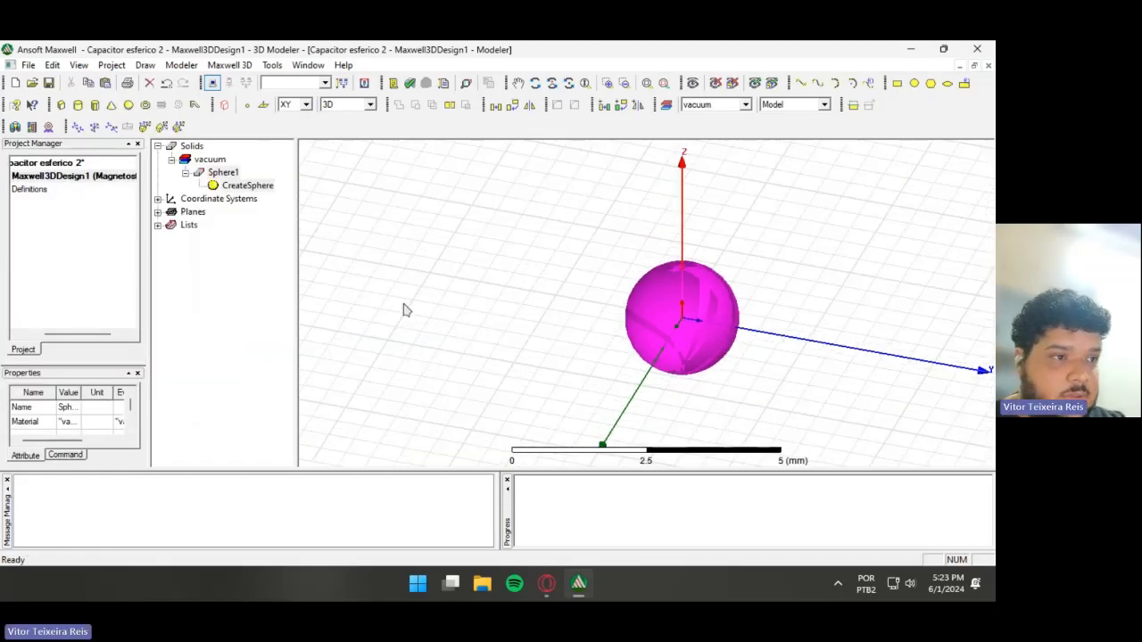
double_click(247, 185)
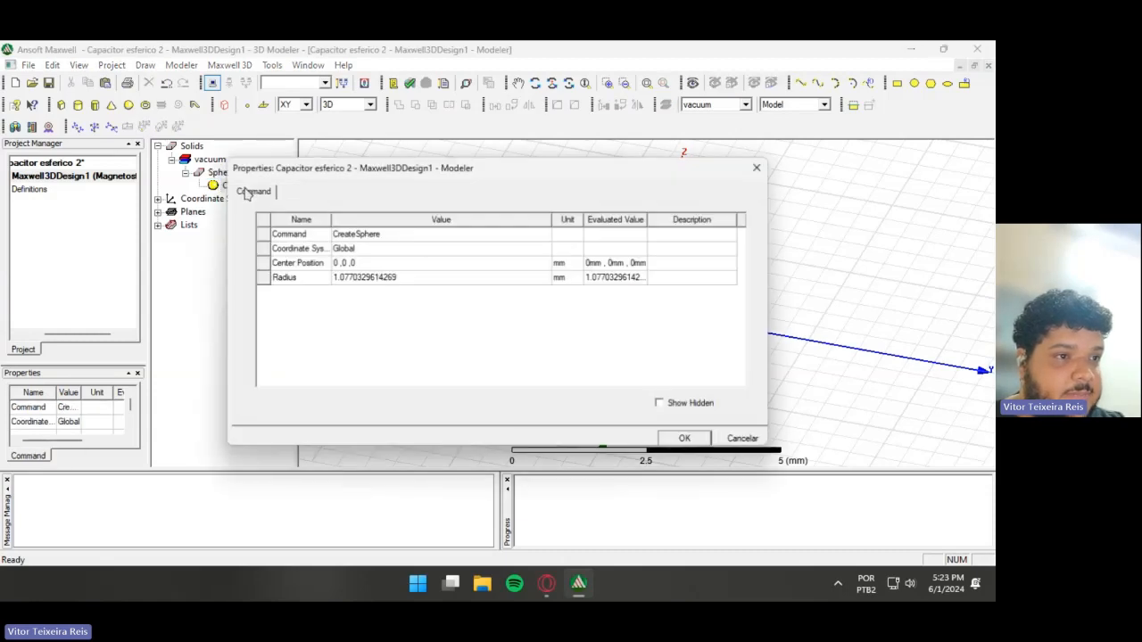
click(380, 278)
click(389, 277)
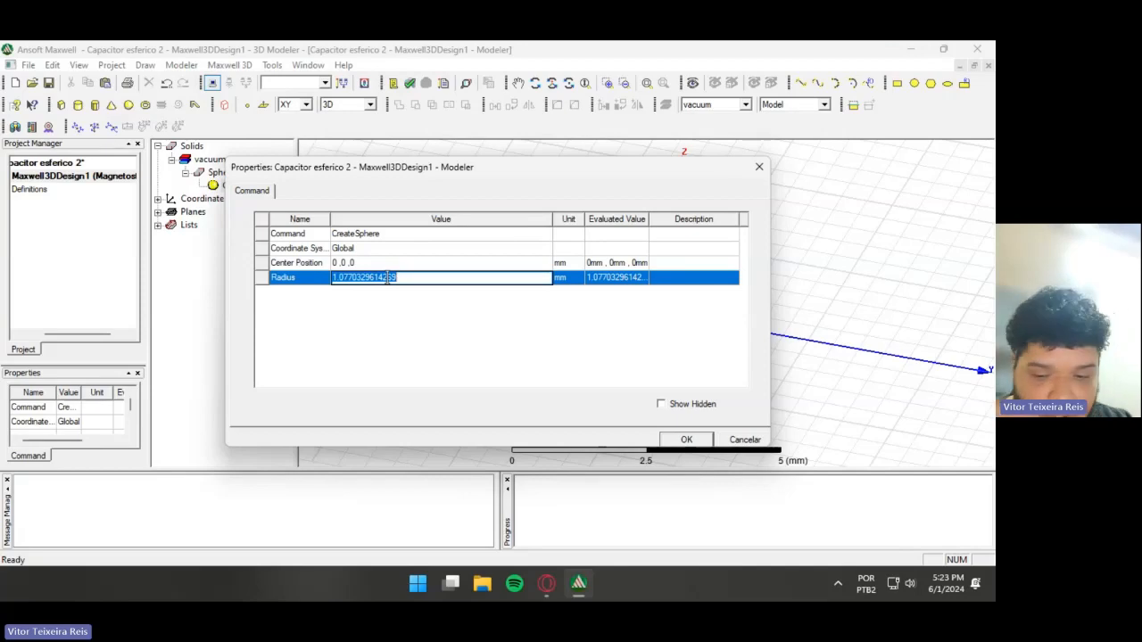
text(18)
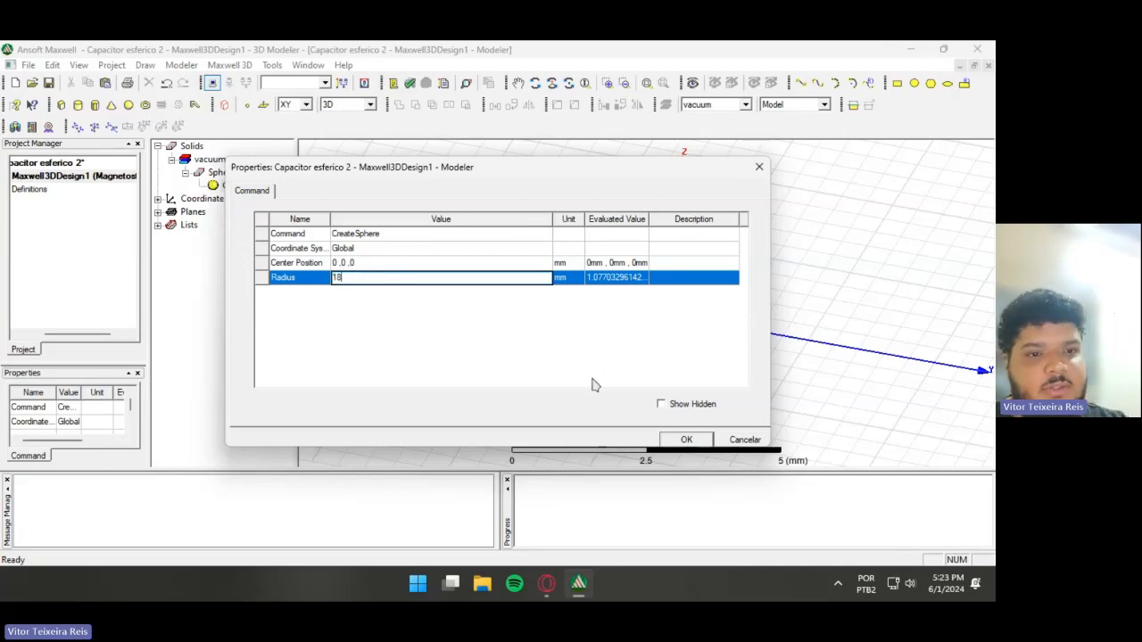
click(688, 440)
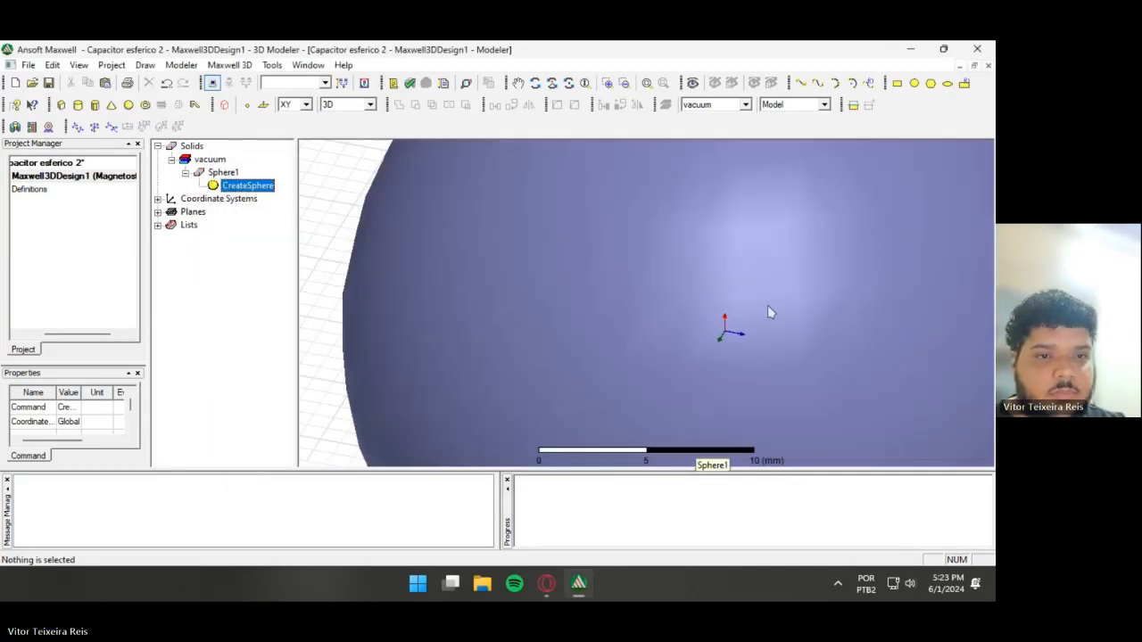
scroll(770, 322, down, 5)
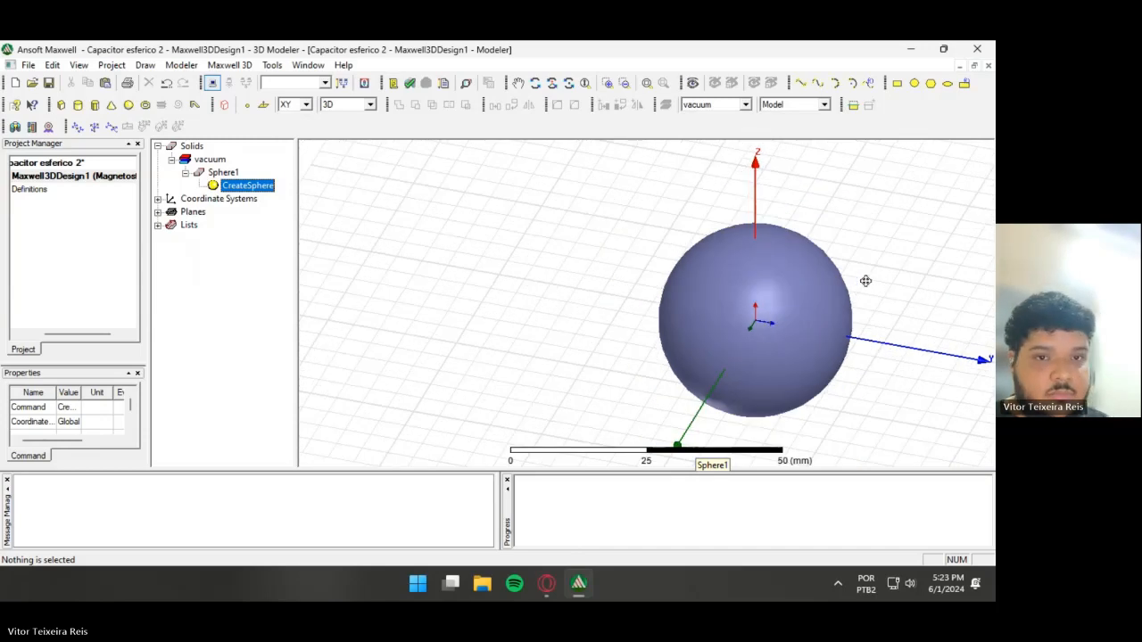
shift+drag(864, 283, 720, 256)
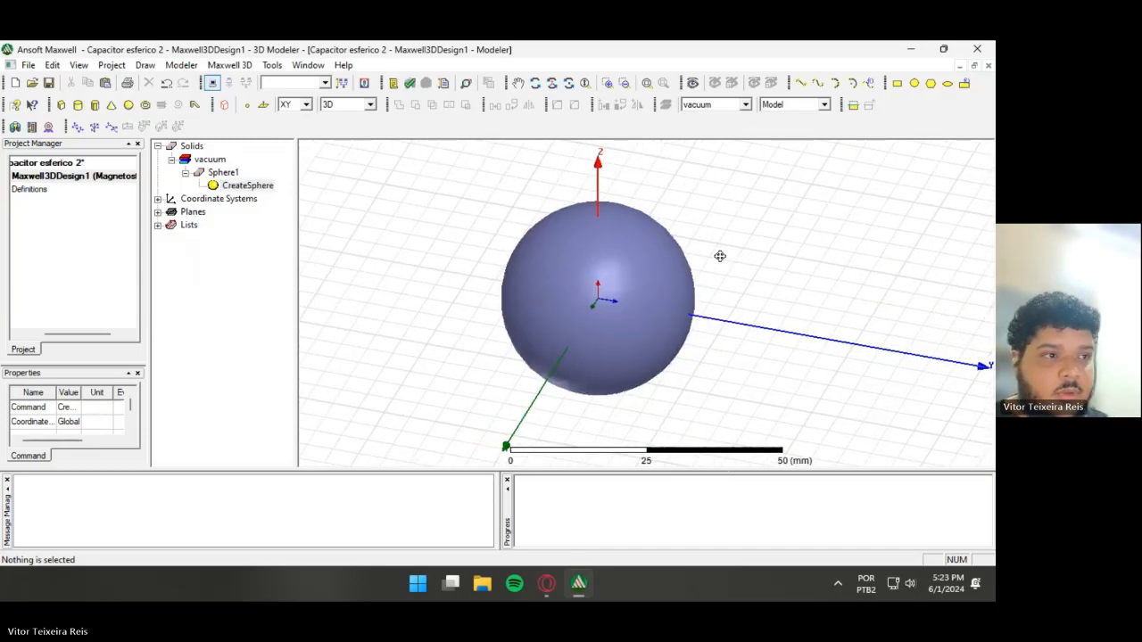
- Rename the 18 mm sphere Externa and assign copper as its material
double_click(223, 172)
click(376, 234)
text(Externa)
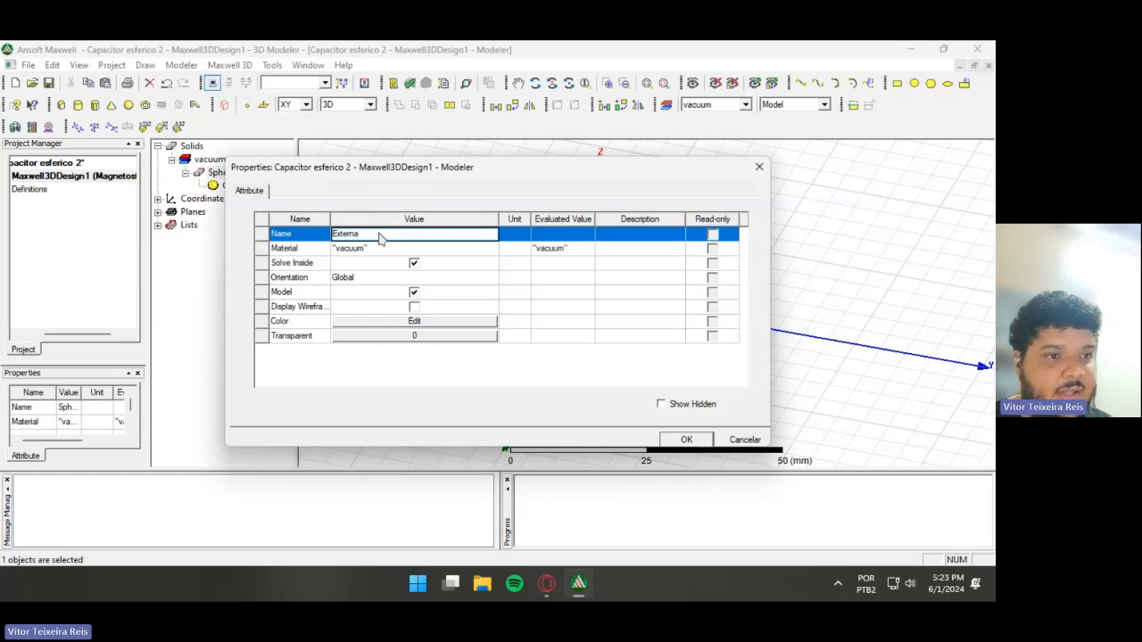
click(402, 252)
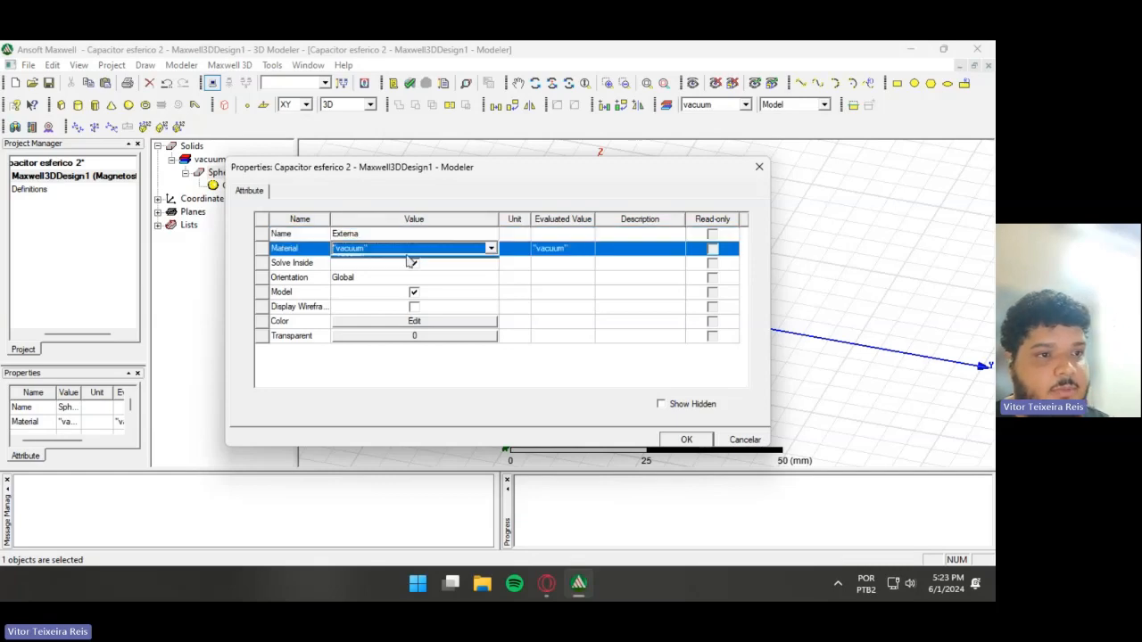
click(403, 252)
click(449, 265)
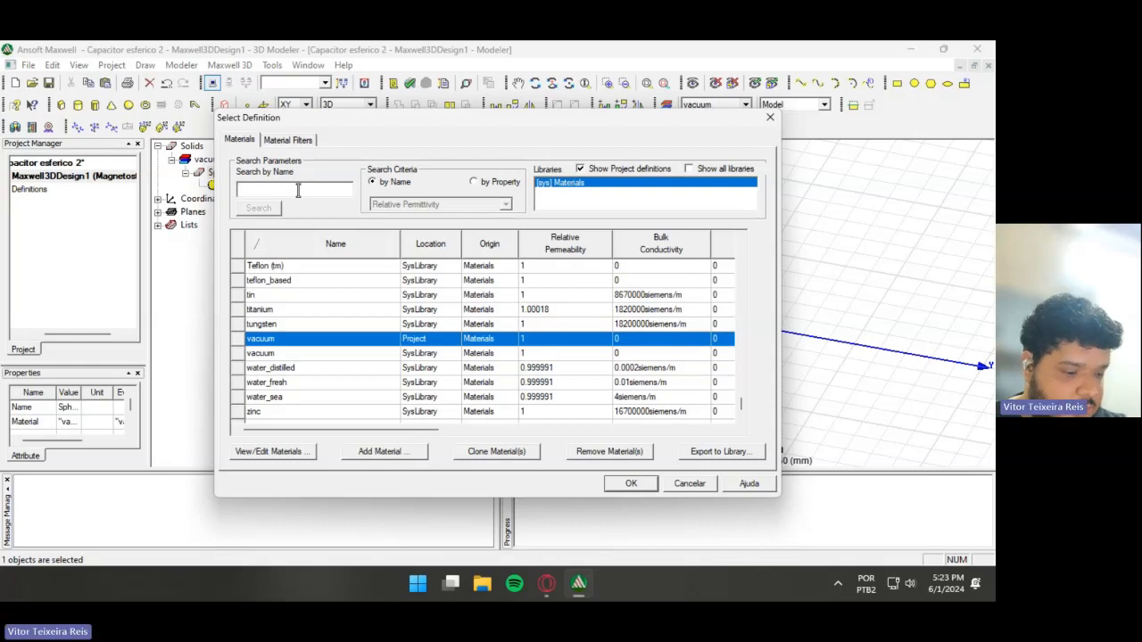
text(copp)
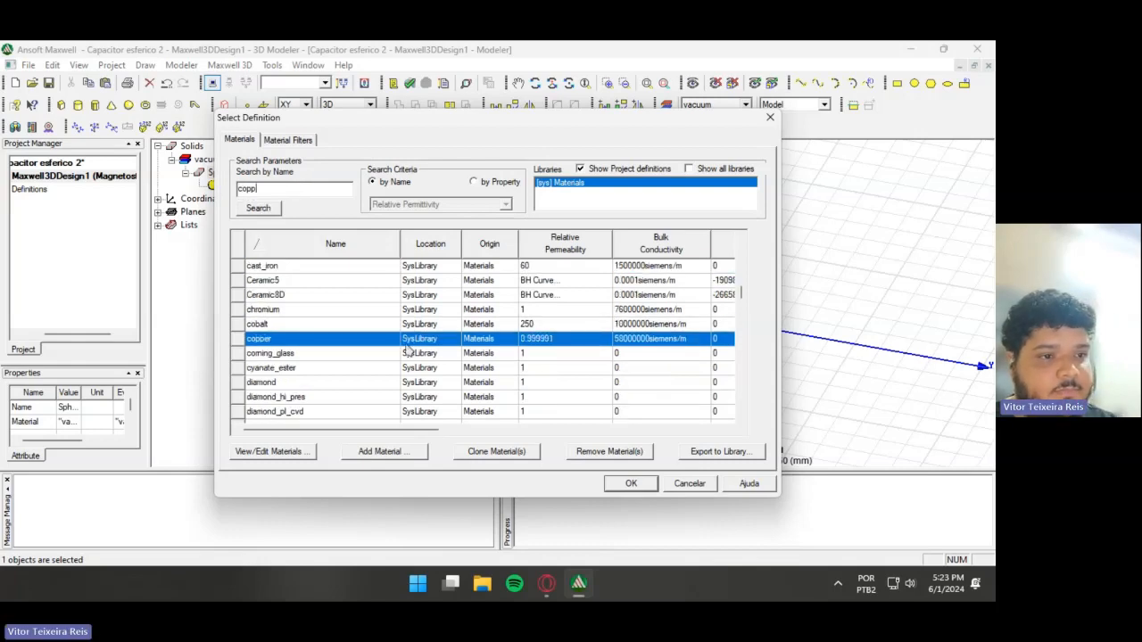
click(631, 486)
- Colour the Externa sphere light grey (192, 192, 192) and set its transparency to 0.6
click(443, 326)
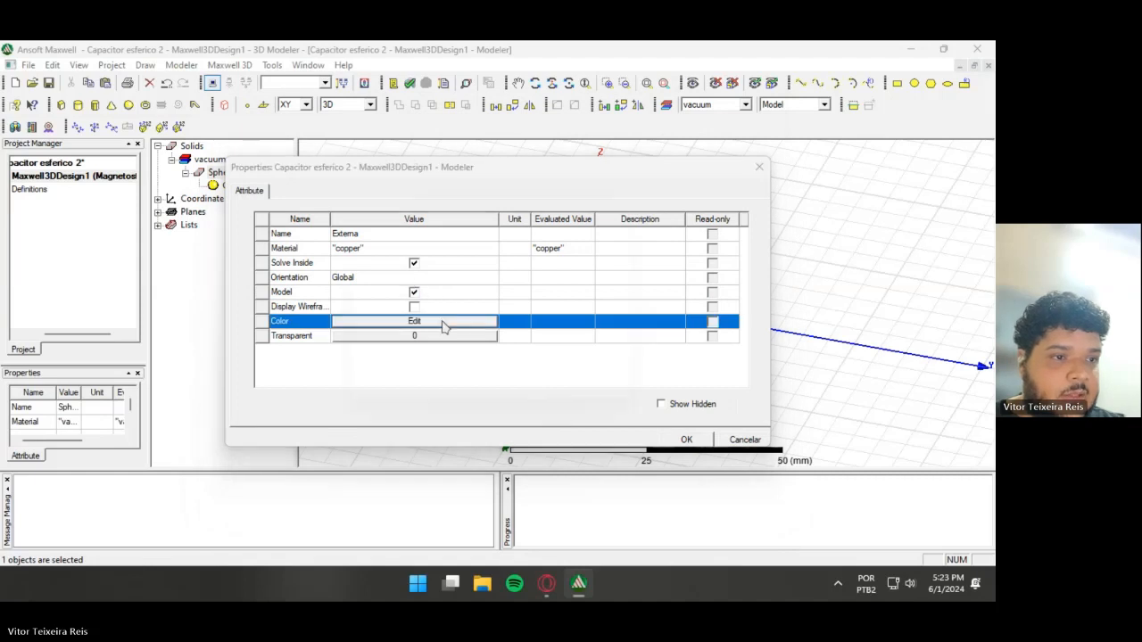
click(441, 322)
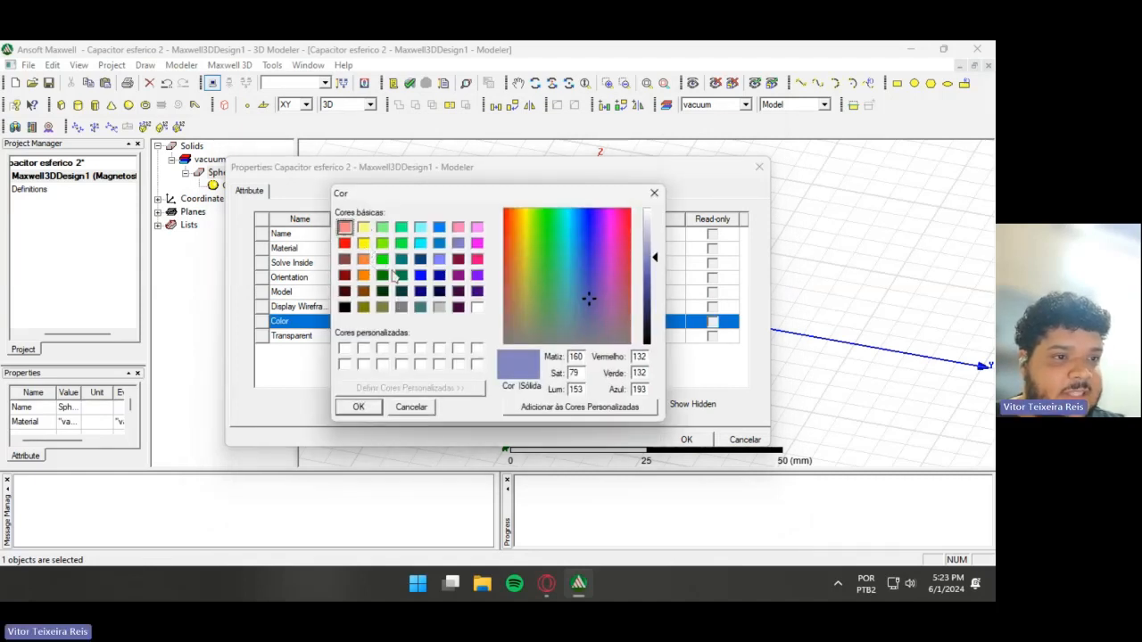
click(401, 307)
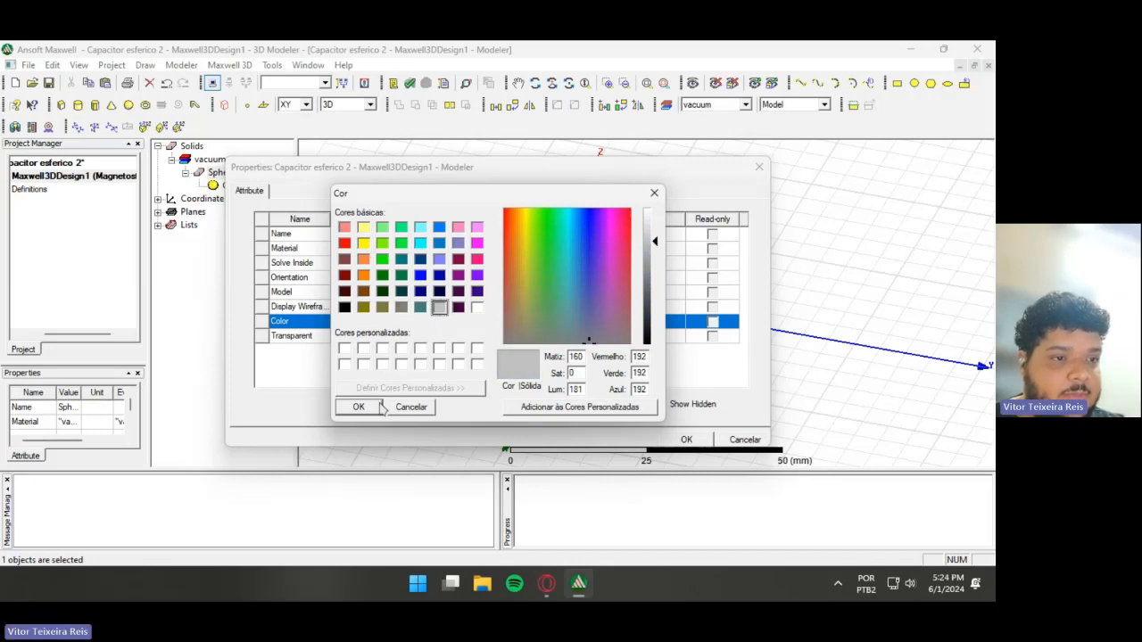
click(358, 407)
click(403, 337)
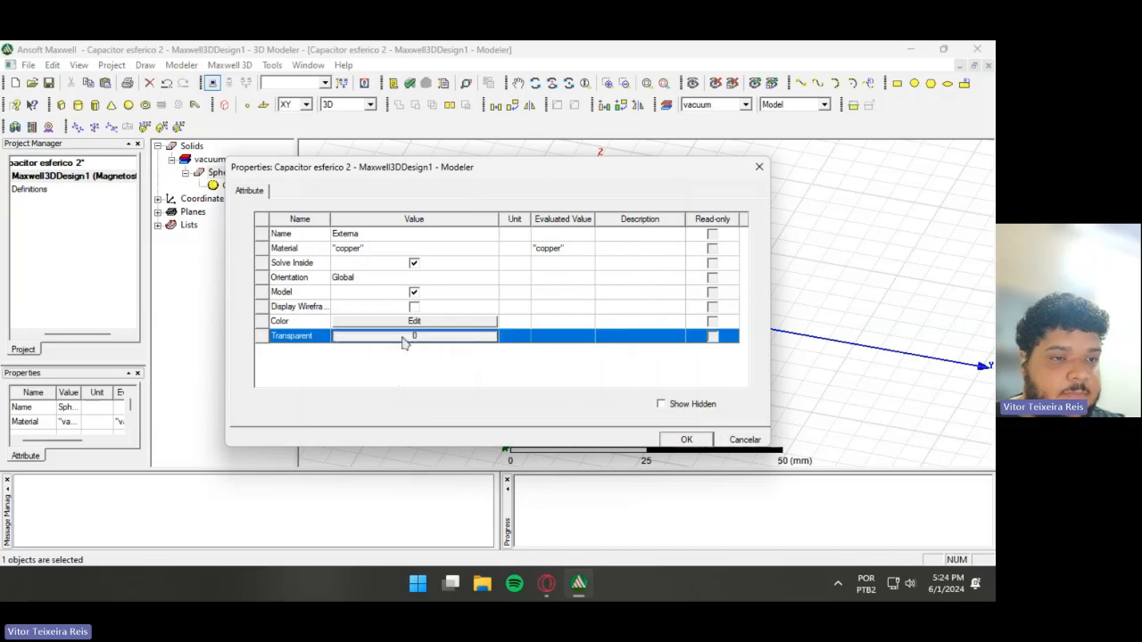
click(530, 300)
click(530, 302)
click(530, 301)
click(459, 336)
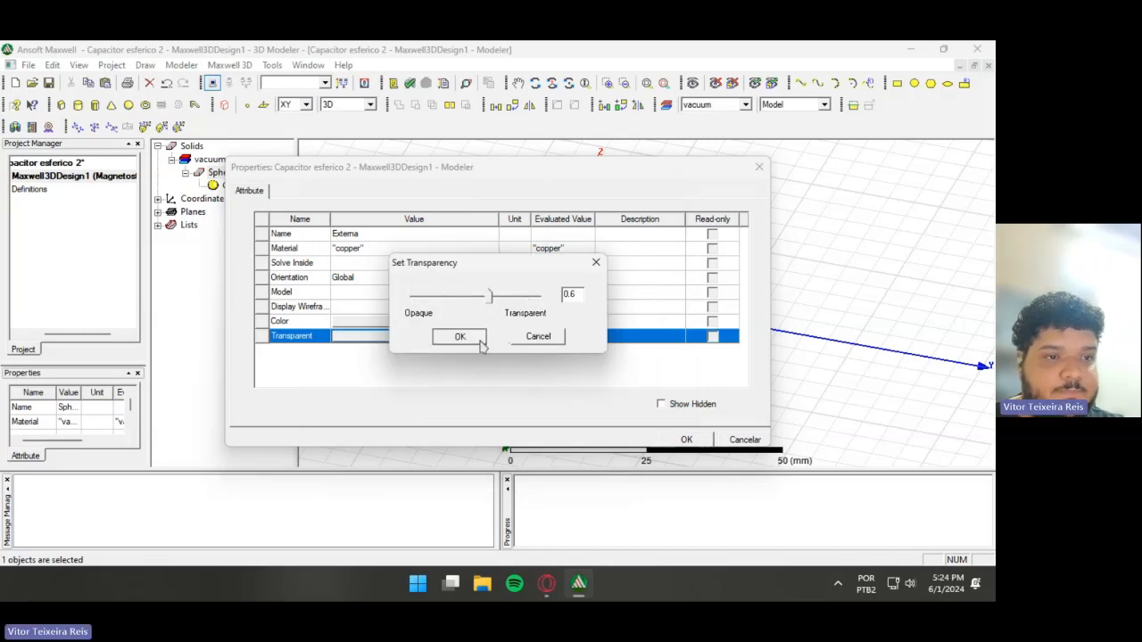
click(687, 439)
click(730, 243)
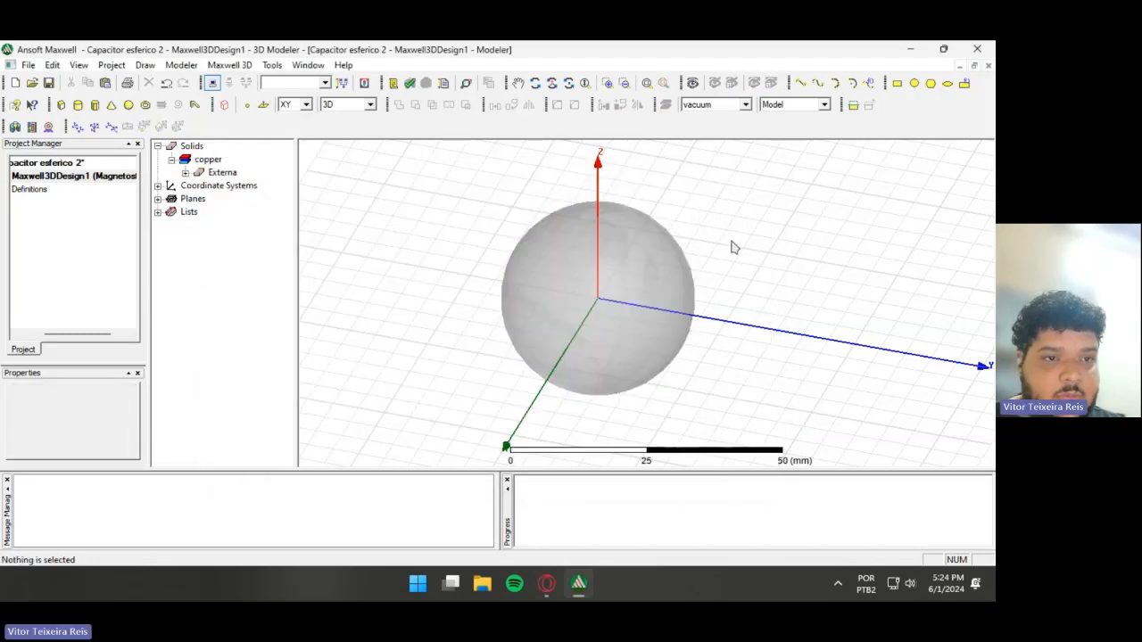
- Make two copies of the Externa sphere in place
click(236, 172)
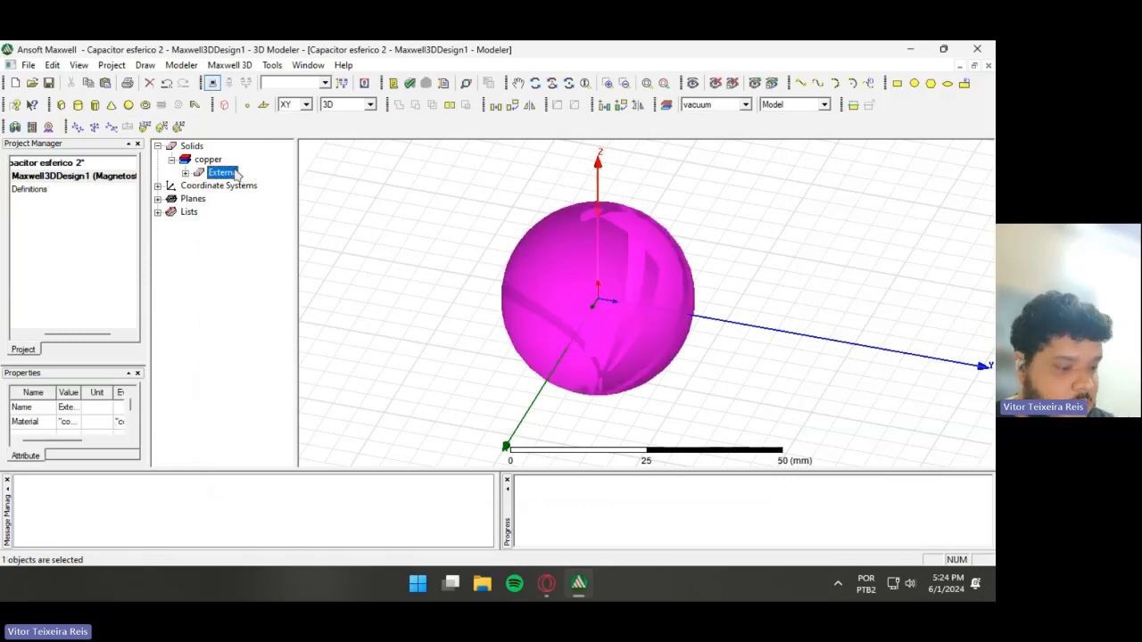
key(ctrl+v)
key(ctrl+v)
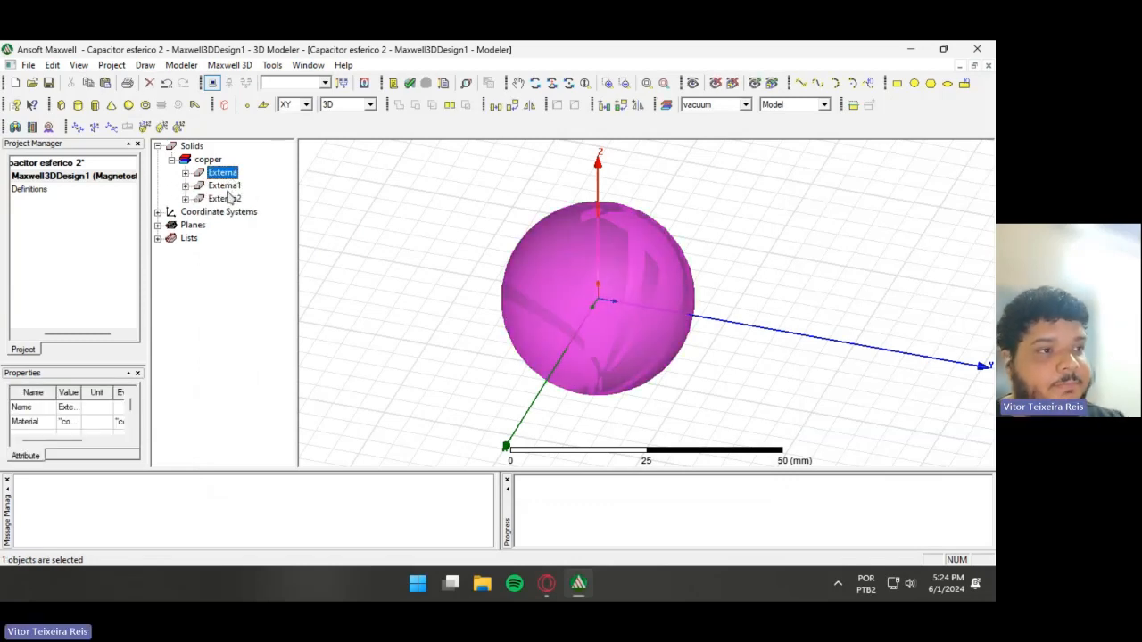
- Set the radius of the first sphere copy, Externa1, to 7 mm
click(237, 187)
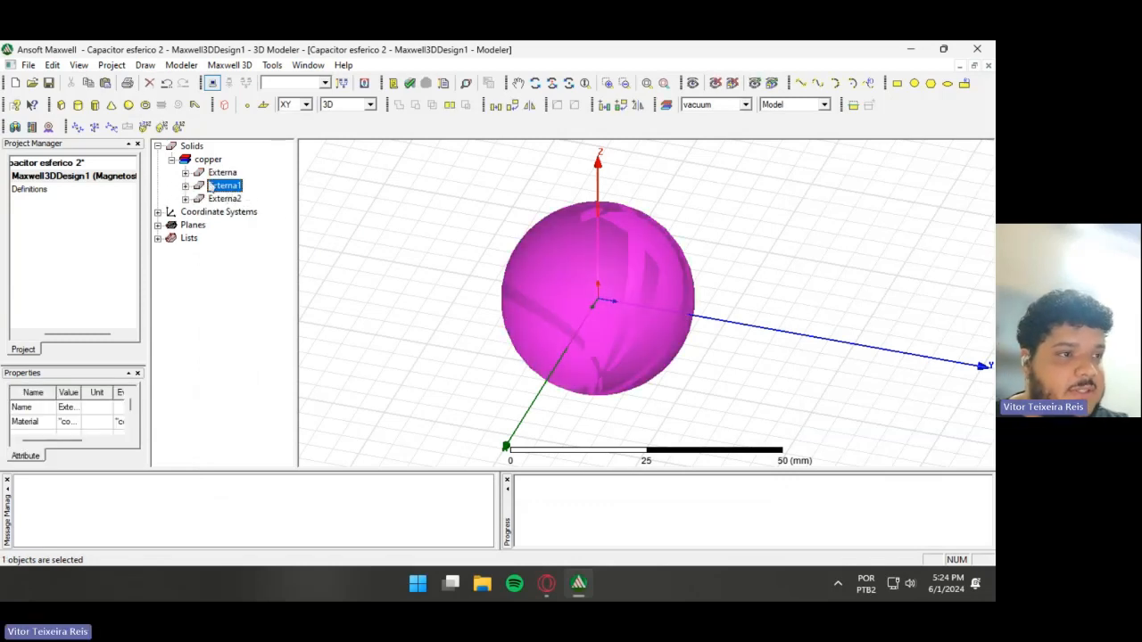
key(Right)
double_click(247, 198)
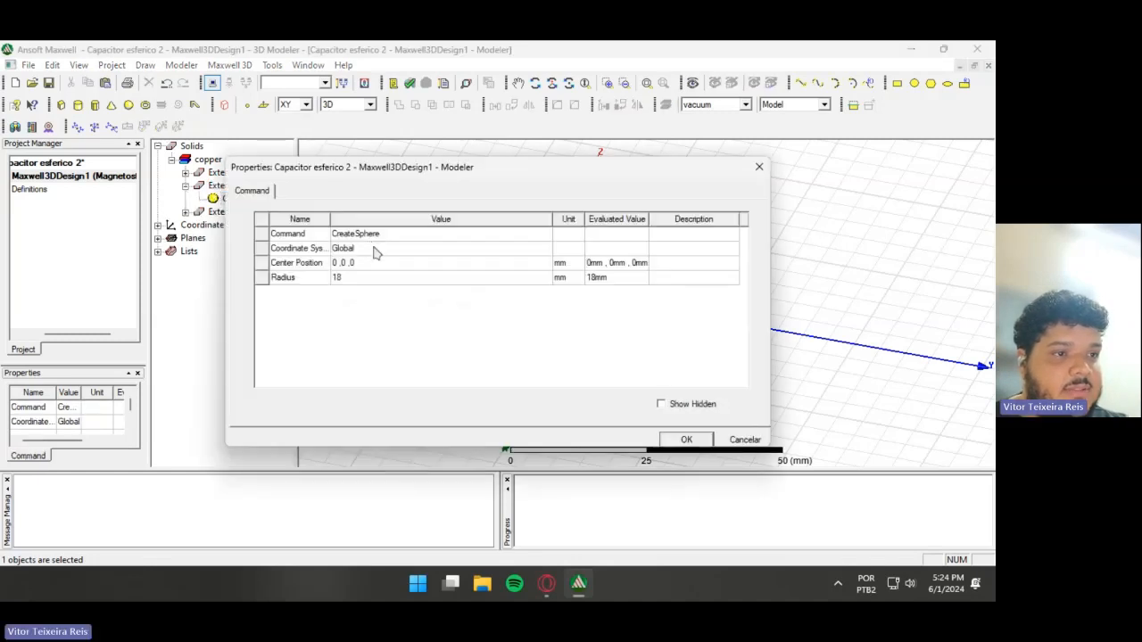
click(382, 278)
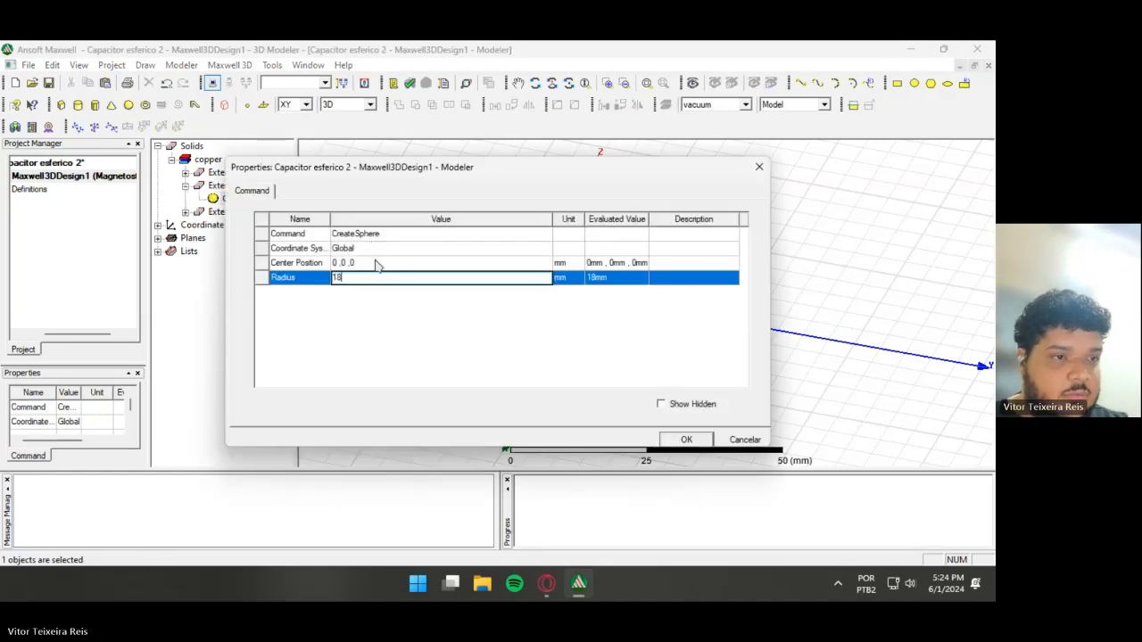
double_click(346, 279)
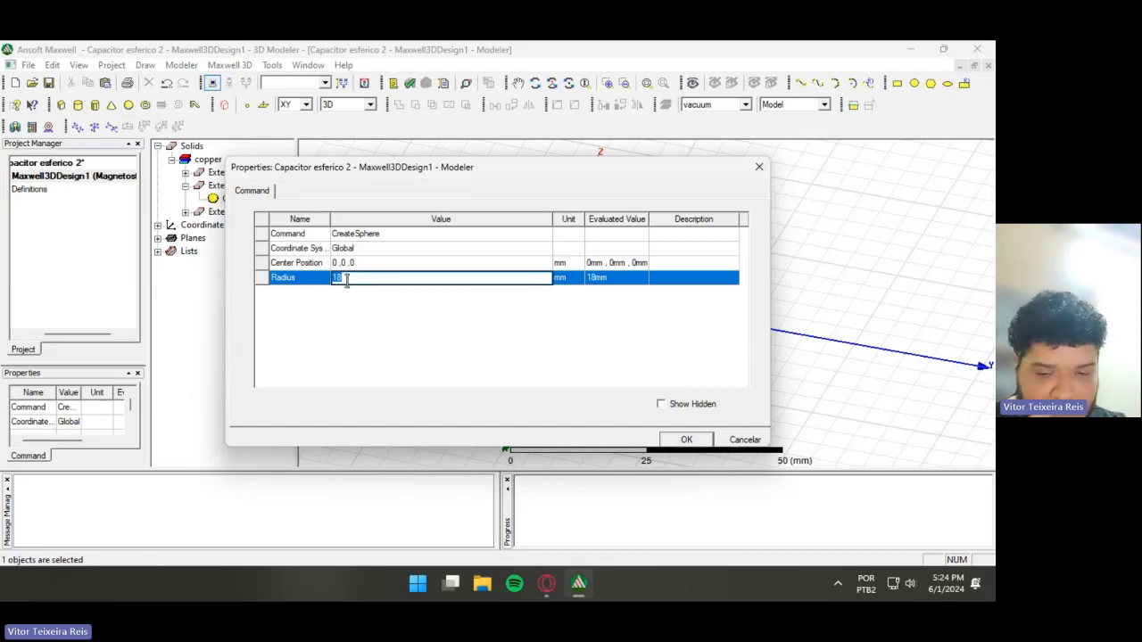
text(7)
click(686, 439)
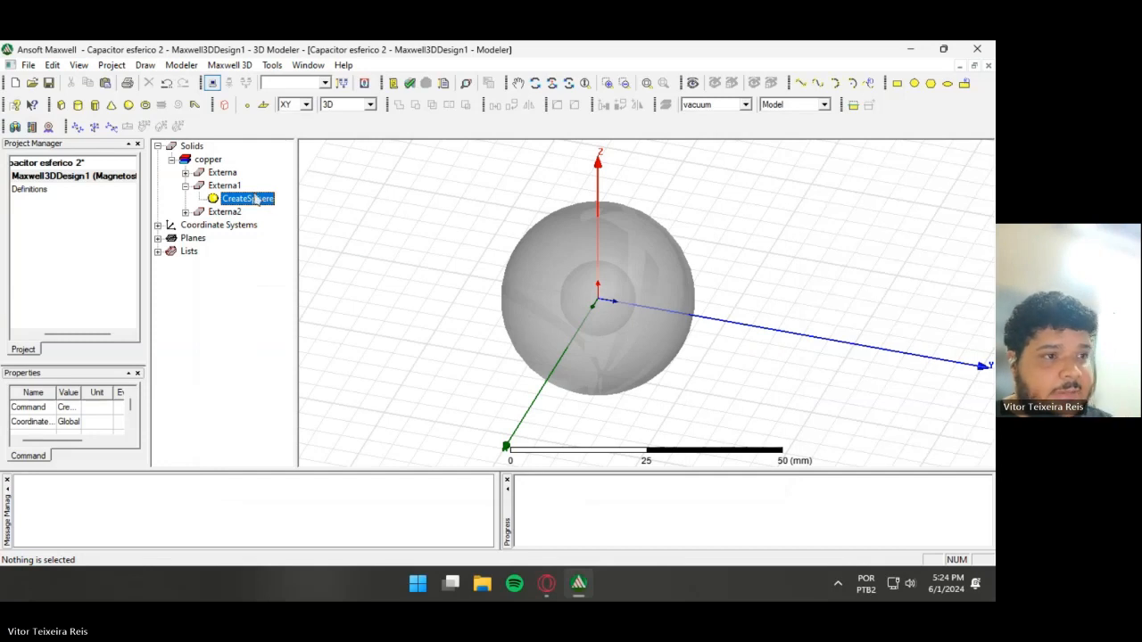
- Rename the 7 mm sphere Interna and colour it black
double_click(224, 186)
click(373, 234)
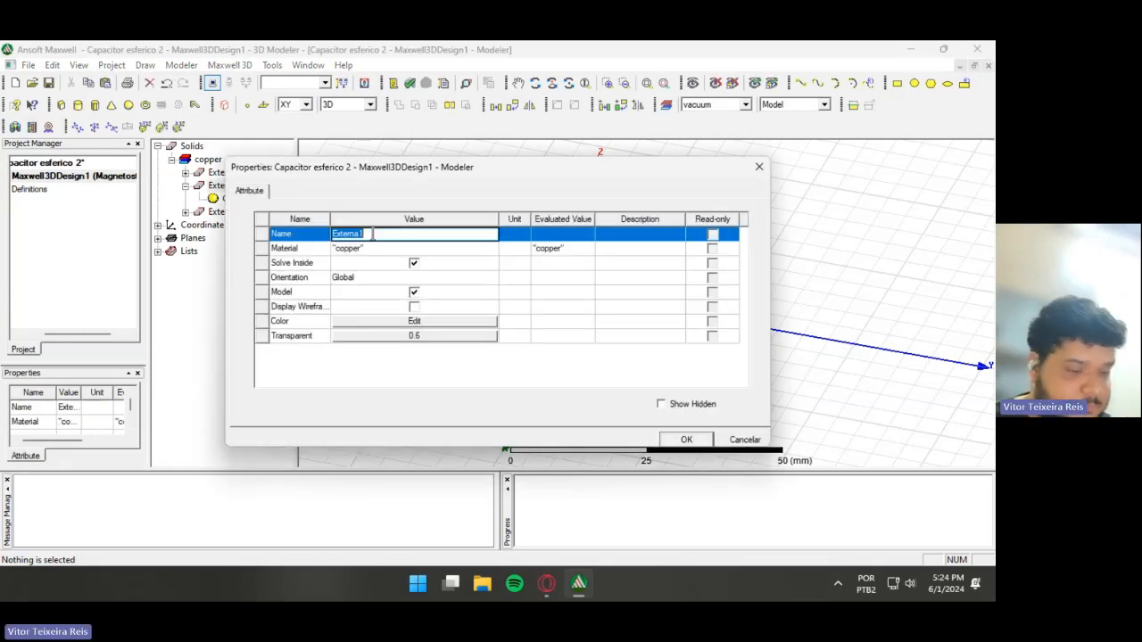
text(In)
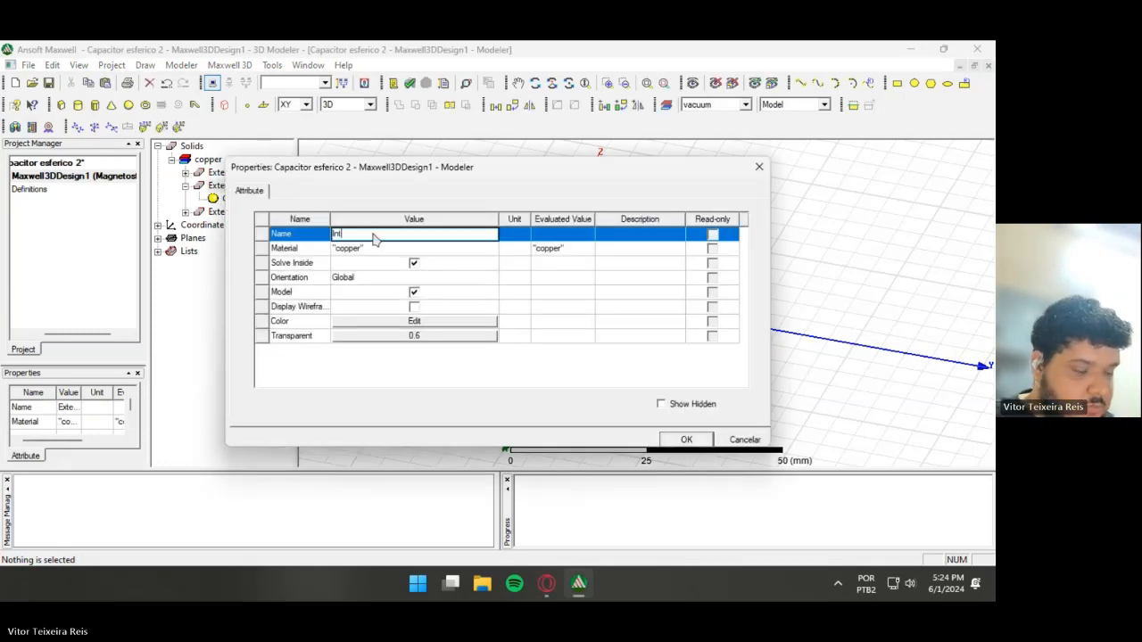
click(434, 323)
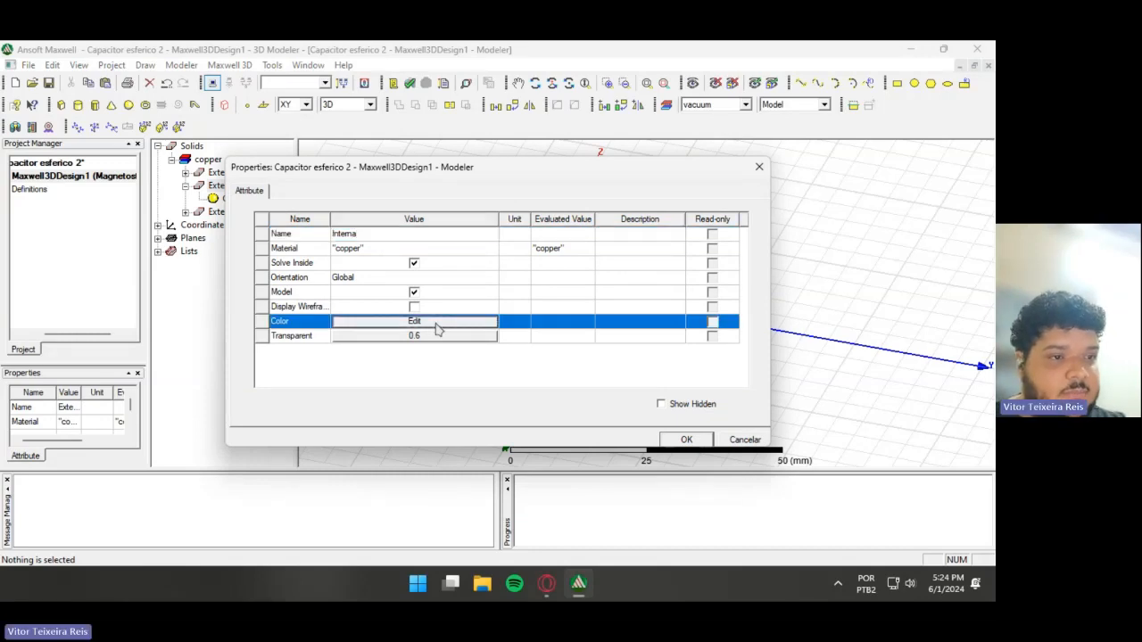
click(345, 306)
click(358, 406)
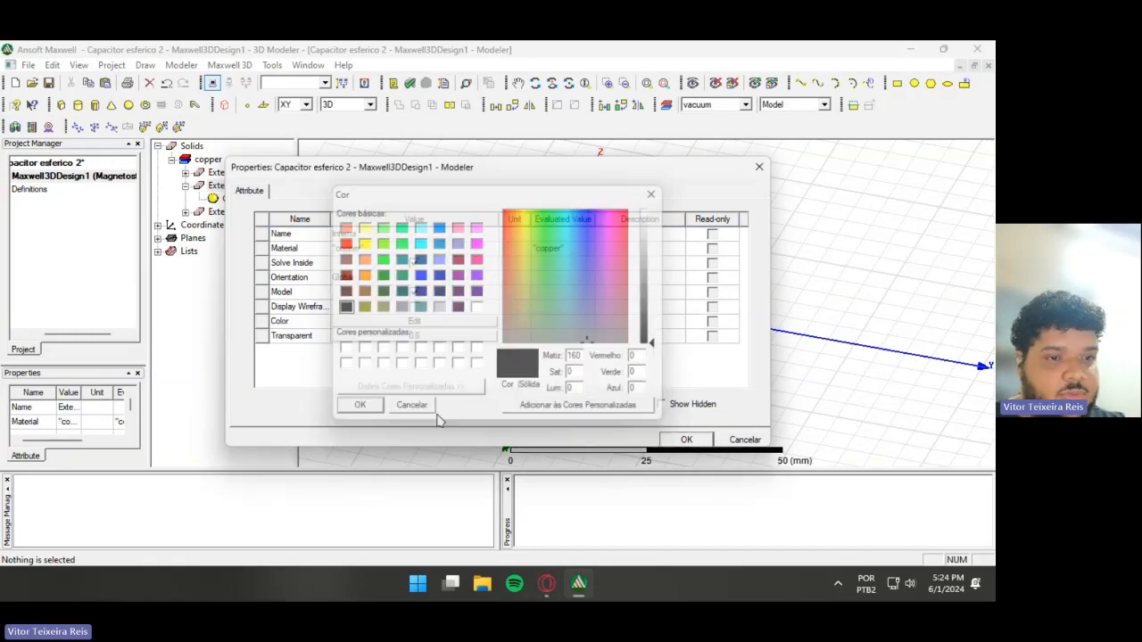
click(689, 440)
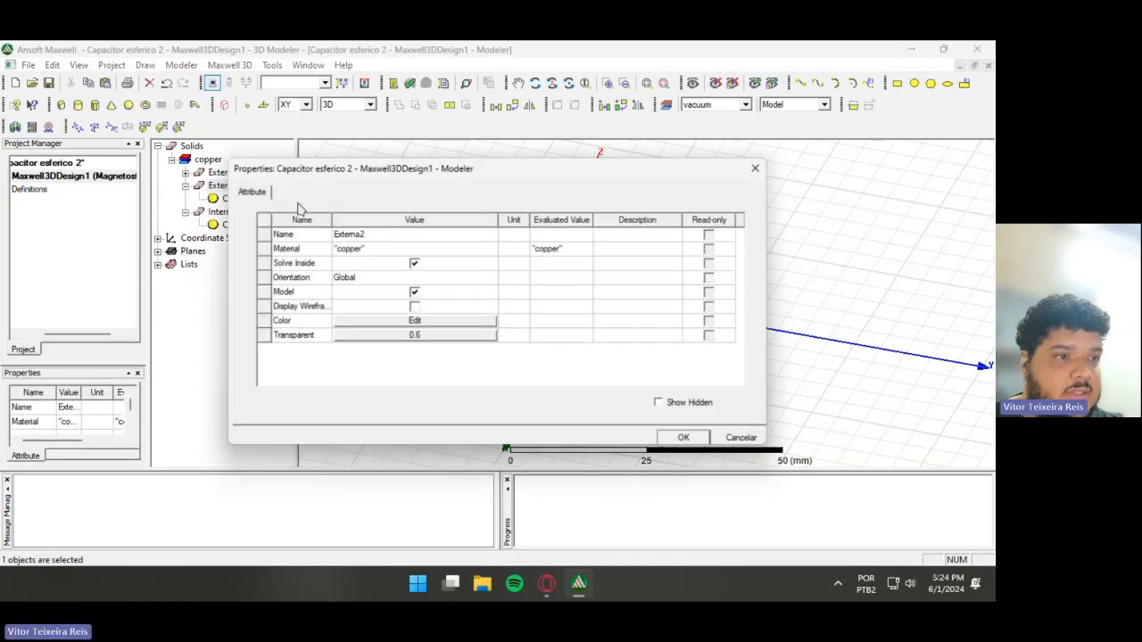
- Rename the remaining copy, Externa2, as DieletricoA and assign rubber_hard as its material
double_click(234, 186)
click(364, 233)
double_click(363, 233)
text(Dieletric)
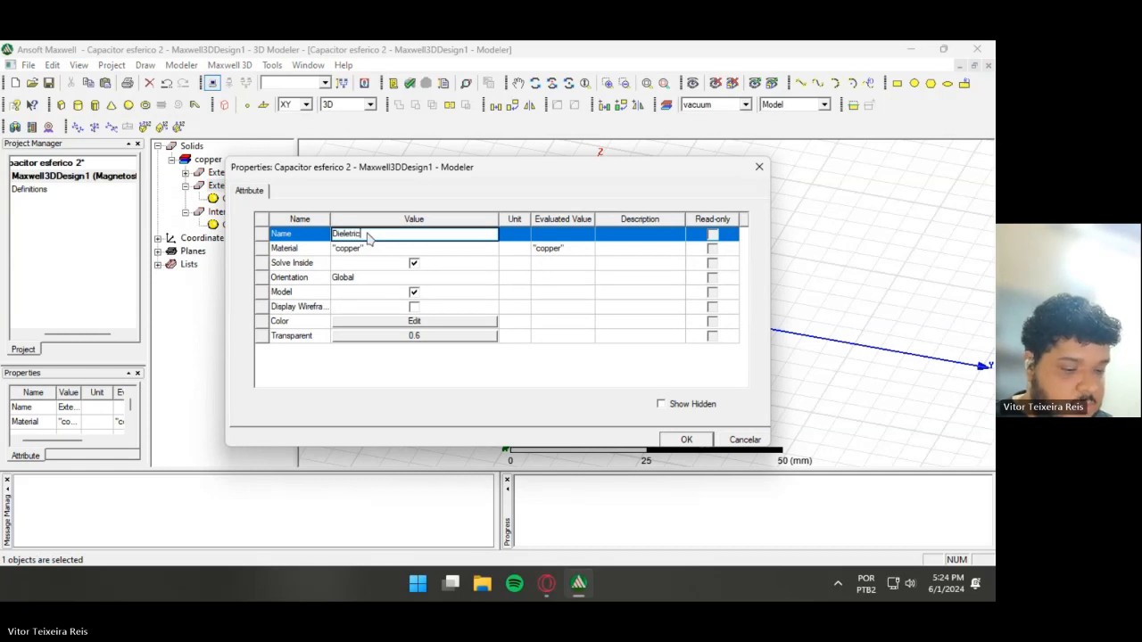
text(oA)
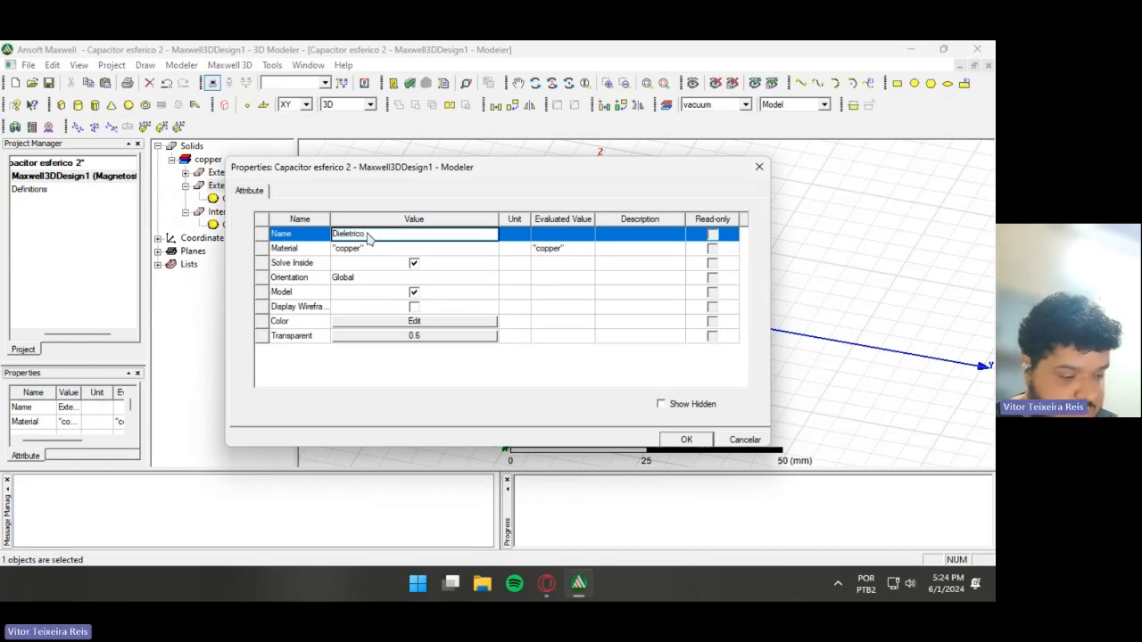
click(373, 250)
click(406, 260)
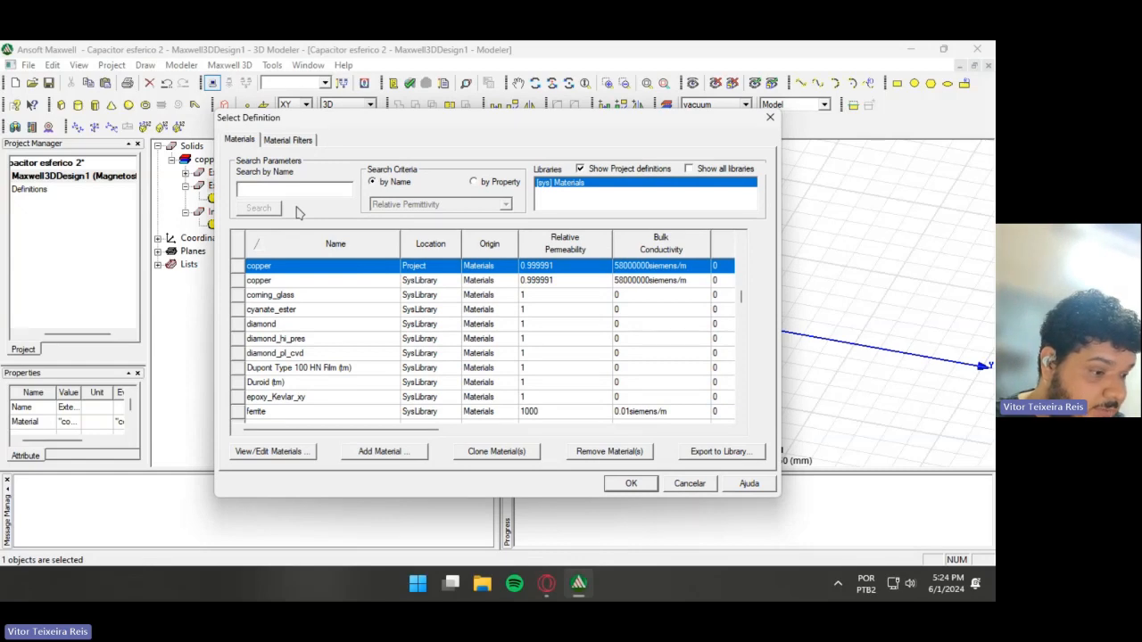
text(rubb)
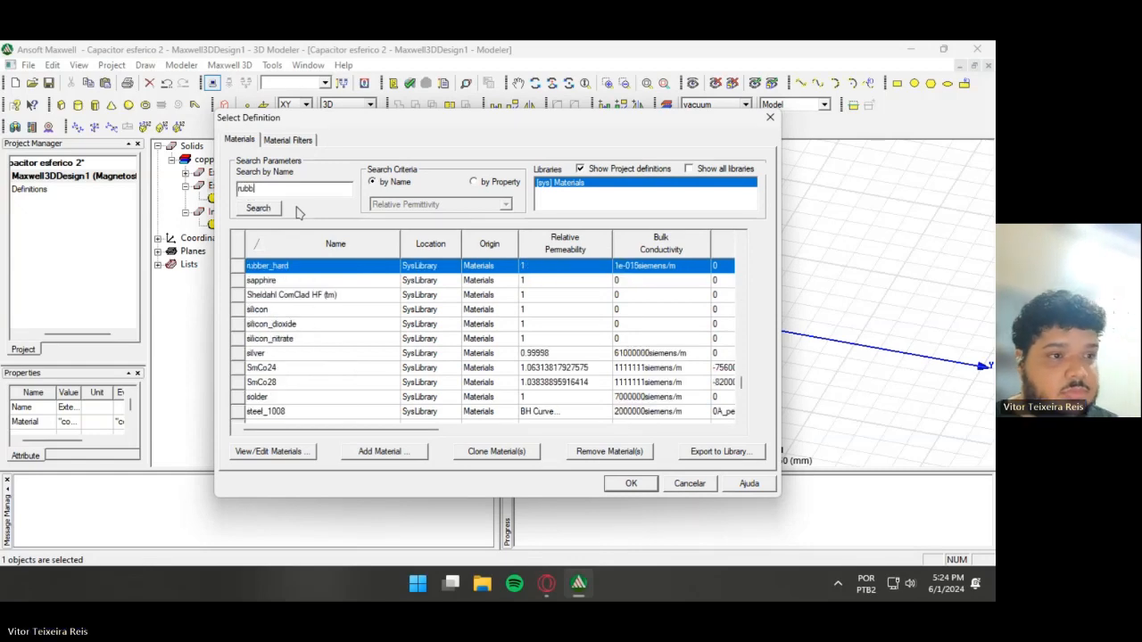
double_click(316, 267)
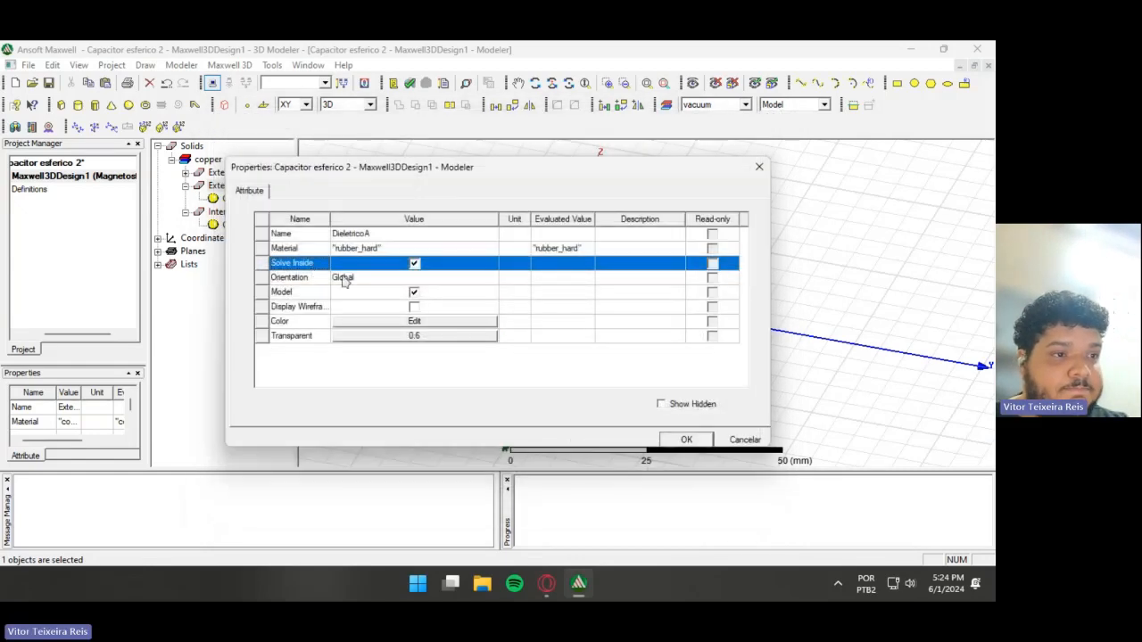
- Turn off Solve Inside for DieletricoA and choose red (255, 0, 0) as its colour
click(414, 264)
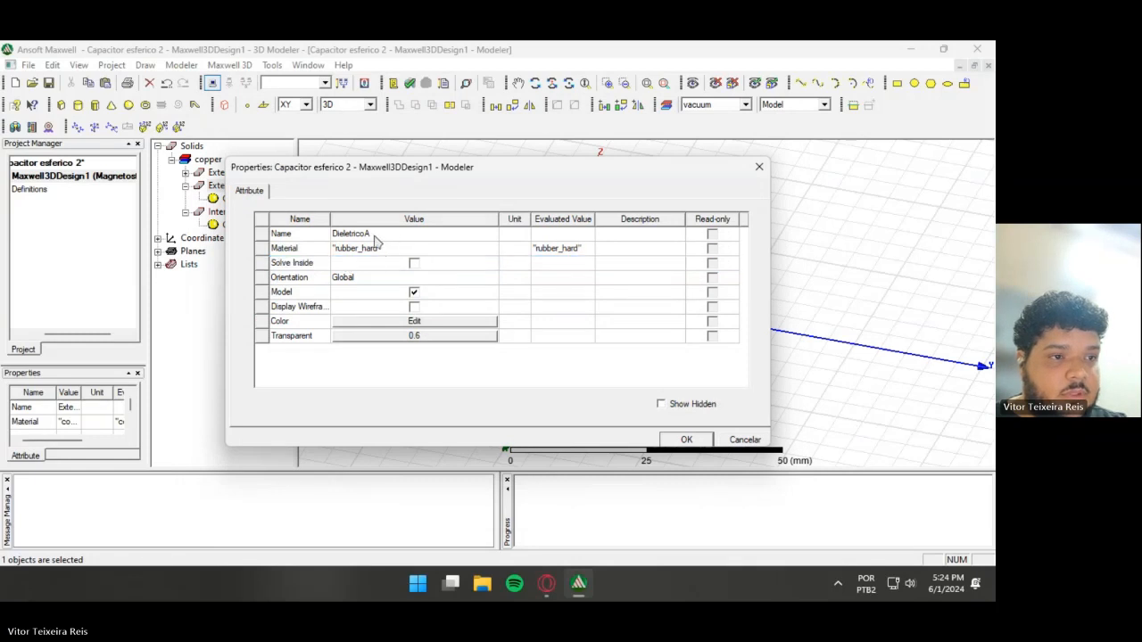
click(482, 324)
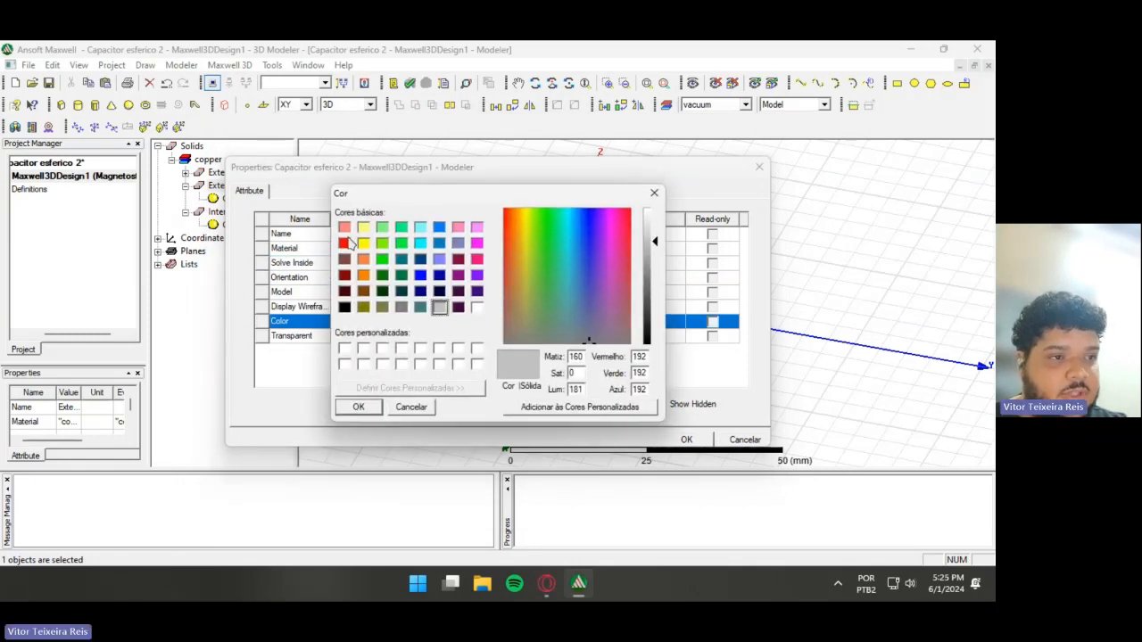
click(345, 242)
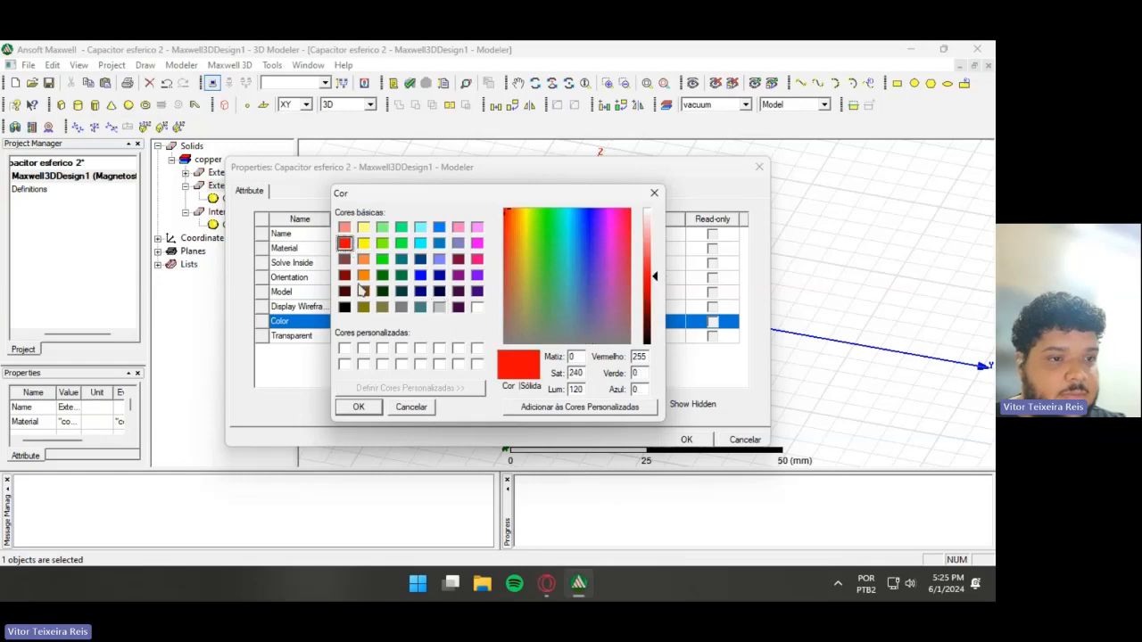
- Apply the basic red colour to the DieletricoA sphere and clear the selection
click(360, 407)
click(686, 439)
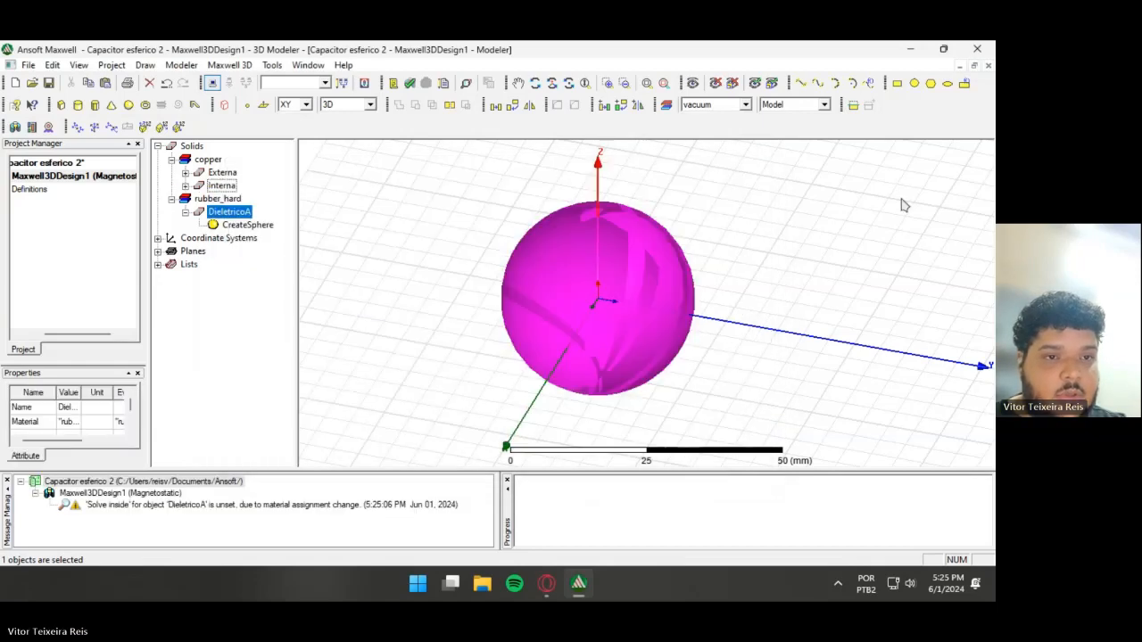
click(862, 211)
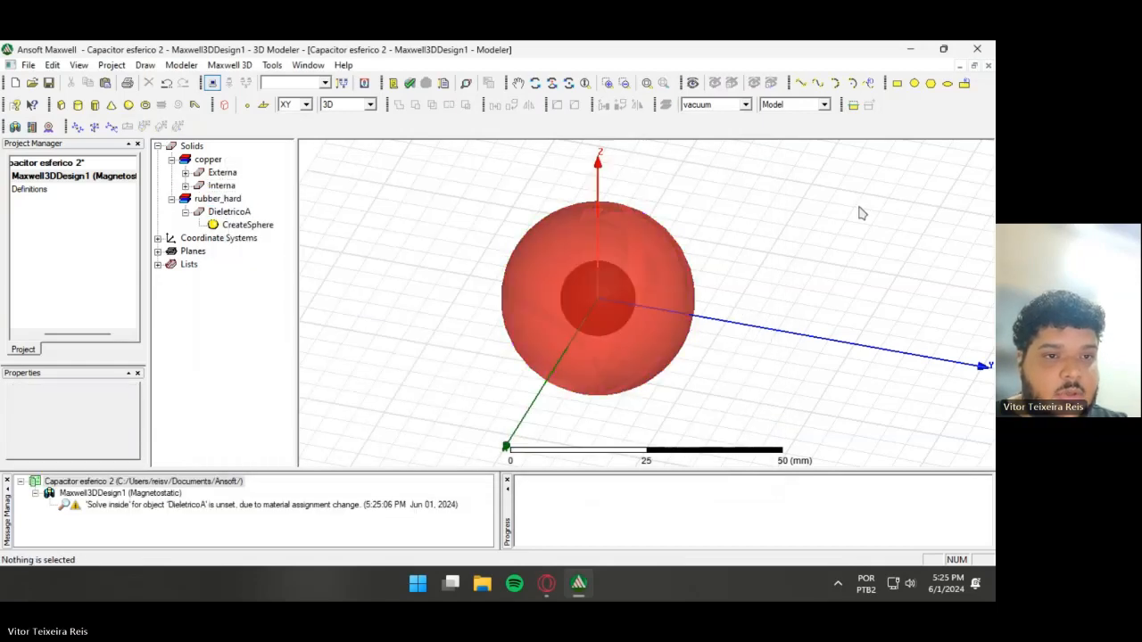
- Set the radius of the DieletricoA sphere to 12 mm
click(249, 225)
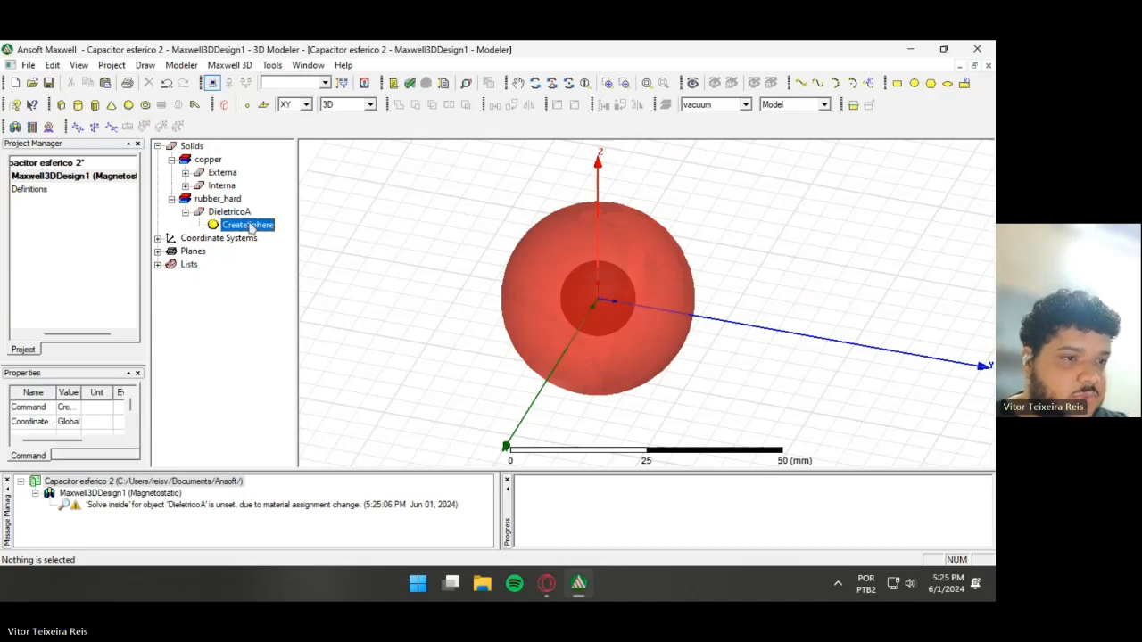
double_click(249, 225)
click(367, 278)
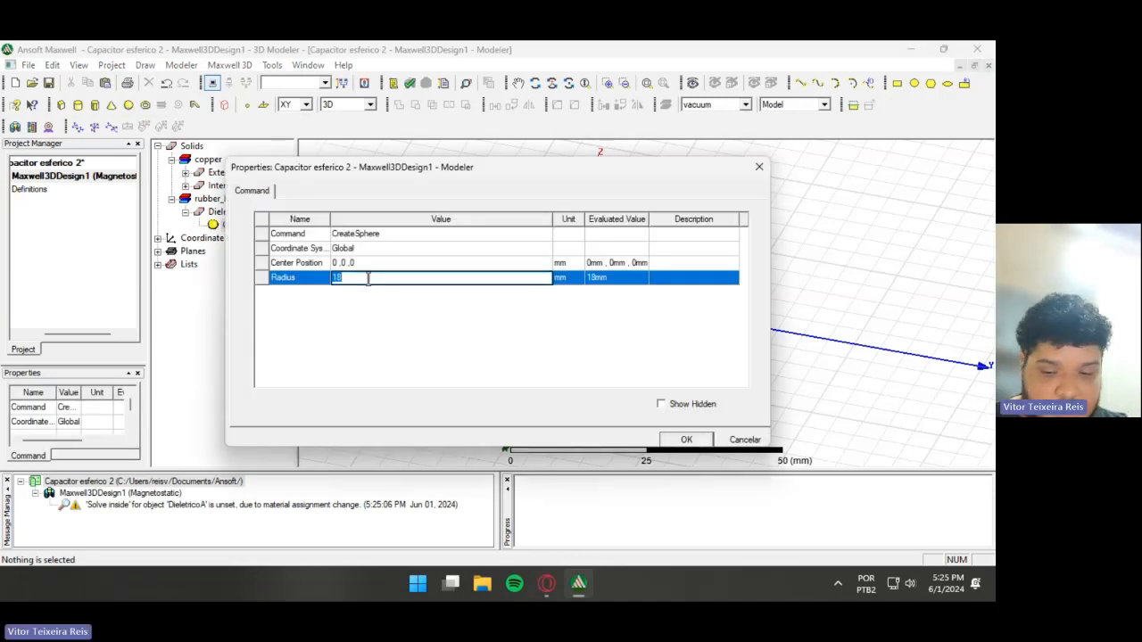
text(12)
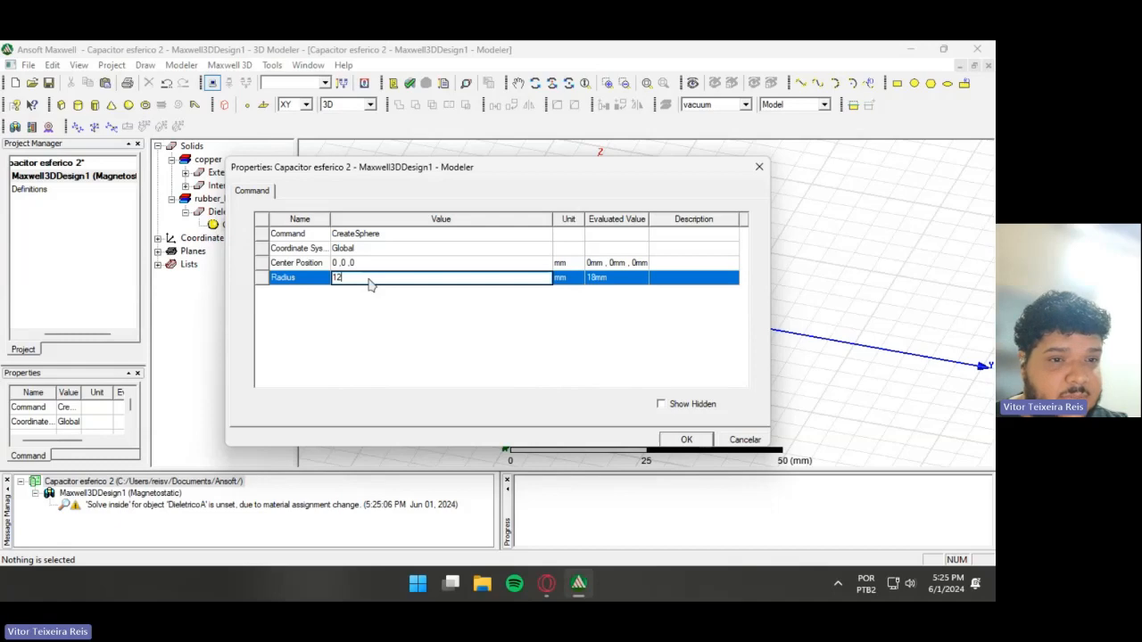
click(686, 439)
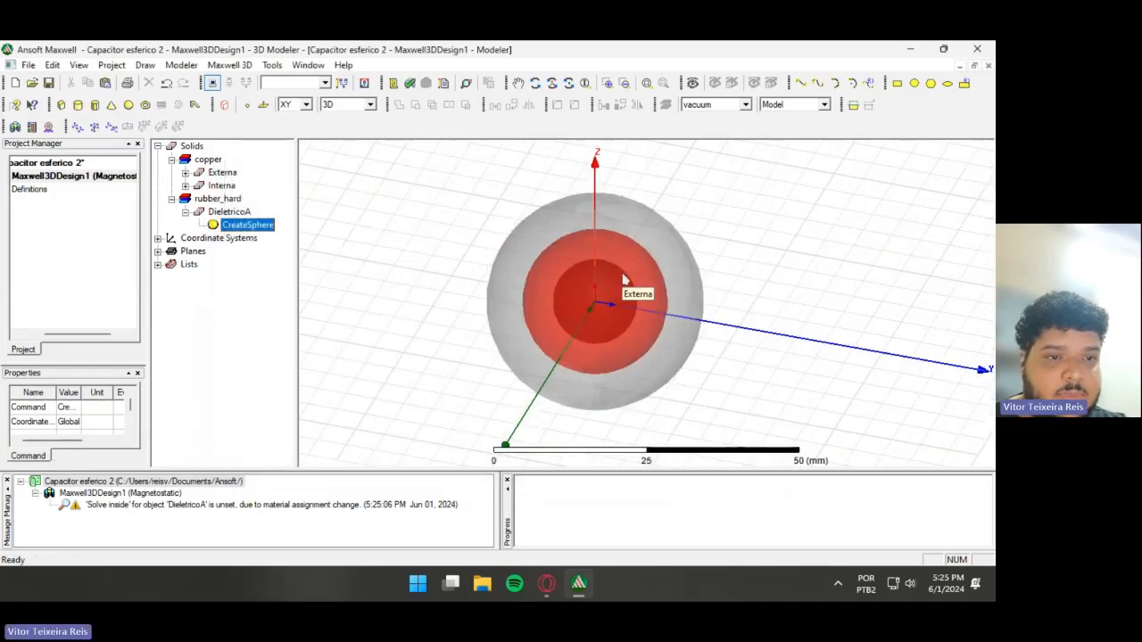
scroll(632, 295, up, 2)
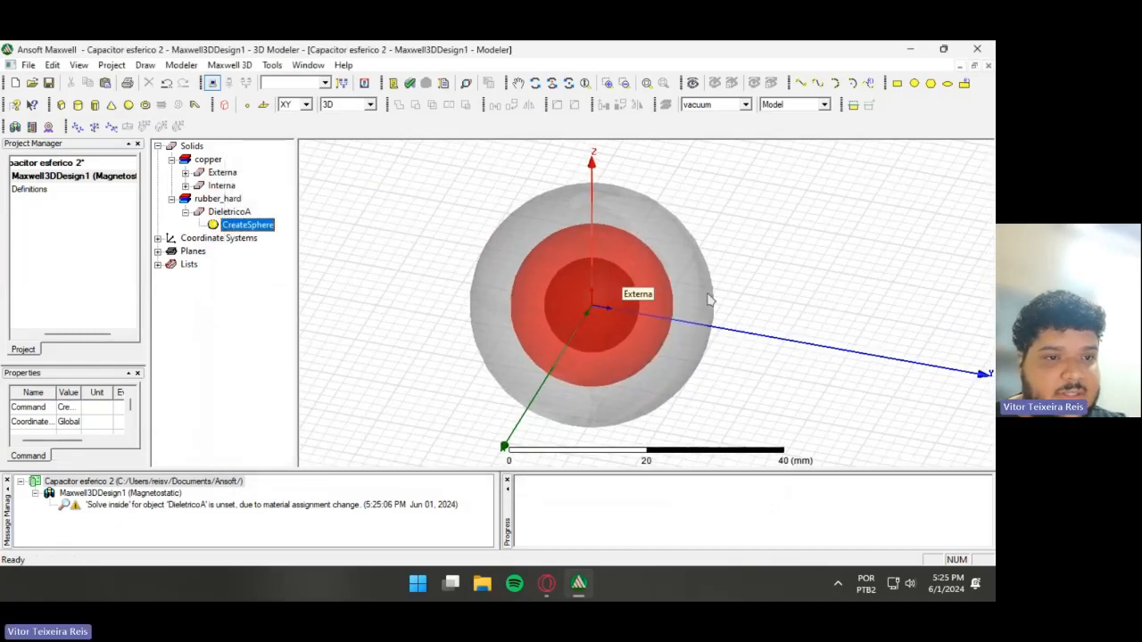
- Duplicate the Interna and DieletricoA spheres in place, making one copy of each
click(185, 213)
click(223, 212)
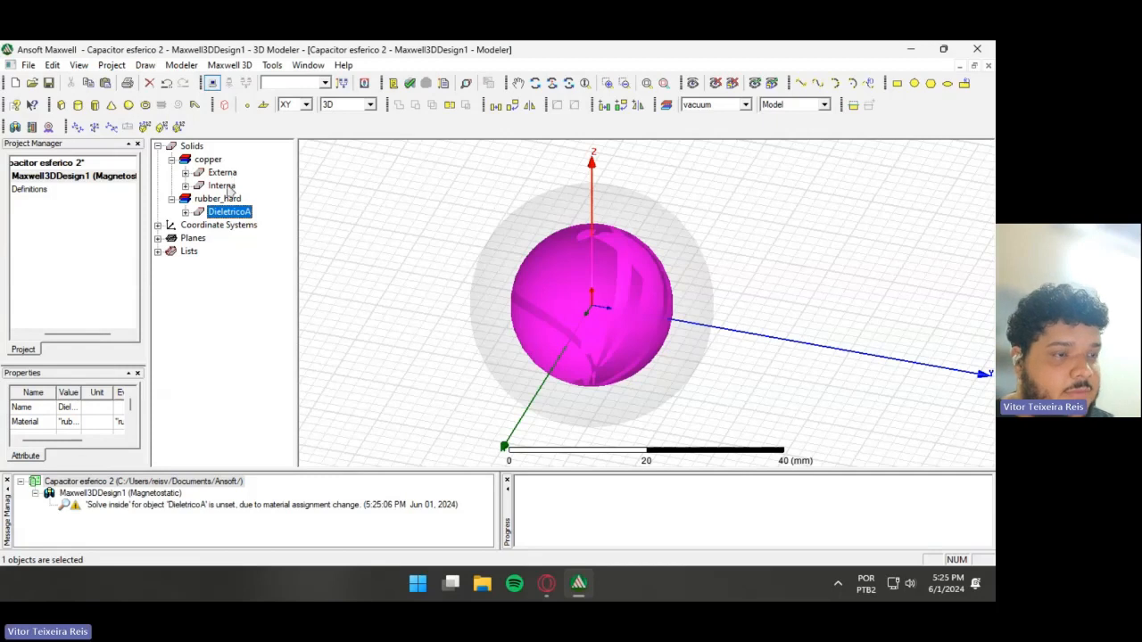
click(238, 187)
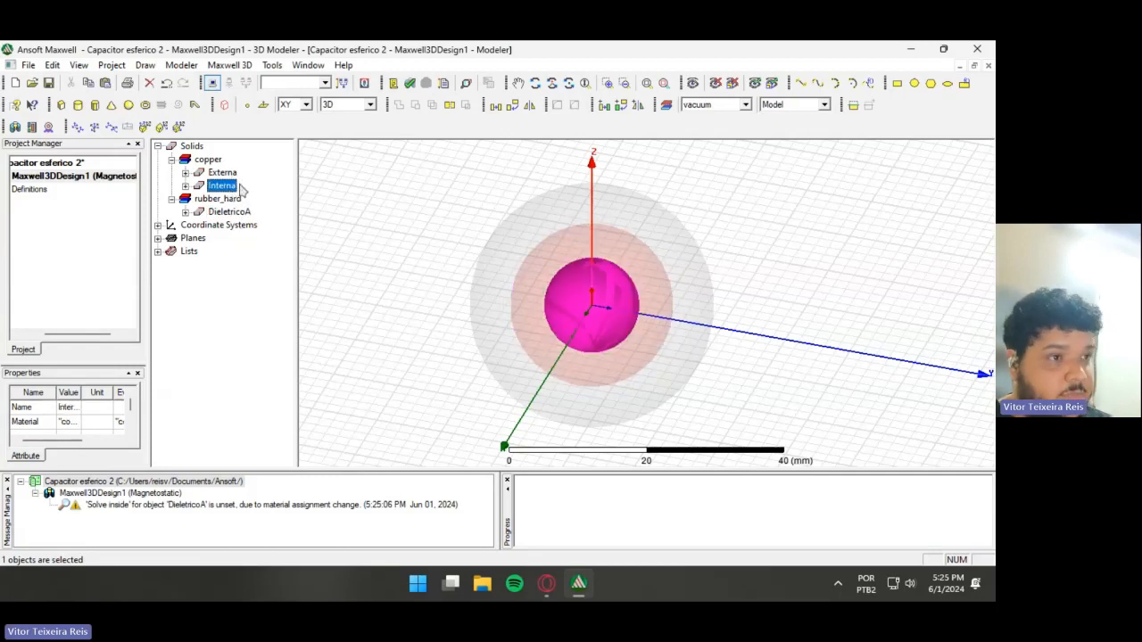
key(ctrl+c)
key(ctrl+v)
click(243, 226)
key(ctrl+c)
key(ctrl+v)
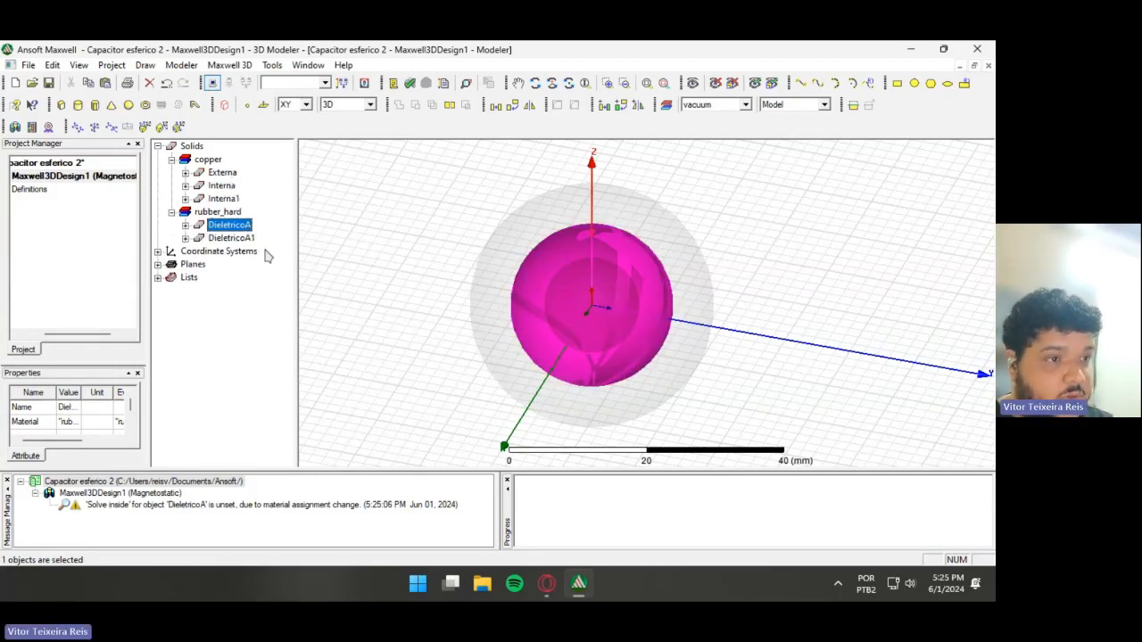
- Subtract the copied dielectric sphere DieletricoA1 from the Externa sphere without cloning the tool object
click(239, 239)
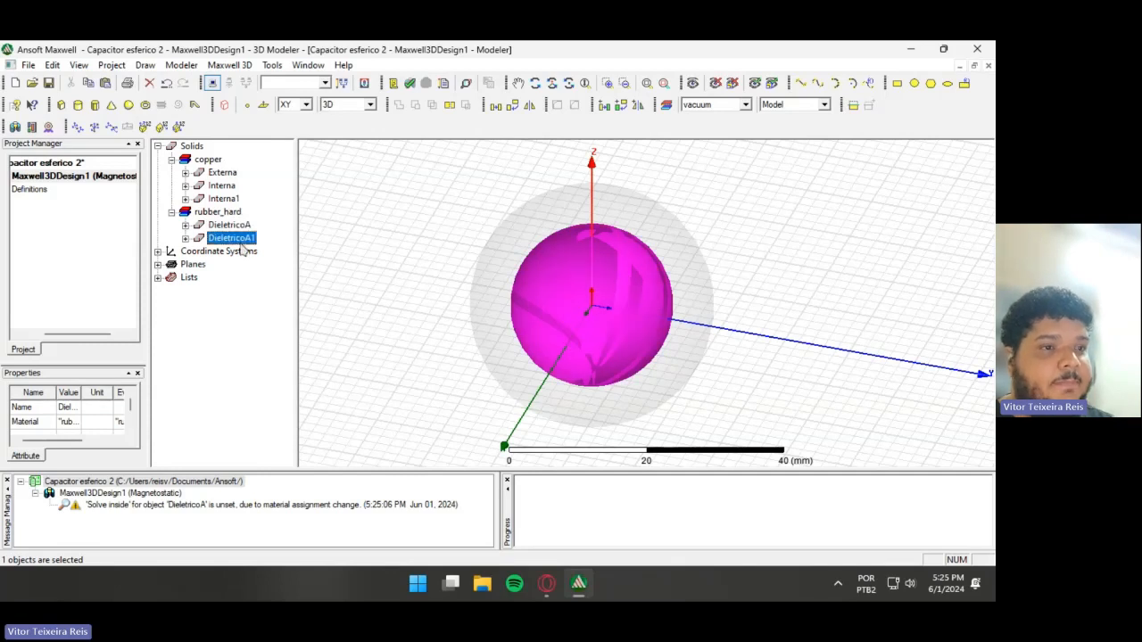
ctrl+click(237, 174)
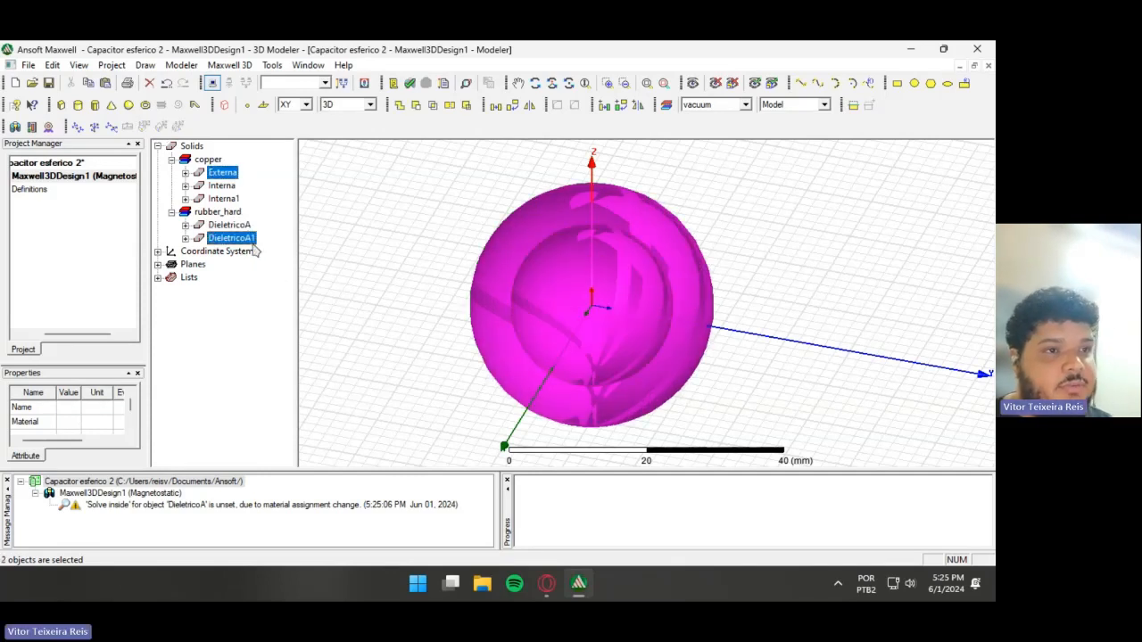
click(415, 104)
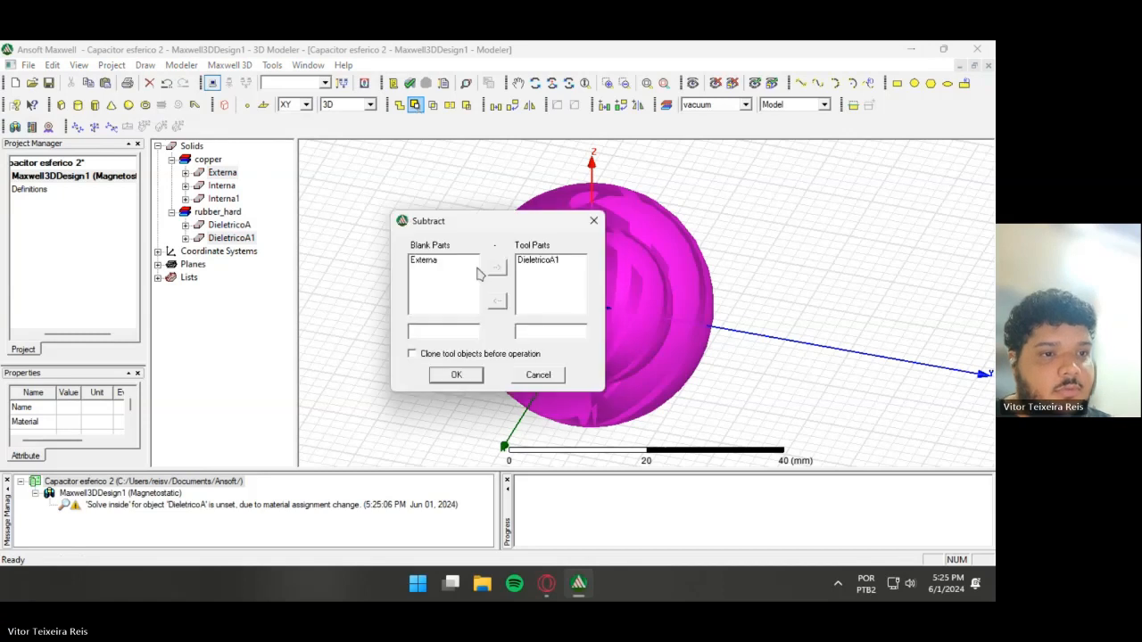
click(457, 375)
- Subtract the copied inner sphere Interna1 from DieletricoA without cloning the tool object
click(229, 251)
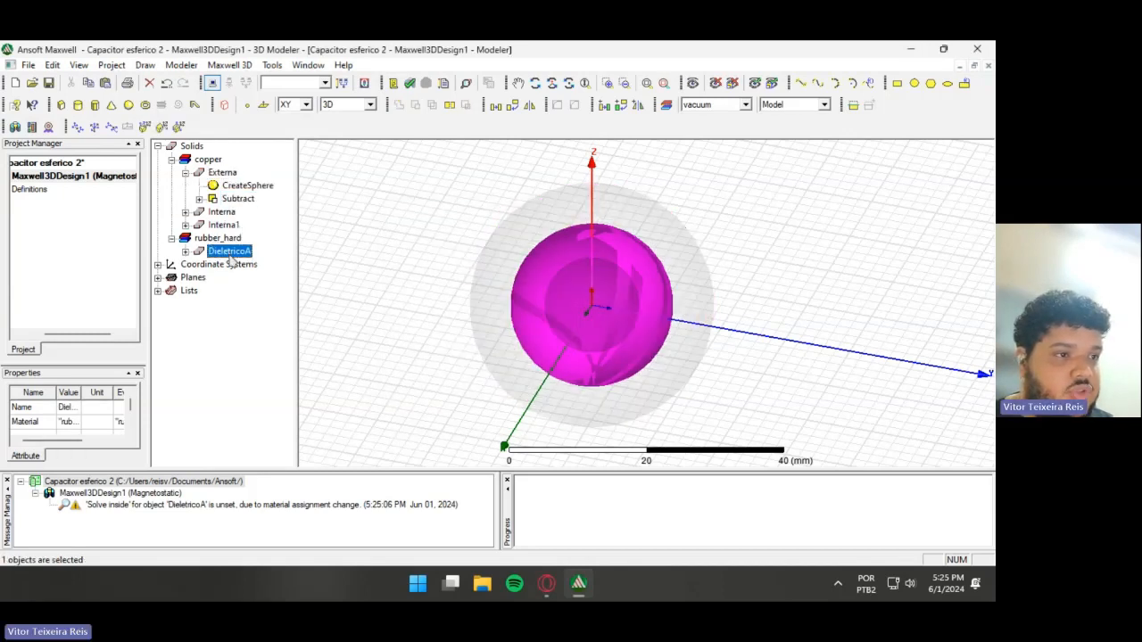
ctrl+click(223, 224)
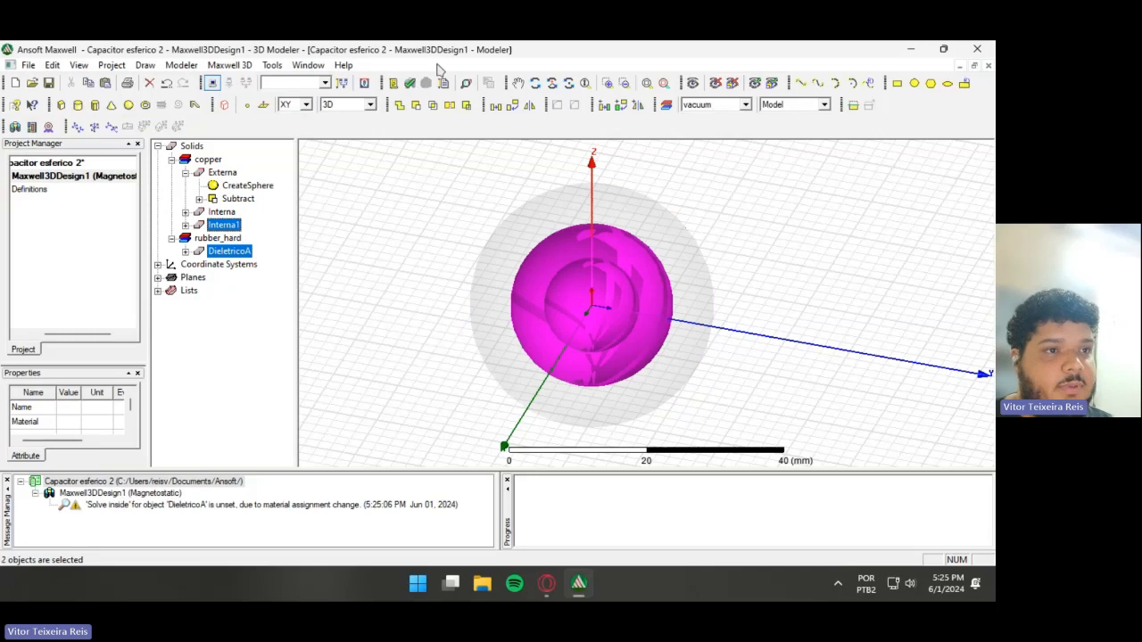
click(414, 104)
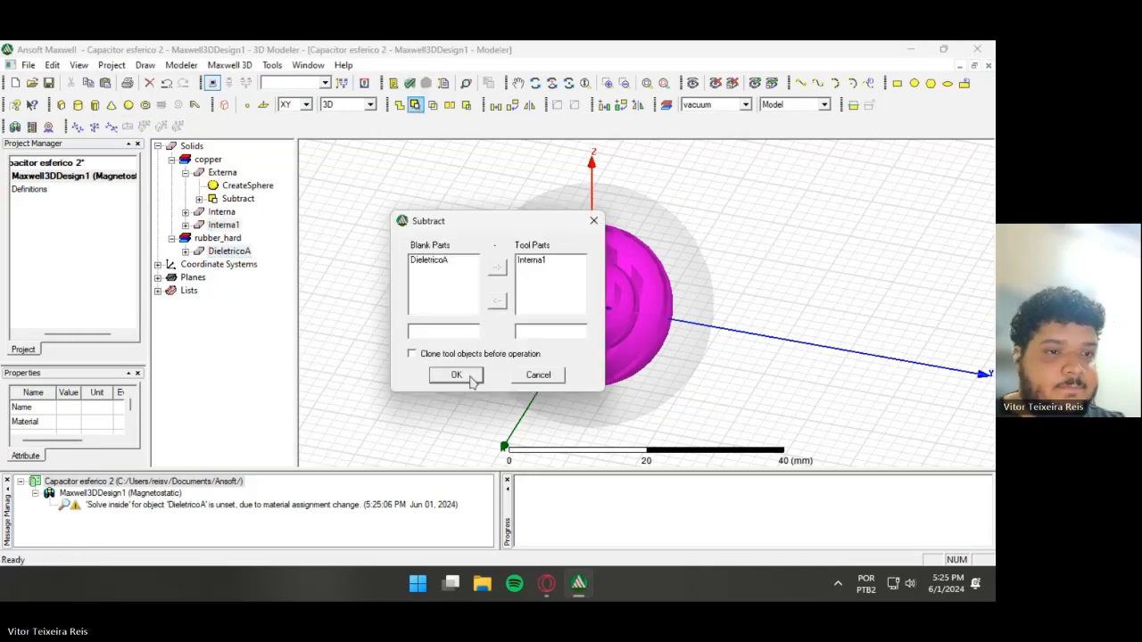
click(470, 375)
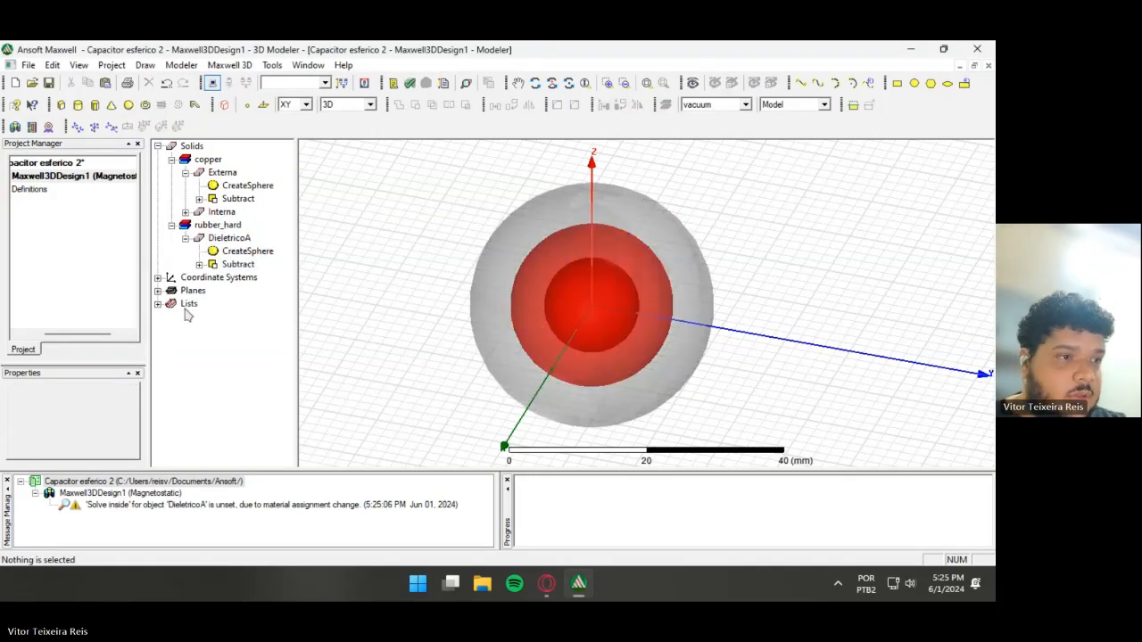
- Split DieletricoA along the XY plane, keeping only the fragment on the positive side
click(186, 239)
click(239, 242)
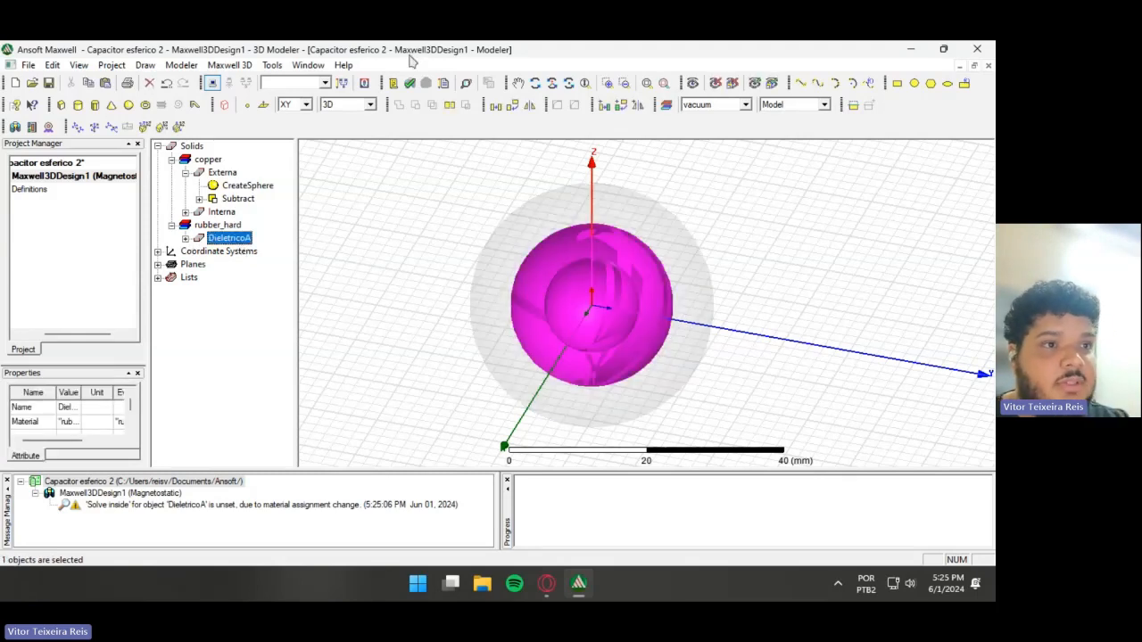
click(447, 104)
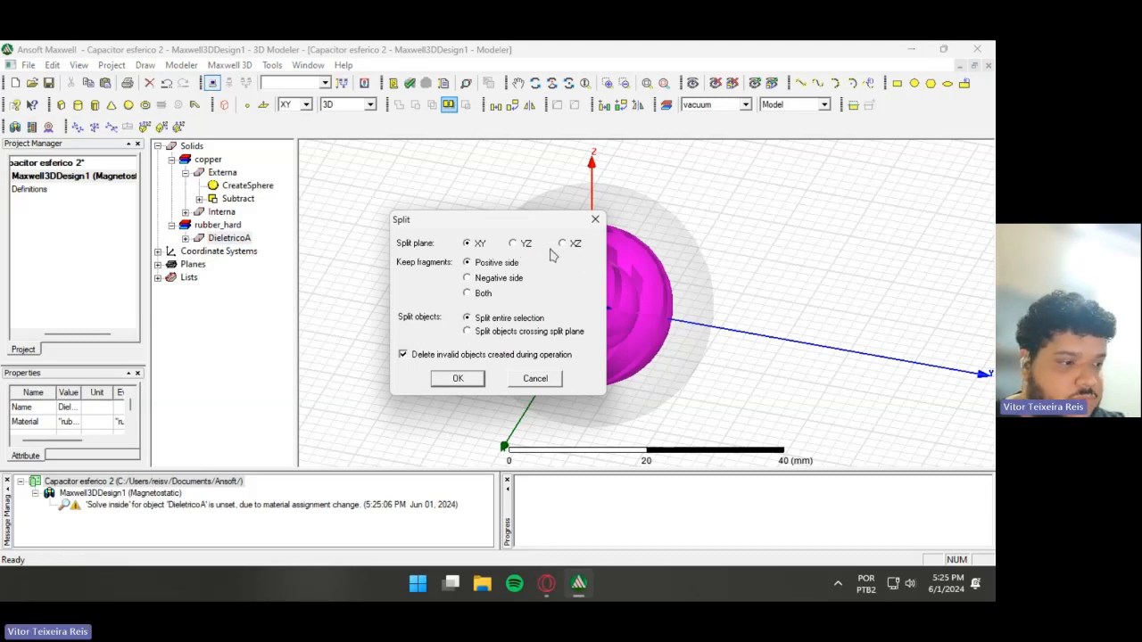
click(459, 379)
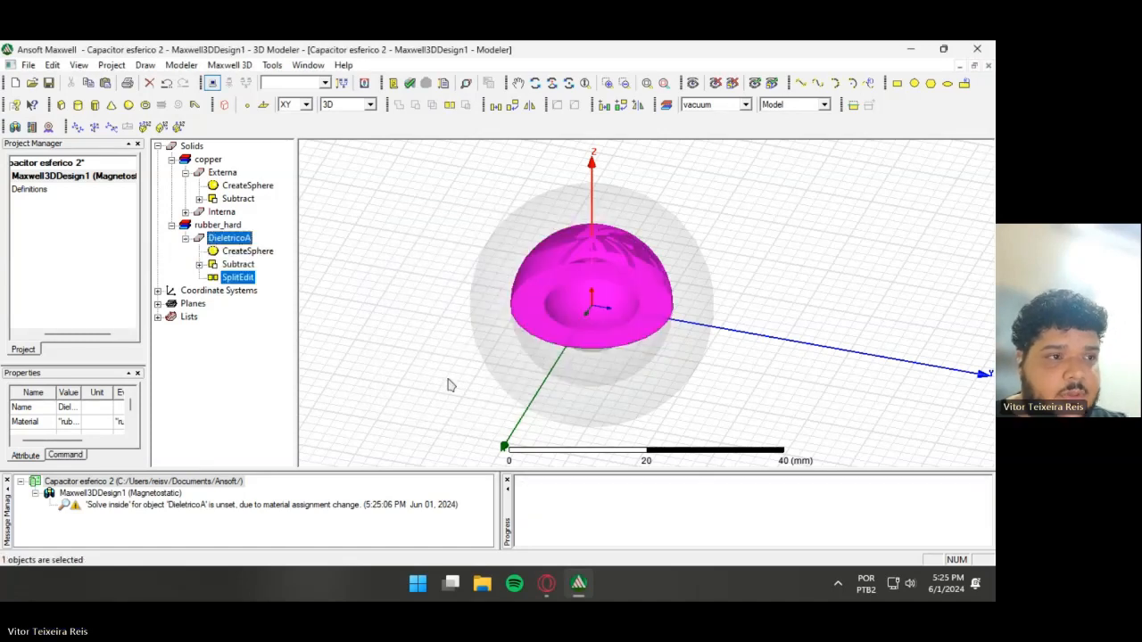
- Paste another copy of the original dielectric sphere and rename it DieletricoB
click(184, 238)
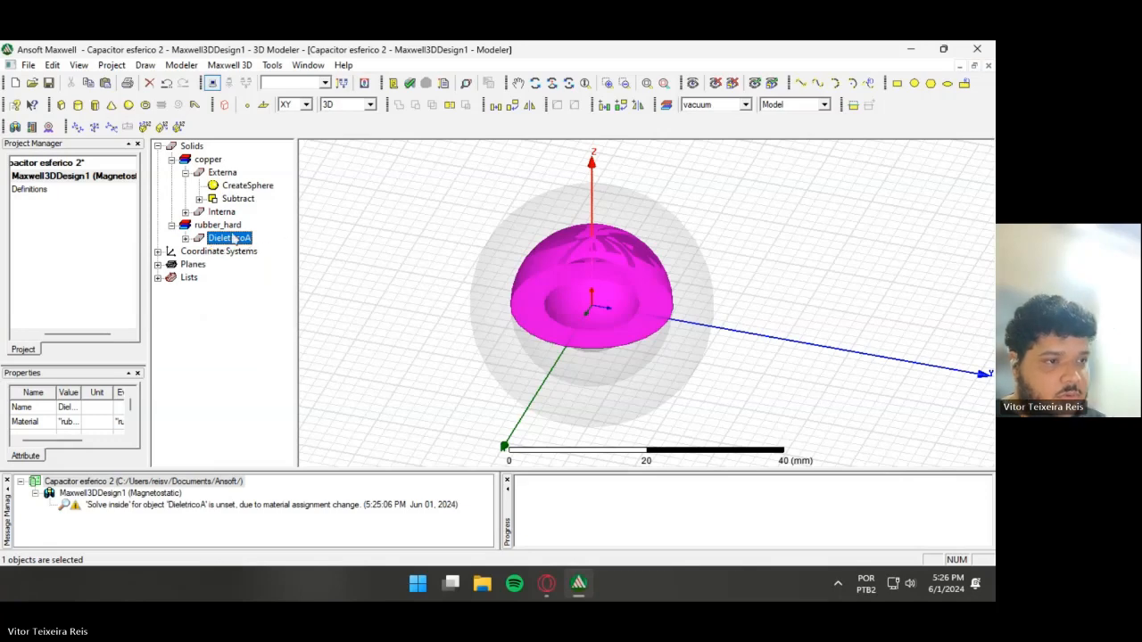
key(ctrl+v)
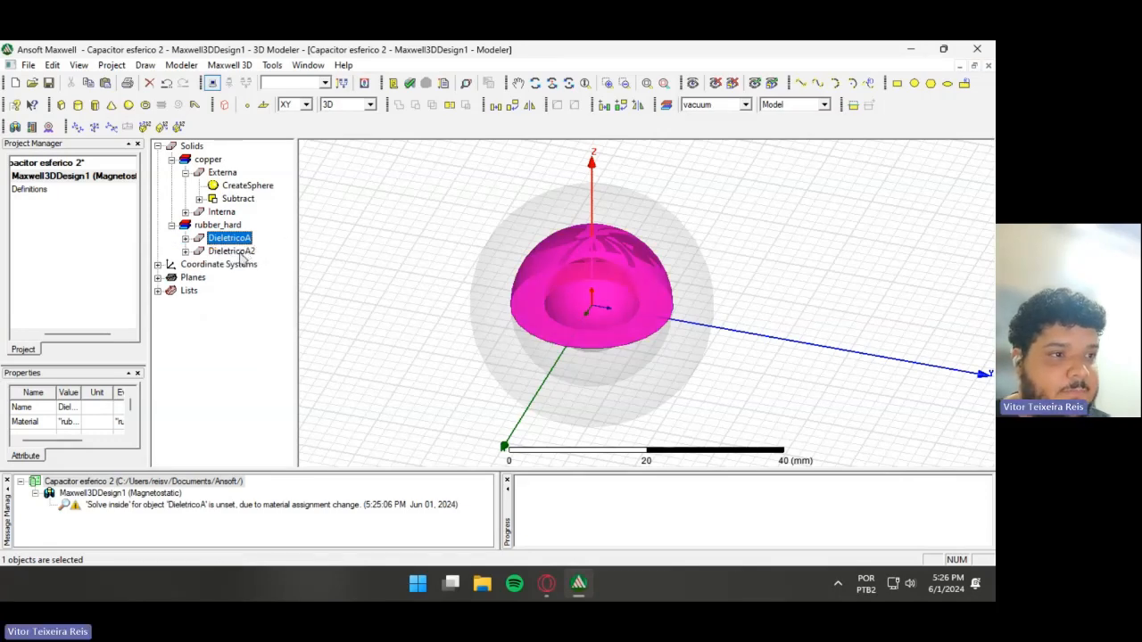
double_click(242, 253)
click(398, 233)
key(BackSpace)
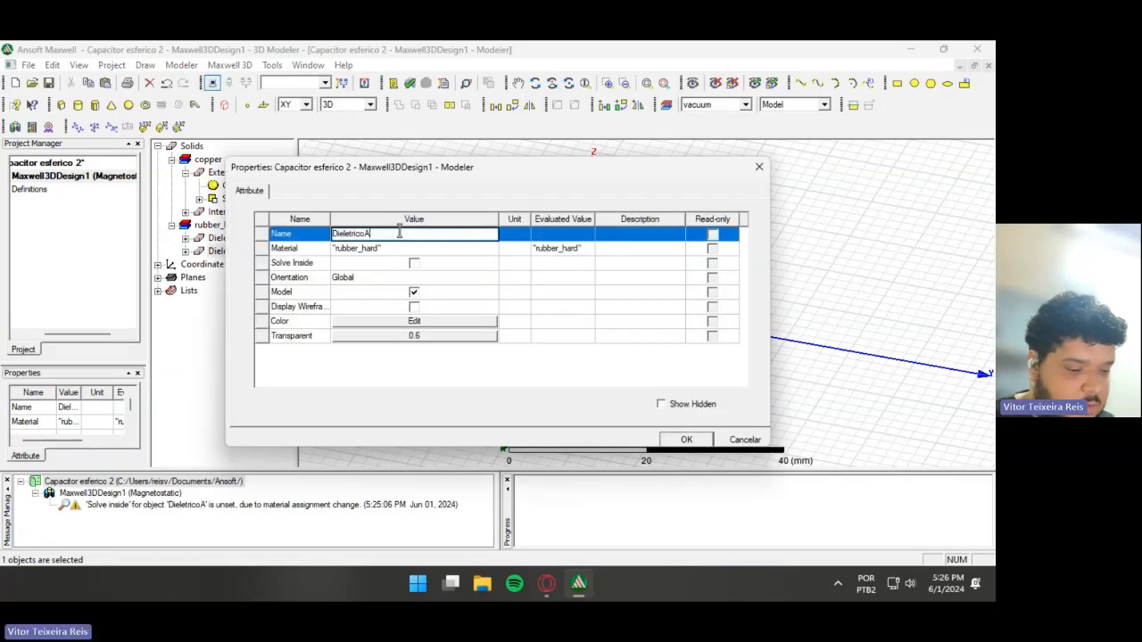
- Assign the material Teflon (tm) from the system library to DieletricoB
click(376, 251)
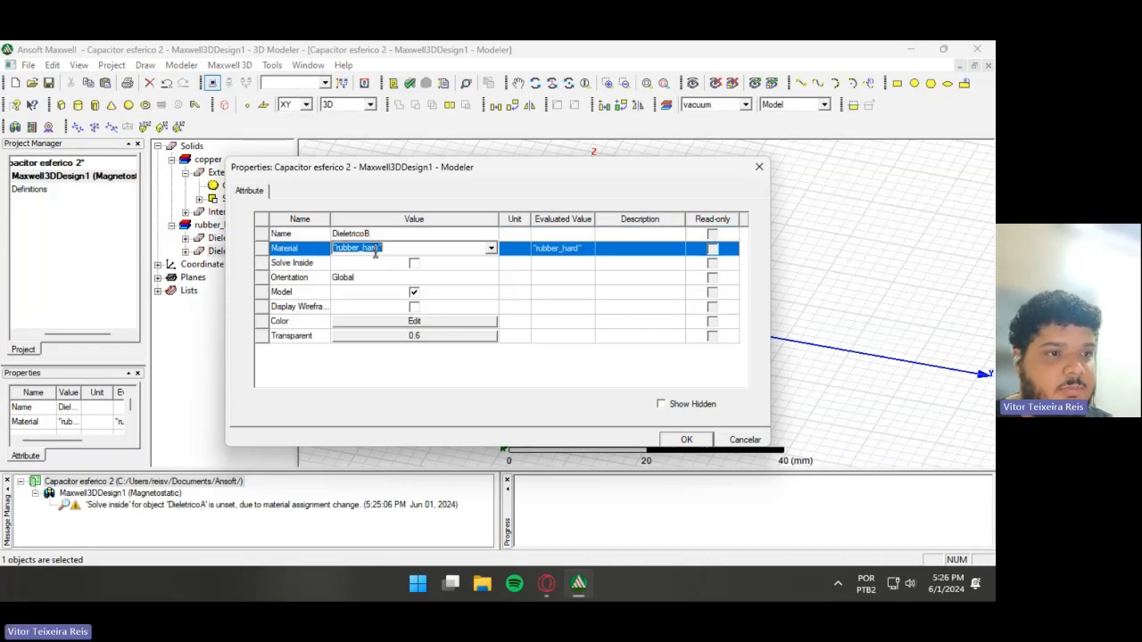
click(491, 248)
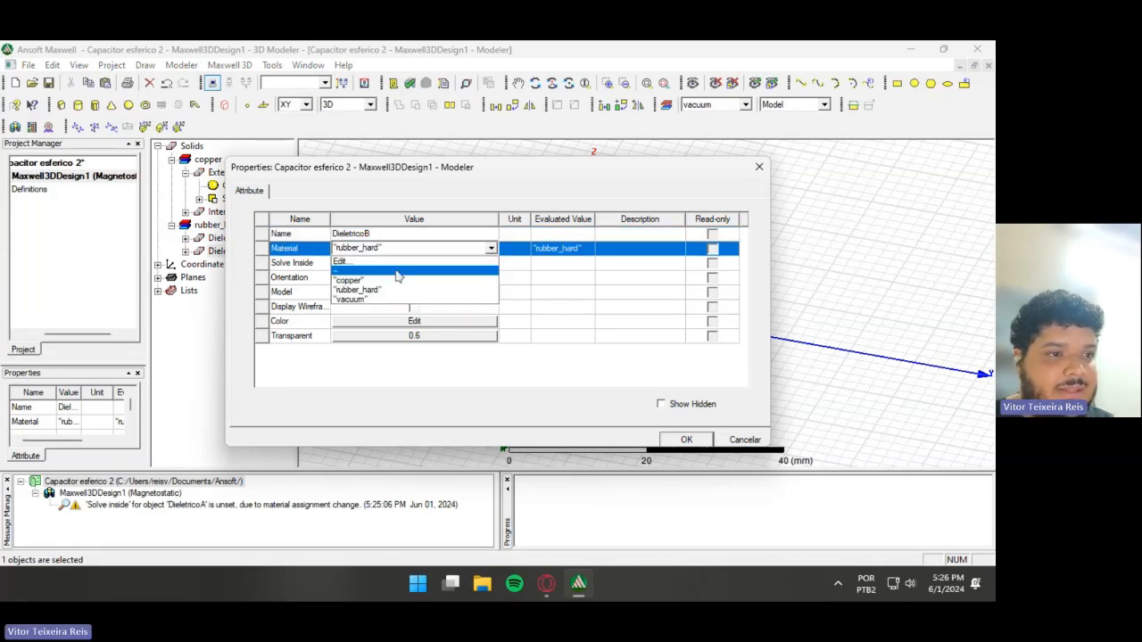
click(384, 261)
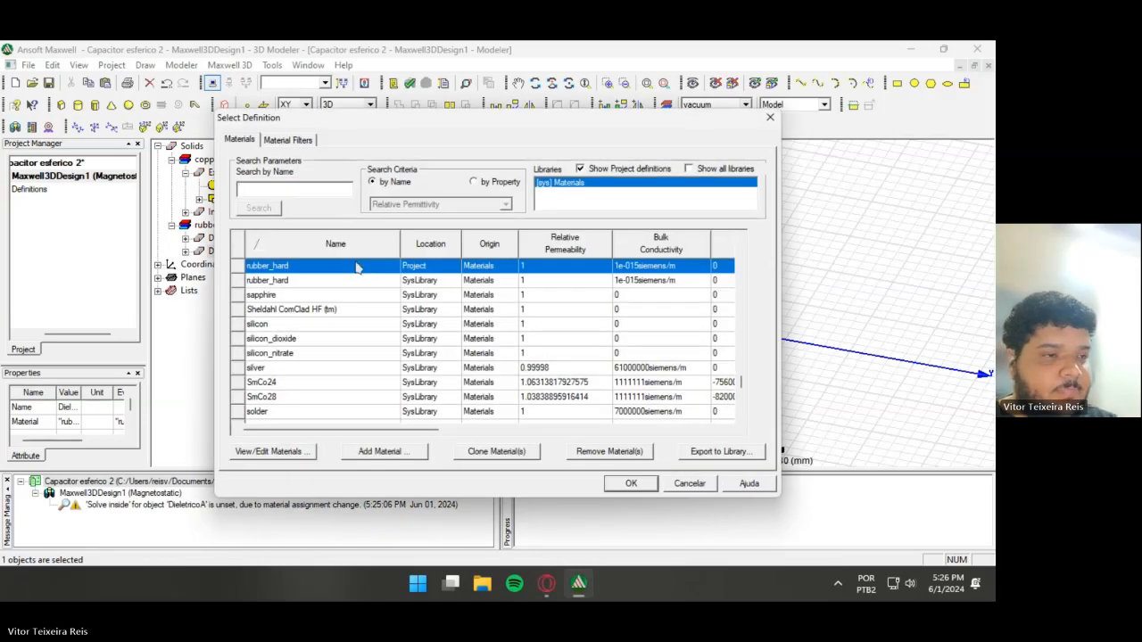
scroll(375, 328, down, 10)
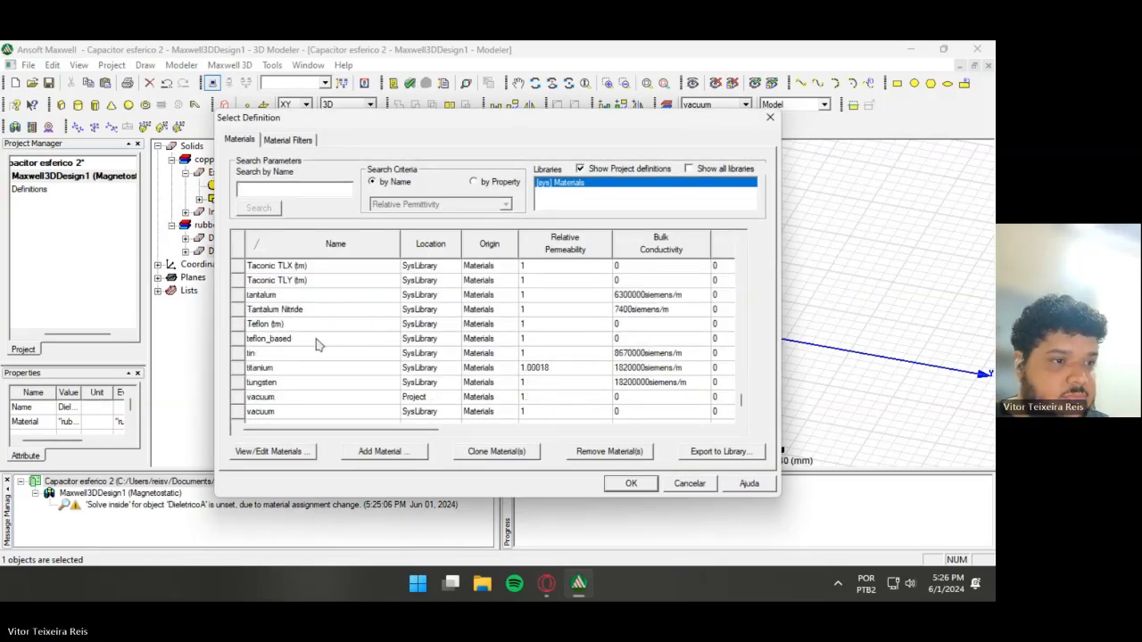
key(ctrl+a)
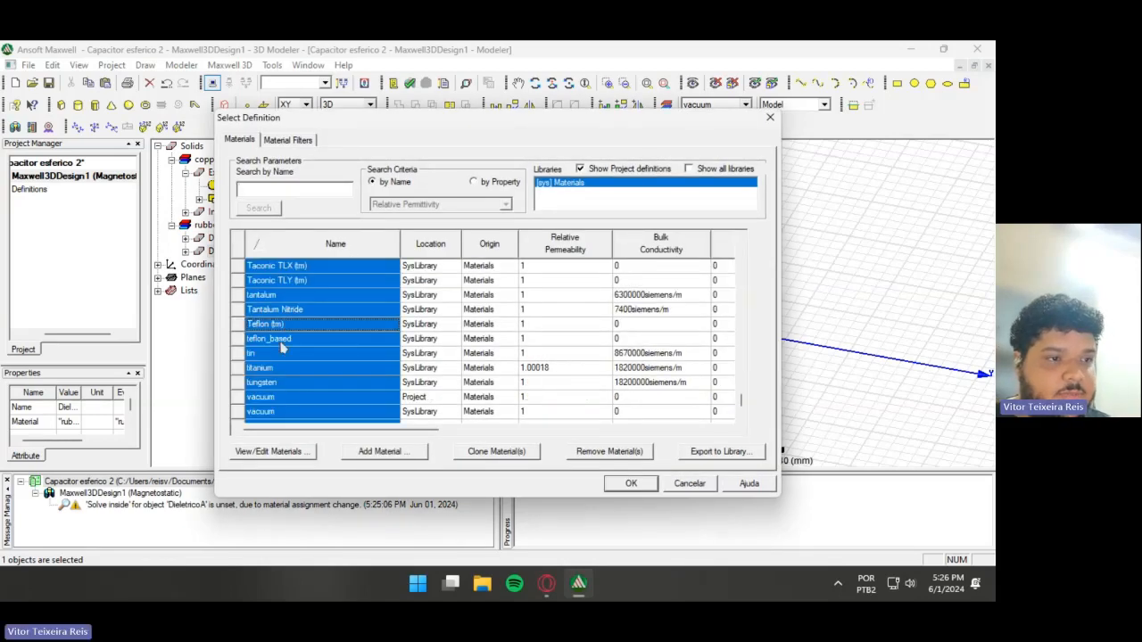
click(283, 325)
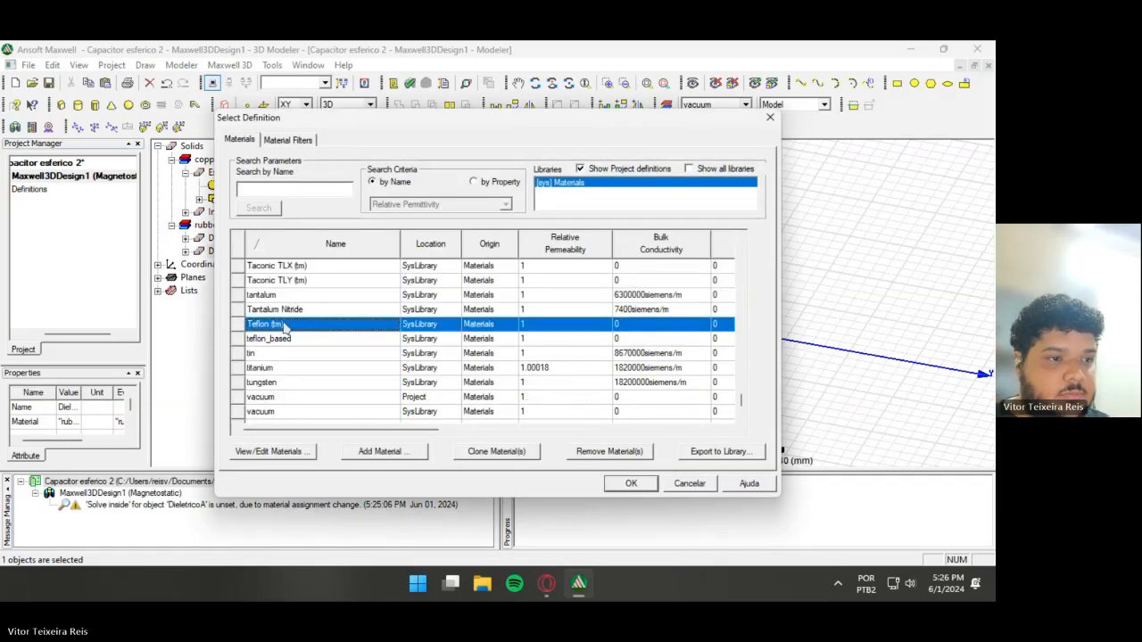
click(633, 483)
- Set DieletricoB's colour to the basic blue with RGB 0, 128, 255 and apply its properties
click(446, 322)
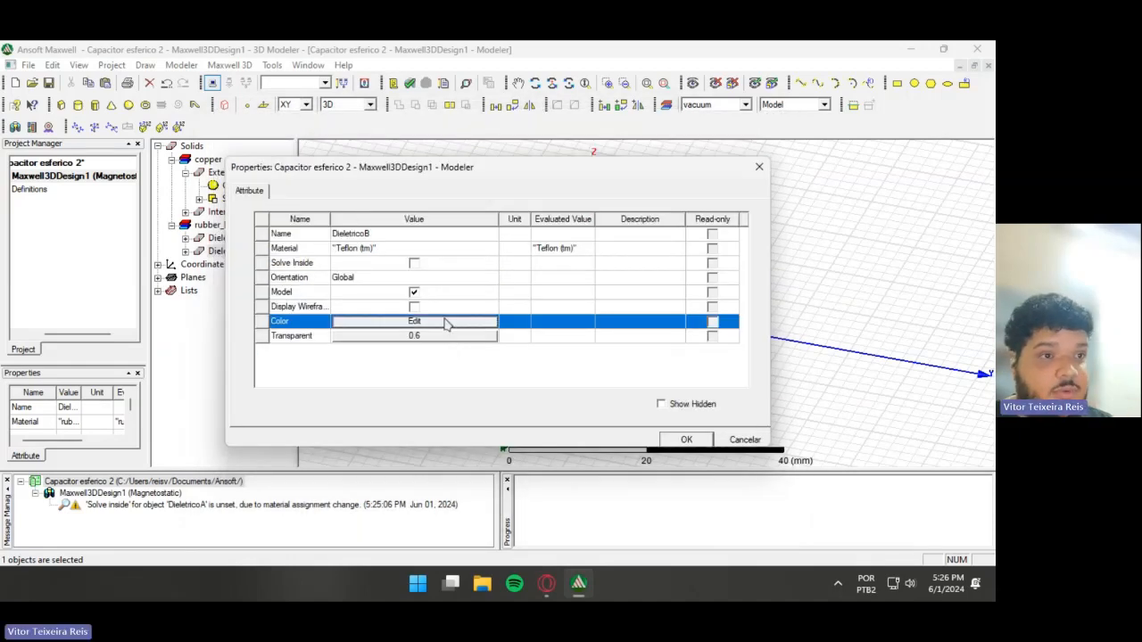
click(445, 321)
click(439, 226)
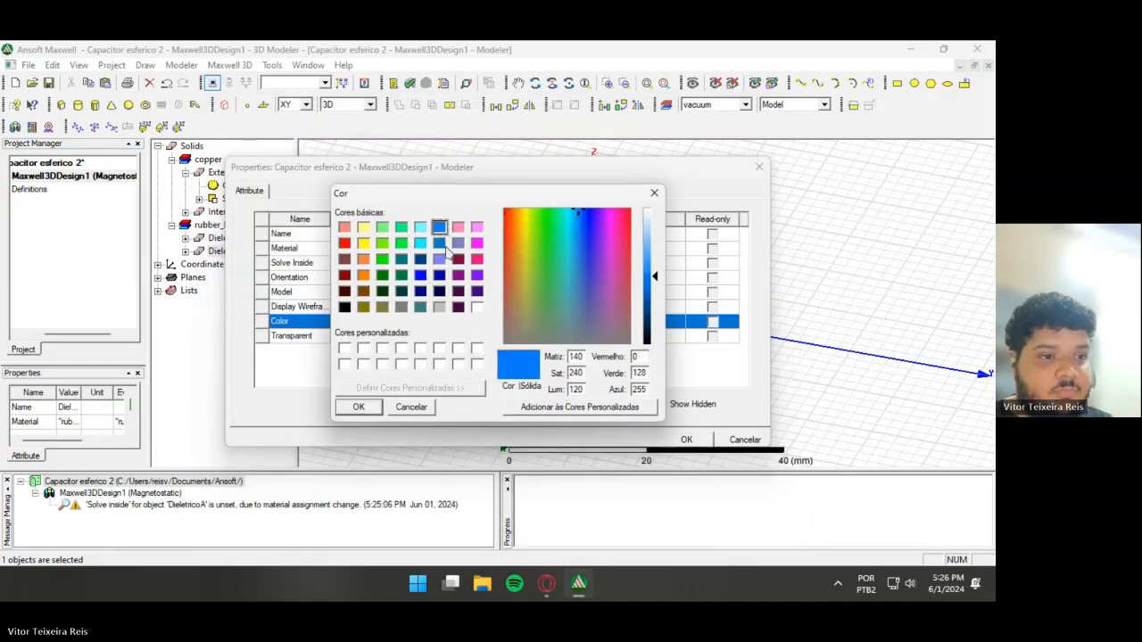
click(365, 406)
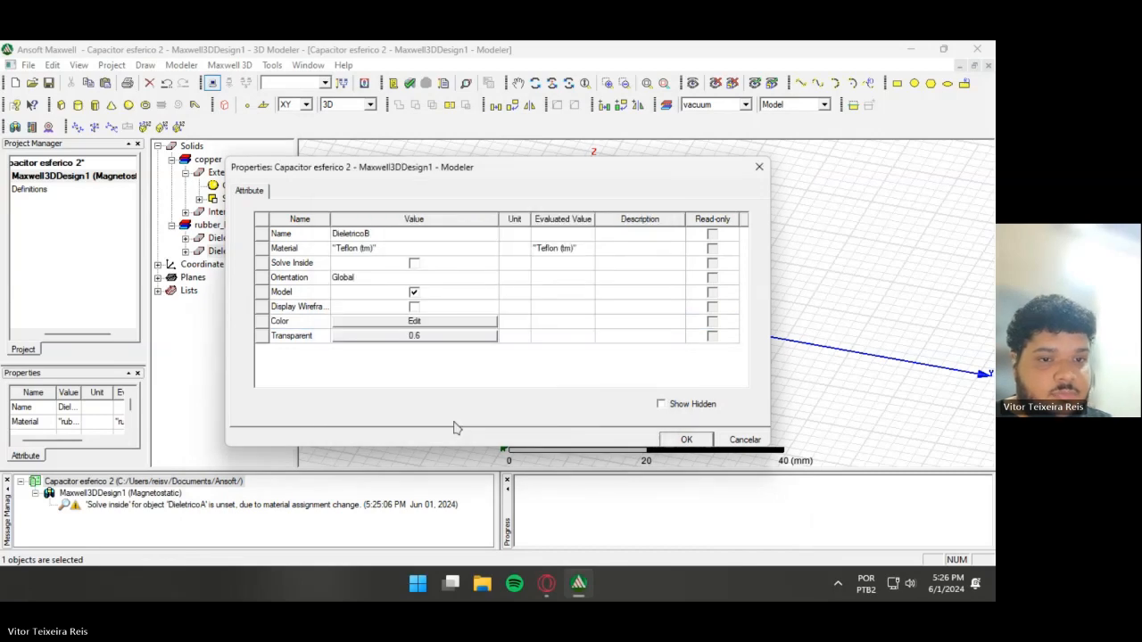
click(687, 441)
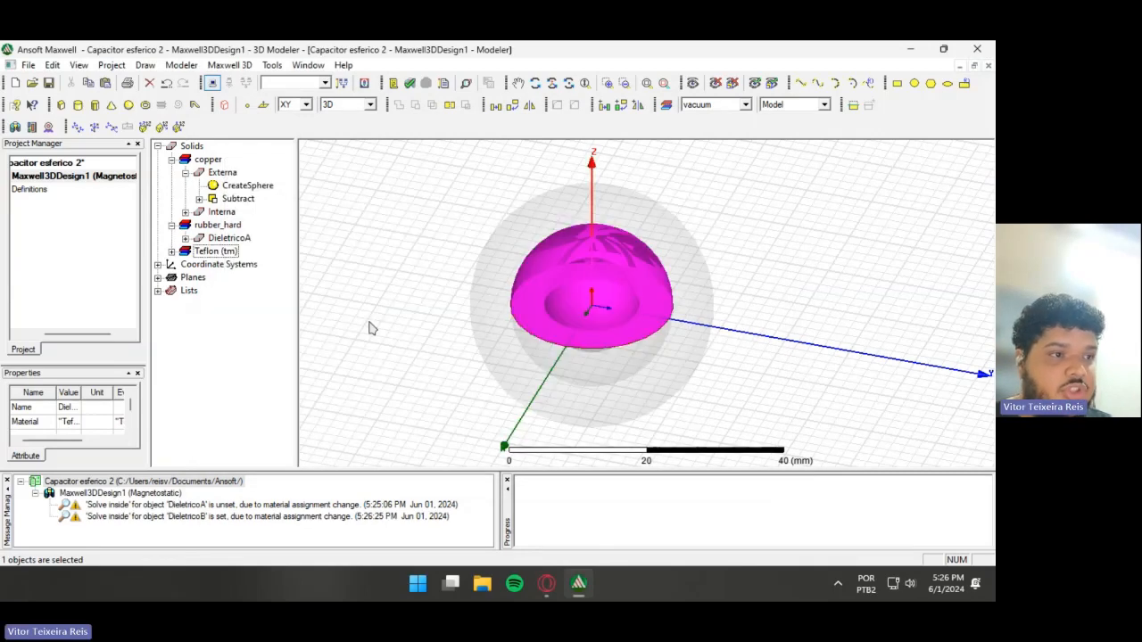
- Try rotating DieletricoB by 90 degrees about the Y axis, and undo the rotation
click(171, 250)
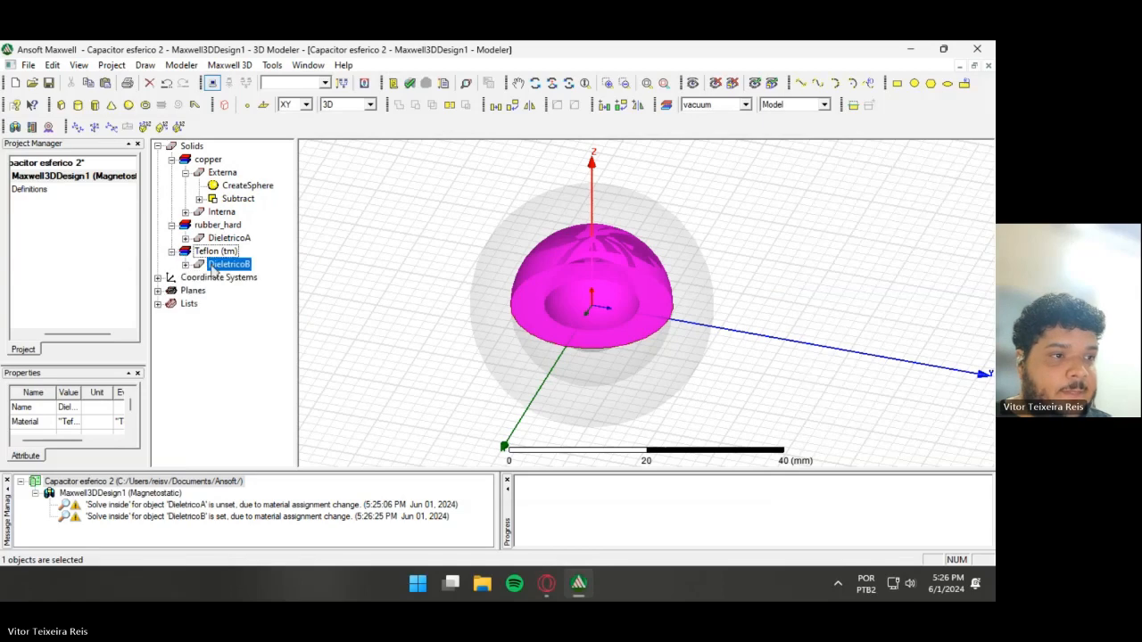
click(229, 265)
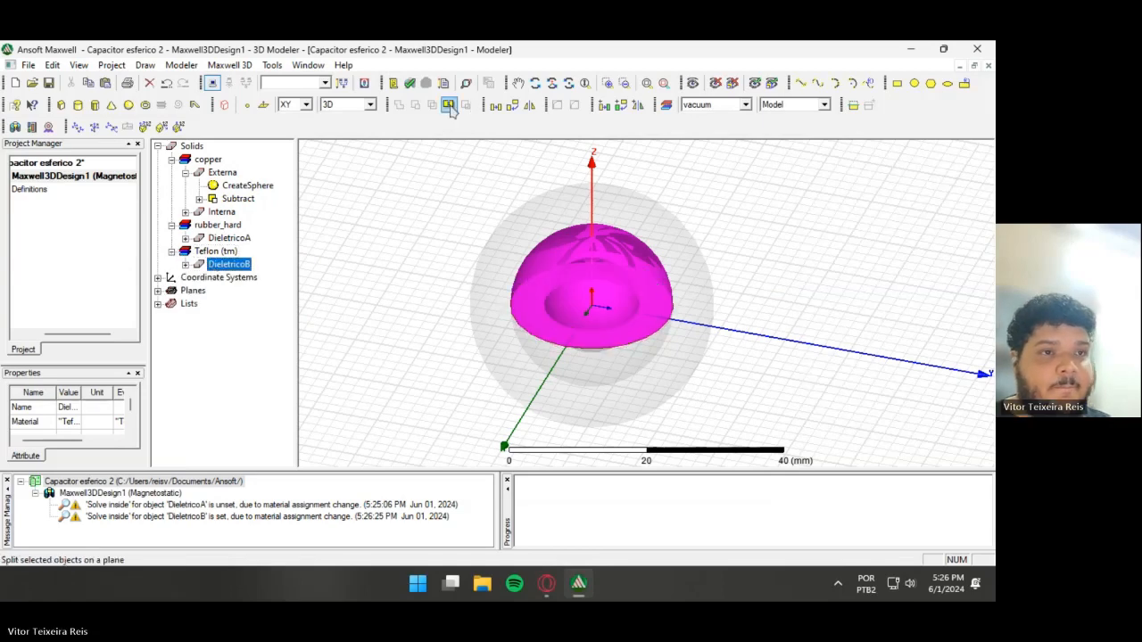
click(495, 105)
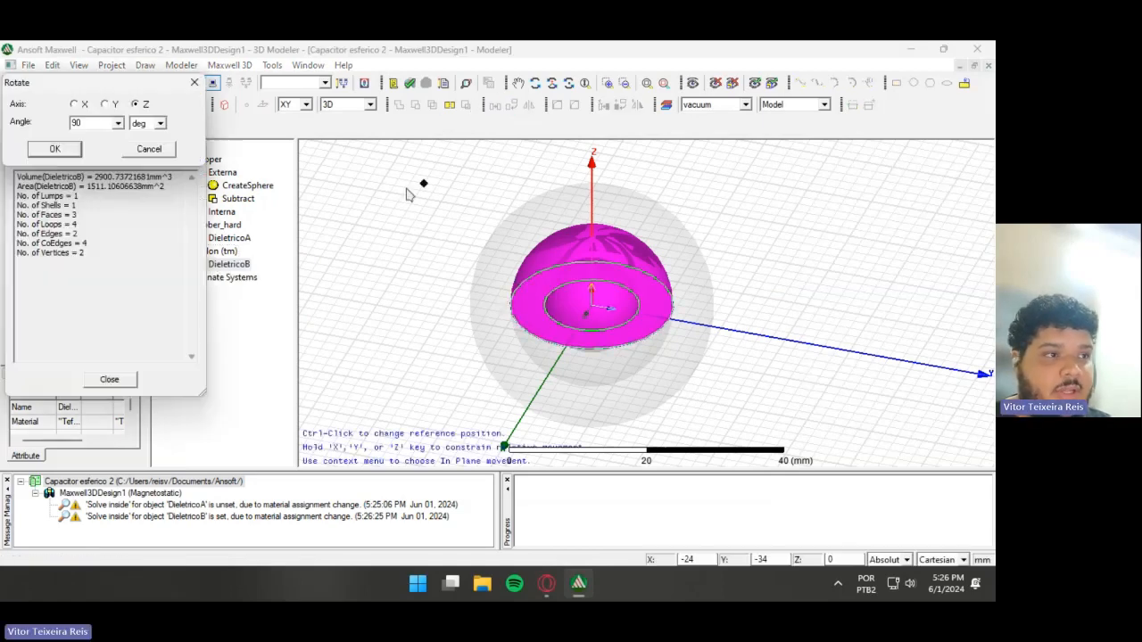
click(107, 105)
click(55, 149)
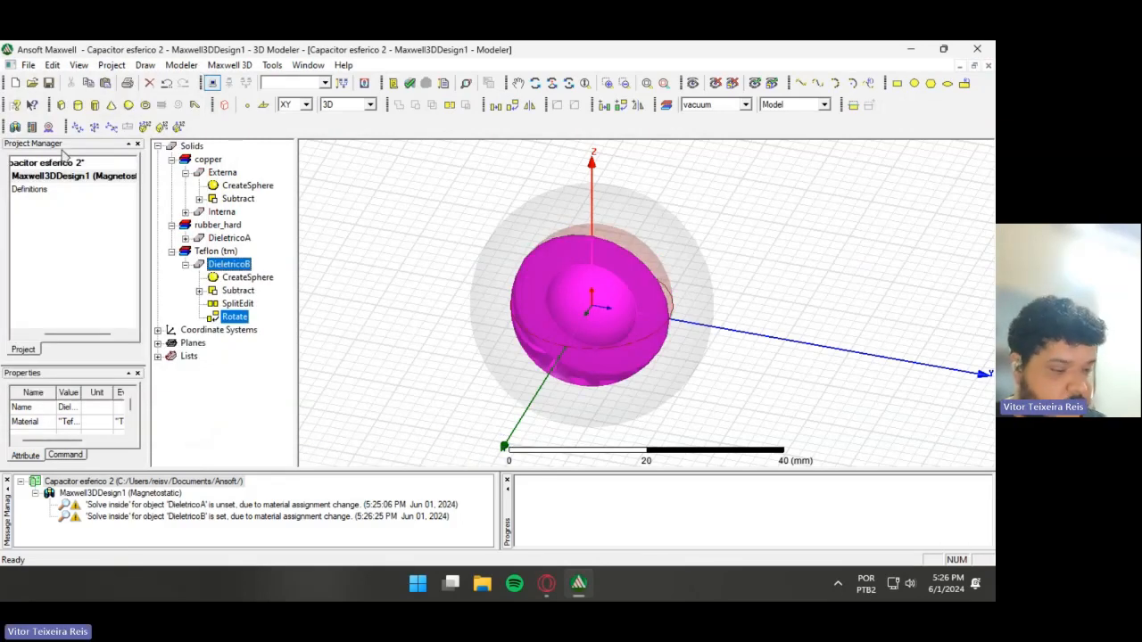
key(ctrl+z)
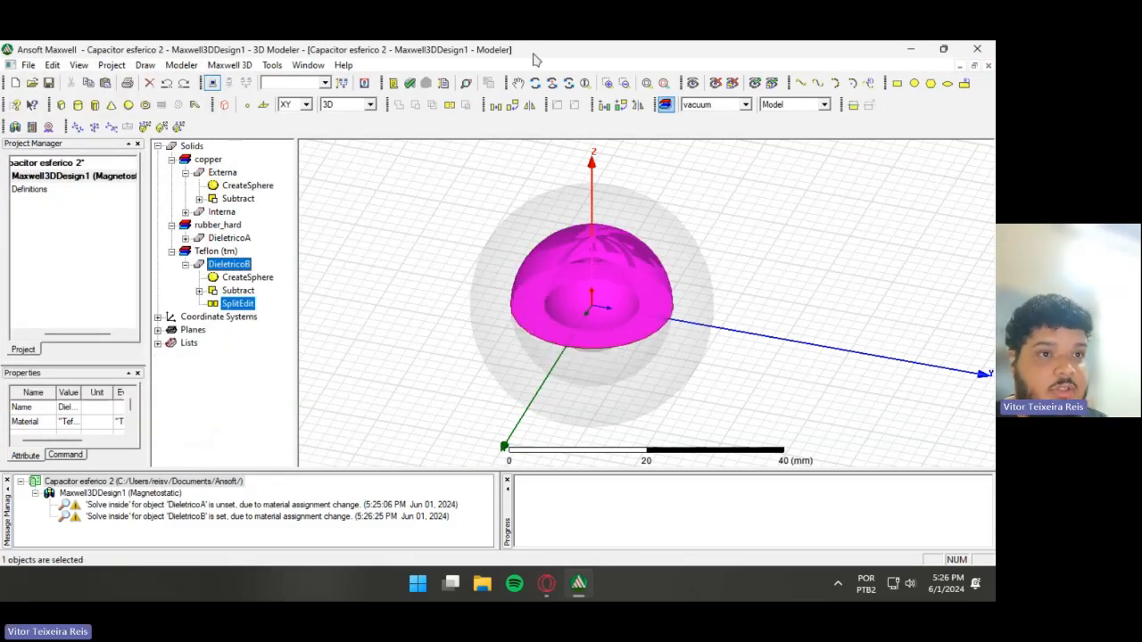
- Rotate DieletricoB by 180 degrees about the Y axis and clear the selection
click(512, 105)
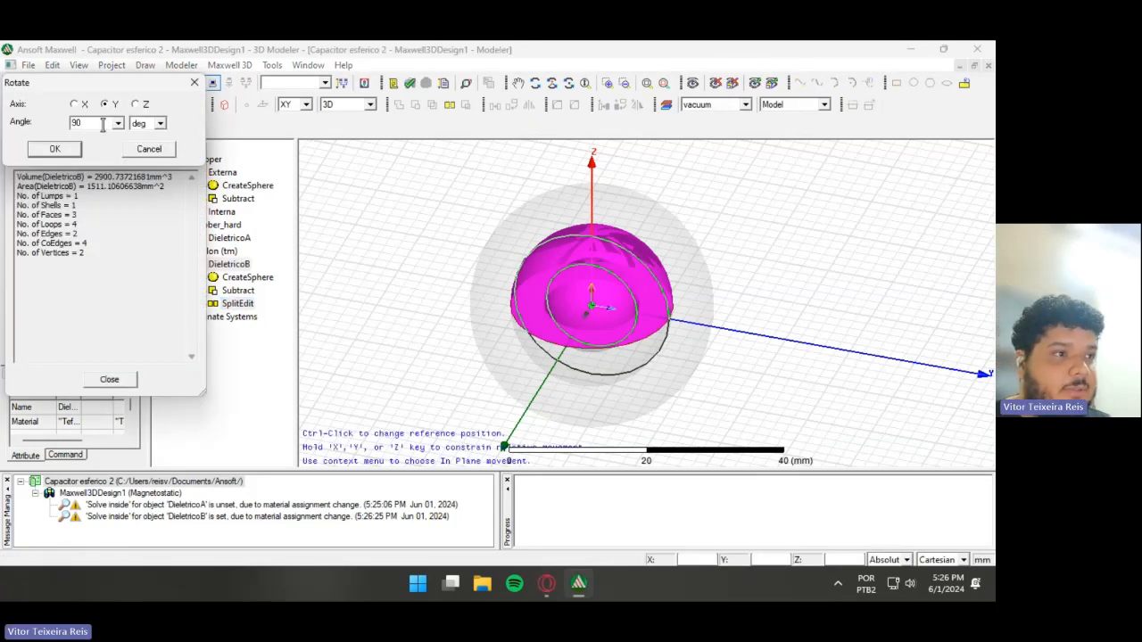
text(18)
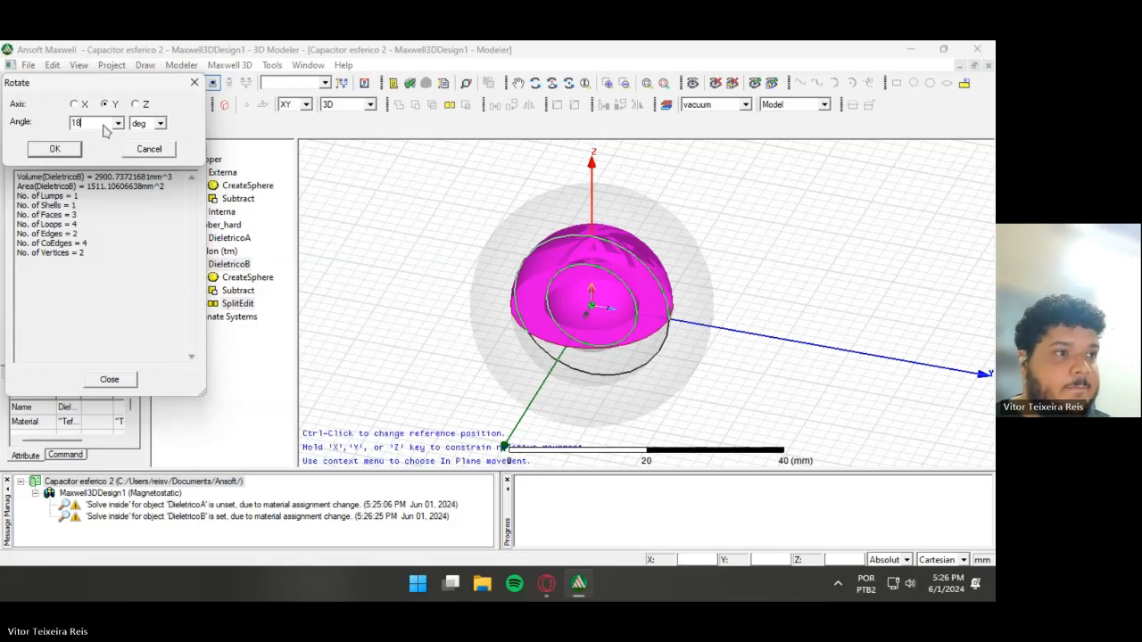
text(0)
click(55, 149)
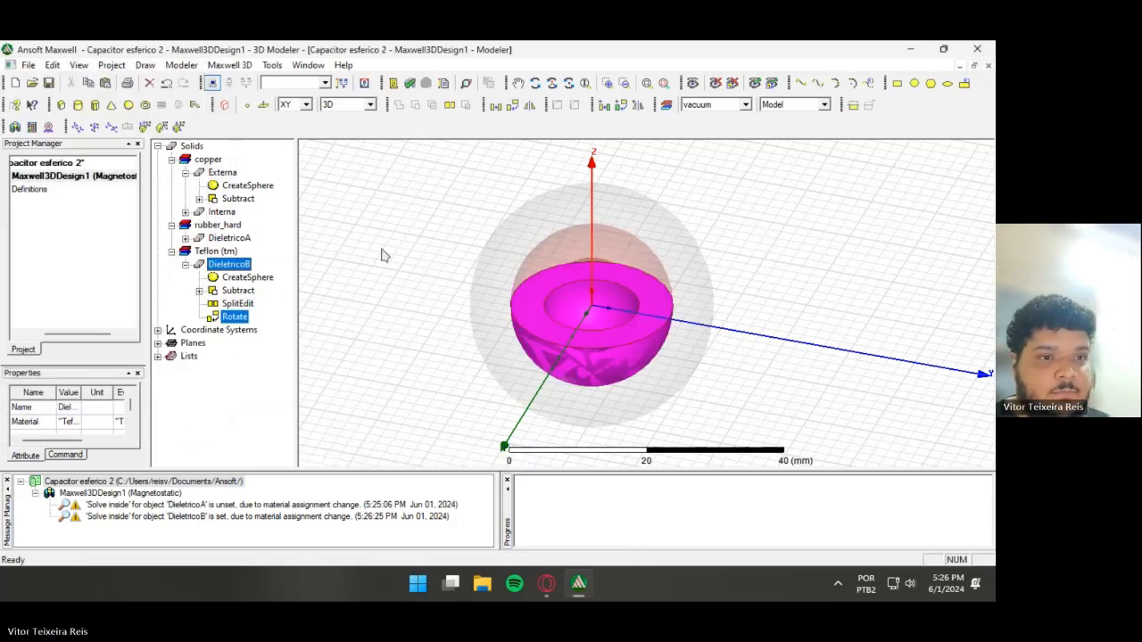
click(722, 362)
- Set the design's solution type to Electrostatic
alt+drag(797, 283, 747, 270)
scroll(747, 270, up, 2)
mouse_move(770, 400)
alt+mouse_down()
mouse_move(705, 340)
mouse_move(741, 354)
mouse_move(757, 421)
mouse_move(757, 393)
mouse_move(772, 395)
alt+mouse_up()
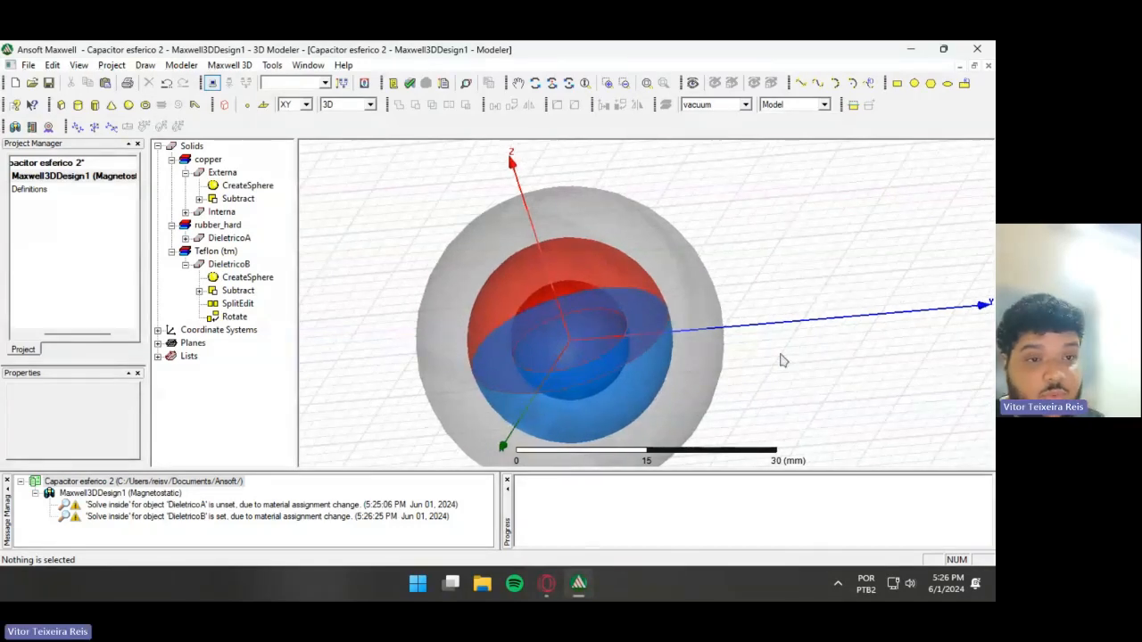
mouse_move(776, 224)
shift+mouse_down()
mouse_move(788, 195)
mouse_move(773, 199)
mouse_move(793, 208)
mouse_move(773, 187)
mouse_move(776, 207)
shift+mouse_up()
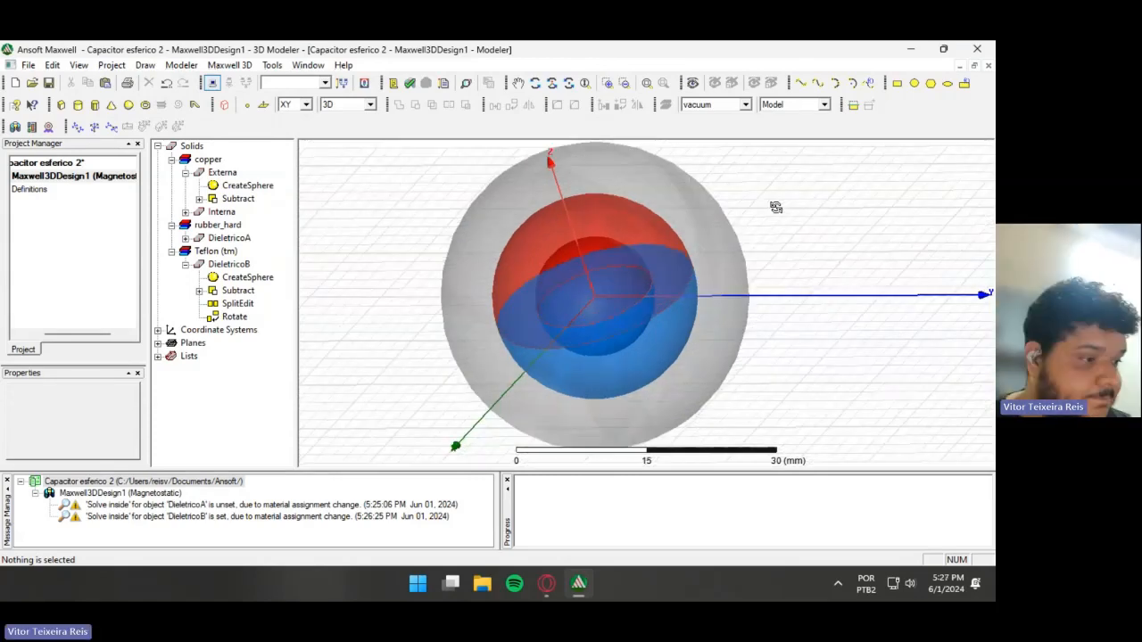
click(234, 65)
click(250, 82)
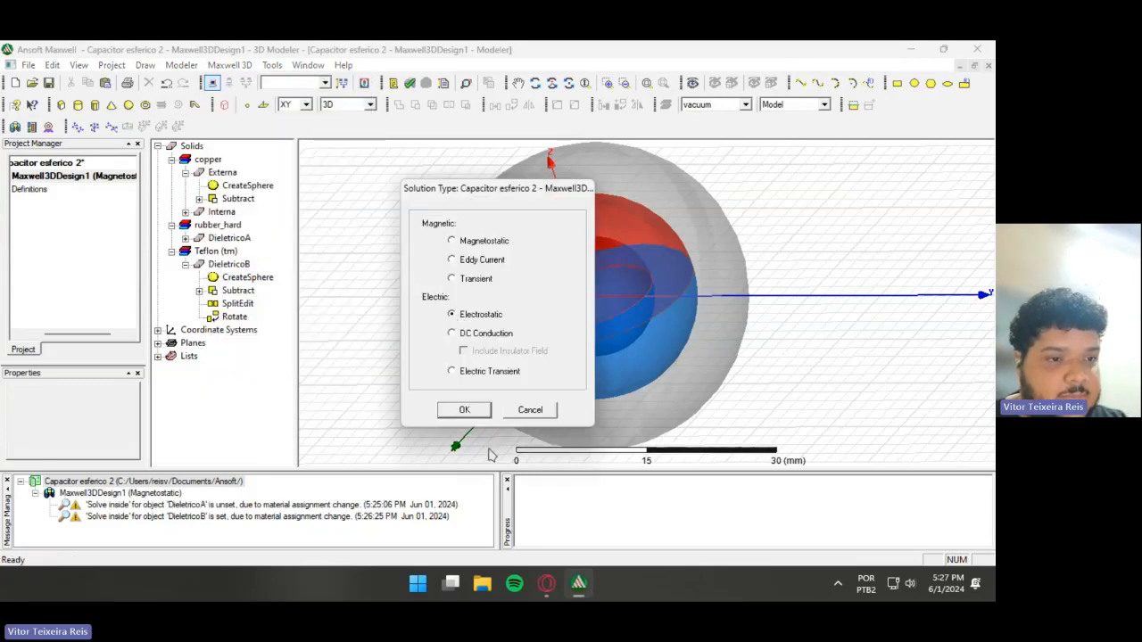
click(470, 411)
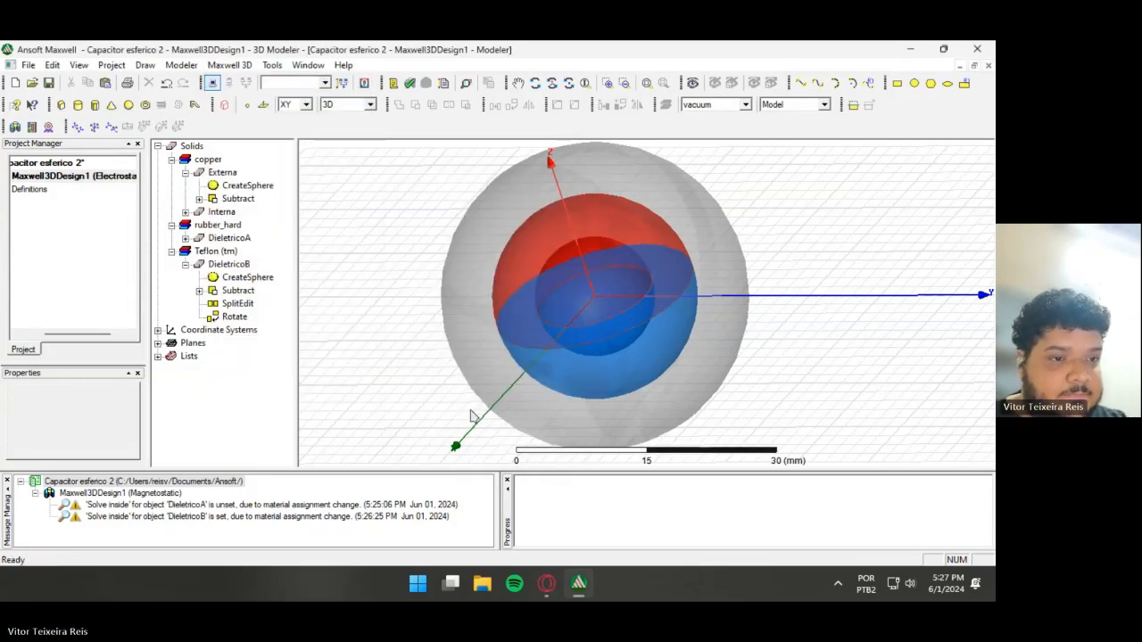
- Assign a voltage excitation of 10 V to the outer copper conductor Externa
click(186, 264)
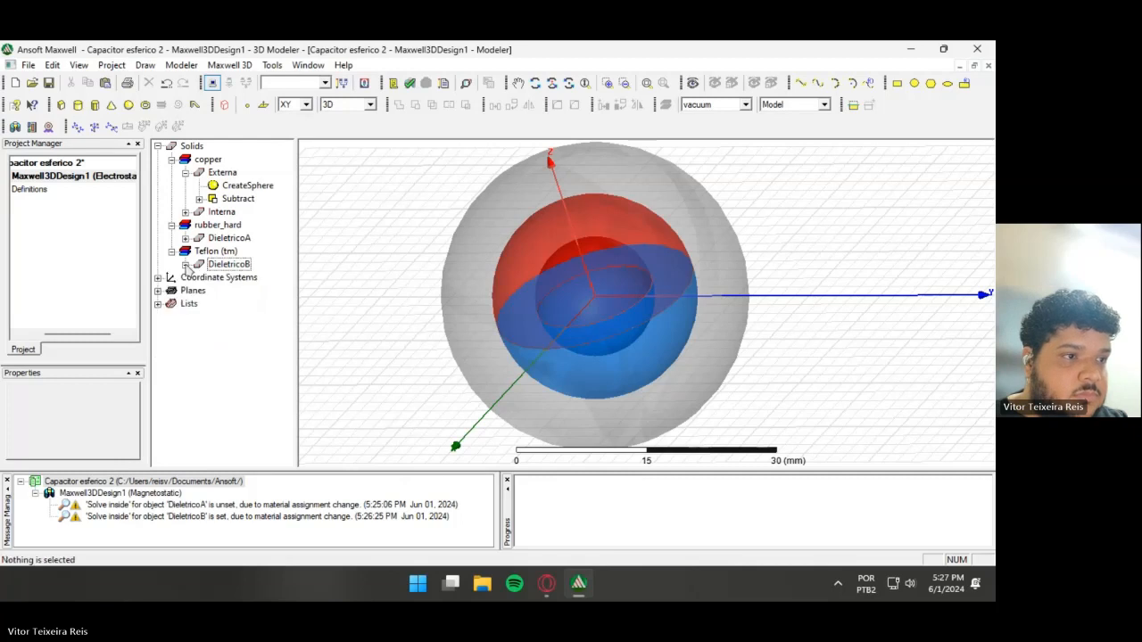
right_click(223, 172)
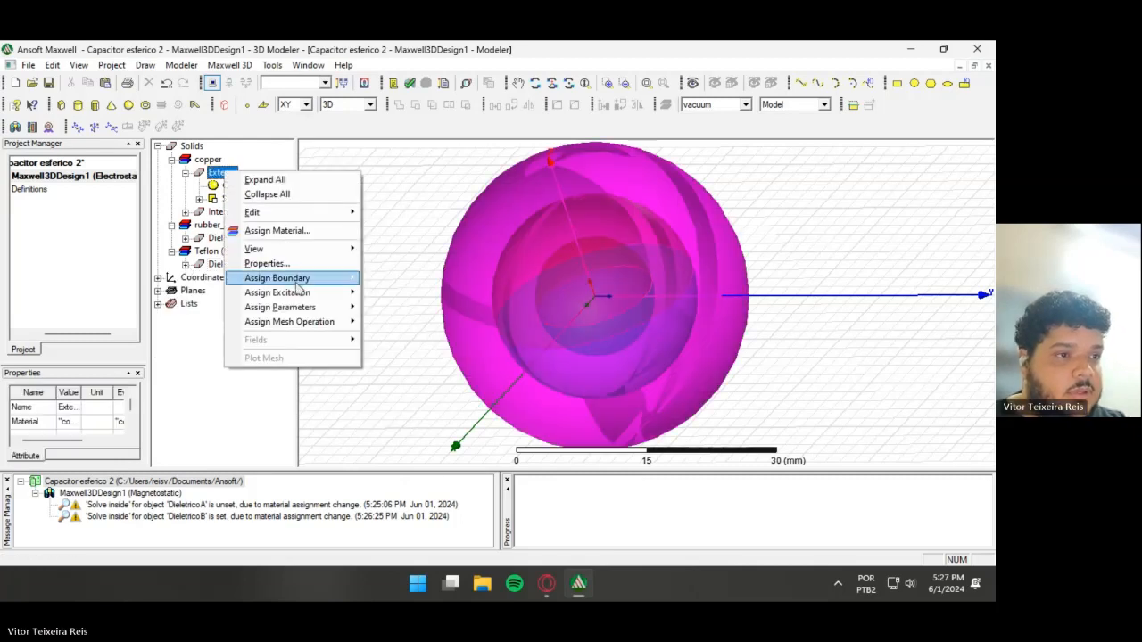
mouse_move(299, 292)
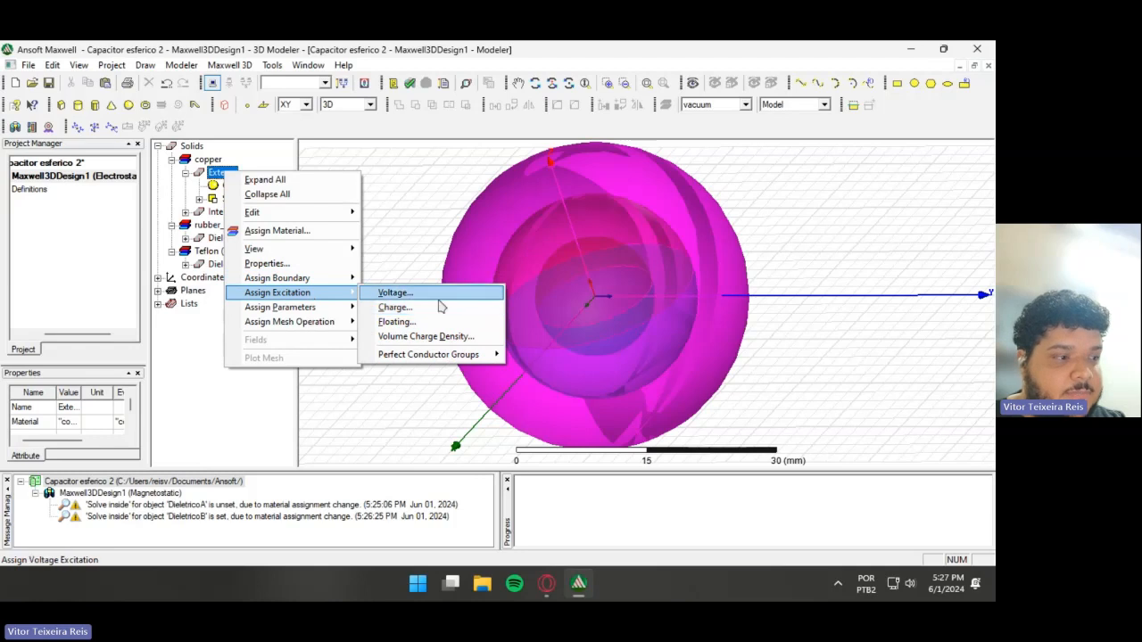
click(438, 300)
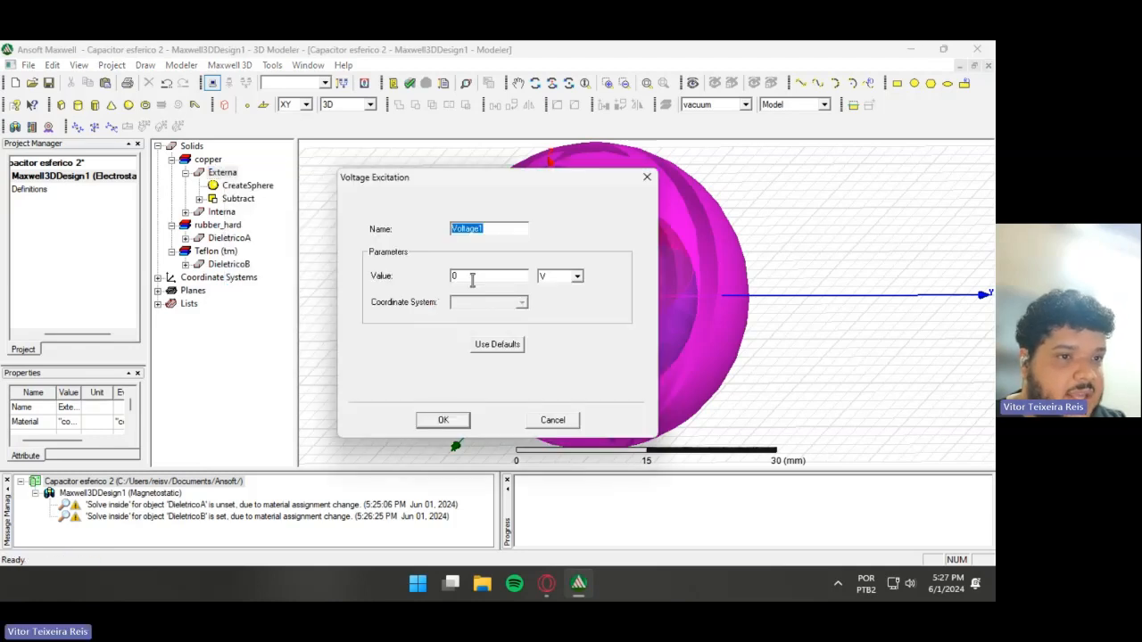
double_click(472, 278)
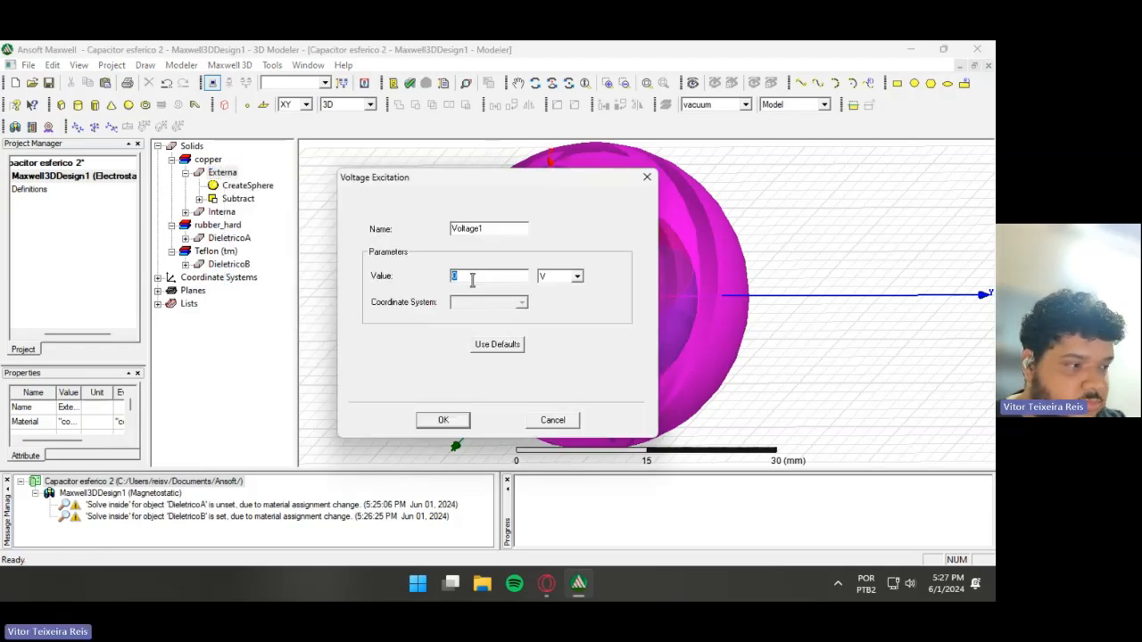
text(10)
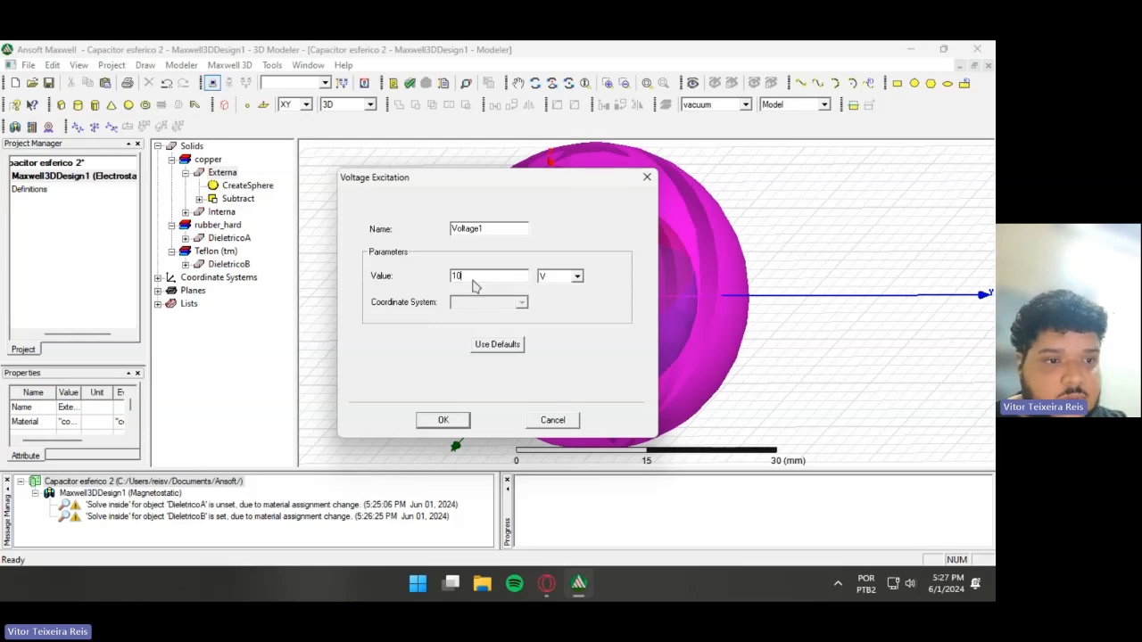
click(444, 420)
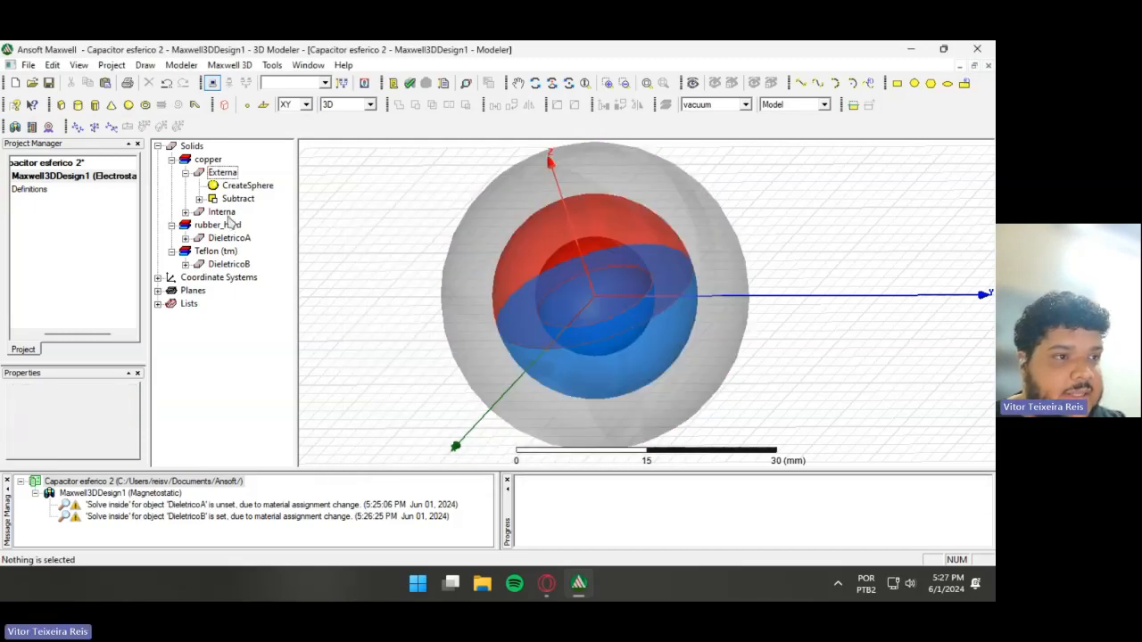
- Assign a voltage excitation of 1 V to the inner copper conductor Interna
right_click(222, 211)
mouse_move(301, 337)
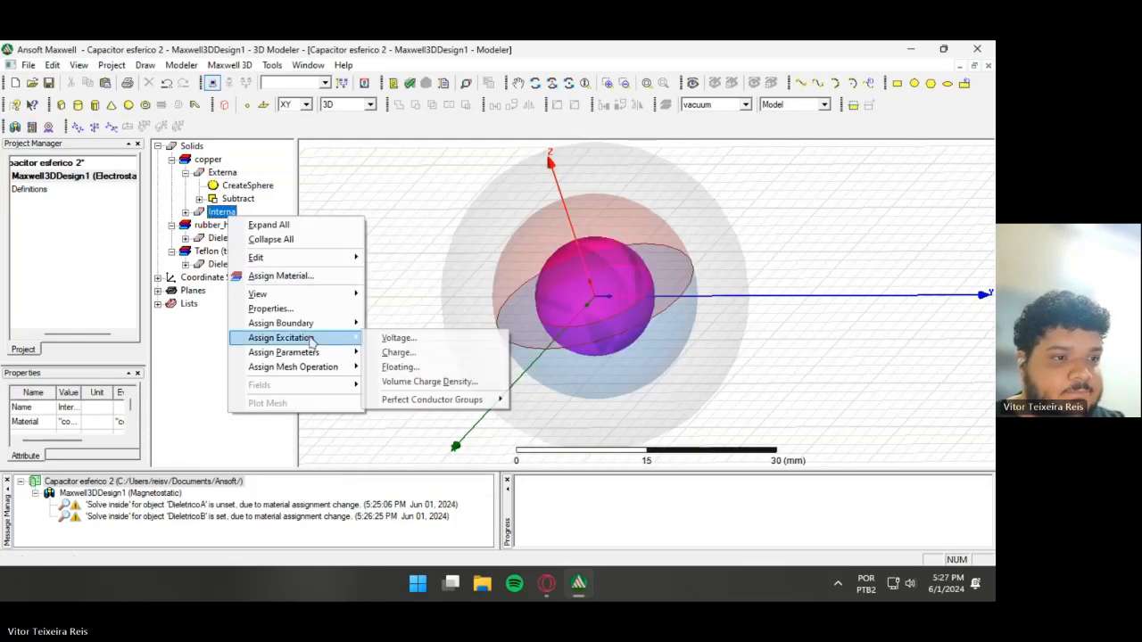
click(434, 338)
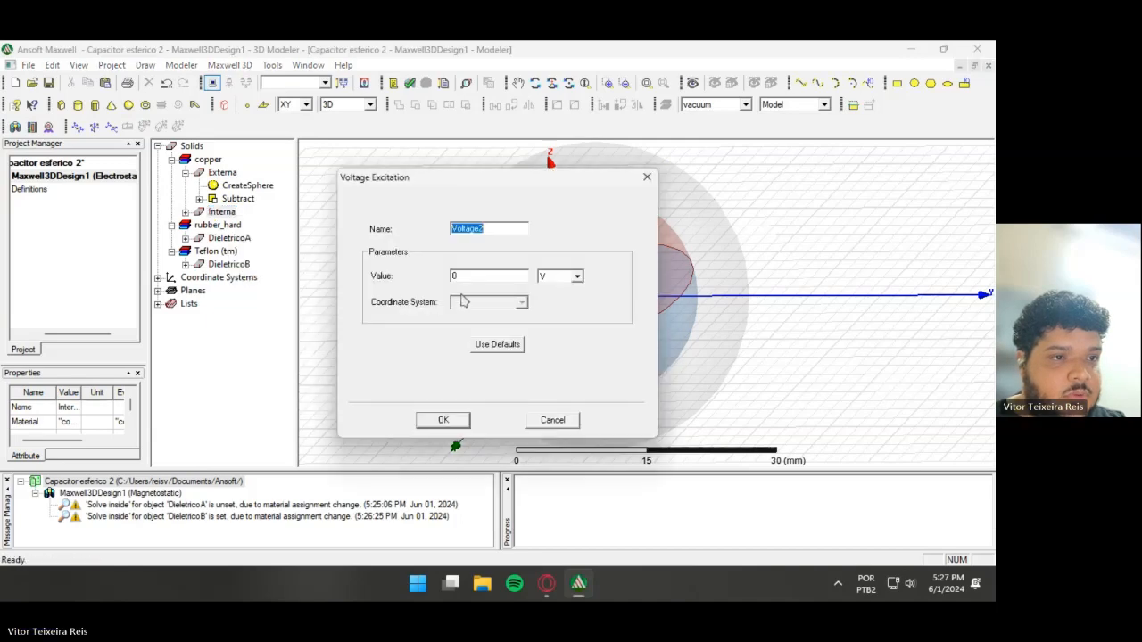
double_click(458, 276)
text(1)
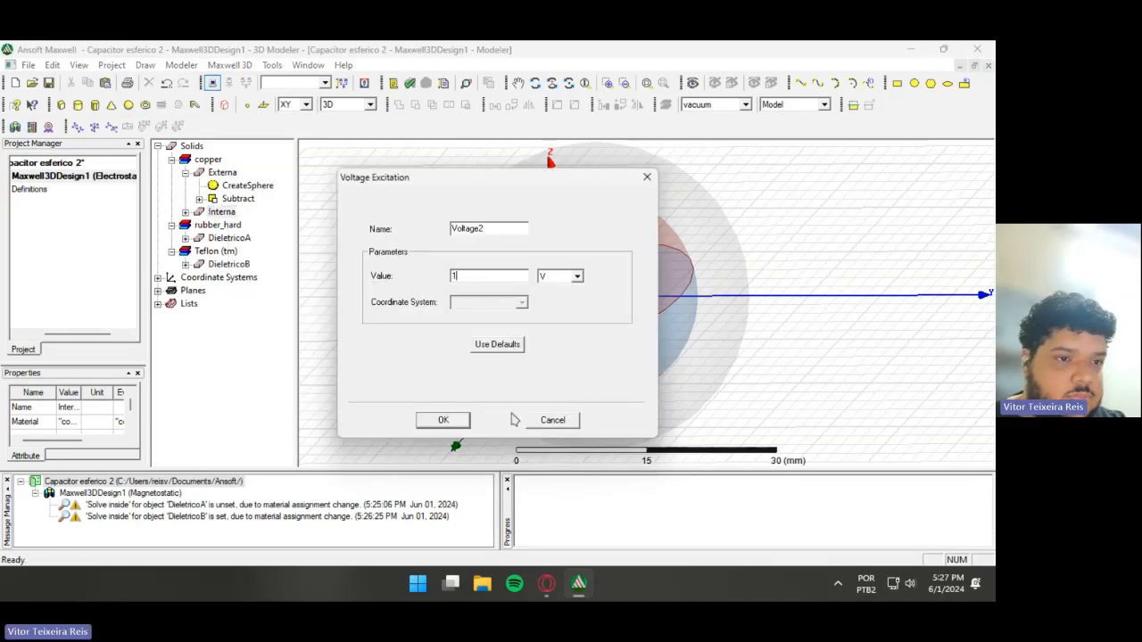
click(442, 420)
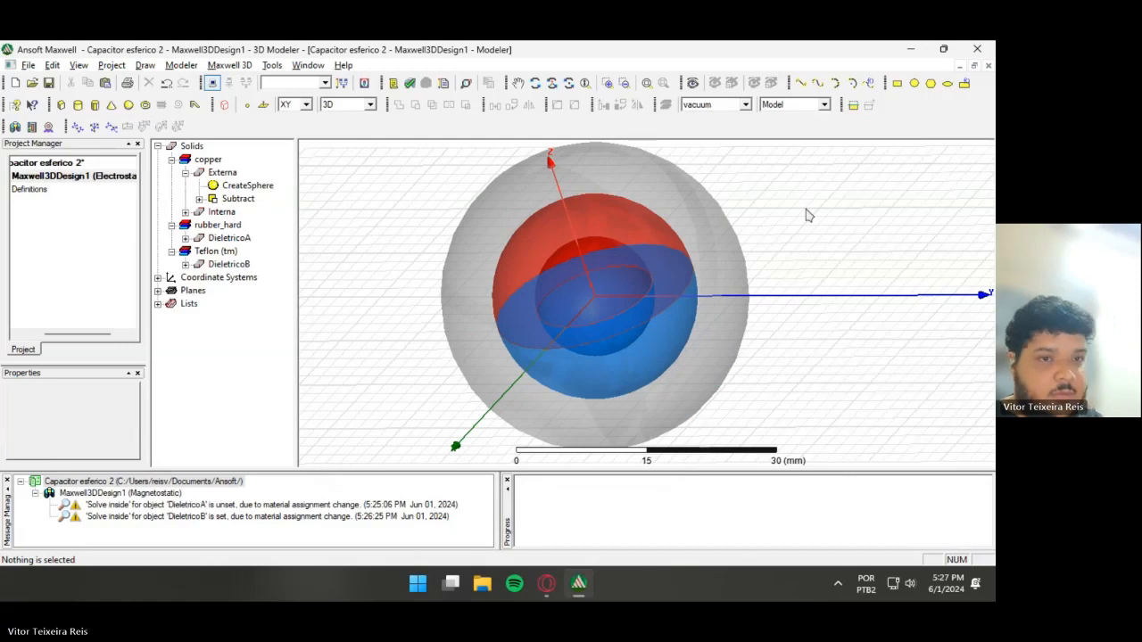
- Create a surrounding region padded similarly in all directions with a percentage offset of 0
alt+drag(805, 215, 833, 219)
click(223, 106)
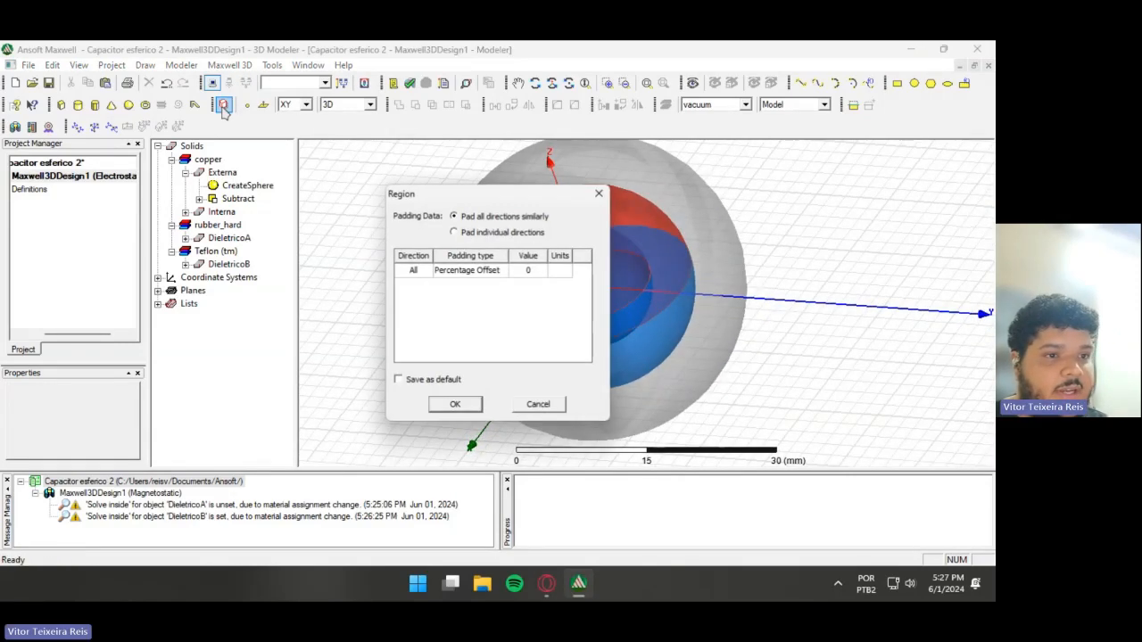
click(454, 403)
click(903, 287)
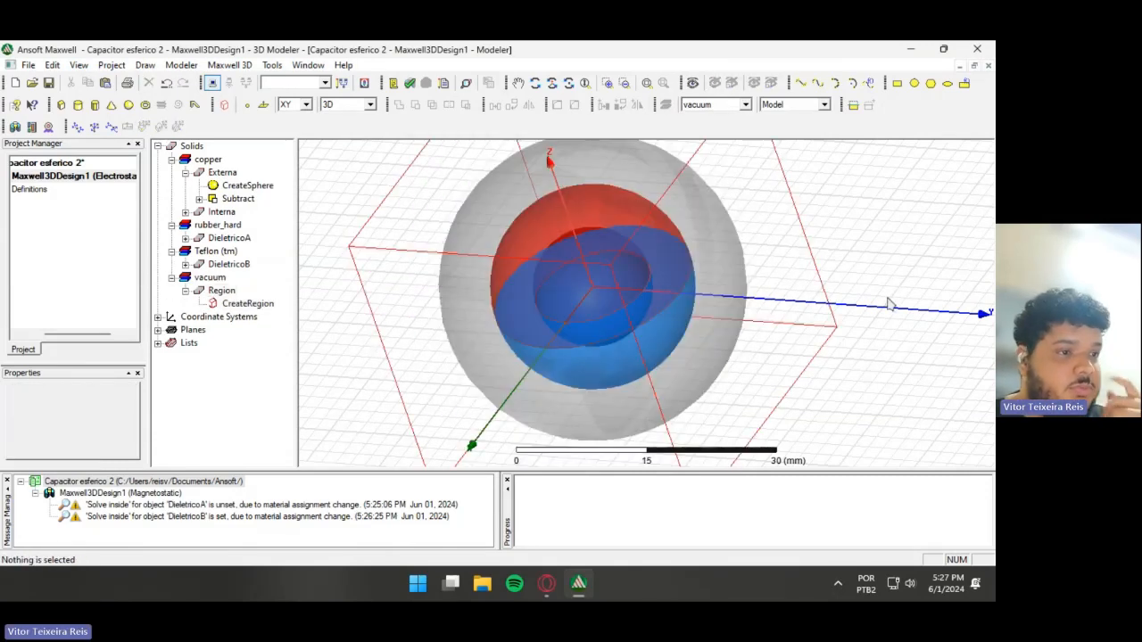
- Assign a Matrix parameter to the design for its voltage sources
click(232, 66)
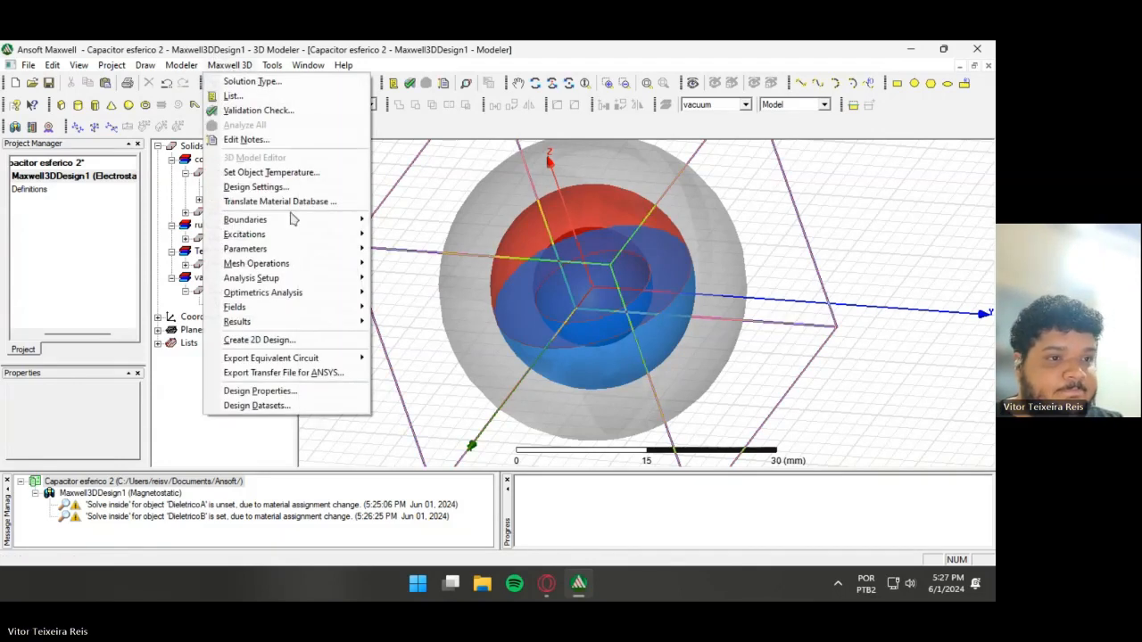
mouse_move(325, 249)
mouse_move(410, 250)
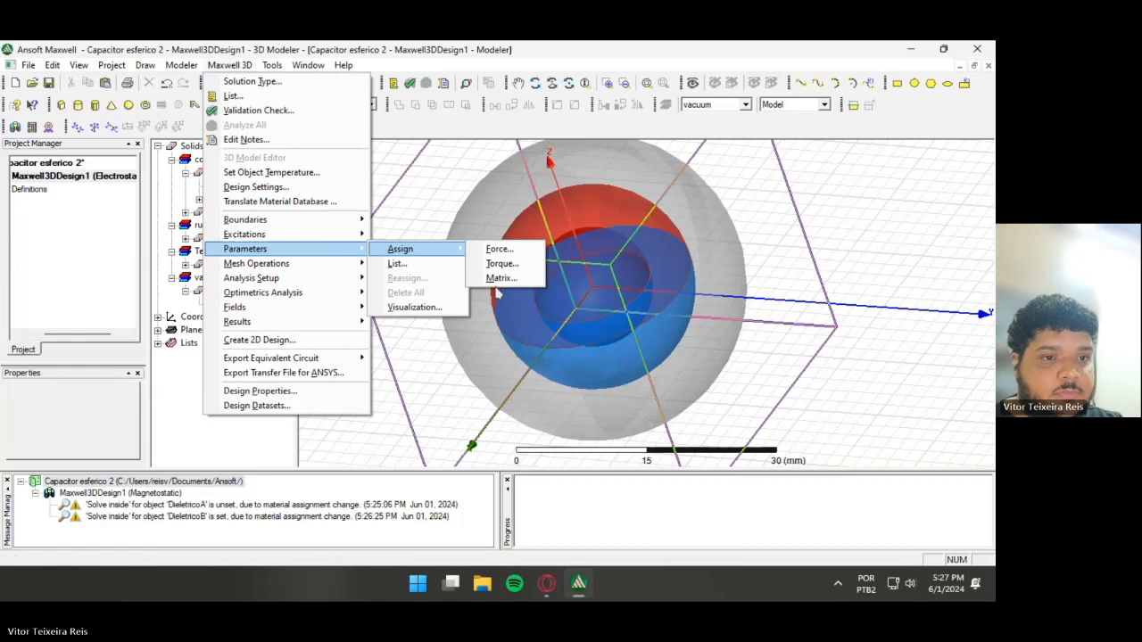
click(500, 279)
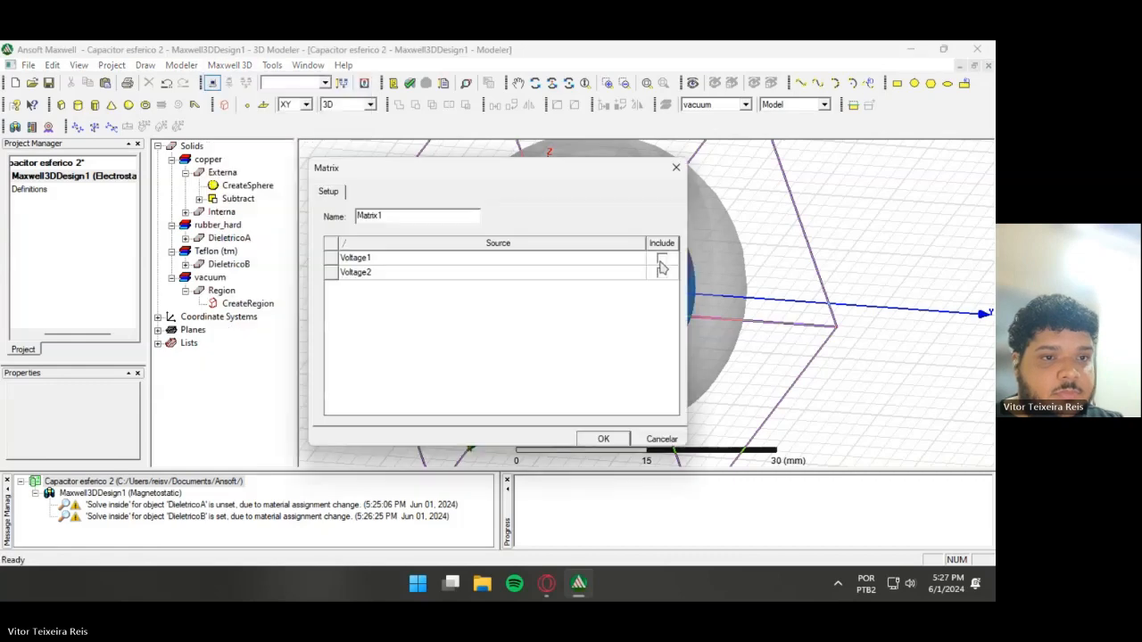
click(598, 440)
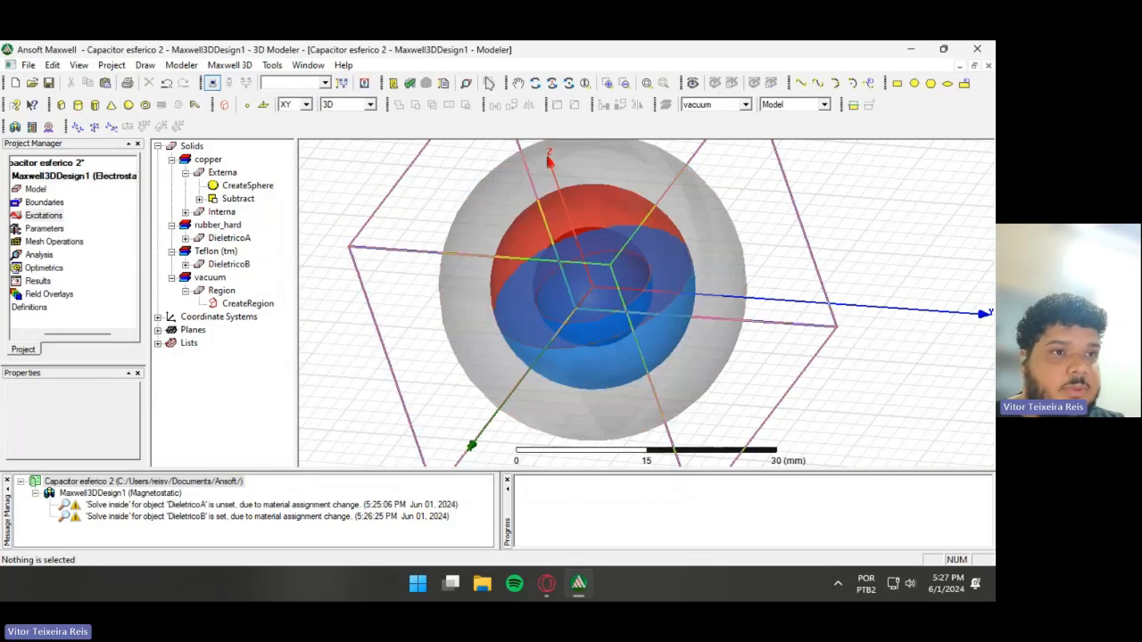
- Add a solve setup with a maximum of 10 passes and 1 percent error, solving the matrix after the last pass
click(468, 83)
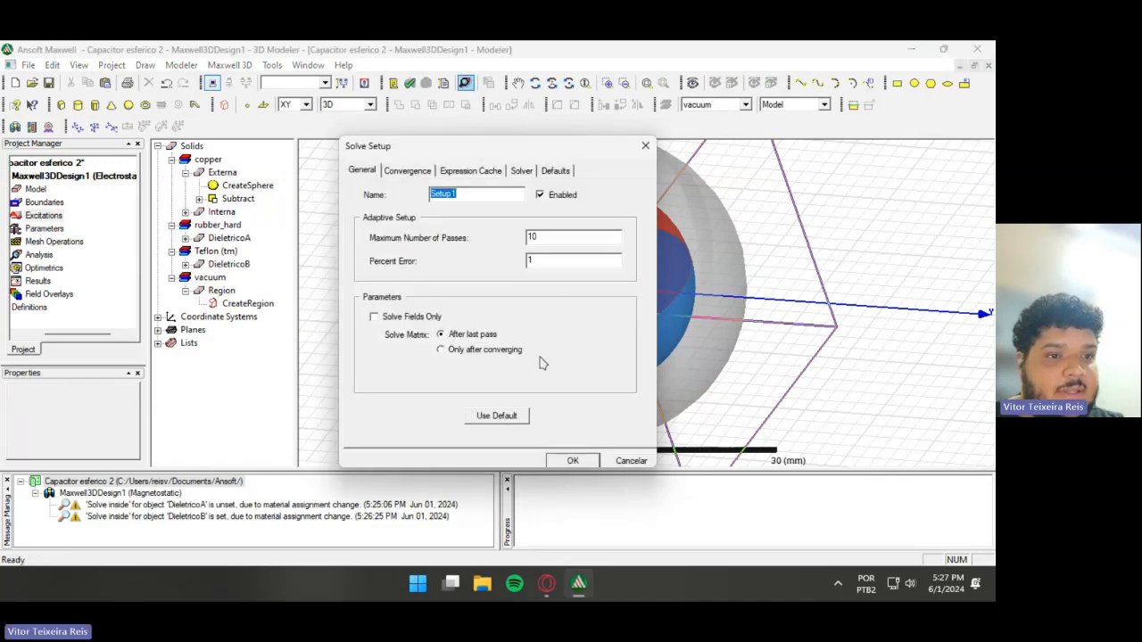
click(572, 462)
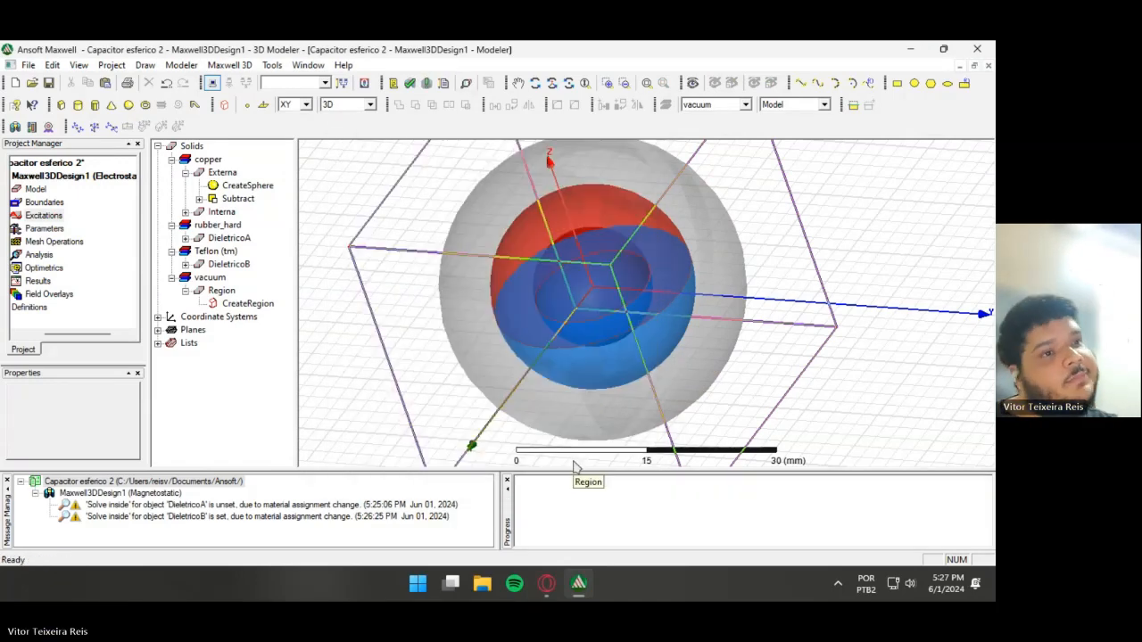
- Run the validation check on the design and analyze all its solution setups
click(410, 84)
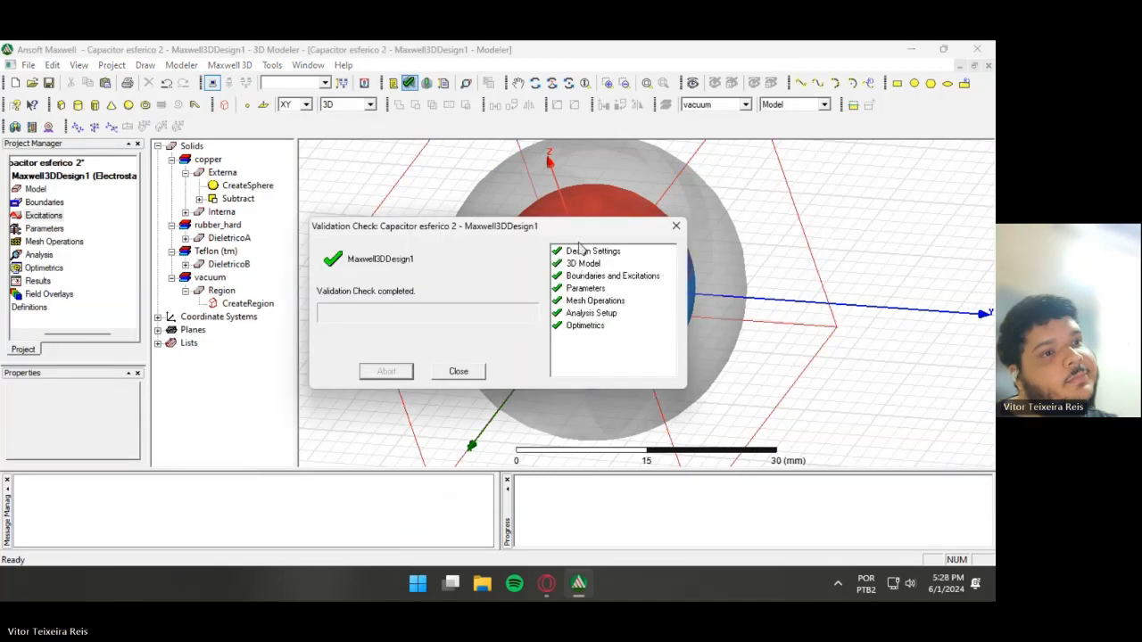
click(458, 371)
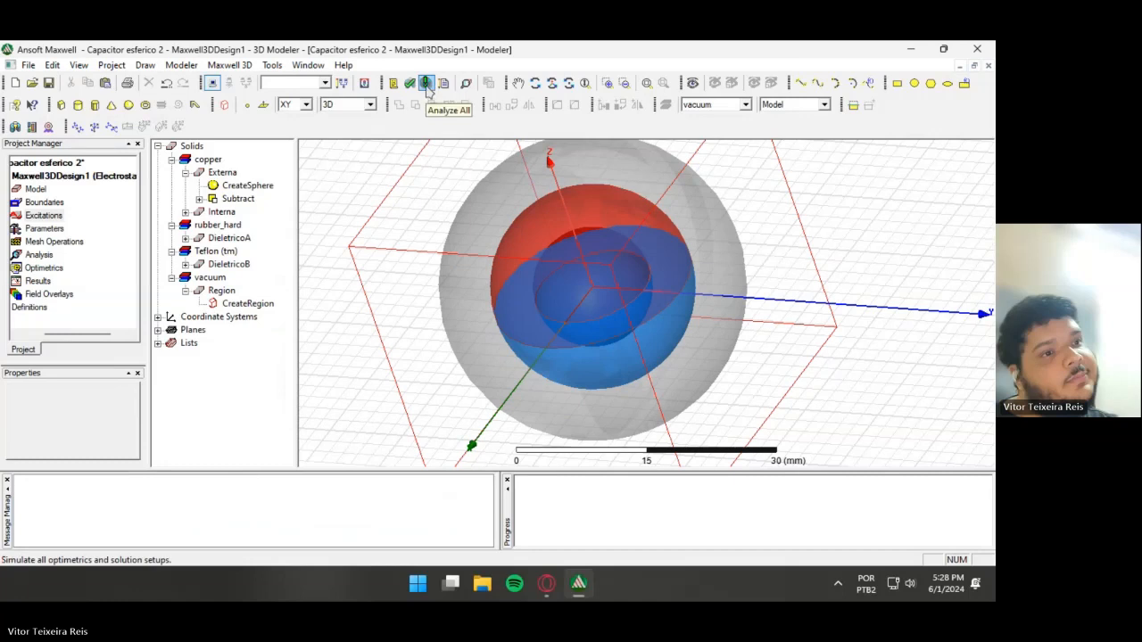
click(427, 85)
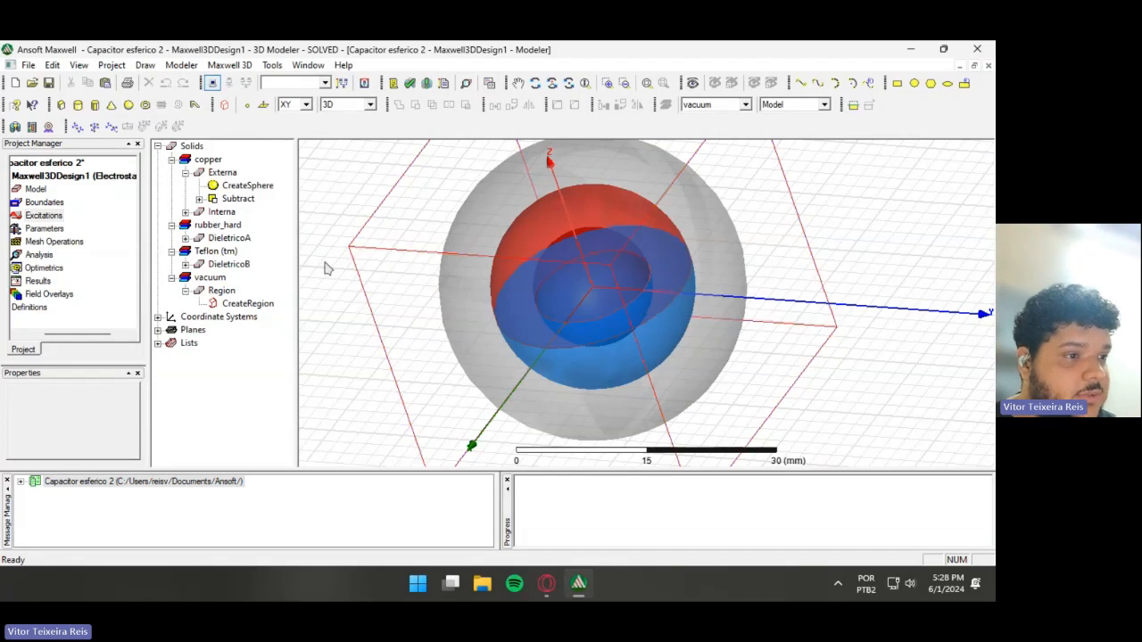
- Plot the Mag_E field on the Global XY plane for AllObjects using the Setup1 LastAdaptive solution
click(158, 330)
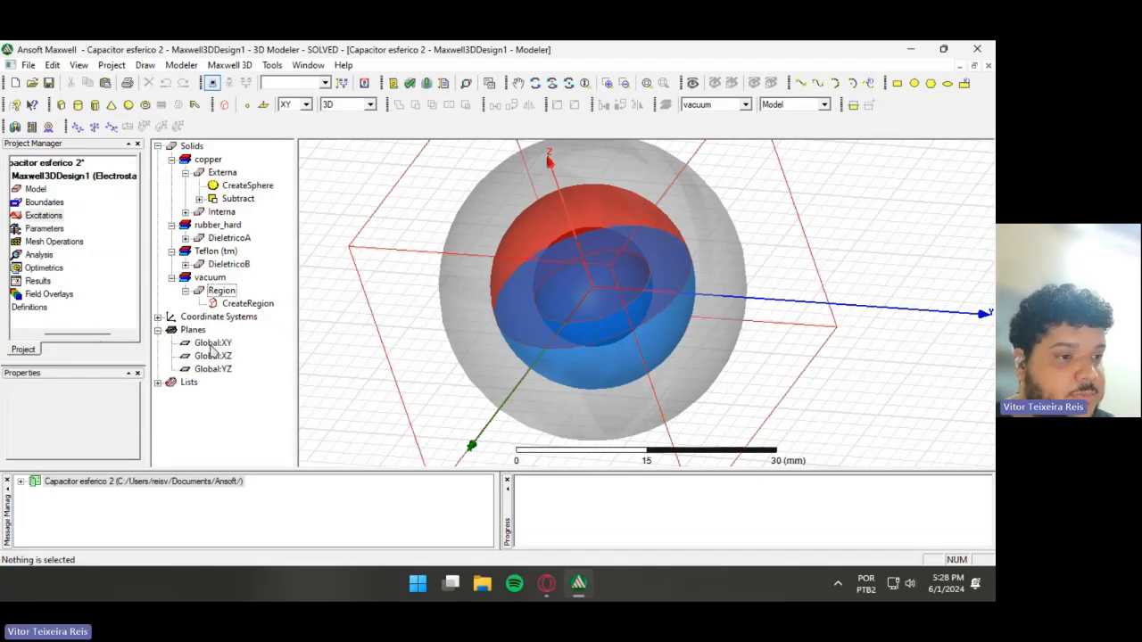
click(213, 344)
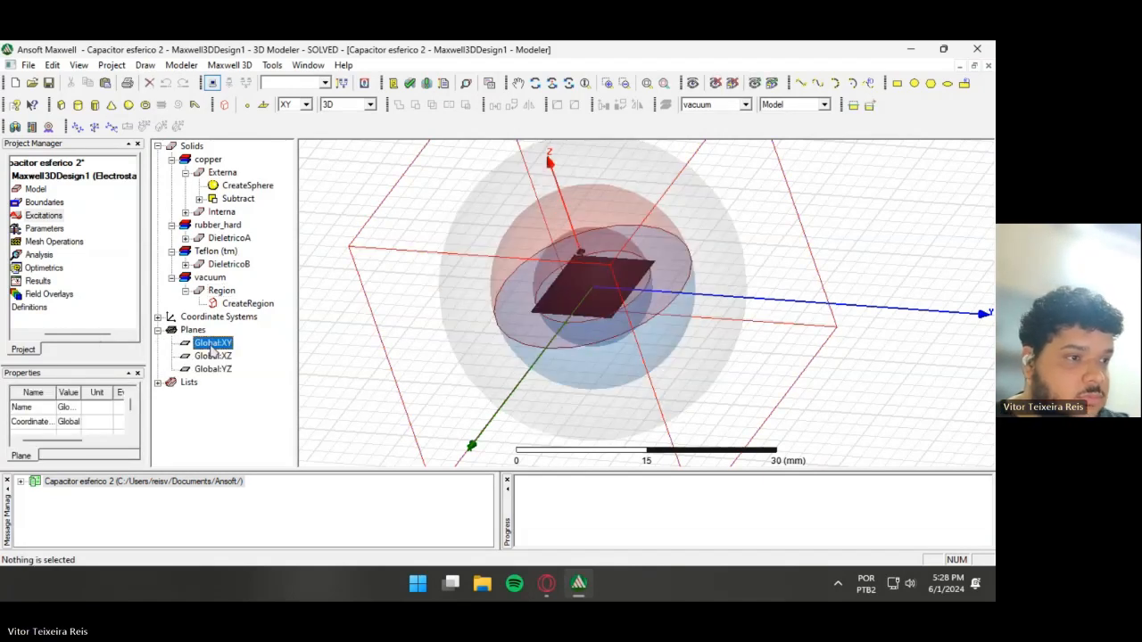
right_click(57, 298)
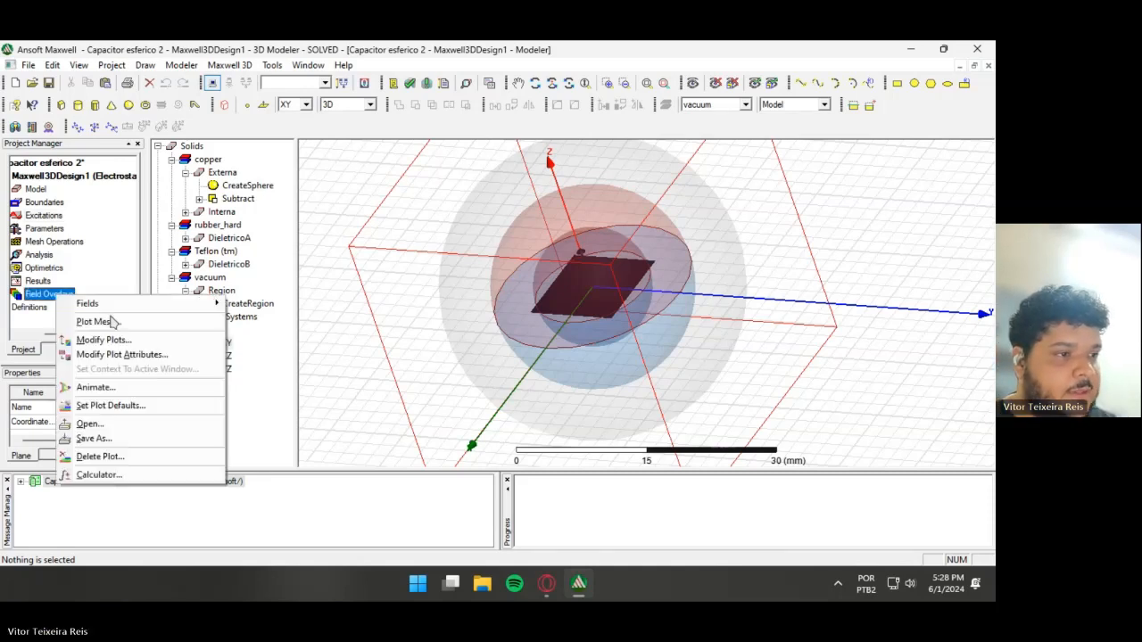
mouse_move(178, 303)
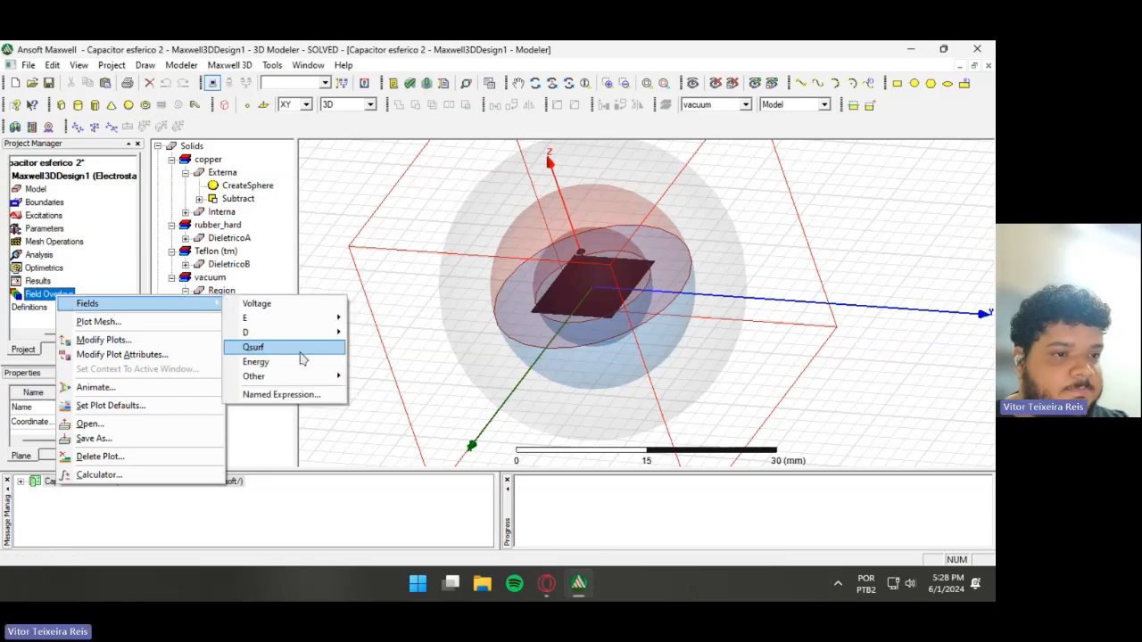
mouse_move(303, 317)
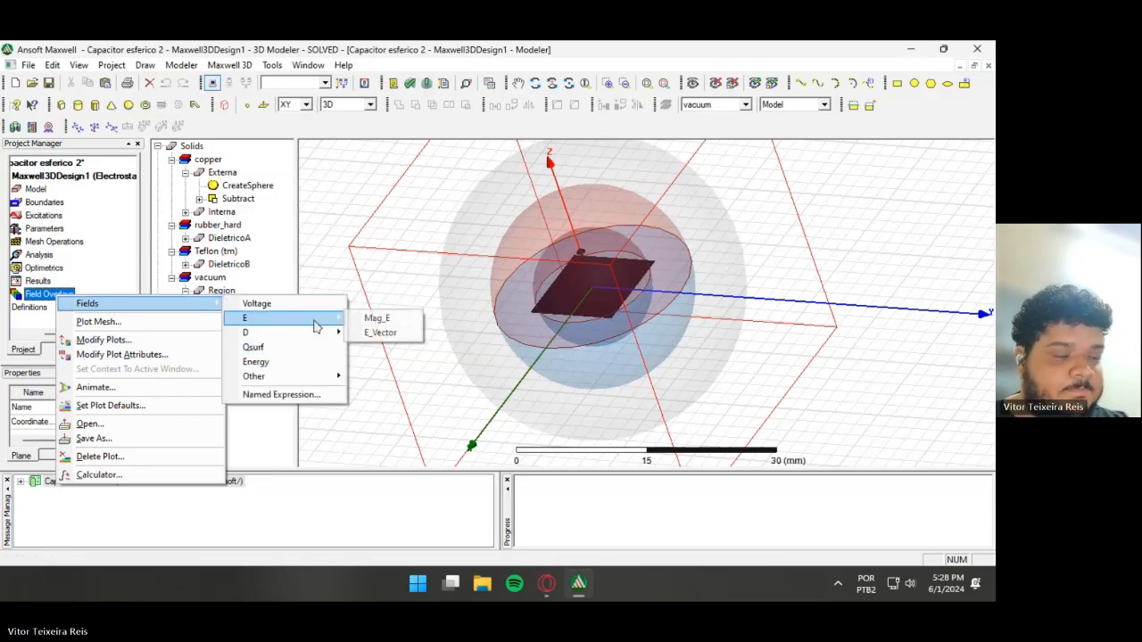
click(411, 319)
click(619, 303)
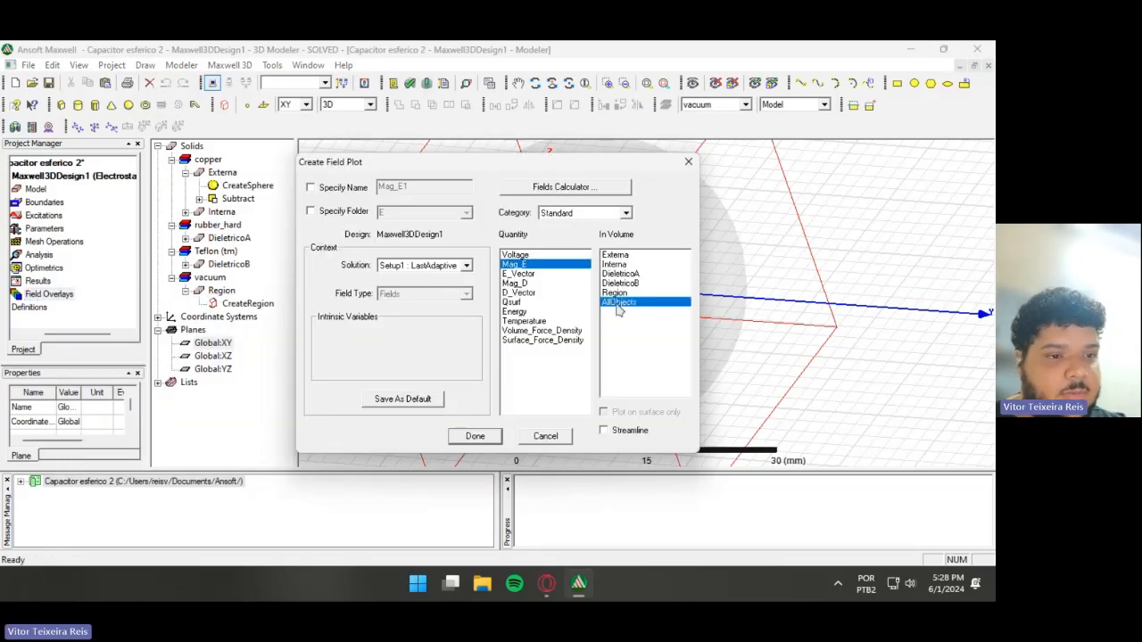
click(475, 436)
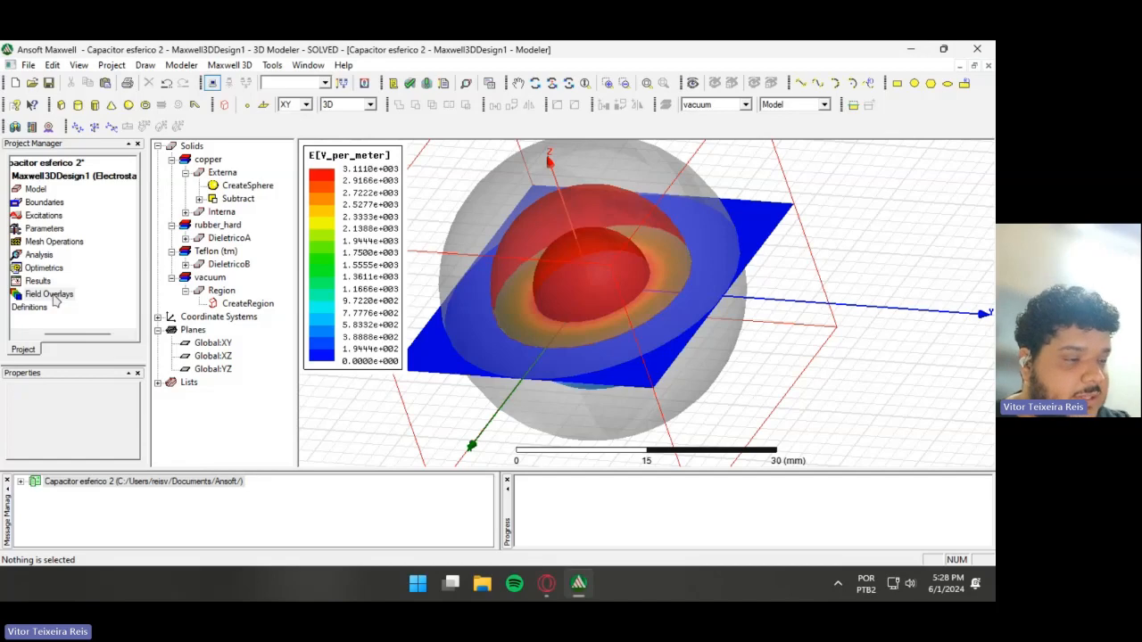
- Plot the E_Vector field on the Global XY, XZ and YZ planes together for AllObjects
click(214, 344)
shift+click(231, 368)
right_click(49, 293)
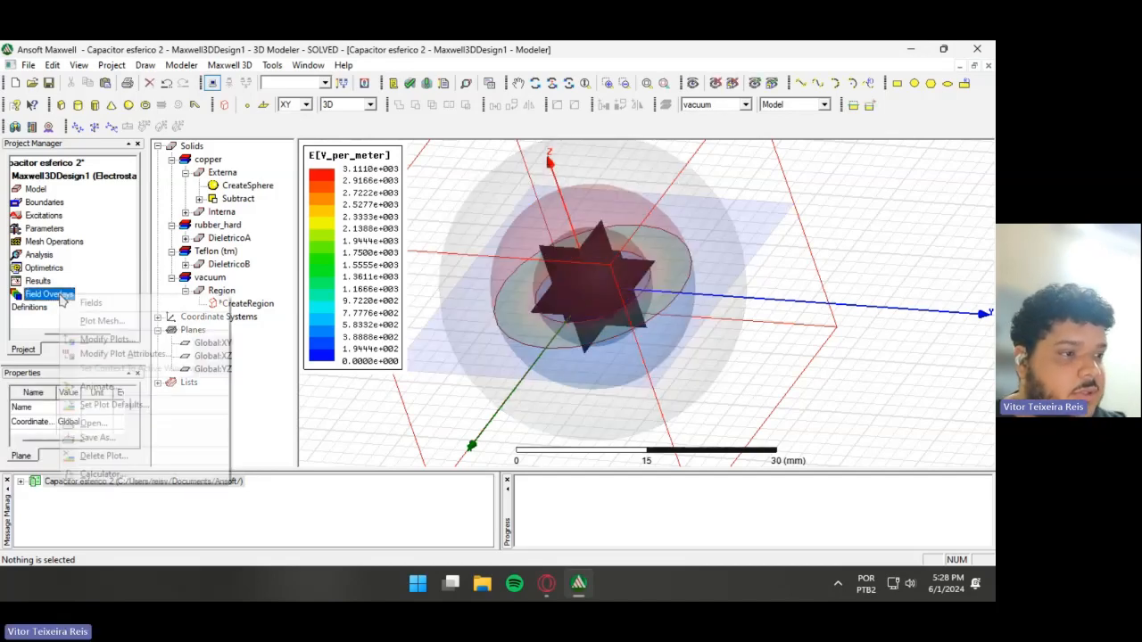
mouse_move(91, 302)
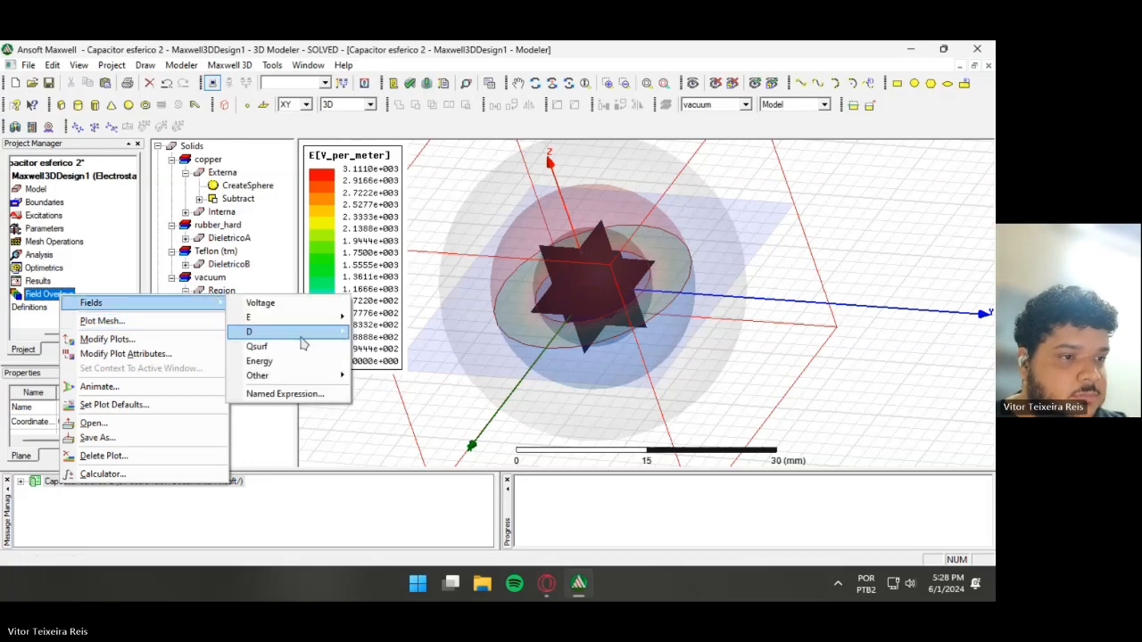
mouse_move(268, 323)
click(393, 331)
click(624, 303)
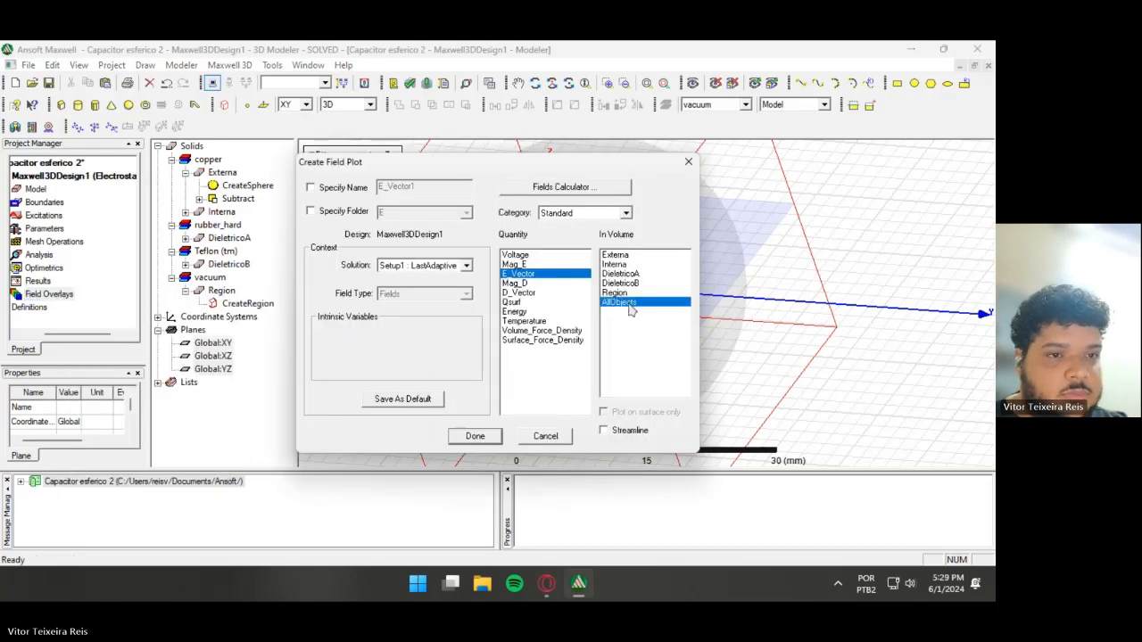
click(477, 436)
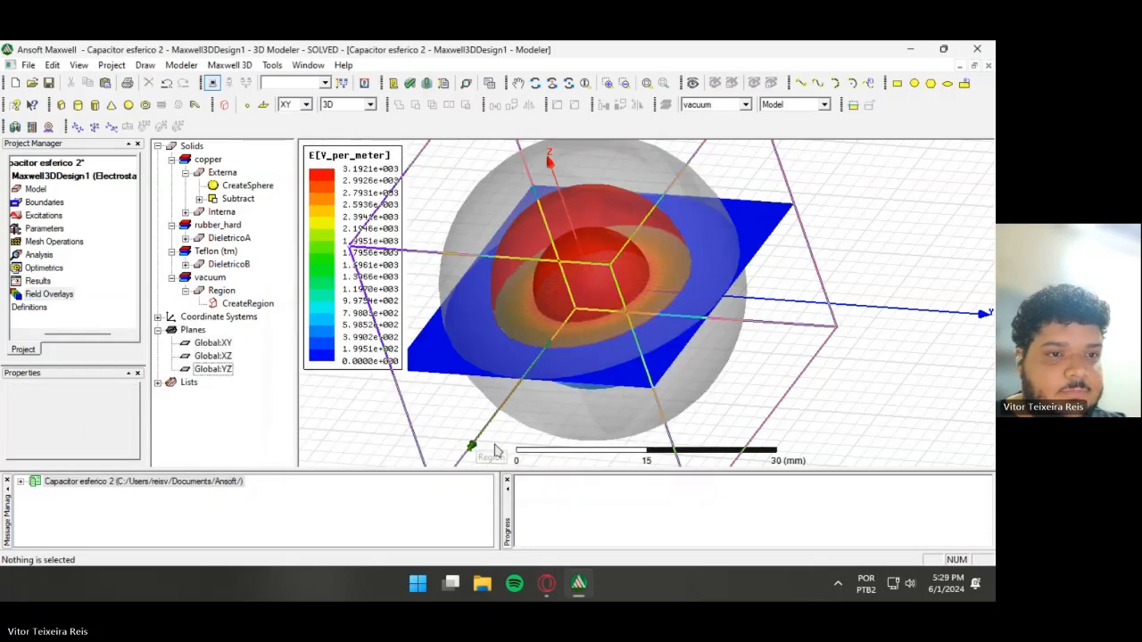
- Create a field overlay animation named Animation1 with NormalizedDistance as the swept variable
scroll(651, 281, up, 5)
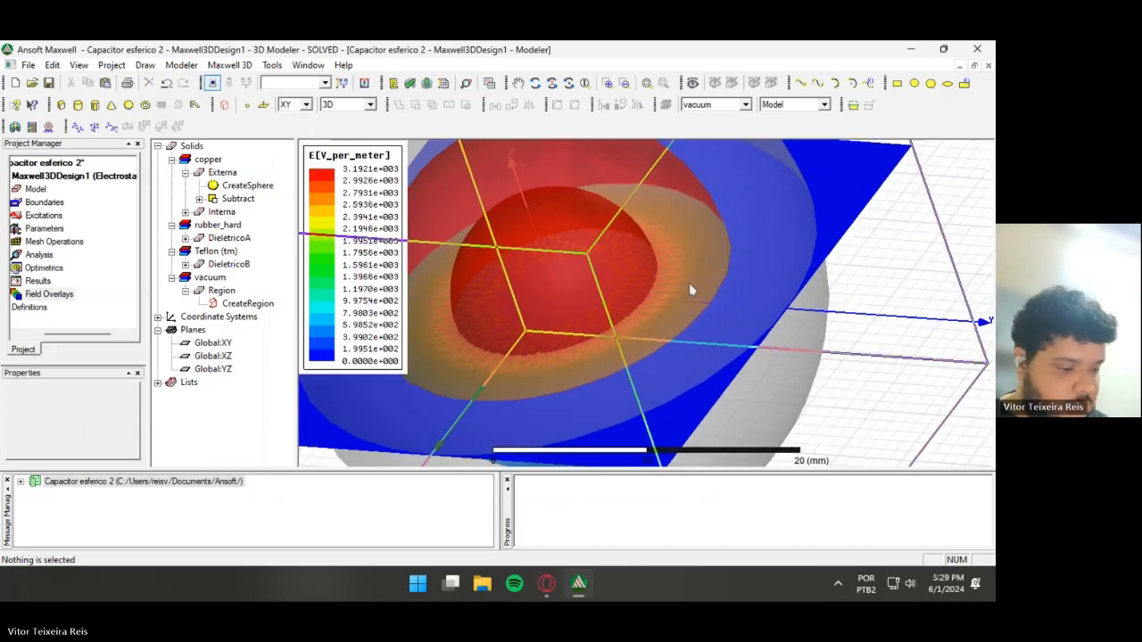
middle_drag(680, 291, 652, 319)
scroll(596, 251, down, 4)
scroll(636, 245, up, 2)
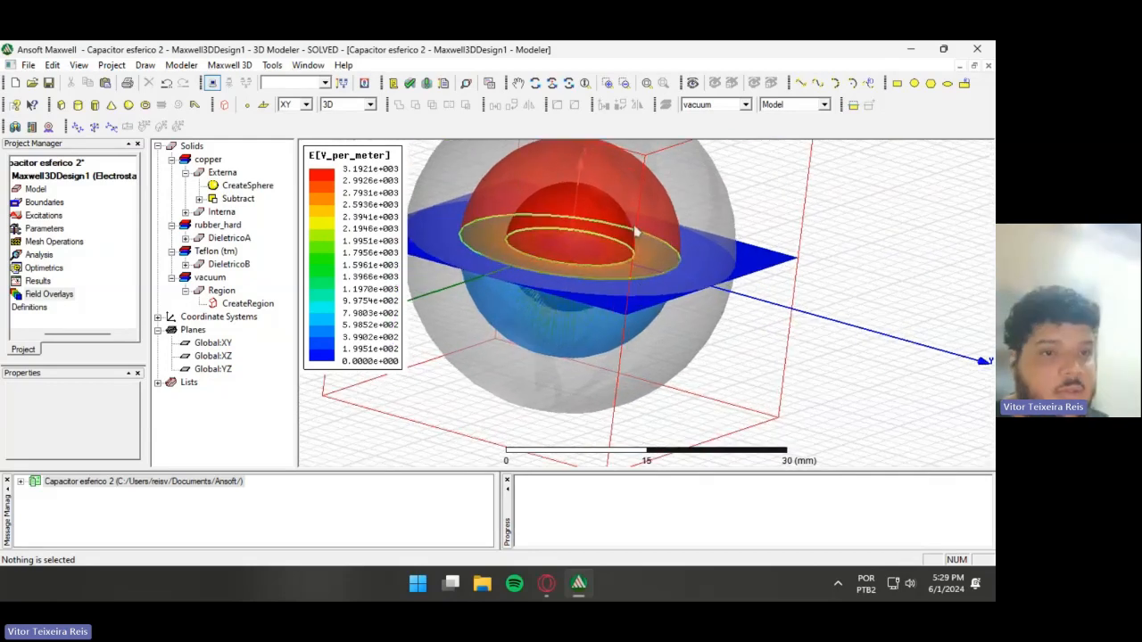
middle_drag(634, 235, 621, 271)
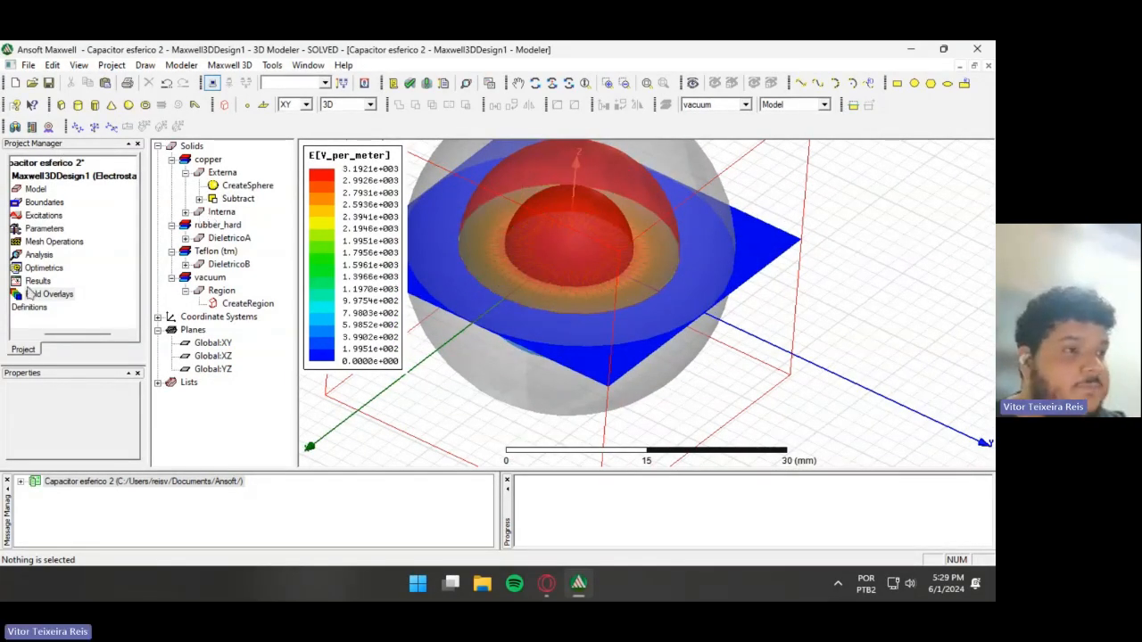
right_click(56, 296)
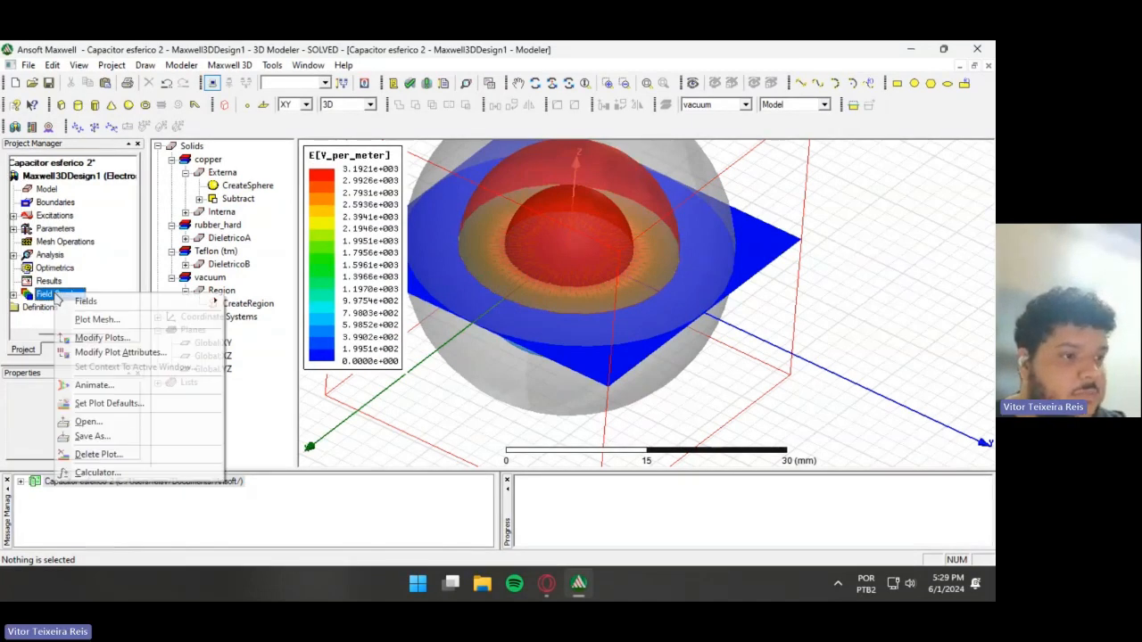
click(145, 384)
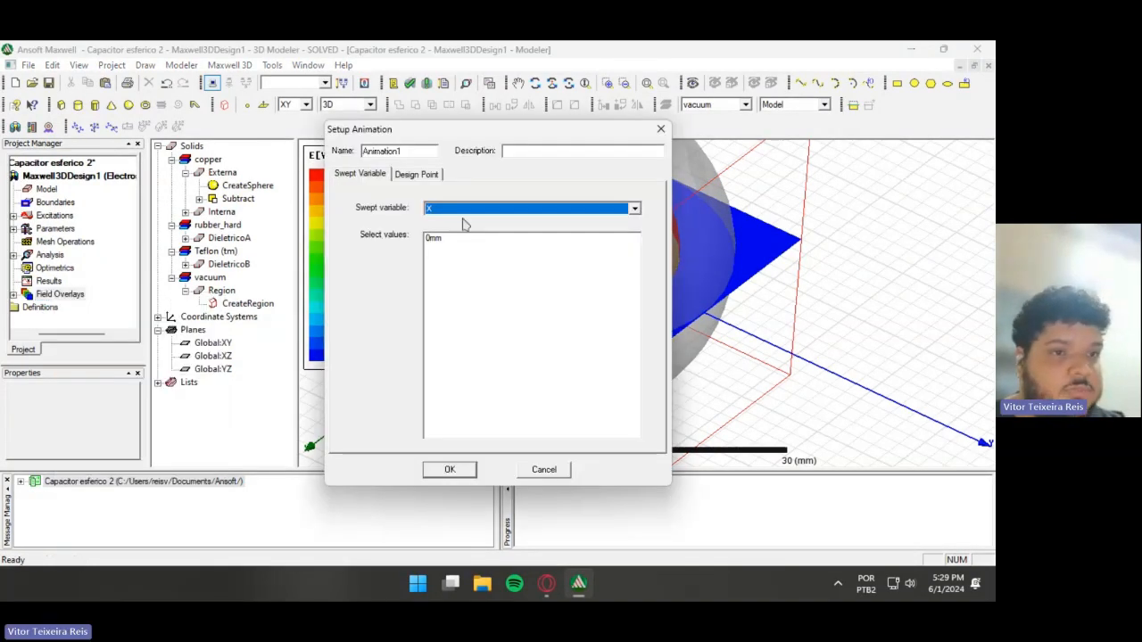
click(633, 209)
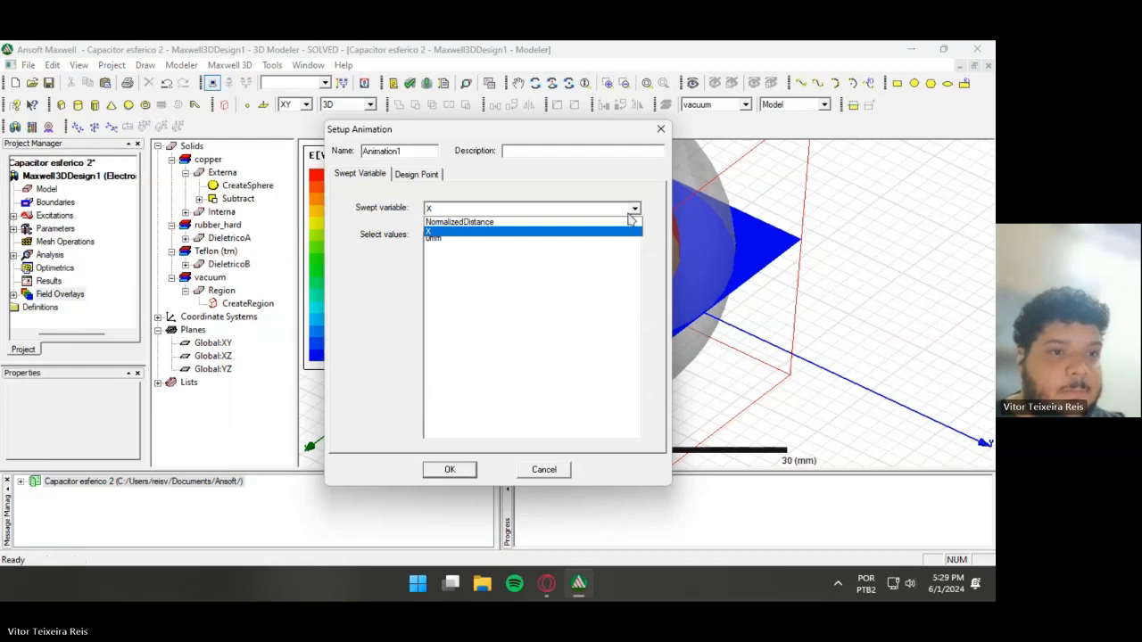
click(568, 221)
click(450, 469)
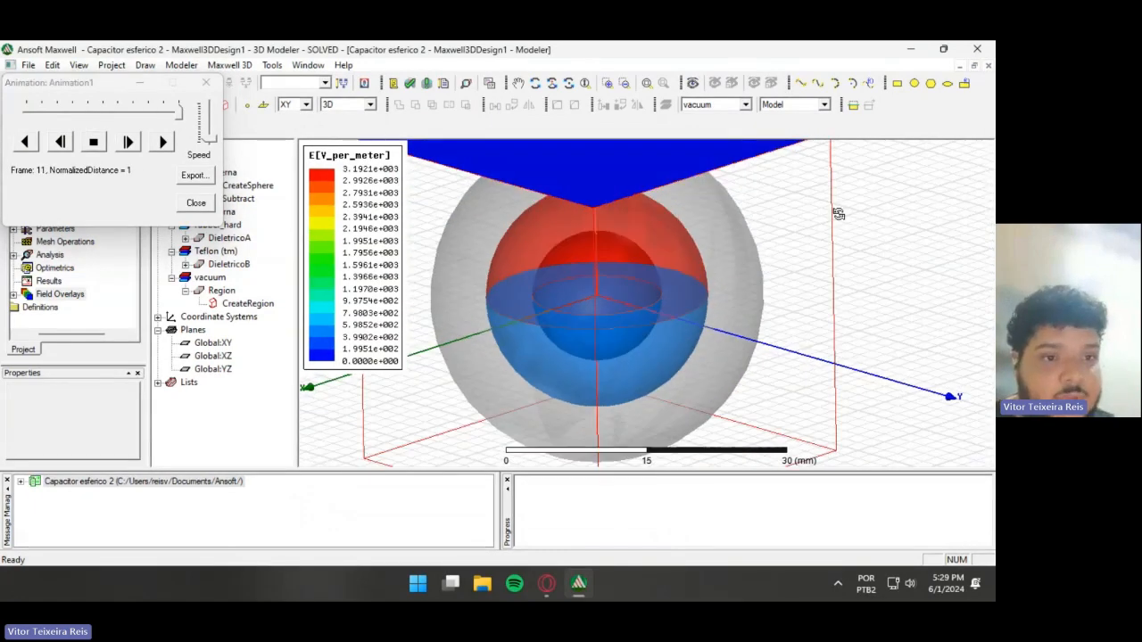
- Examine the running field animation around the spheres from several angles, and close it
scroll(684, 241, up, 5)
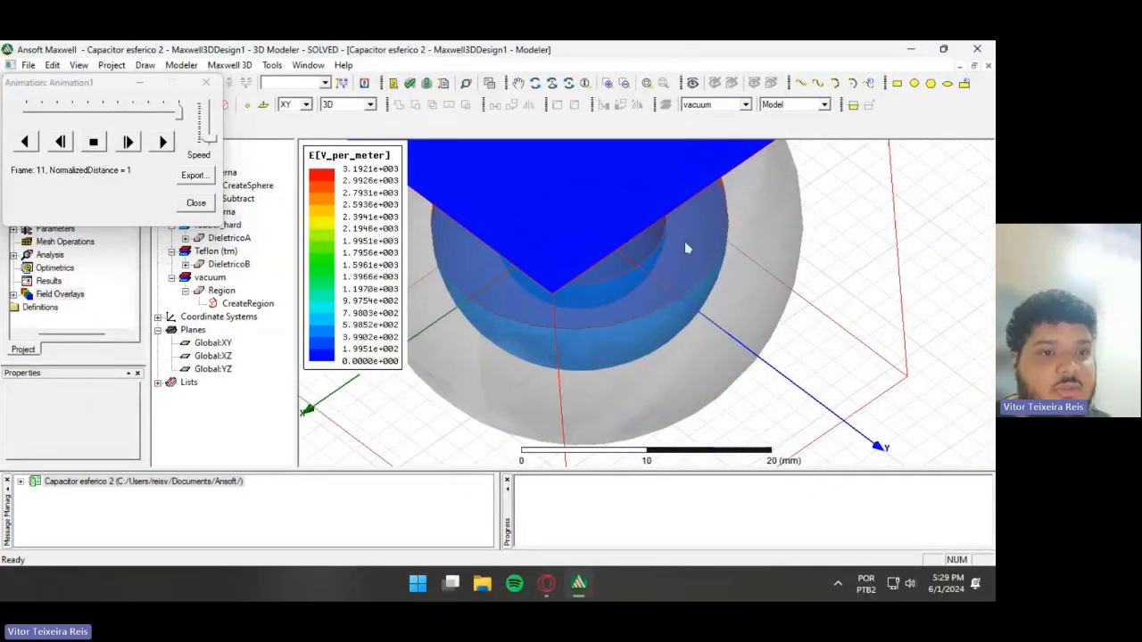
mouse_move(685, 239)
alt+mouse_down()
mouse_move(659, 213)
mouse_move(676, 241)
alt+mouse_up()
scroll(556, 170, down, 8)
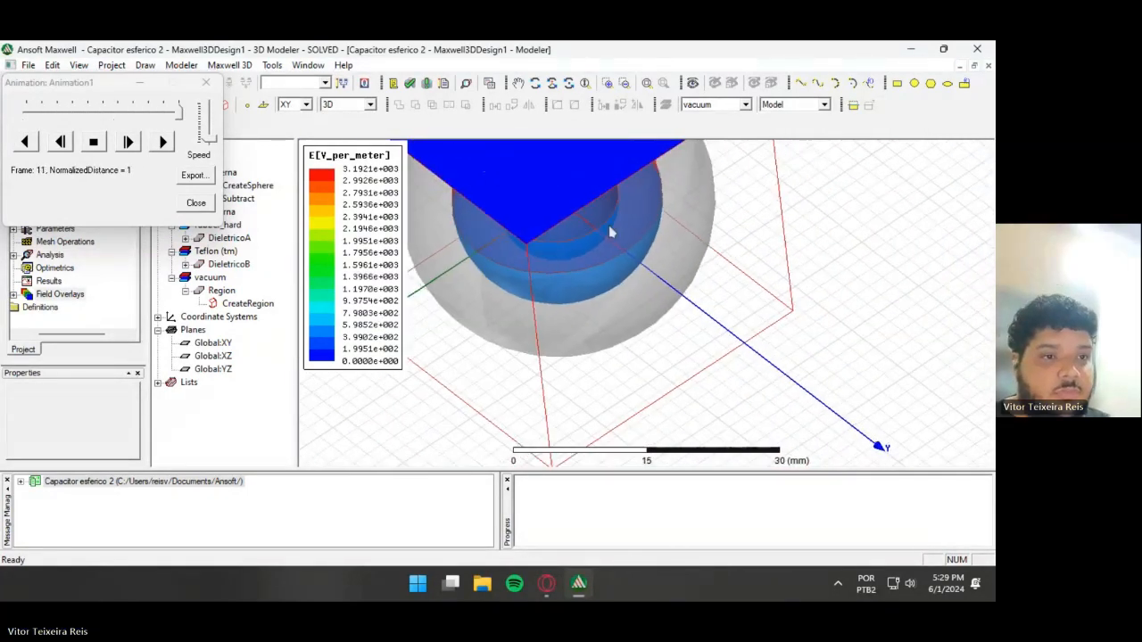
mouse_move(609, 224)
alt+mouse_down()
mouse_move(614, 196)
mouse_move(624, 209)
alt+mouse_up()
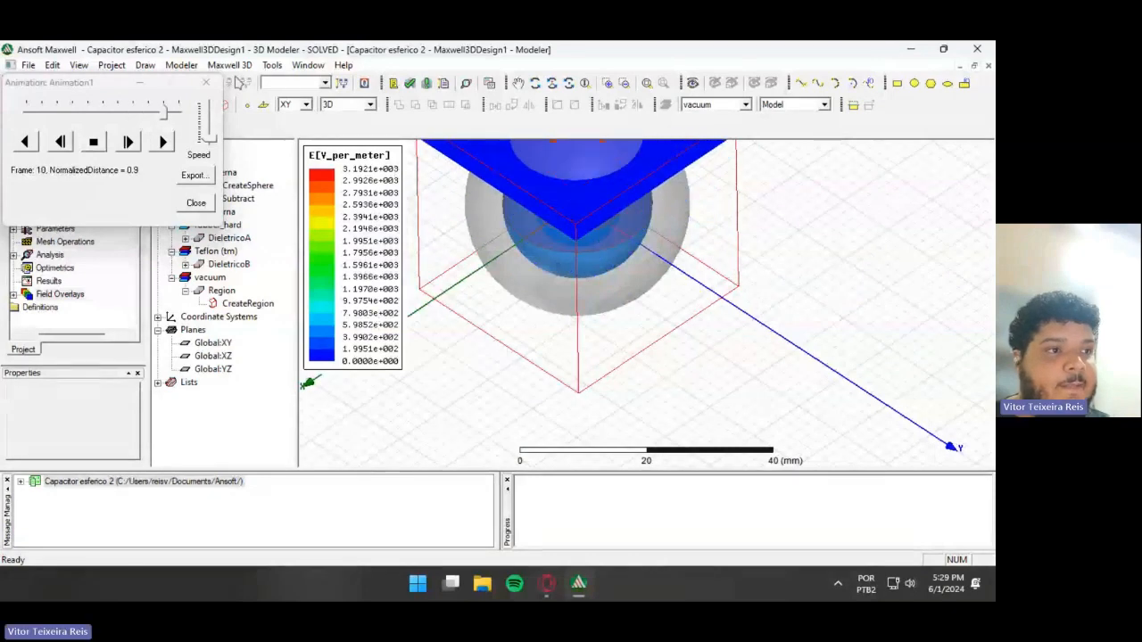
shift+drag(593, 196, 579, 295)
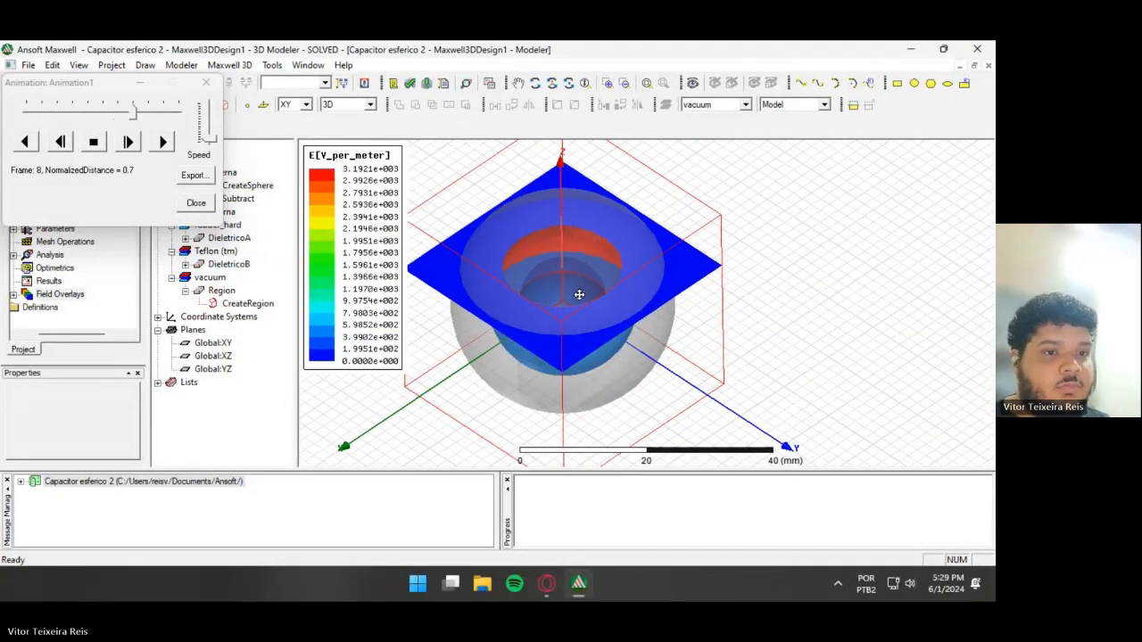
click(206, 82)
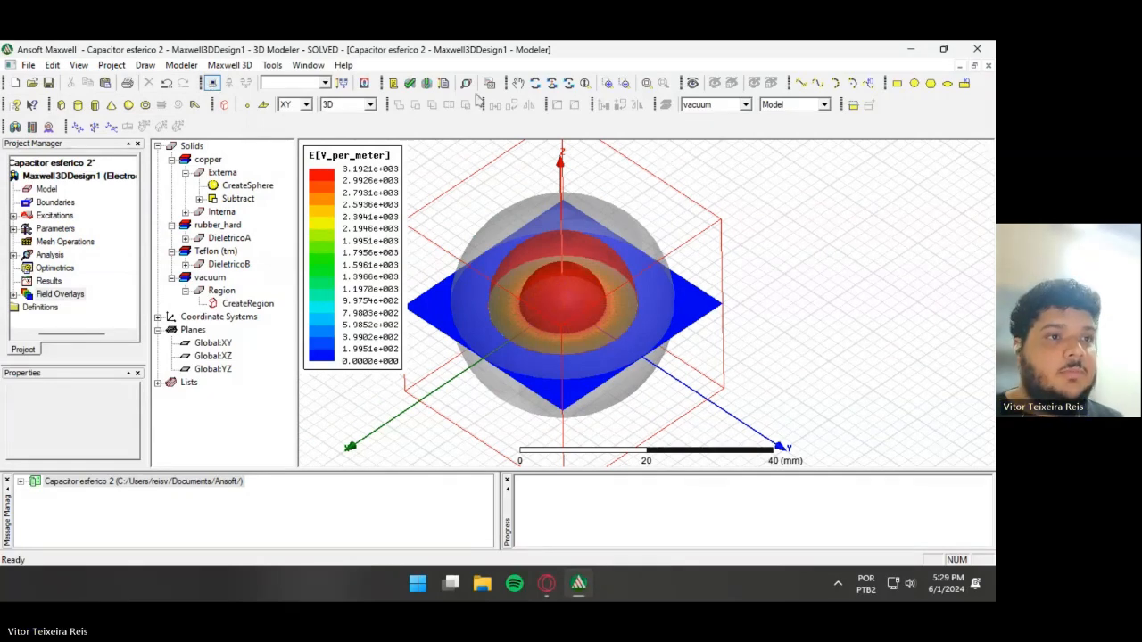
- Open the solution data of Setup1 to view the Matrix1 capacitance results in pF
click(239, 66)
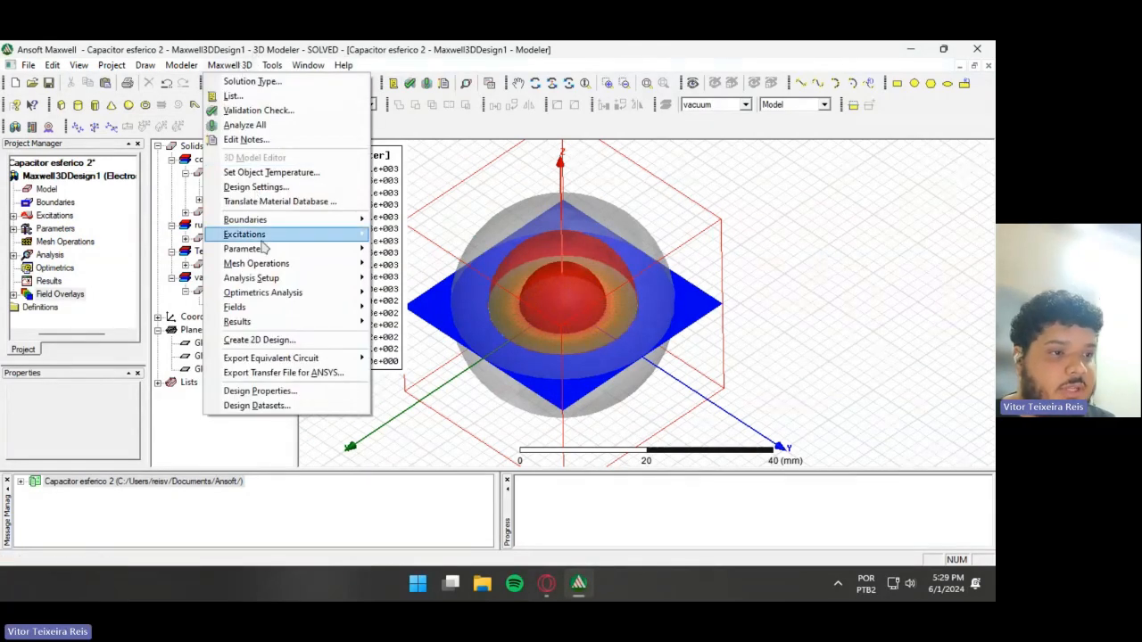
mouse_move(293, 325)
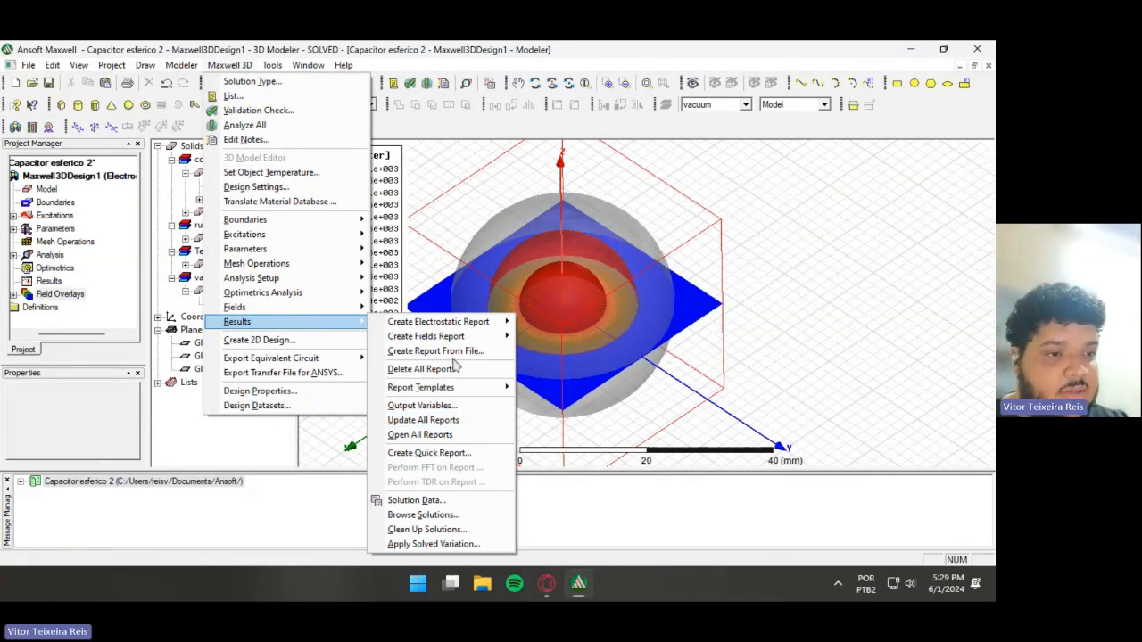
mouse_move(455, 387)
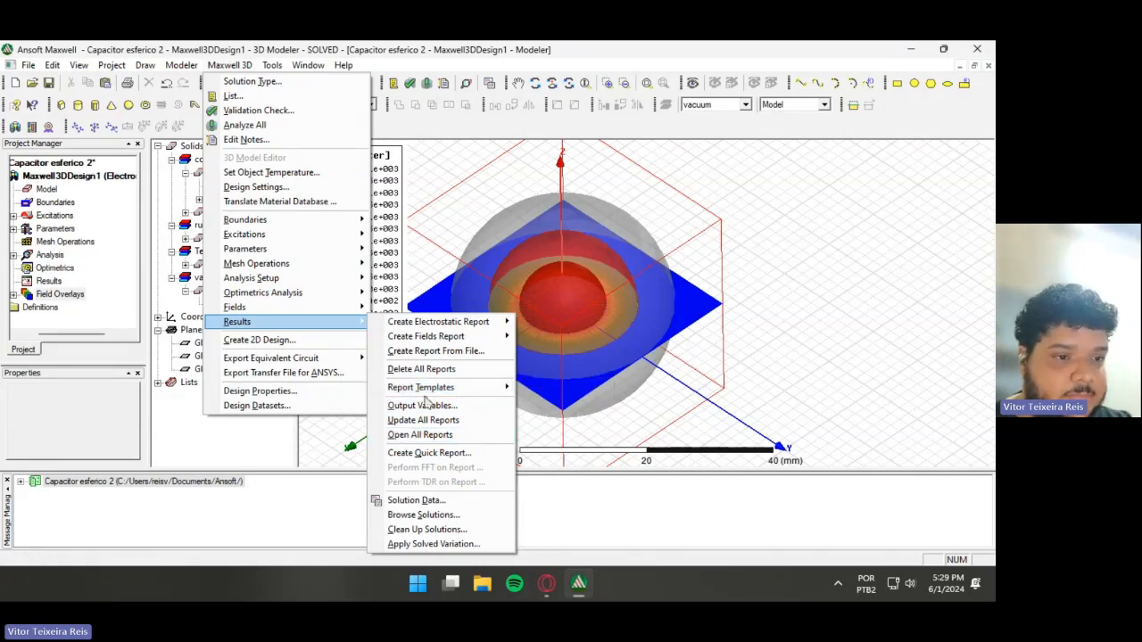
click(448, 500)
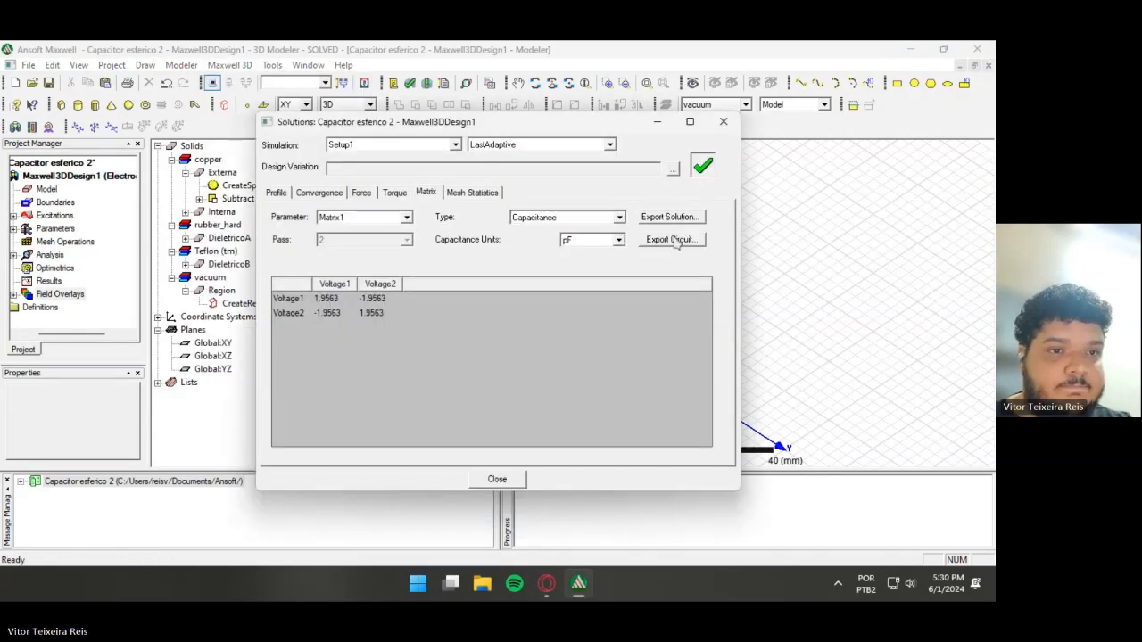
- Preview the equivalent circuit model of Matrix1, and close the solution data without exporting it
click(670, 239)
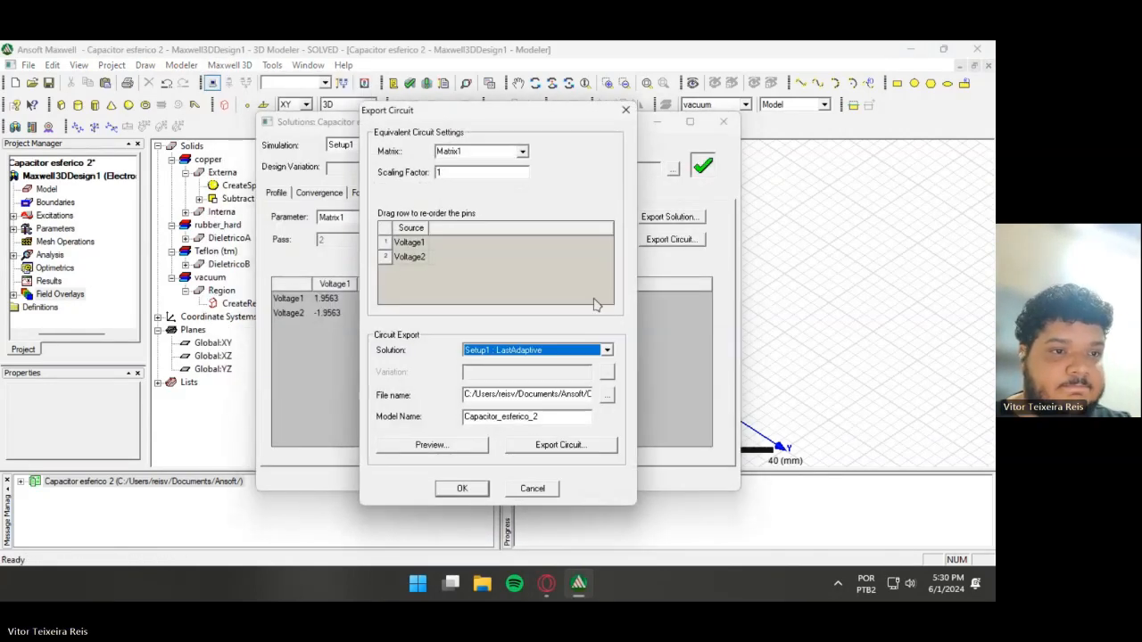
click(479, 443)
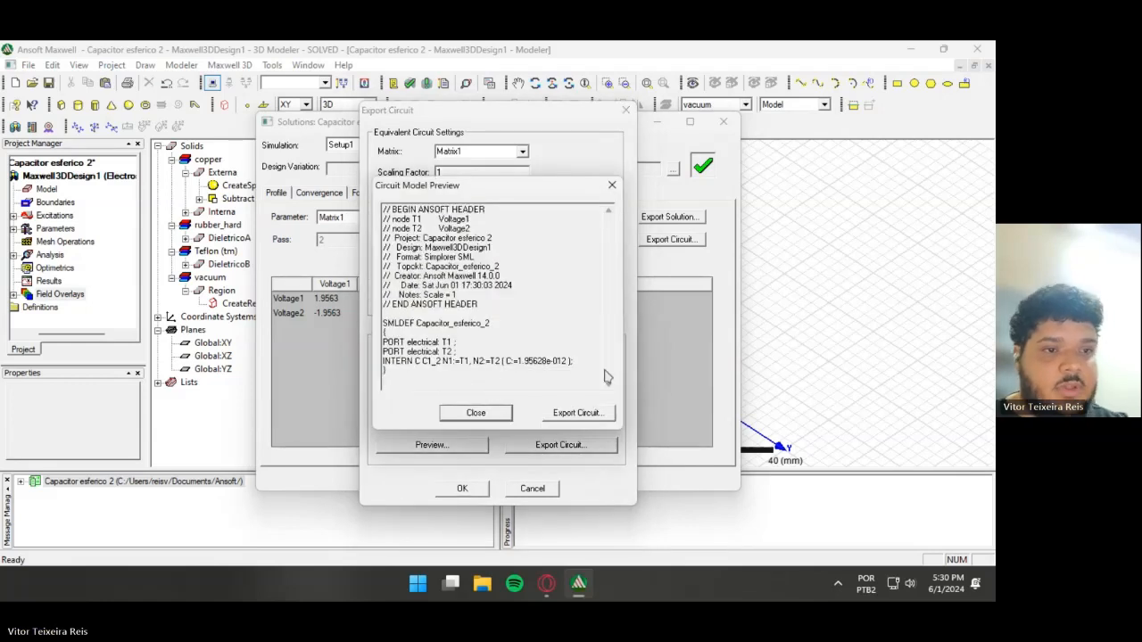
drag(590, 366, 370, 305)
click(572, 351)
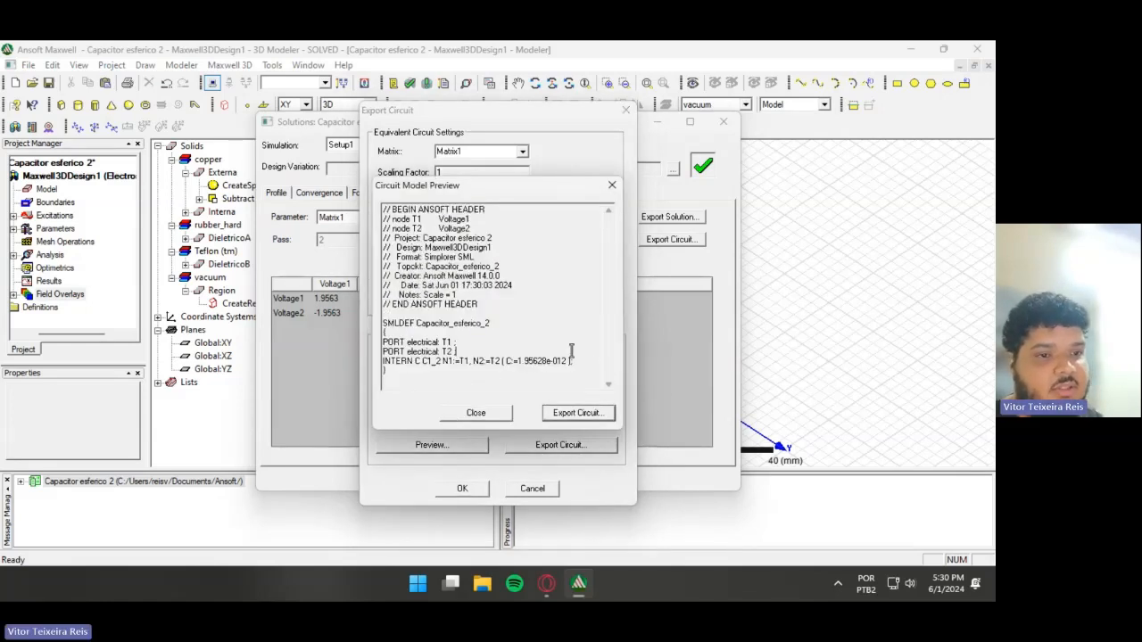
click(491, 416)
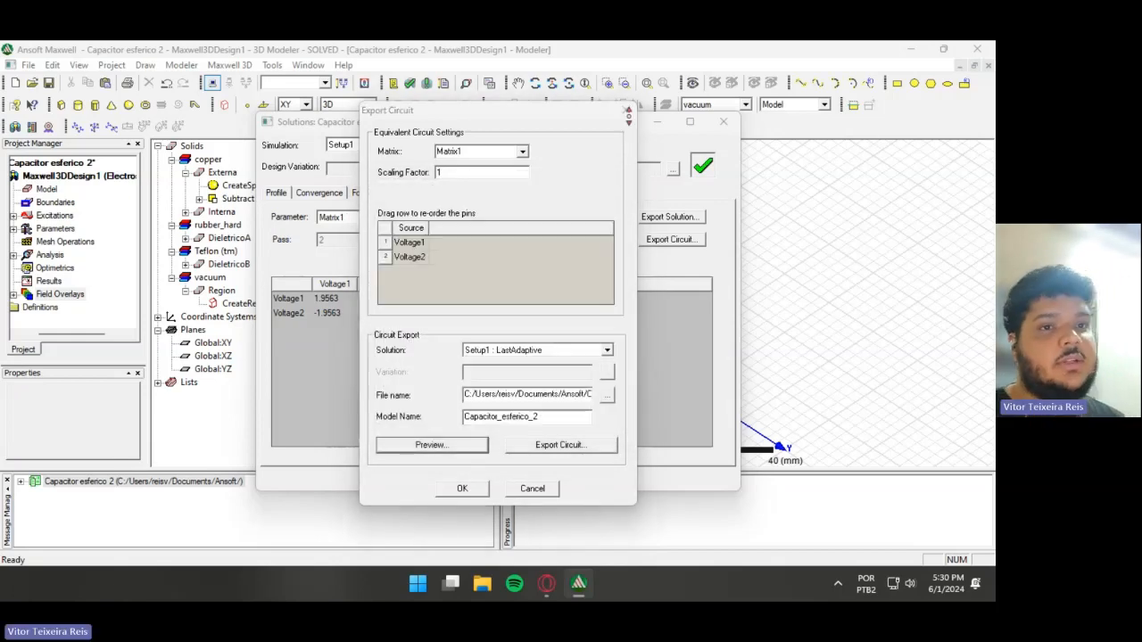
click(628, 113)
click(724, 121)
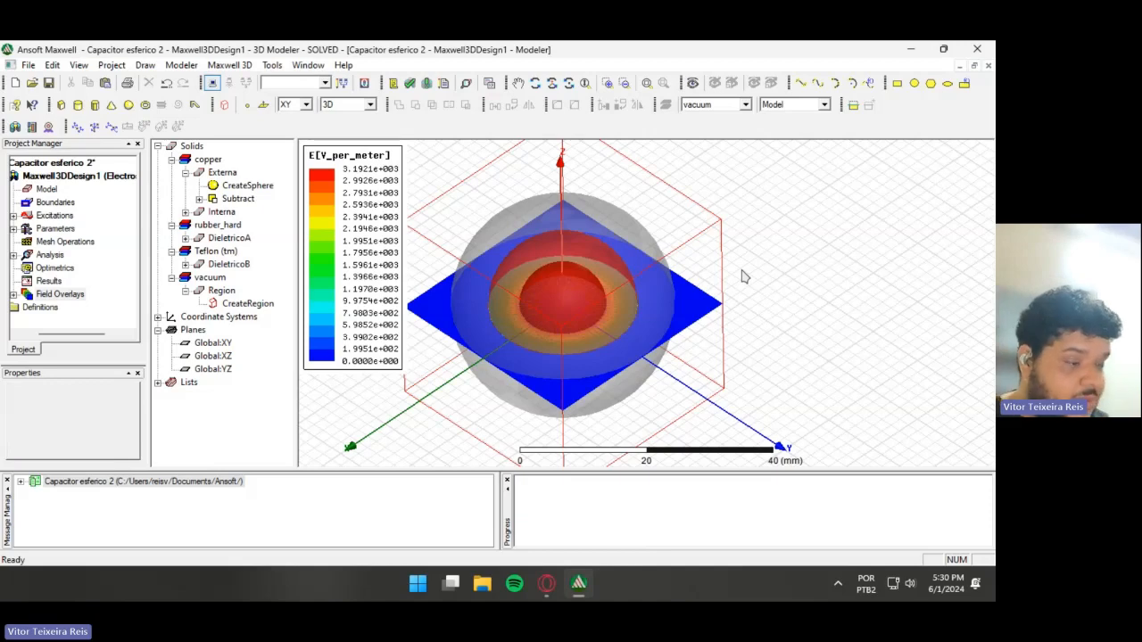
- Save the Capacitor esferico 2 project
click(748, 278)
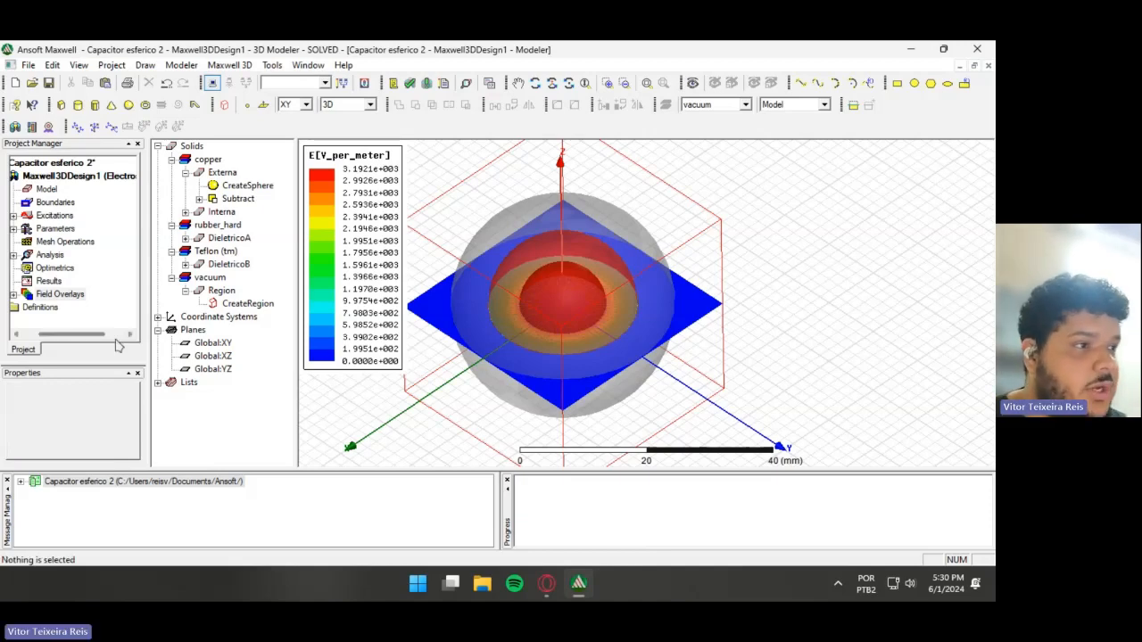
right_click(89, 163)
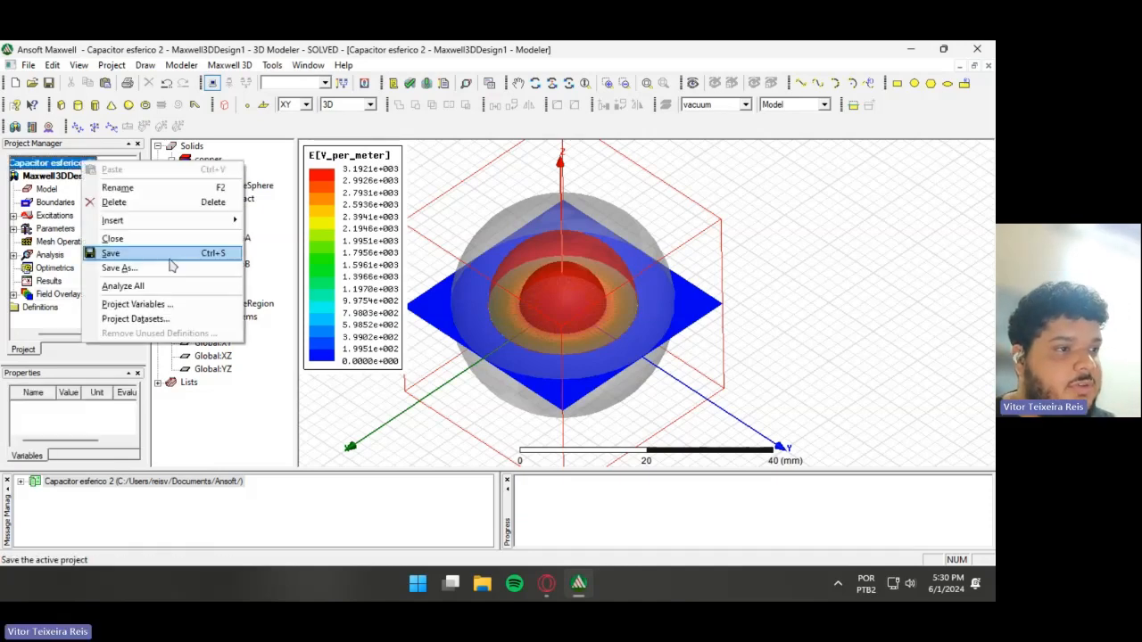
click(169, 253)
- Close the Capacitor esferico 2 project and create a new empty project
right_click(87, 164)
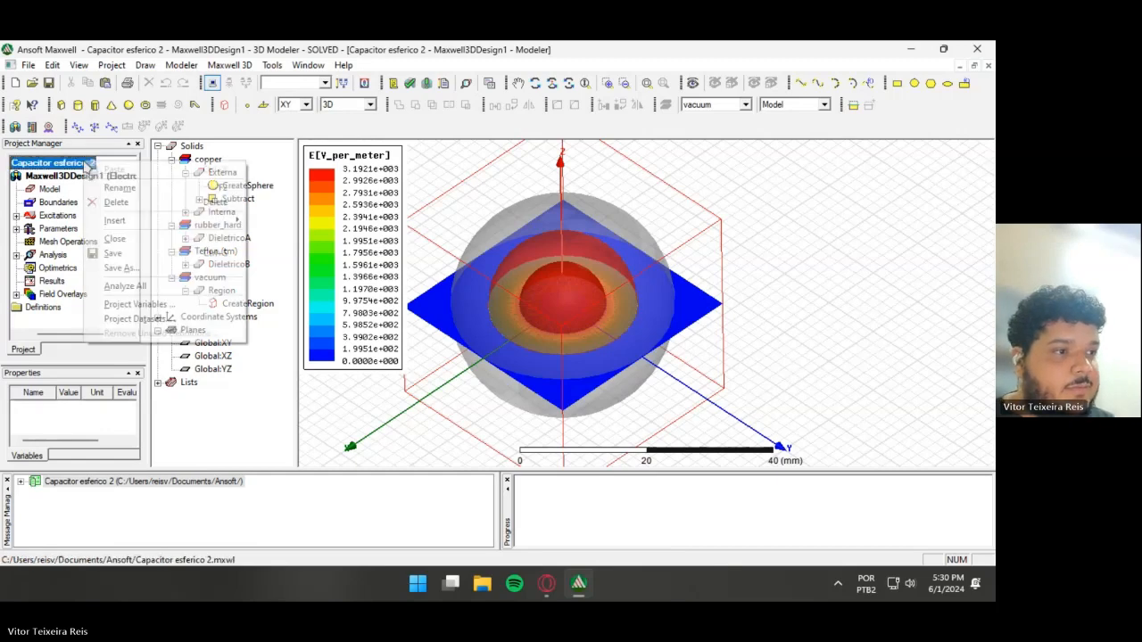
click(134, 237)
click(15, 82)
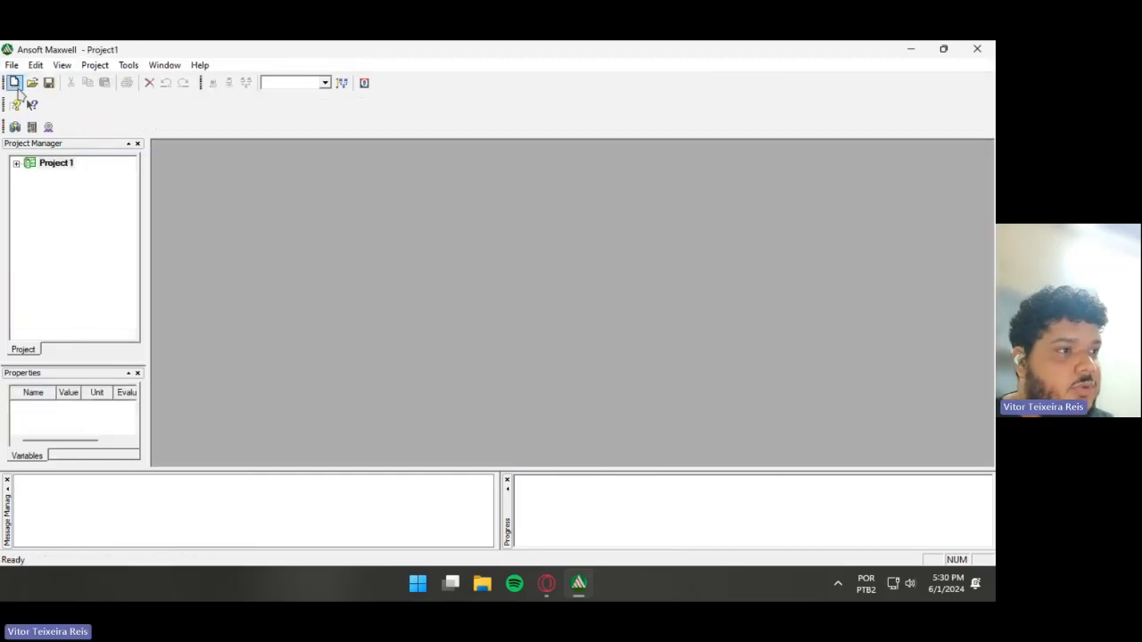
- Rename the new project as Capaccitor Conico
right_click(50, 165)
click(80, 189)
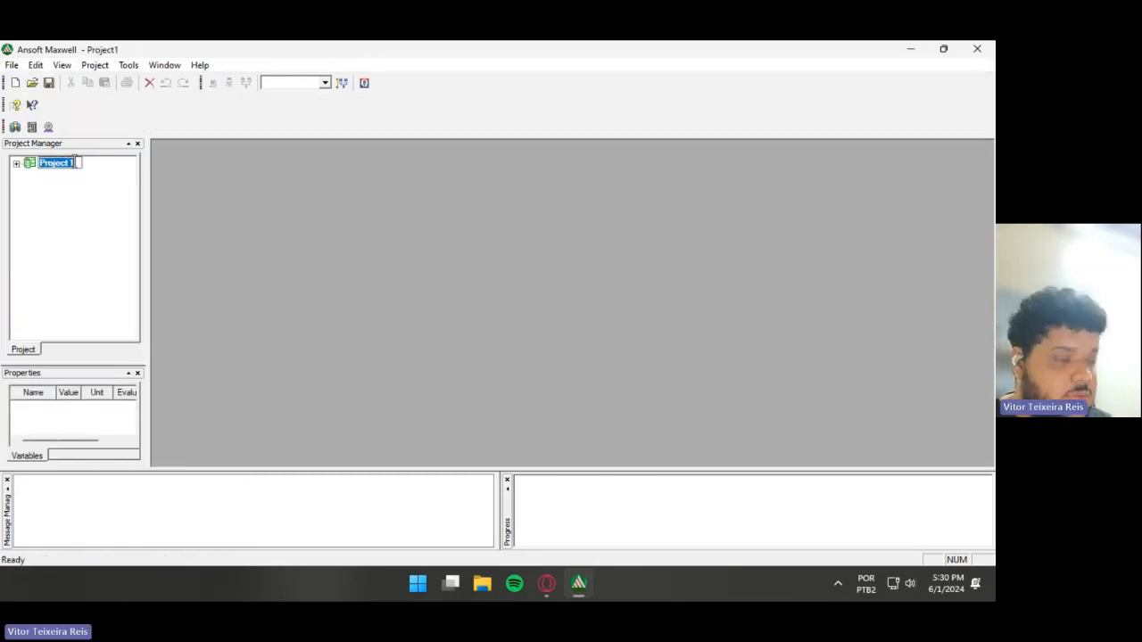
text(ca)
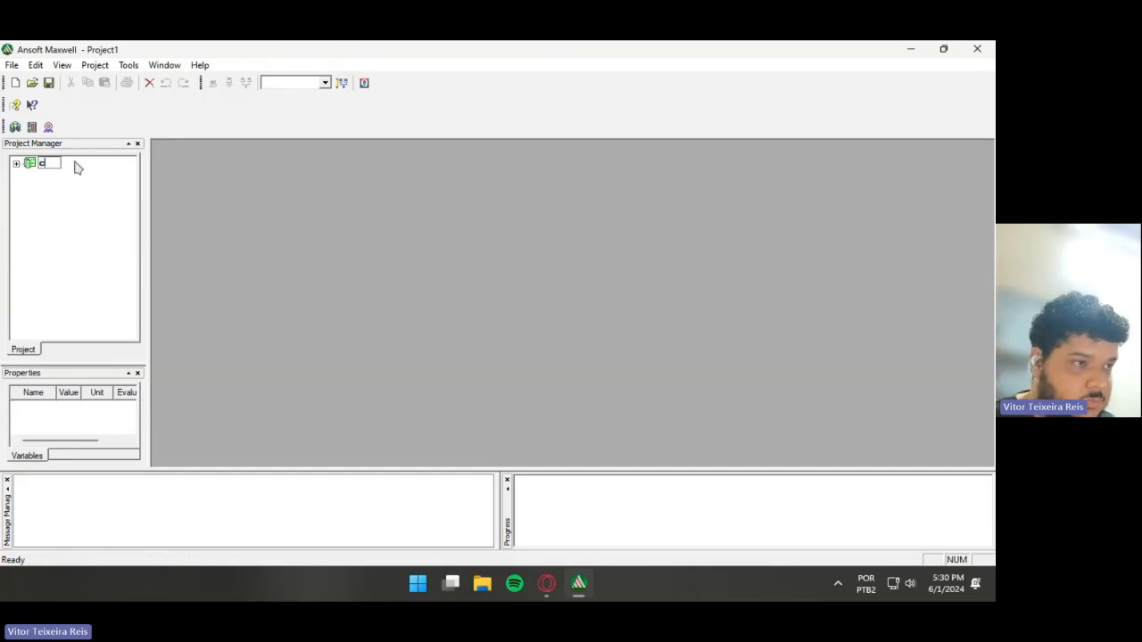
key(BackSpace)
text(Ca)
text(pacitor)
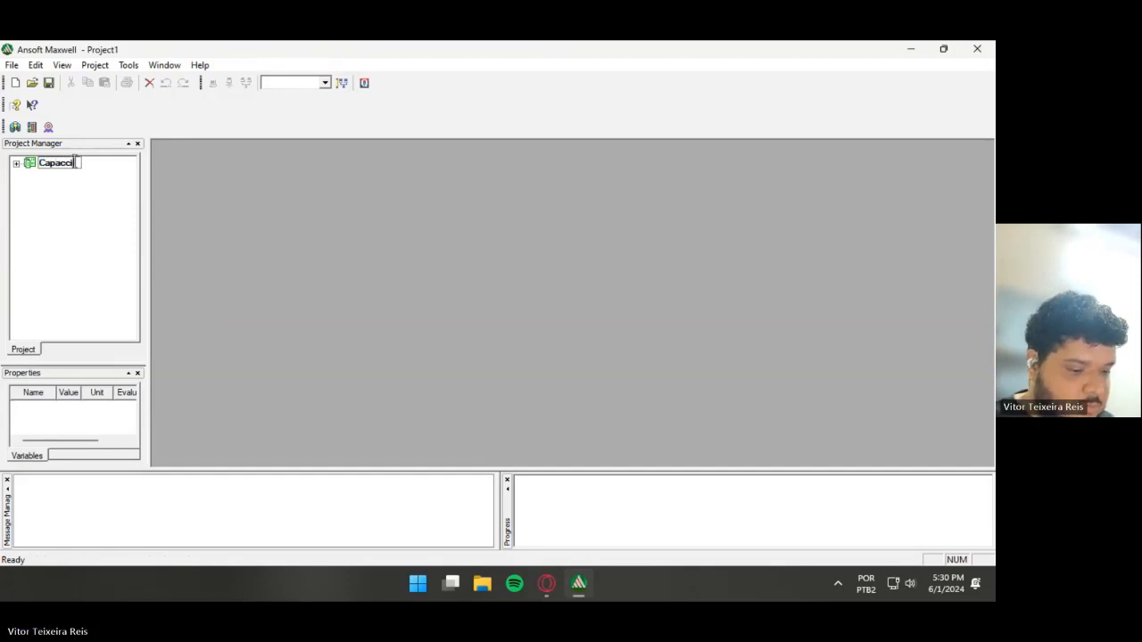
text(co)
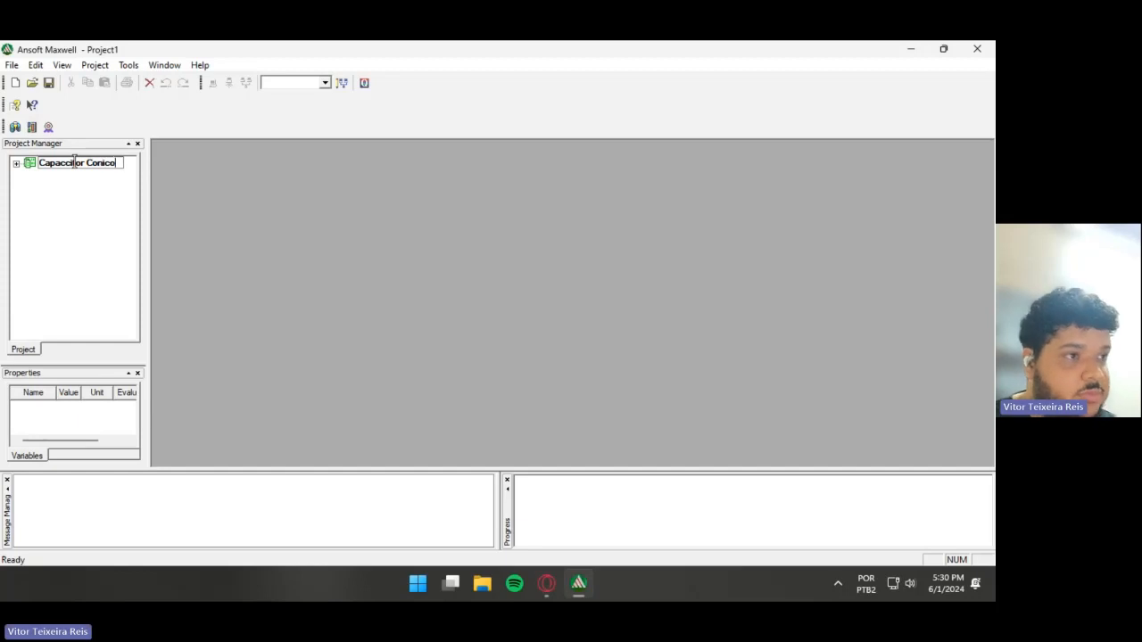
key(Return)
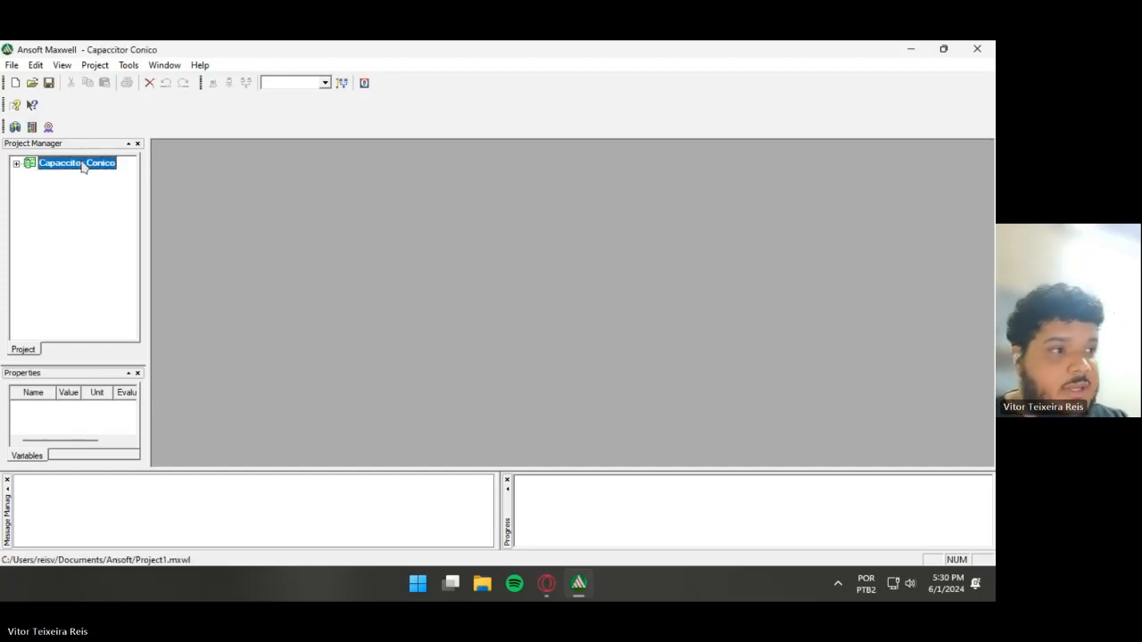
- Insert a Maxwell 3D design and draw a Z-axis cone at the origin, about 0.4 mm lower radius, 1 mm upper radius and 0.8 mm high
click(14, 127)
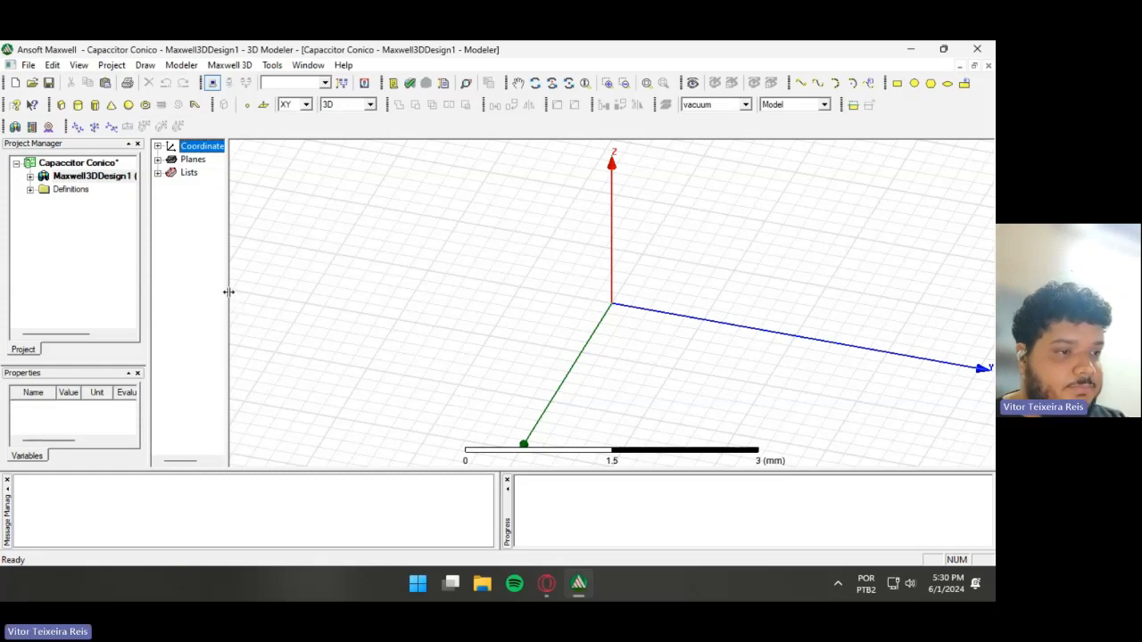
drag(227, 291, 301, 292)
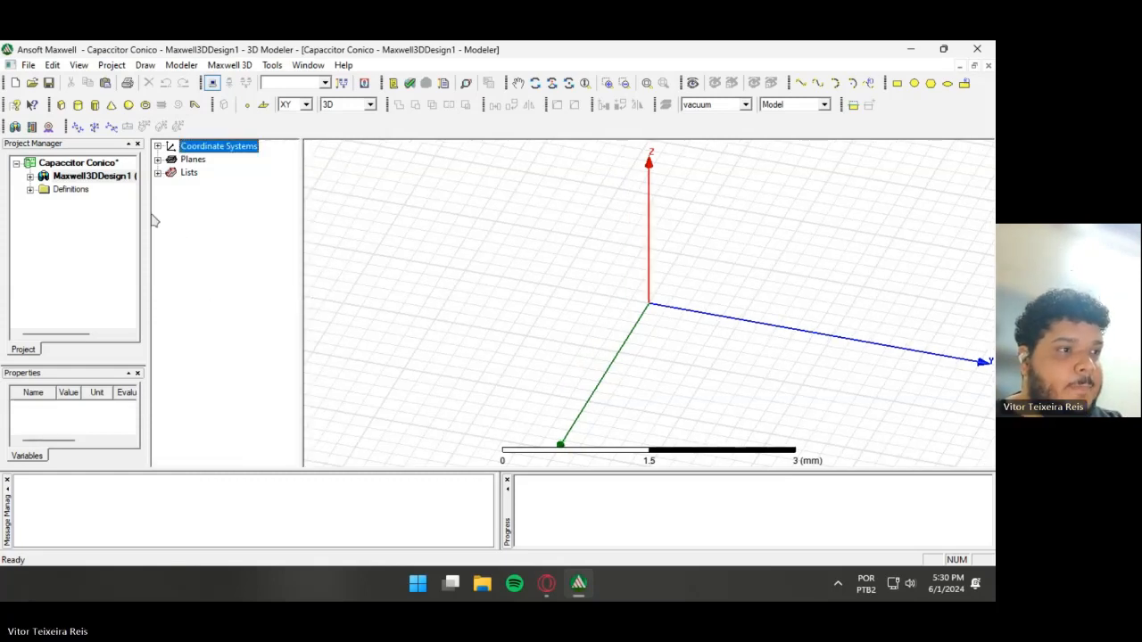
click(111, 105)
click(649, 304)
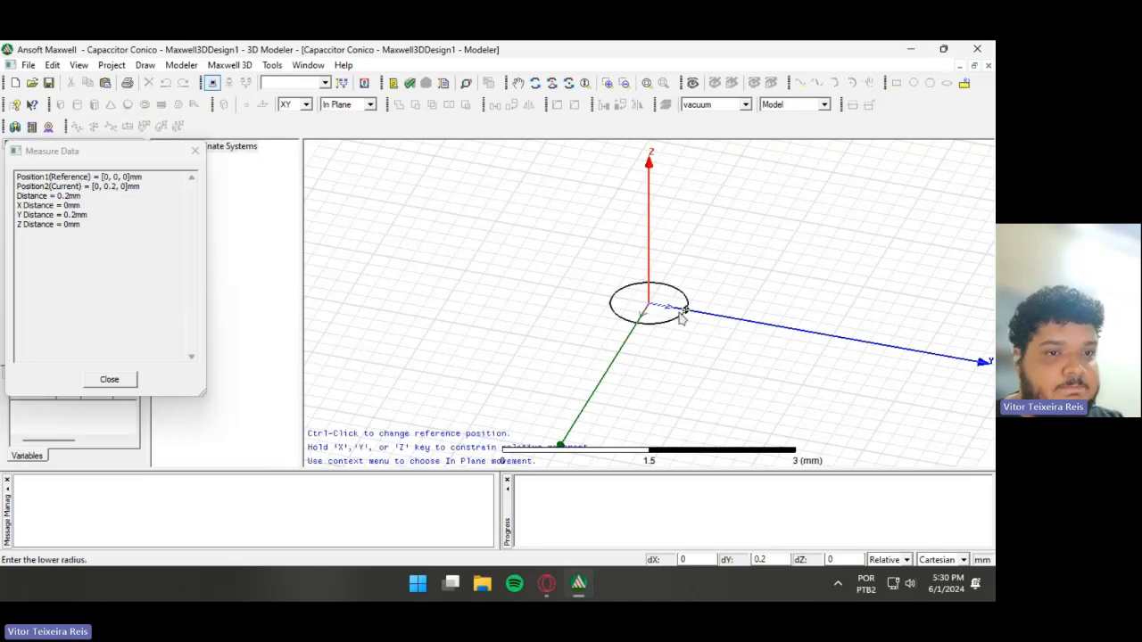
click(691, 301)
click(683, 254)
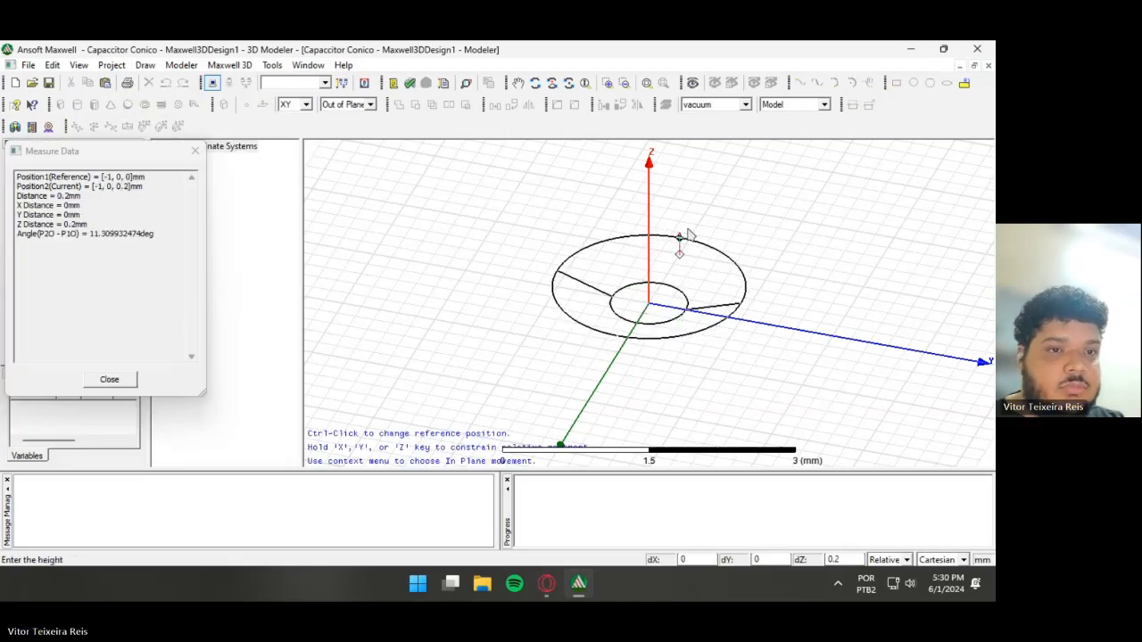
click(683, 147)
mouse_move(818, 257)
alt+mouse_down()
mouse_move(831, 249)
mouse_move(828, 260)
alt+mouse_up()
- Name the cone Externo and assign it the gold material
double_click(220, 172)
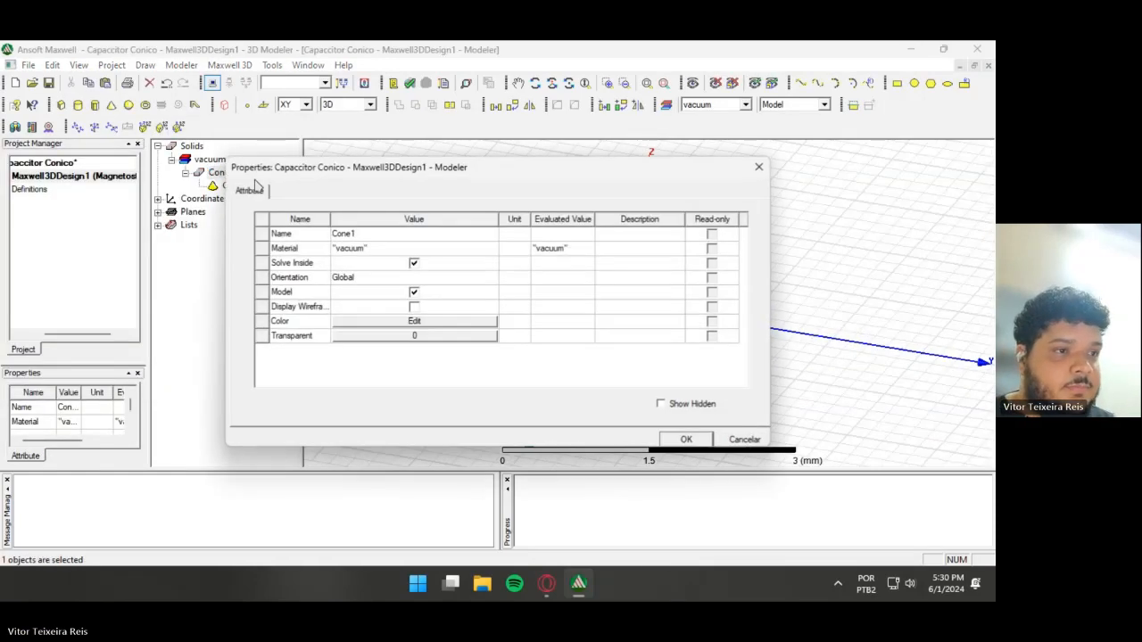
click(357, 233)
text(Ext)
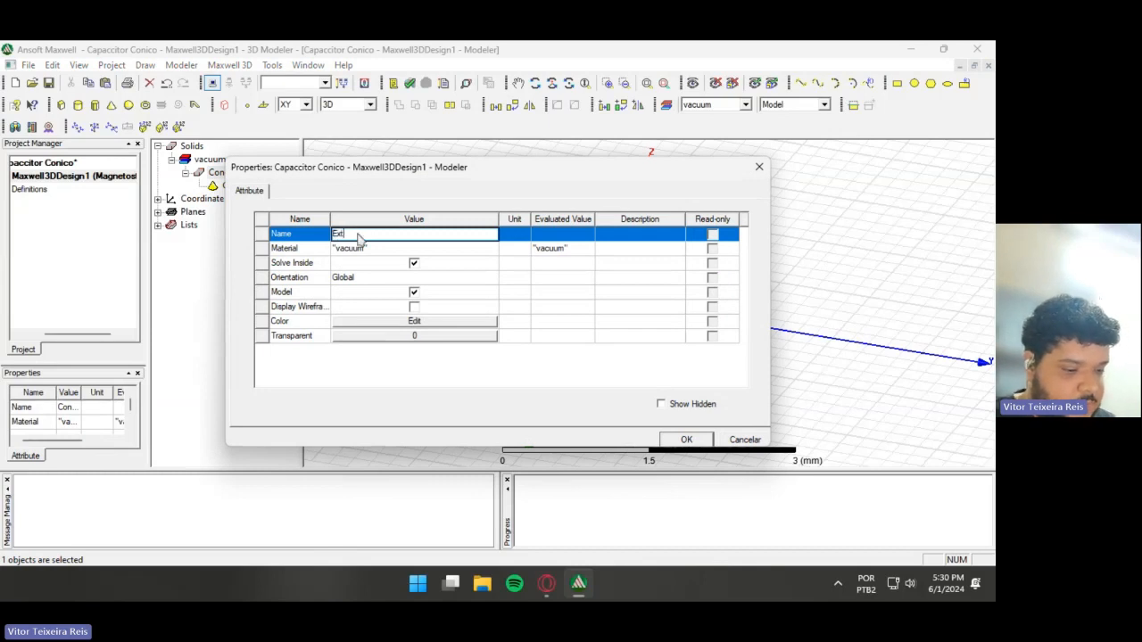
text(erno)
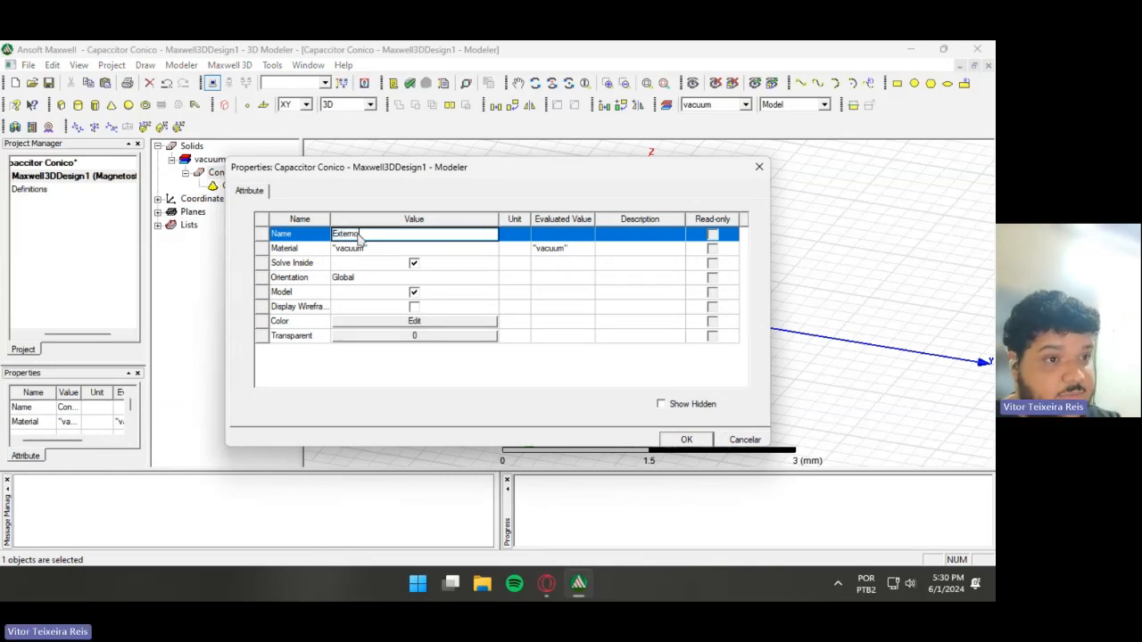
click(366, 250)
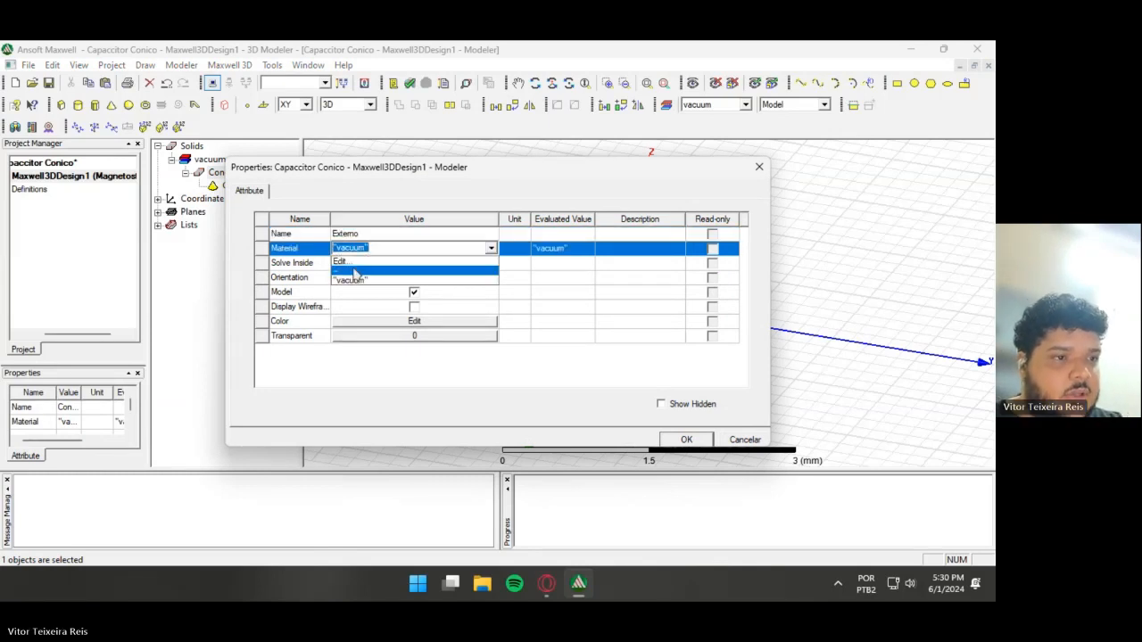
click(343, 261)
scroll(335, 302, down, 1)
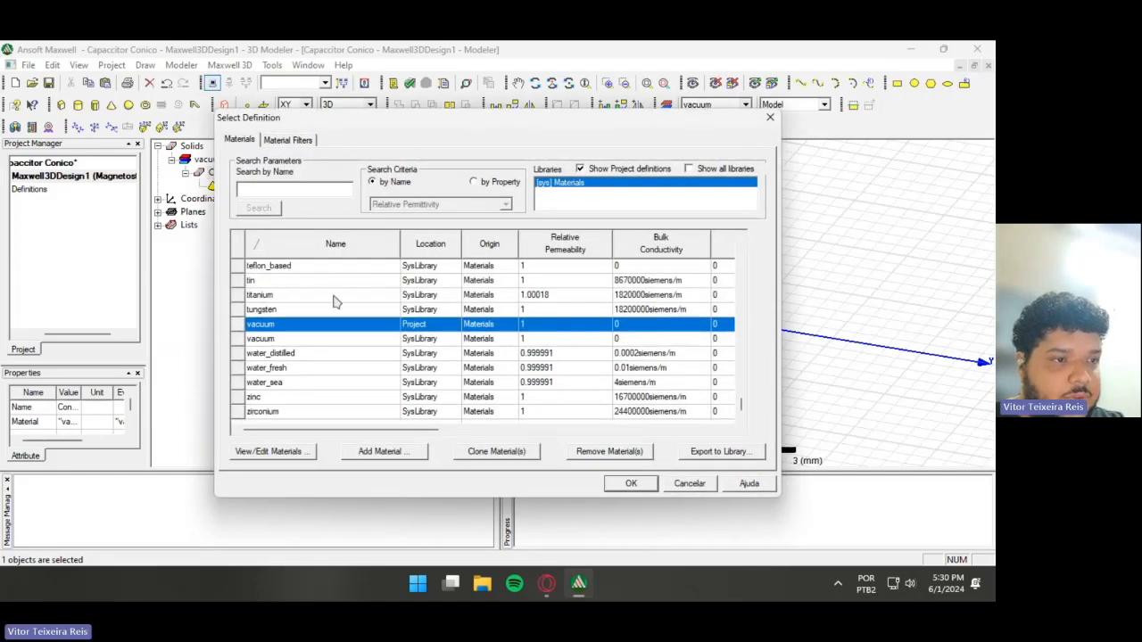
scroll(352, 305, up, 3)
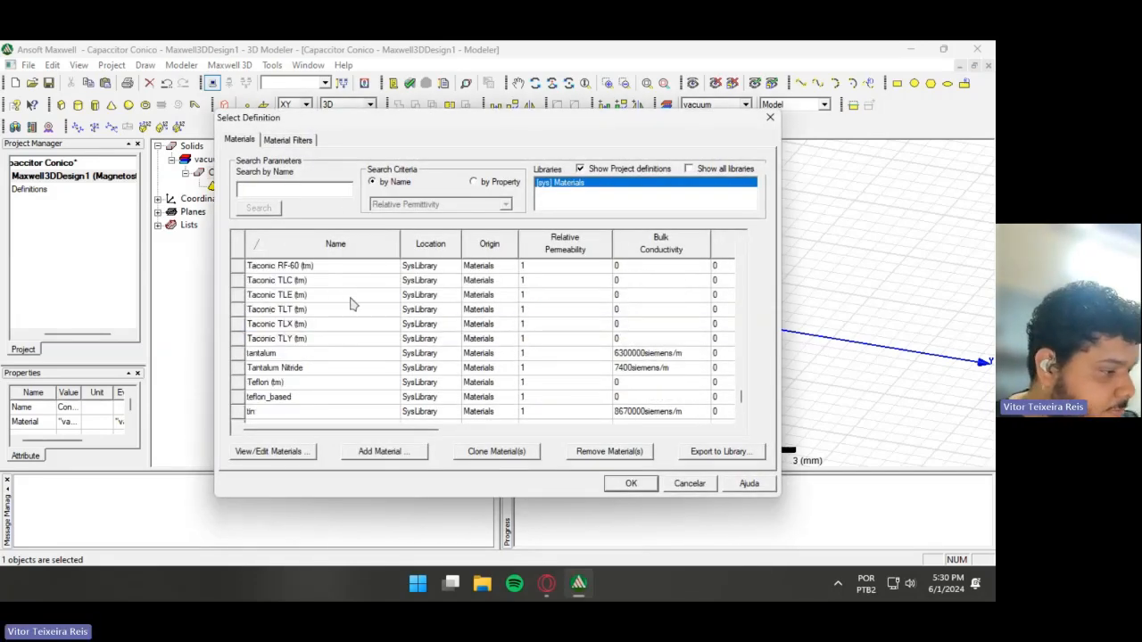
text(gold)
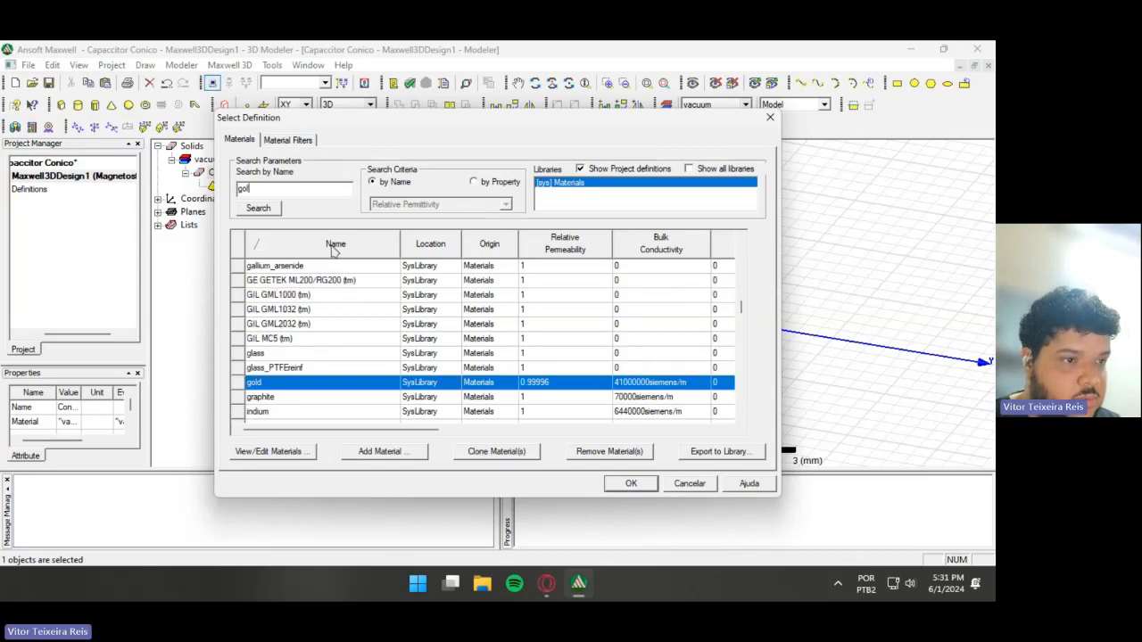
double_click(372, 390)
- Give the Externo cone a light grey color and a transparency of 0.6, and apply its properties
click(465, 323)
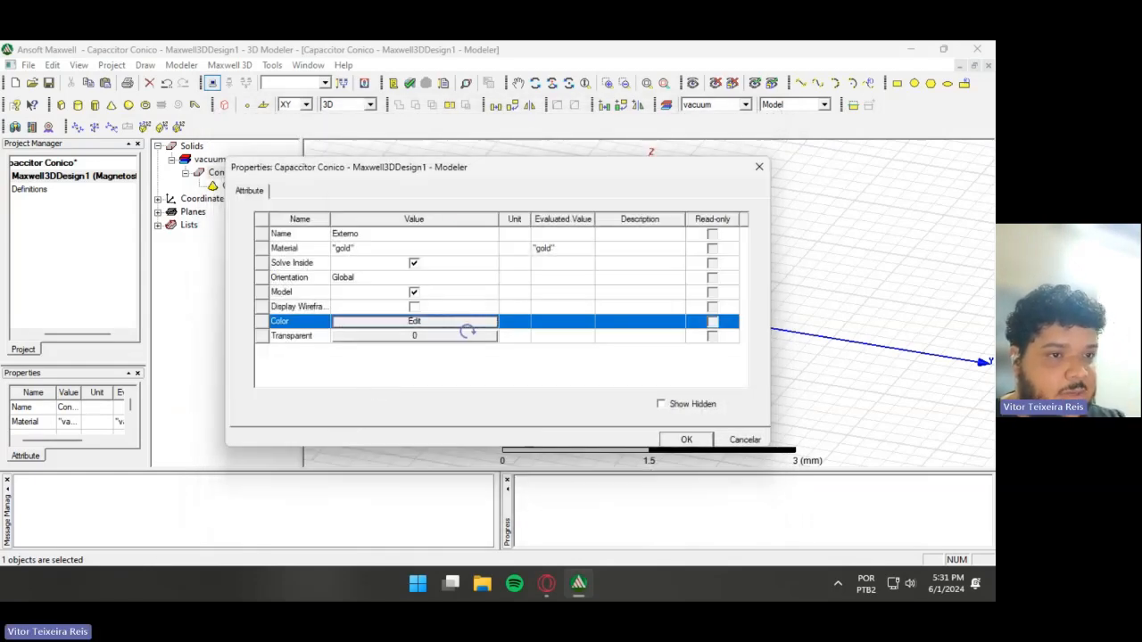
click(439, 307)
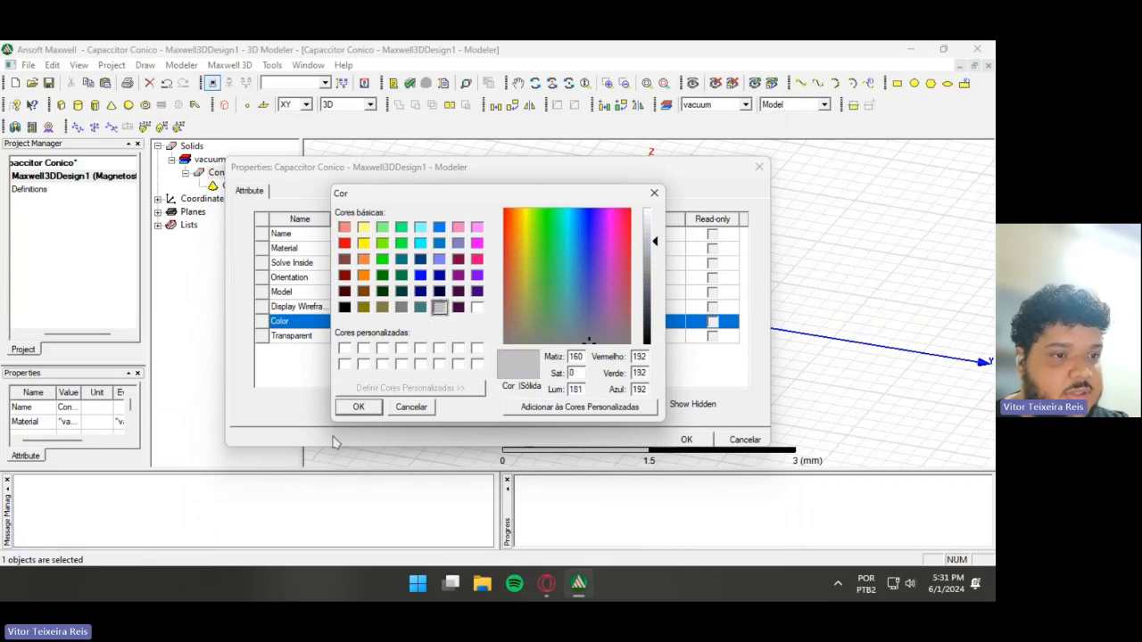
click(358, 406)
click(458, 335)
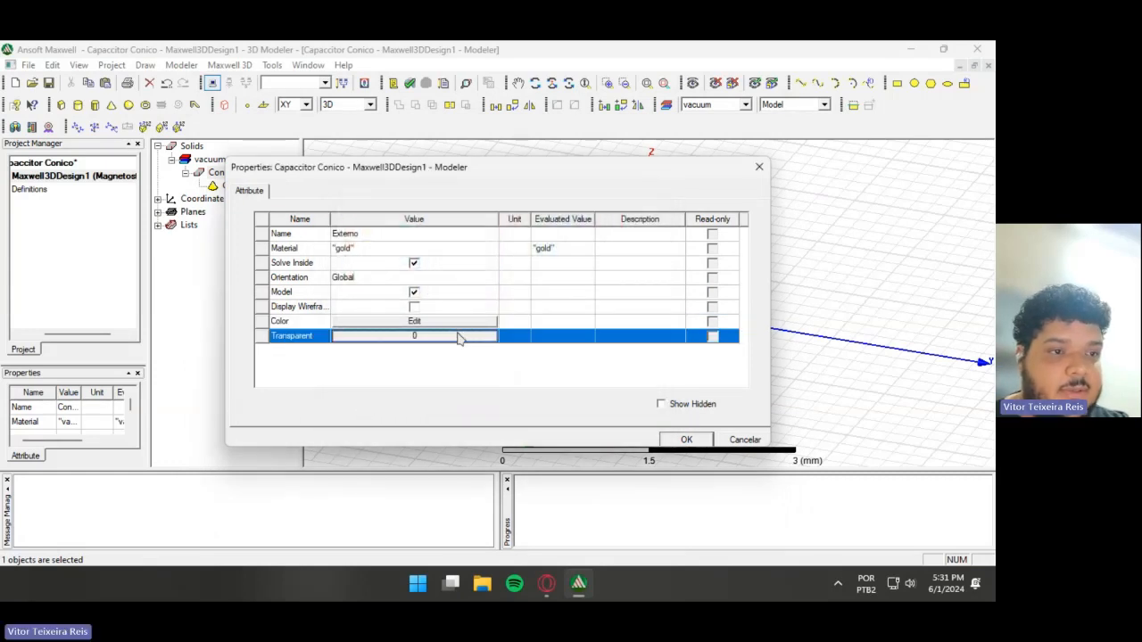
click(490, 297)
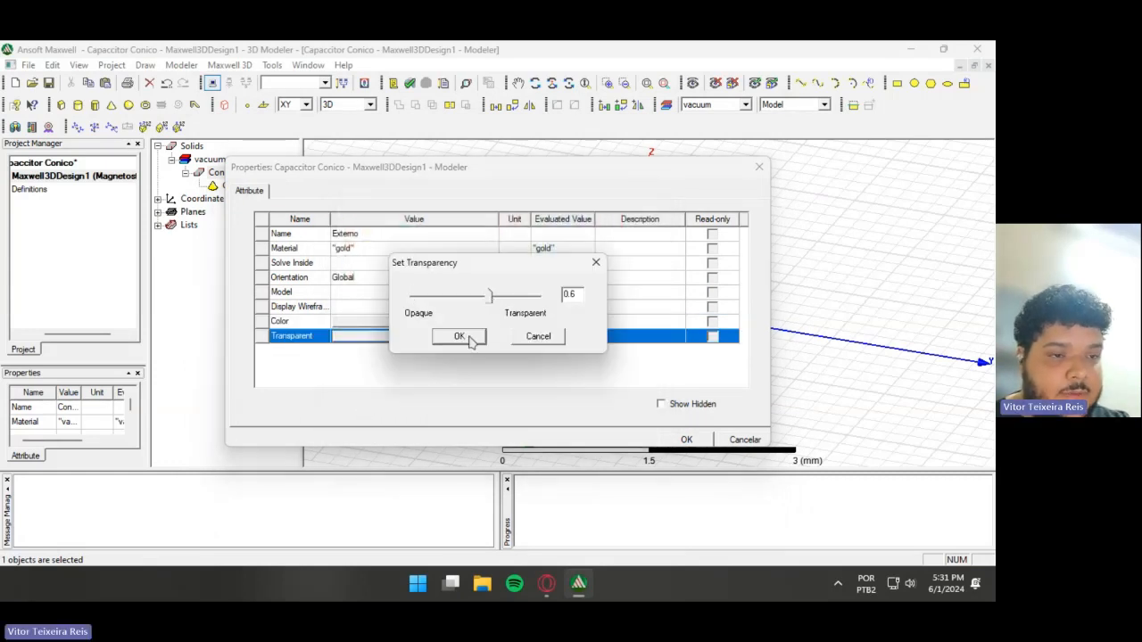
click(466, 338)
click(676, 443)
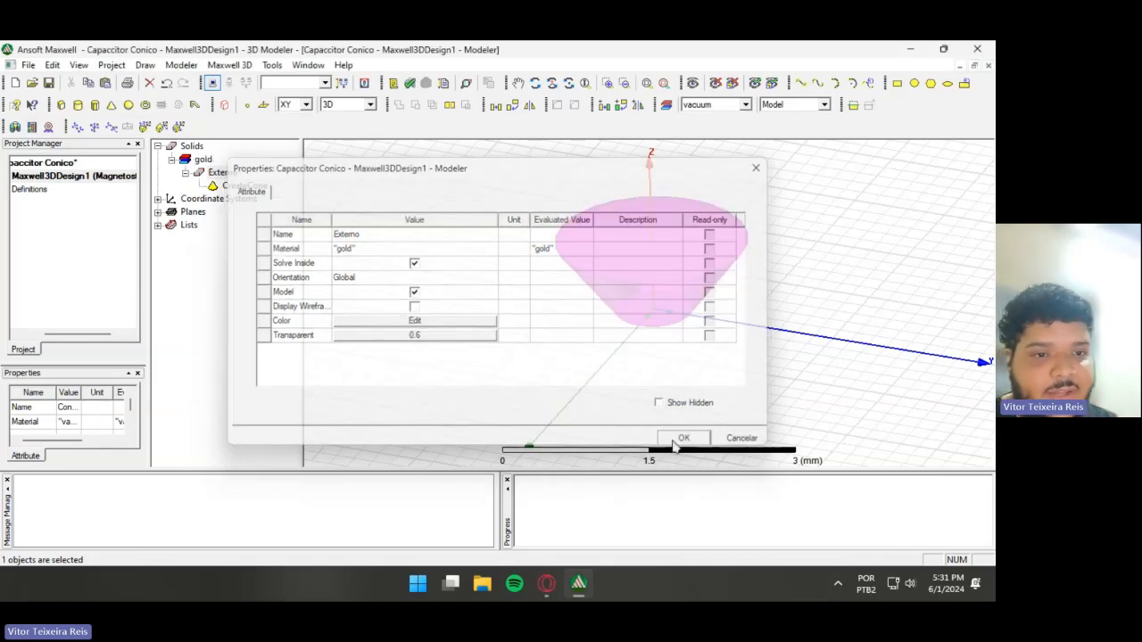
click(787, 279)
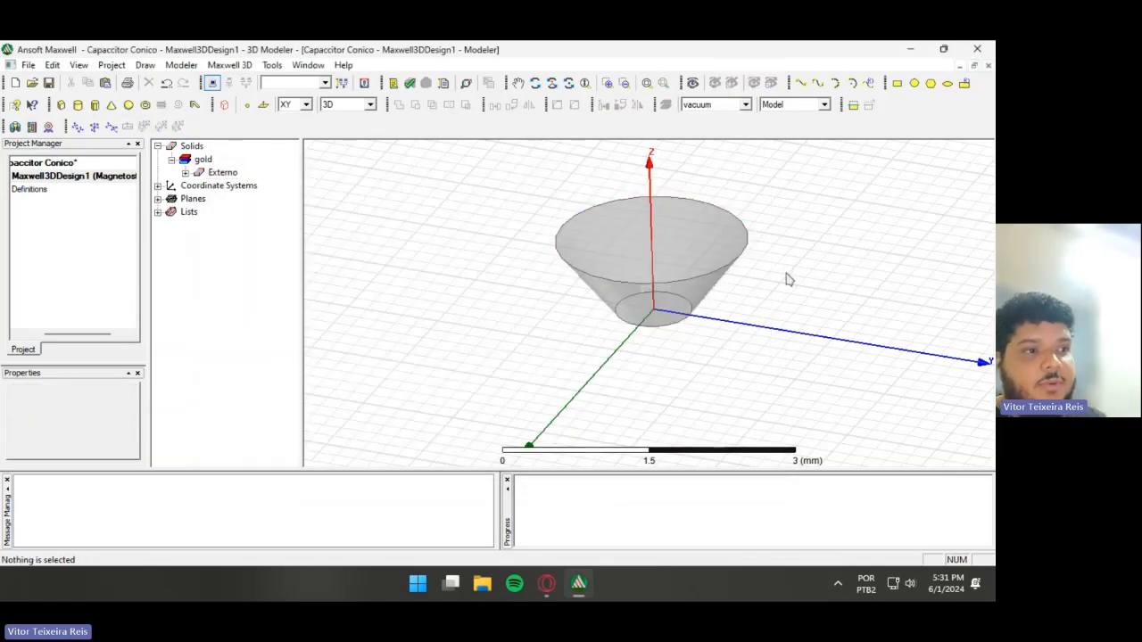
- Copy the Externo cone and paste two duplicates of it in place
scroll(788, 280, up, 1)
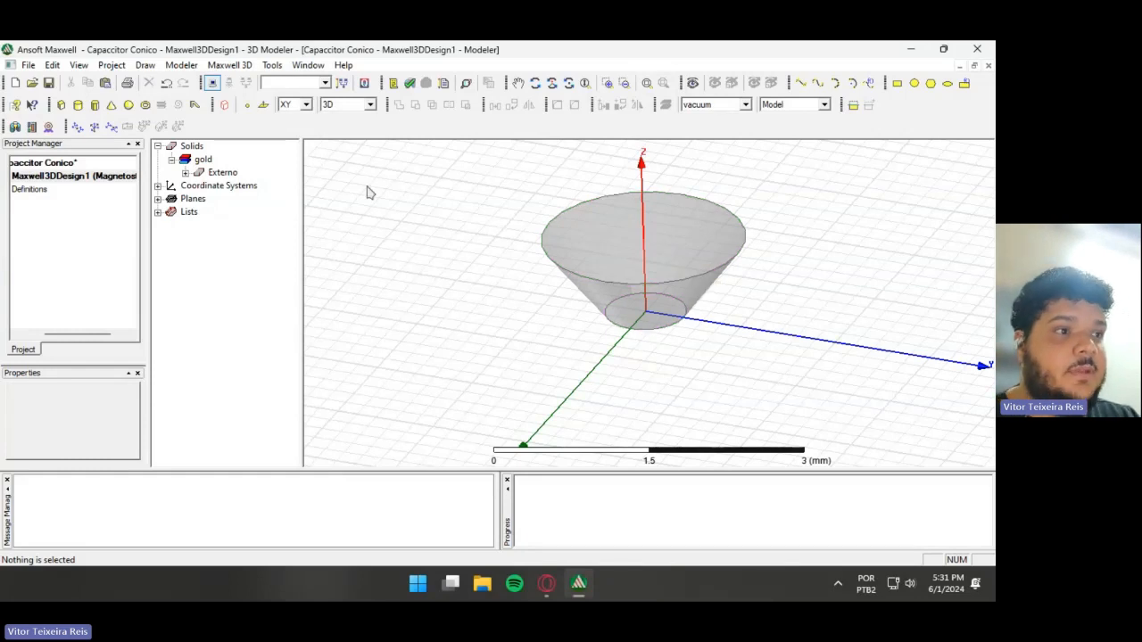
click(222, 172)
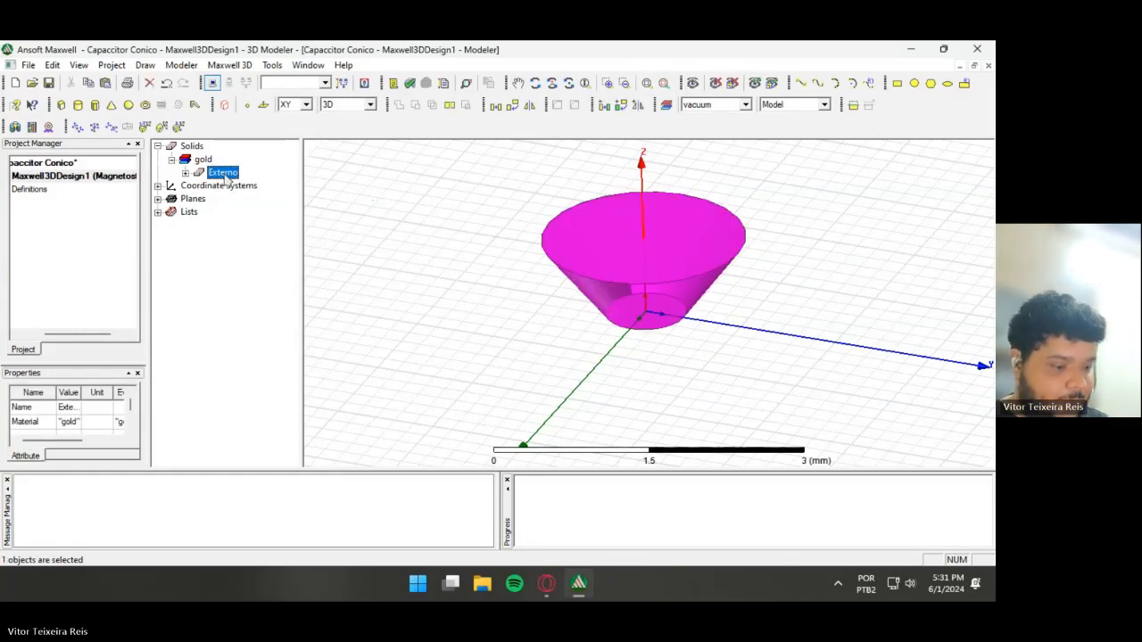
key(ctrl+c)
key(ctrl+v)
key(ctrl+v)
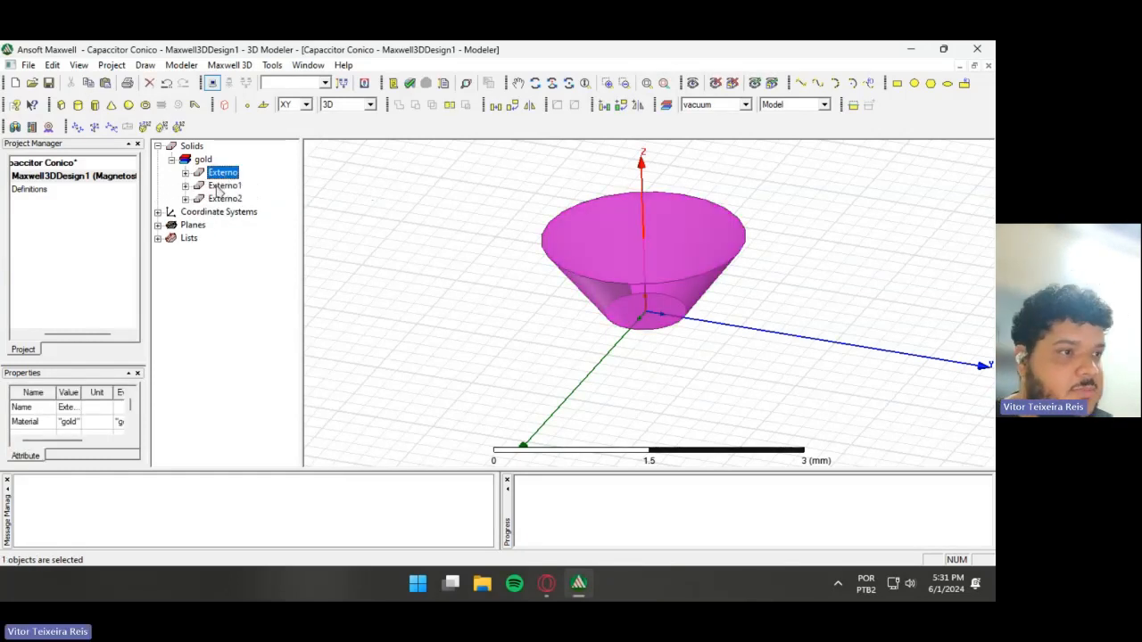
- Rename the first copy, Externo1, as Interno and set its color to dark grey
double_click(223, 186)
click(346, 233)
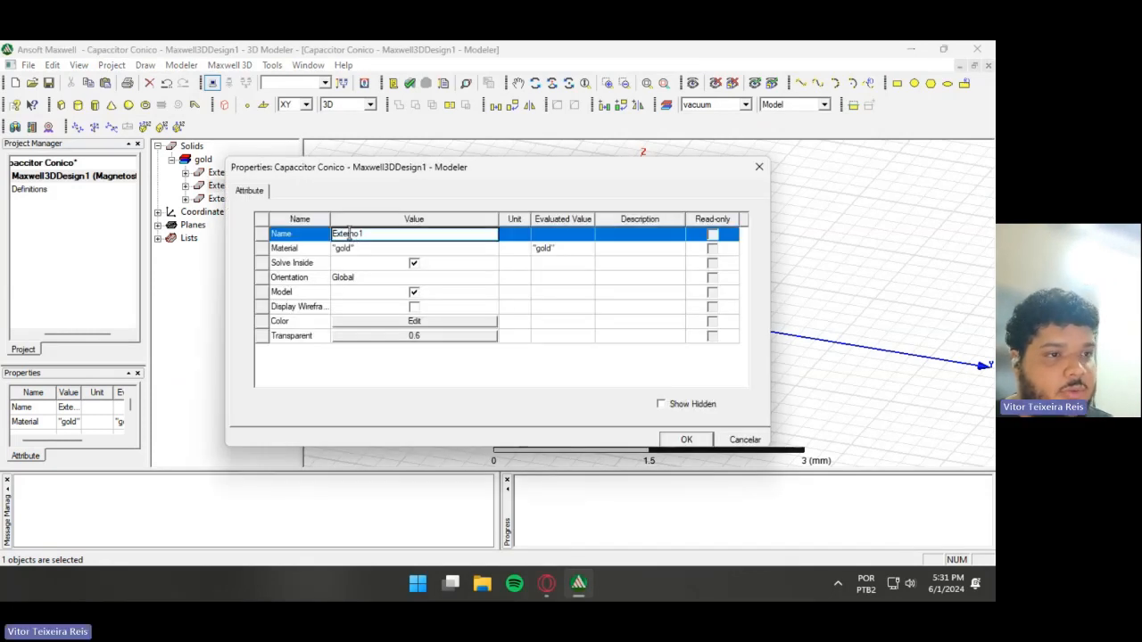
double_click(347, 233)
text(Inter)
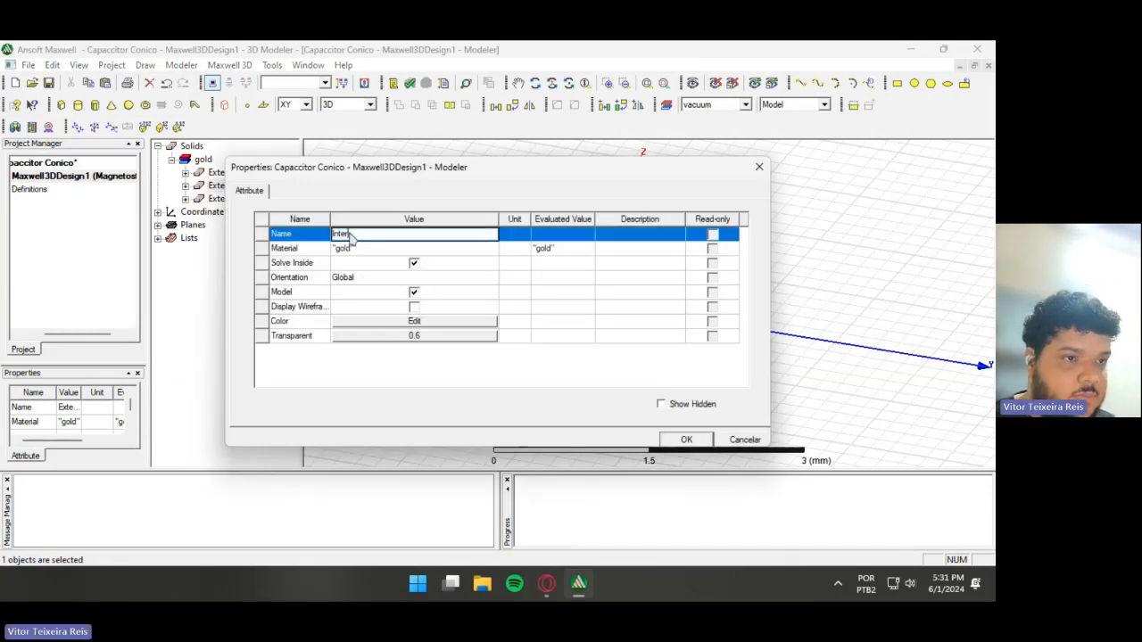
text(no)
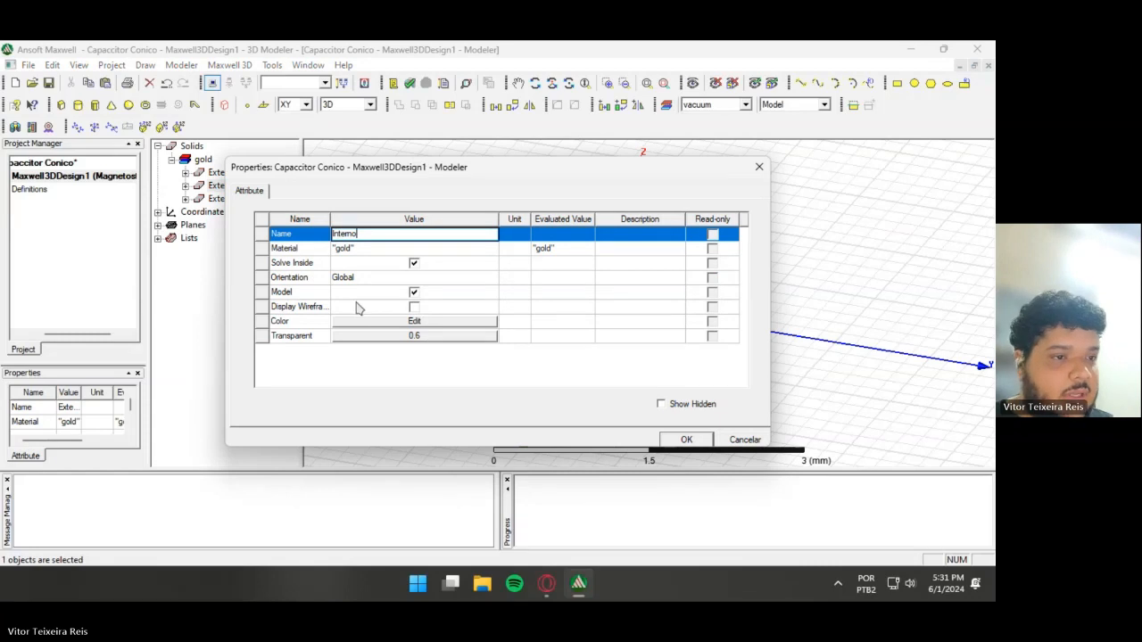
click(423, 324)
click(401, 307)
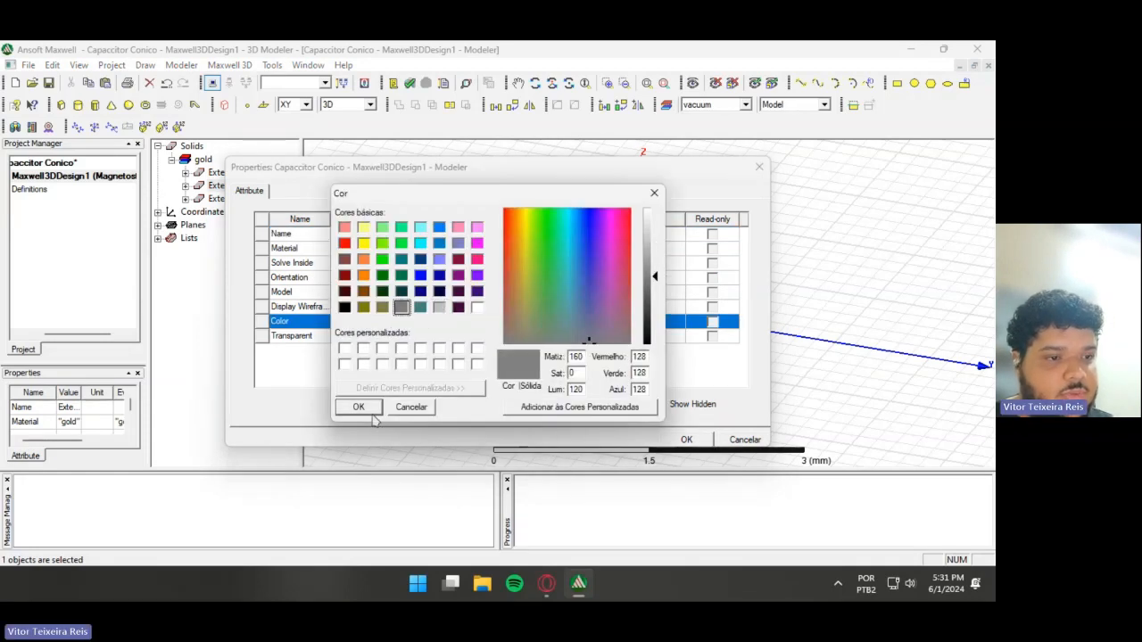
click(372, 411)
click(686, 439)
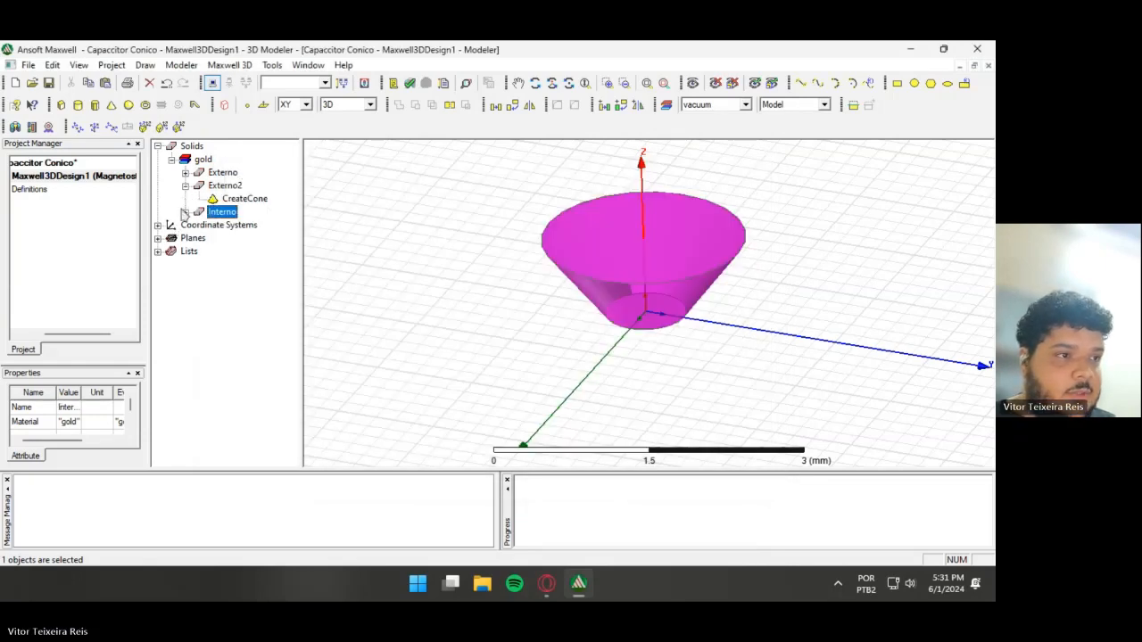
click(185, 212)
click(243, 224)
double_click(244, 226)
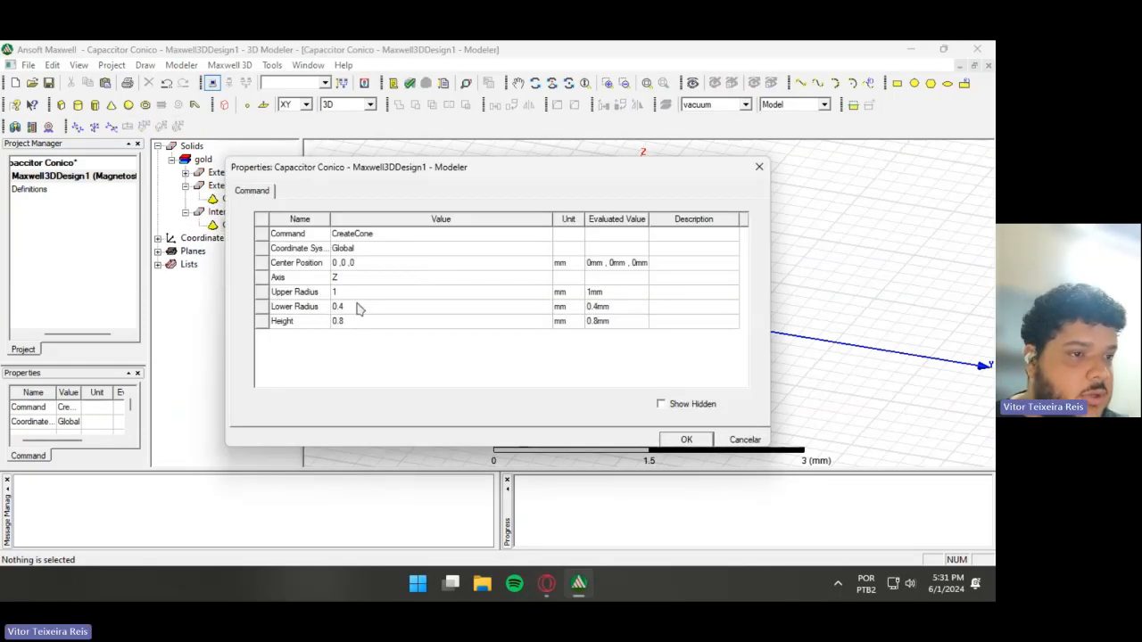
click(749, 439)
- Resize the Externo cone to an upper radius of 50.784 mm, a lower radius of 25.388 mm and a height of 67 mm
click(185, 172)
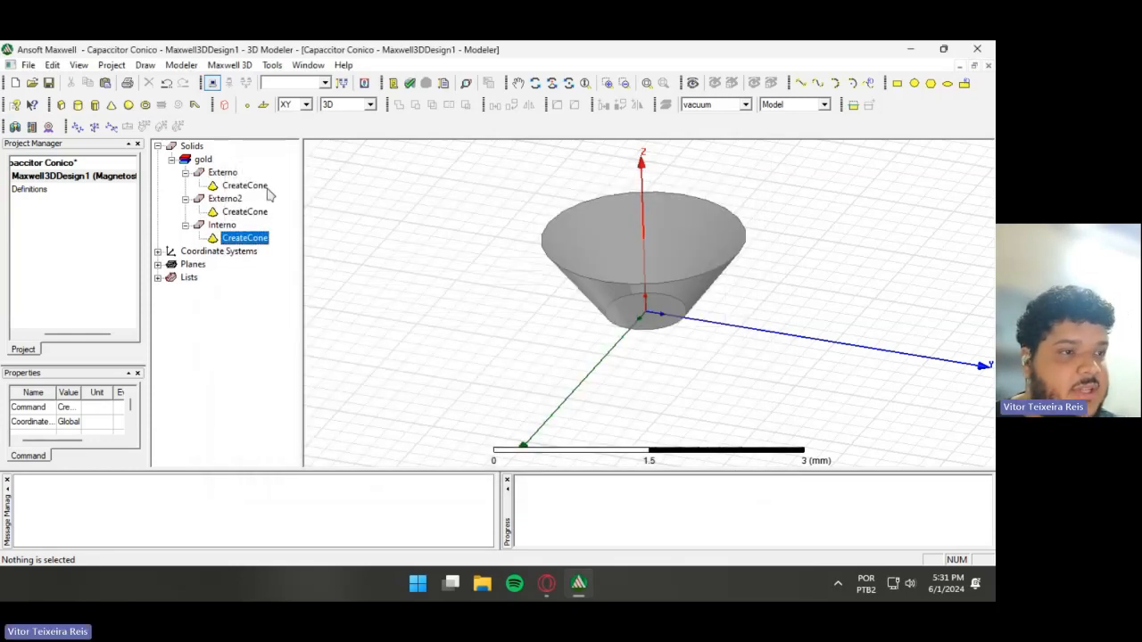
double_click(244, 186)
click(349, 293)
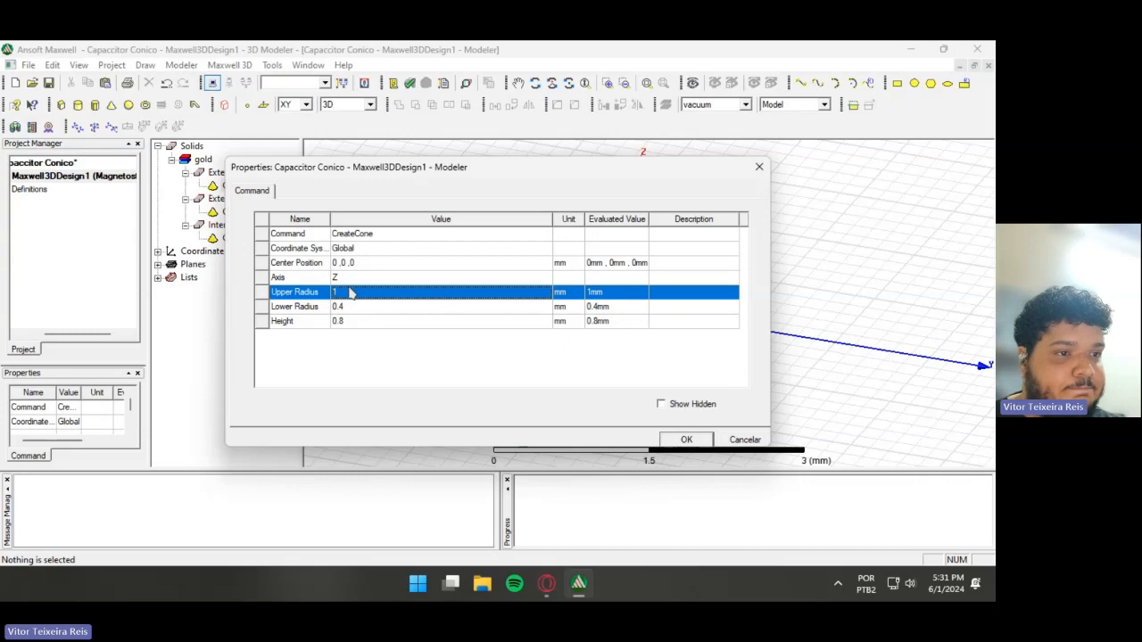
click(354, 294)
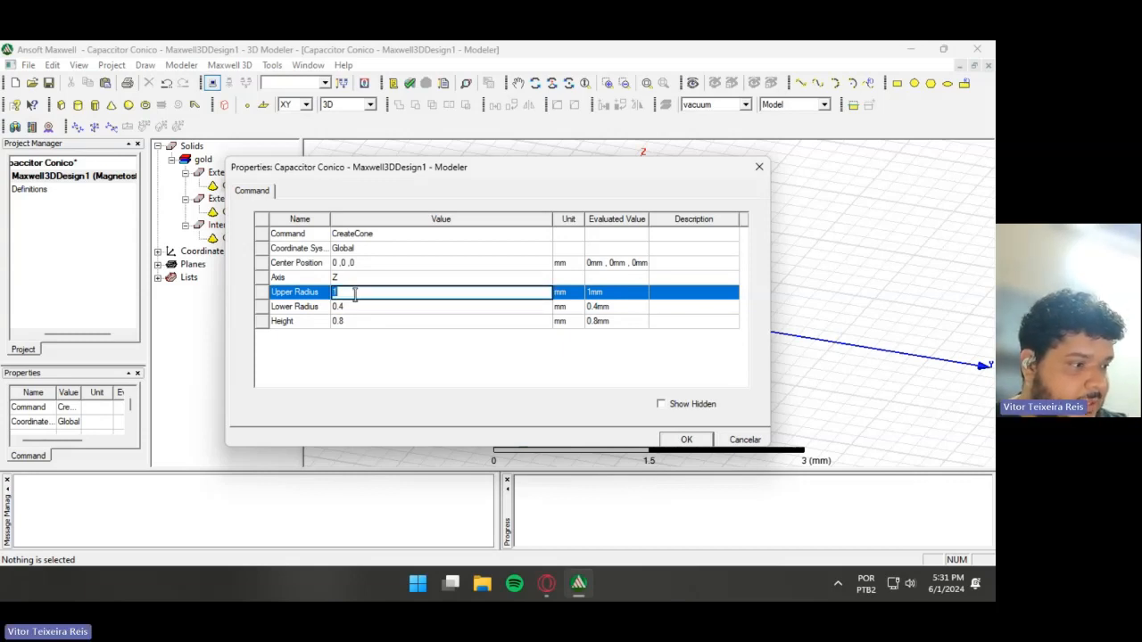
text(50)
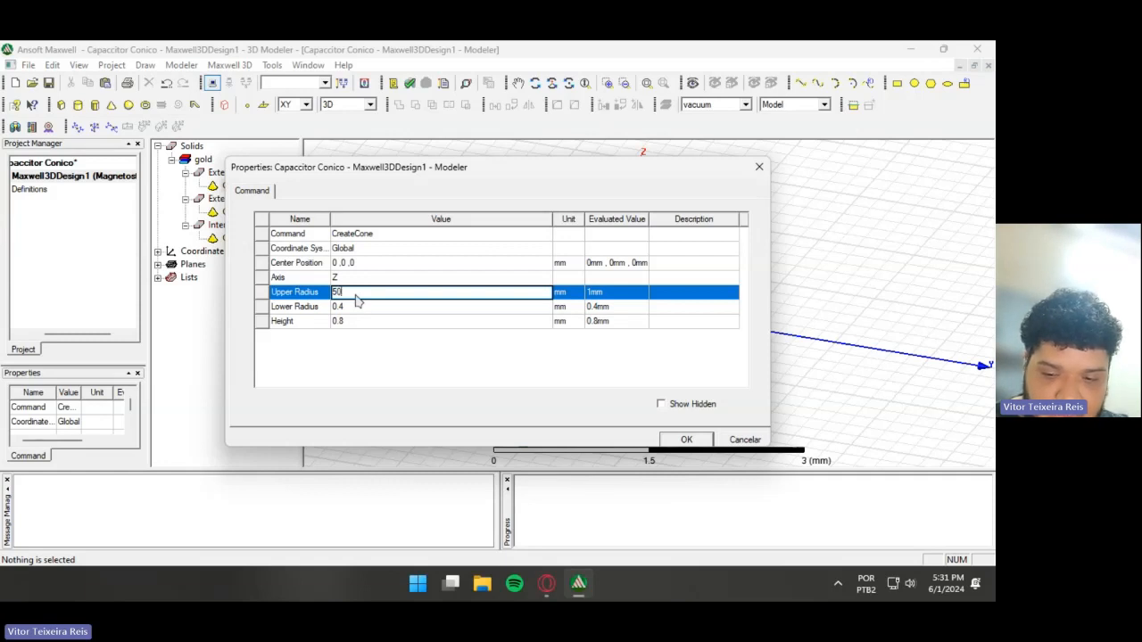
text(.784)
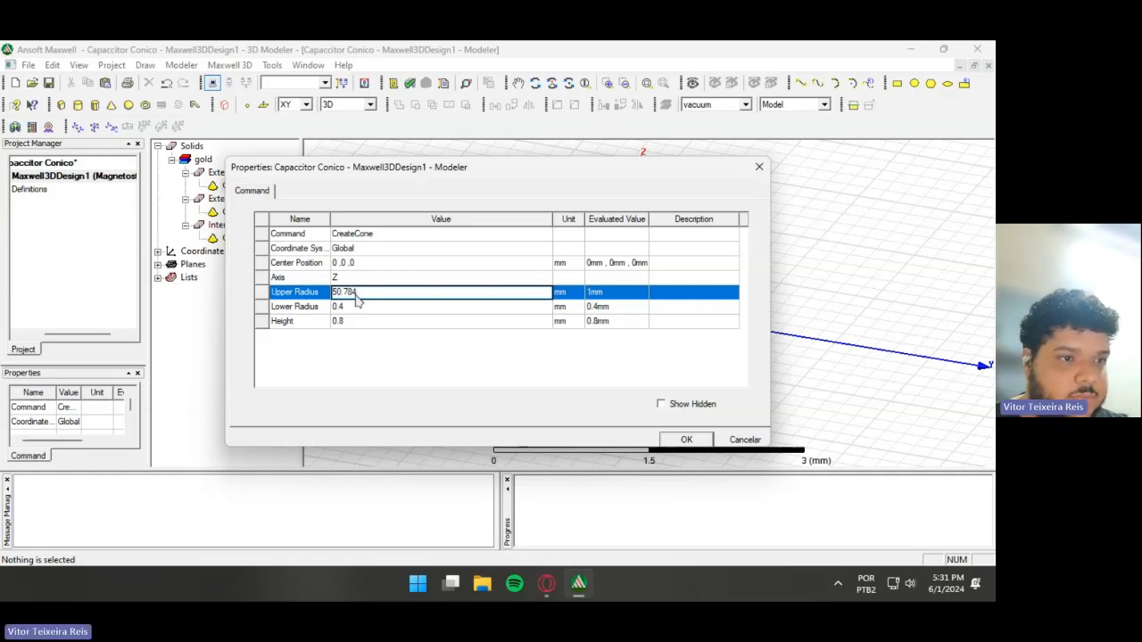
click(350, 305)
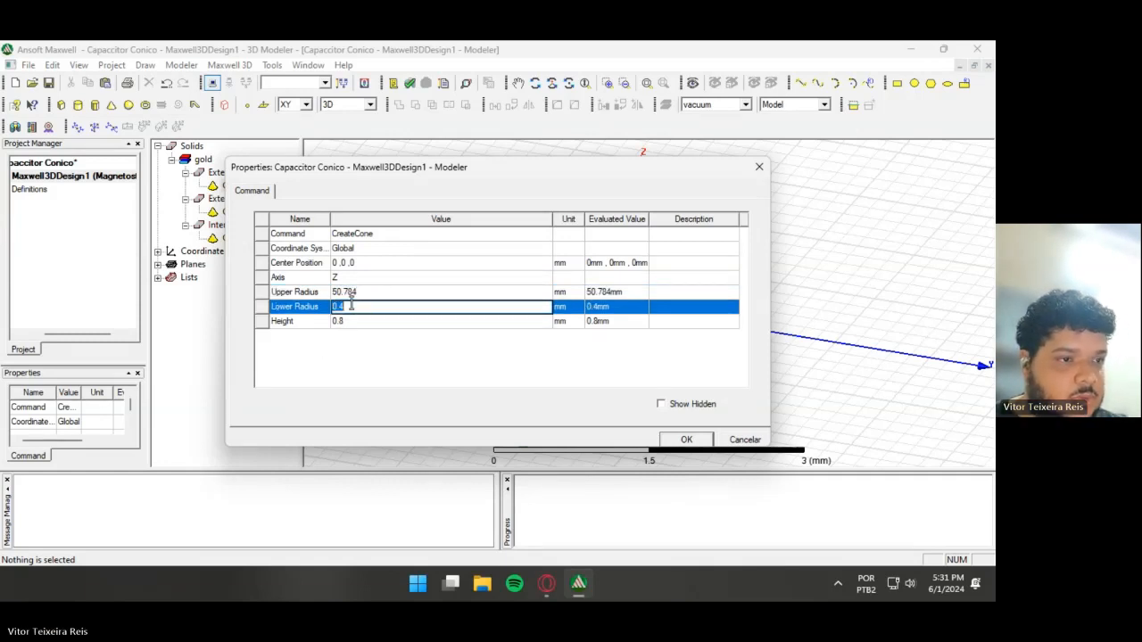
text(25)
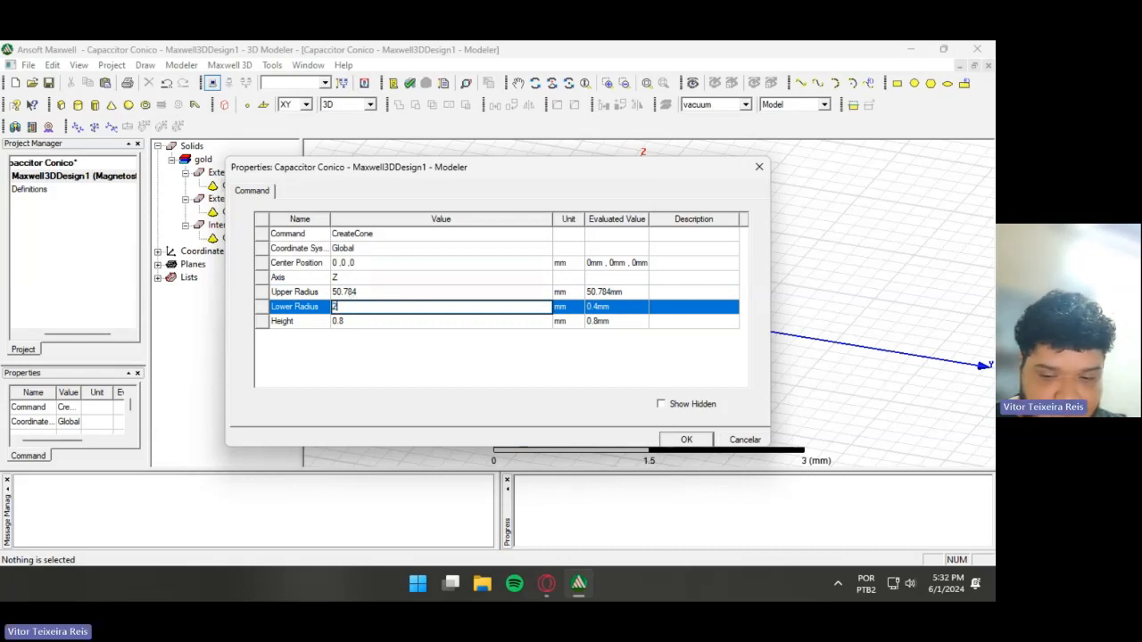
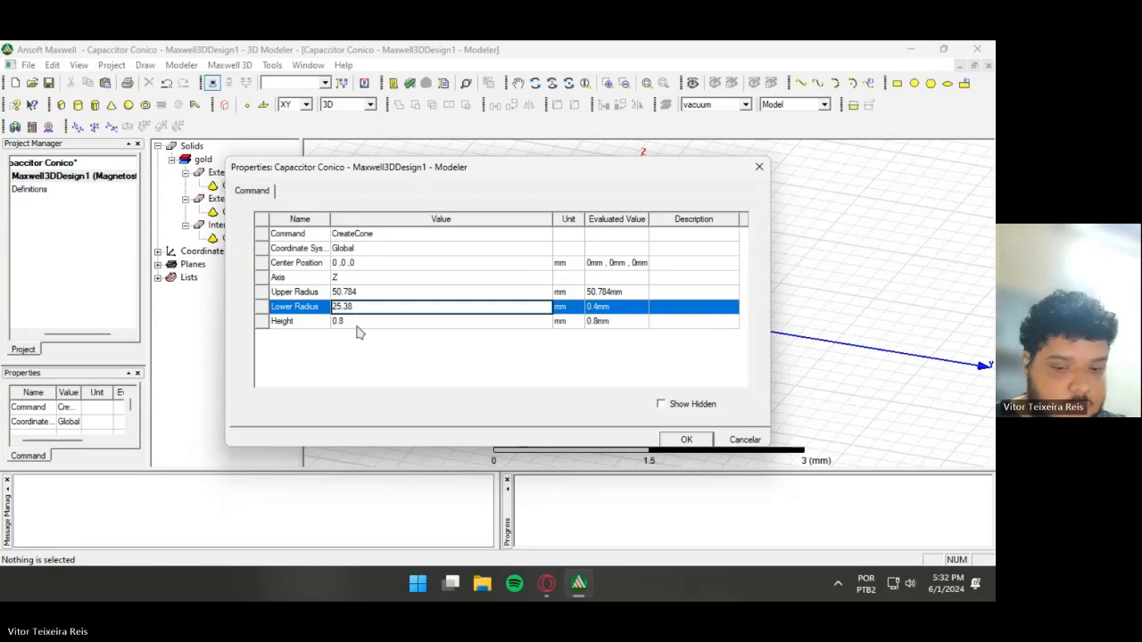
text(.388)
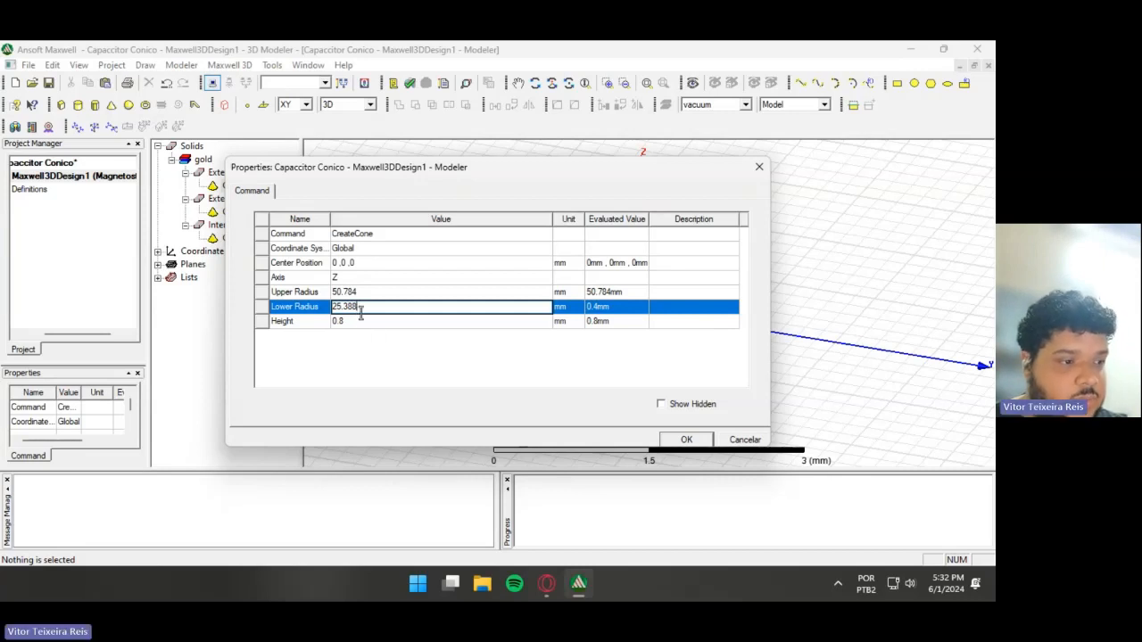
click(364, 322)
text(67)
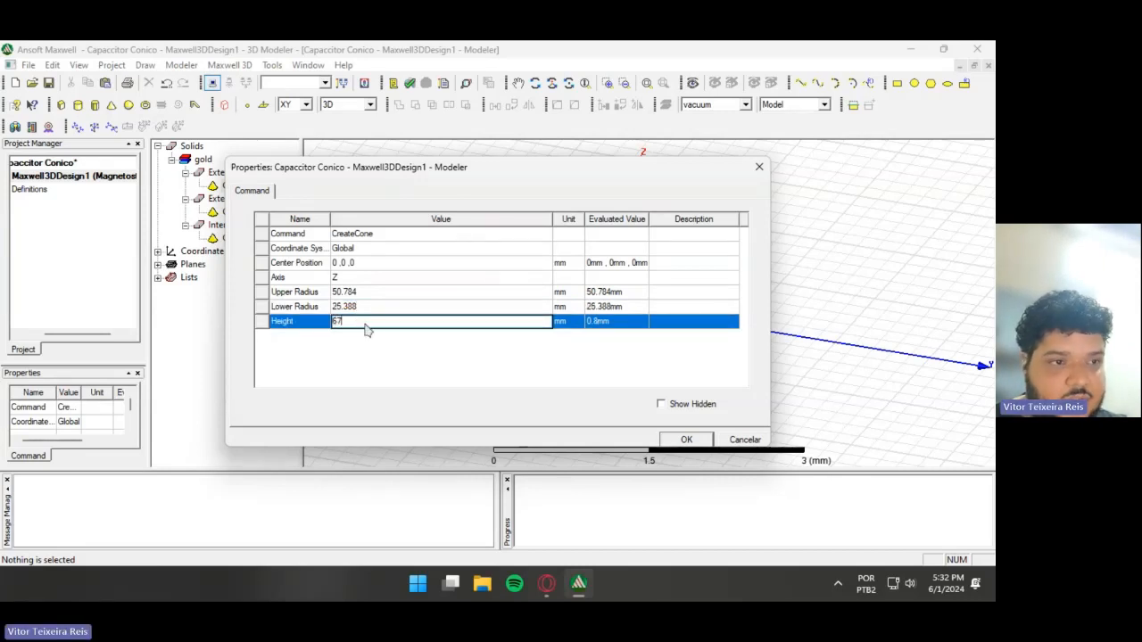
click(686, 440)
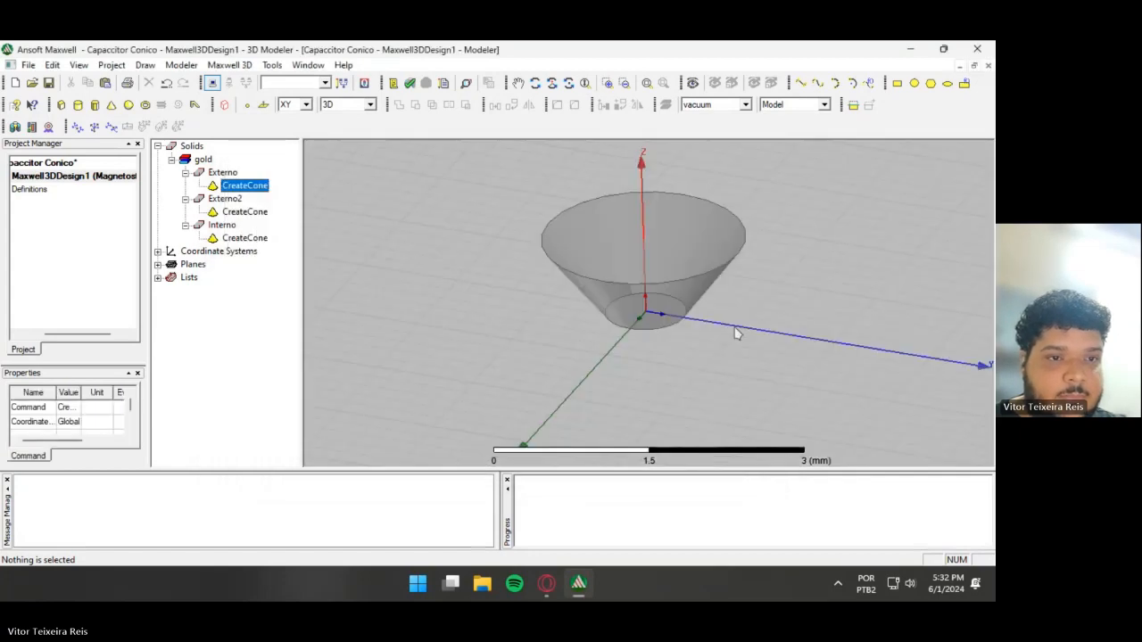
- Resize the Interno cone to a height of 67 mm, an upper radius of 31.72 mm and a lower radius of 6.324 mm
scroll(793, 217, down, 11)
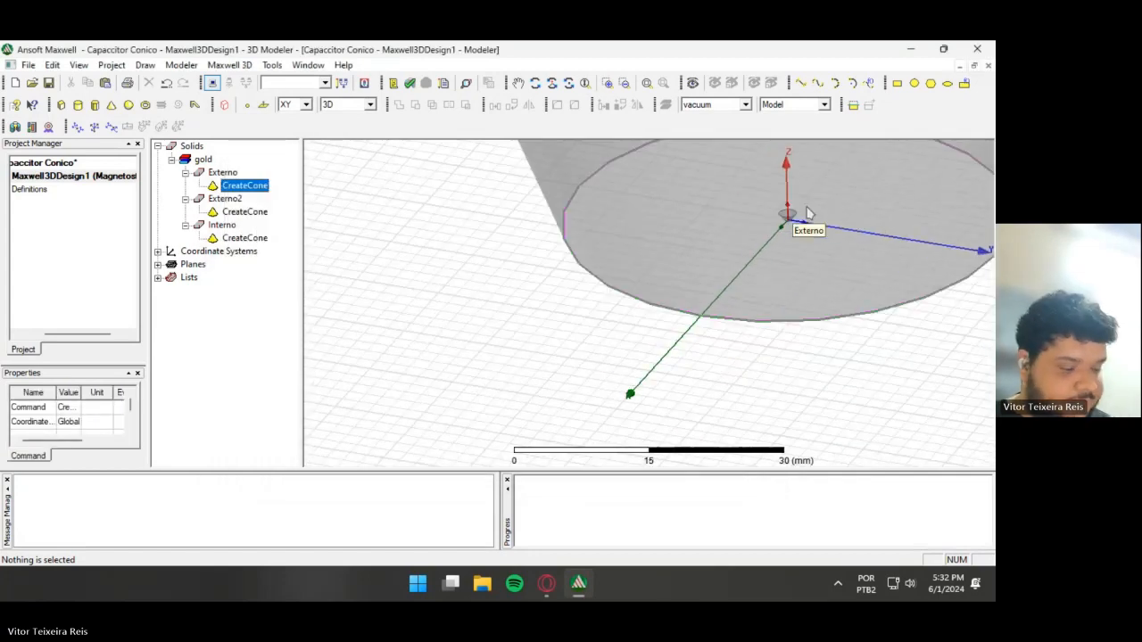
scroll(806, 207, down, 2)
shift+drag(838, 189, 699, 393)
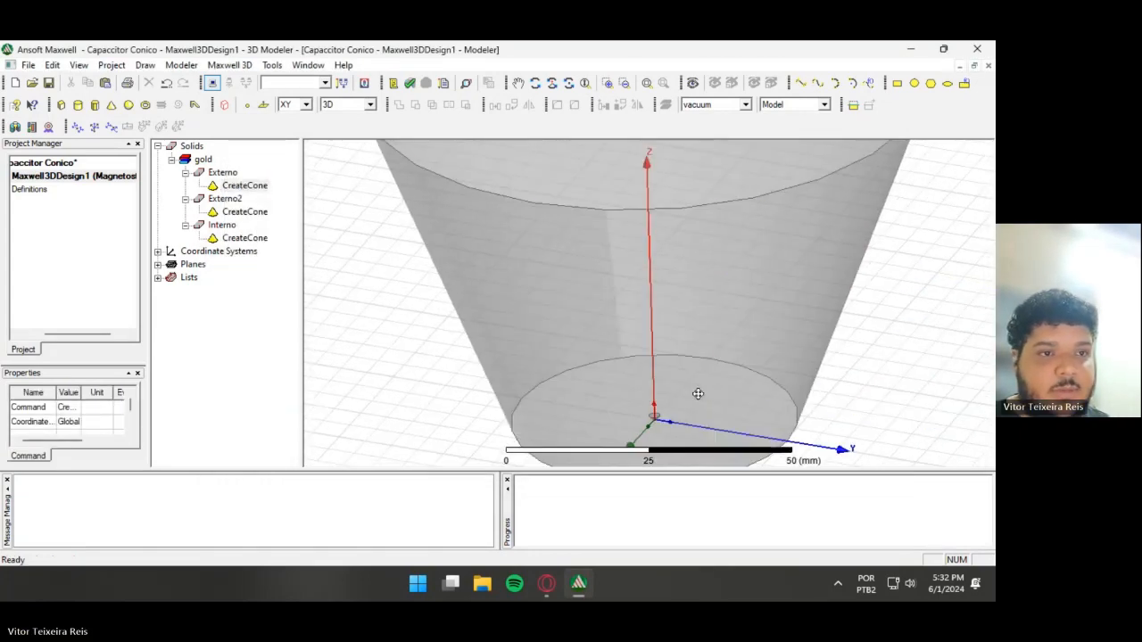
scroll(718, 326, down, 3)
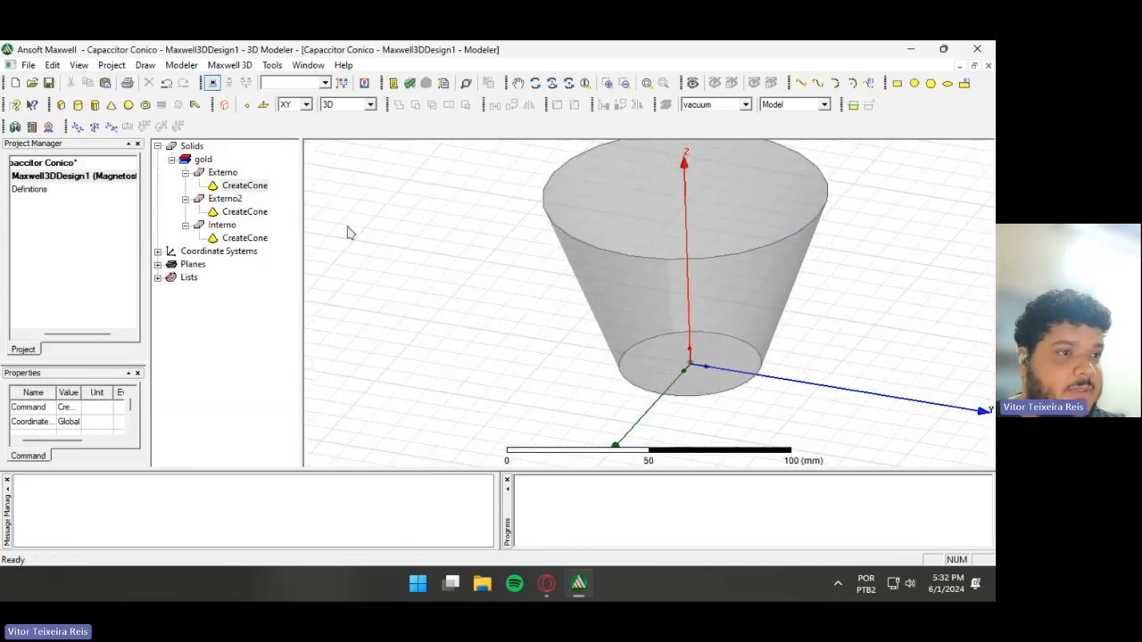
double_click(244, 238)
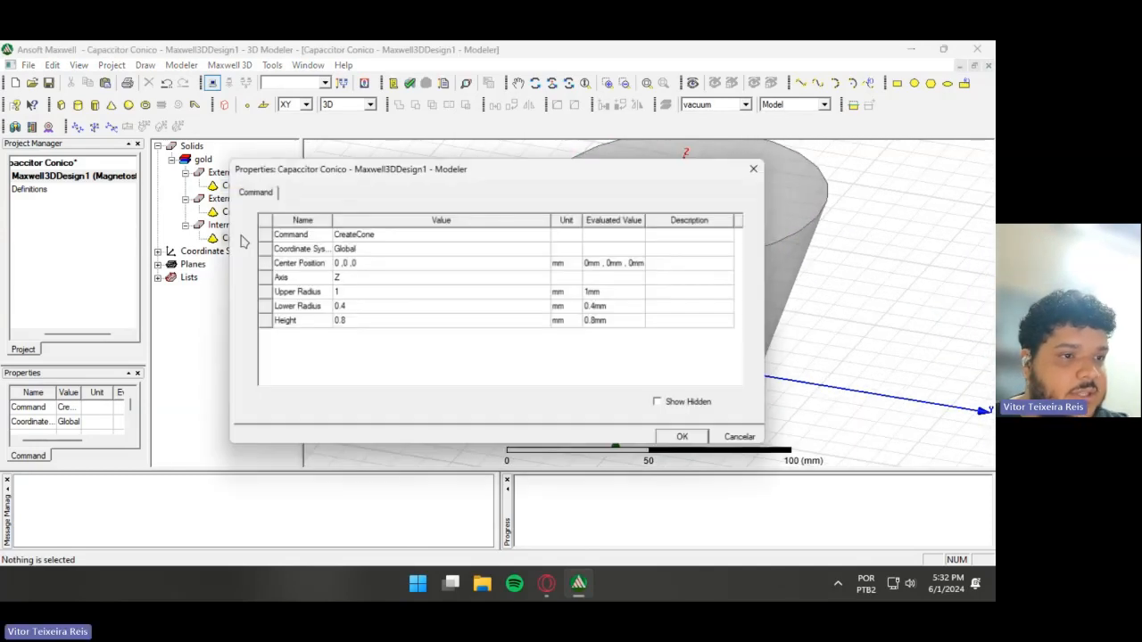
click(354, 324)
text(67)
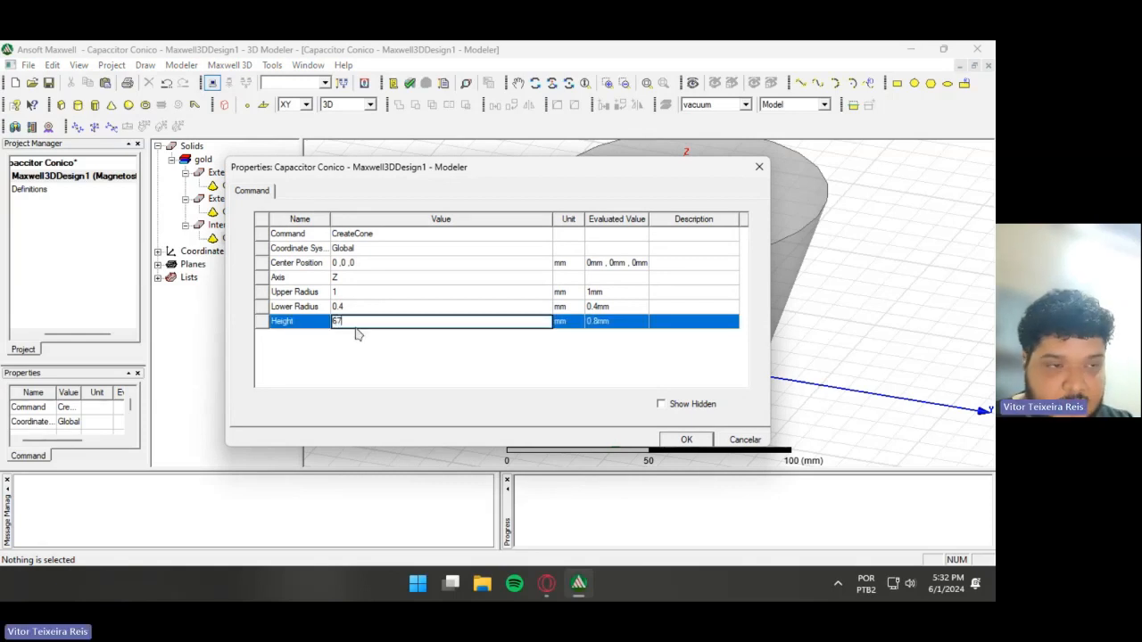
click(355, 291)
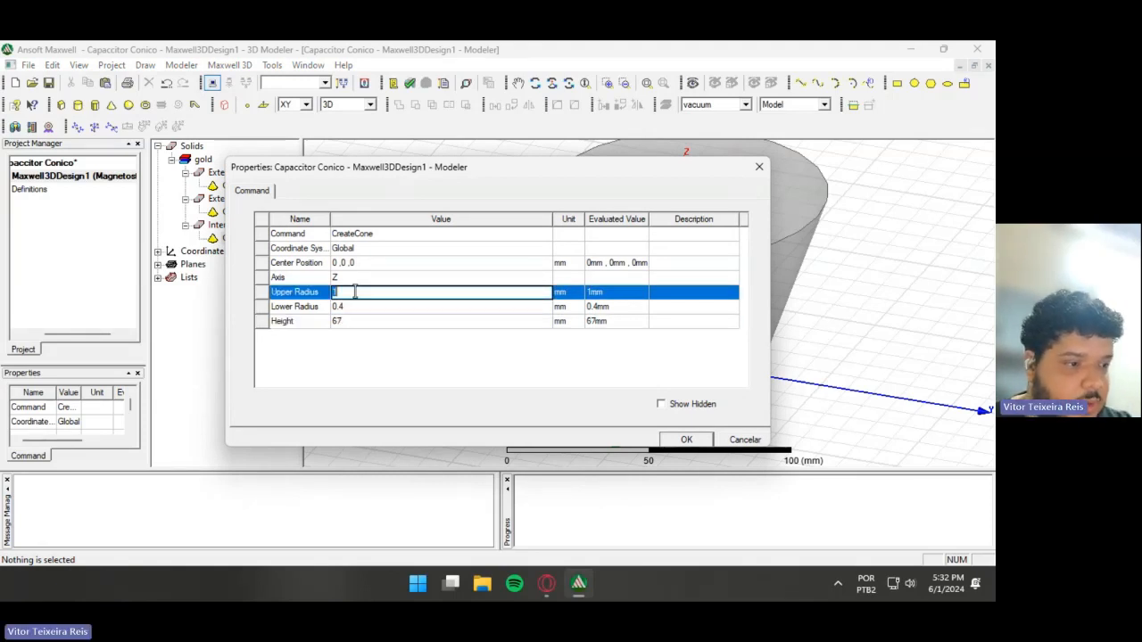
text(31)
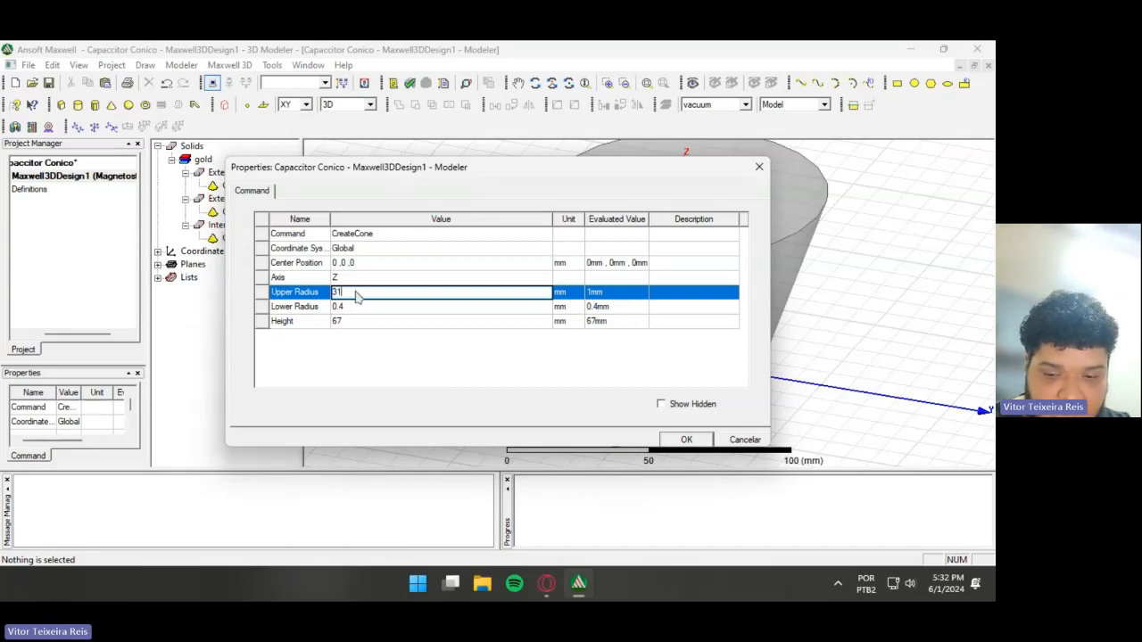
text(.72)
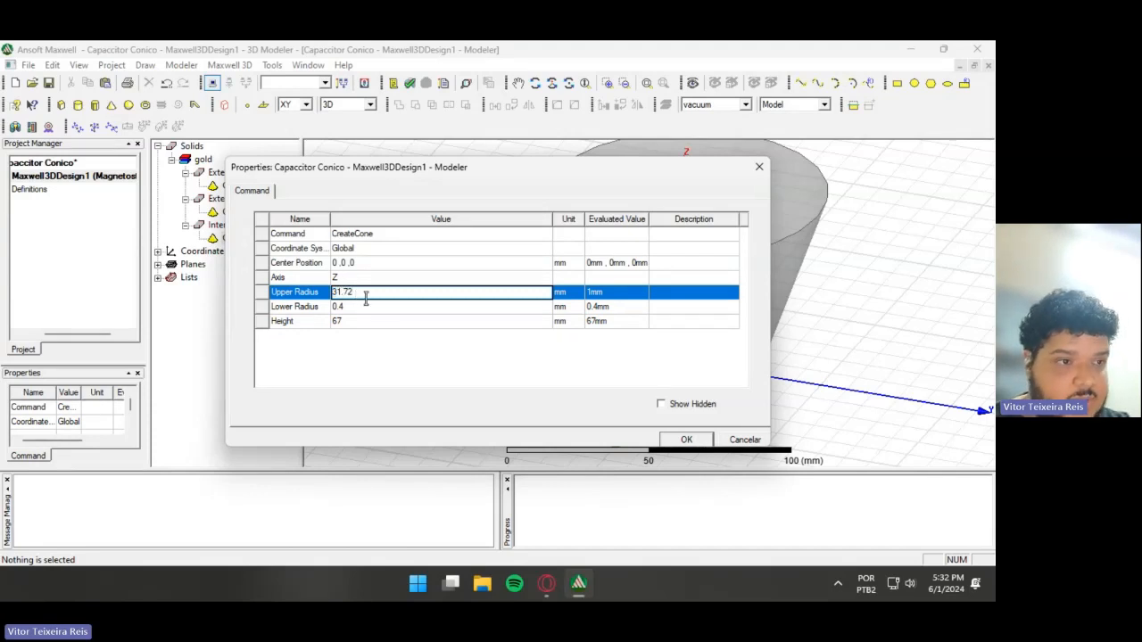
click(350, 306)
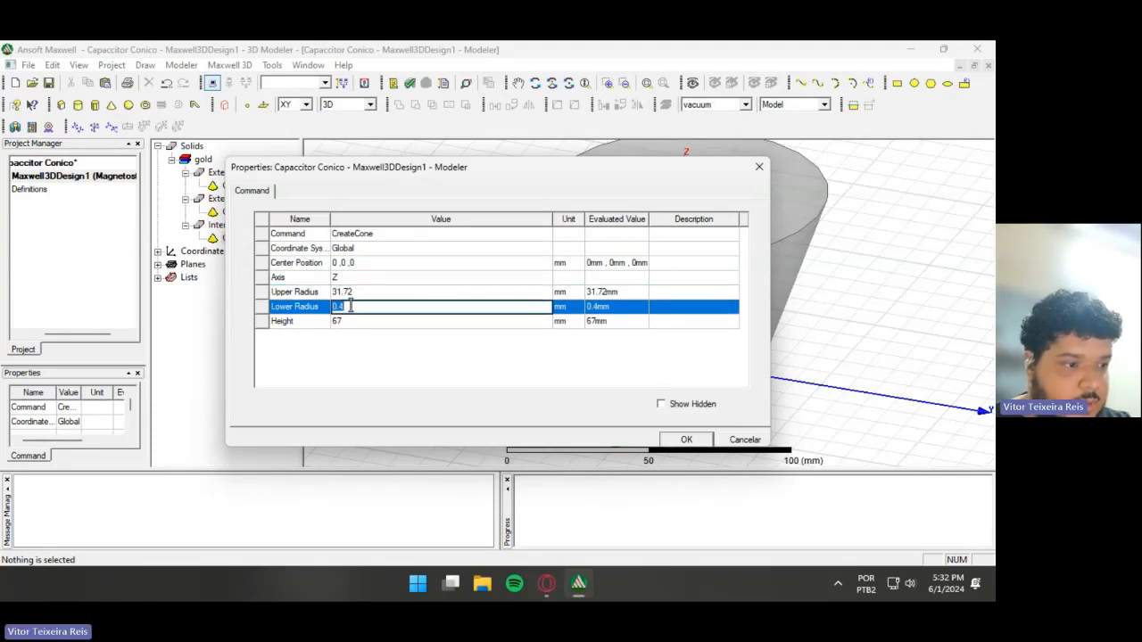
text(6)
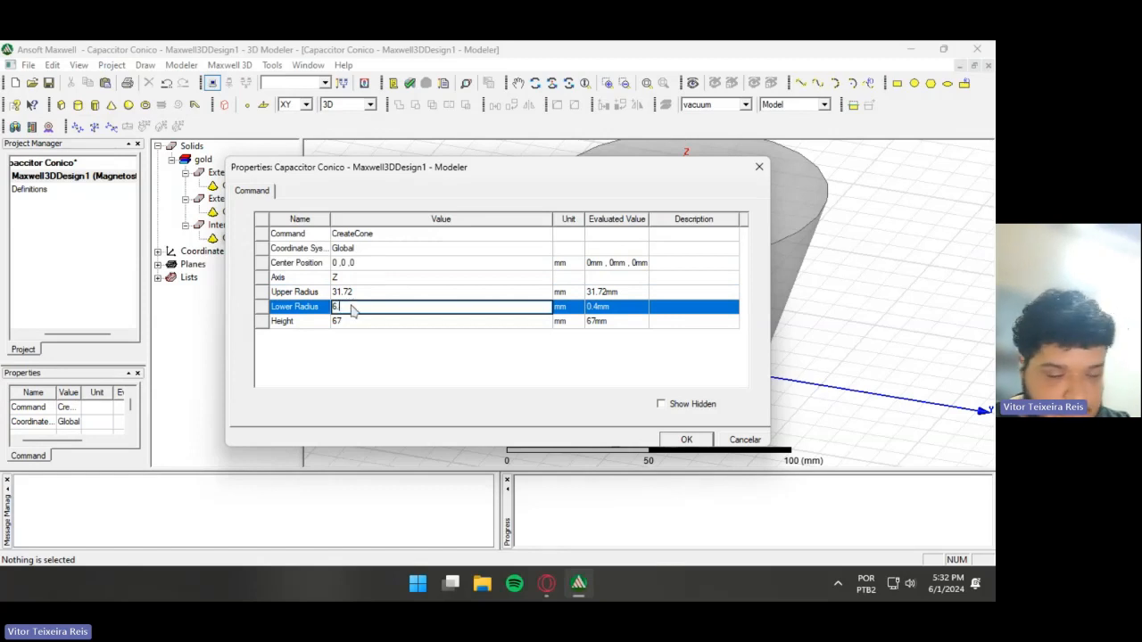
text(.34)
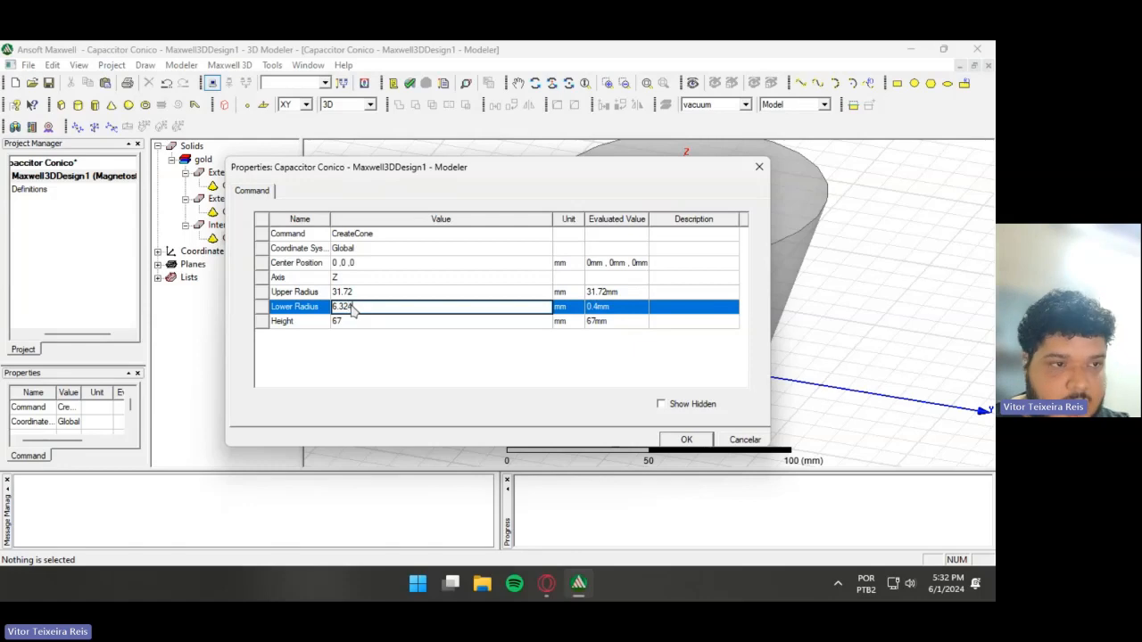
click(689, 443)
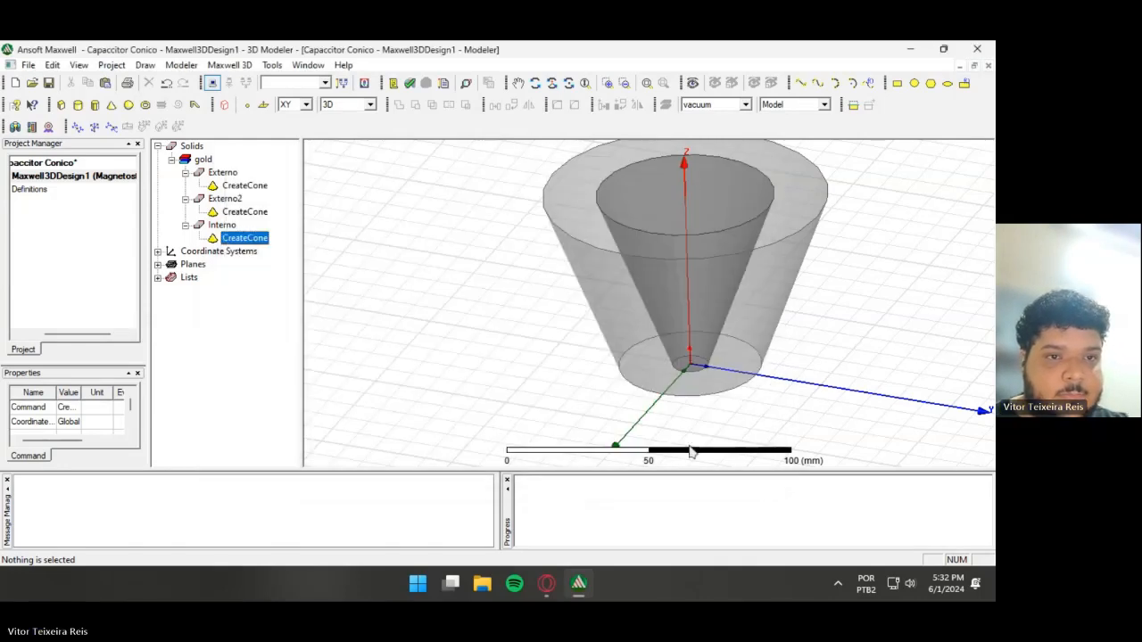
- Rename the second copy, Externo2, as DieletricoA and assign it the mica material
double_click(225, 198)
click(369, 233)
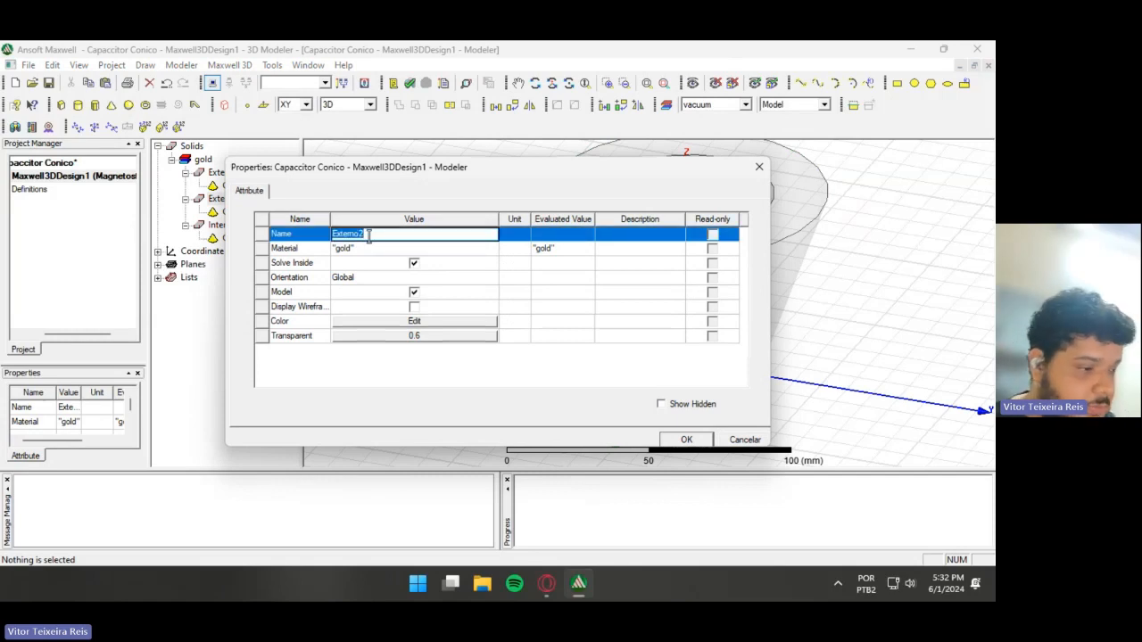
text(DieletricoA)
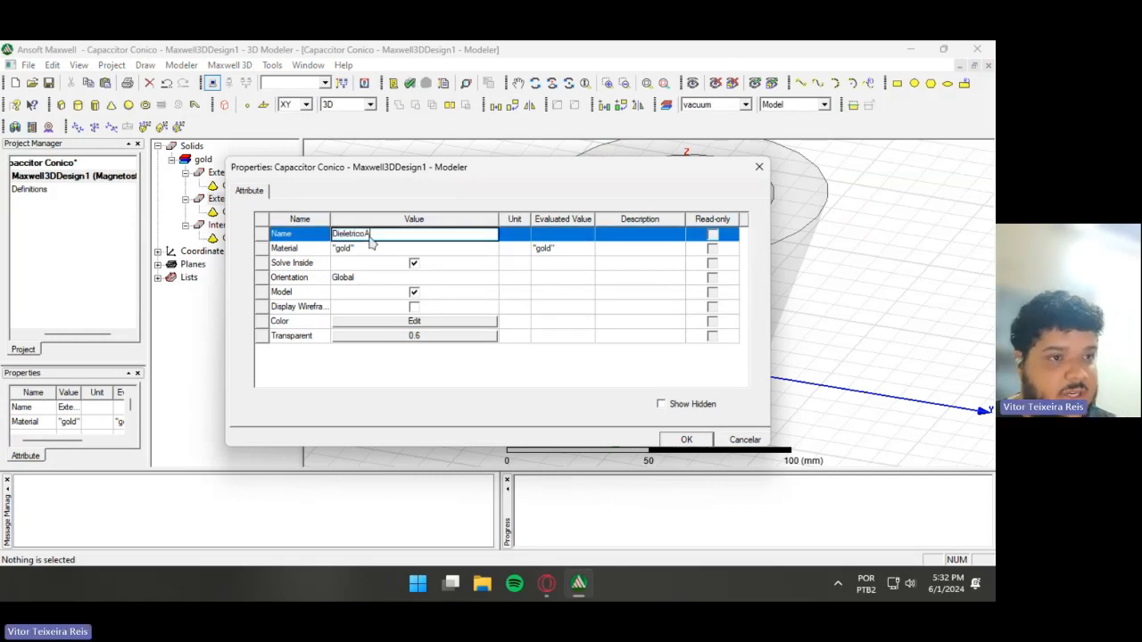
click(371, 250)
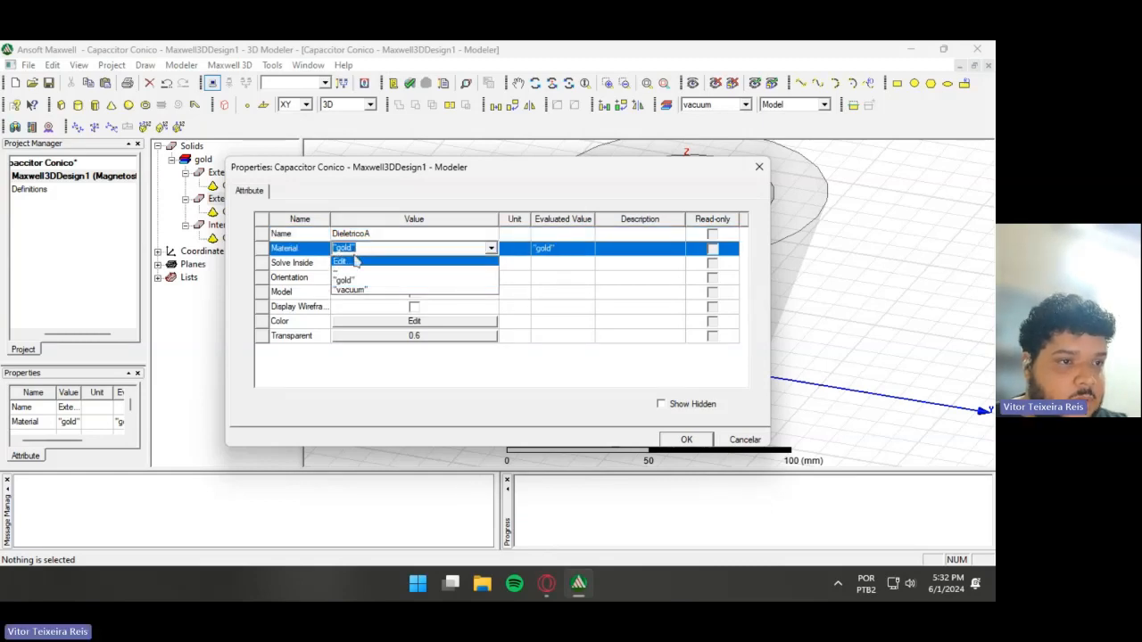
click(355, 260)
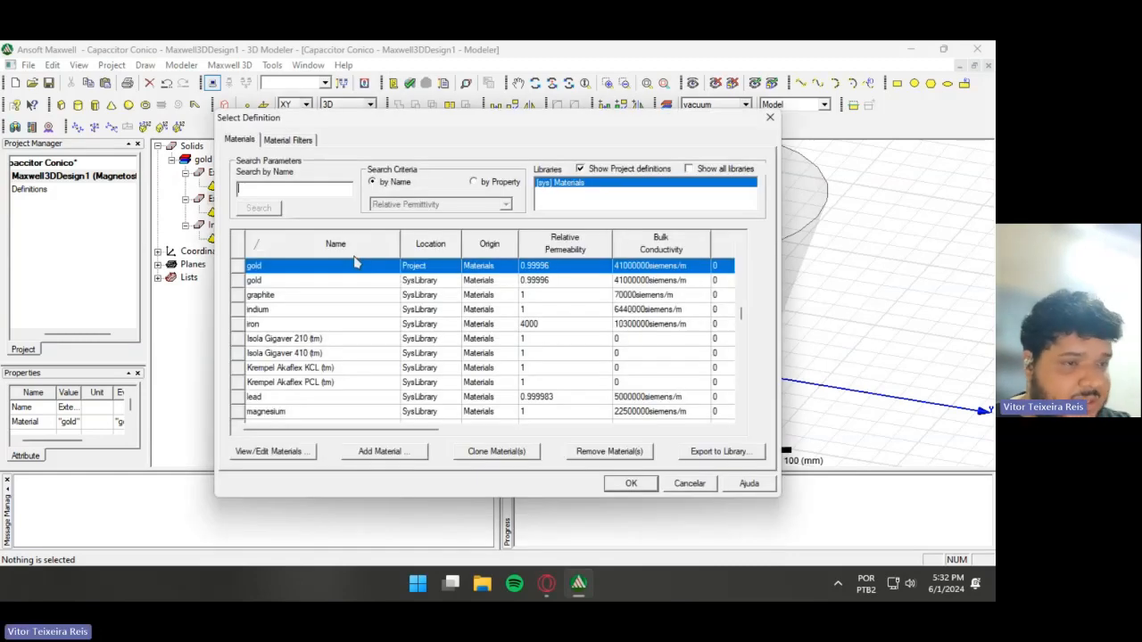
text(mica)
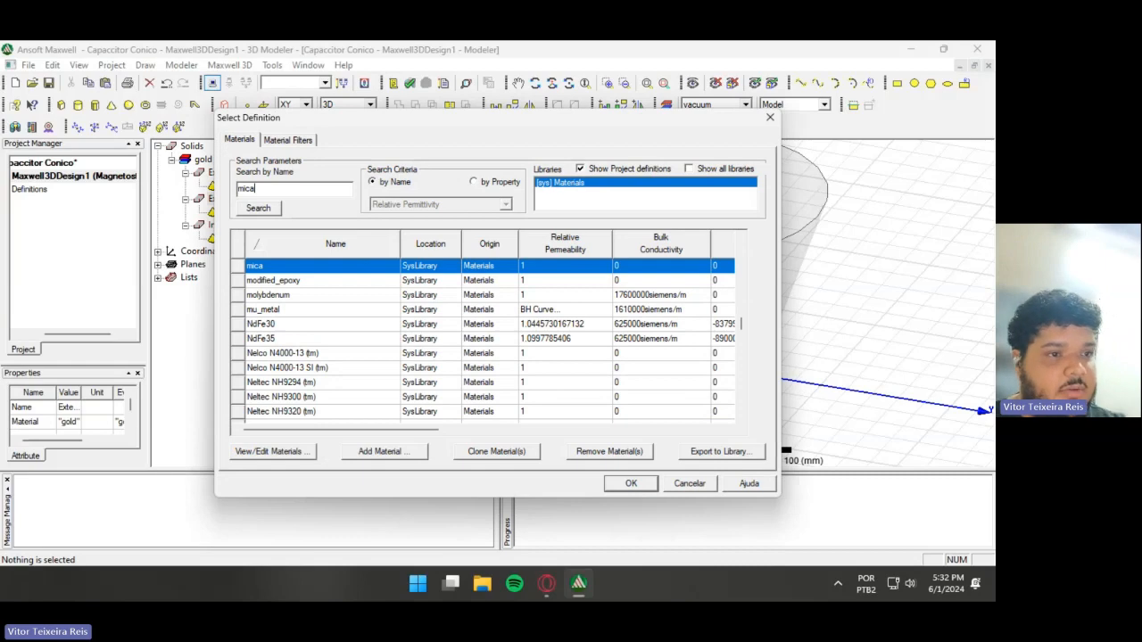
double_click(353, 270)
- Set the DieletricoA cone's color to red and apply its properties
click(437, 324)
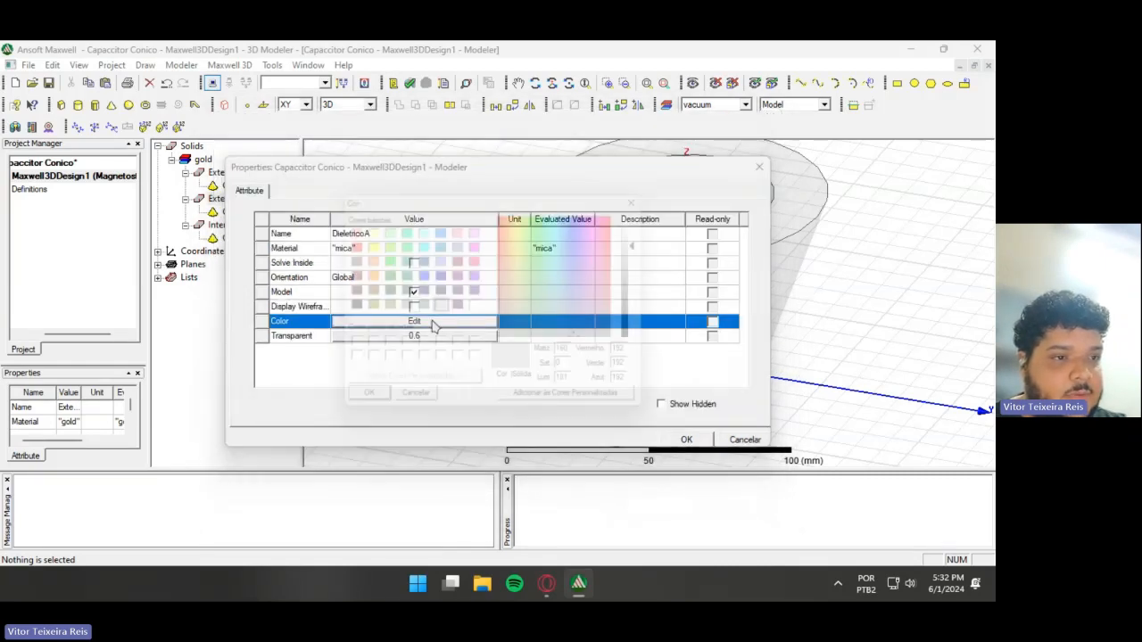
click(345, 243)
click(367, 407)
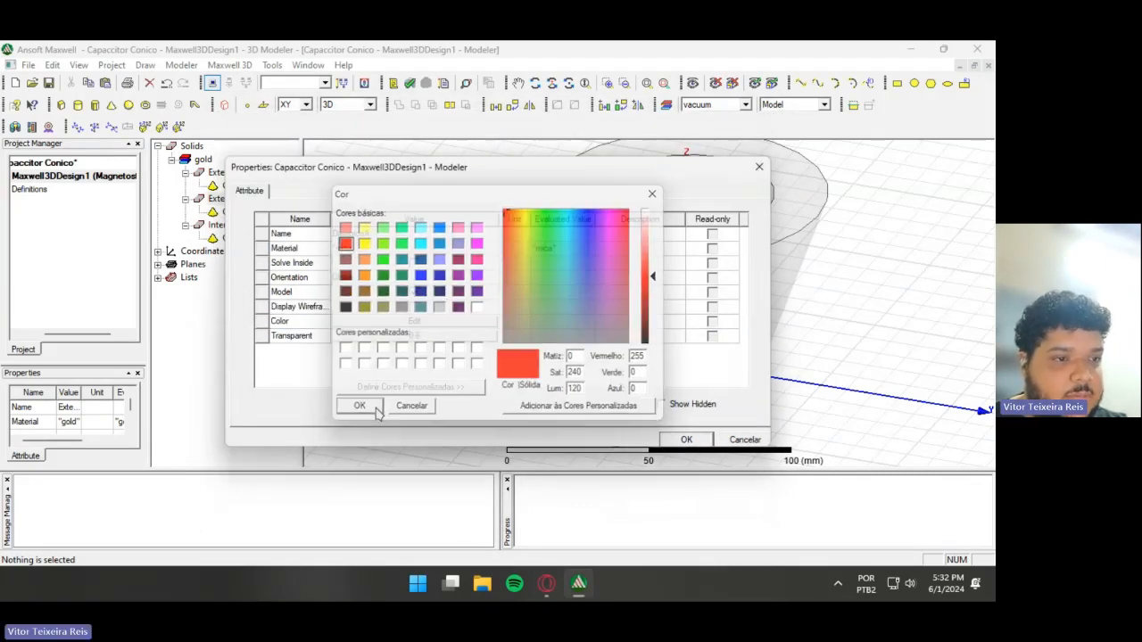
click(686, 439)
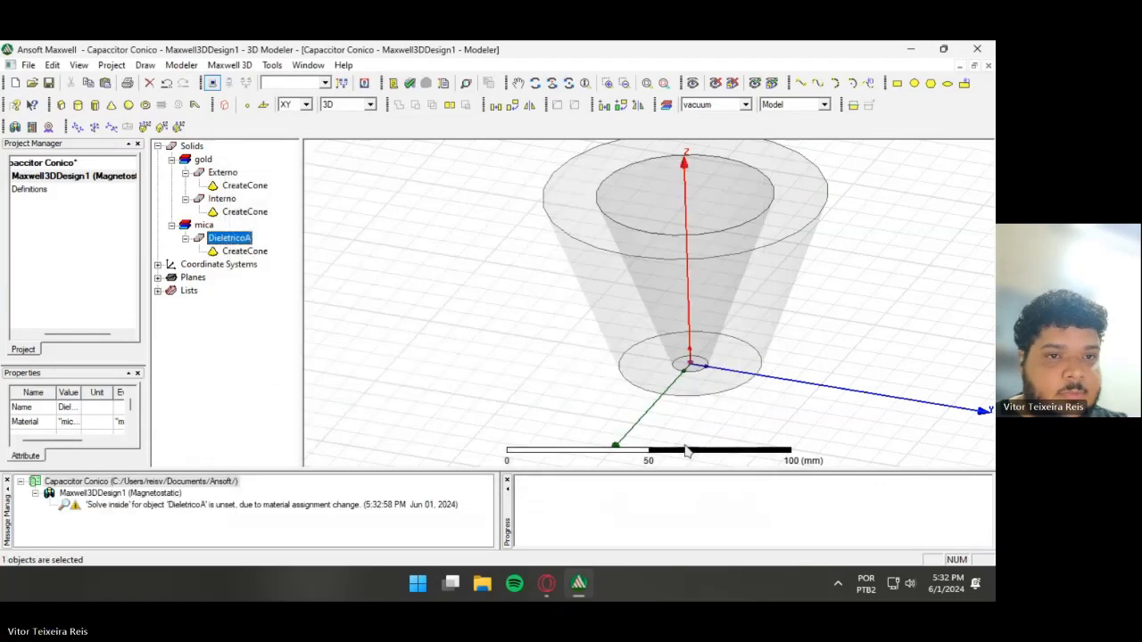
- Resize the DieletricoA cone to an upper radius of 40.784 mm, a lower radius of 15.388 mm and a height of 67 mm
double_click(254, 252)
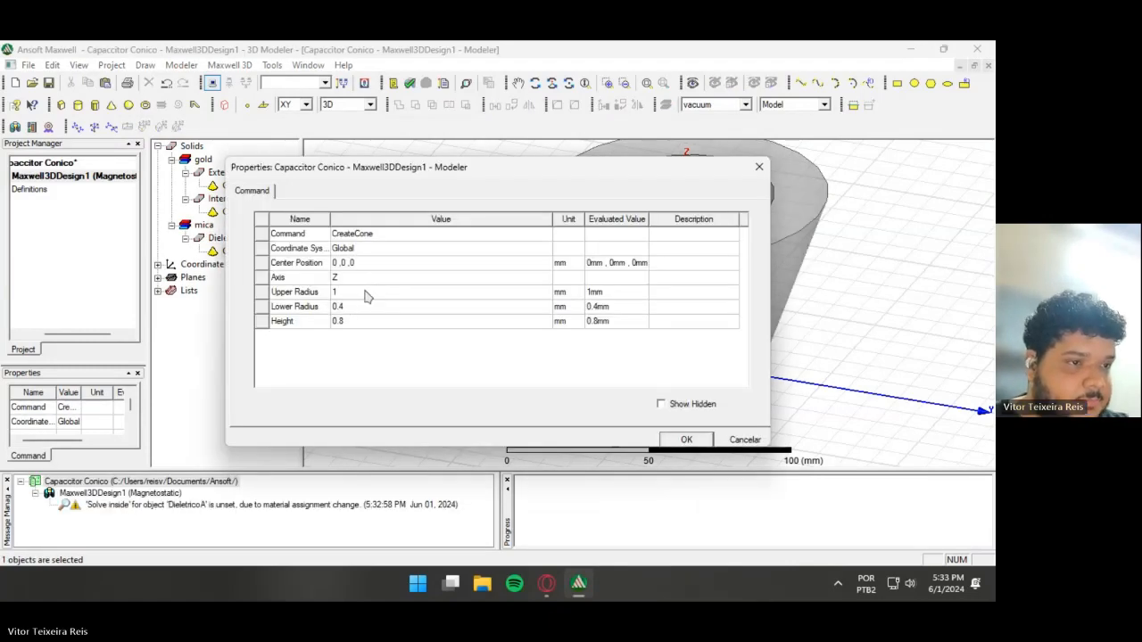
click(348, 295)
click(347, 292)
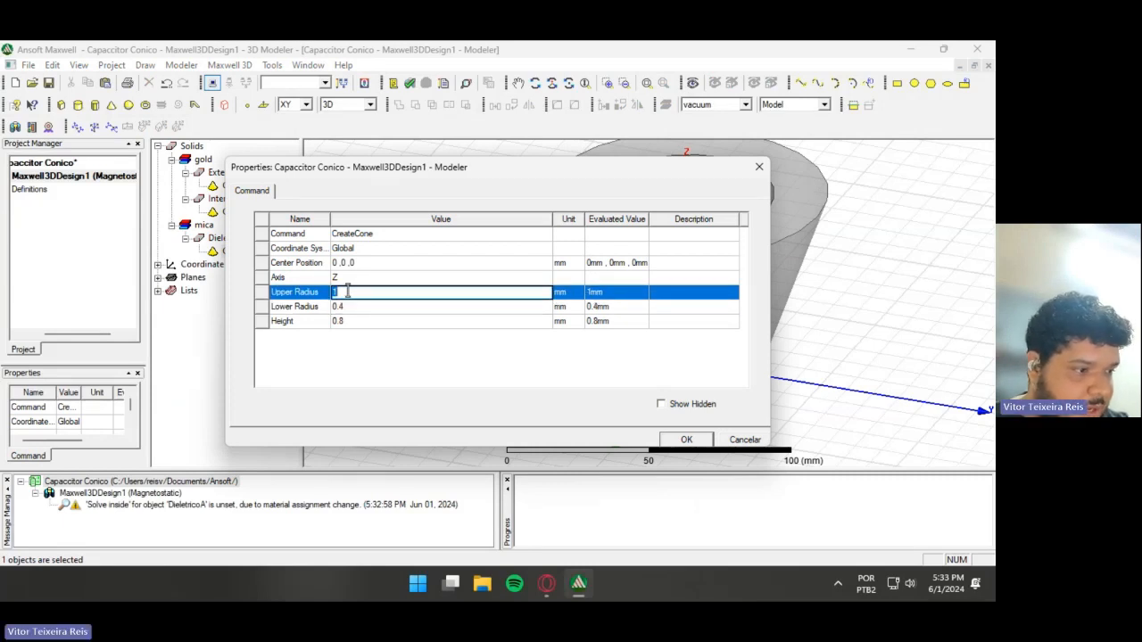
text(40.7)
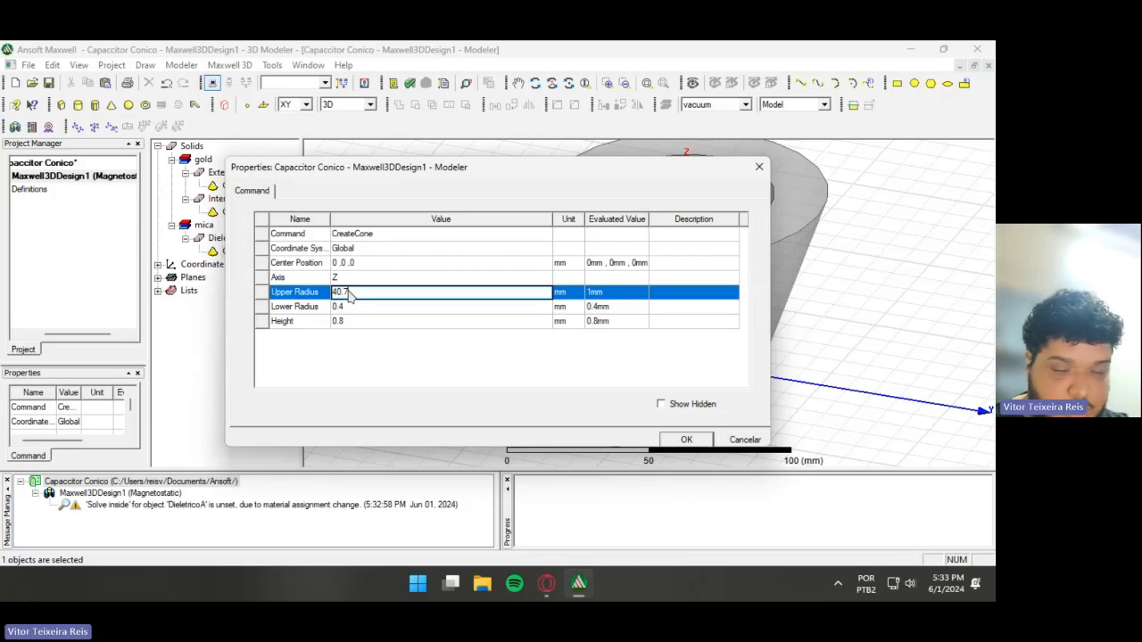
text(84)
click(348, 306)
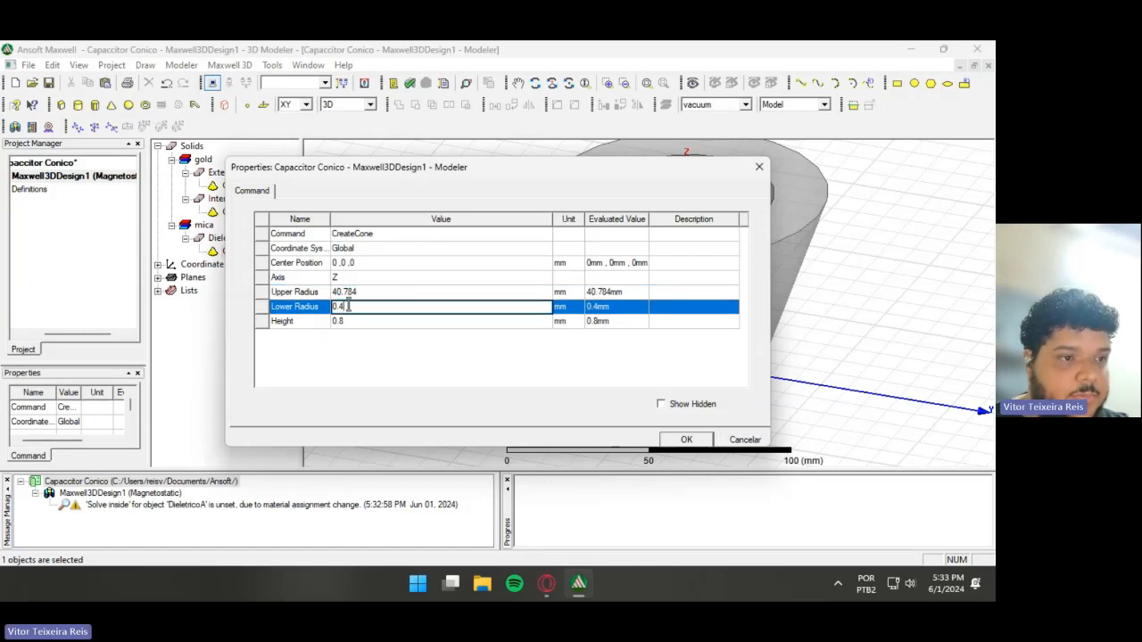
text(15)
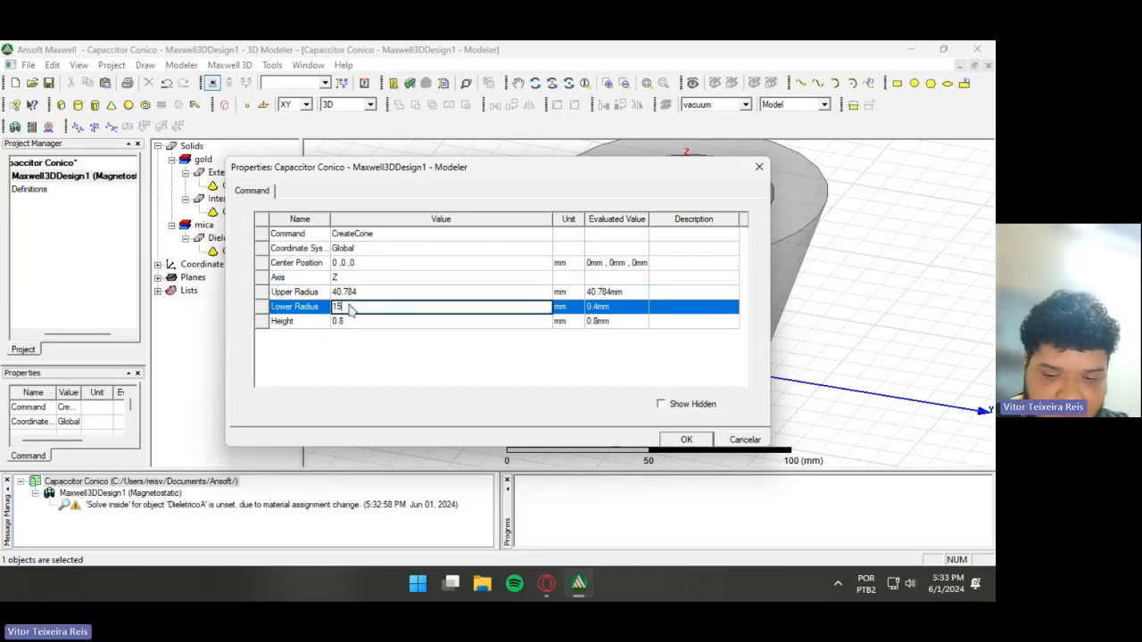
text(.3)
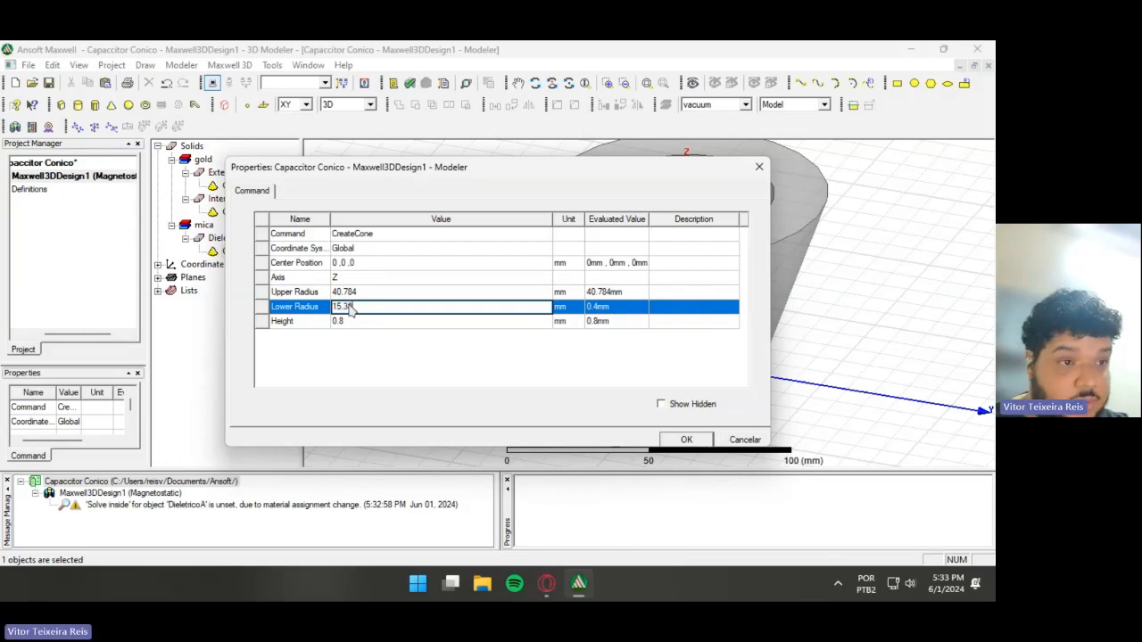
text(88)
click(337, 323)
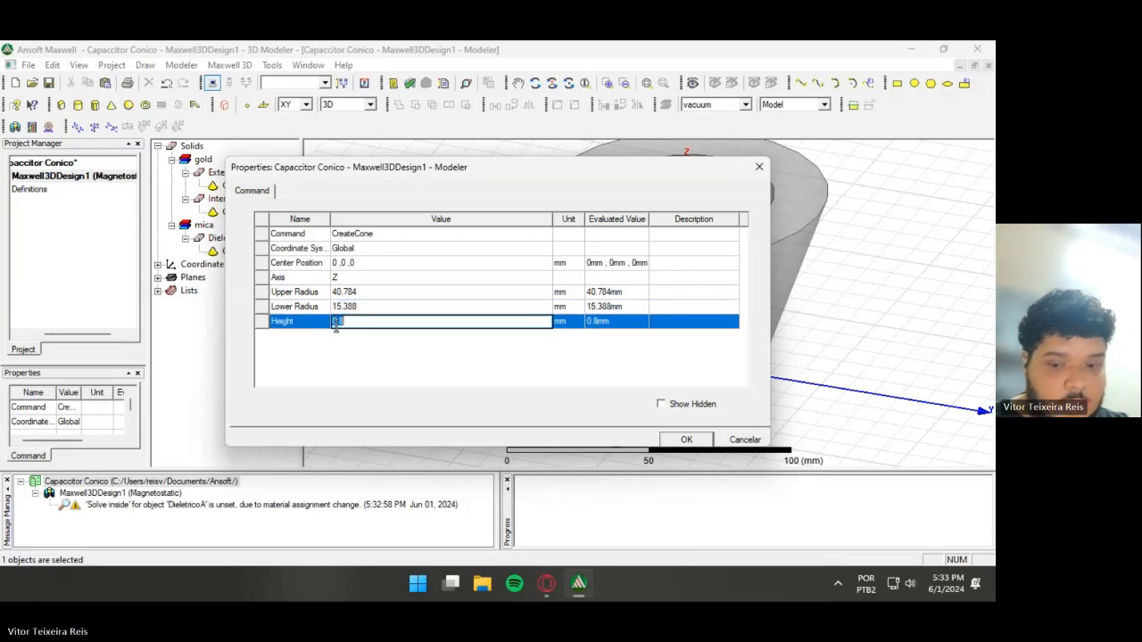
text(87)
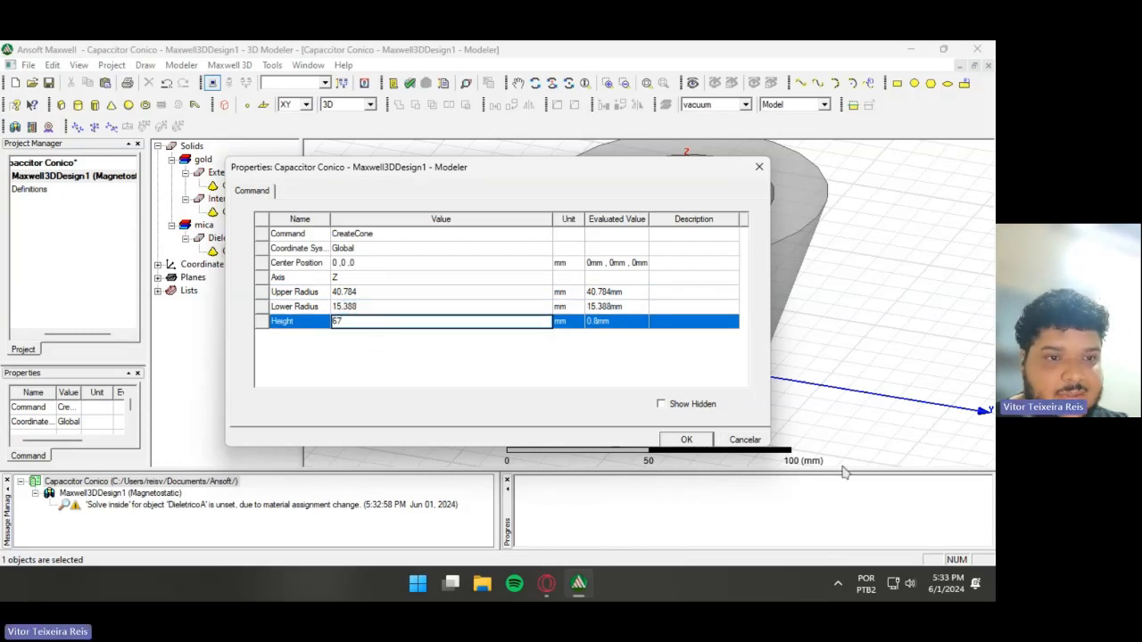
click(700, 440)
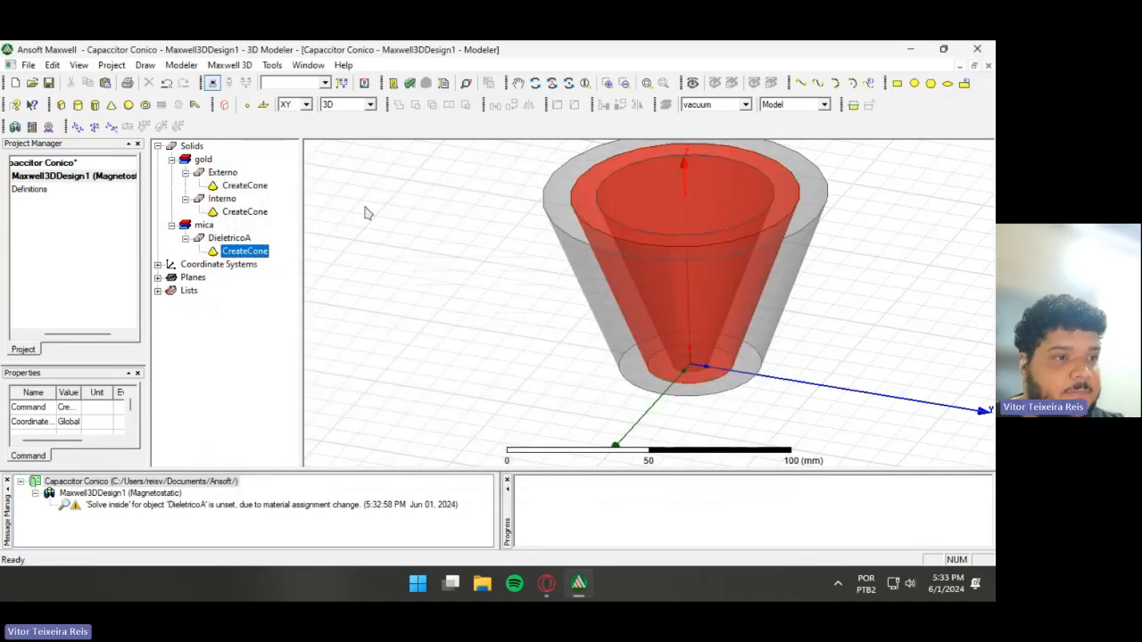
- Duplicate the Interno cone and the DieletricoA cone once each, in place
click(186, 239)
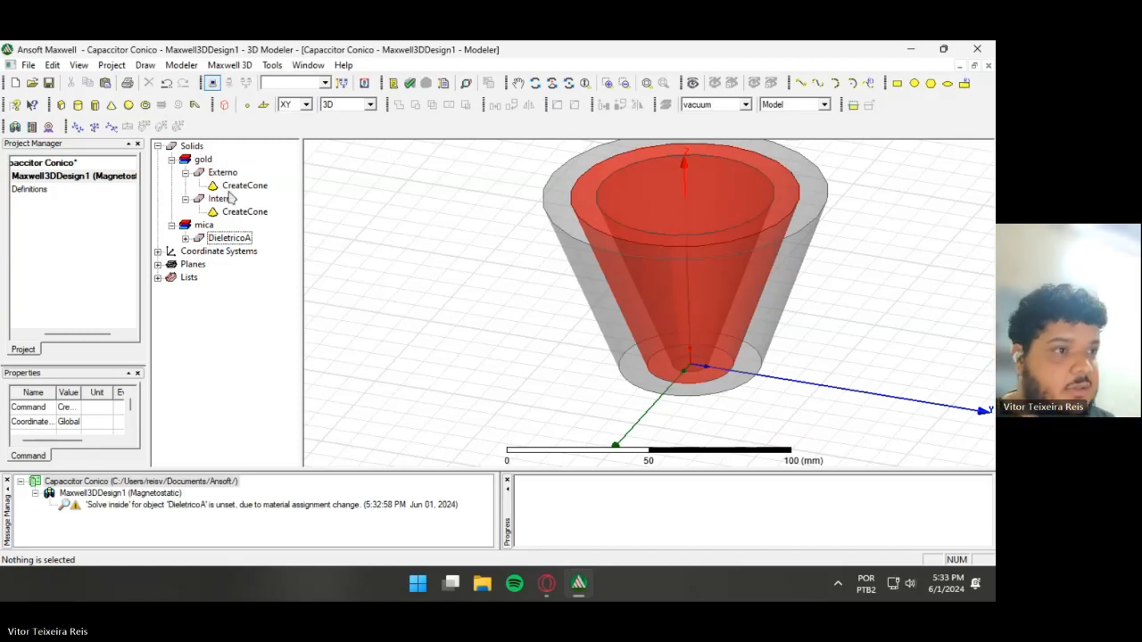
click(224, 199)
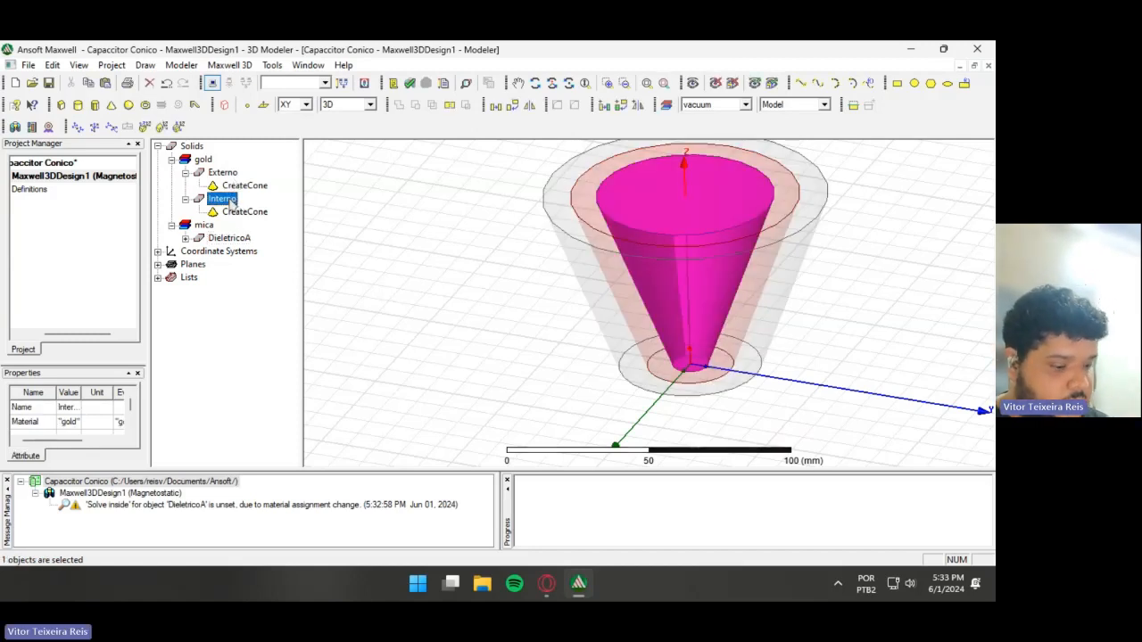
key(ctrl+c)
key(ctrl+v)
click(241, 253)
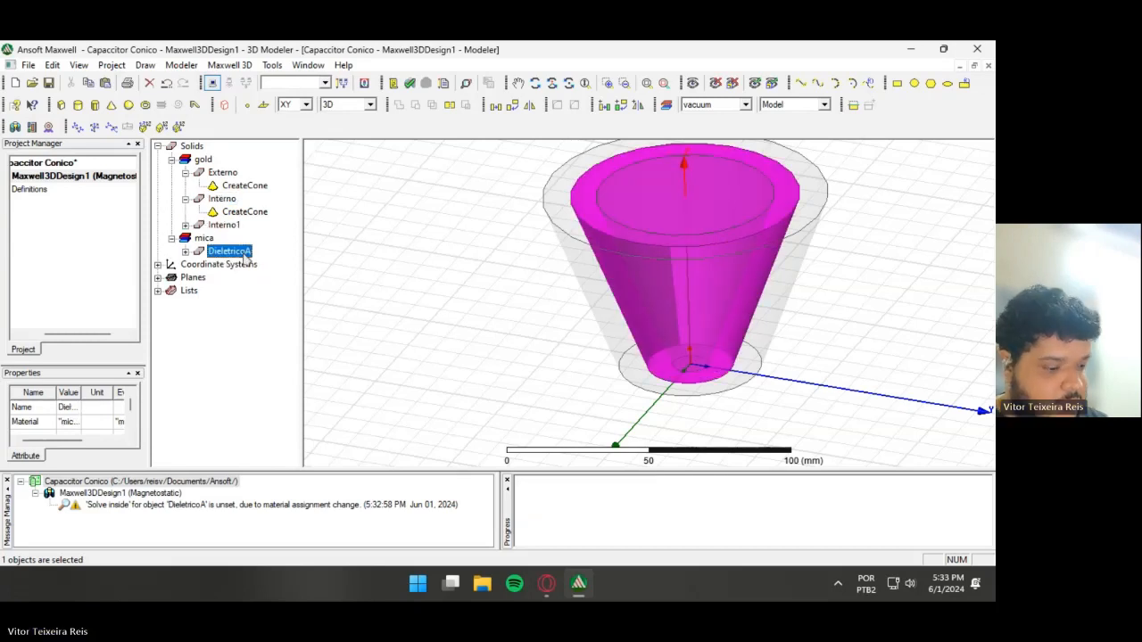
key(ctrl+c)
key(ctrl+v)
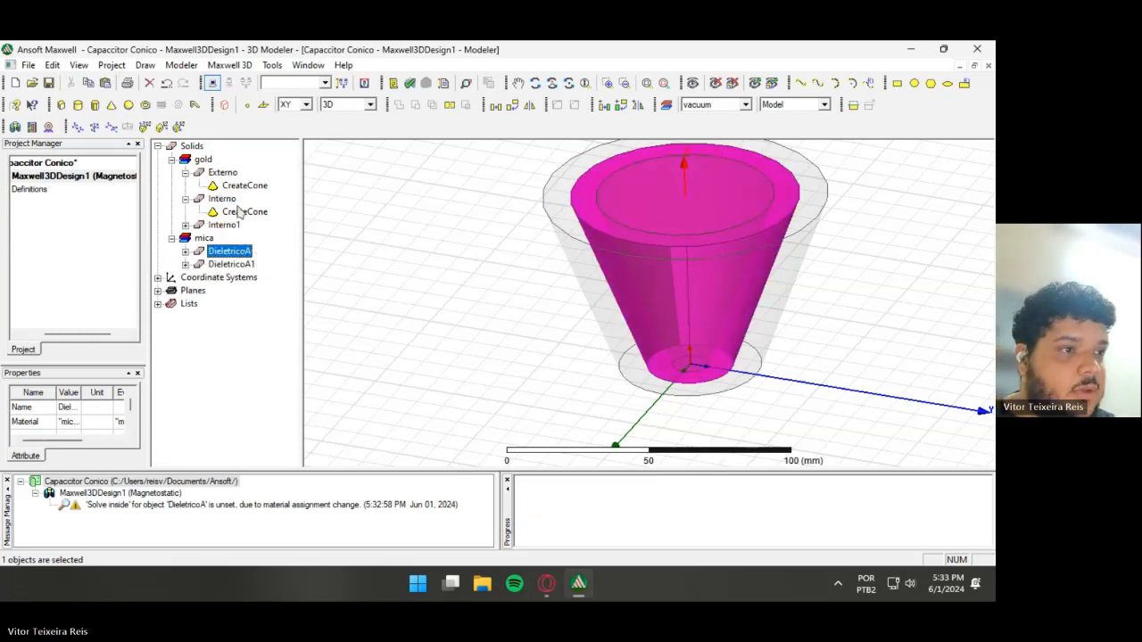
- Subtract the copy of DieletricoA from the Externo cone to hollow it out, without cloning the tool object
click(237, 172)
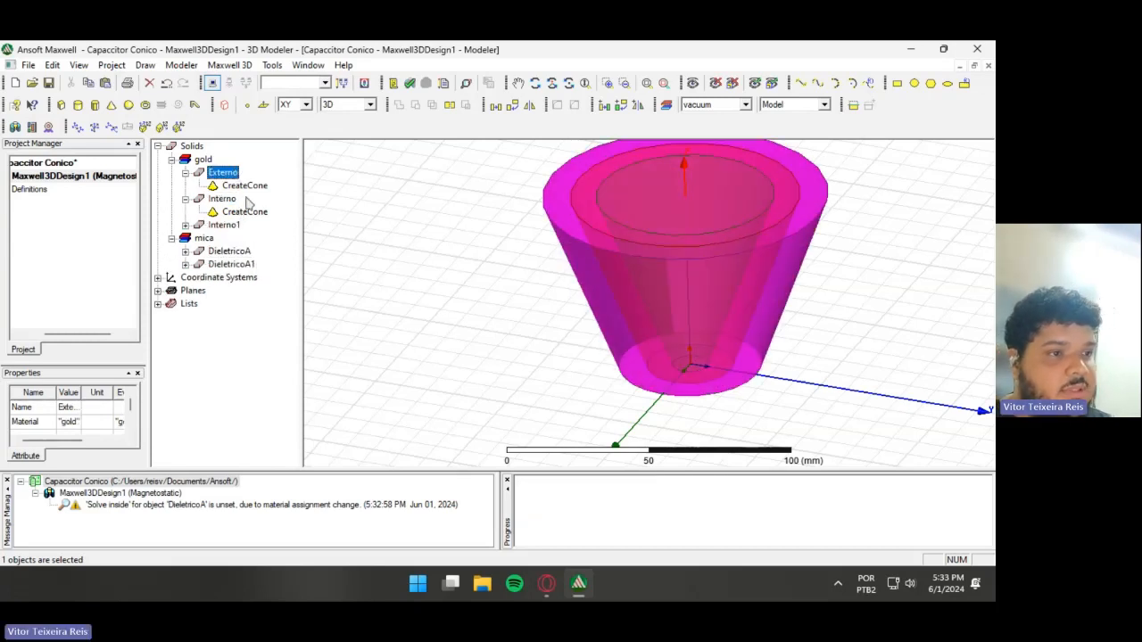
ctrl+click(234, 264)
click(413, 104)
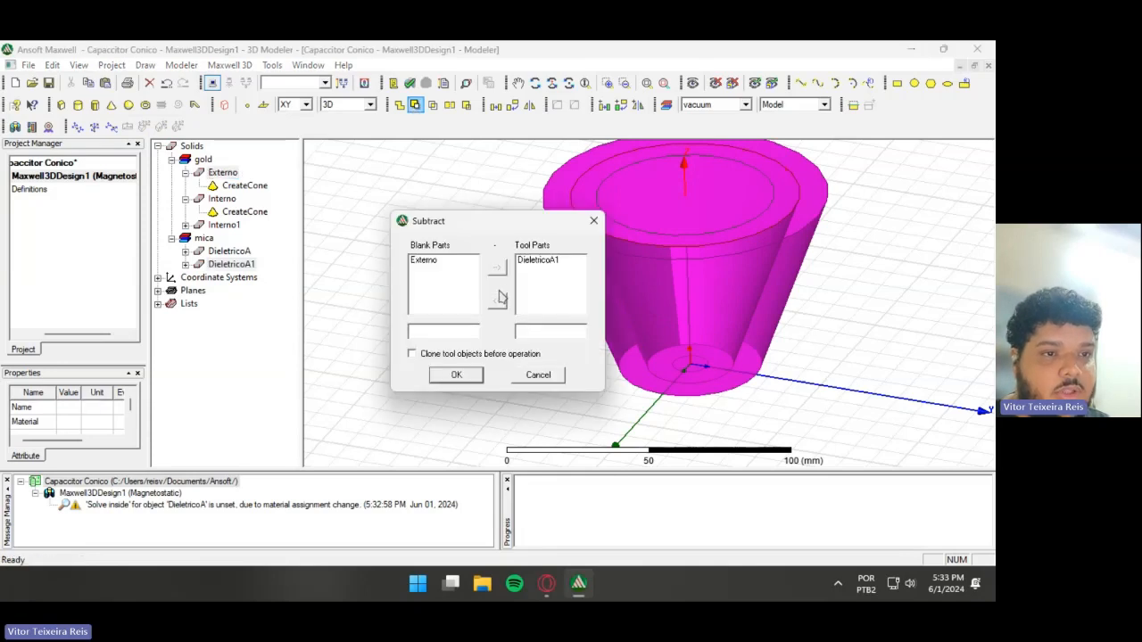
click(467, 375)
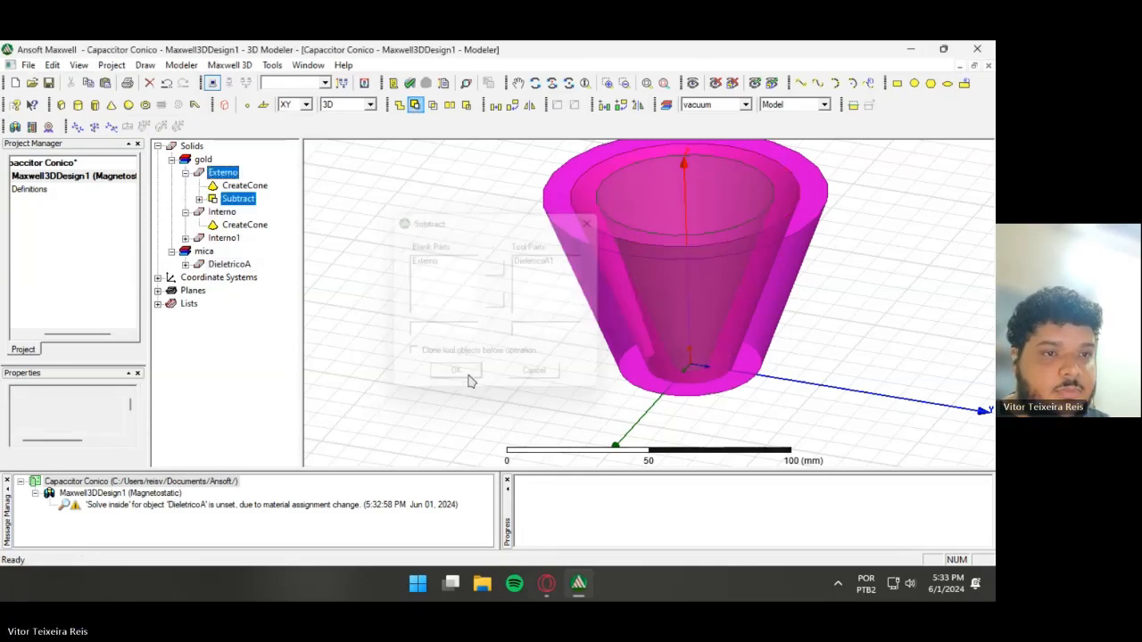
- Try to intersect DieletricoA with the copy of Interno, and undo the intersection
click(234, 264)
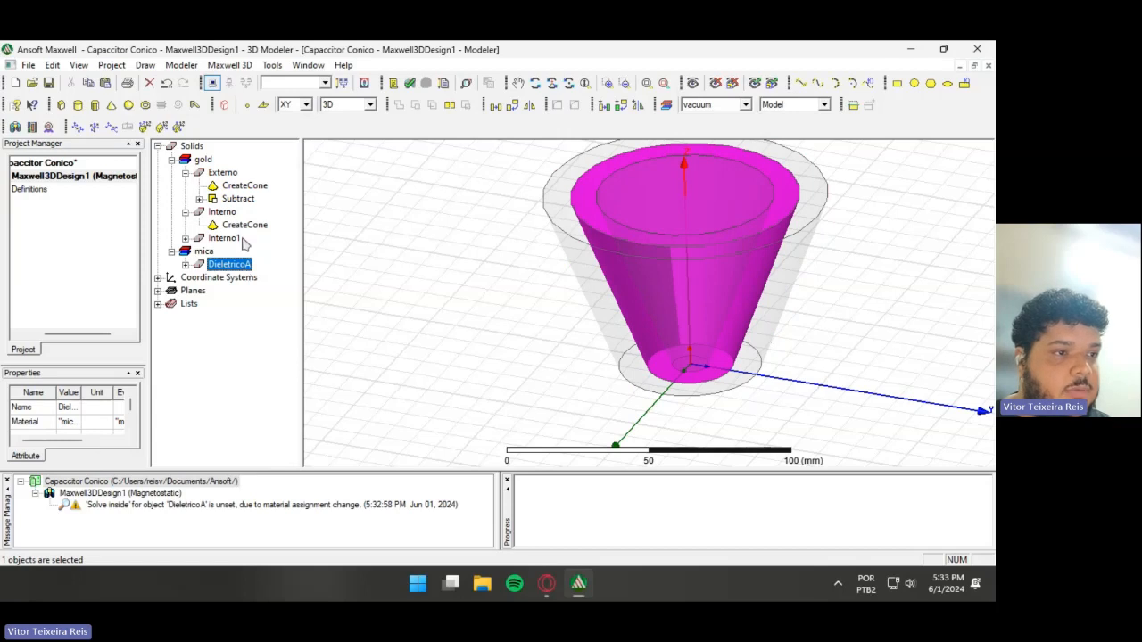
ctrl+click(227, 239)
click(430, 105)
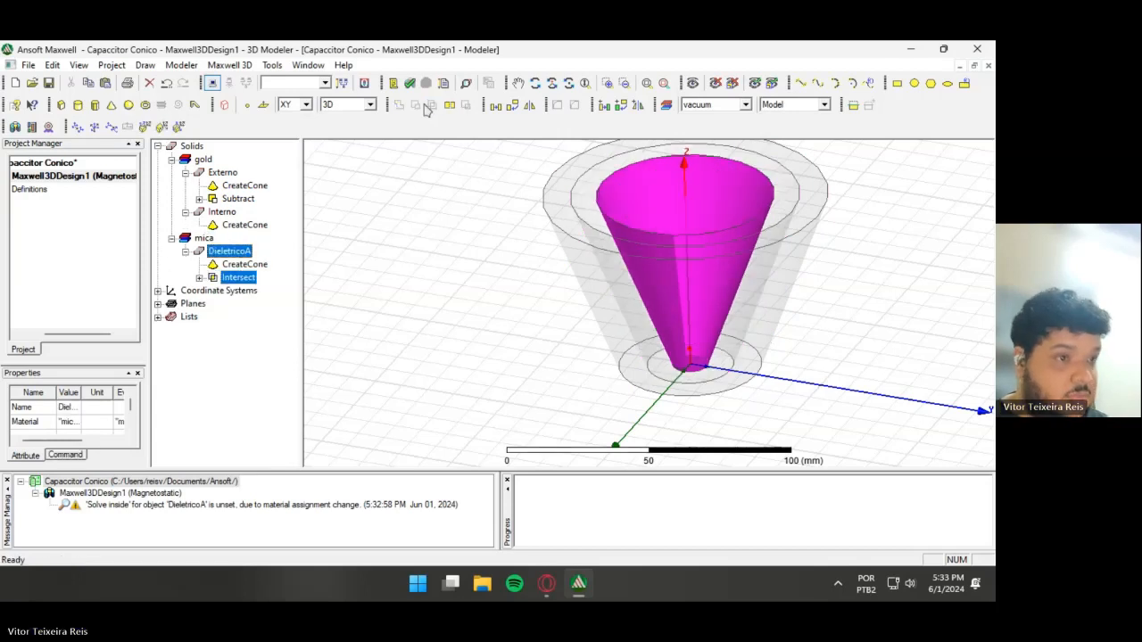
key(ctrl+z)
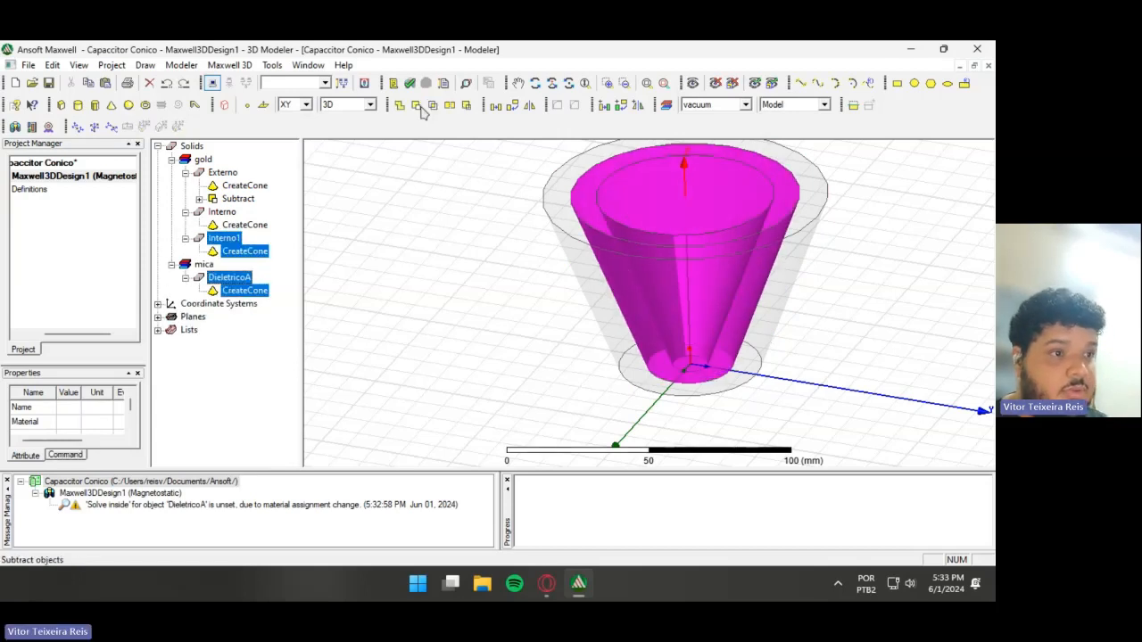
- Subtract the copy of Interno from the DieletricoA cone and clear the selection
click(232, 276)
ctrl+click(221, 239)
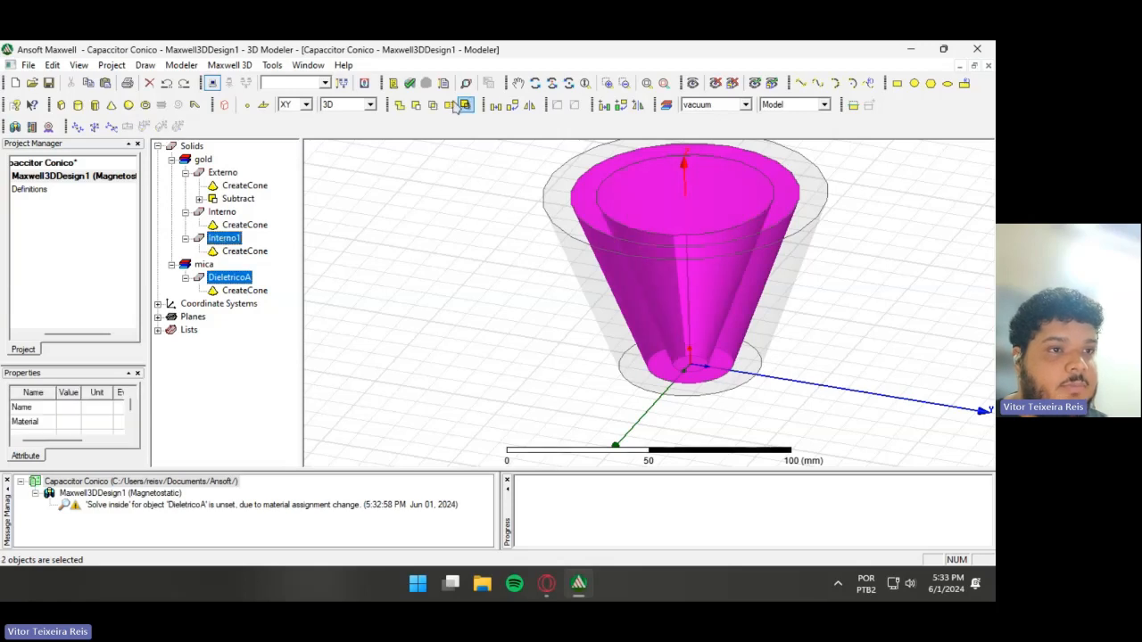
click(460, 105)
click(456, 374)
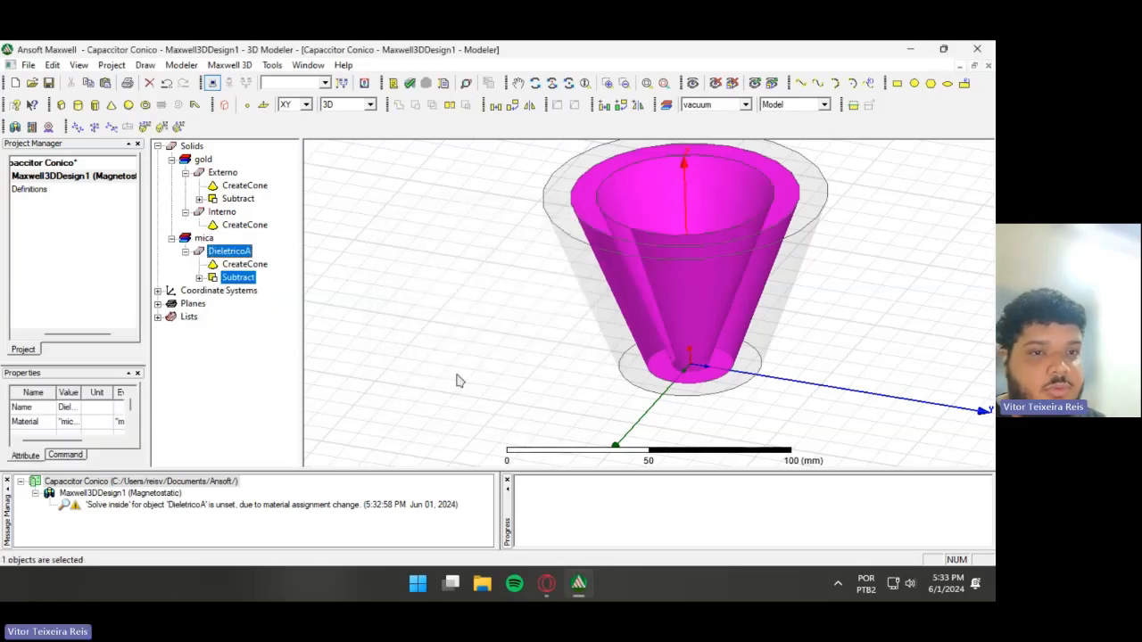
click(474, 324)
- Split DieletricoA along the YZ plane and again along the XZ plane, keeping the positive side each time, to leave one quarter
drag(838, 250, 555, 265)
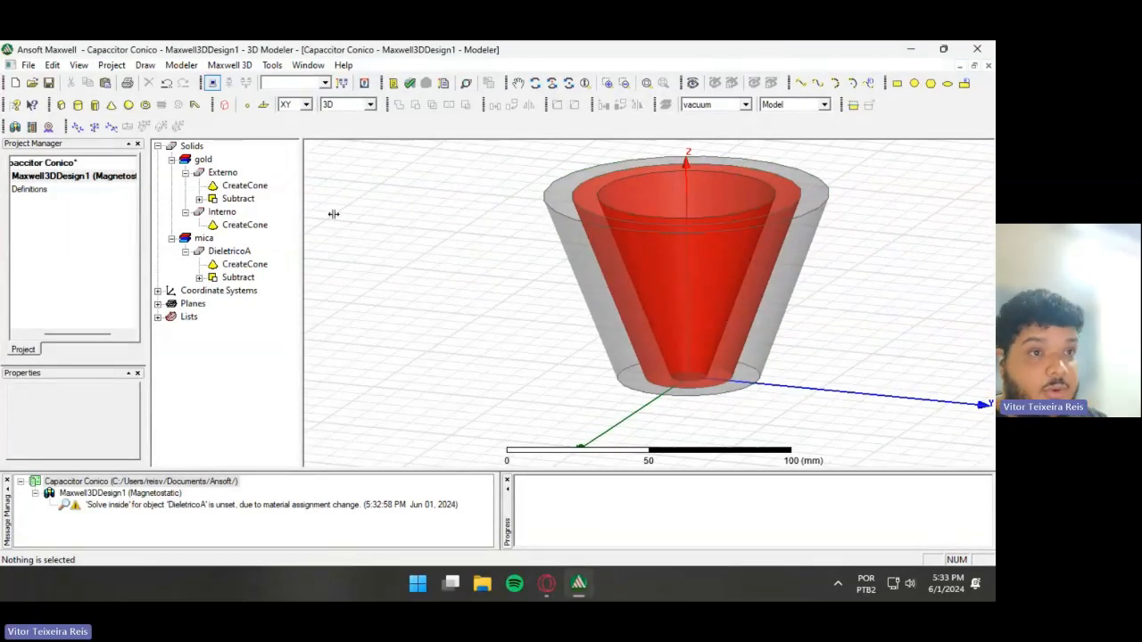
click(249, 254)
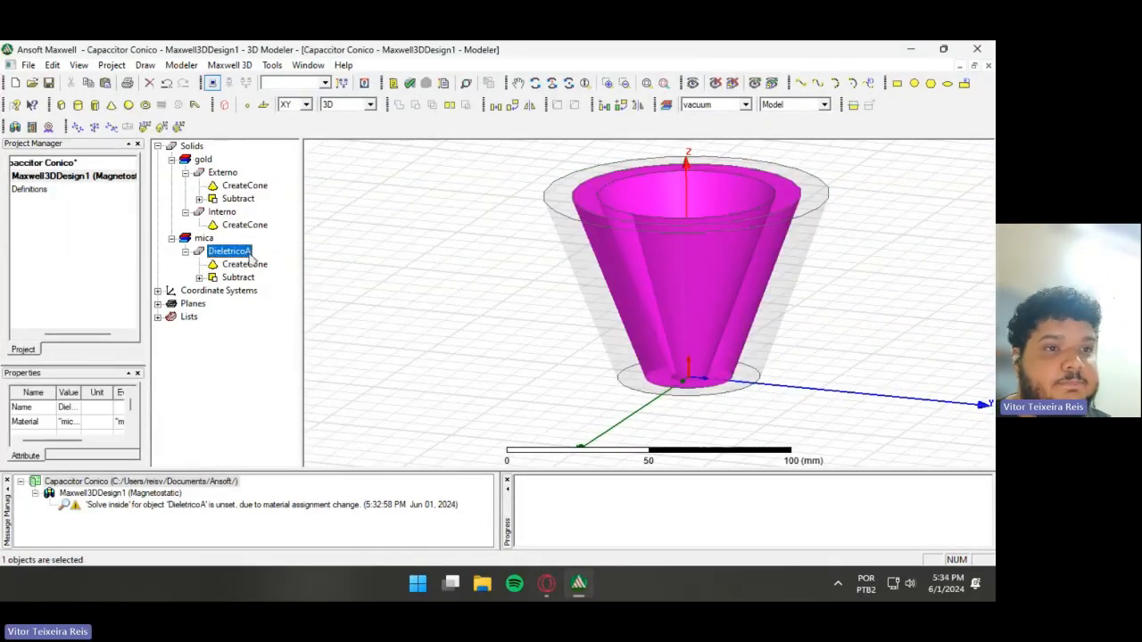
click(448, 104)
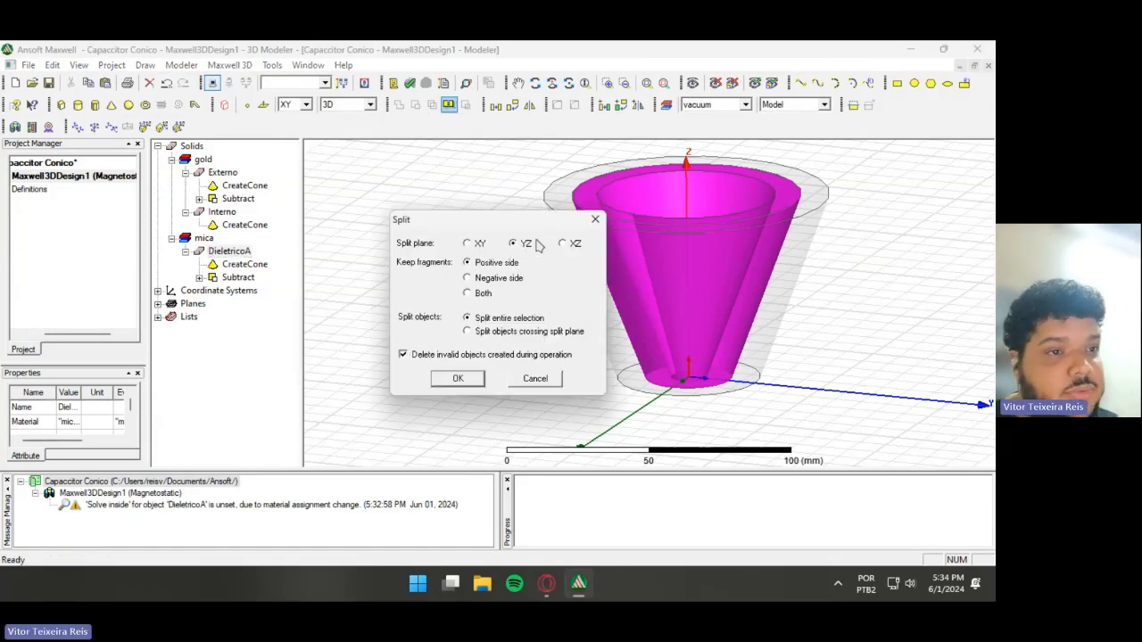
click(471, 383)
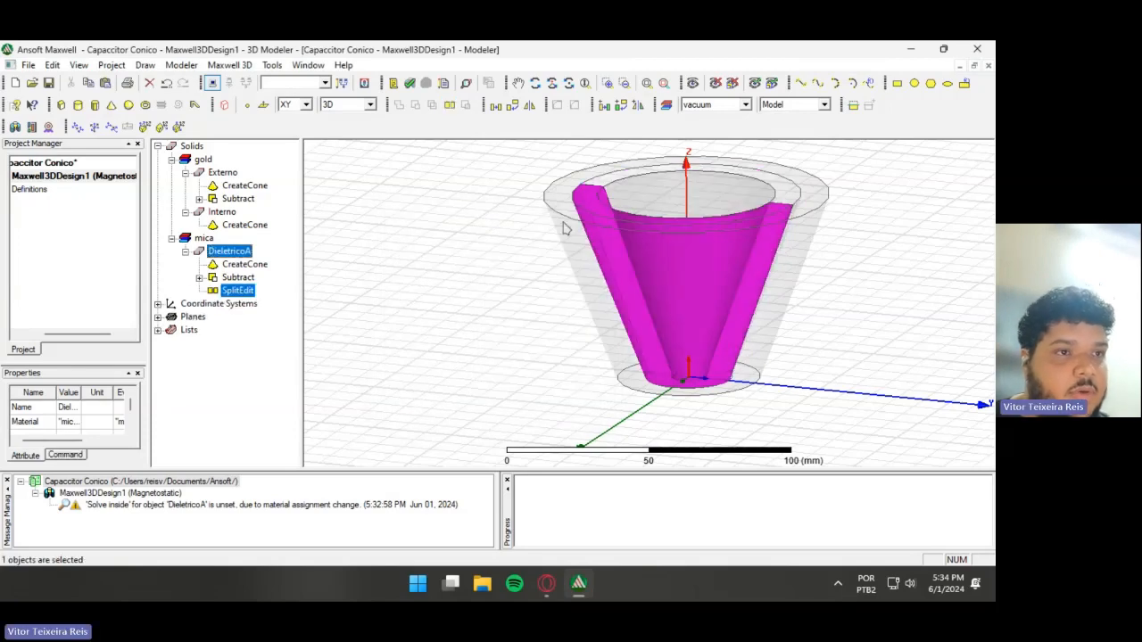
click(449, 105)
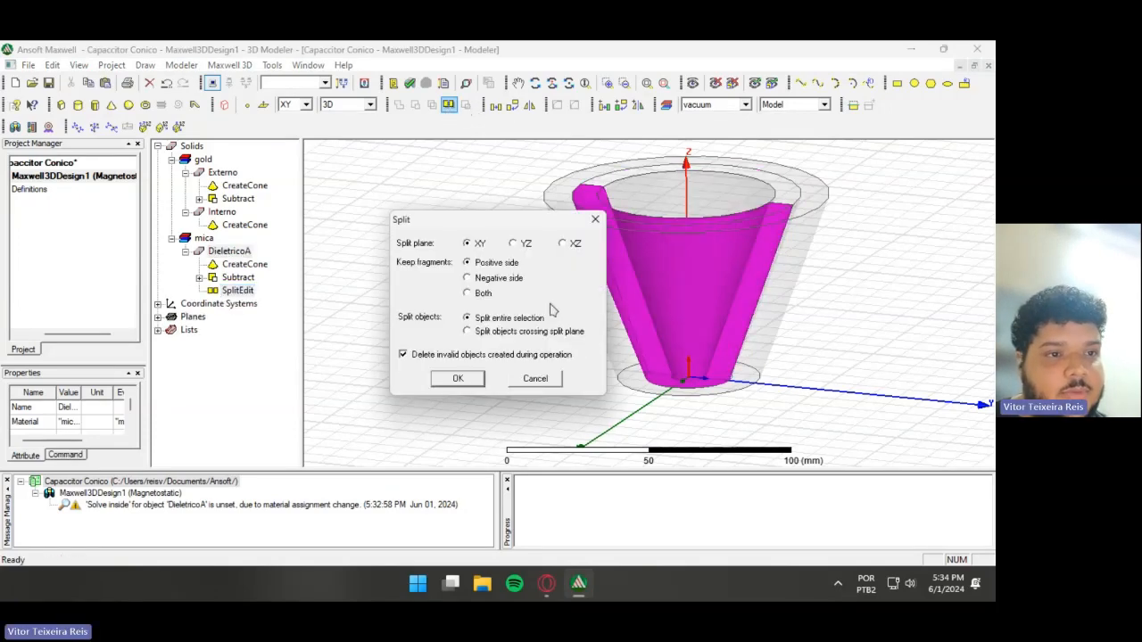
click(473, 379)
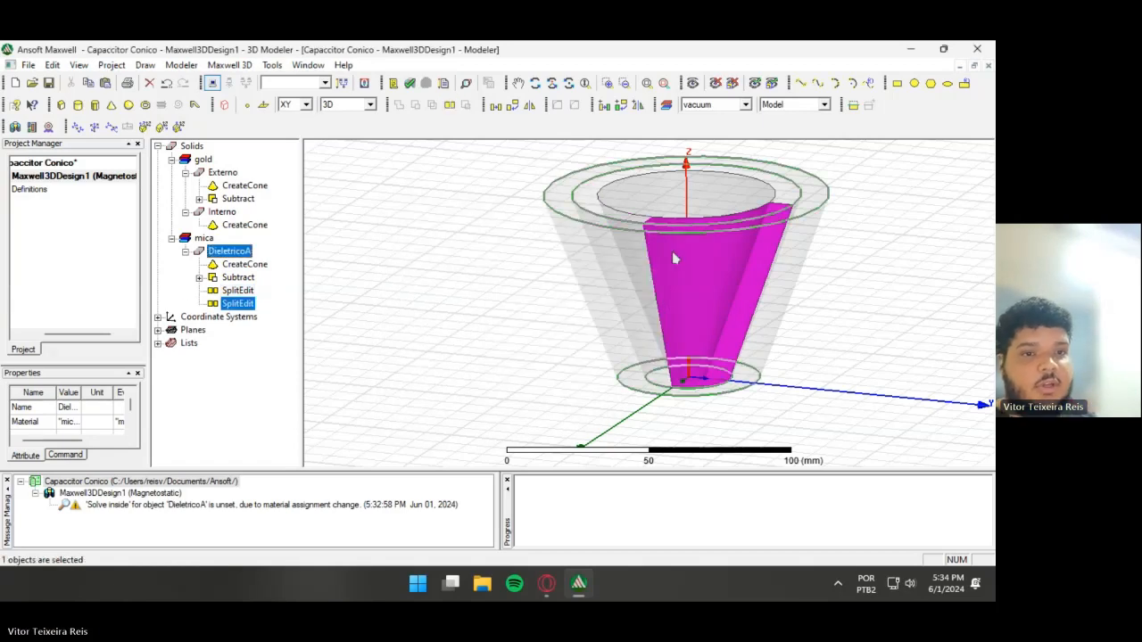
- Make three copies of the DieletricoA quarter in place
alt+drag(819, 280, 762, 308)
click(841, 309)
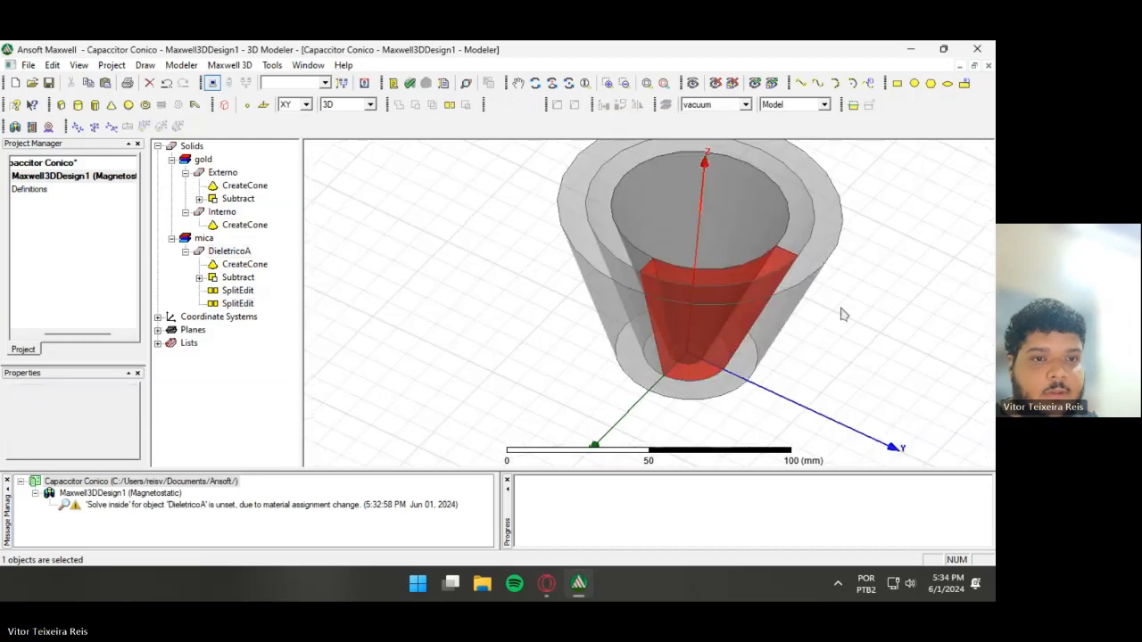
alt+drag(841, 314, 775, 318)
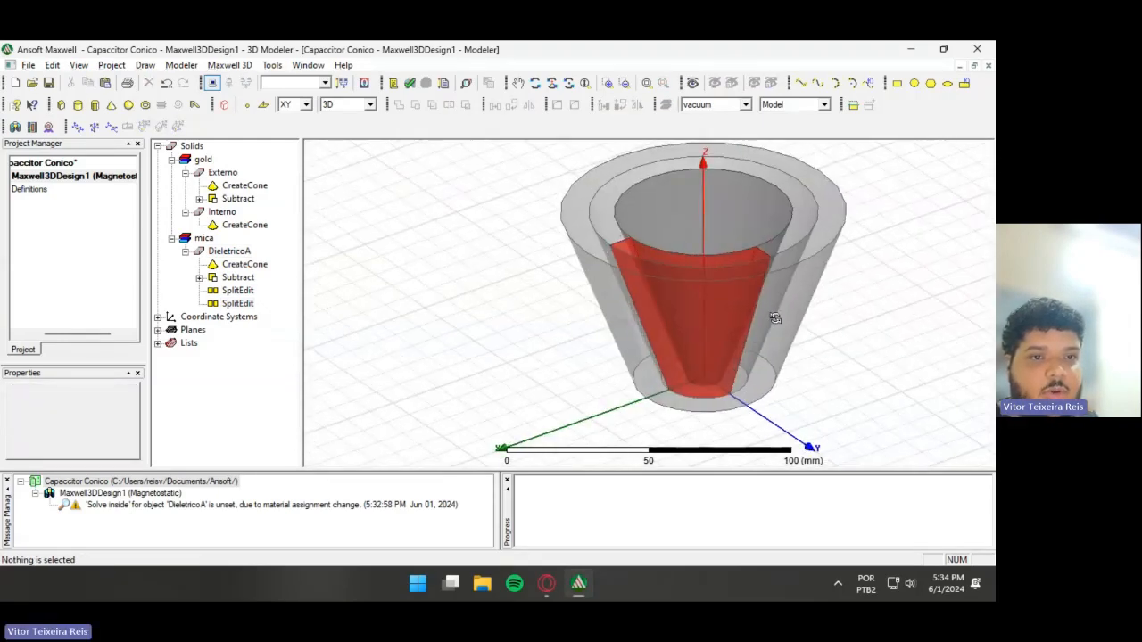
click(185, 251)
click(230, 252)
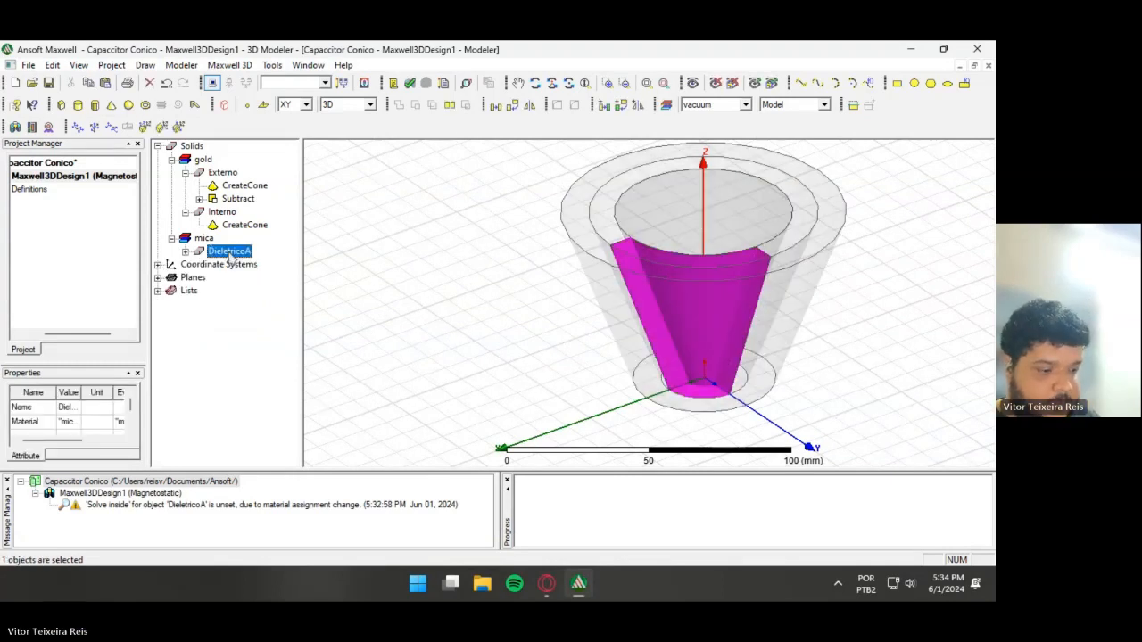
key(ctrl+v)
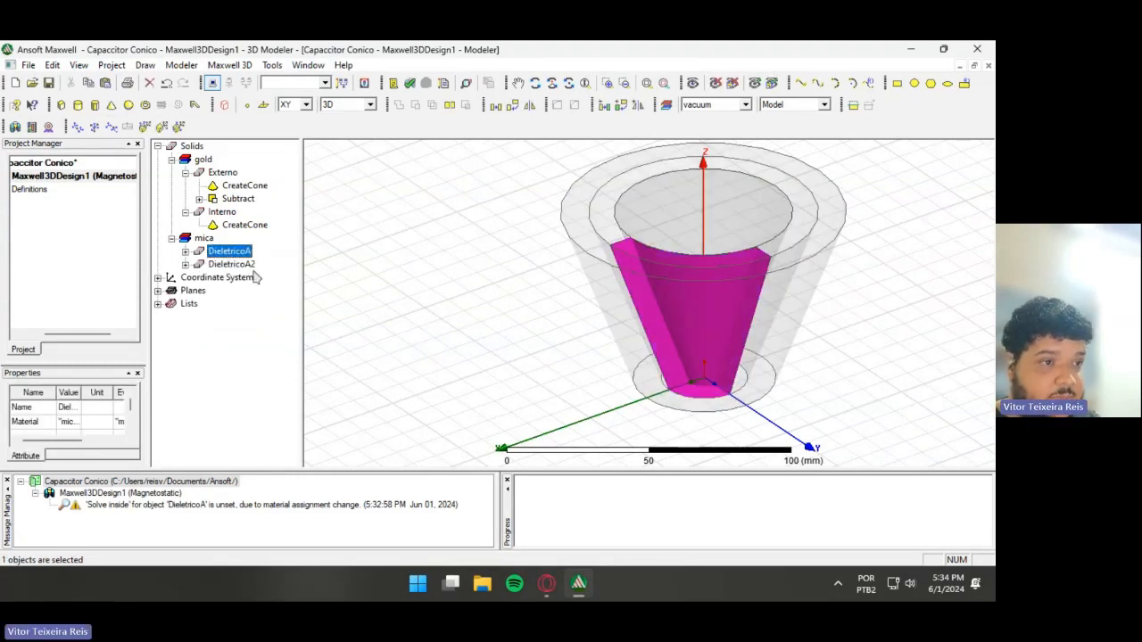
key(ctrl+v)
key(ctrl+v)
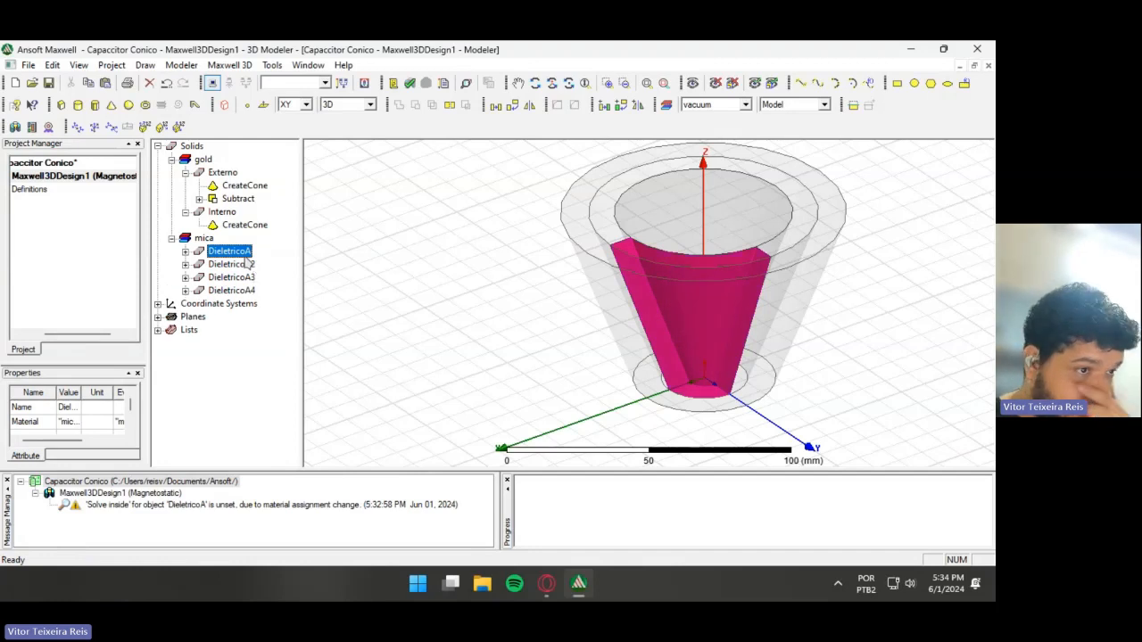
- Rename the DieletricoA2 quarter as DieletricoB
key(Down)
double_click(253, 271)
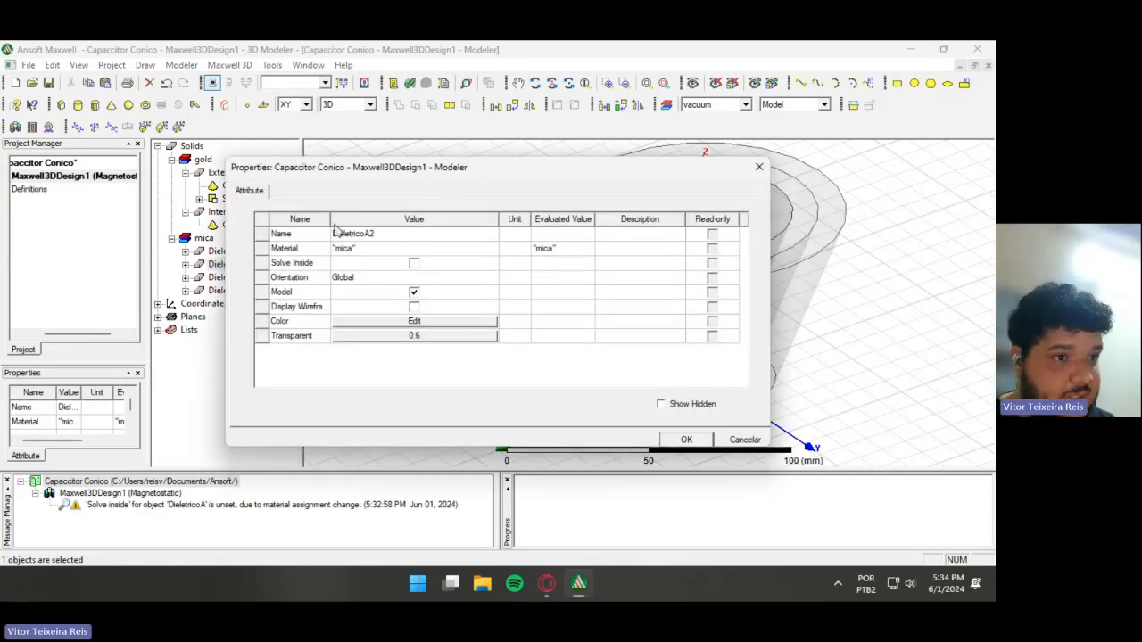
click(383, 234)
click(382, 234)
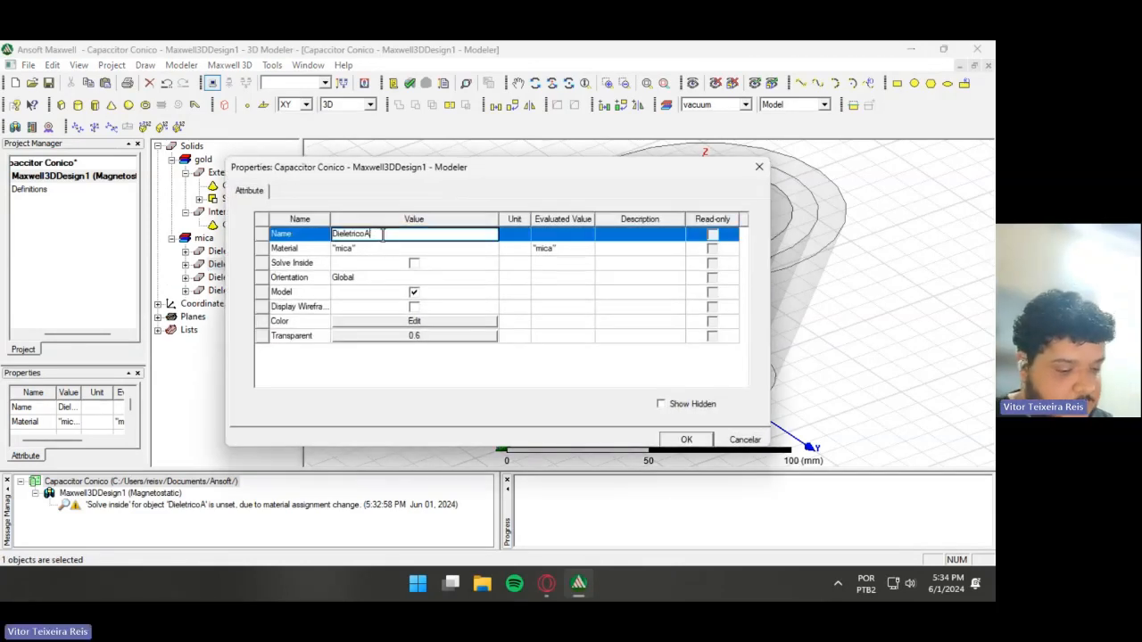
text(B)
- Find polyethylene in the material library and assign it to DieletricoB
click(384, 249)
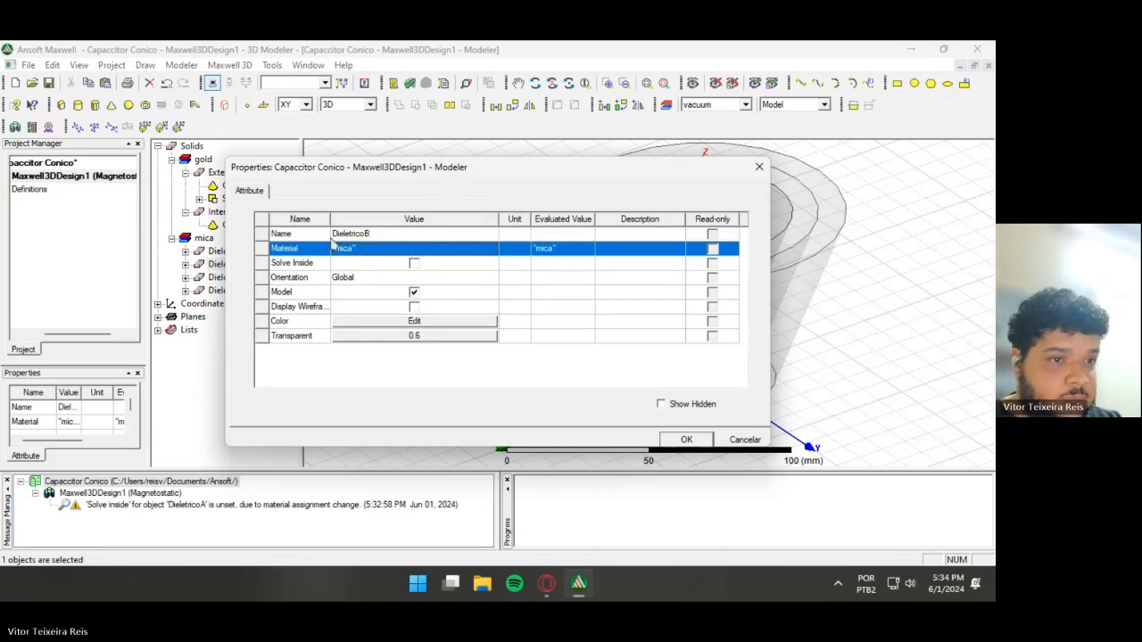
click(492, 249)
click(497, 248)
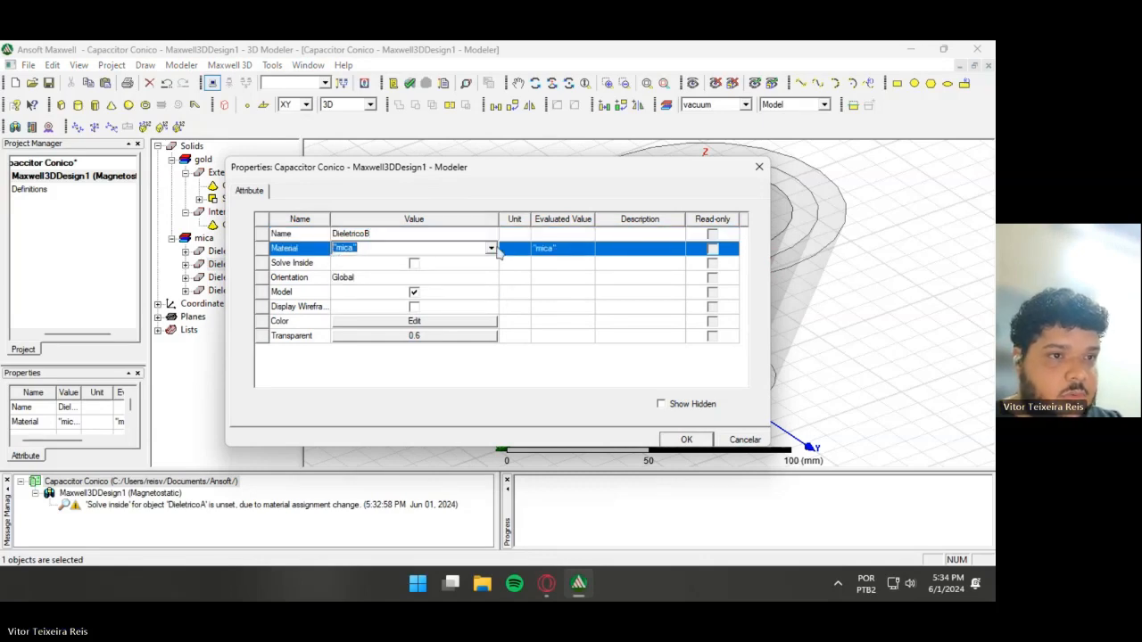
click(492, 248)
click(436, 259)
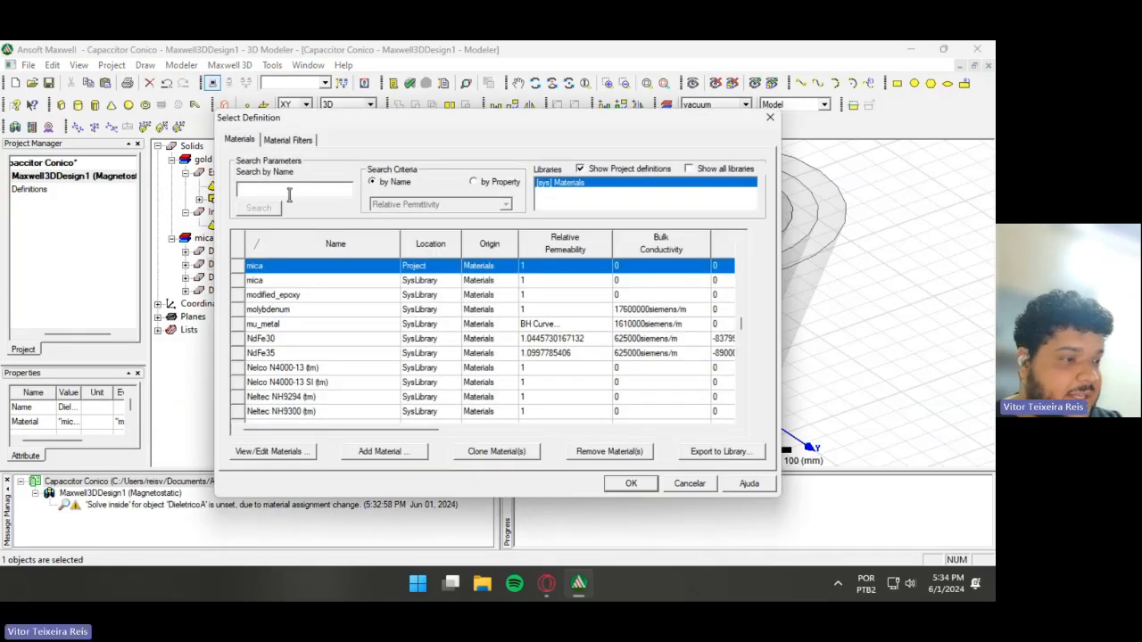
text(poly)
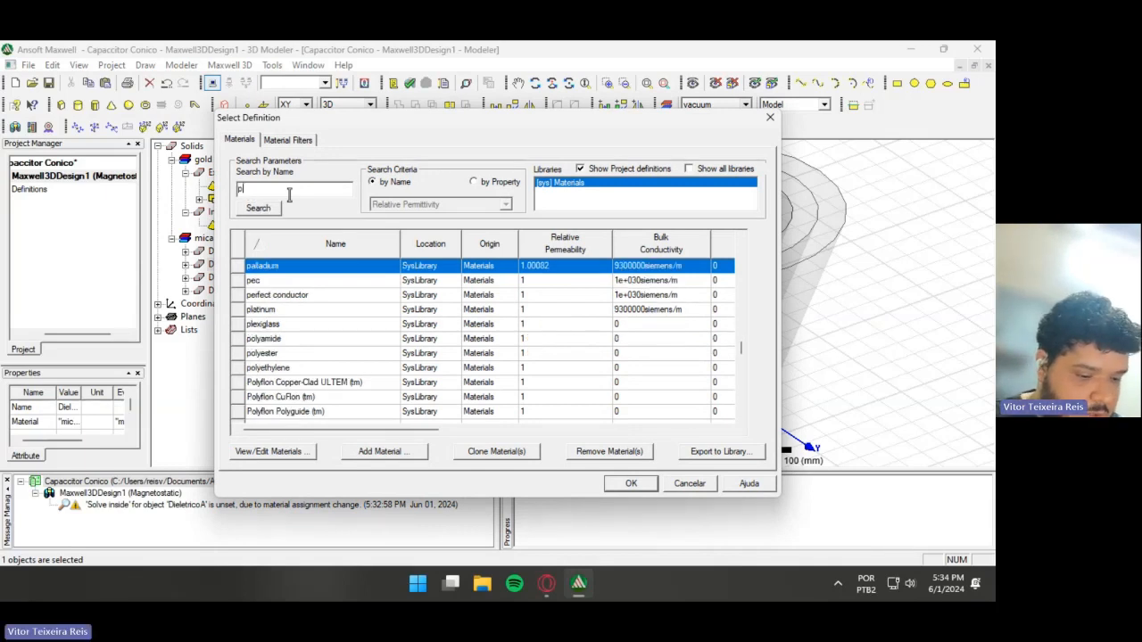
click(281, 368)
double_click(282, 369)
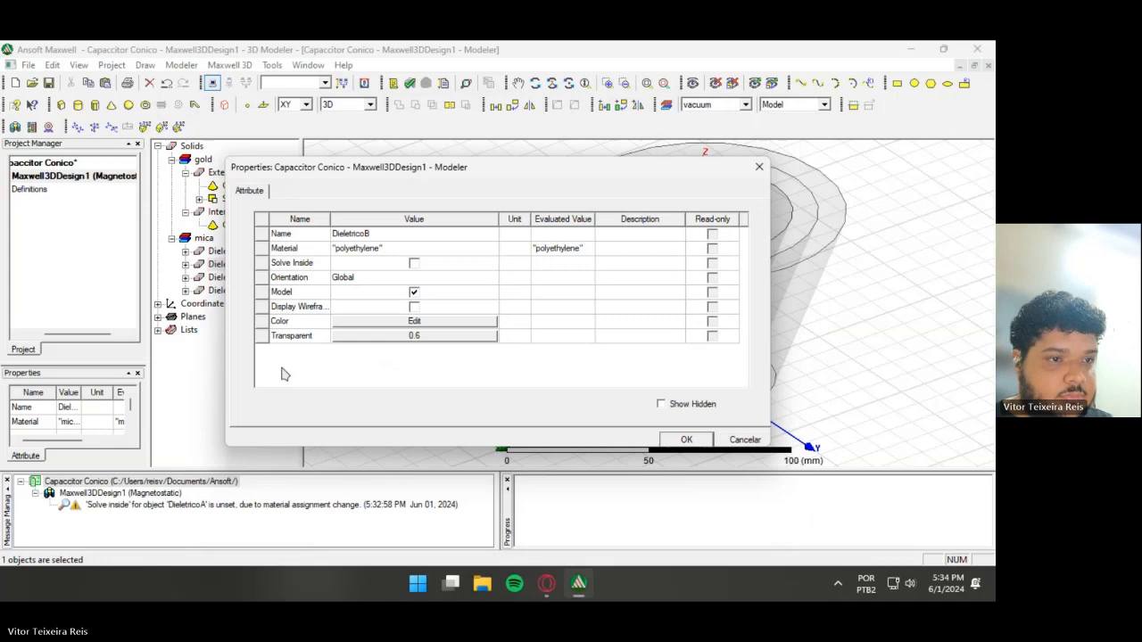
- Set the color of DieletricoB to green and apply its property changes
click(473, 329)
click(473, 324)
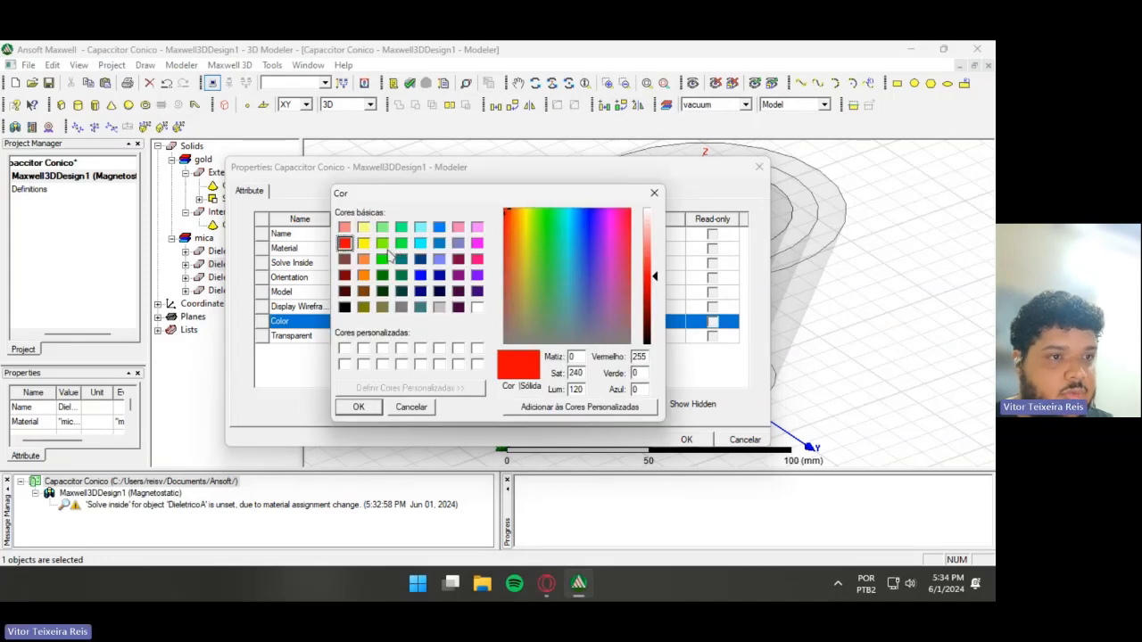
click(383, 259)
click(374, 411)
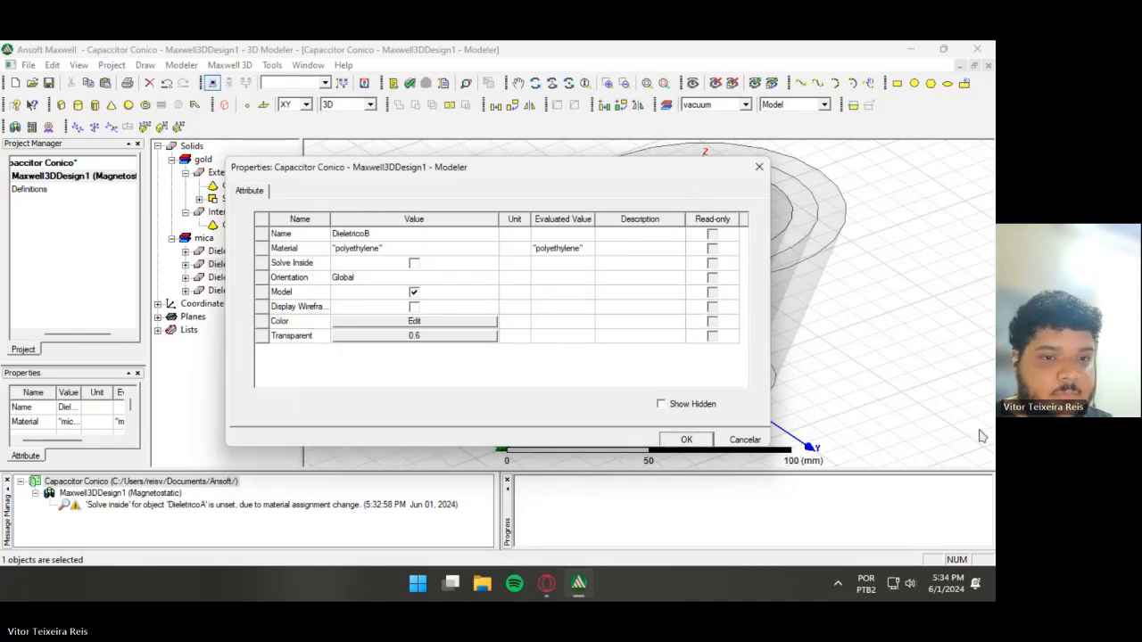
click(710, 440)
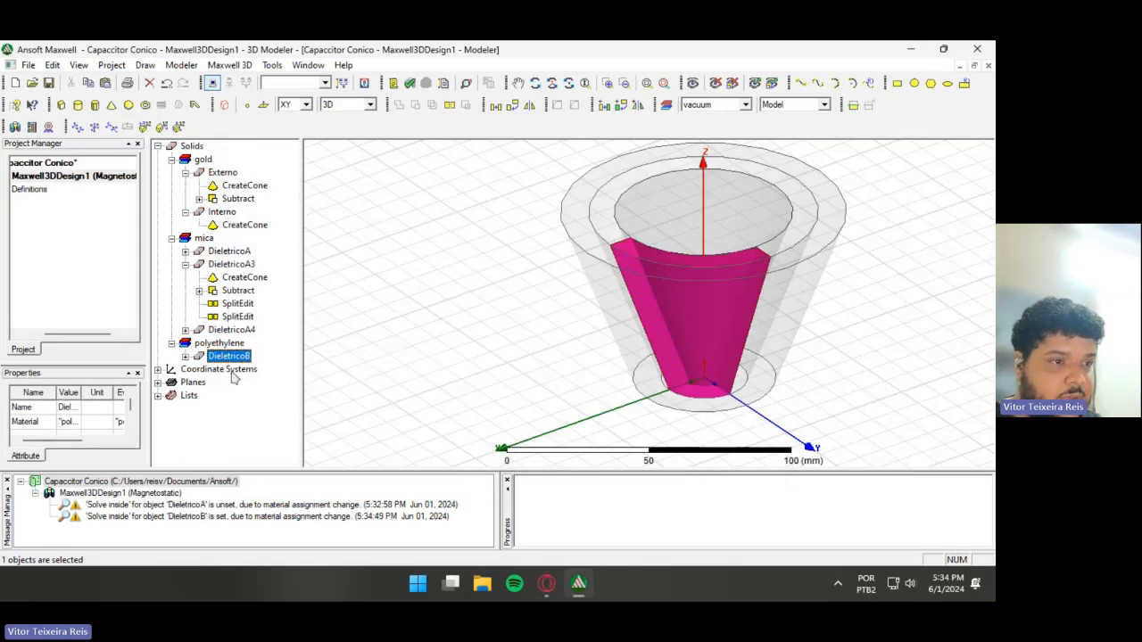
- Rotate DieletricoB 90 degrees about the Z axis and clear the selection
click(186, 356)
click(185, 356)
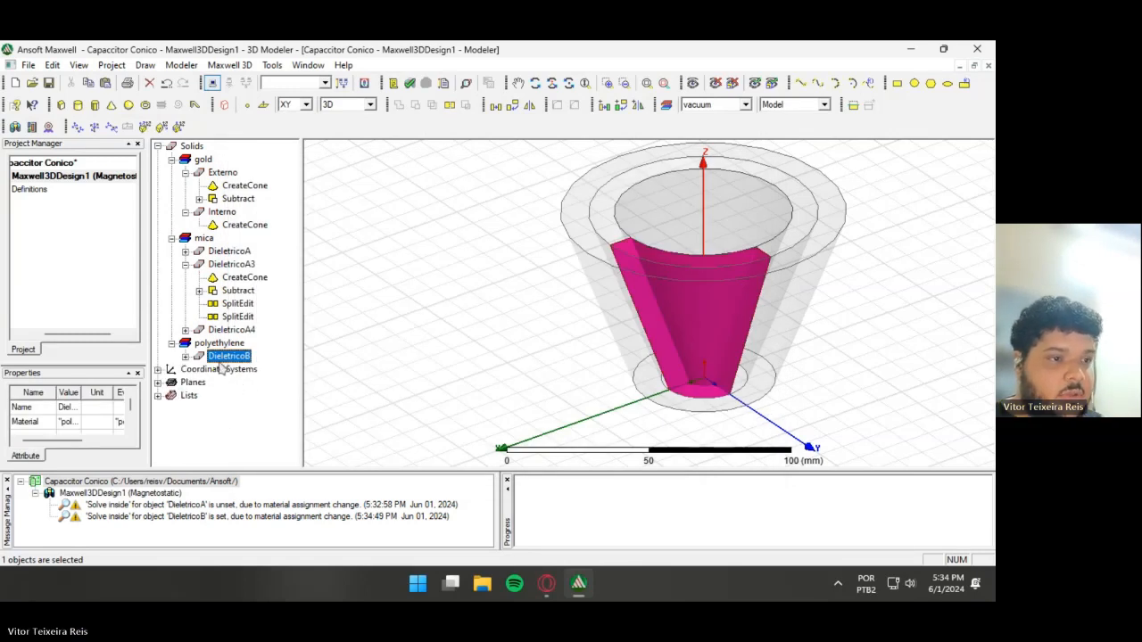
click(511, 105)
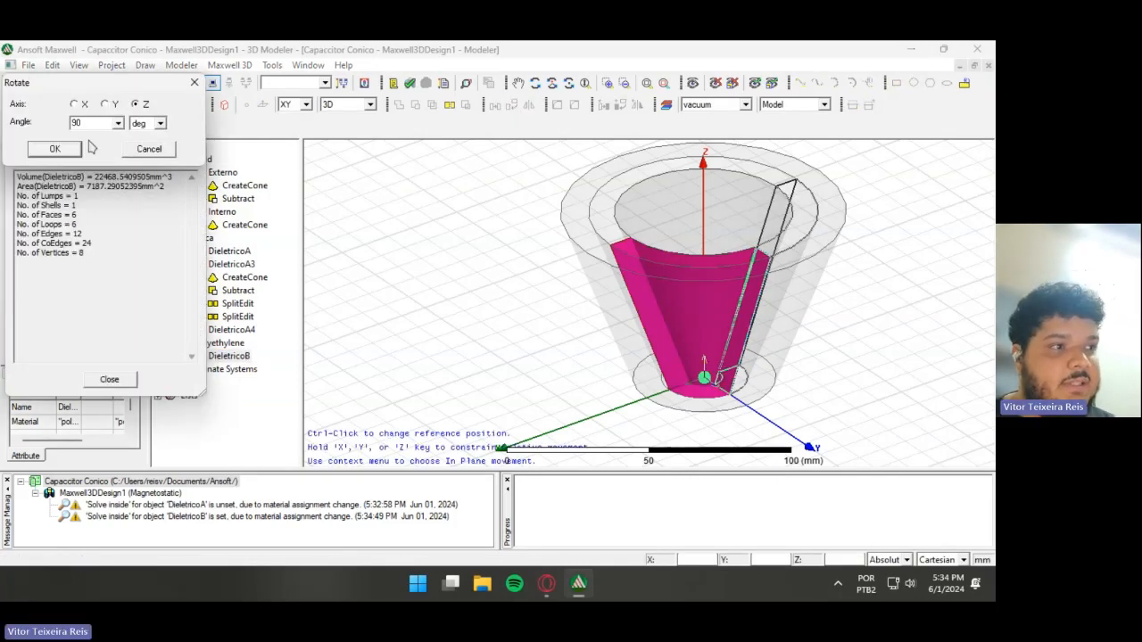
click(55, 149)
click(364, 272)
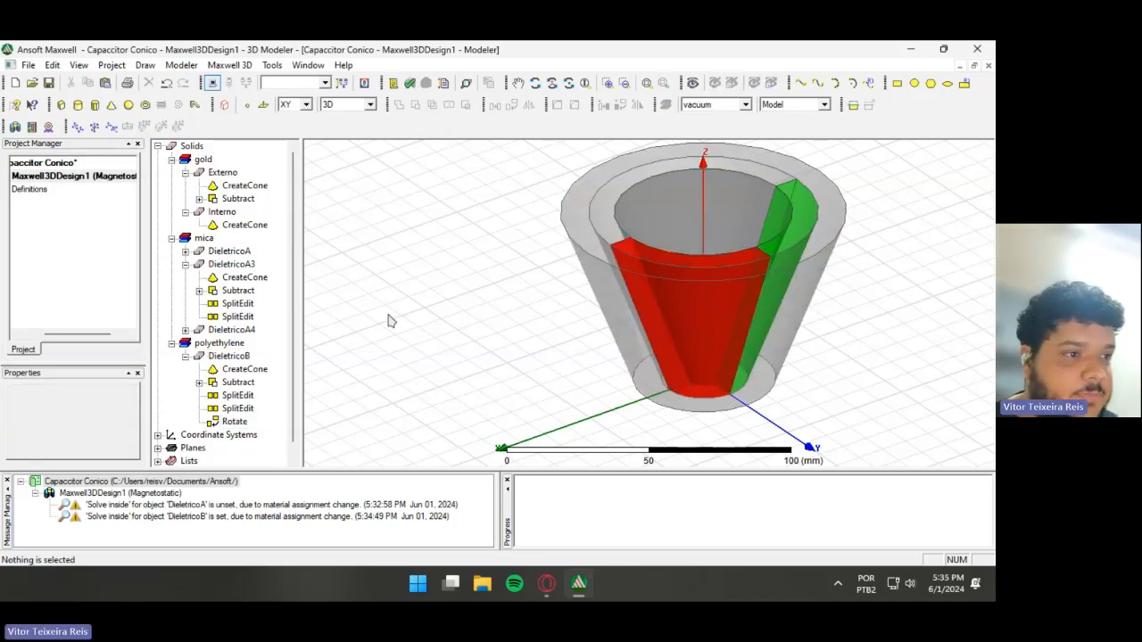
- Rename the DieletricoA3 quarter as DieletricoC and assign it the rubber_hard material
double_click(232, 264)
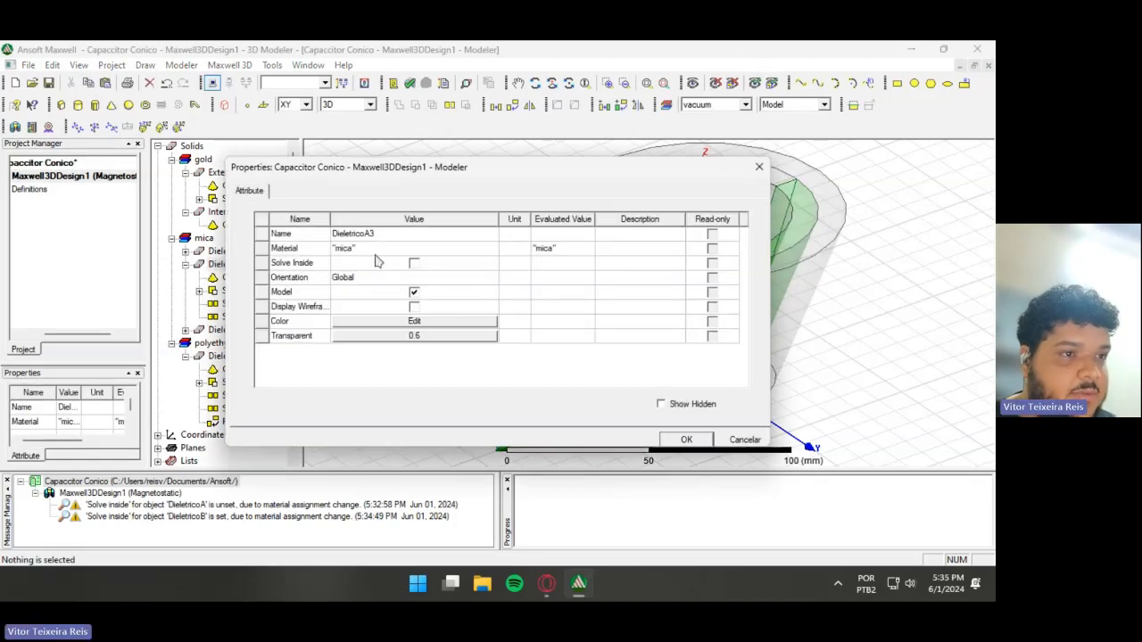
click(375, 233)
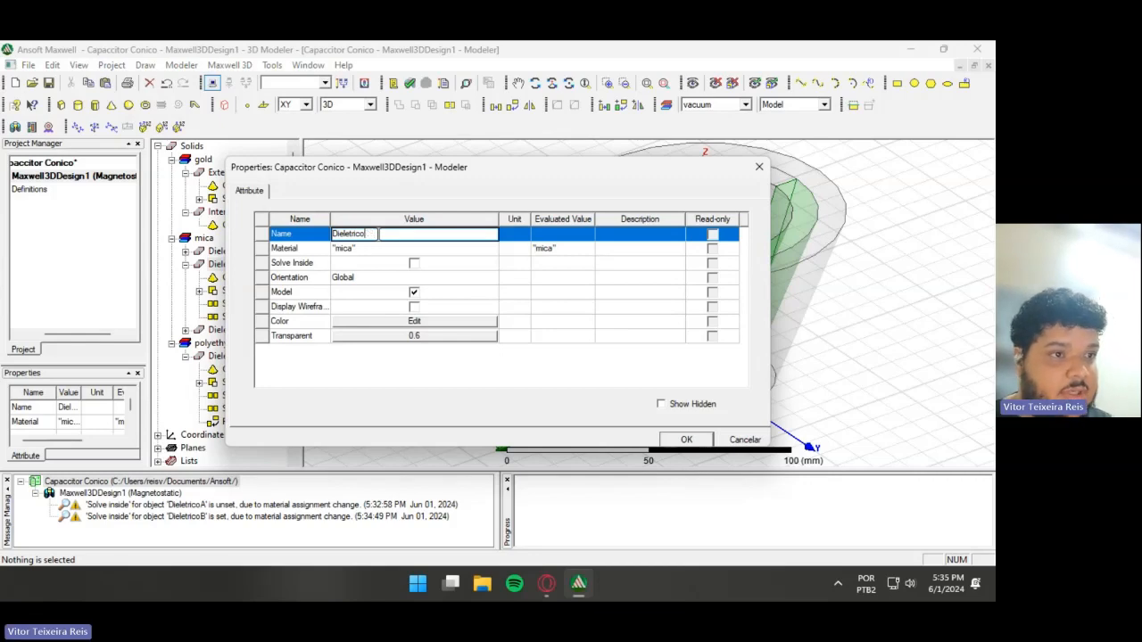
text(C)
click(375, 247)
click(336, 268)
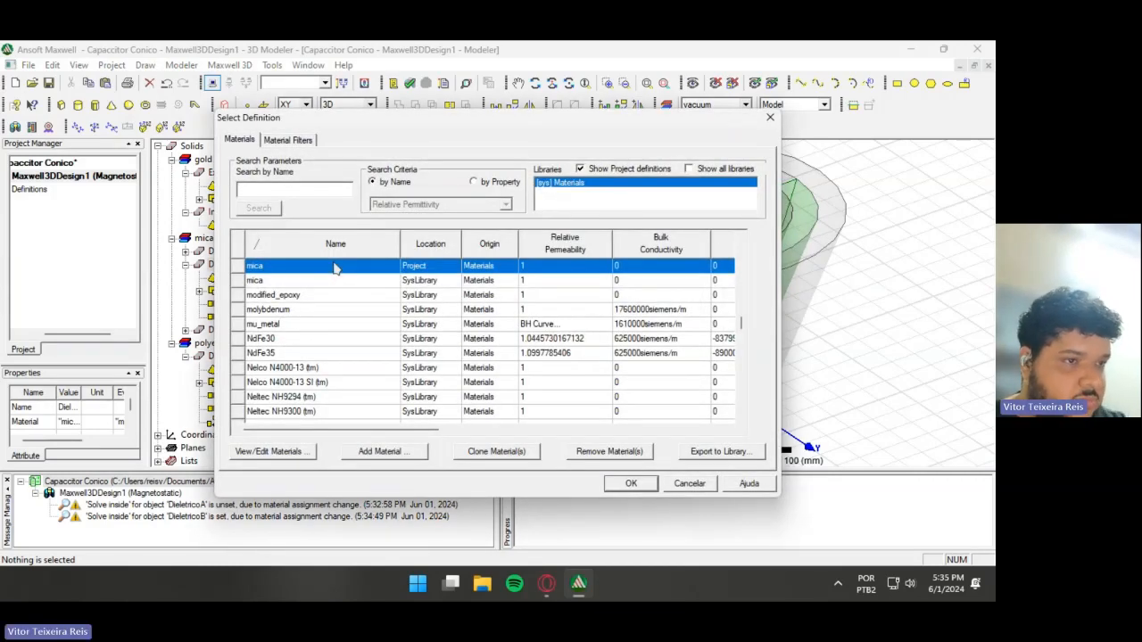
text(rubber)
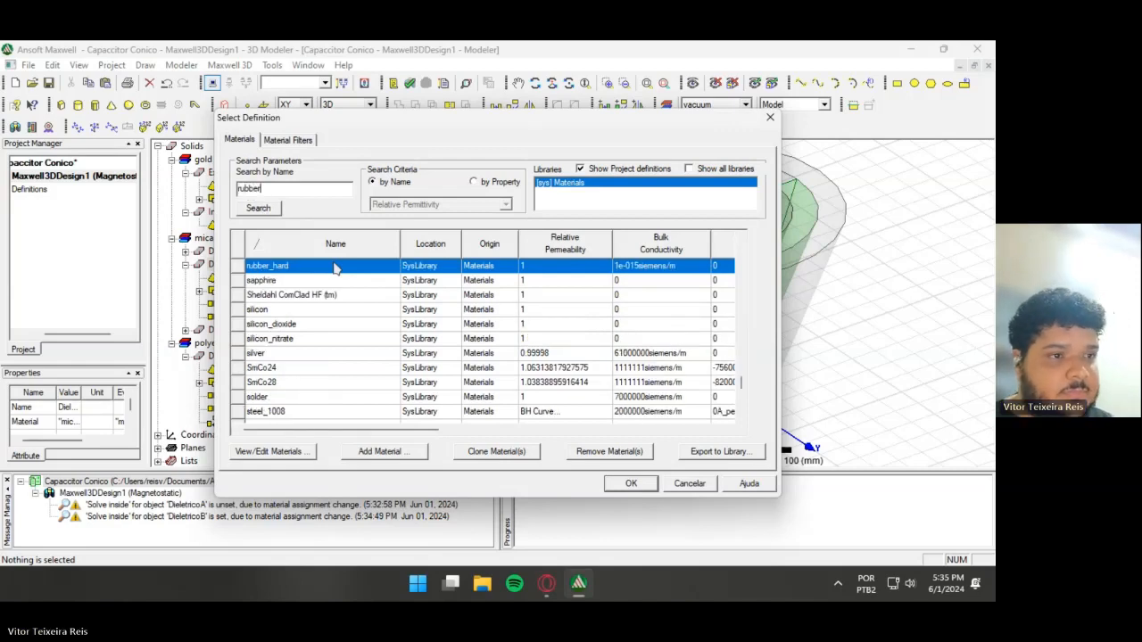
double_click(336, 266)
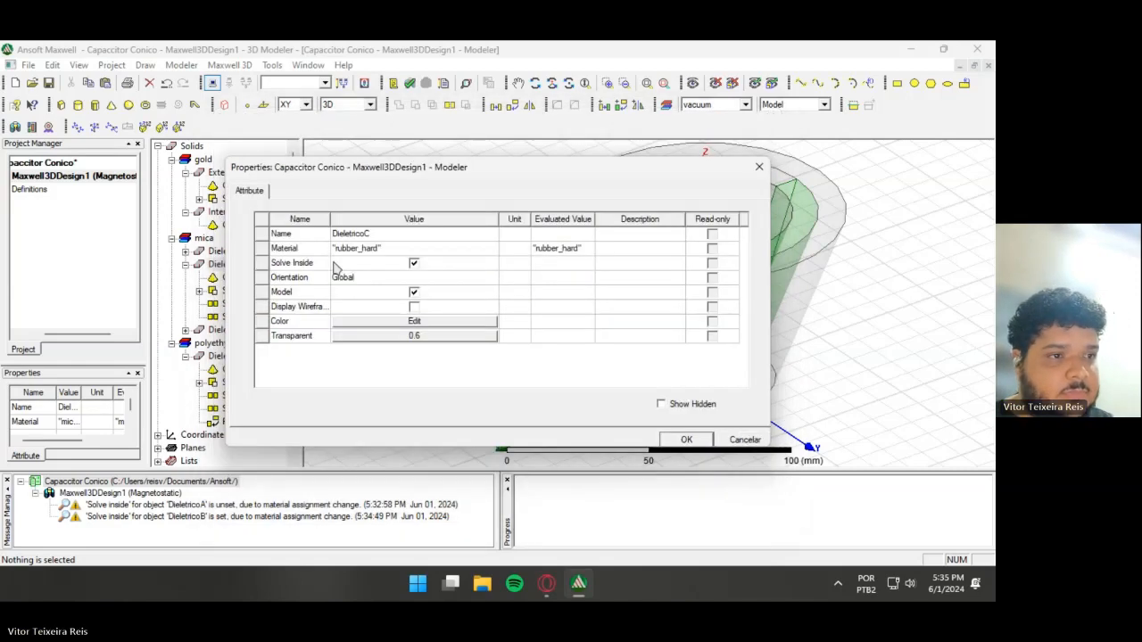
- Set the color of DieletricoC to blue (RGB 0, 128, 255) and apply its property changes
click(419, 322)
click(438, 228)
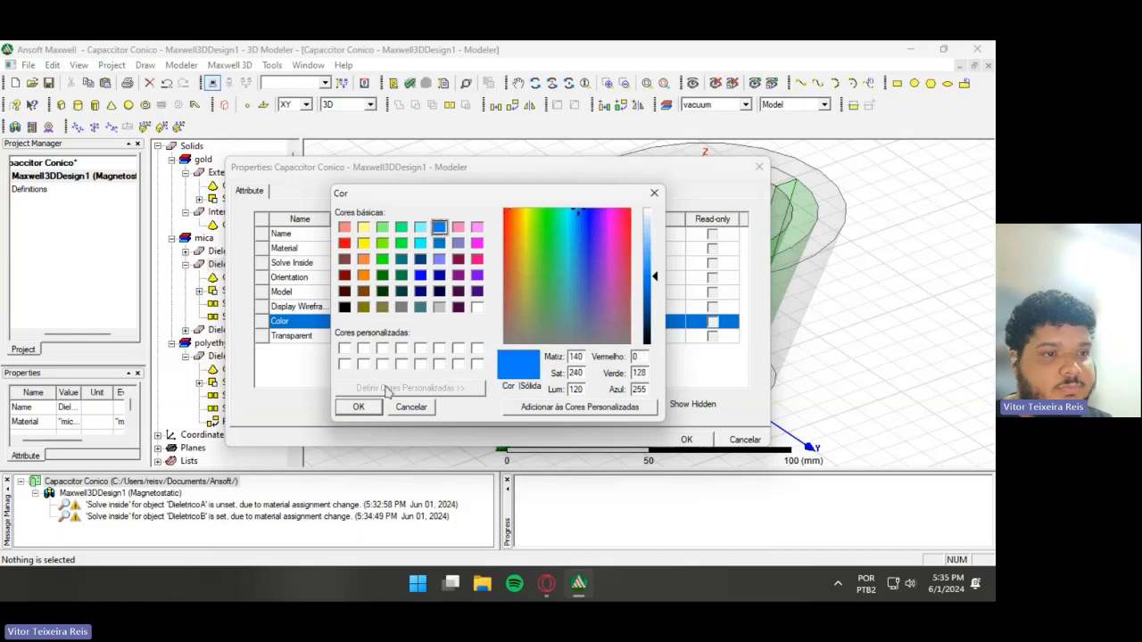
click(358, 407)
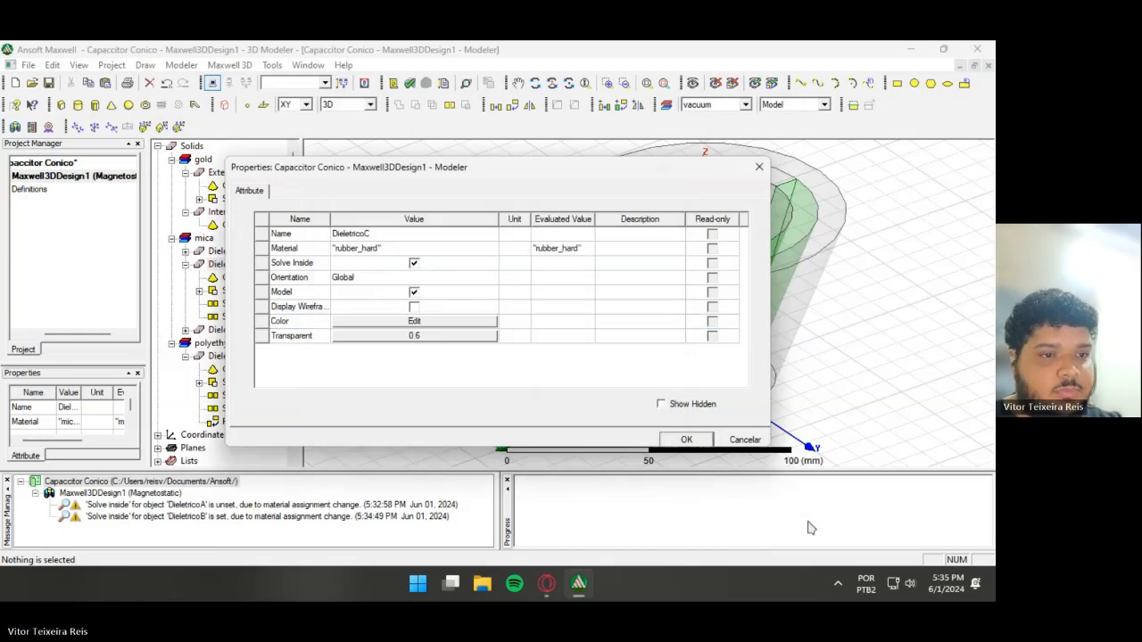
click(701, 444)
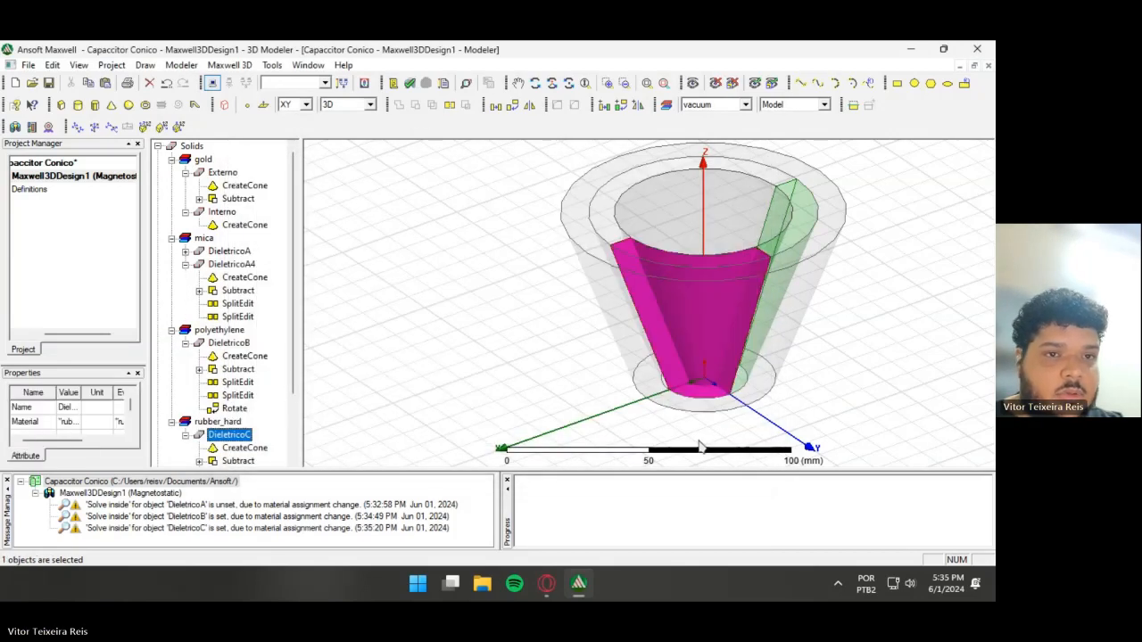
- Rotate DieletricoC 180 degrees about the Z axis
scroll(279, 374, down, 2)
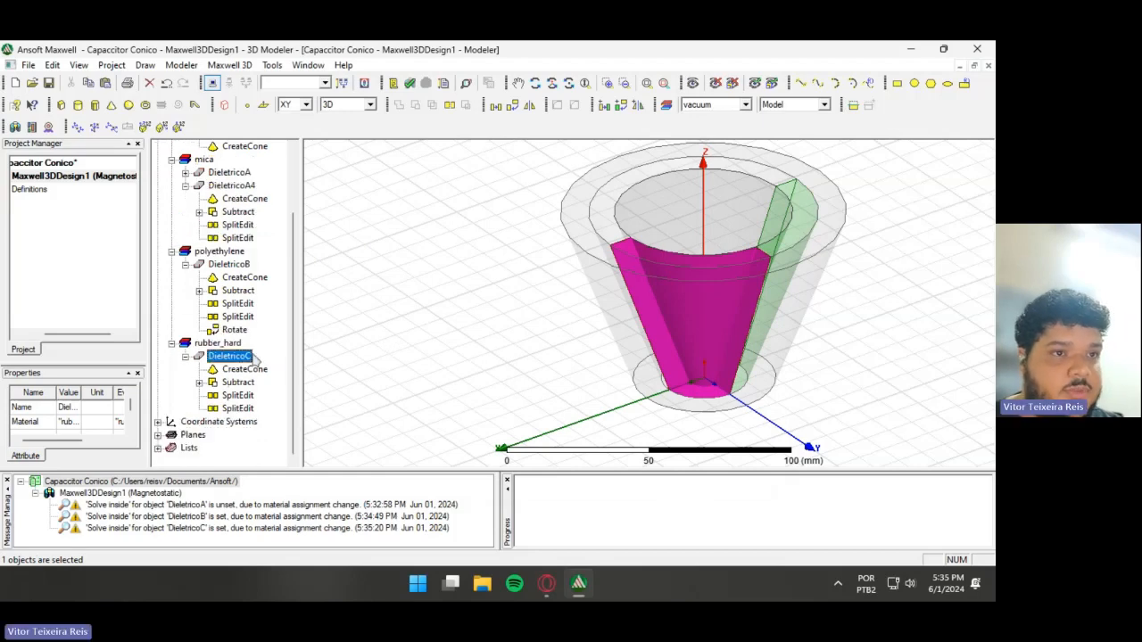
click(513, 104)
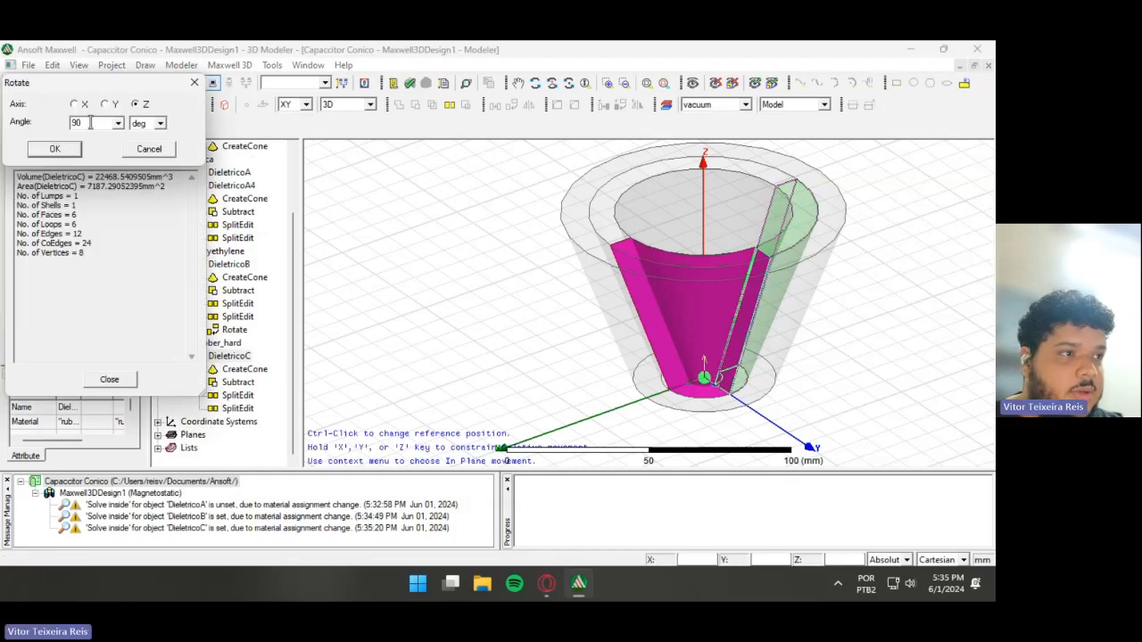
text(18)
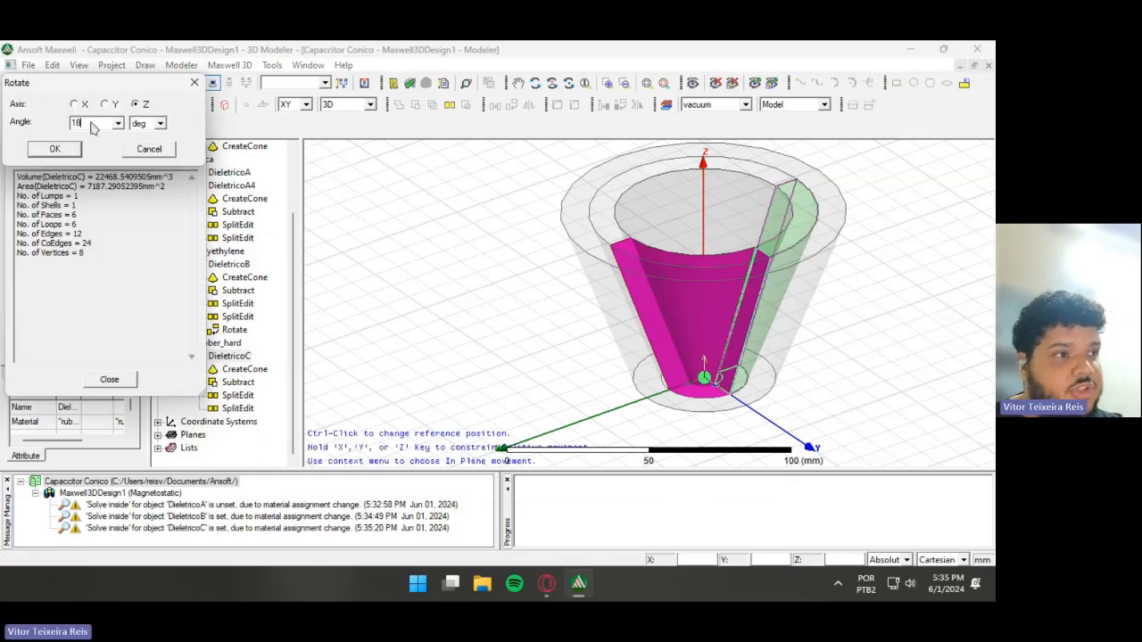
text(0)
click(54, 149)
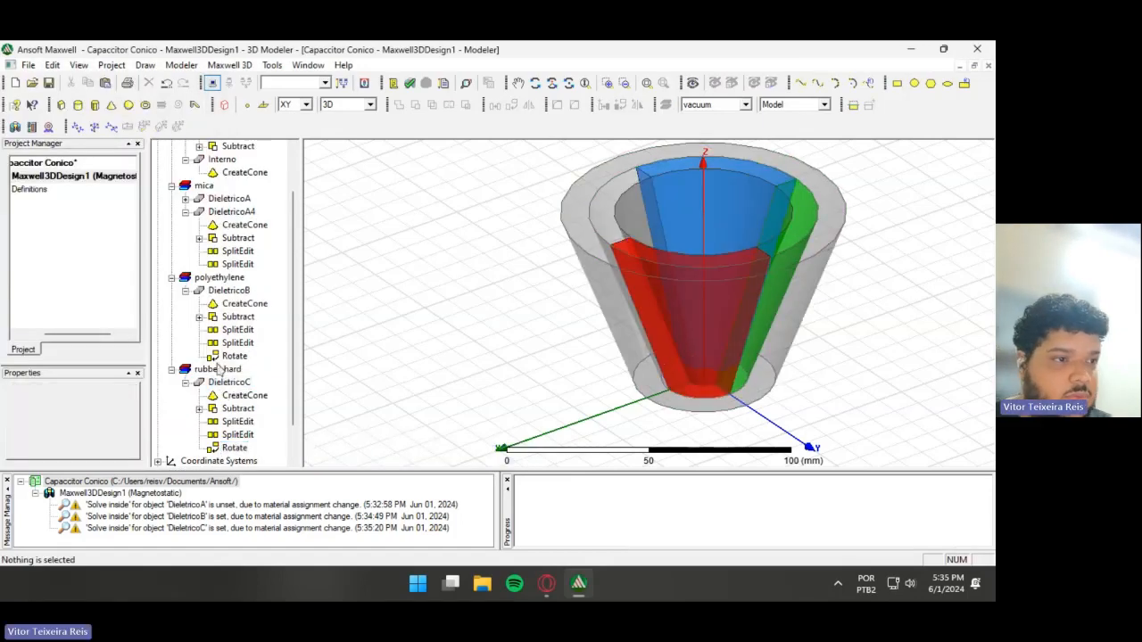
- Rename the DieletricoA4 quarter as DieletricoD
click(234, 200)
click(234, 211)
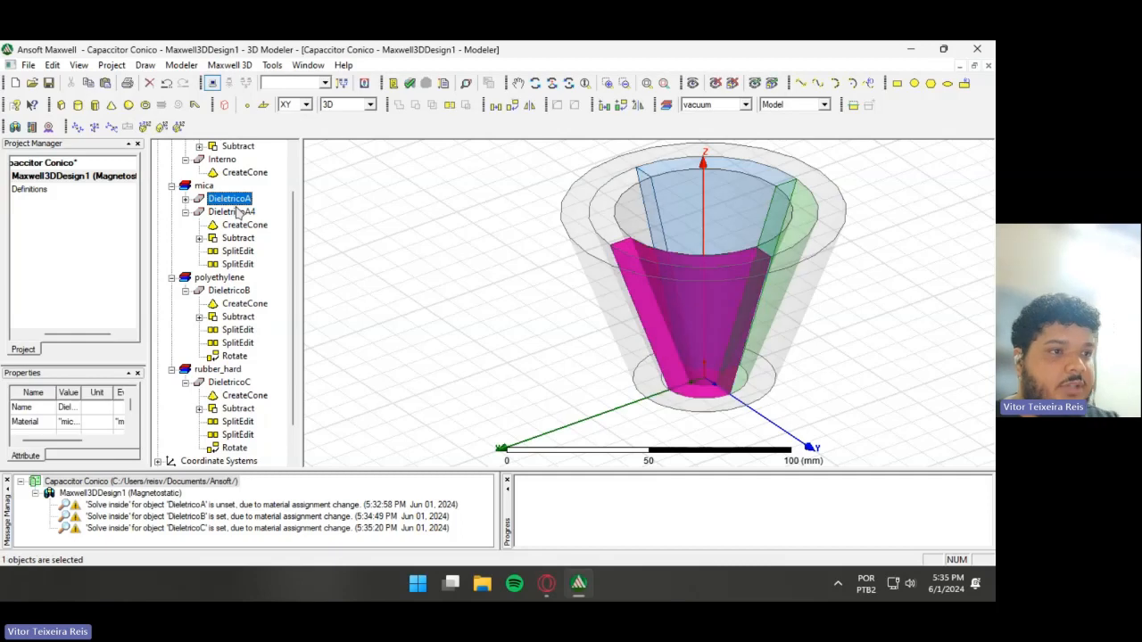
click(244, 225)
double_click(239, 213)
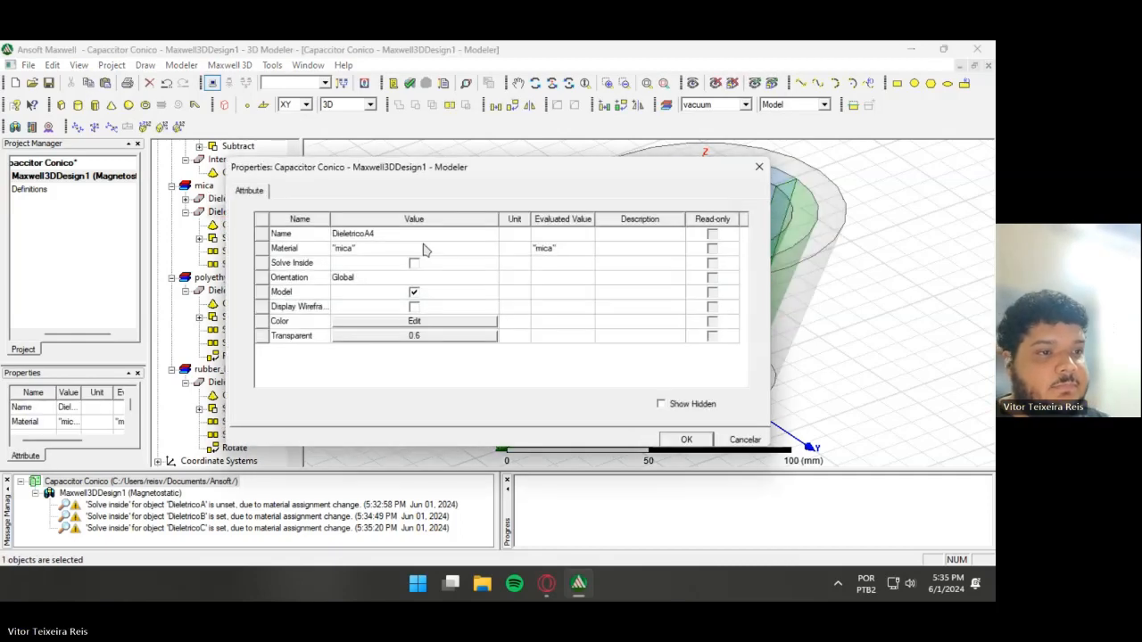
click(369, 232)
click(389, 234)
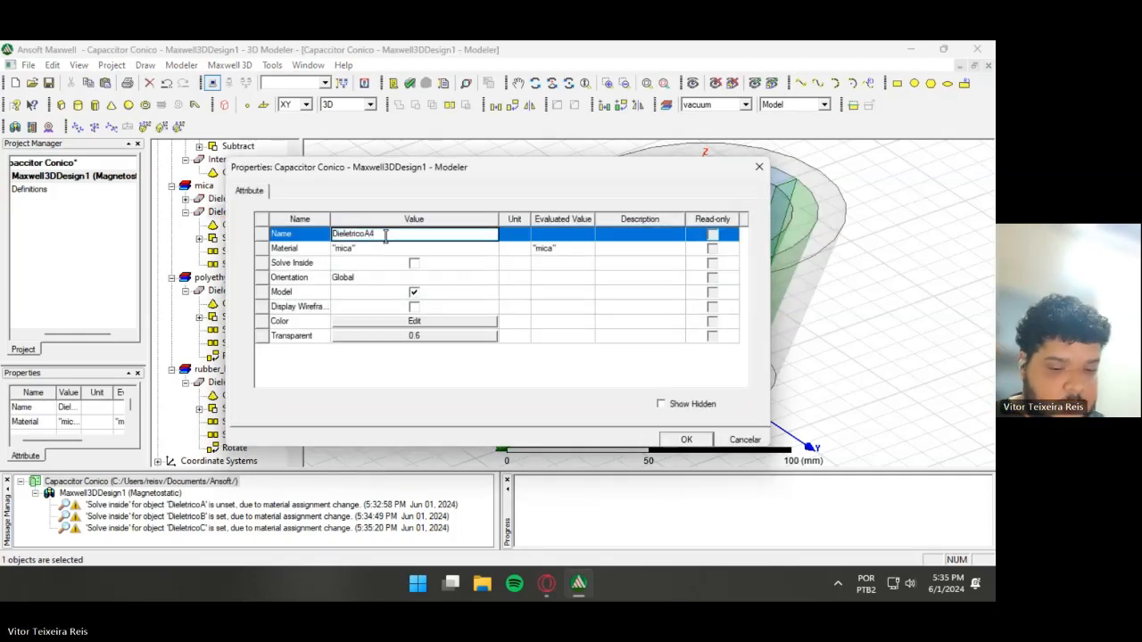
text(D)
- Search the material library for alum and assign alumina_92pct to DieletricoD
click(408, 249)
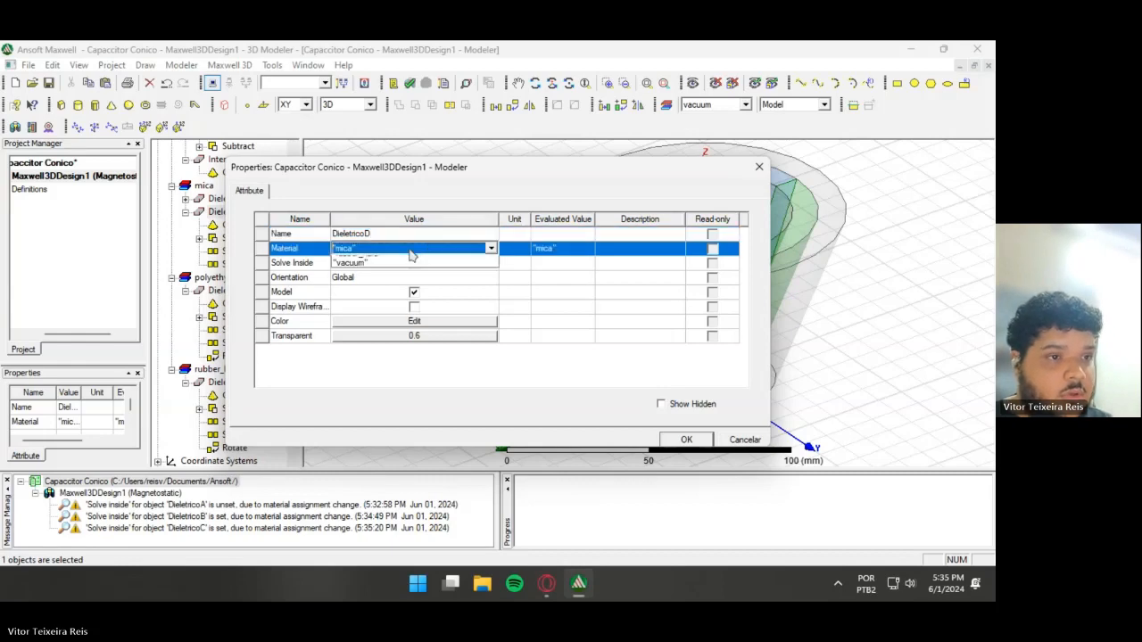
click(413, 249)
click(421, 265)
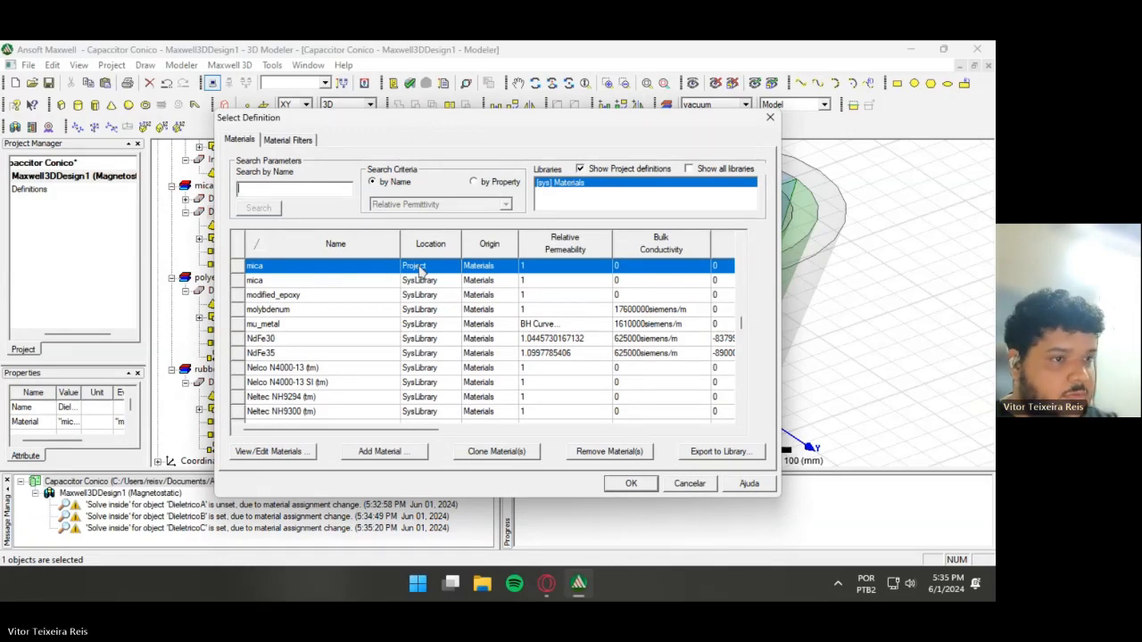
text(alum)
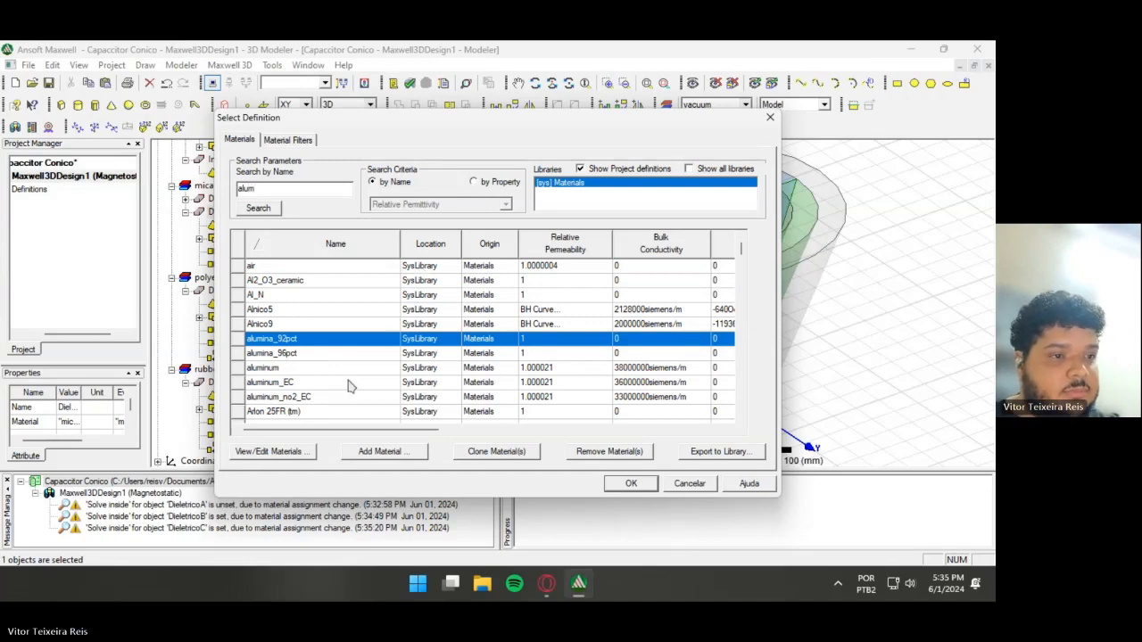
double_click(339, 338)
- Set the color of DieletricoD to yellow (RGB 255, 255, 0) and apply its property changes
click(521, 337)
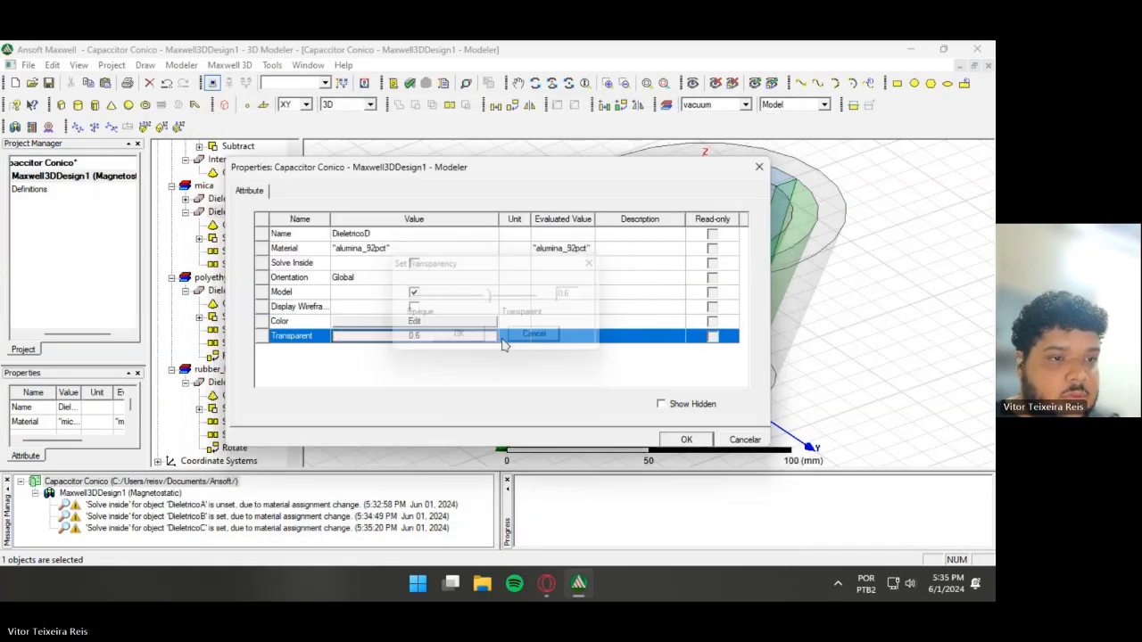
click(400, 324)
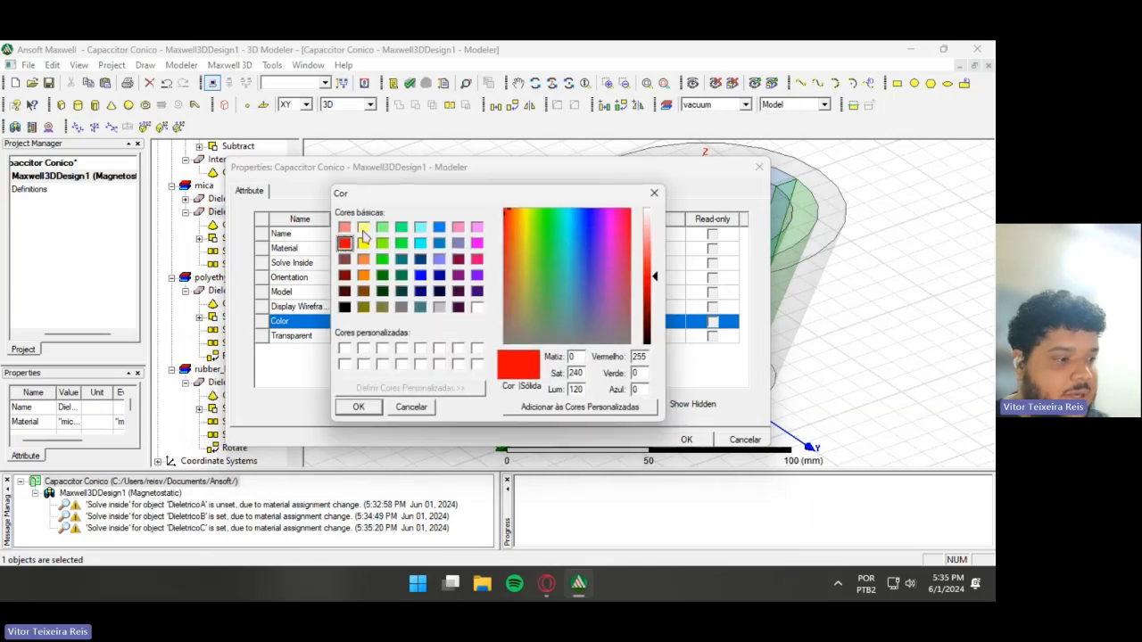
click(363, 243)
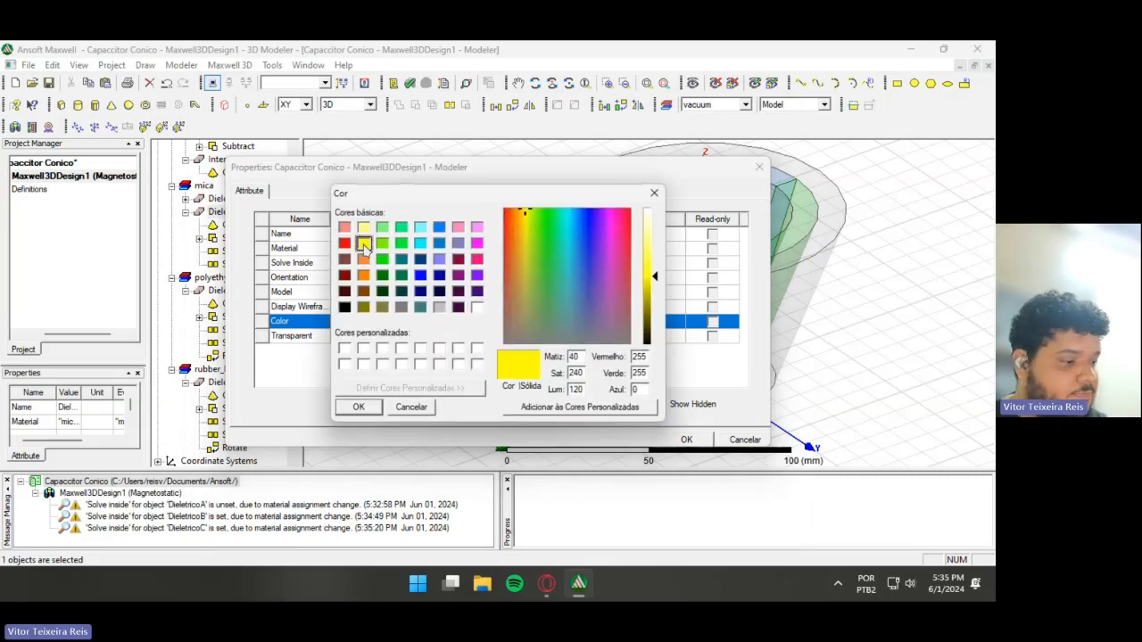
click(358, 407)
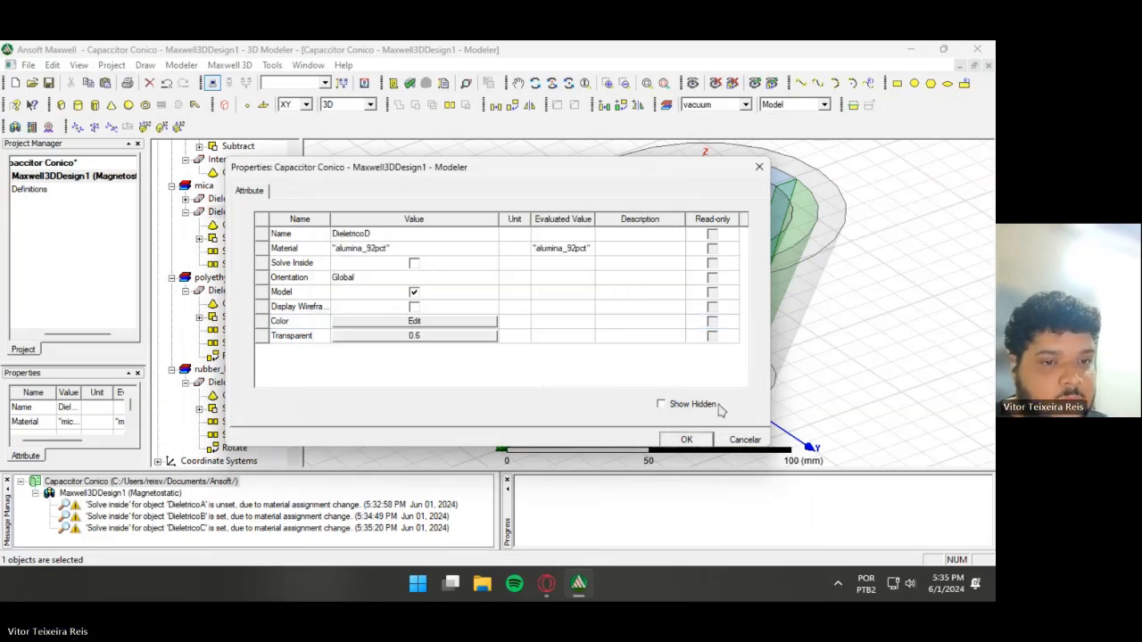
click(686, 439)
- Rotate DieletricoD 270 degrees about the Z axis
scroll(182, 161, down, 2)
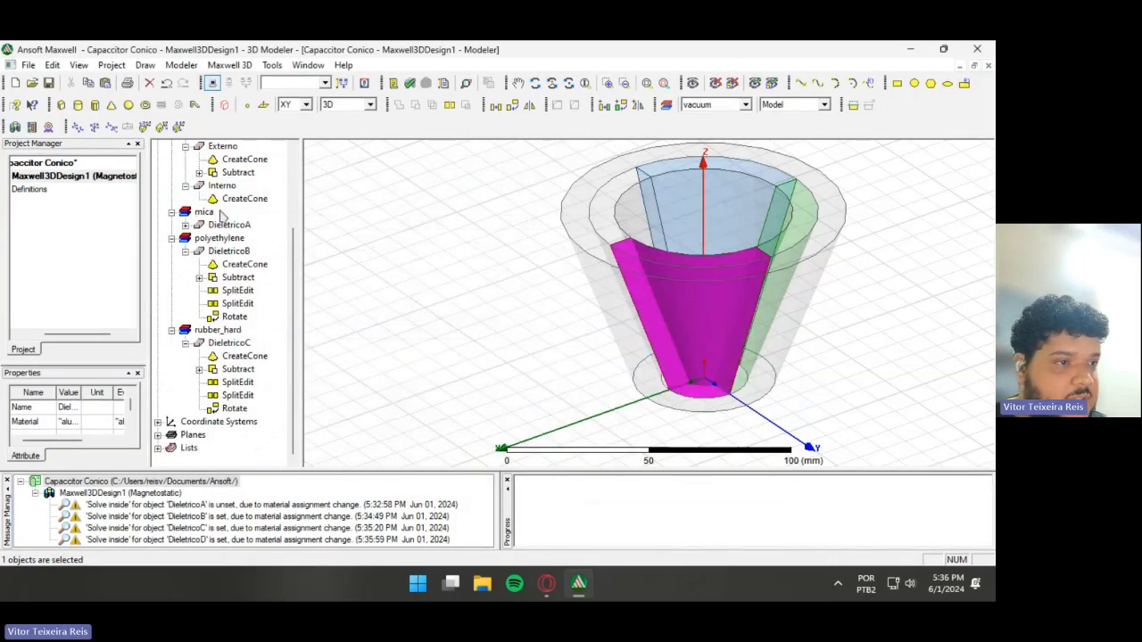
scroll(254, 319, up, 3)
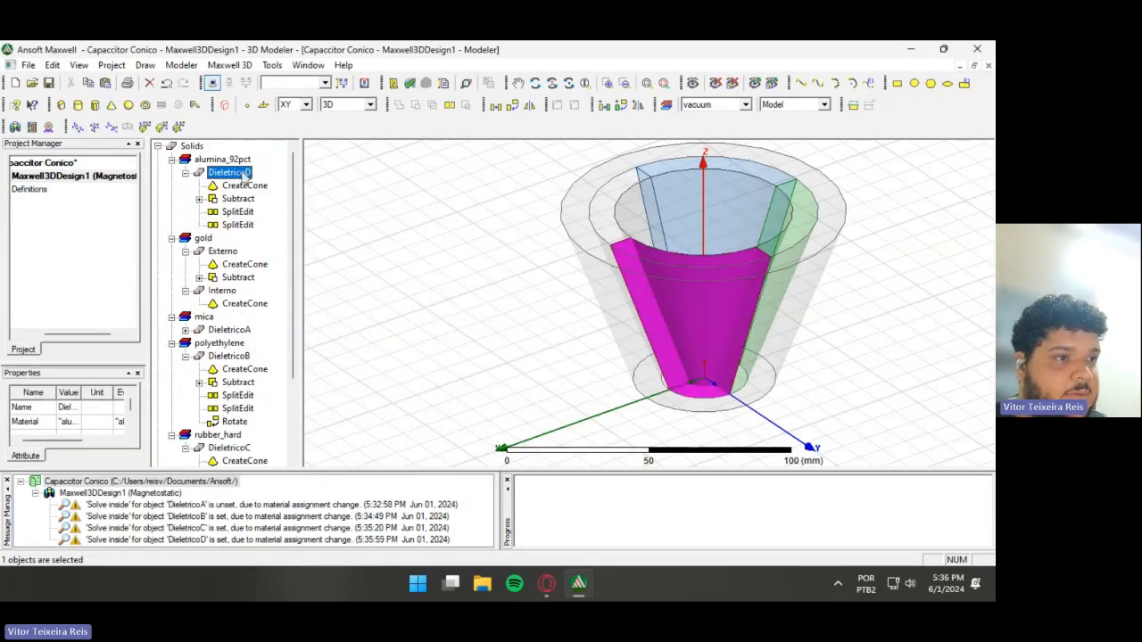
click(513, 105)
double_click(91, 123)
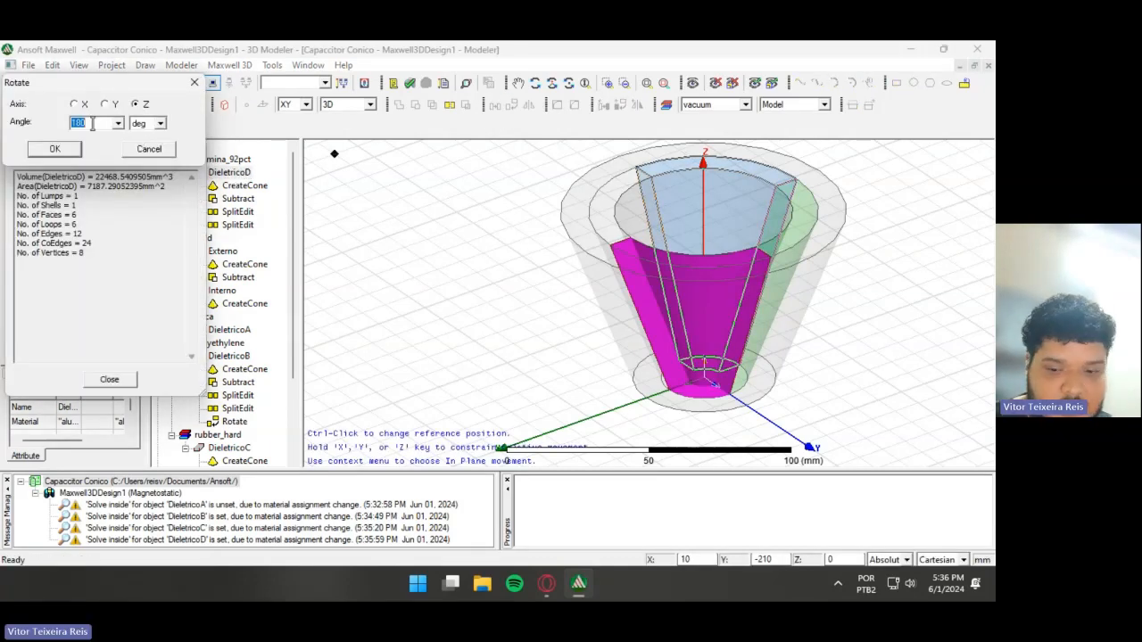
text(270)
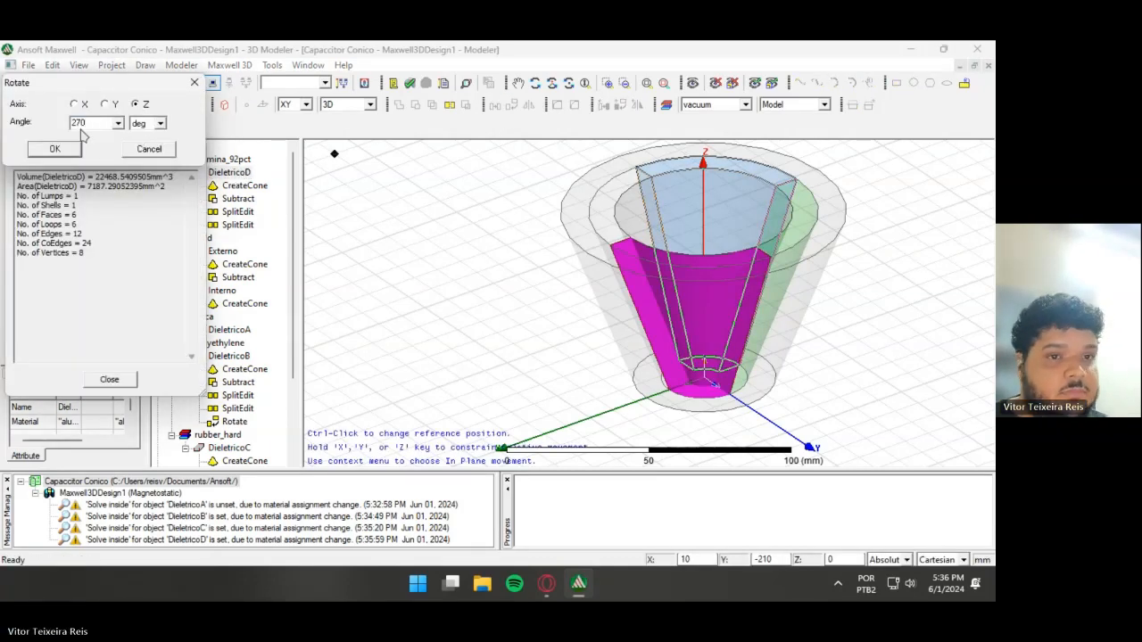
click(55, 149)
click(510, 237)
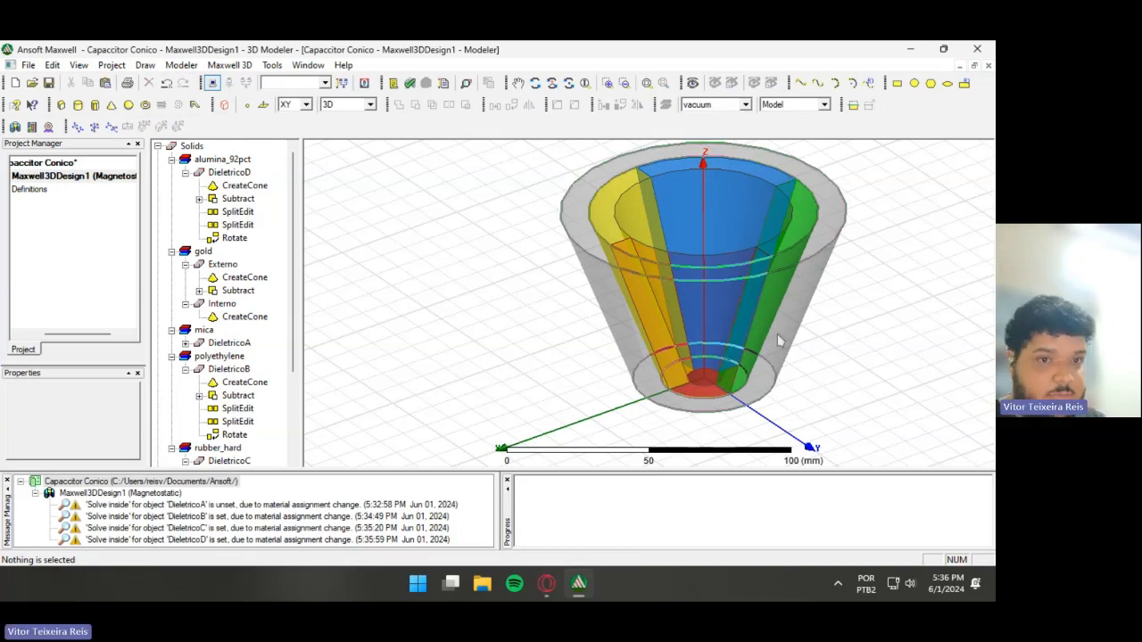
alt+drag(844, 280, 749, 268)
click(743, 260)
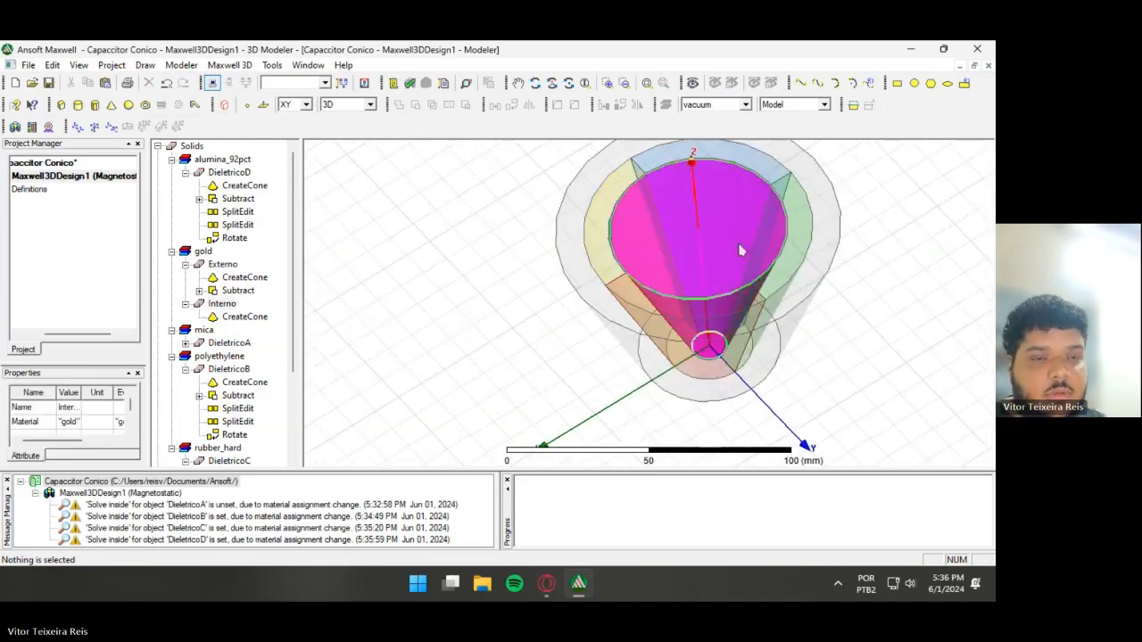
click(862, 273)
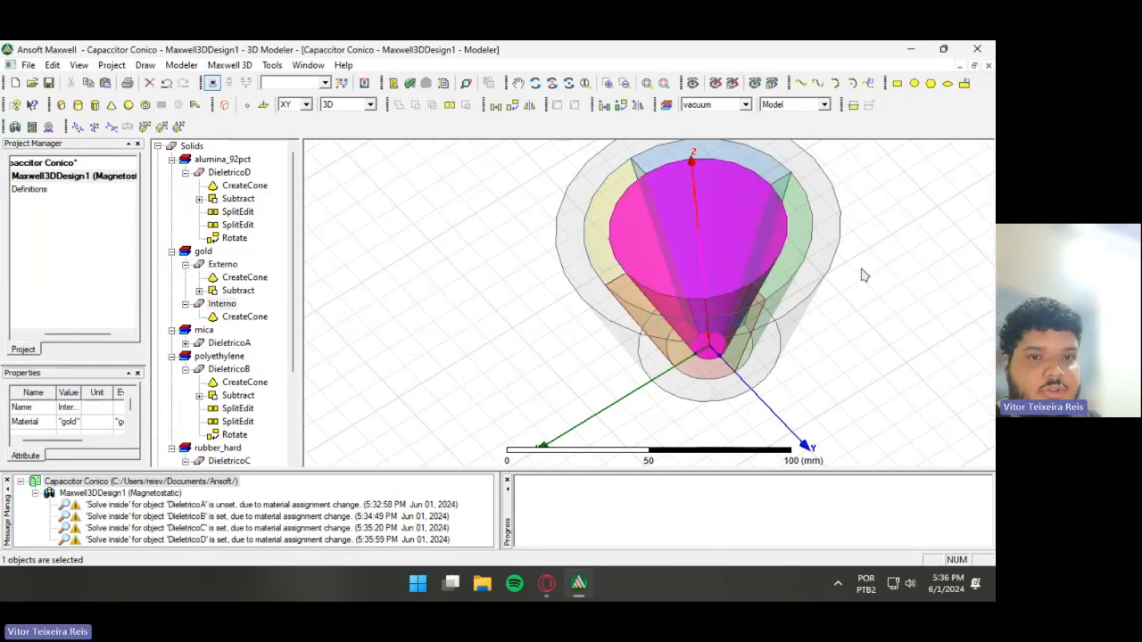
alt+drag(861, 288, 808, 312)
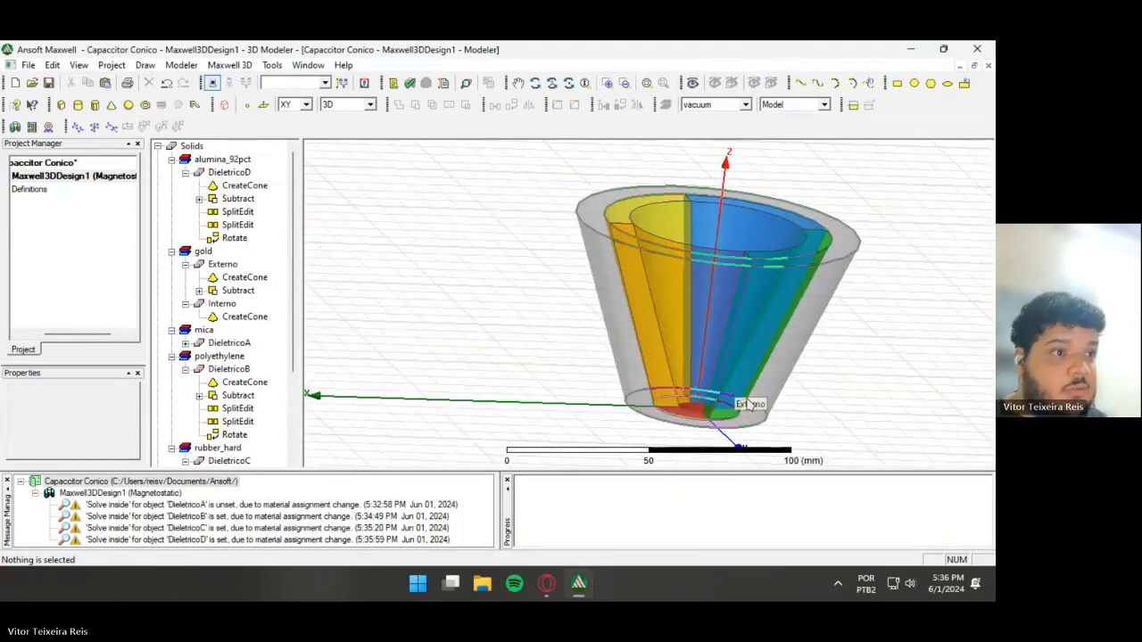
- Collapse the alumina_92pct, polyethylene and rubber_hard material groups in the model tree
click(171, 160)
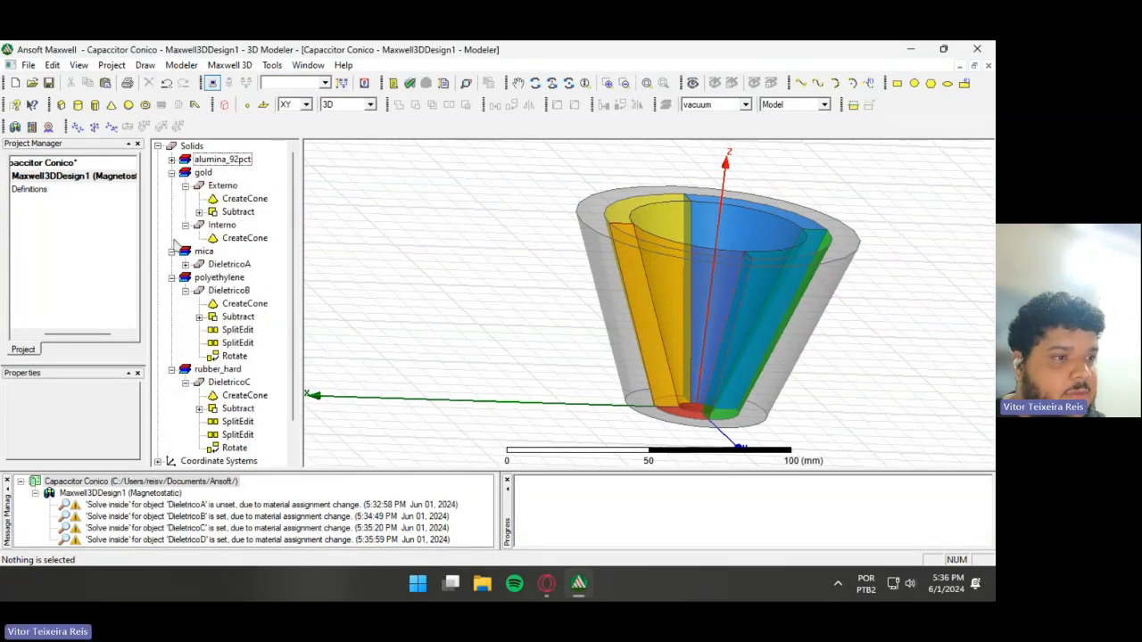
click(171, 278)
click(171, 291)
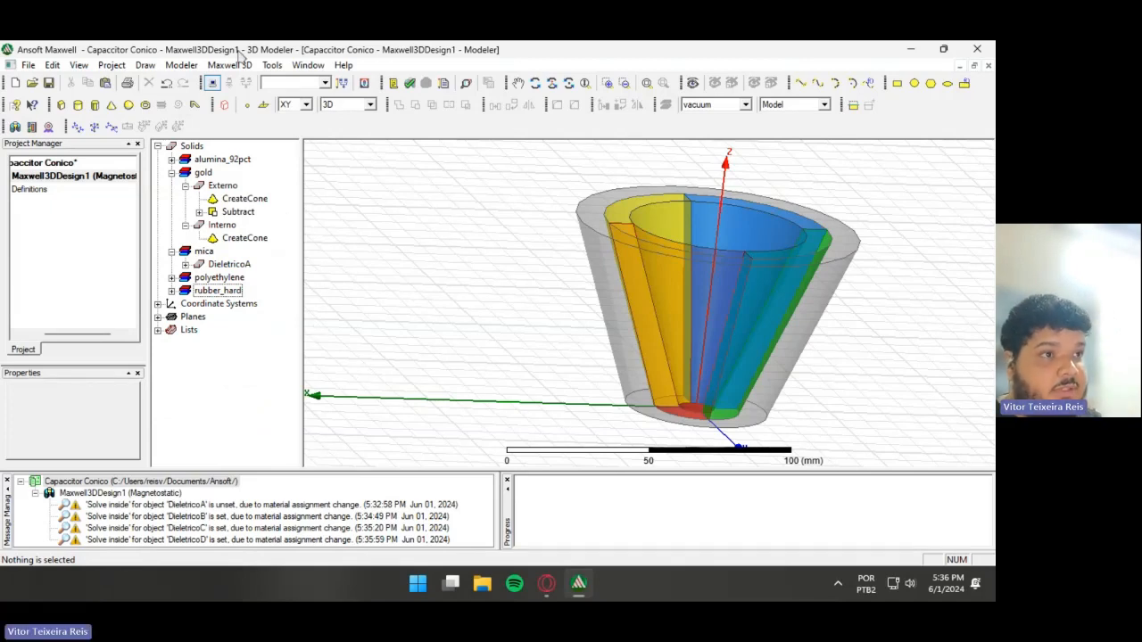
- Change the design's solution type to Electrostatic
click(229, 65)
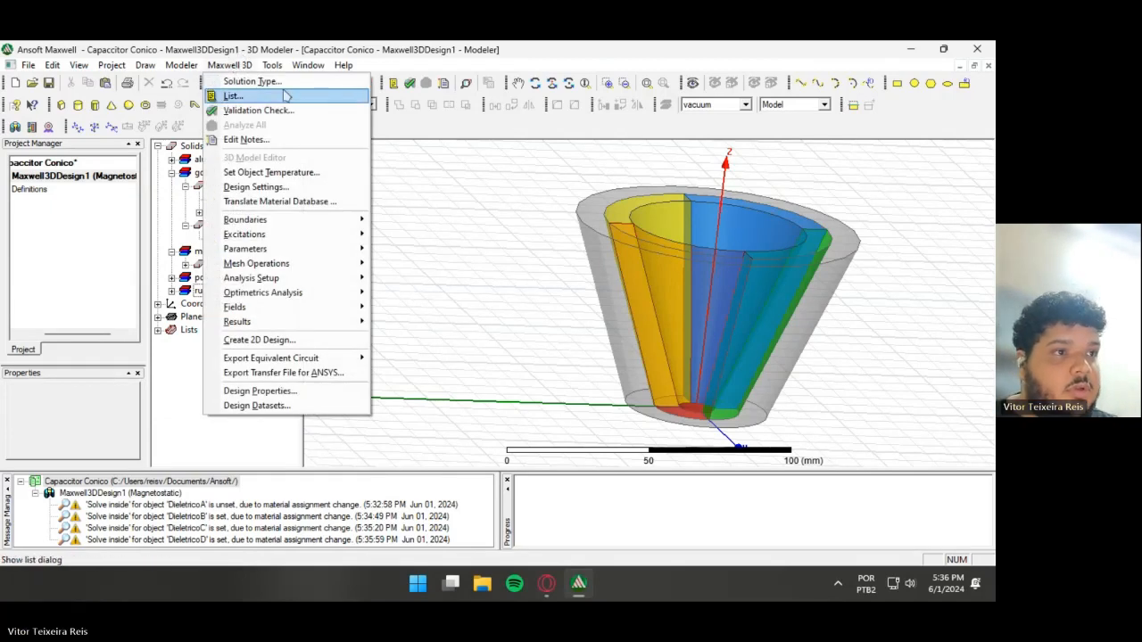
click(252, 81)
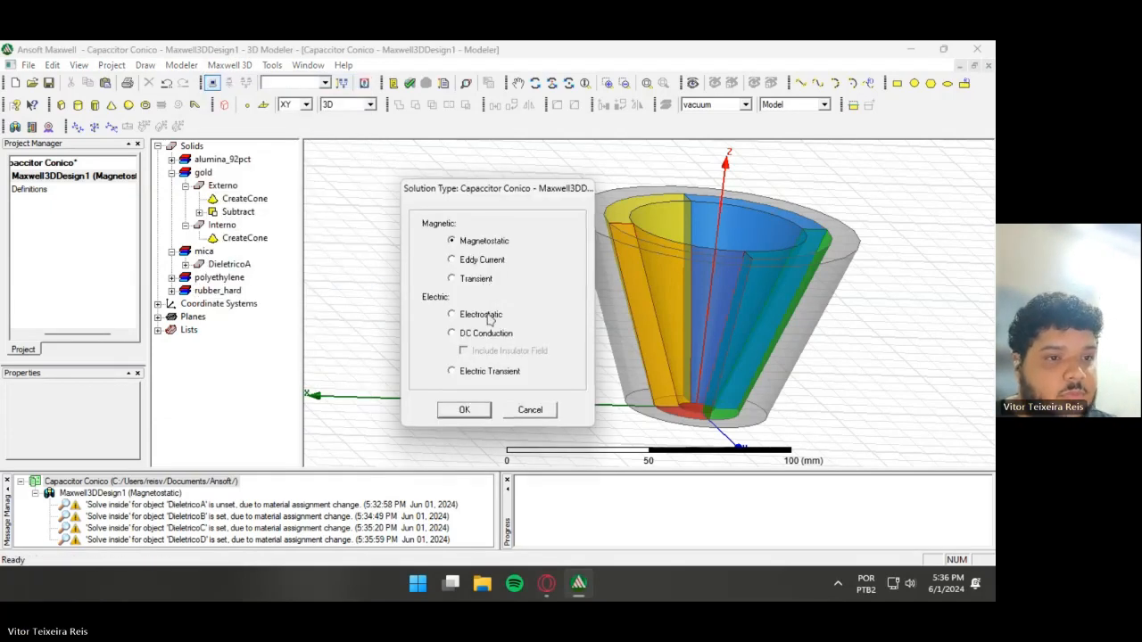
click(464, 408)
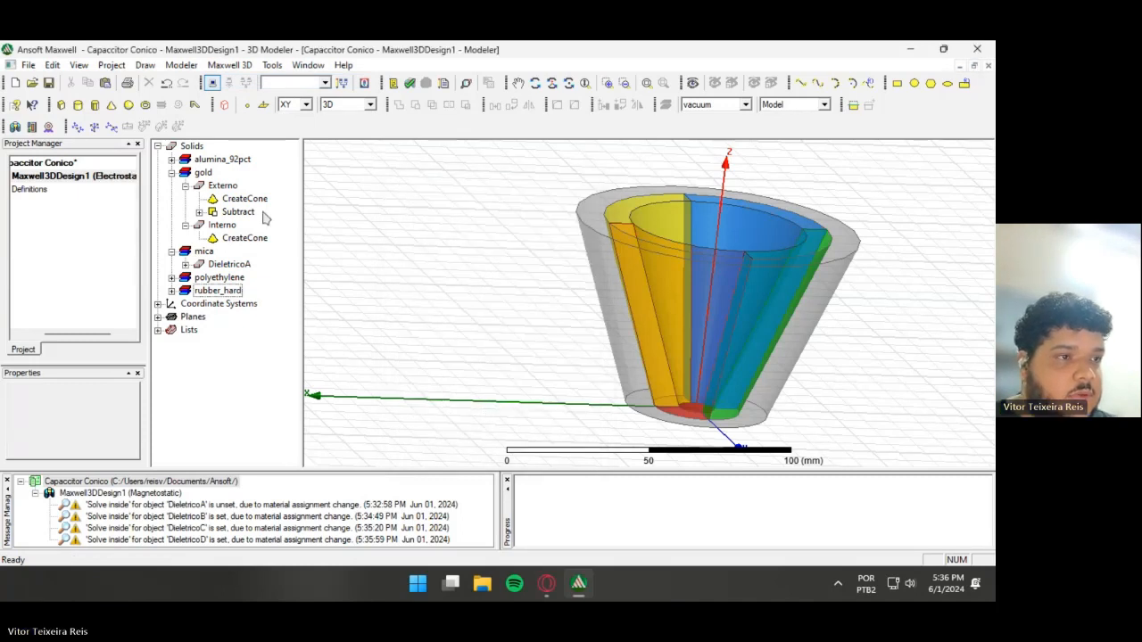
- Assign a voltage excitation of 3 V to the outer gold cone Externo
right_click(233, 189)
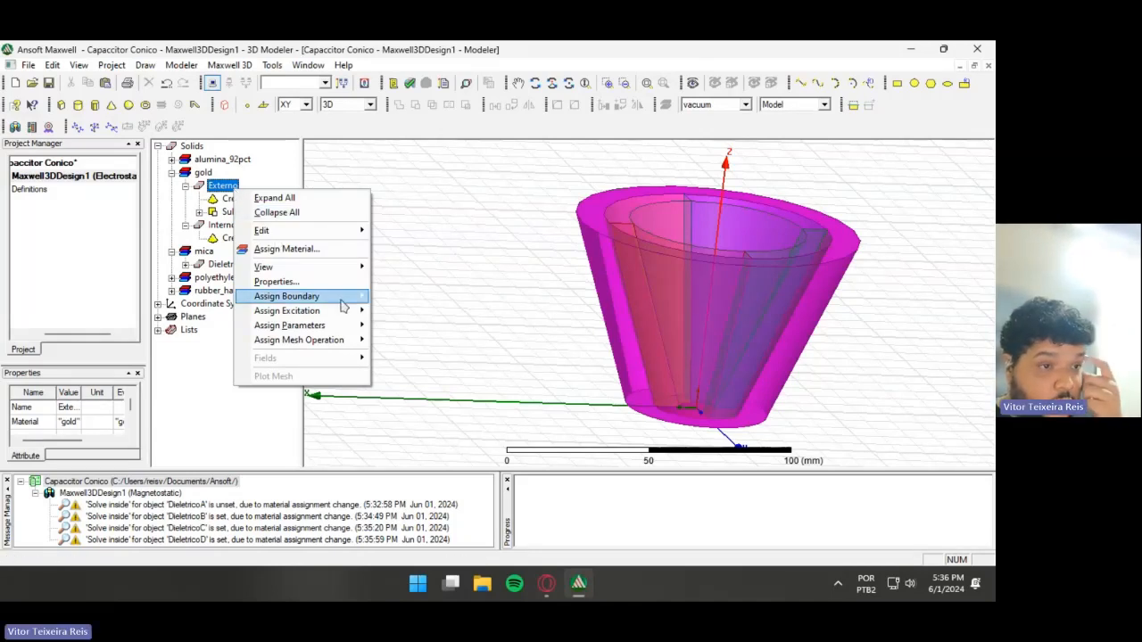
mouse_move(348, 310)
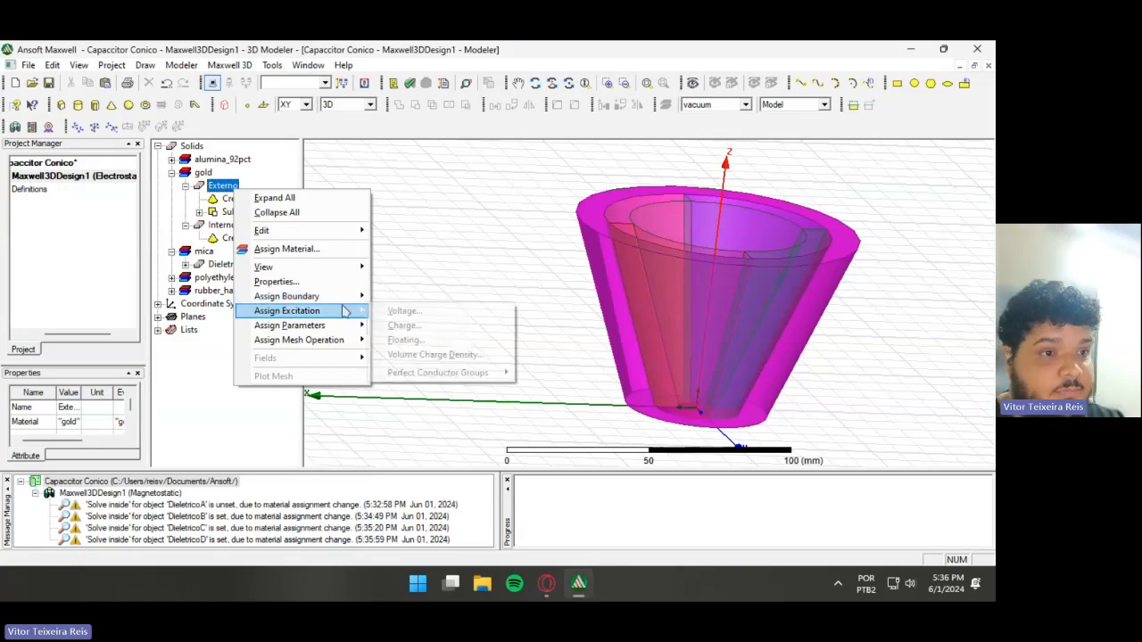
click(435, 311)
double_click(457, 277)
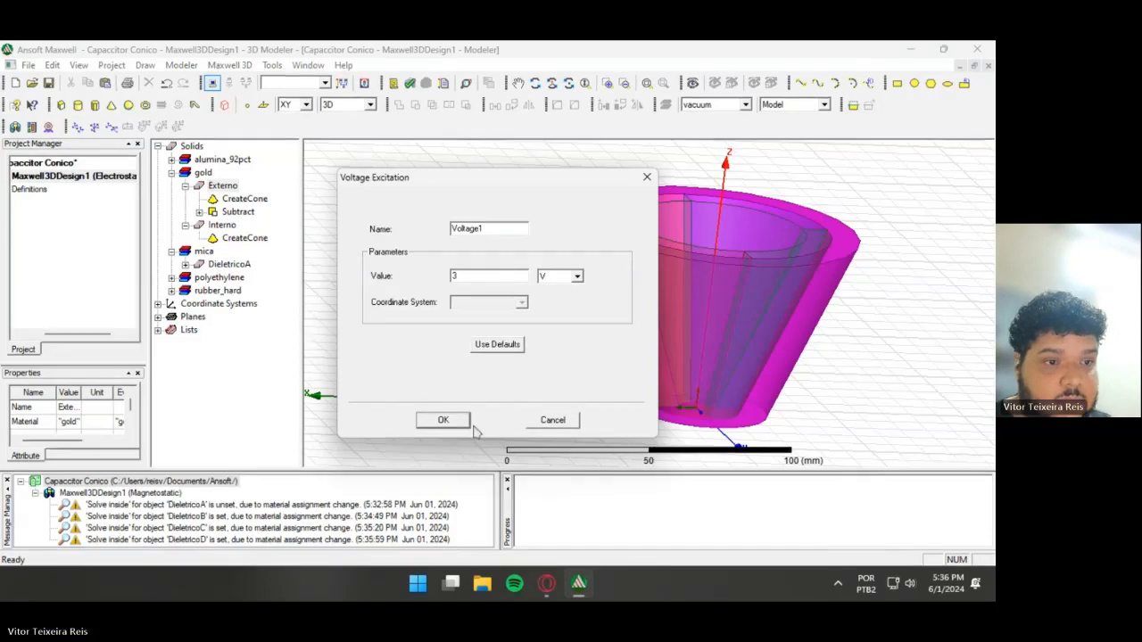
click(444, 420)
- Assign a voltage excitation of -5 V to the inner gold cone Interno
click(223, 224)
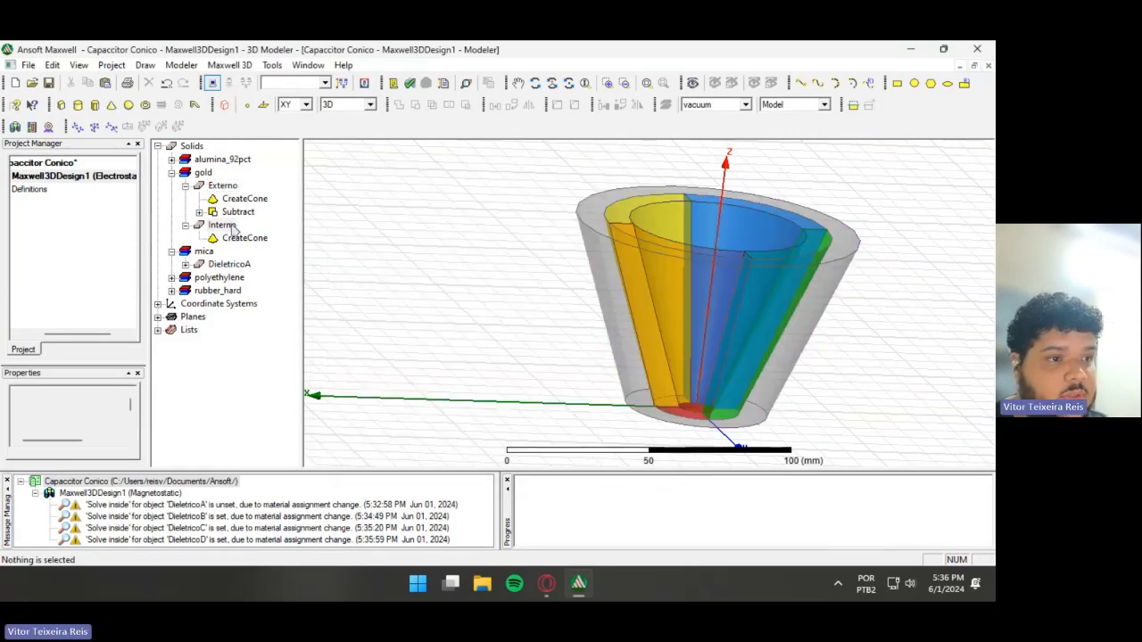
right_click(234, 227)
mouse_move(317, 346)
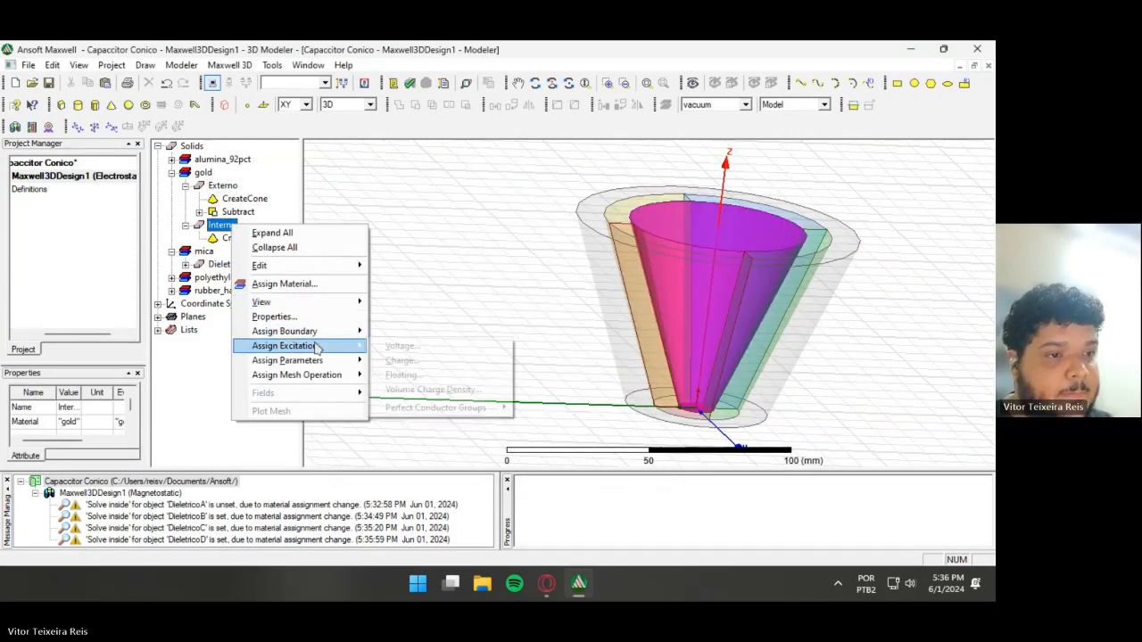
click(401, 347)
double_click(480, 277)
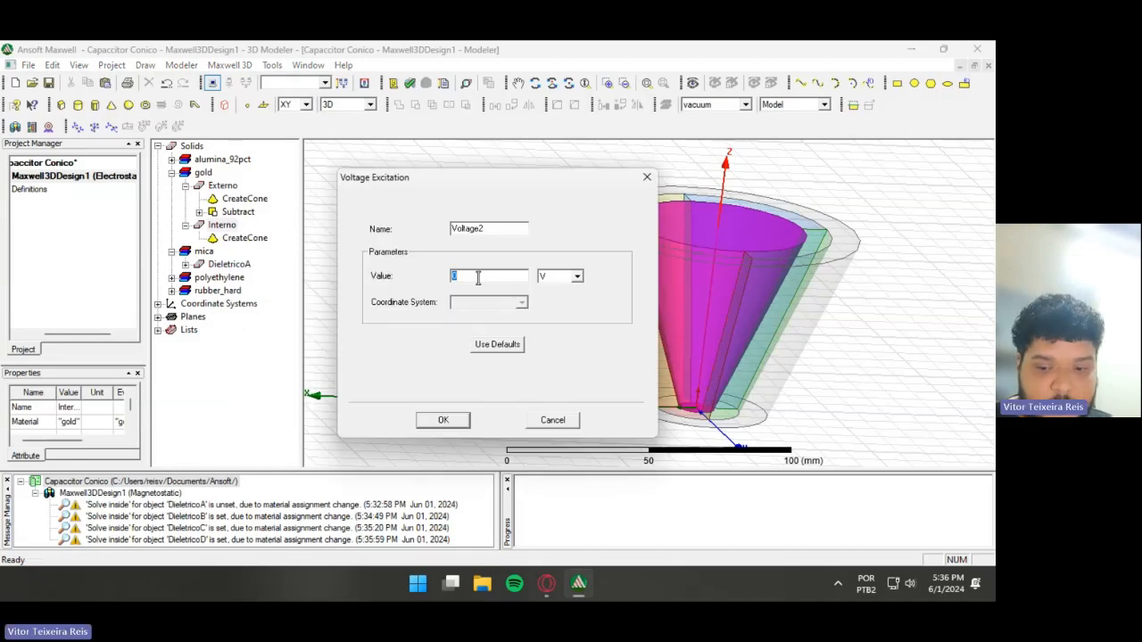
text(-5)
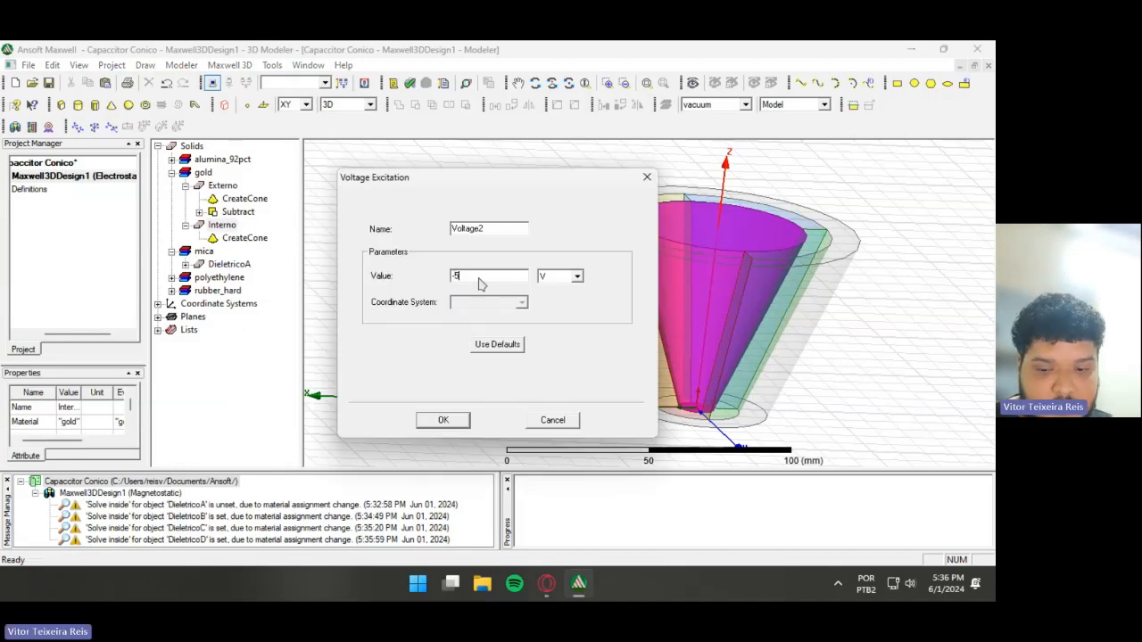
click(443, 420)
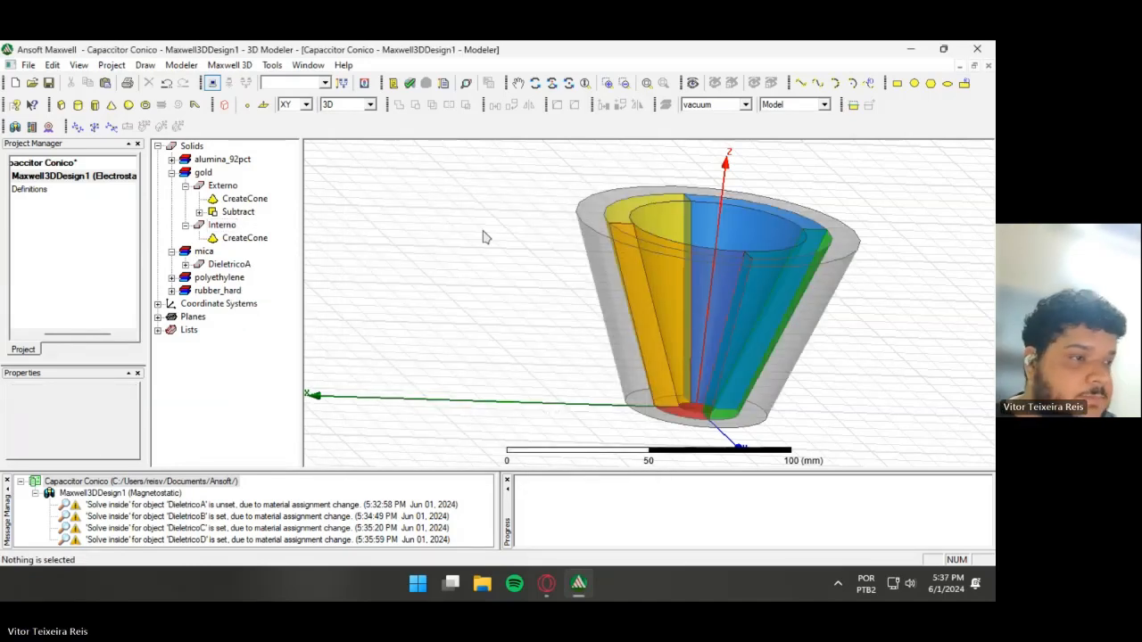
- Collapse the mica group and create a vacuum region around the capacitor with 0 percentage offset padding in all directions
click(172, 251)
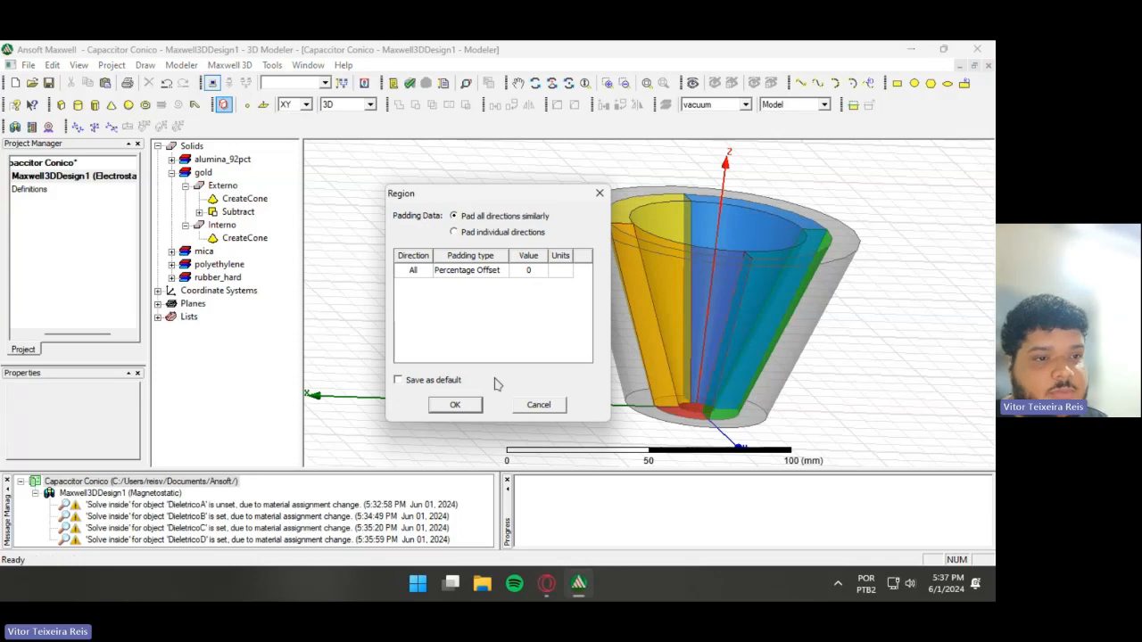
click(454, 404)
click(454, 258)
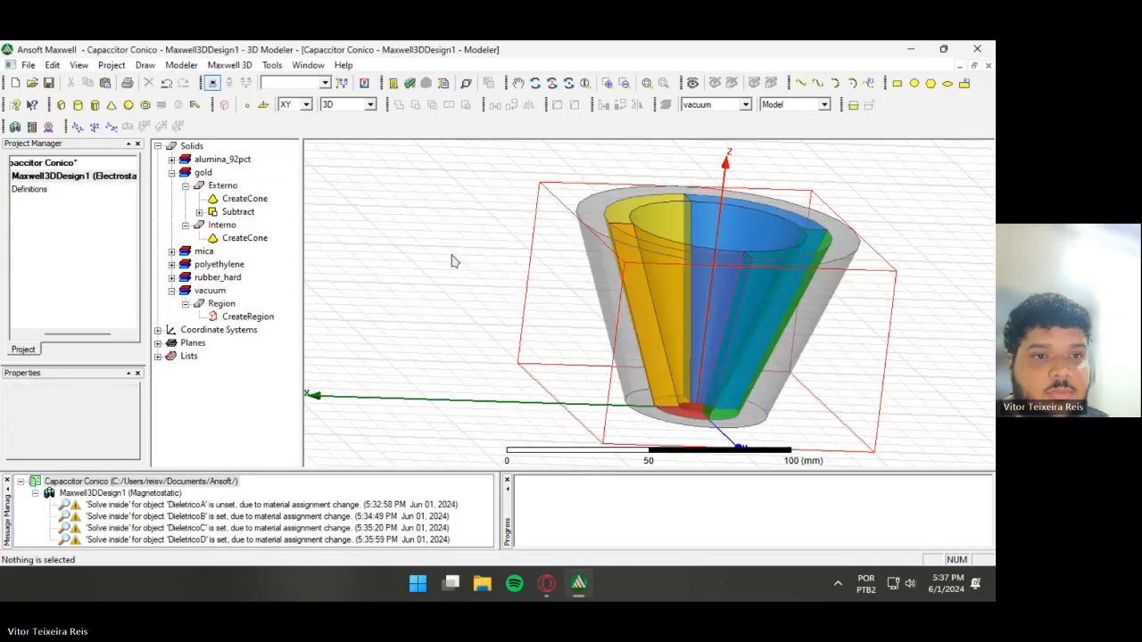
- Assign a matrix parameter that includes both voltage sources, Voltage1 and Voltage2
click(227, 65)
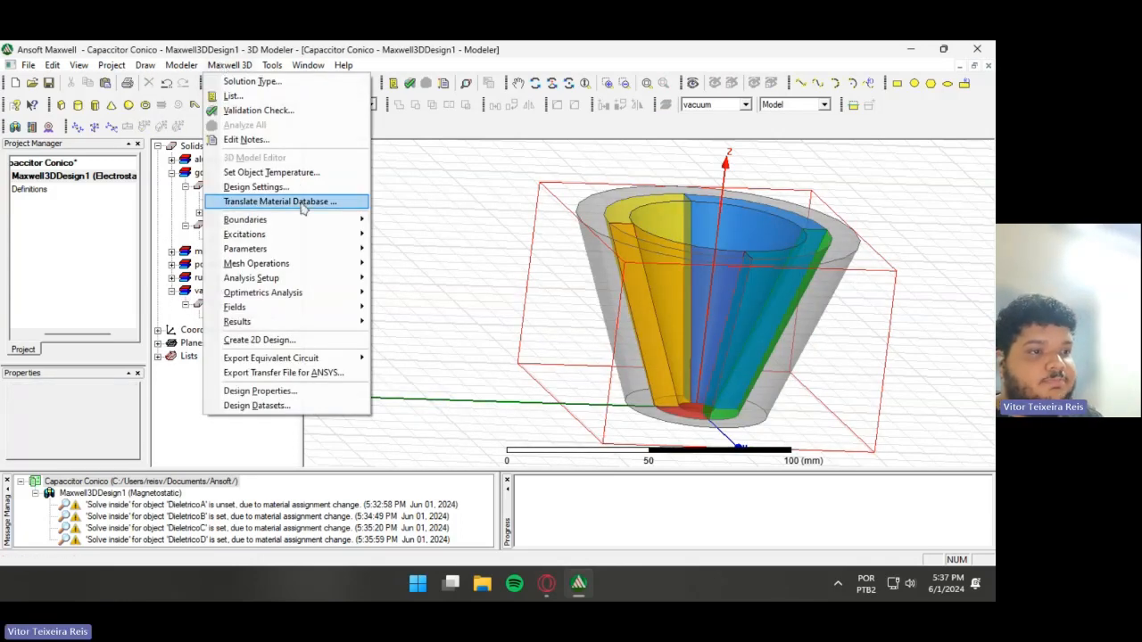
mouse_move(258, 249)
mouse_move(404, 248)
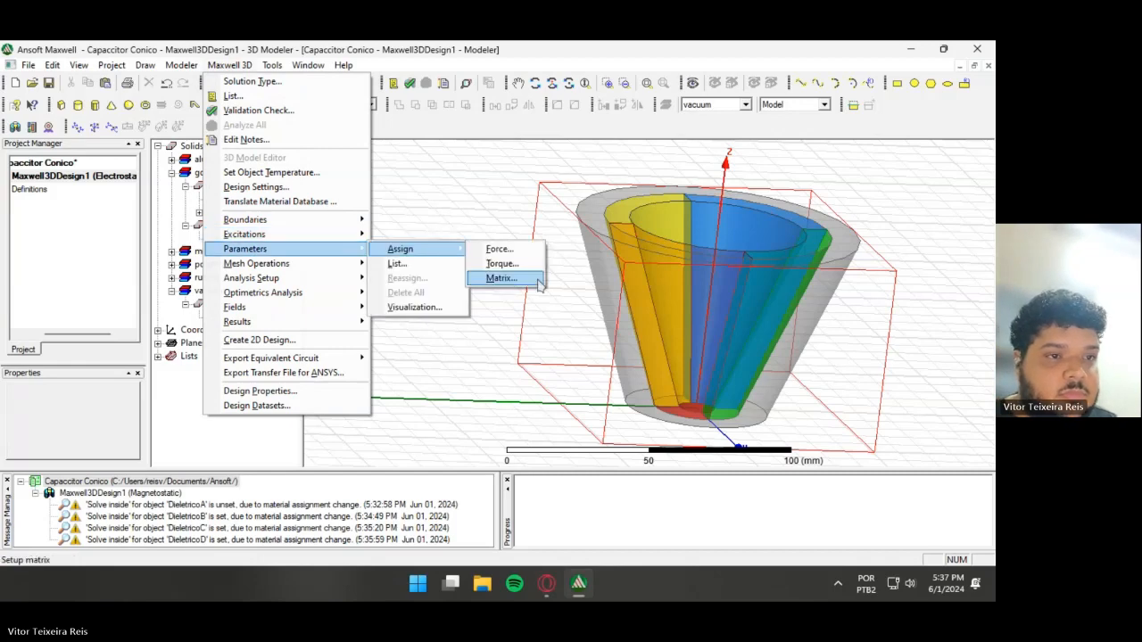
click(496, 280)
click(664, 243)
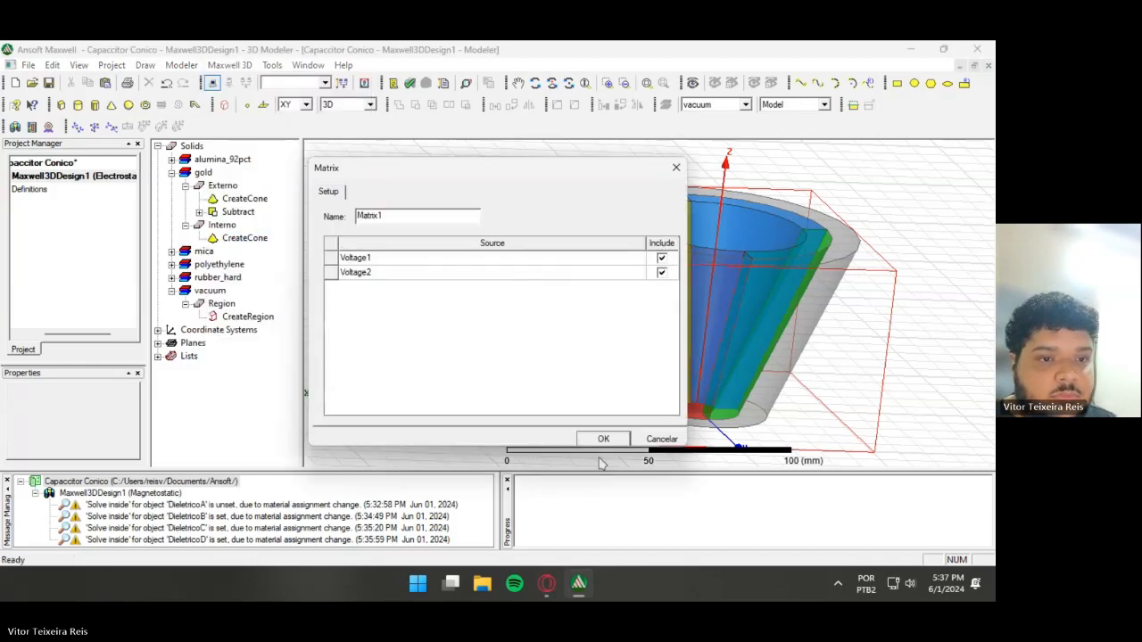
click(604, 438)
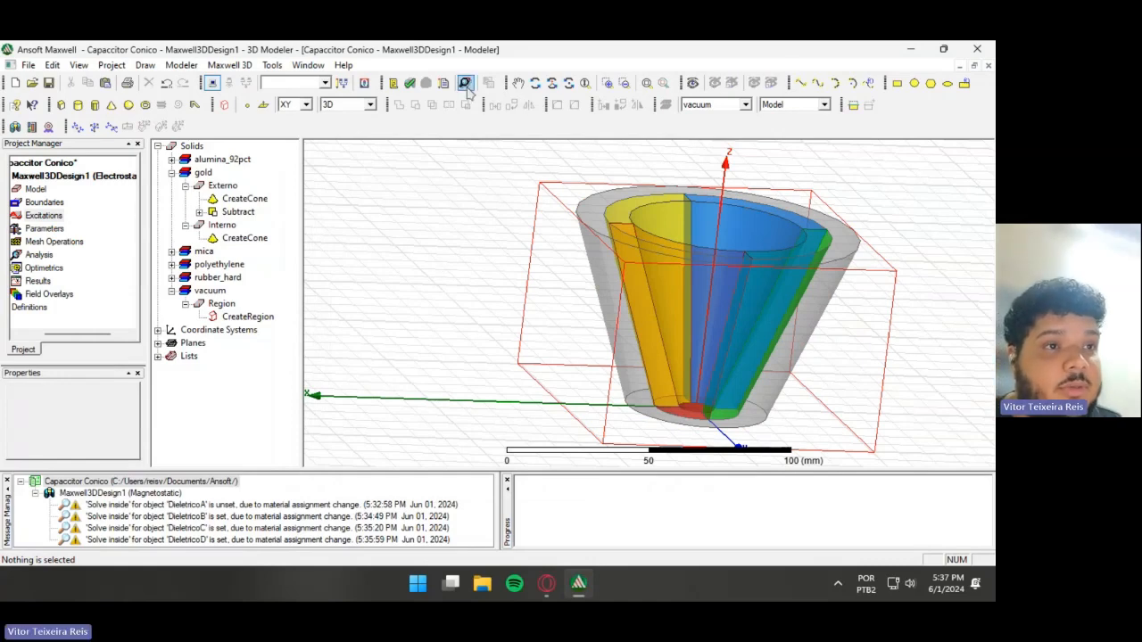
- Add a solve setup with a maximum of 10 passes and 1 percent error, and run the design's validation check
click(465, 83)
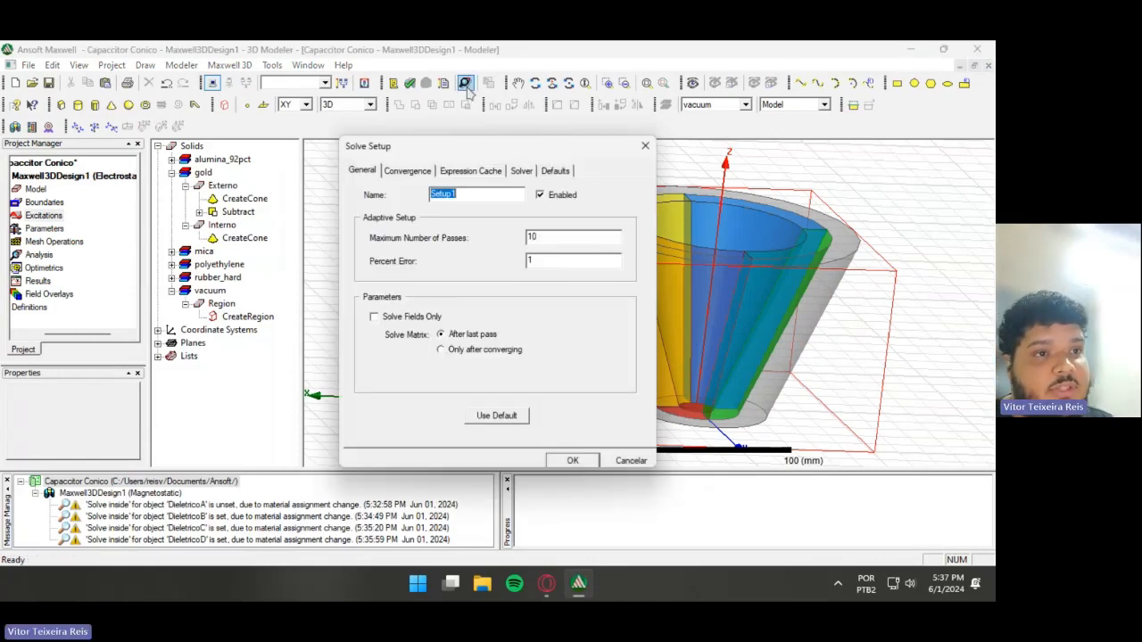
click(568, 460)
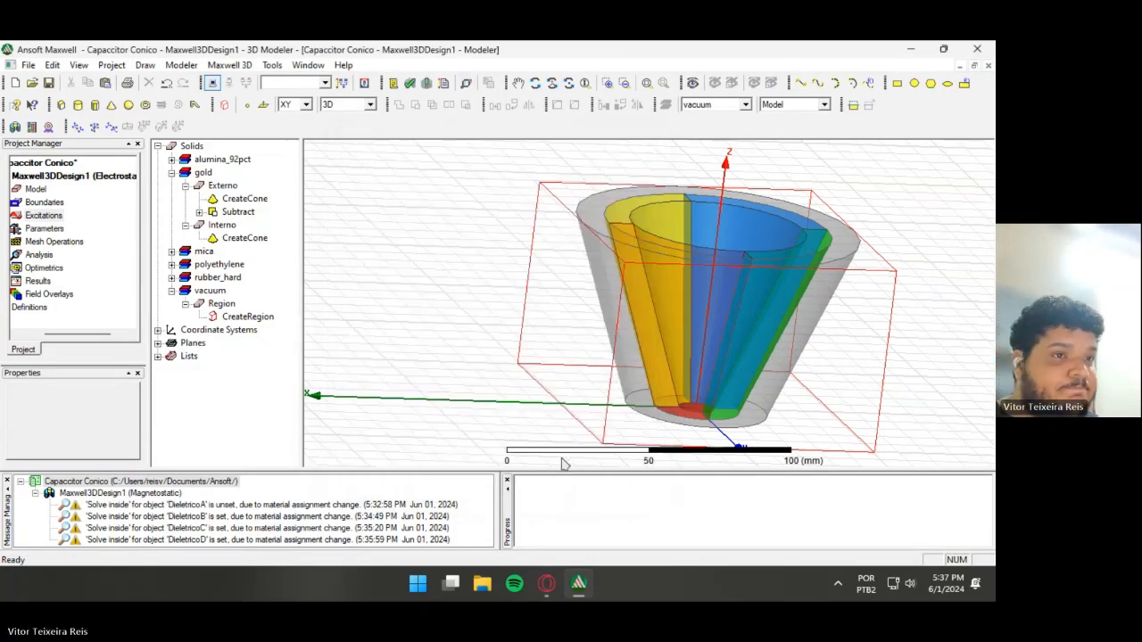
click(409, 83)
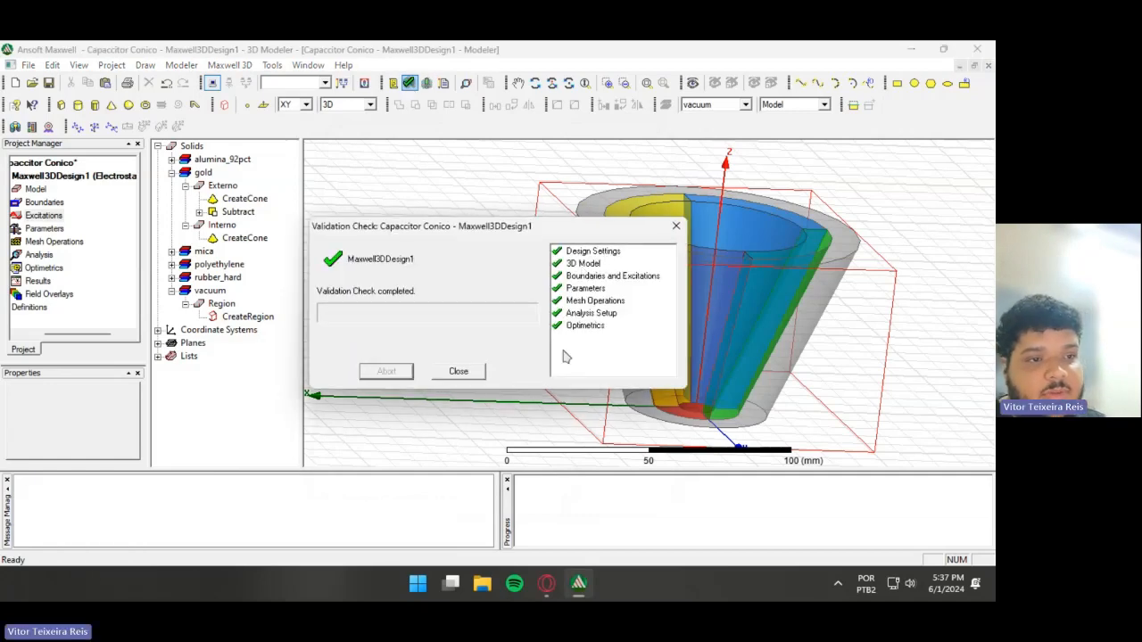
click(459, 371)
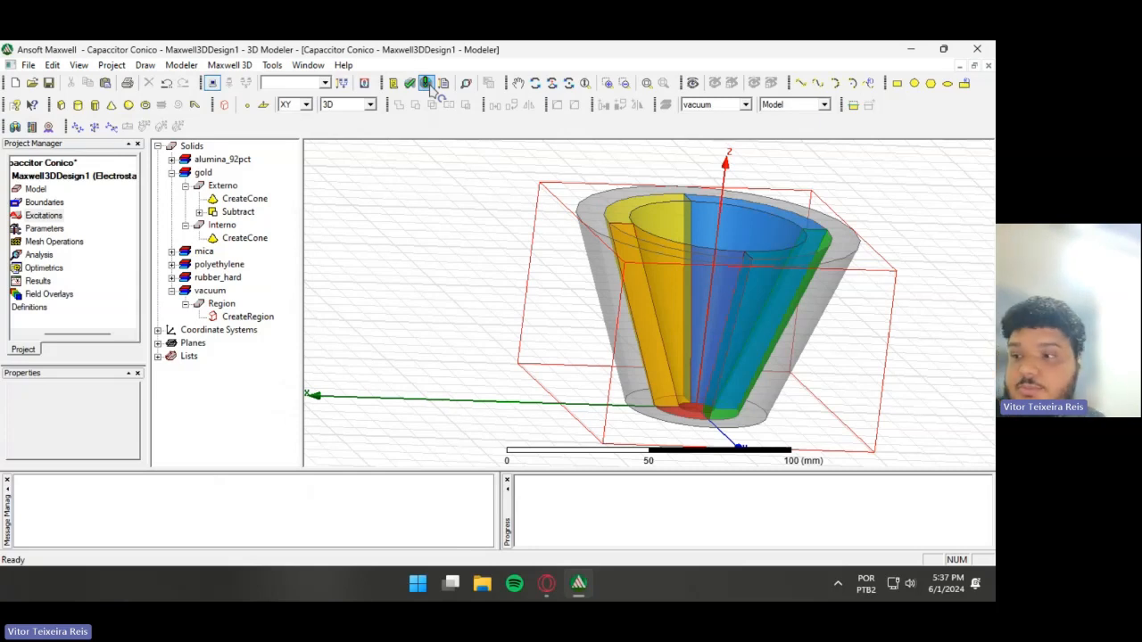
- Run the analysis of the whole design to solve the conical capacitor's electrostatic simulation
click(429, 85)
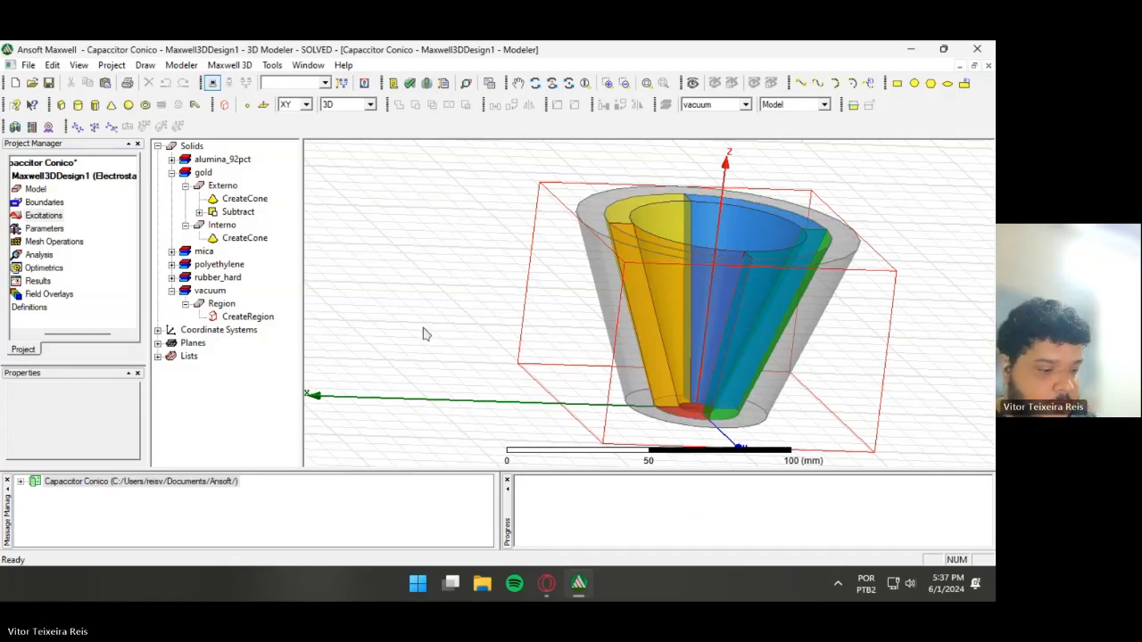
click(945, 408)
drag(945, 408, 943, 321)
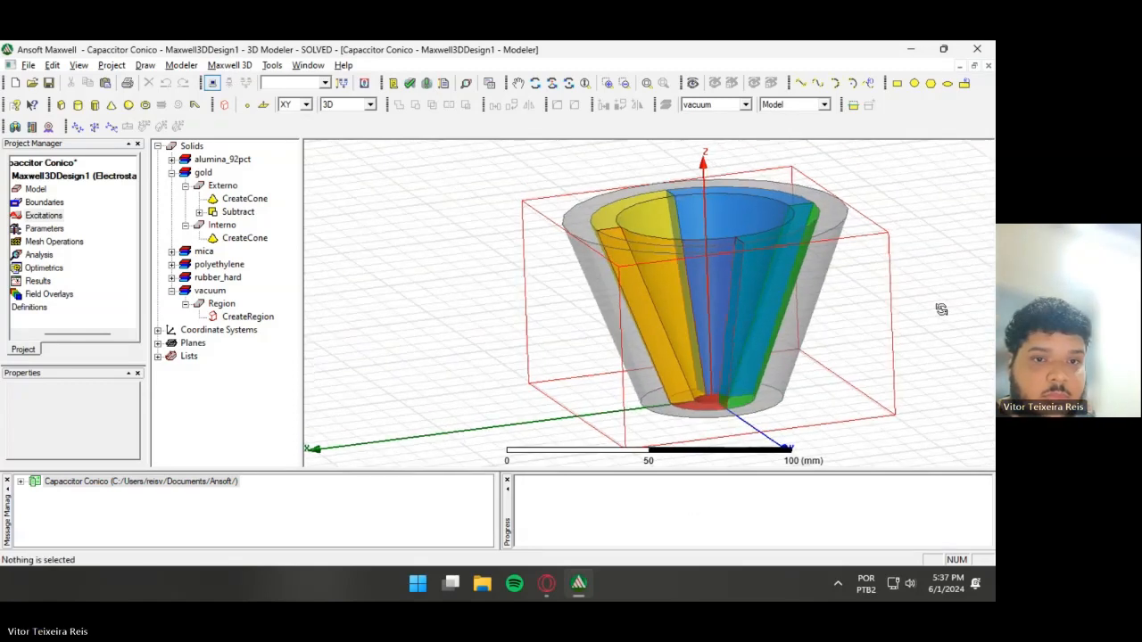
drag(428, 283, 414, 374)
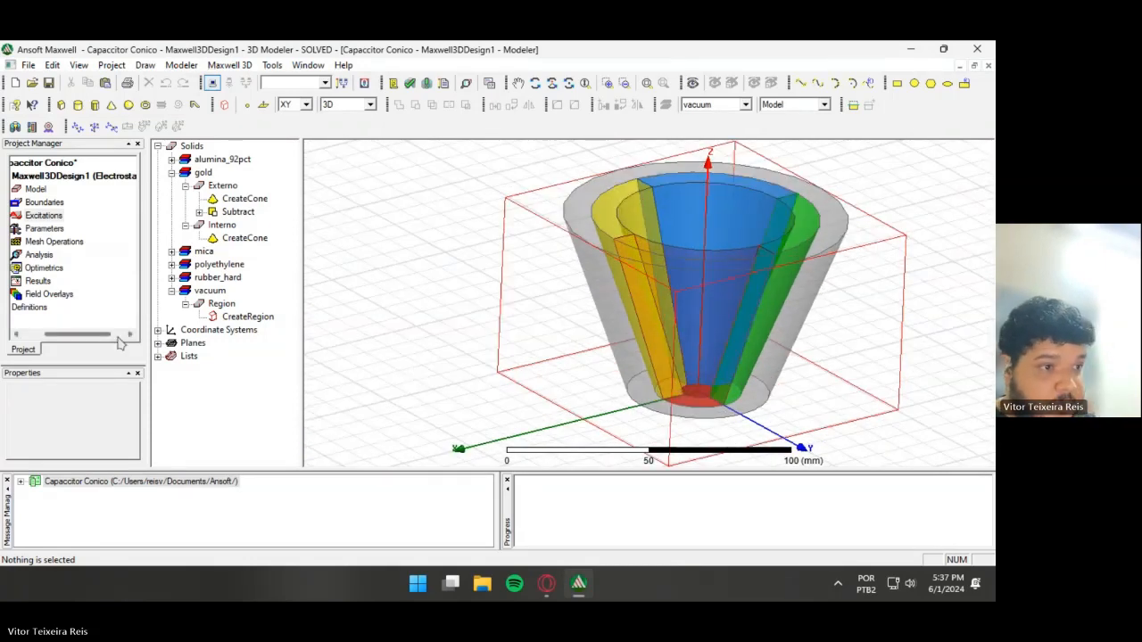
- Plot the electric field magnitude Mag_E on the Global:XY plane for AllObjects, using the Setup1 LastAdaptive solution
click(158, 343)
click(225, 369)
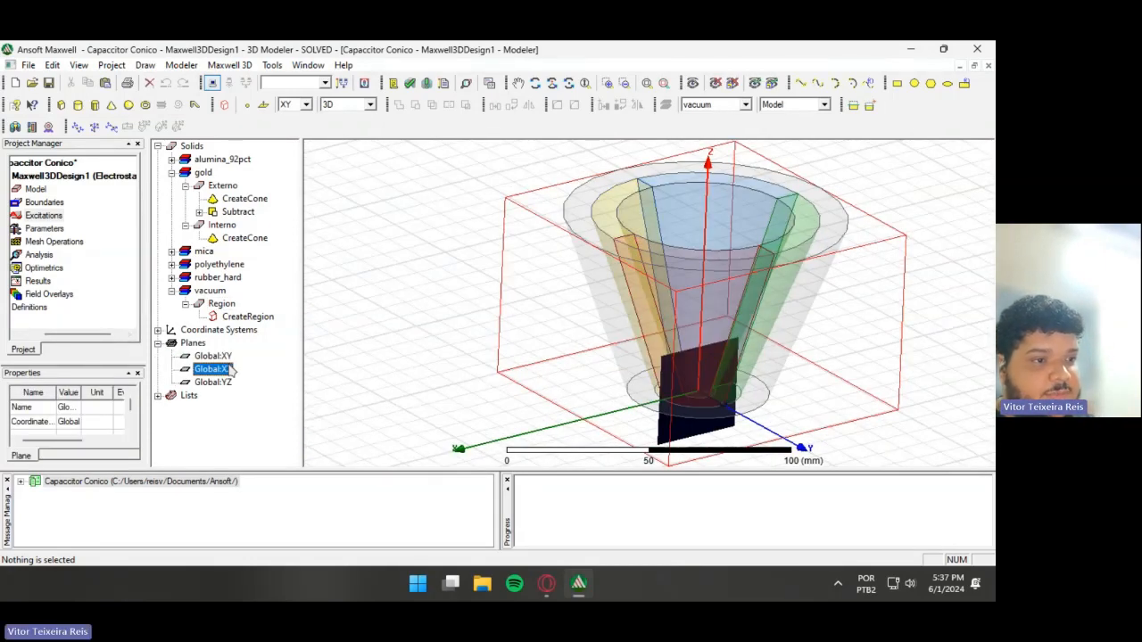
key(Up)
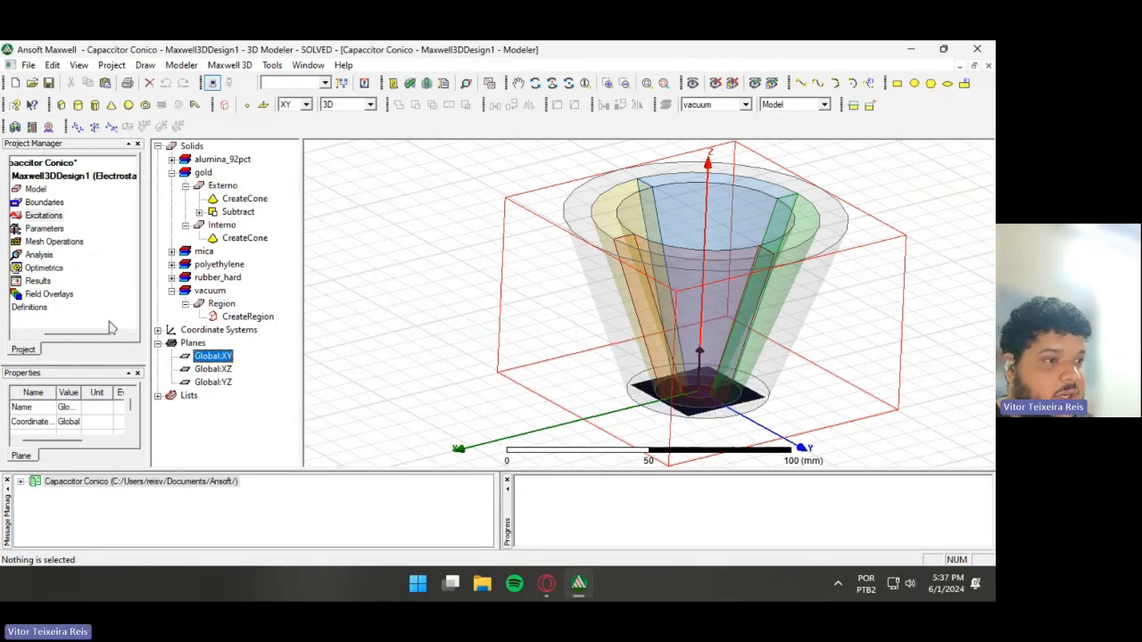
right_click(63, 294)
mouse_move(143, 304)
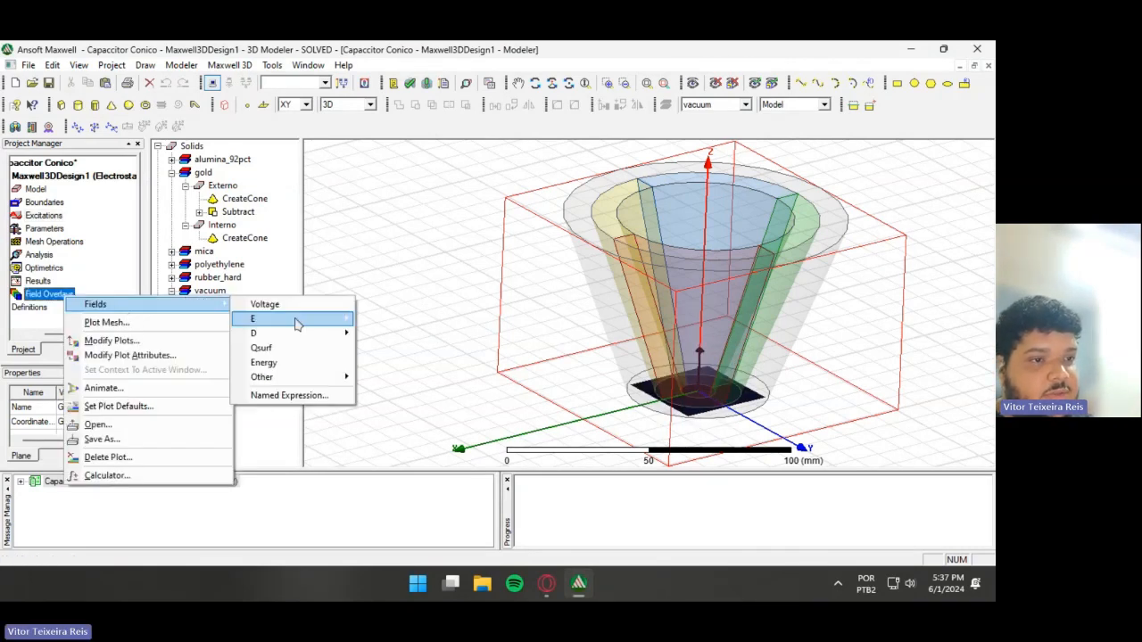
mouse_move(297, 322)
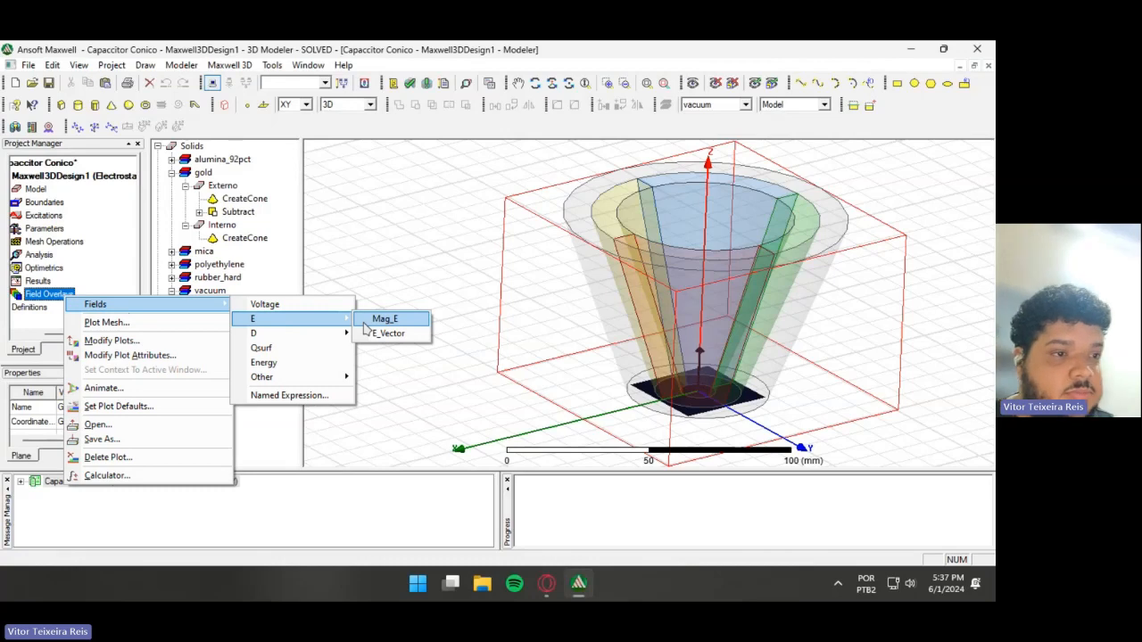
click(374, 319)
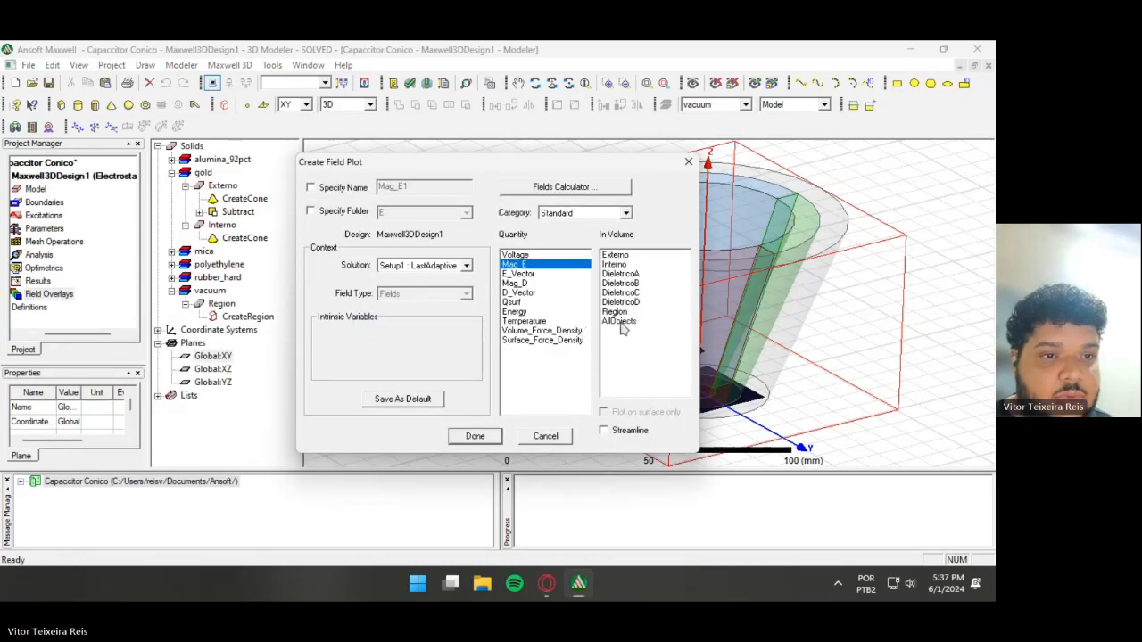
click(620, 322)
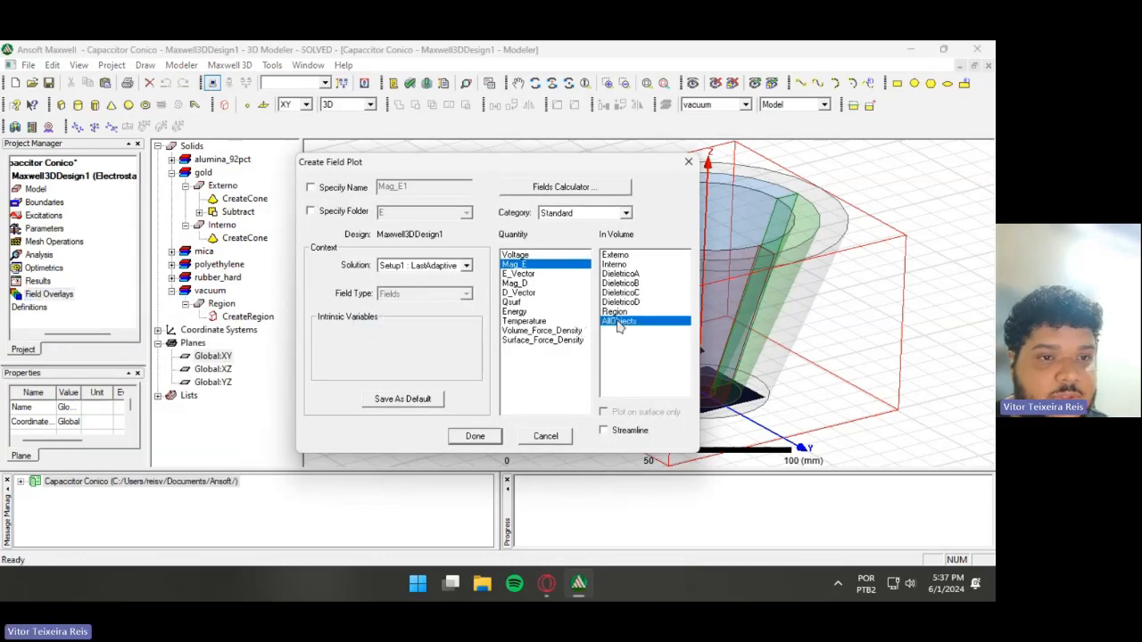
click(476, 436)
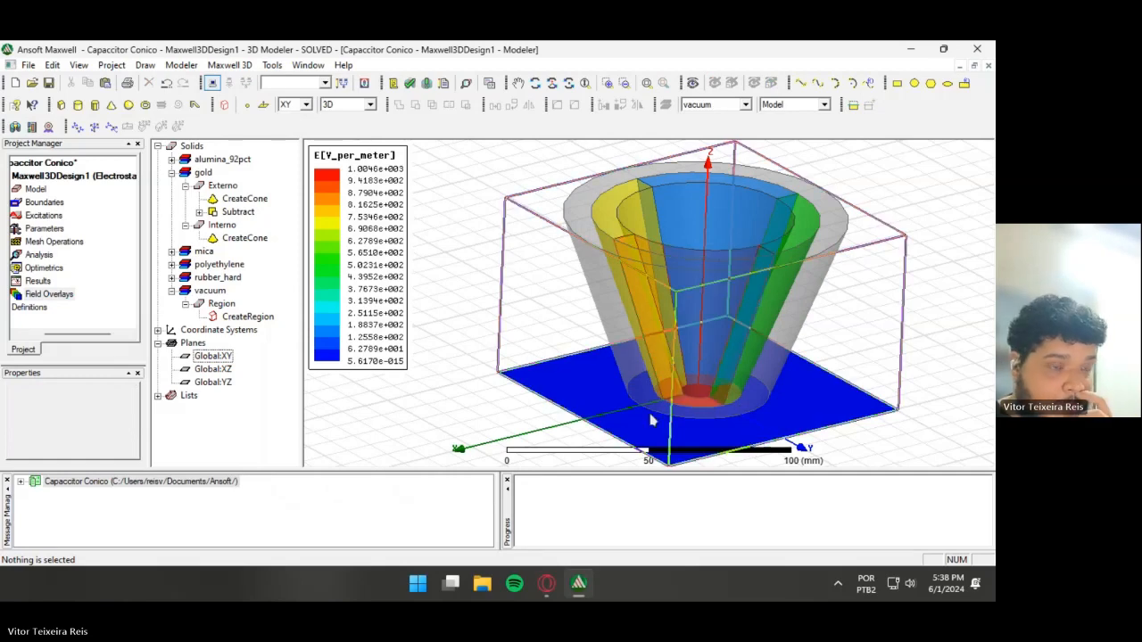
- Plot the electric field vectors E_Vector on the Global XY, XZ and YZ planes for AllObjects and inspect them around the cones
click(201, 357)
shift+click(228, 382)
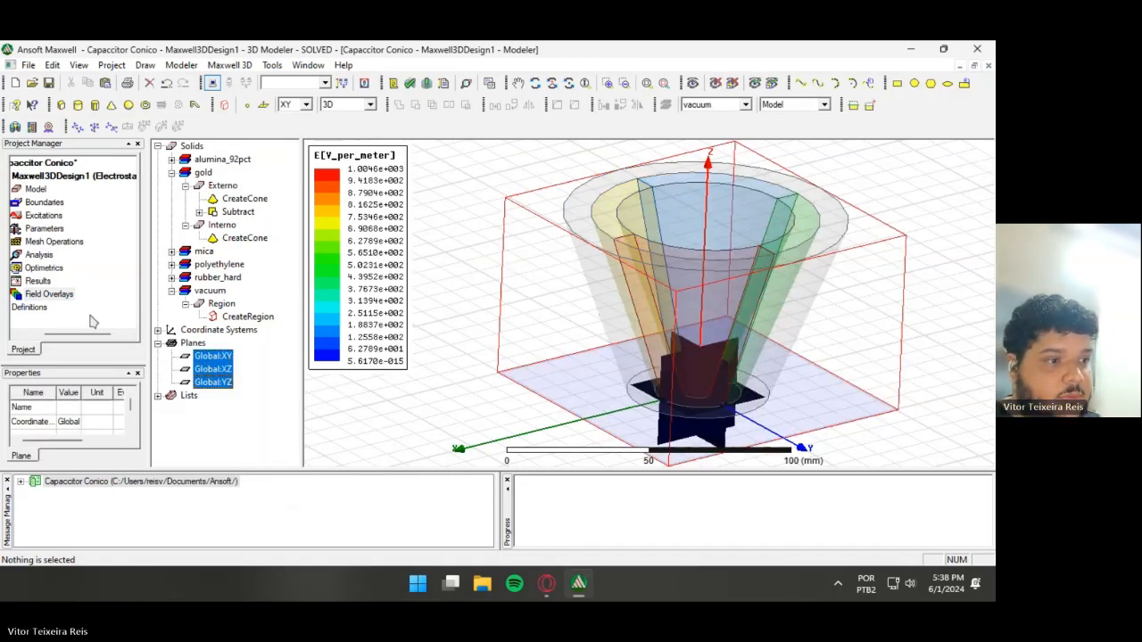
right_click(54, 295)
mouse_move(178, 306)
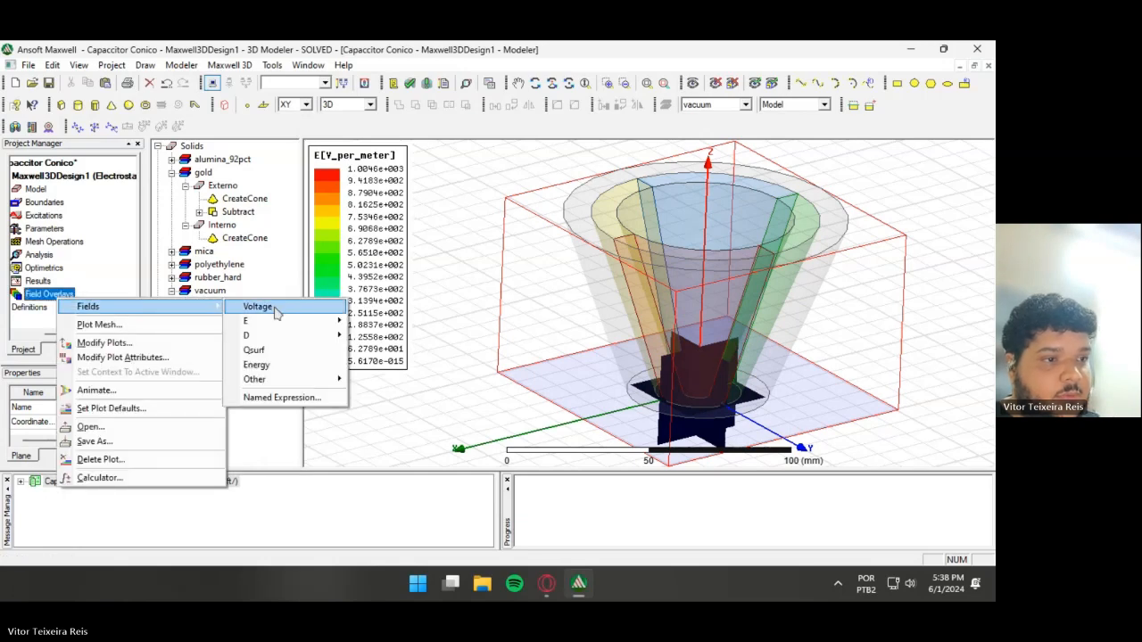
mouse_move(294, 321)
click(406, 336)
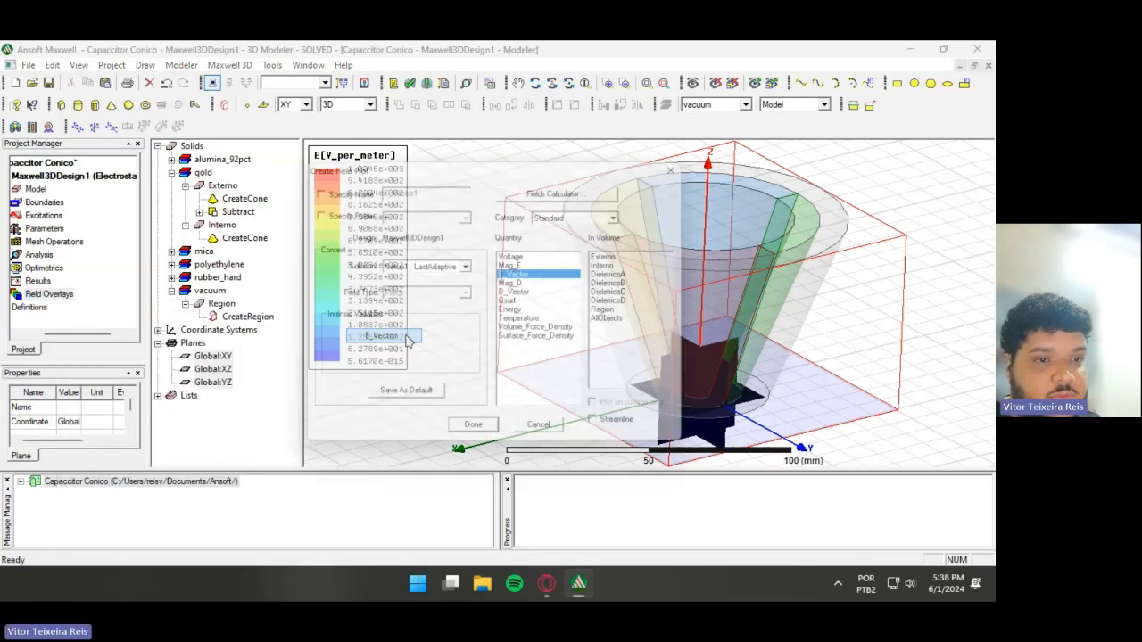
click(619, 320)
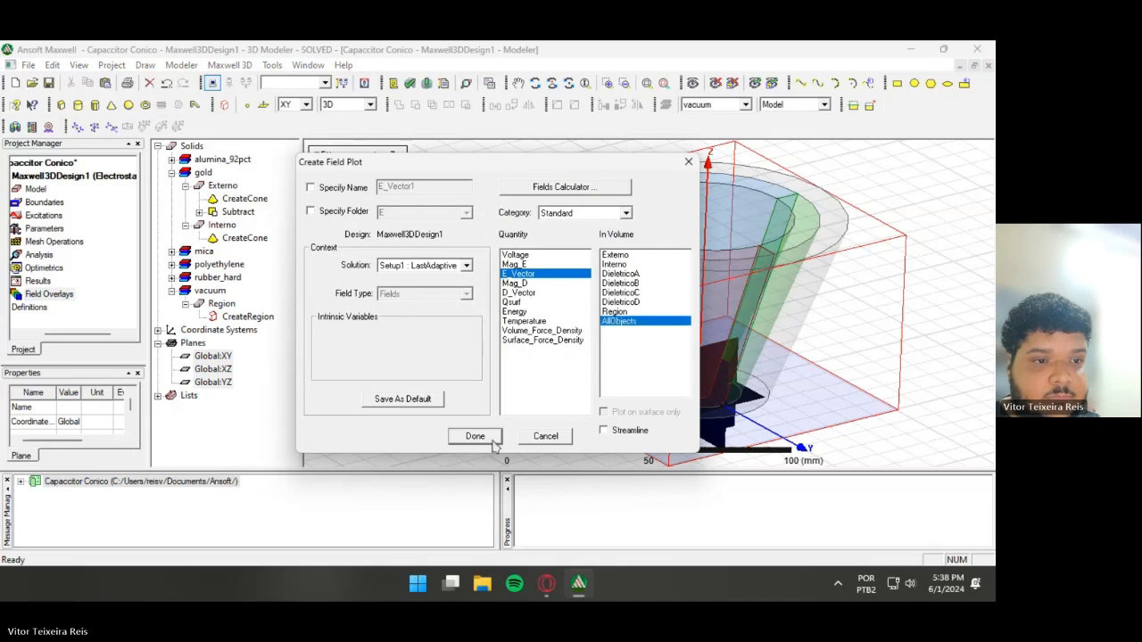
click(489, 439)
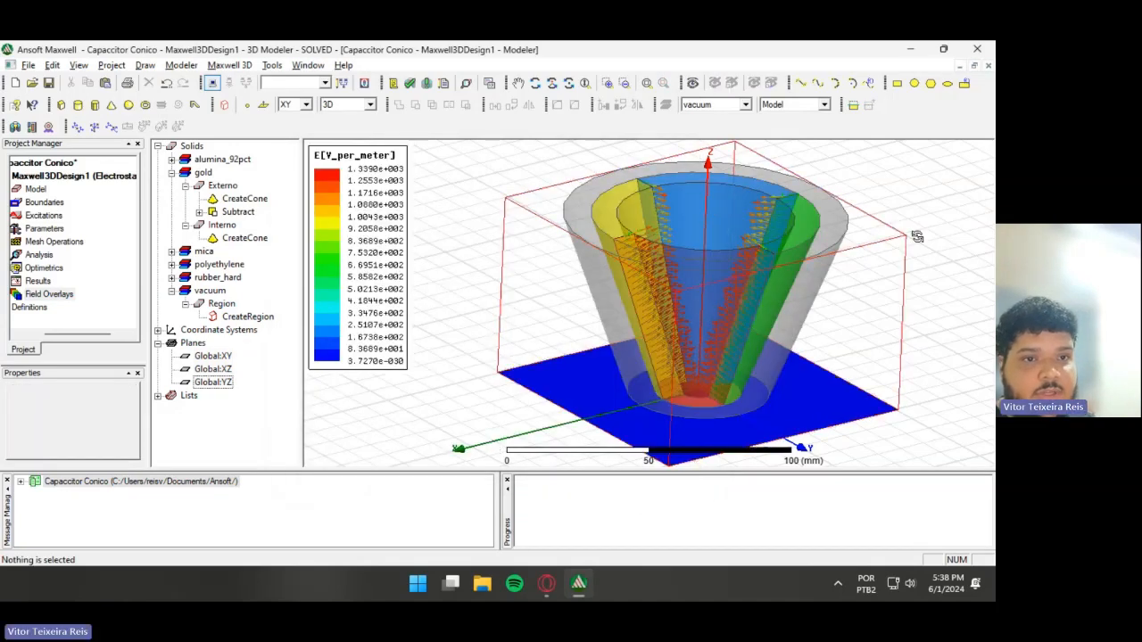
alt+drag(937, 264, 737, 259)
alt+drag(893, 257, 851, 248)
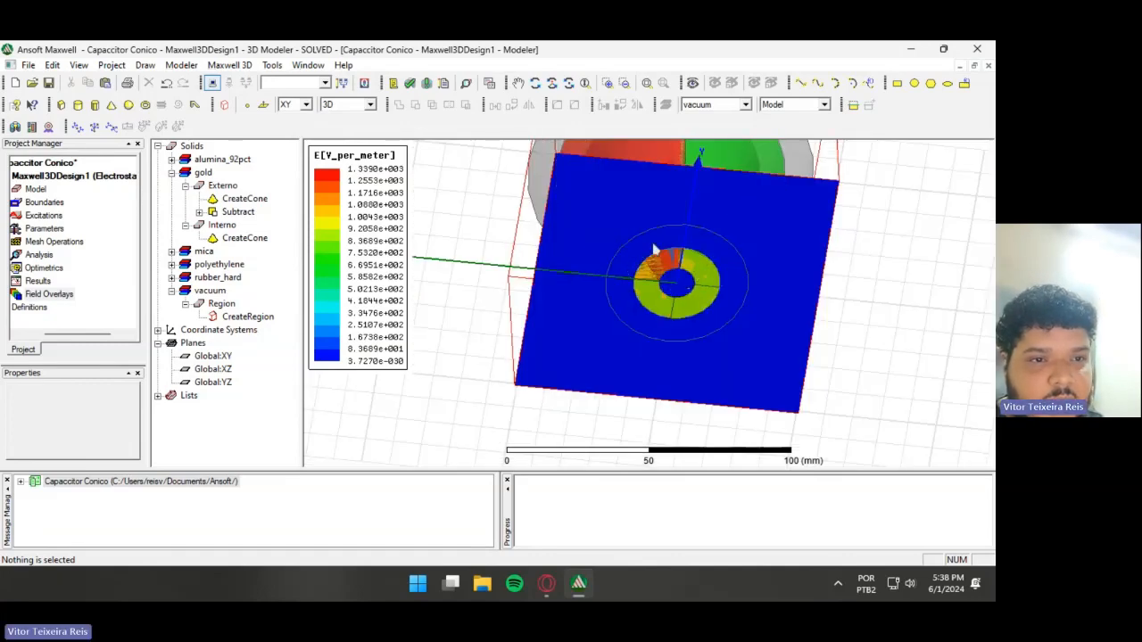
alt+drag(879, 217, 845, 230)
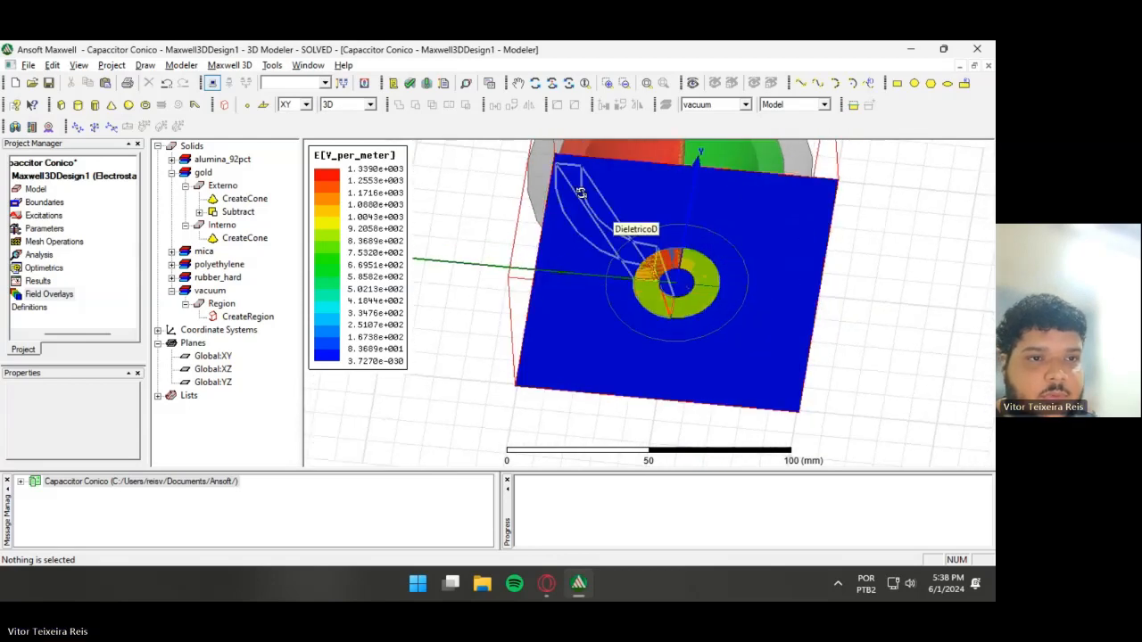
alt+drag(626, 207, 624, 326)
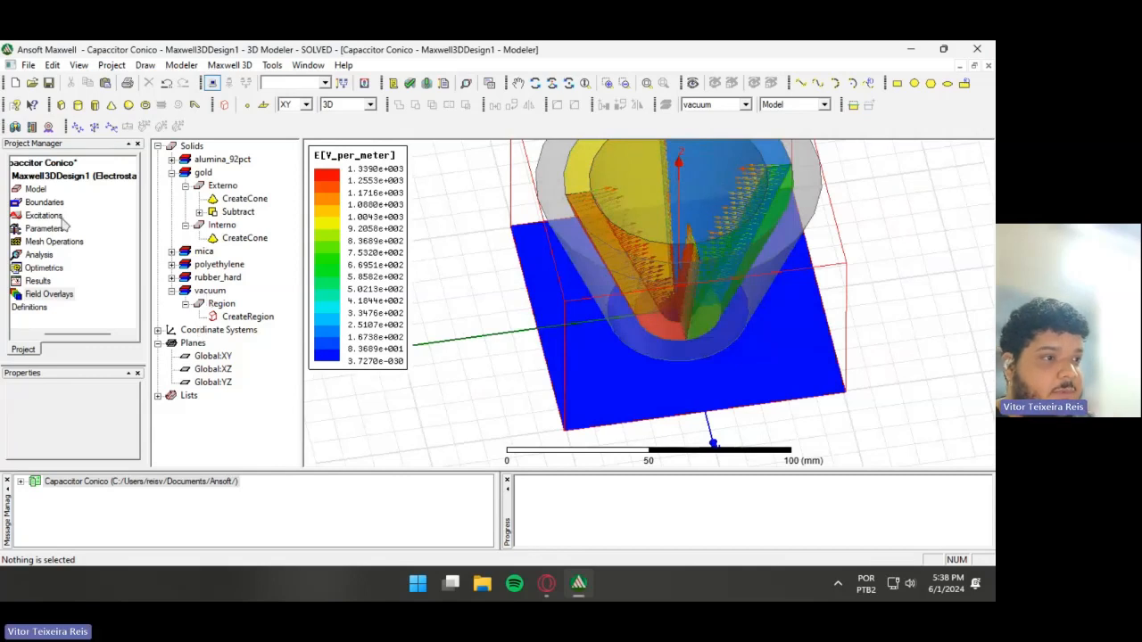
- Animate the field plots with NormalizedDistance swept from 0 to 1 in 10 steps, and close the animation without exporting it
right_click(68, 297)
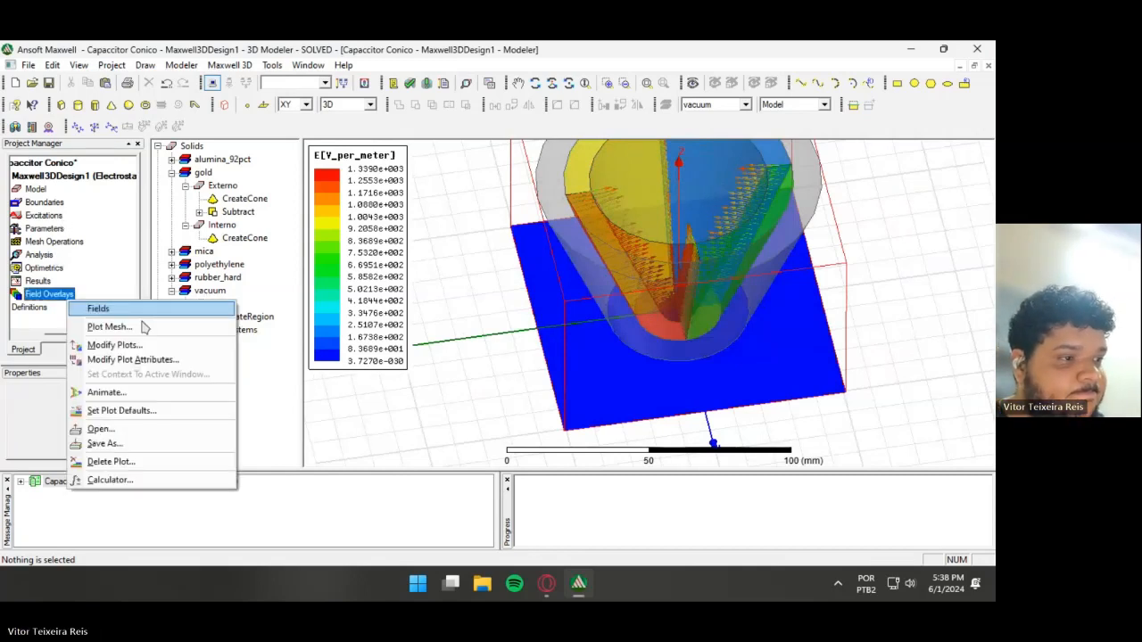
click(106, 393)
click(635, 209)
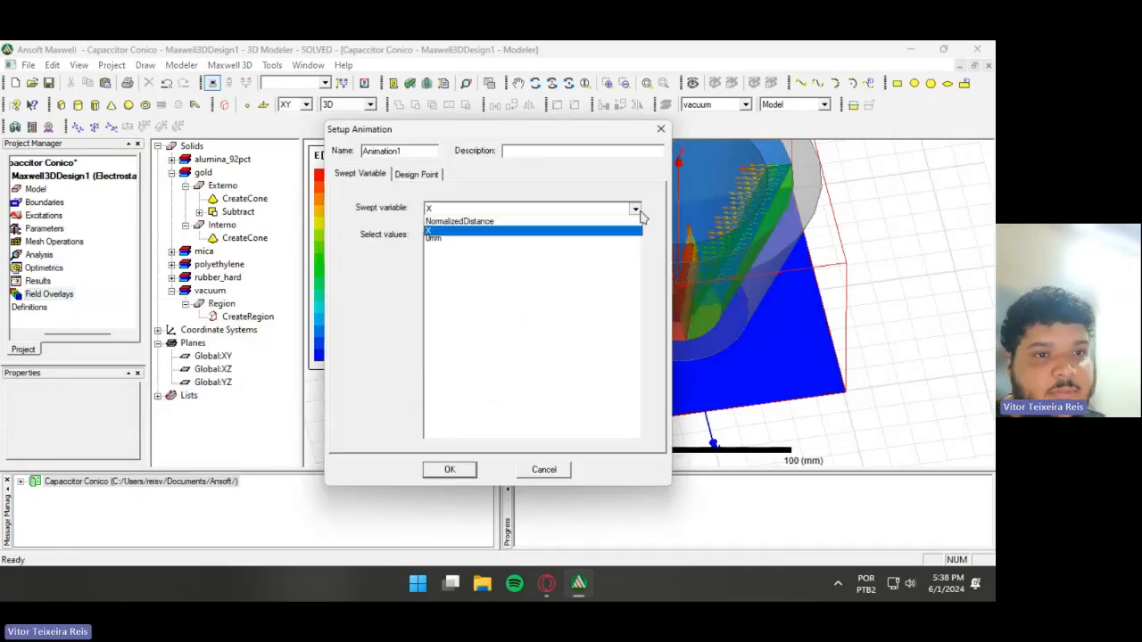
click(491, 222)
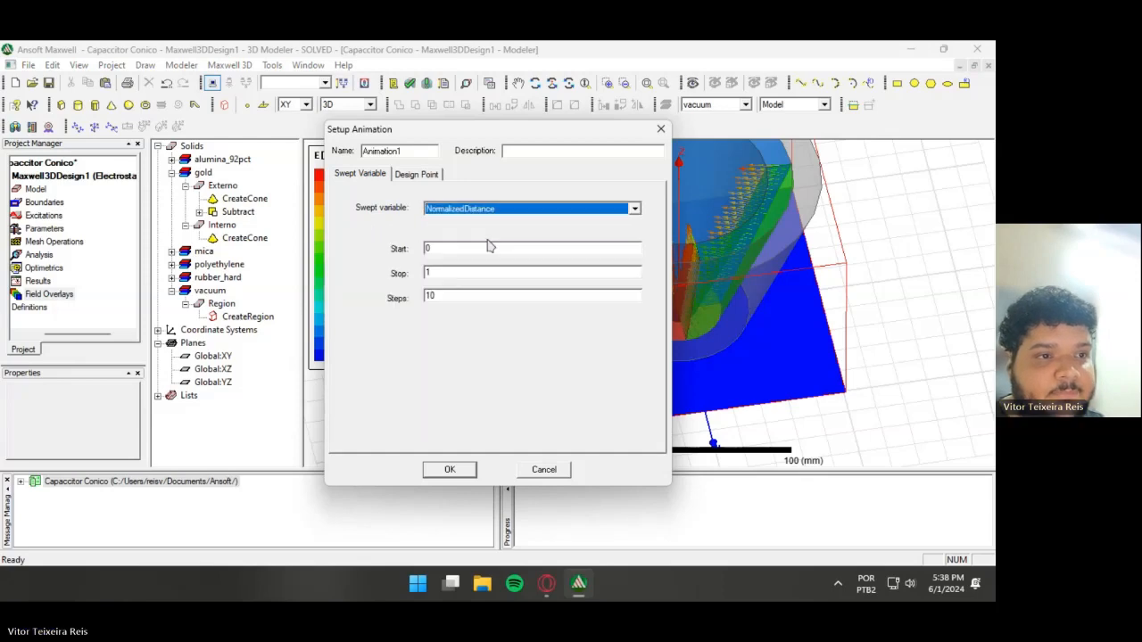
click(463, 470)
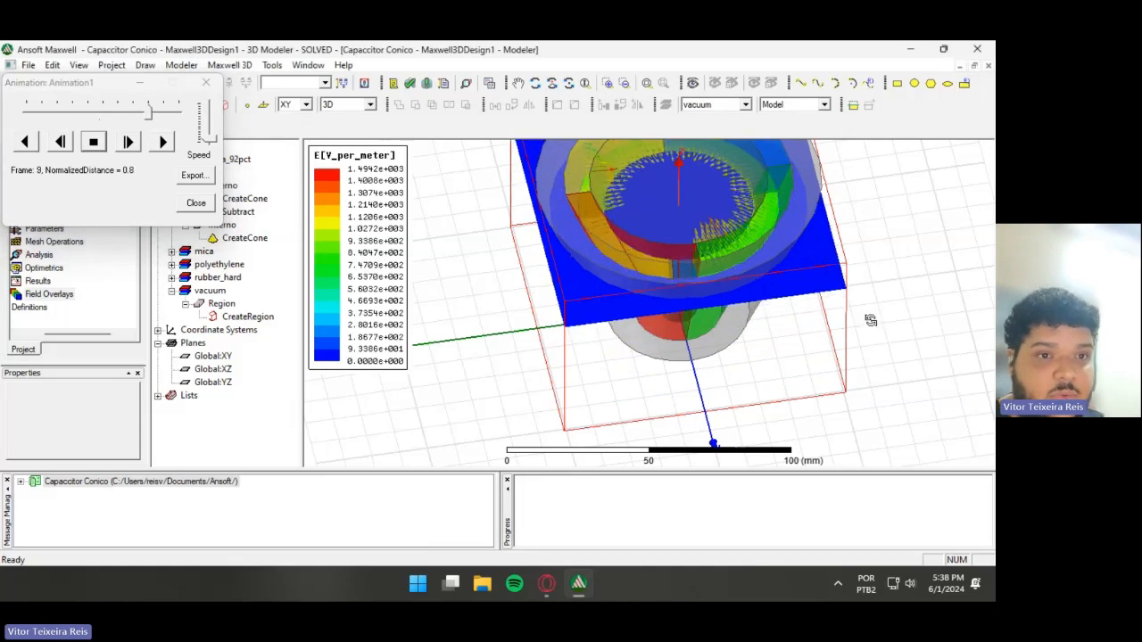
drag(871, 320, 789, 324)
click(193, 177)
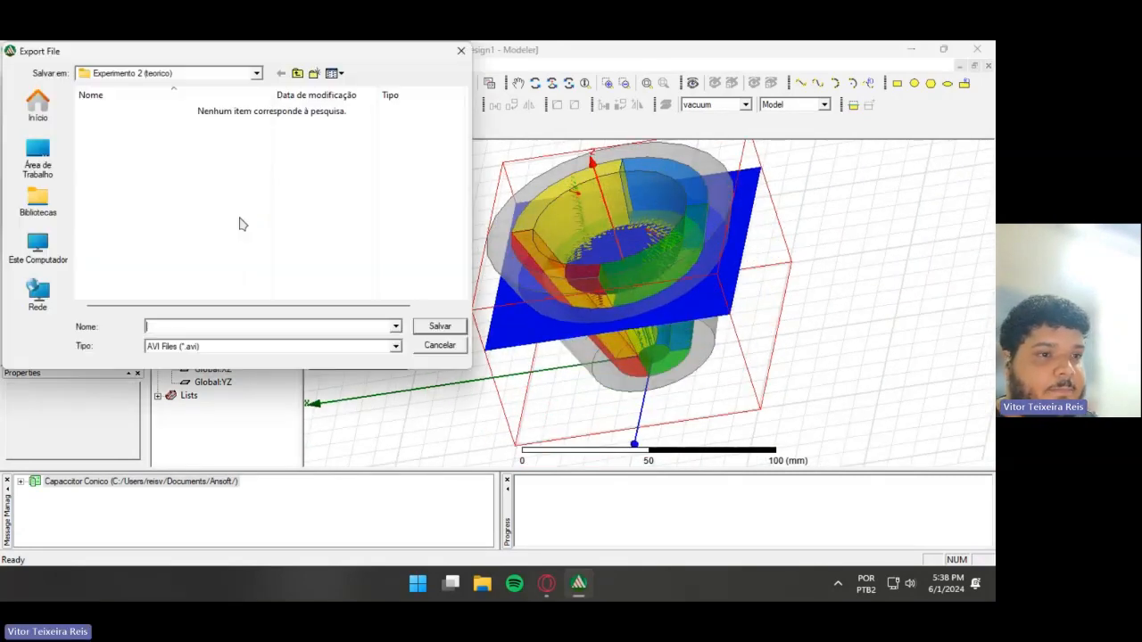
click(439, 345)
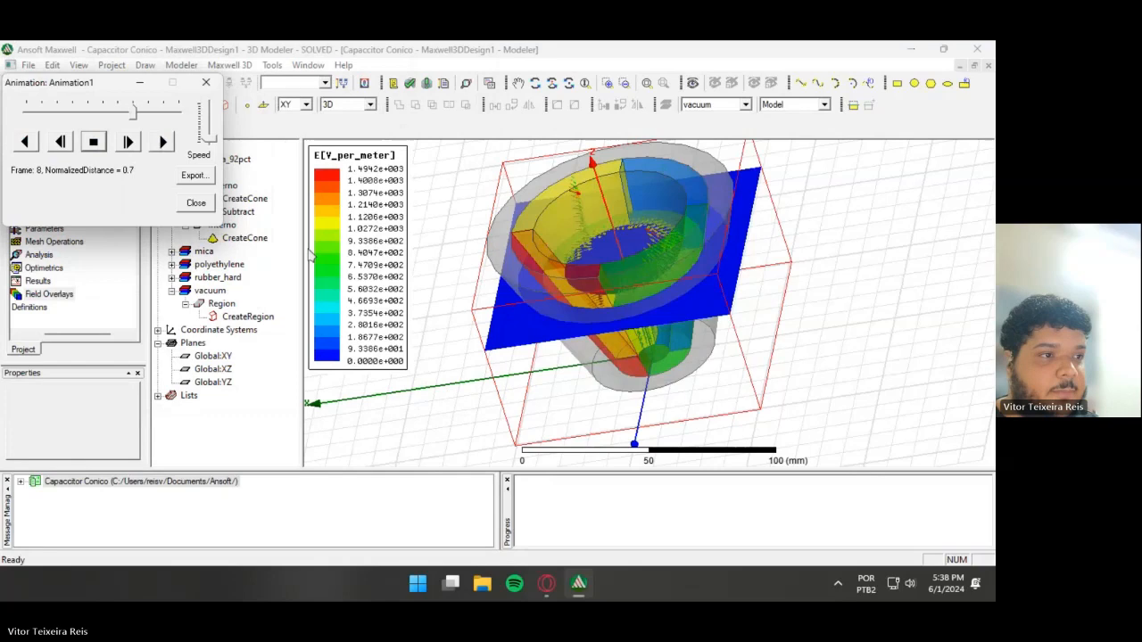
click(196, 200)
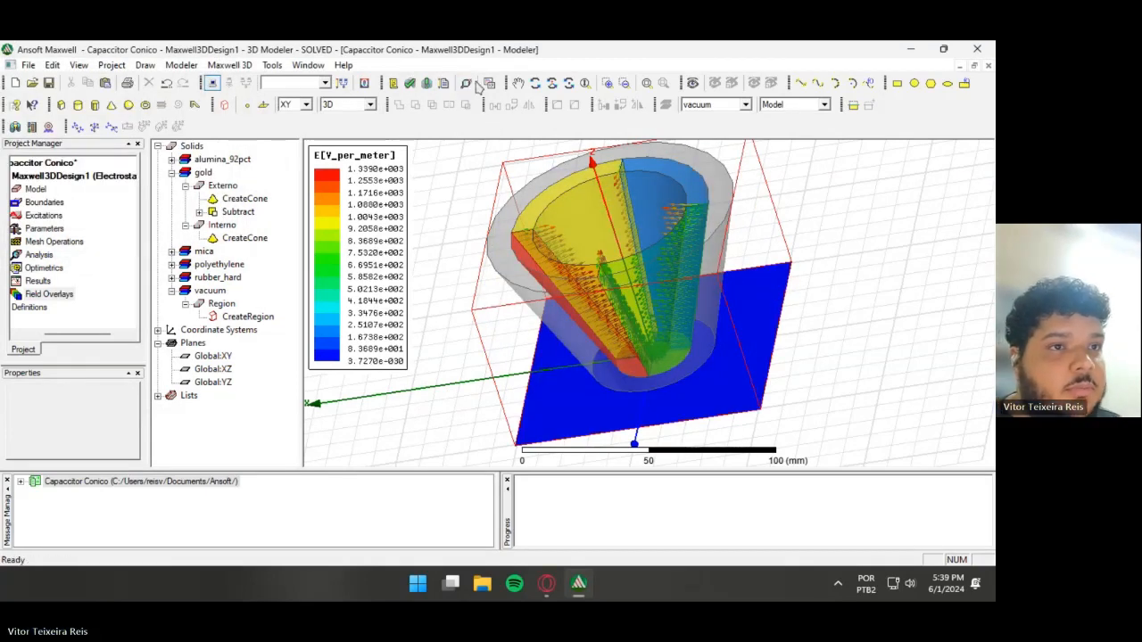
- Examine the Matrix1 capacitance solution data and its equivalent circuit preview, and switch to the results presentation
click(230, 65)
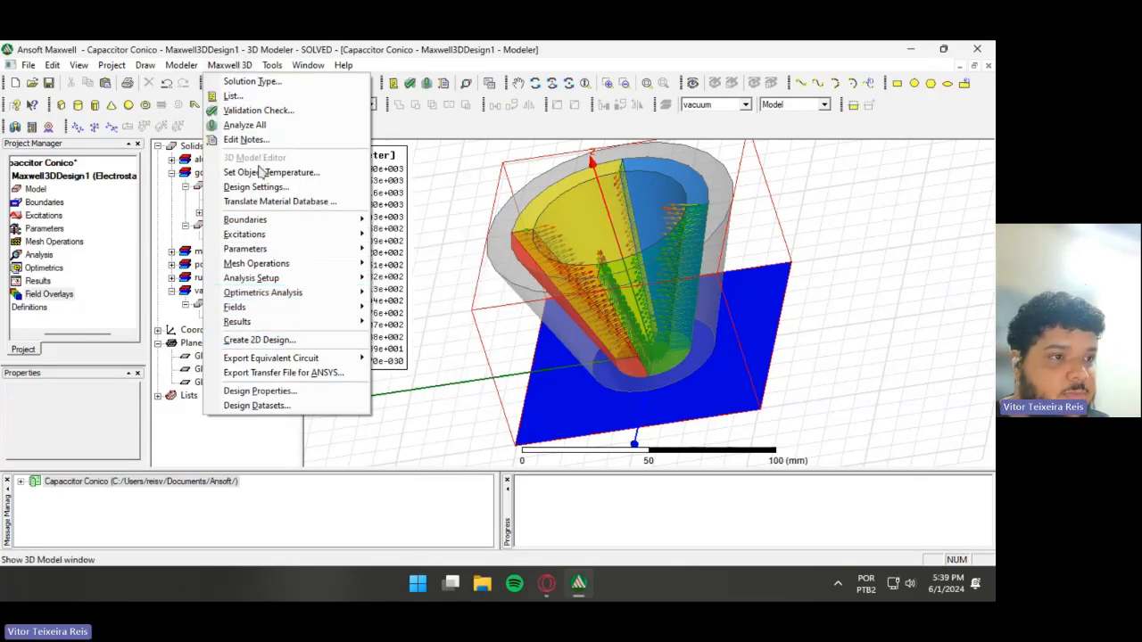
mouse_move(267, 321)
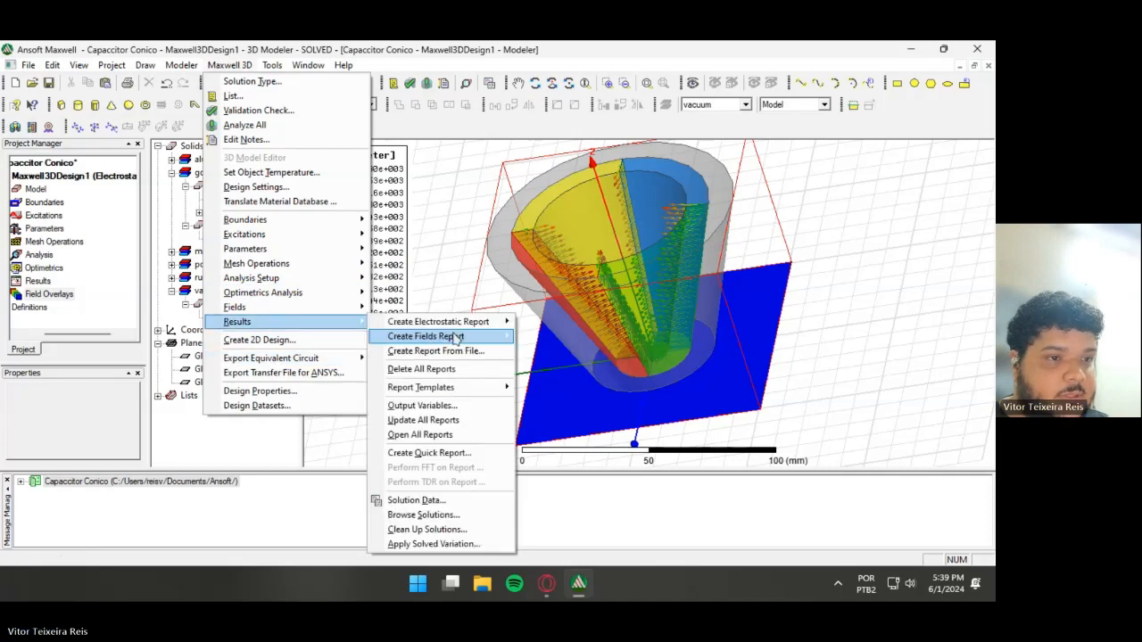
click(475, 501)
click(670, 239)
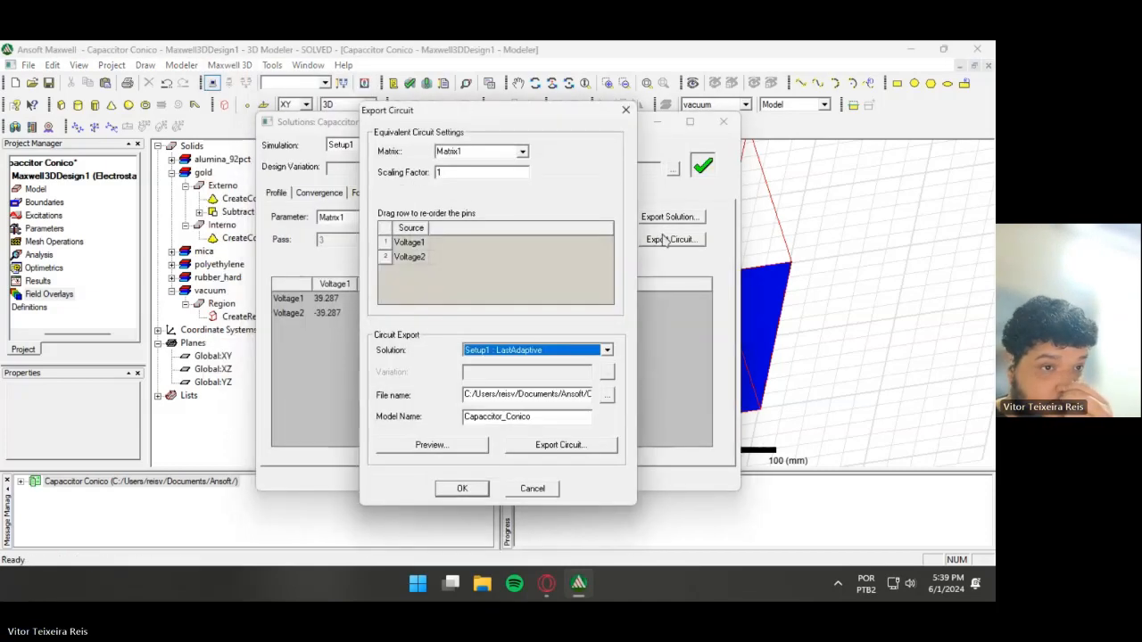
click(432, 445)
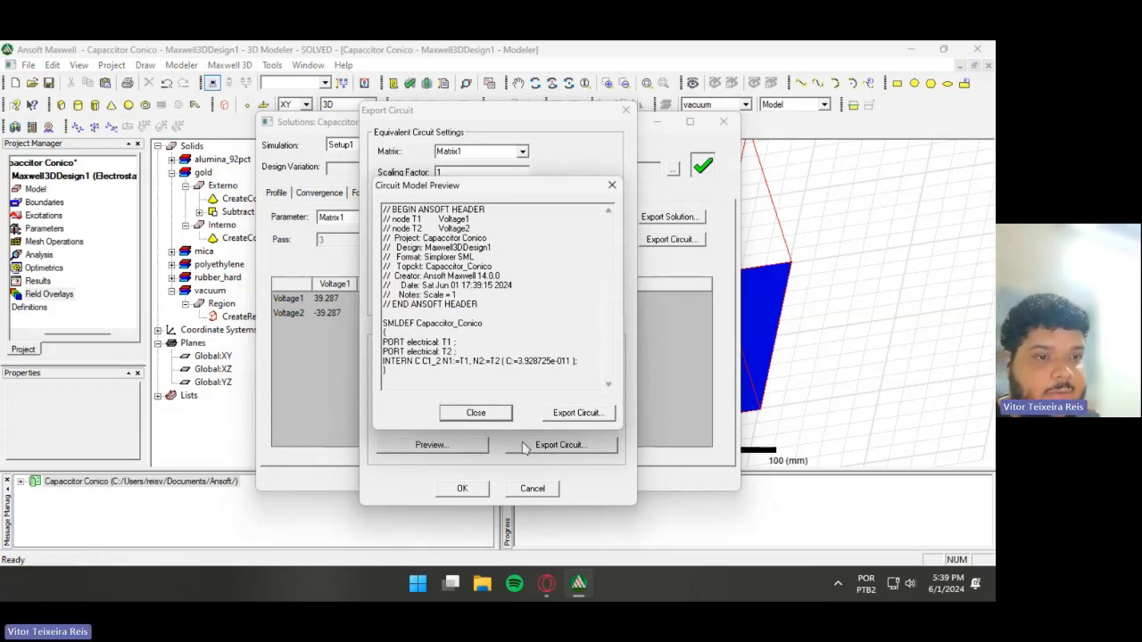
click(475, 413)
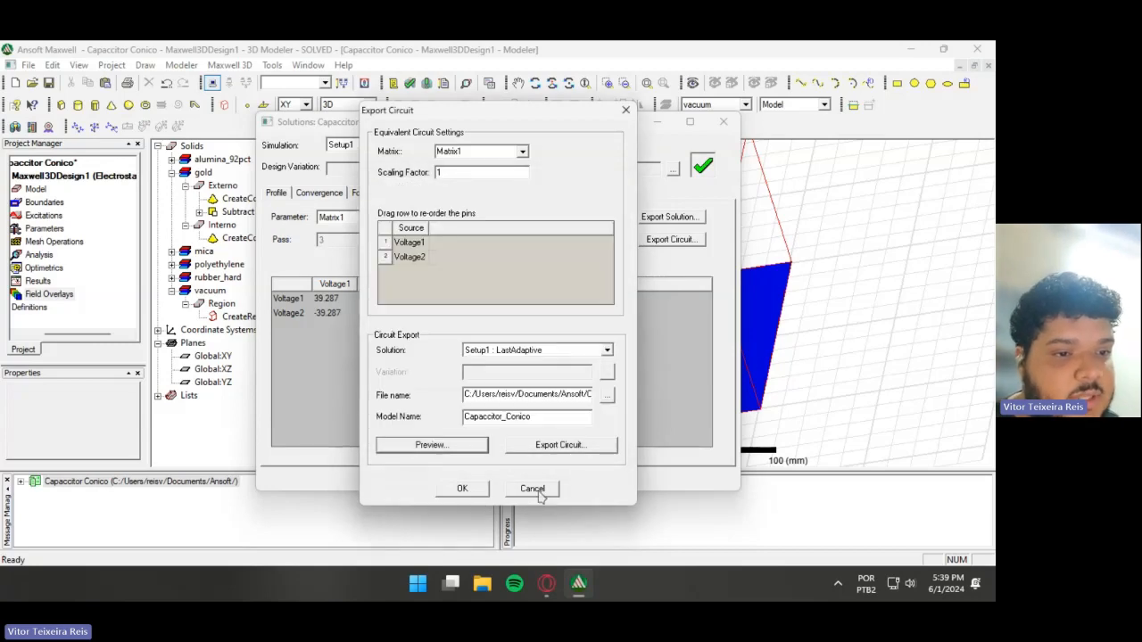
click(532, 488)
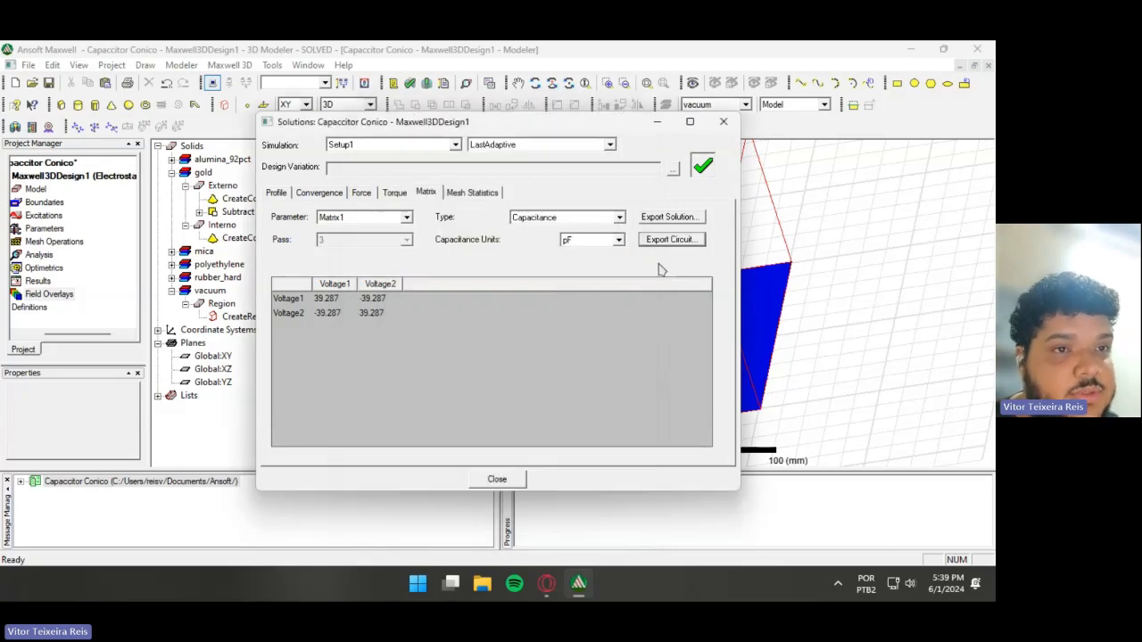
click(730, 125)
key(alt+Tab)
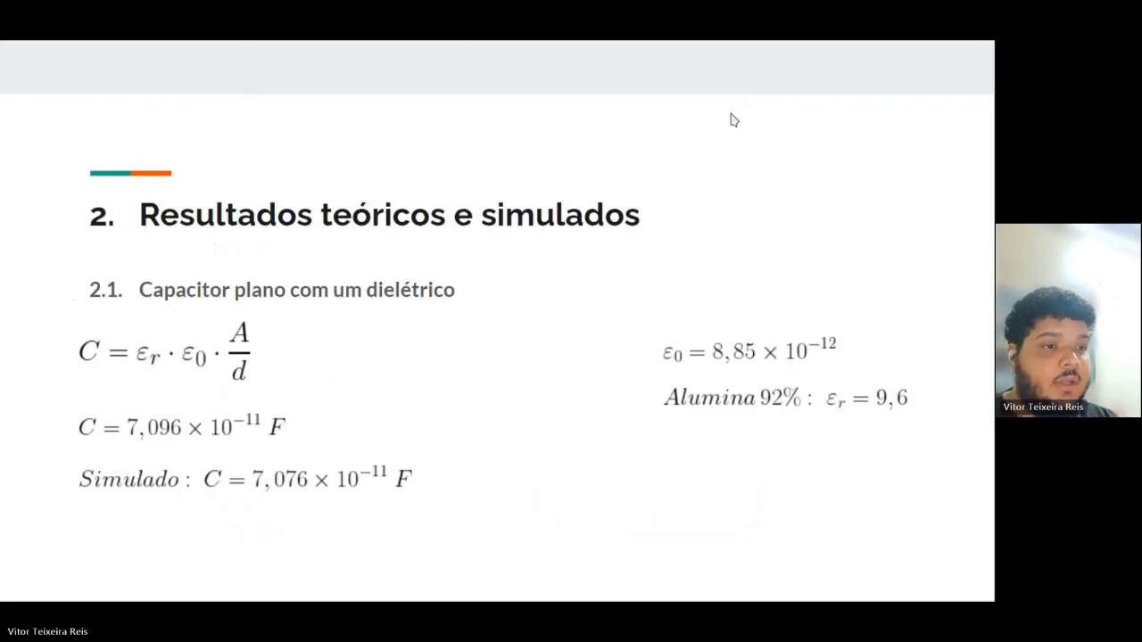